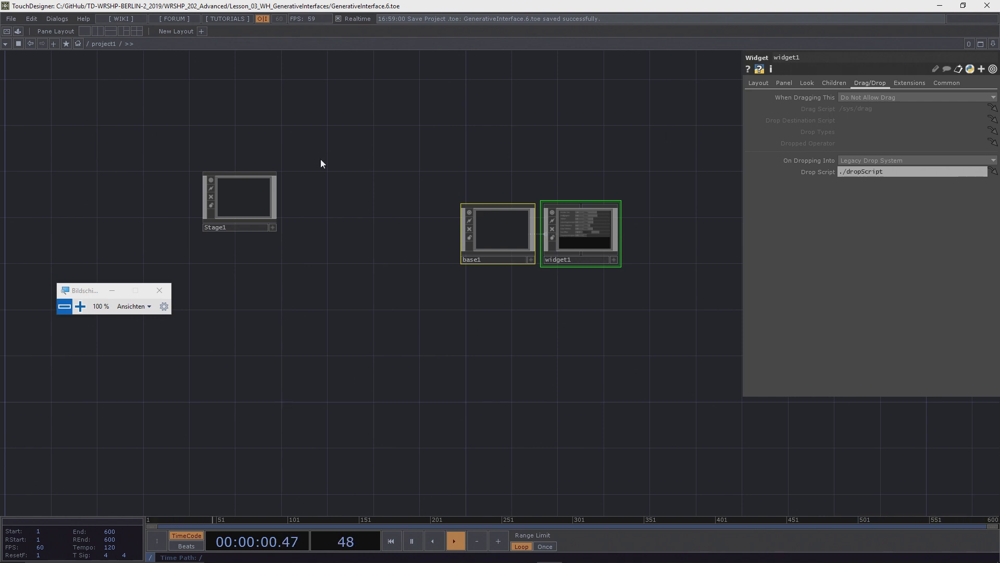
Step: Clear the desktop by closing the GenerativeInterface.6.toe project and minimizing the file explorer and browser windows
click(987, 5)
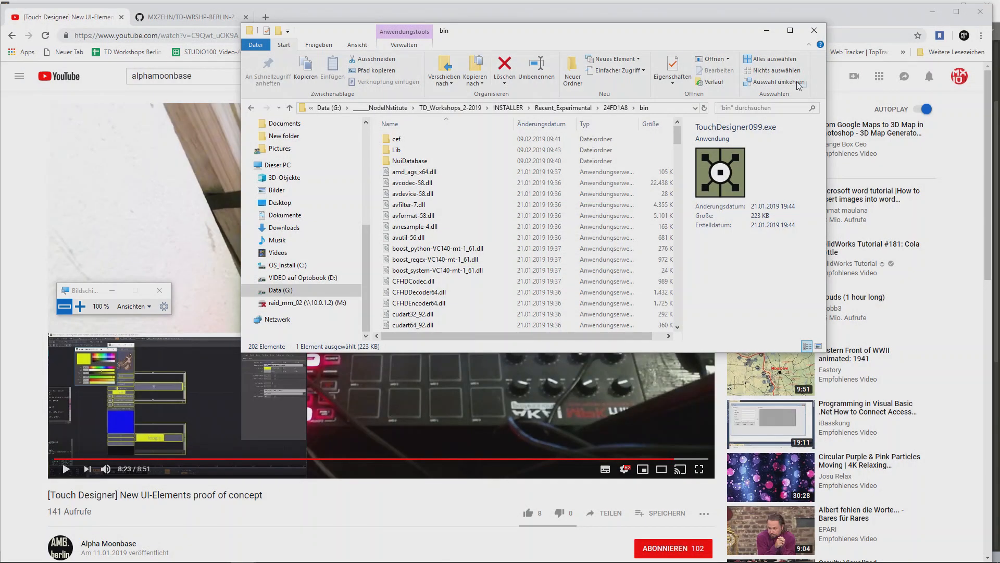
click(767, 31)
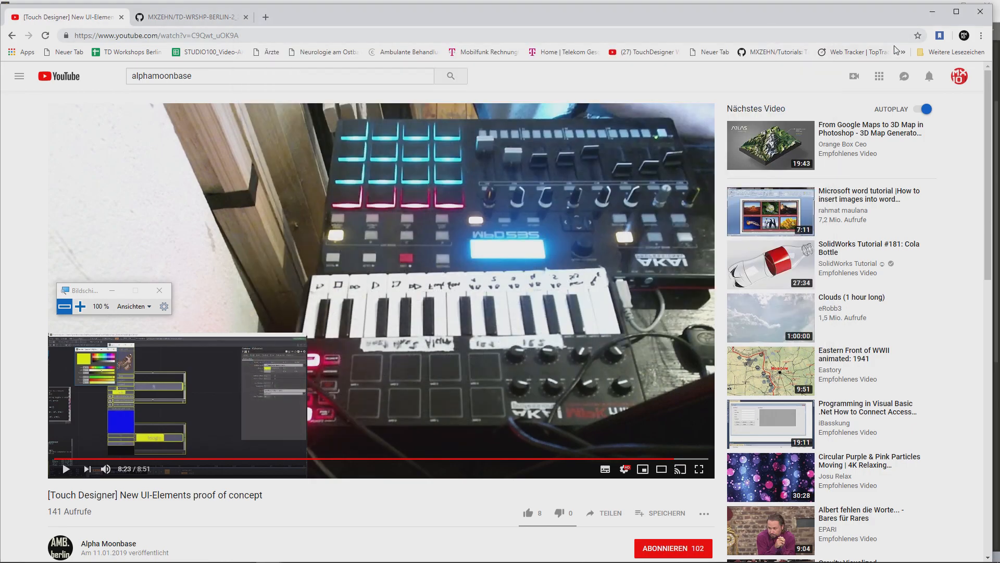
click(931, 12)
click(938, 8)
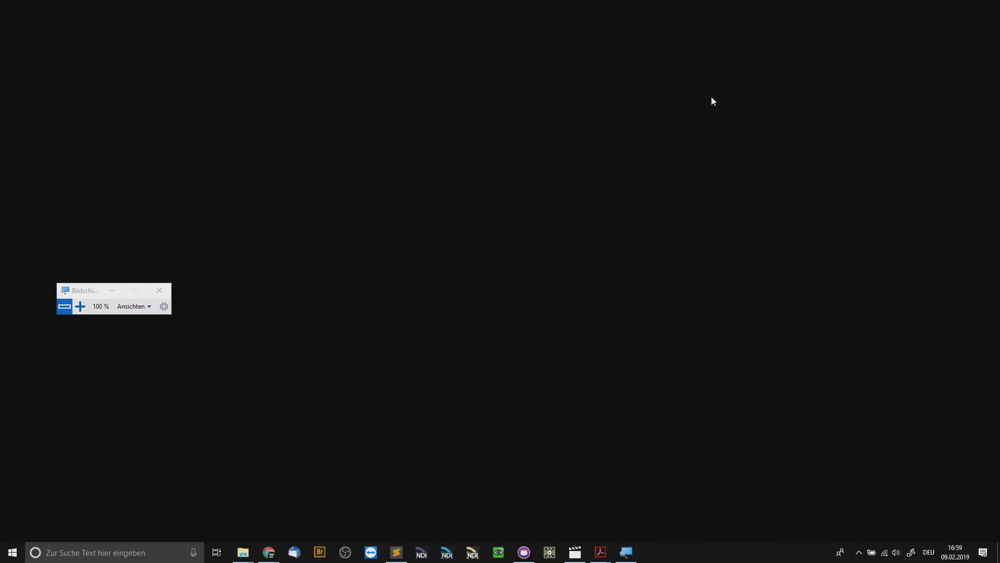
Step: Check the monitor arrangement in the Windows display settings and close the settings
right_click(654, 125)
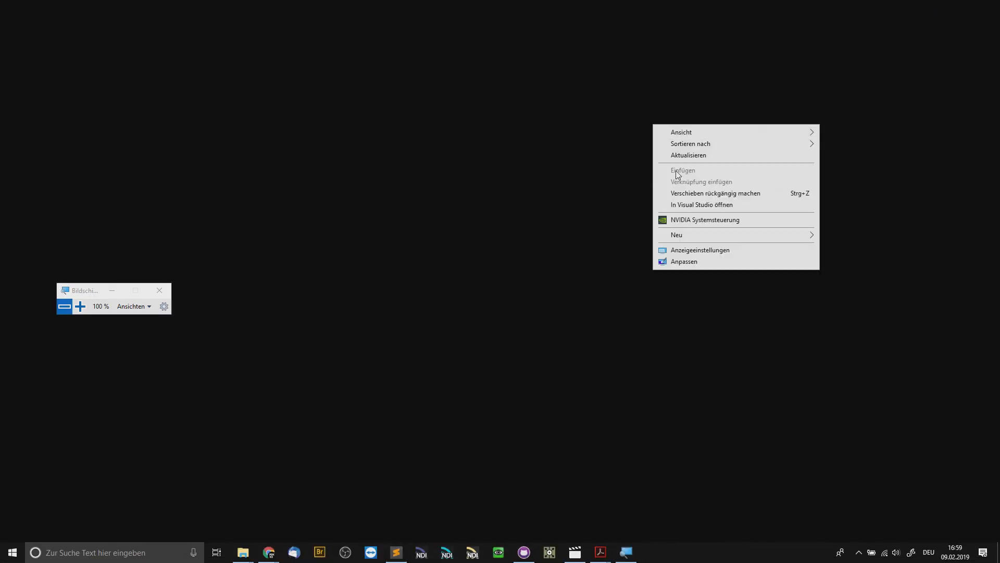
click(704, 249)
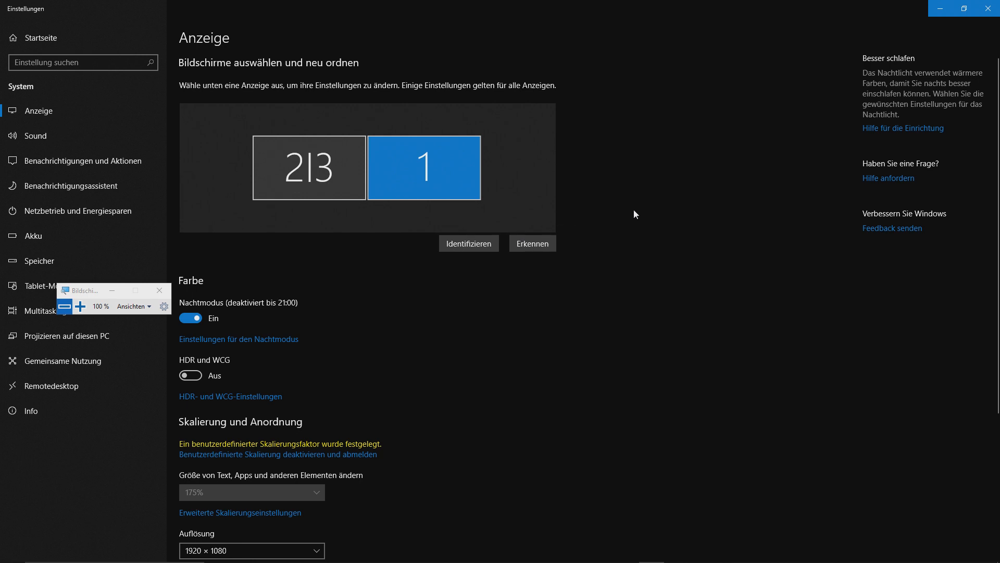
click(989, 10)
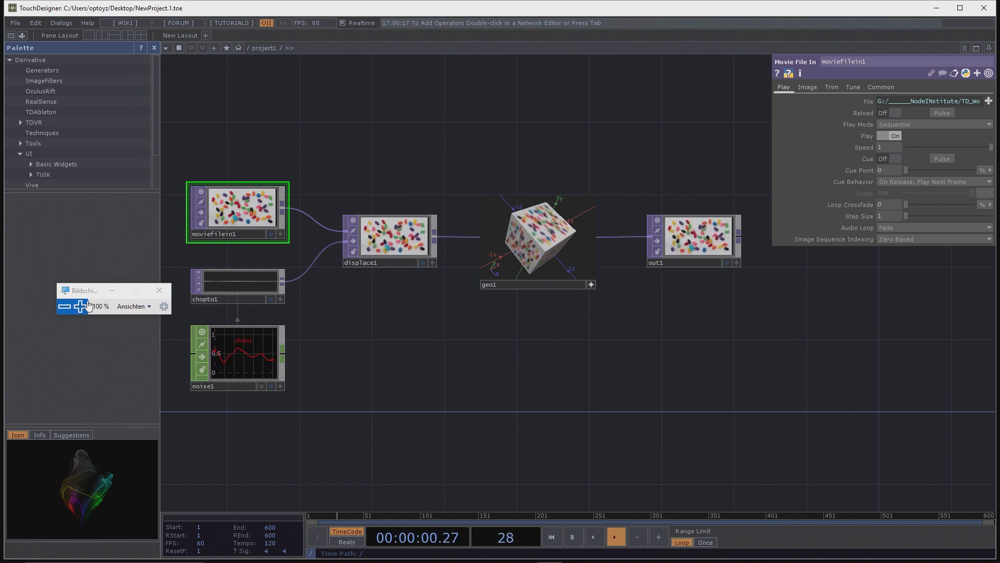
Step: Move the floating magnifier window clear of the node network and show more of the network
drag(87, 290, 52, 308)
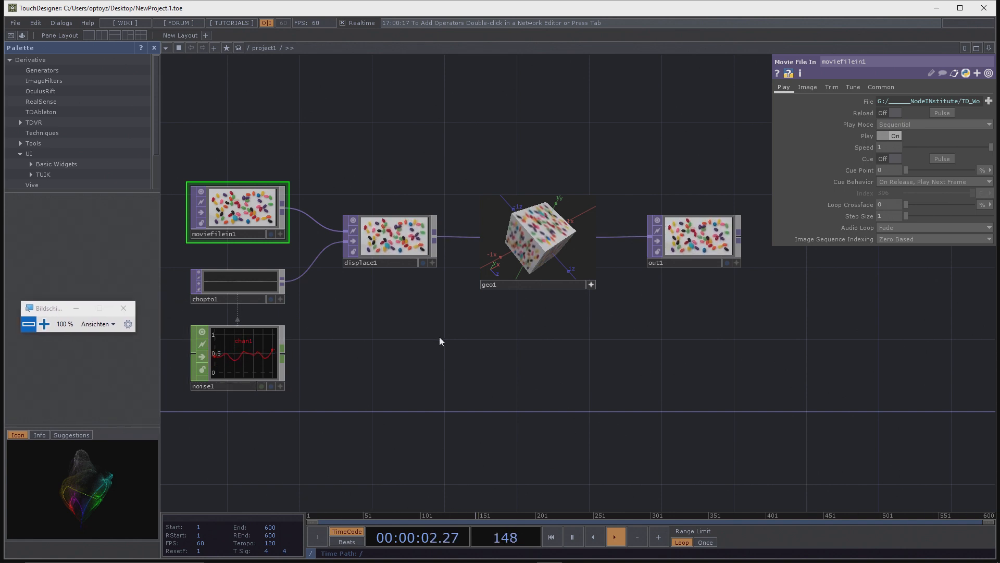
scroll(542, 339, down, 2)
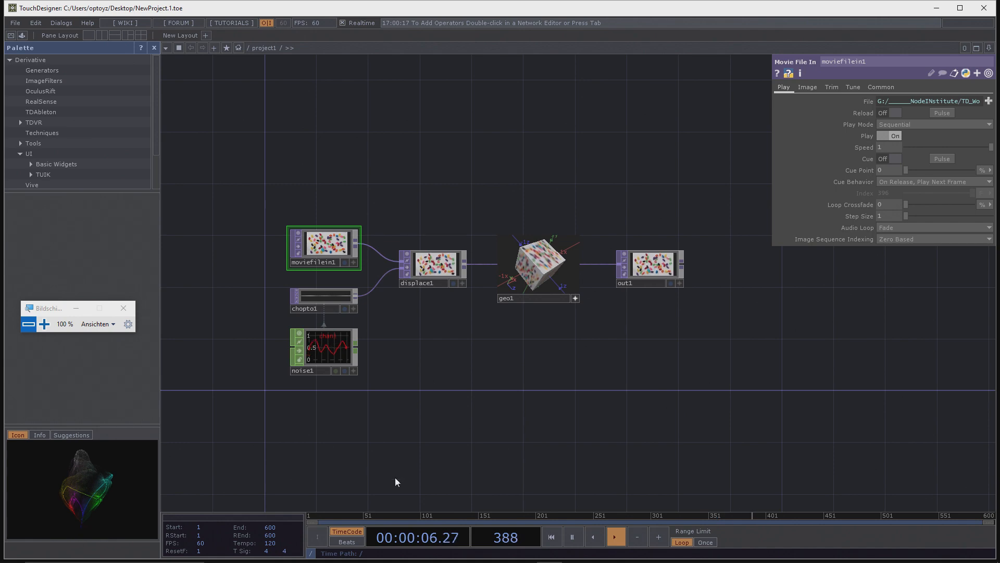
Step: Switch to the YouTube window in Chrome and go back through the history to the workshop instructor's channel videos
mouse_move(381, 560)
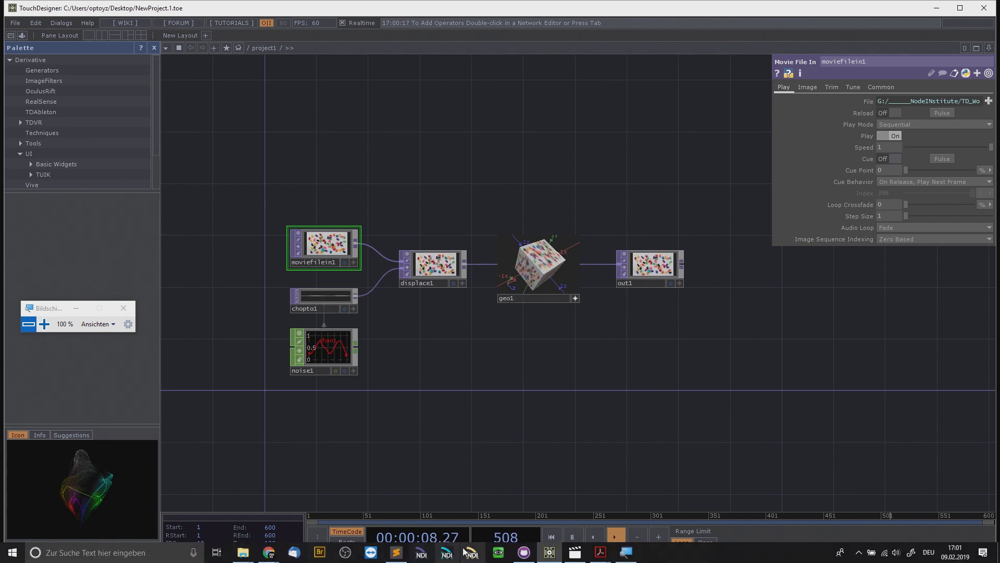
mouse_move(270, 551)
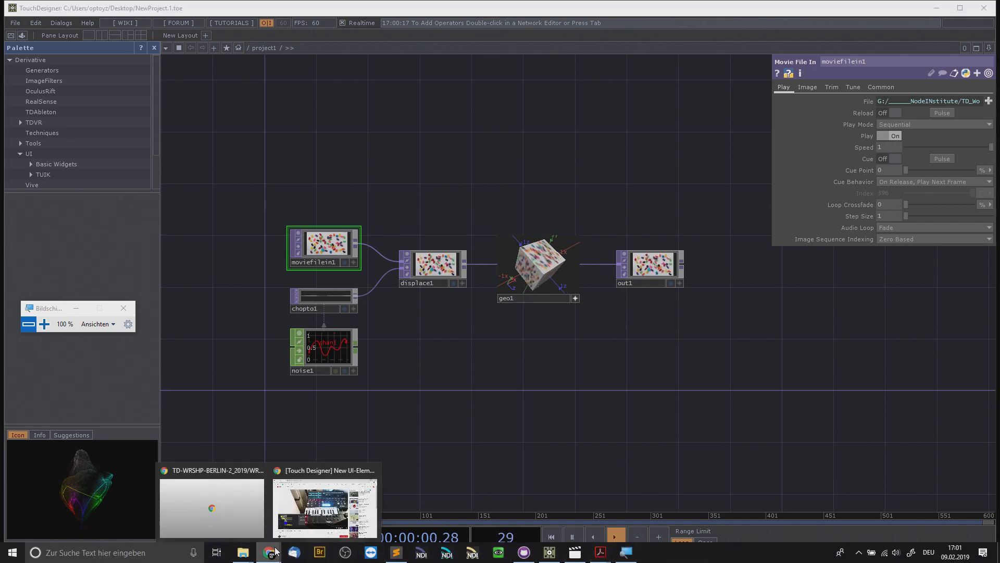
click(306, 515)
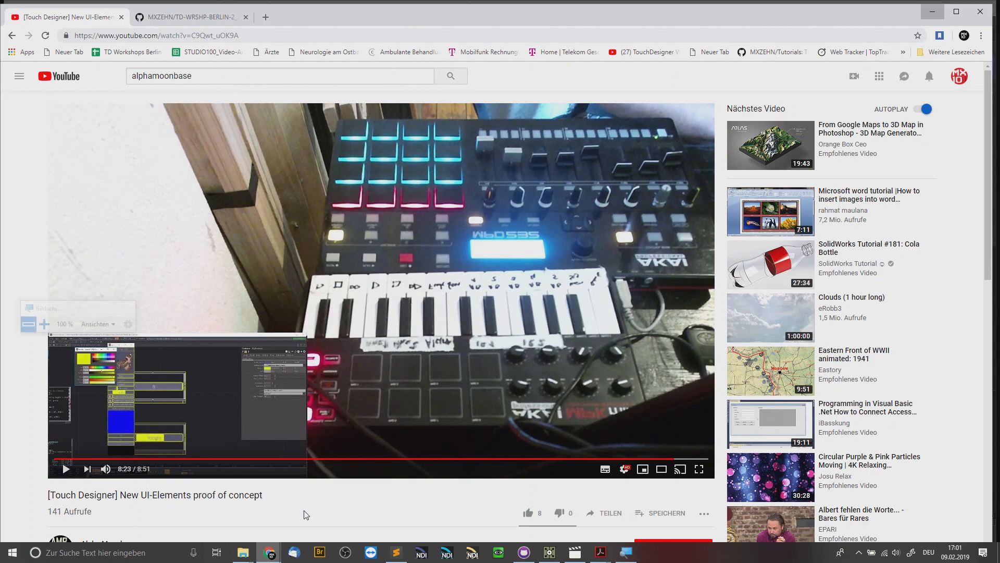
click(10, 39)
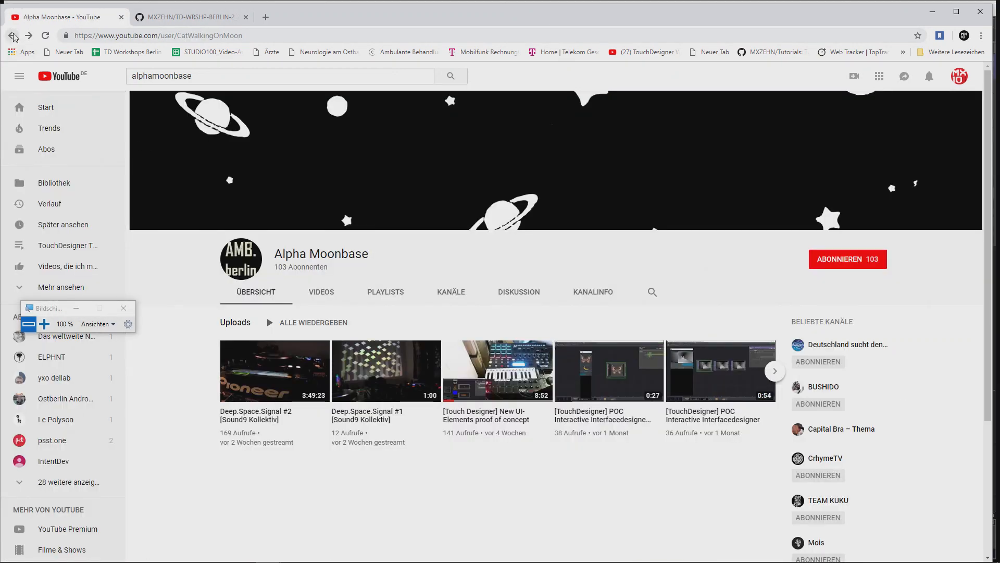
click(12, 35)
click(11, 36)
click(12, 35)
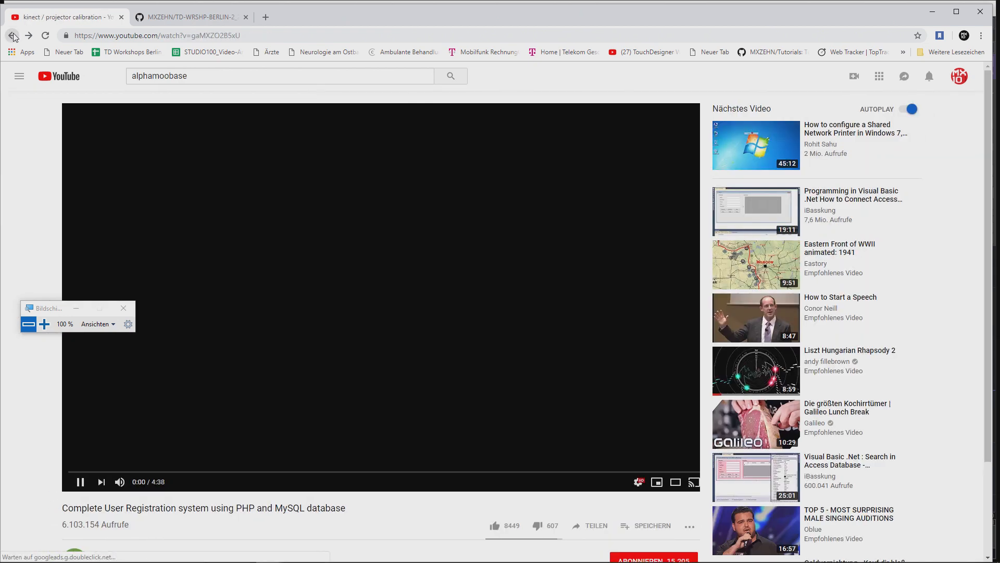
click(13, 37)
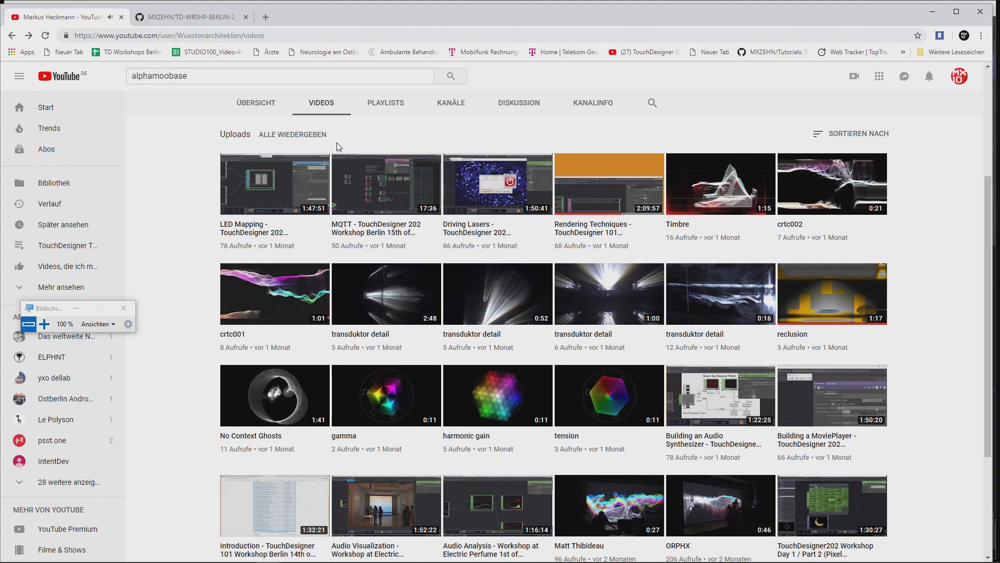
Step: Look through the channel's uploaded videos and the TouchDesigner workshop playlists on its overview page
scroll(920, 275, down, 5)
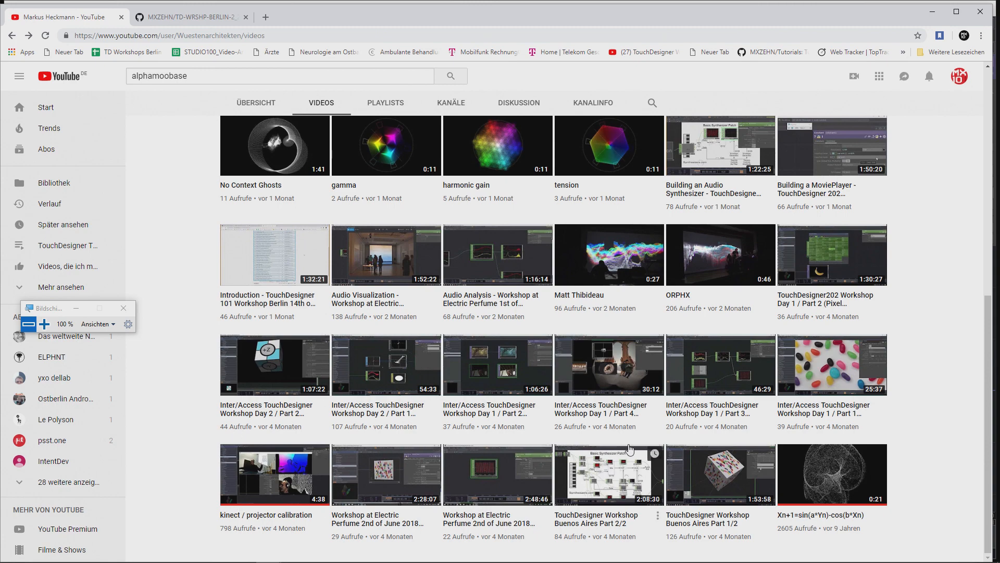
scroll(884, 407, up, 9)
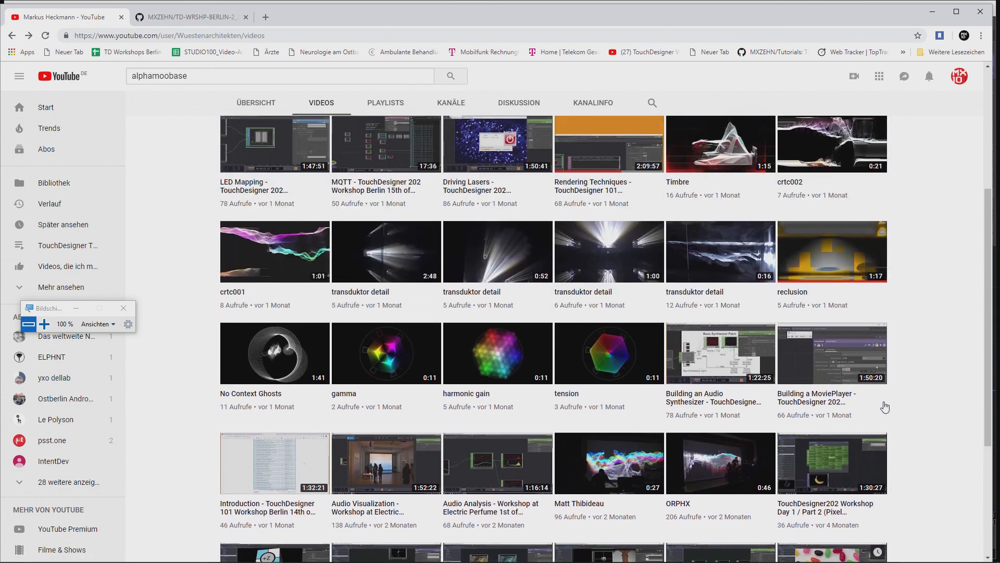
click(261, 293)
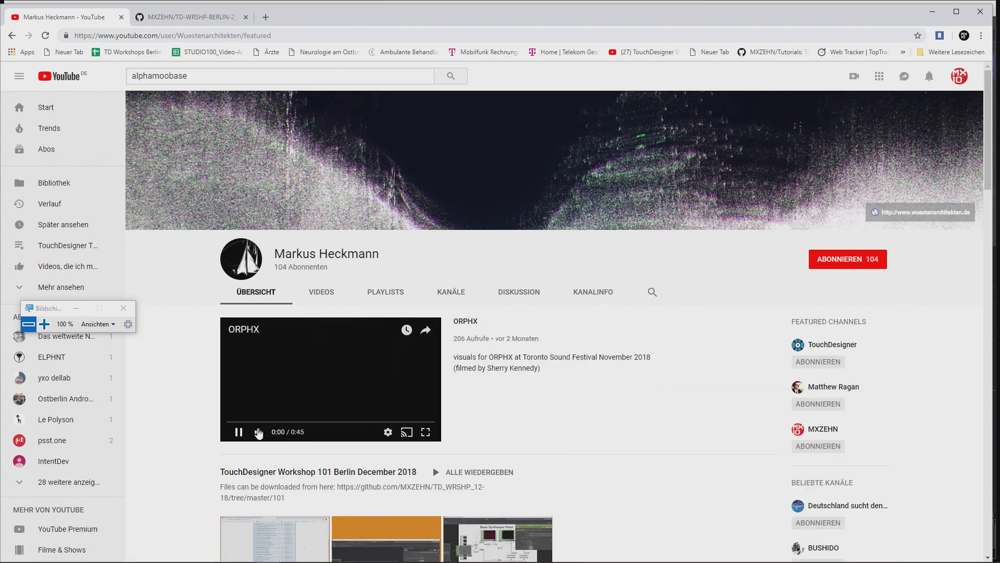
scroll(620, 426, down, 10)
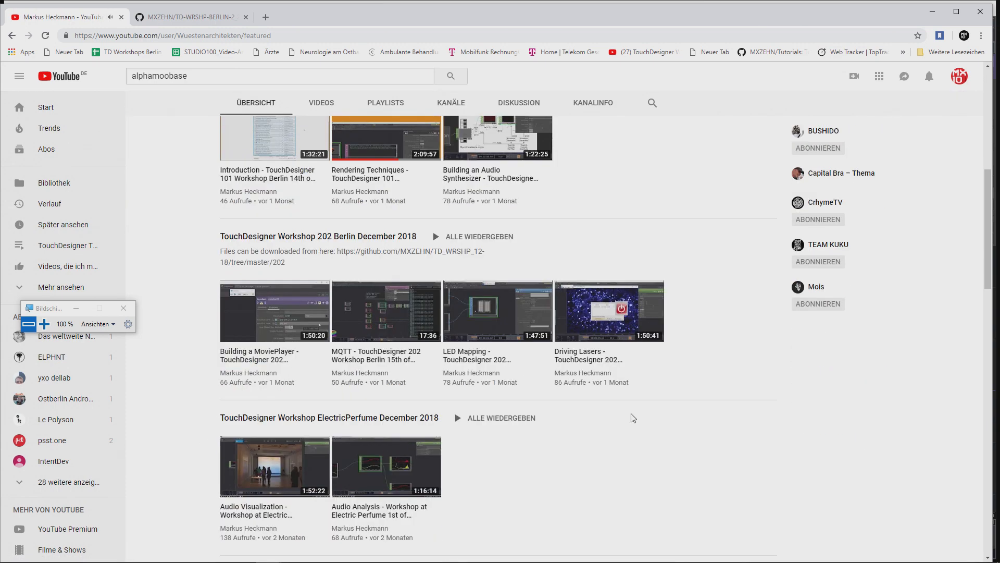
scroll(706, 397, down, 2)
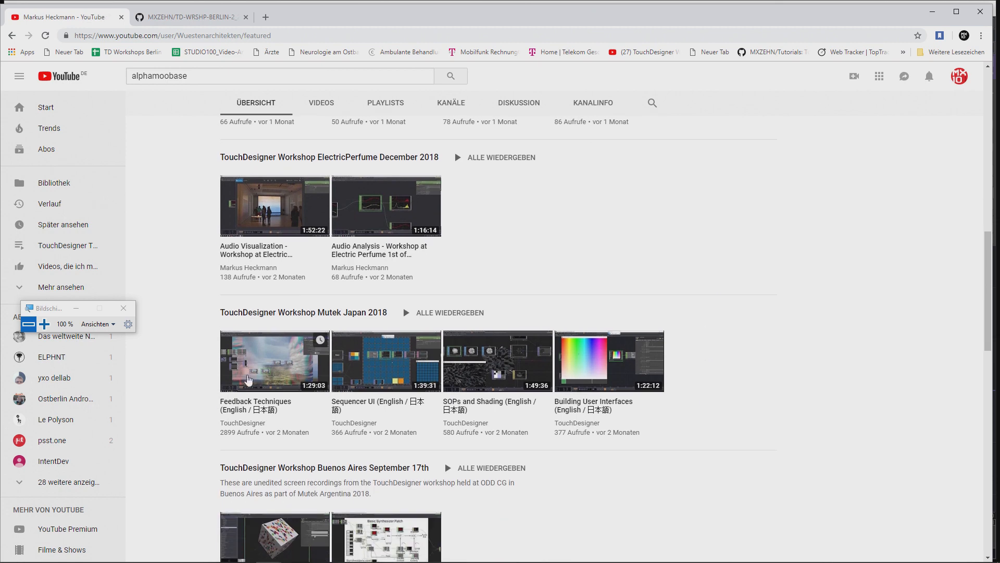
Step: Open the Feedback Techniques video from the TouchDesigner Workshop Mutek Japan 2018 playlist and skim roughly its first half hour
click(273, 360)
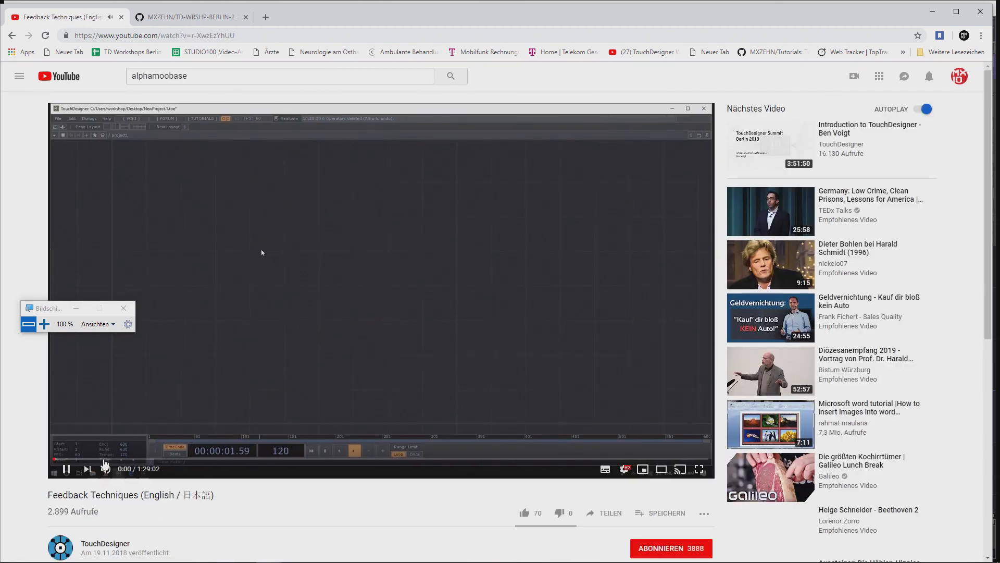
click(67, 471)
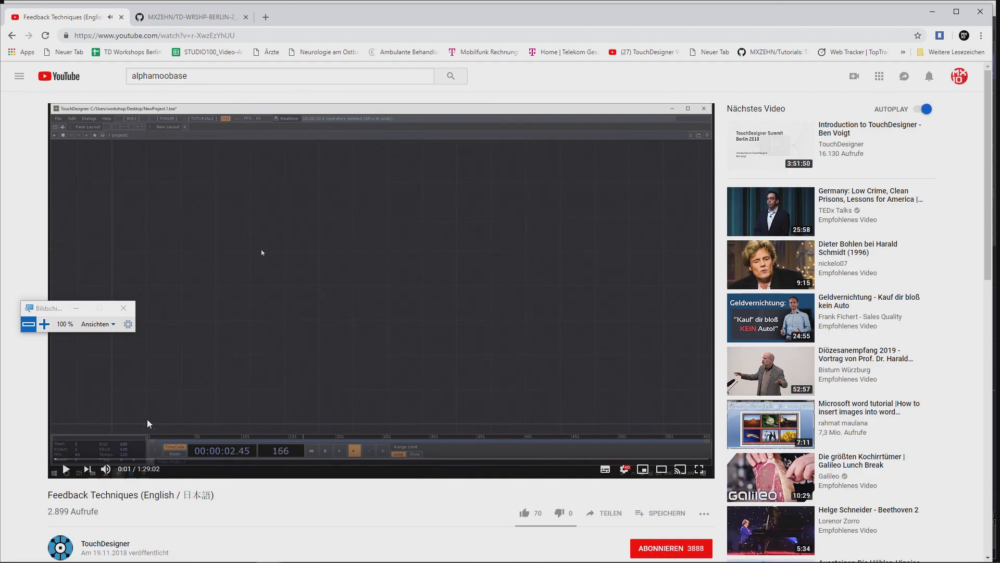
click(96, 460)
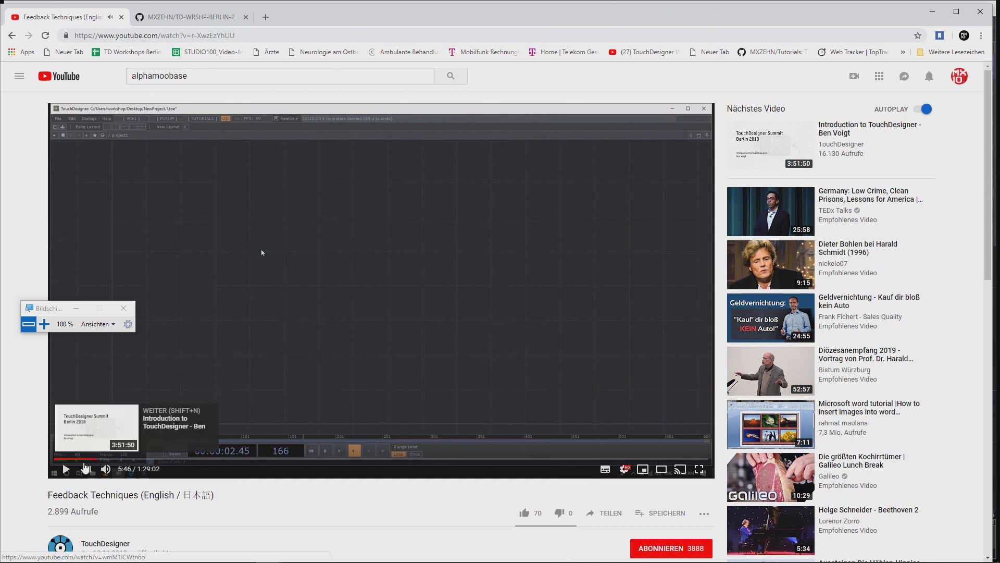
click(196, 459)
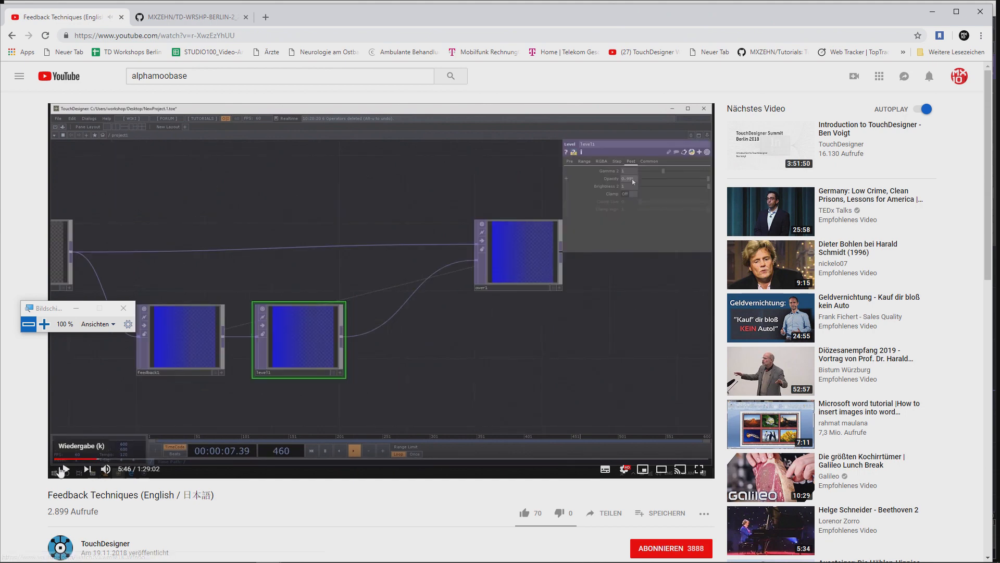
click(236, 459)
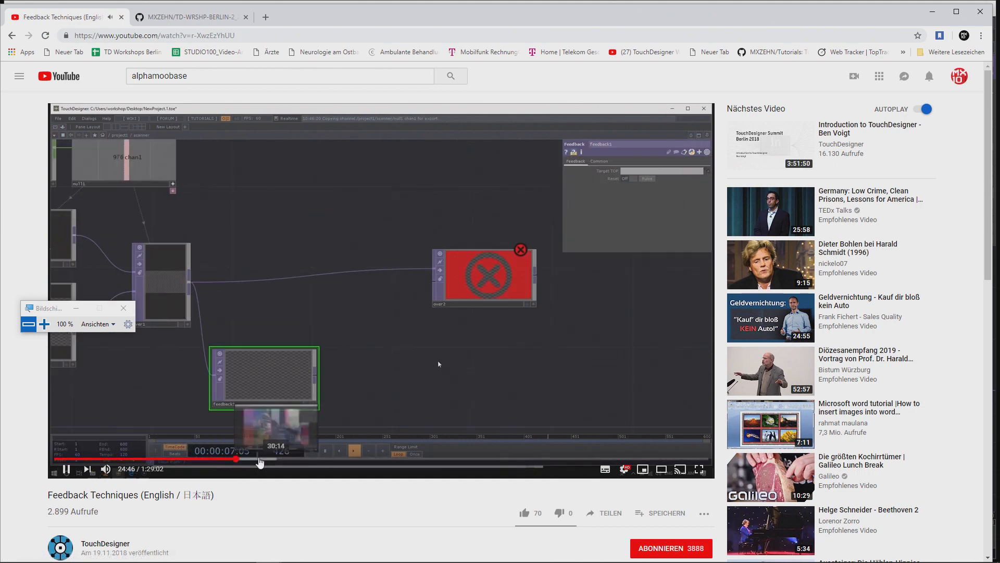
click(250, 459)
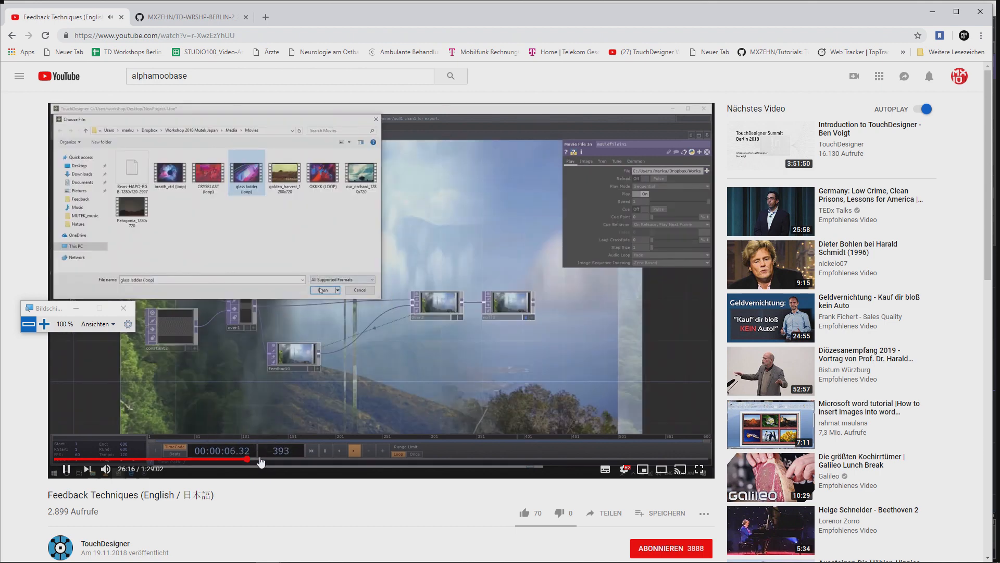
click(261, 460)
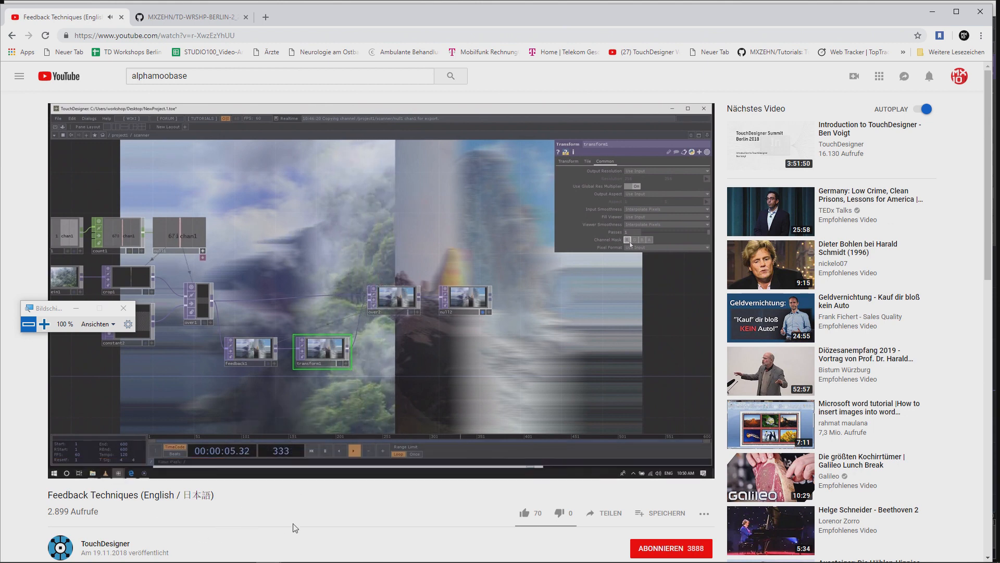
Step: Skim the second half of the Feedback Techniques video, sampling it at about 56:19, 1:06:19 and 1:12:16
click(278, 465)
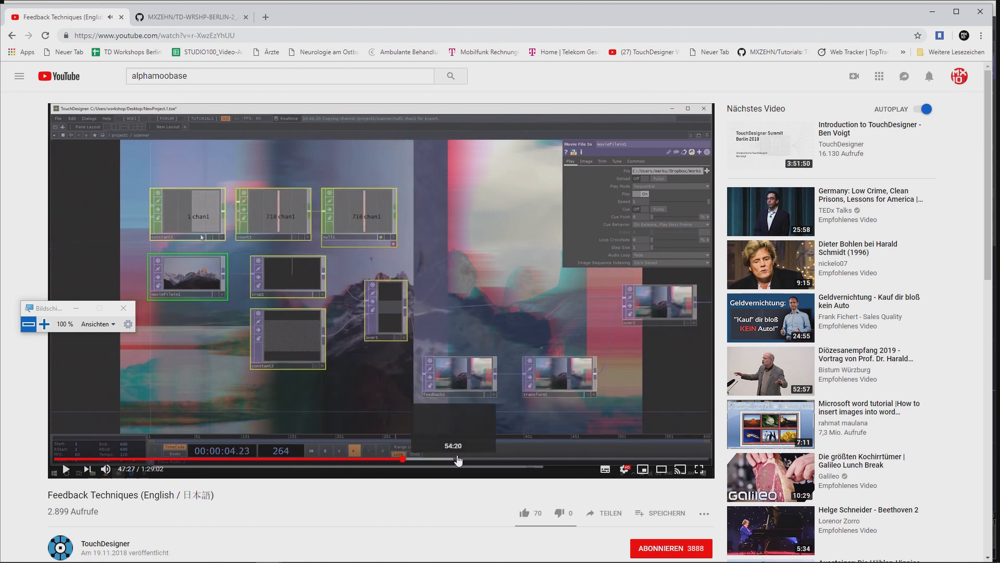
click(468, 459)
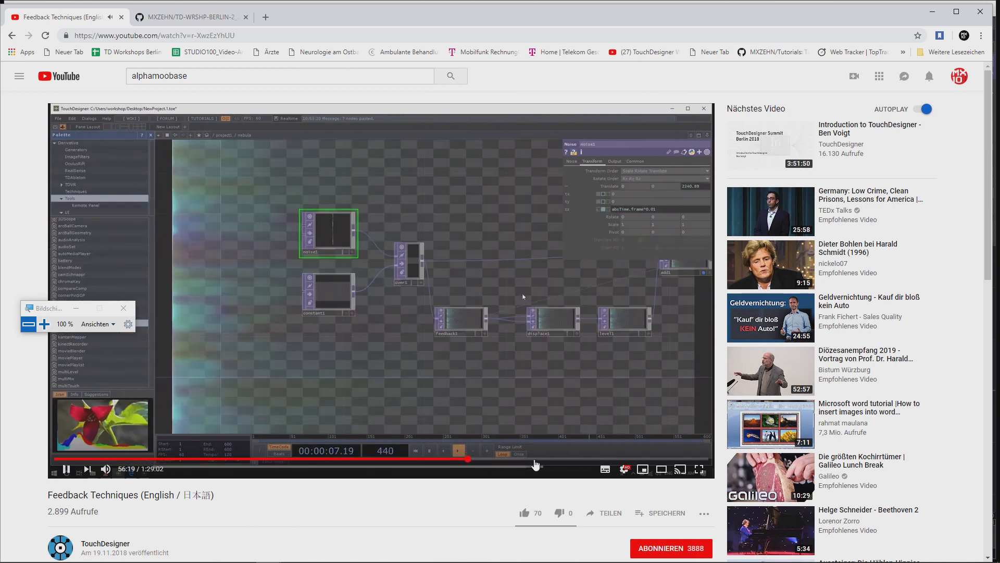
click(542, 460)
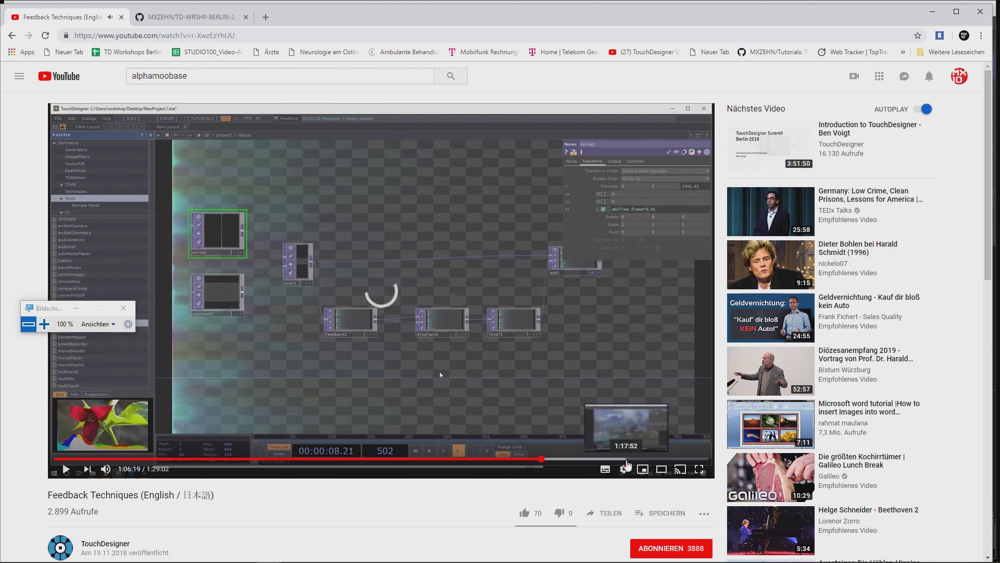
click(586, 459)
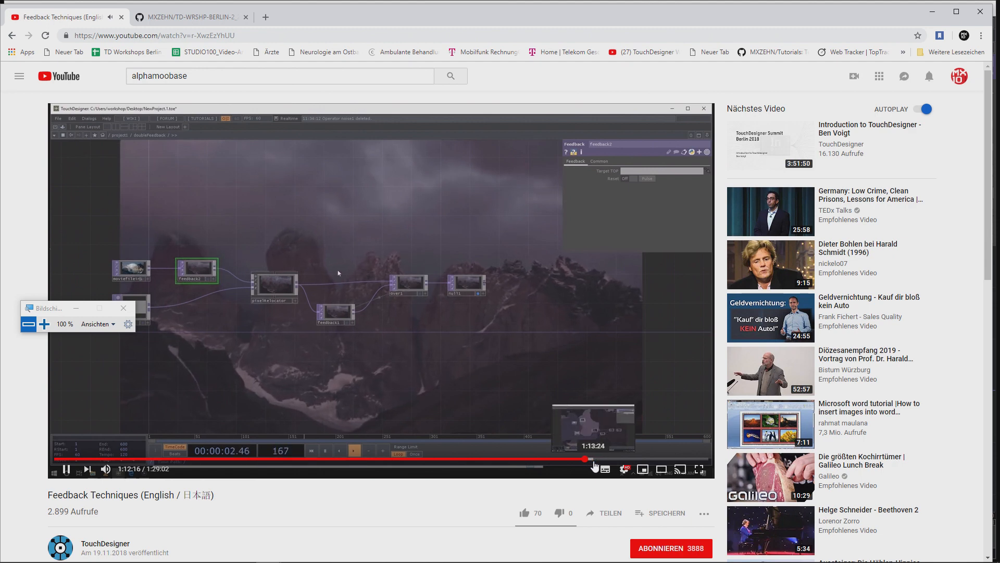
click(598, 461)
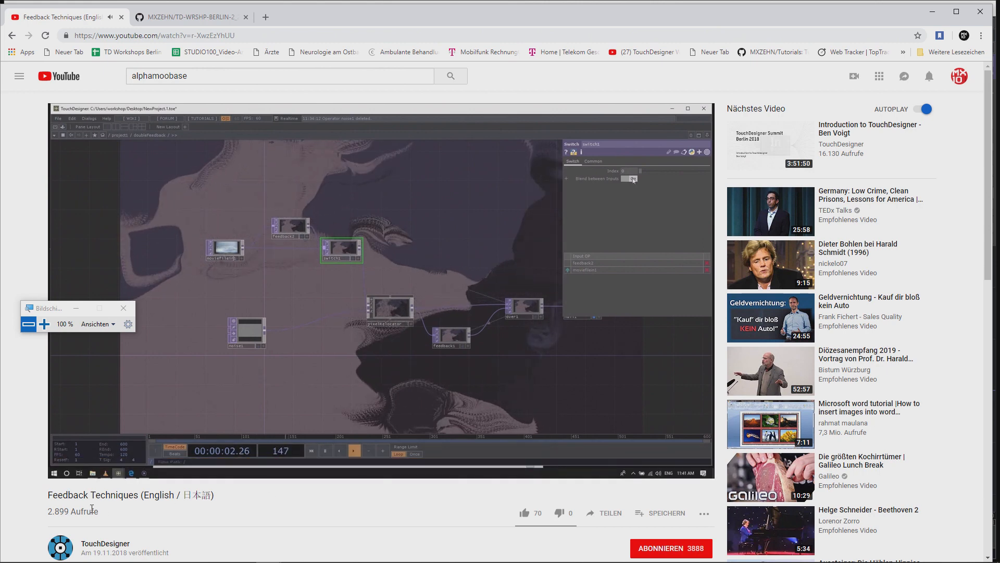
Step: Highlight the words "Feedback Techniques" in the video title, then skip ahead in the video to about 1:17:52
drag(47, 494, 137, 491)
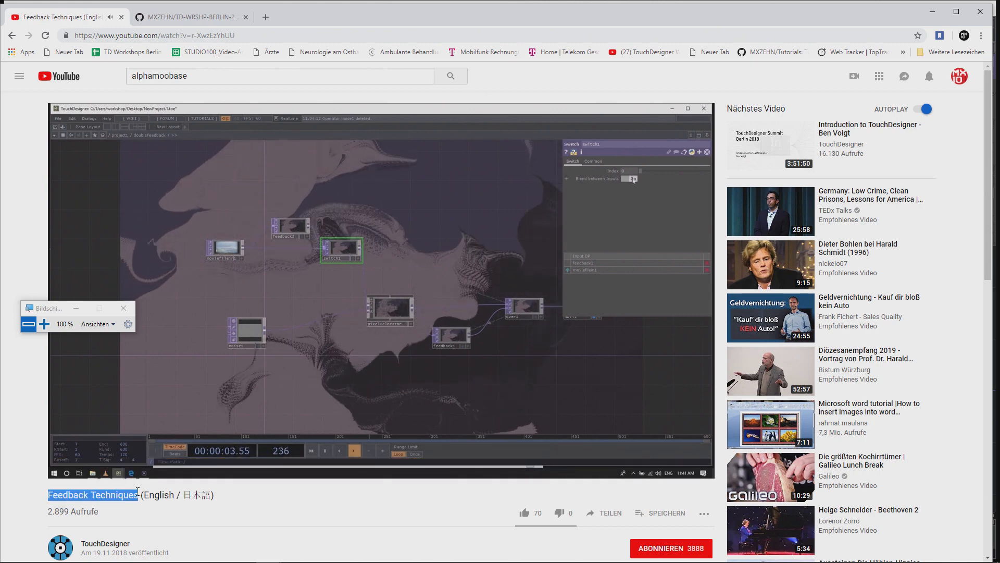
click(283, 493)
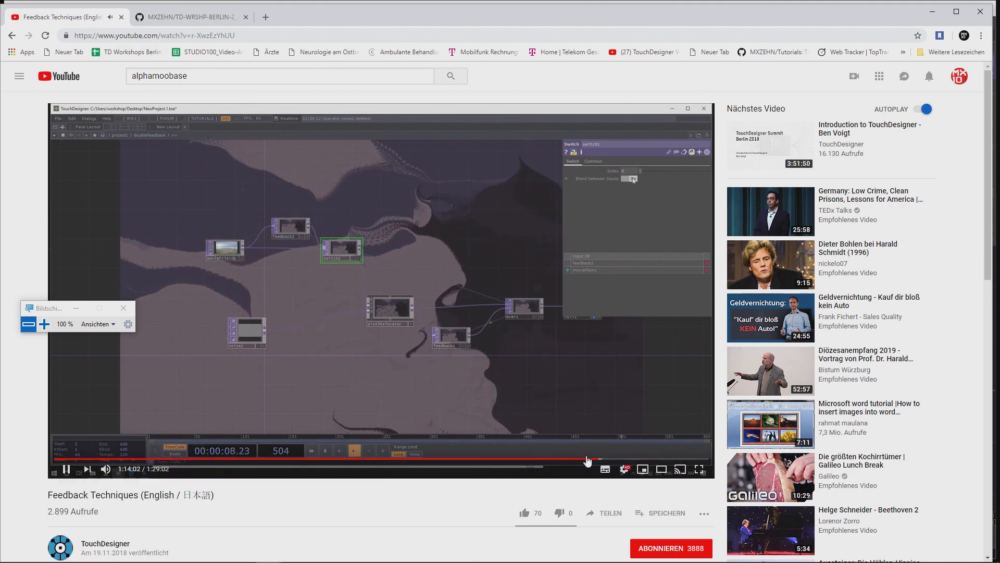
click(618, 459)
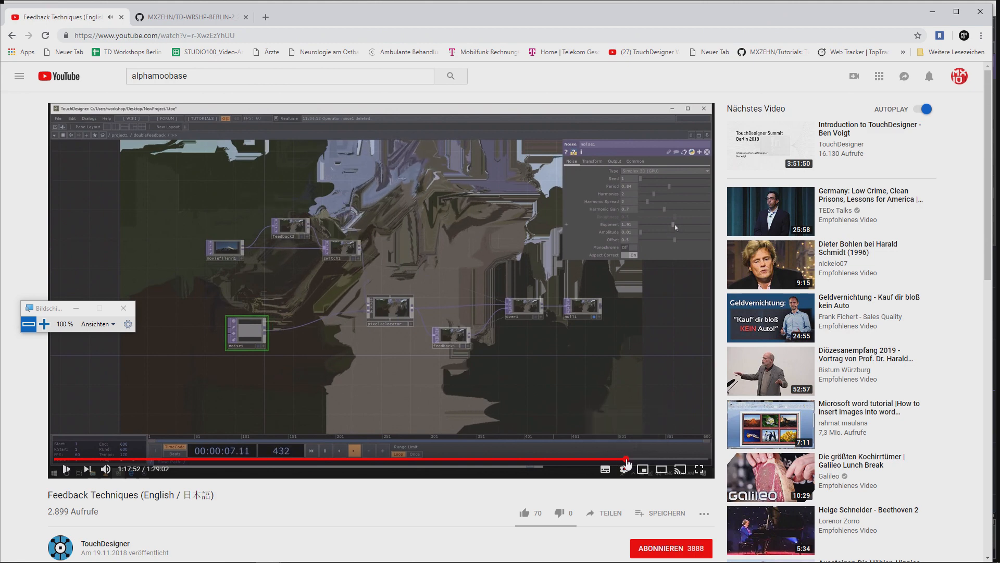
click(628, 460)
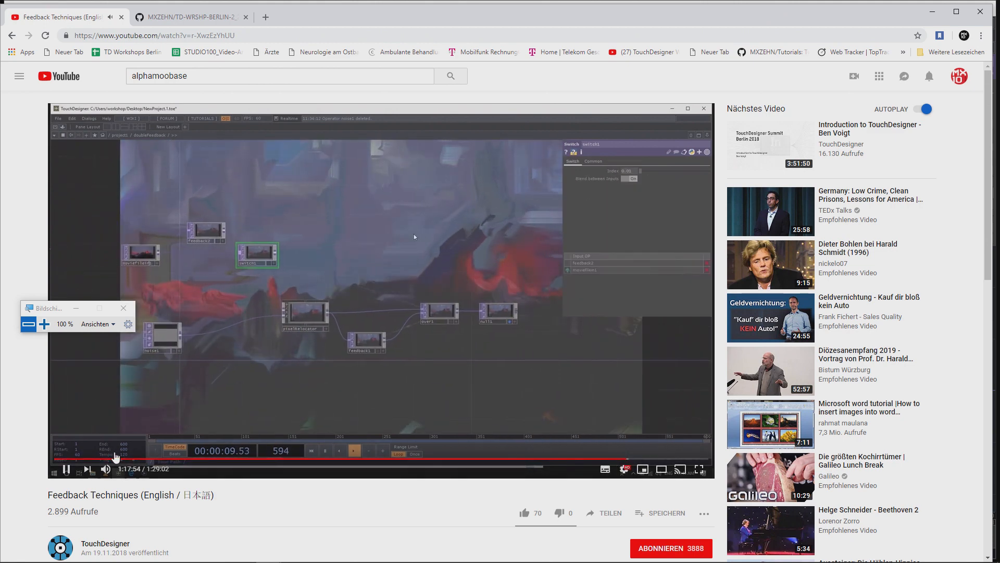
Step: Pause the Feedback Techniques video, switch to the TouchDesigner window and show the whole operator network, selecting and deselecting its nodes
click(67, 470)
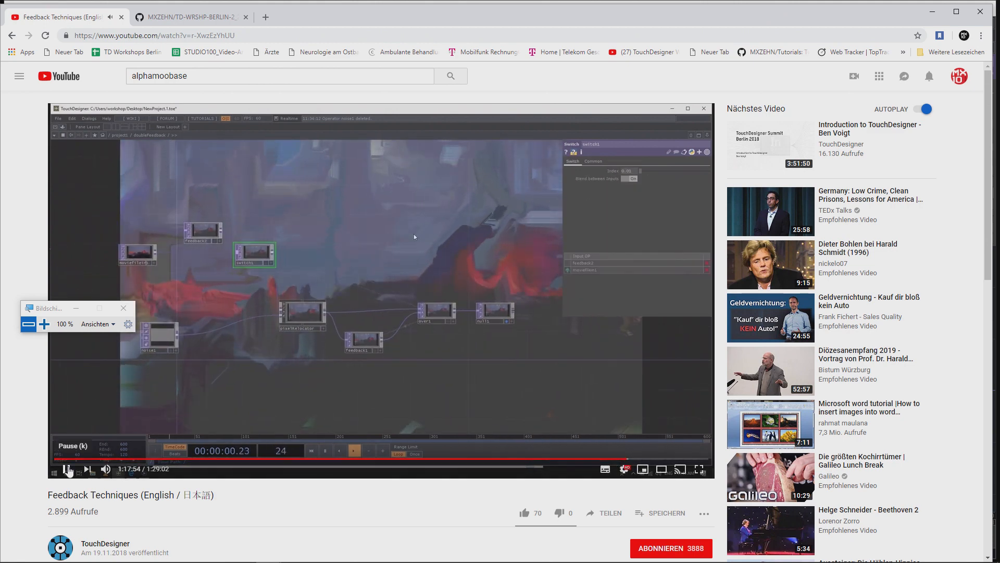
click(933, 11)
middle_drag(566, 160, 642, 163)
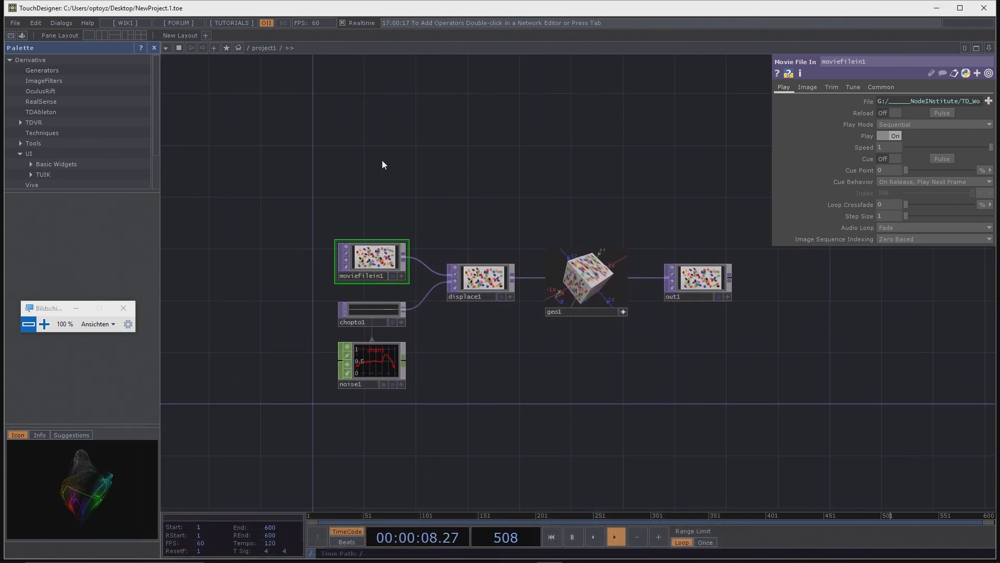
drag(359, 157, 777, 384)
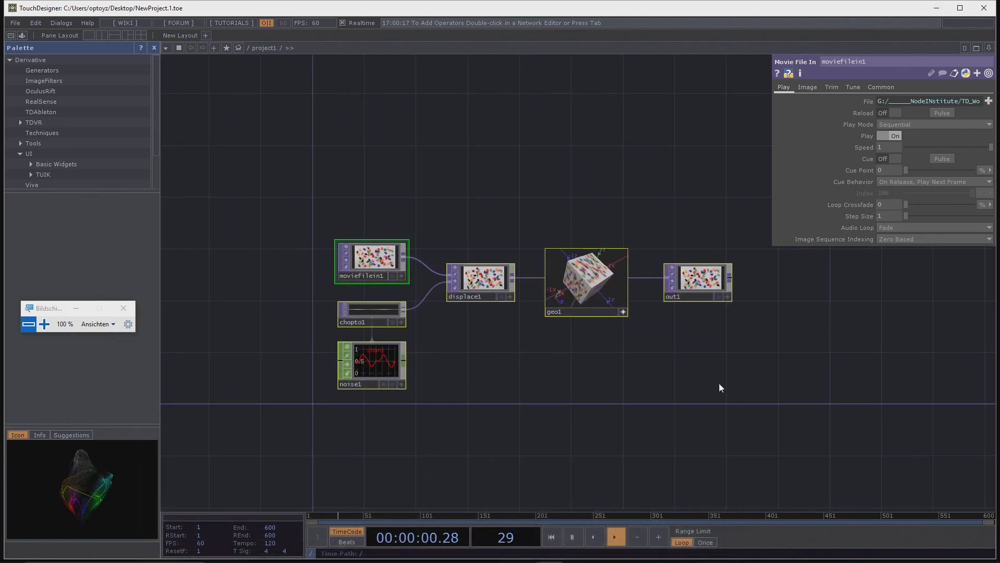
click(721, 387)
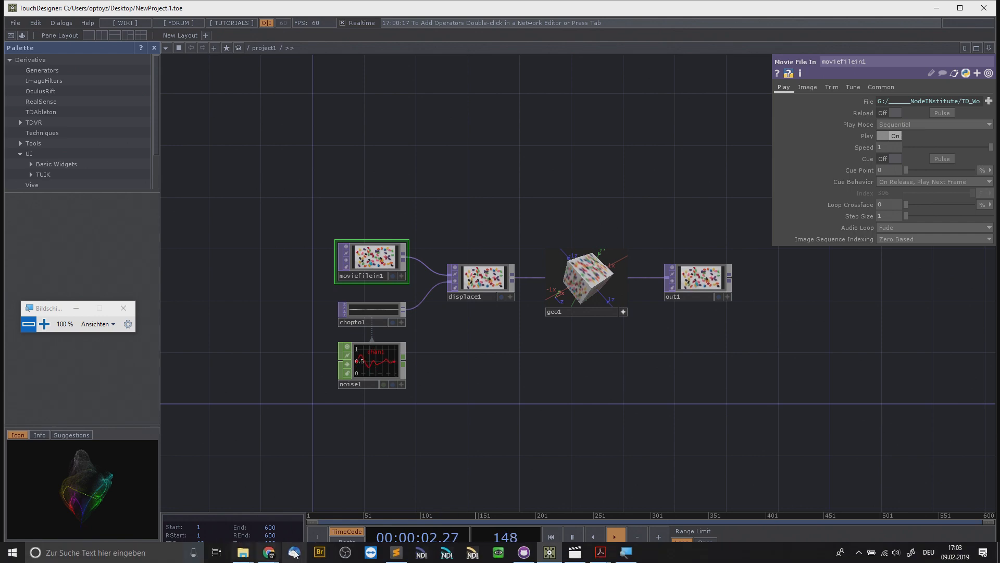
Step: Switch back to the browser and move its window down until the upper part of the TouchDesigner window is uncovered
mouse_move(269, 553)
click(294, 517)
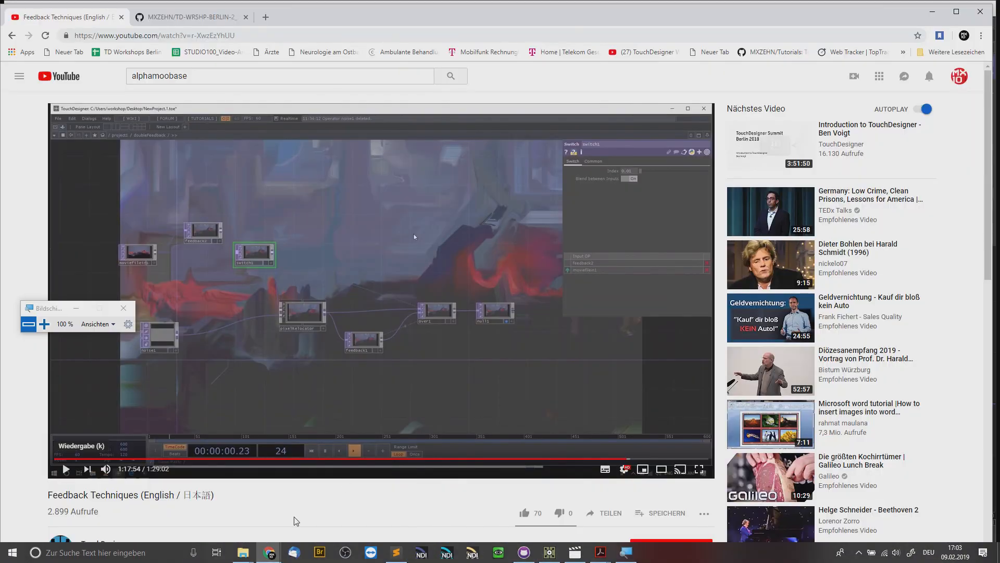
click(327, 35)
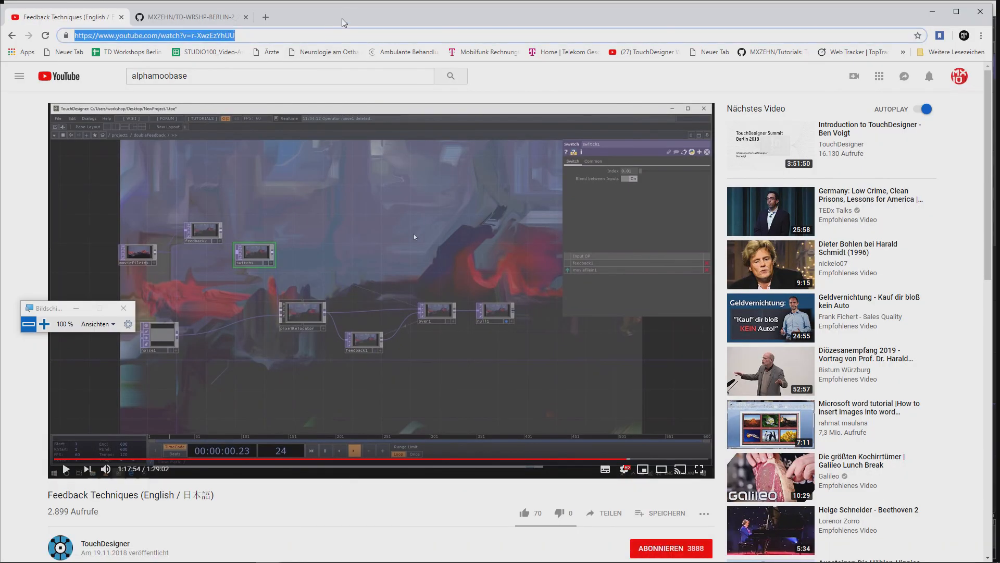
drag(350, 13, 355, 246)
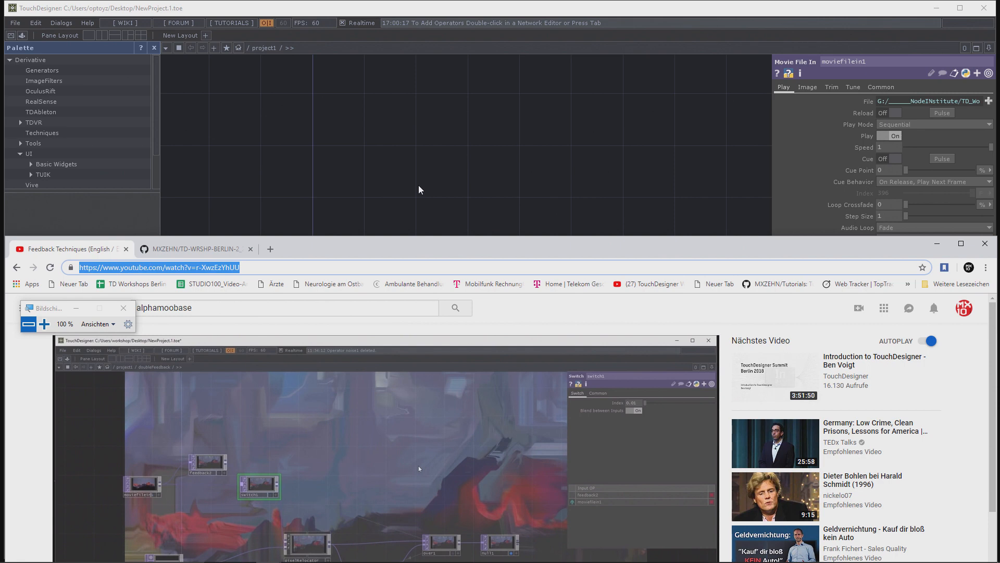
Step: Switch to TouchDesigner and close the Palette to give the network editor more room
click(517, 167)
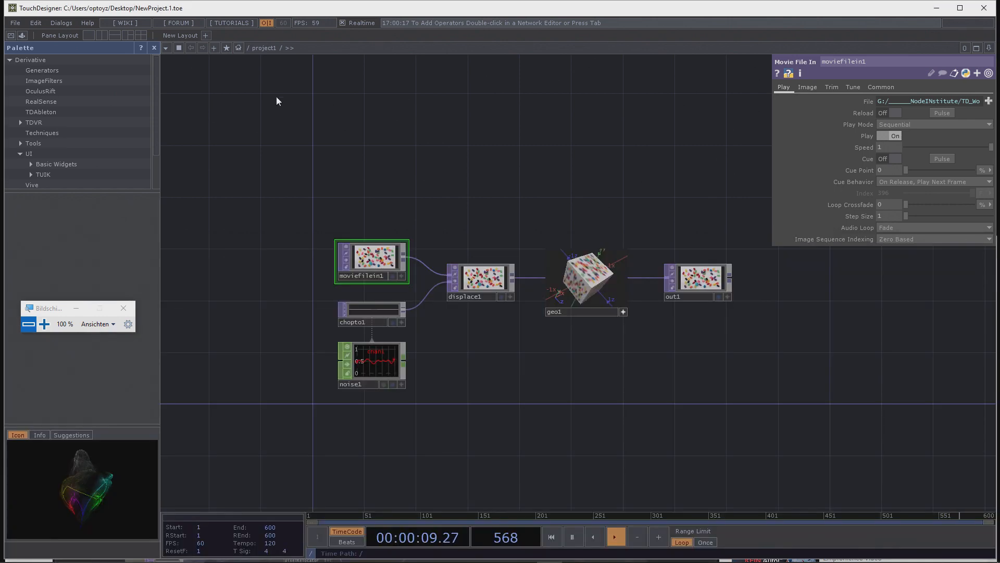
click(154, 49)
scroll(380, 180, down, 3)
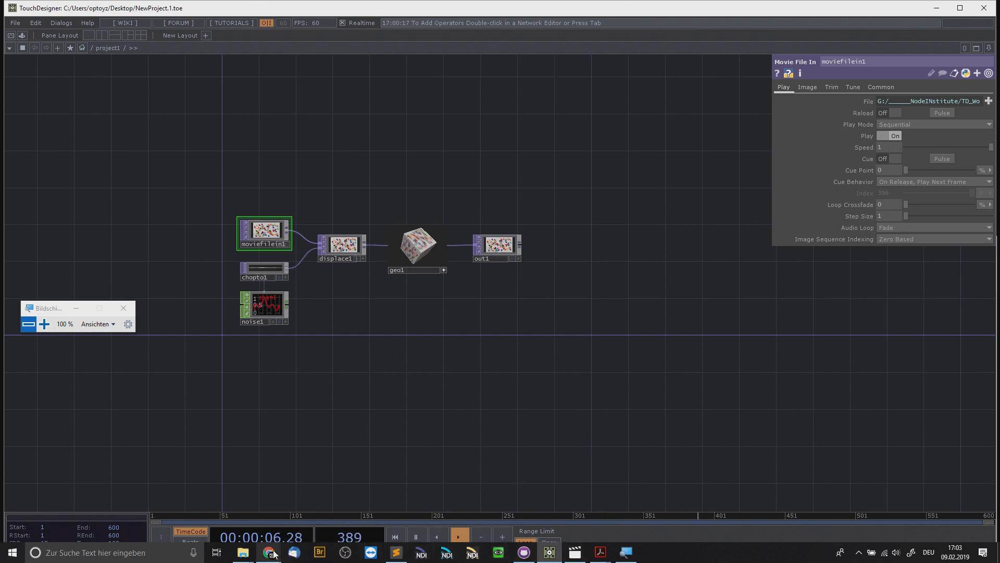
Step: Switch to the browser, maximize its window and search YouTube for "vincent houze"
mouse_move(272, 553)
click(327, 499)
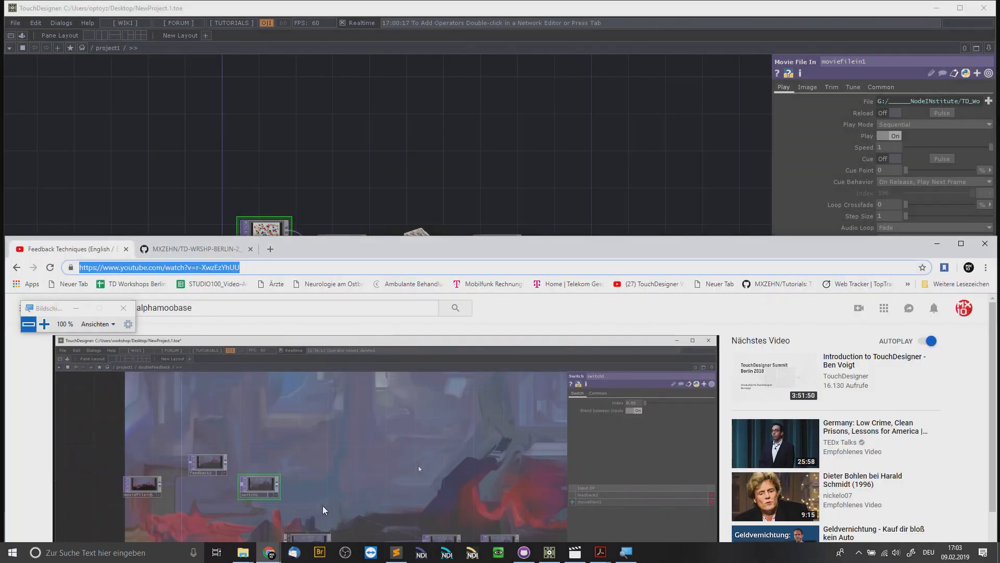
double_click(343, 244)
click(198, 71)
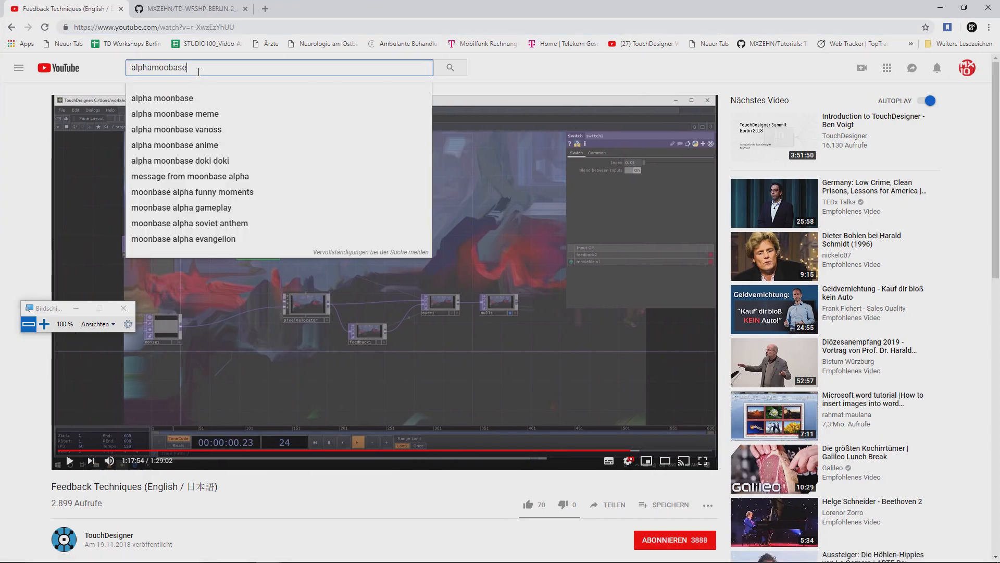
double_click(203, 69)
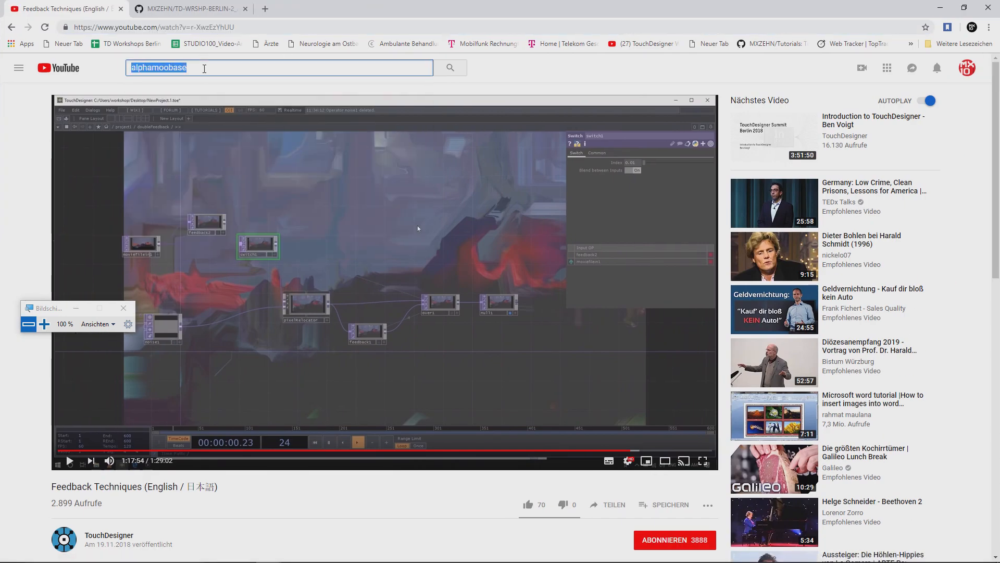
text(vincent h)
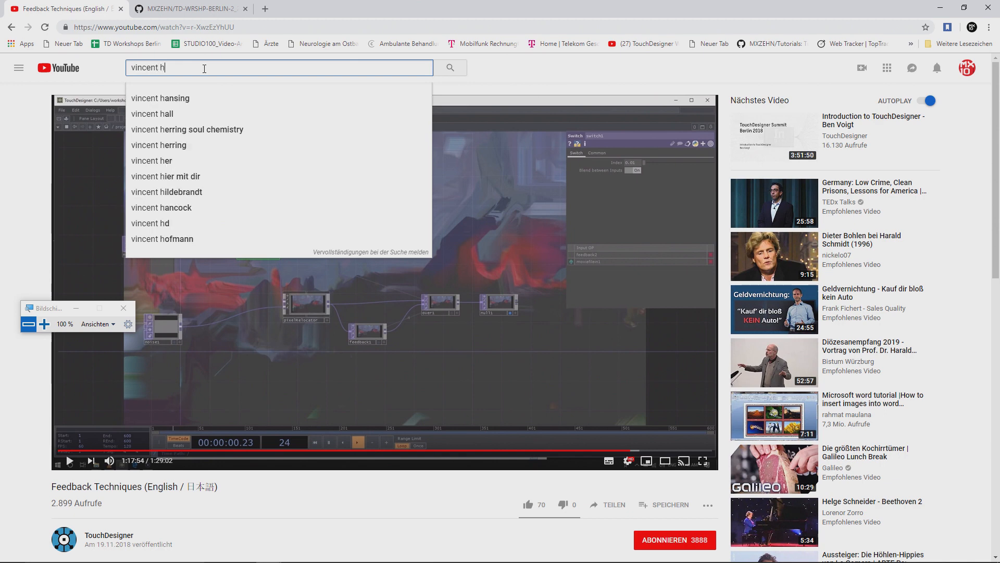
text(ouze)
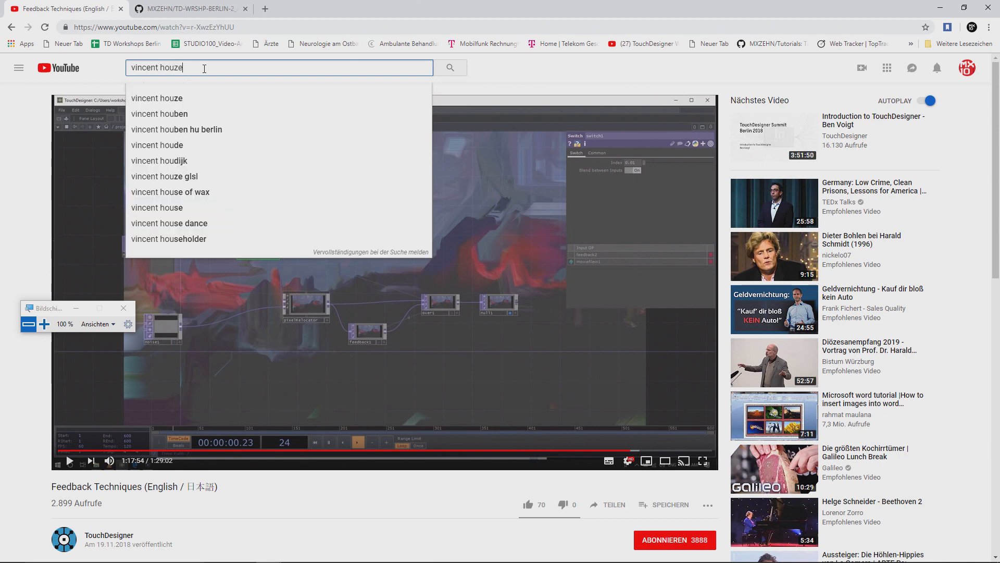
key(Return)
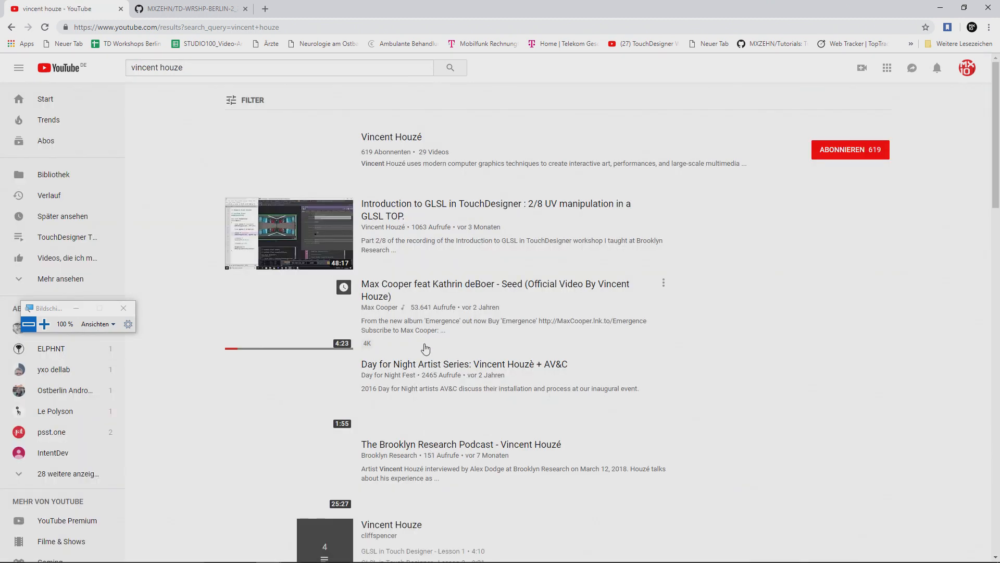
Step: Open the Vincent Houzé channel, look over its overview page and try to open its list of videos
click(391, 139)
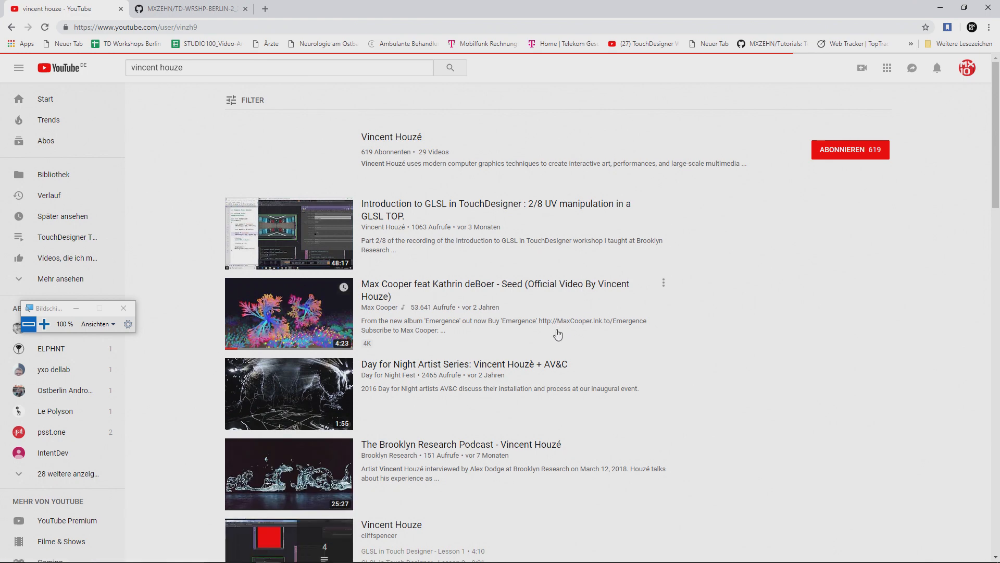
scroll(558, 332, down, 4)
scroll(559, 327, up, 3)
scroll(560, 324, up, 1)
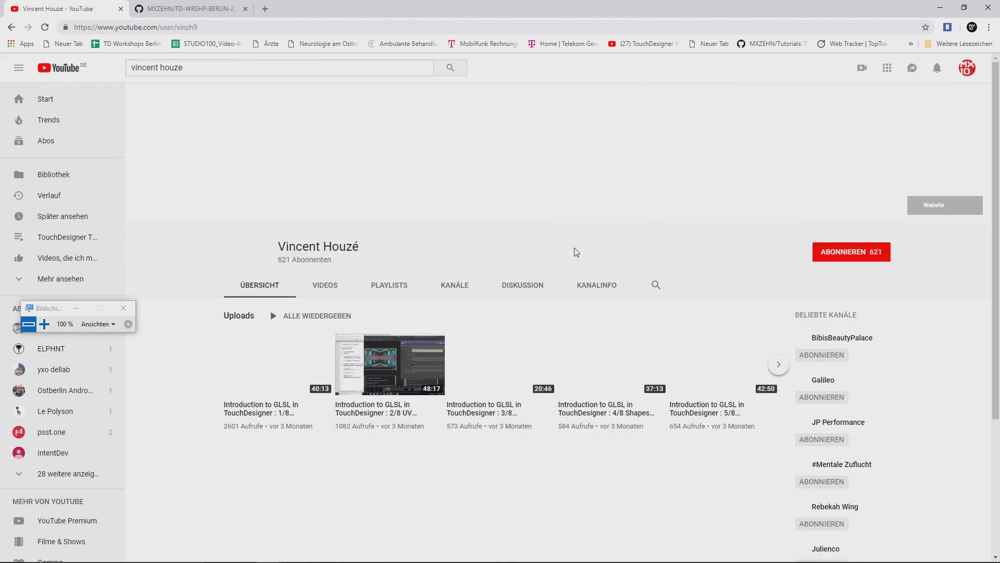
click(338, 286)
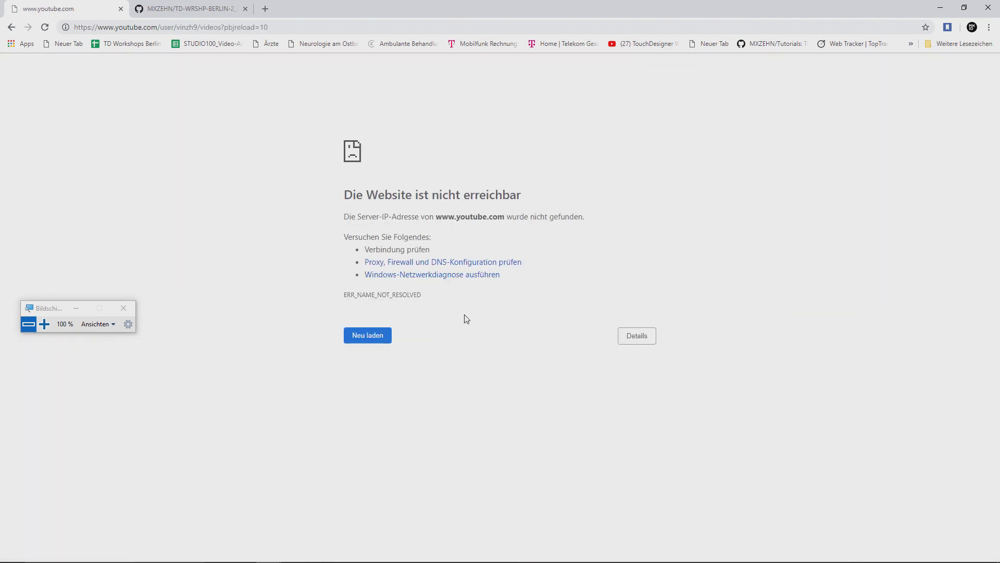
click(10, 27)
click(11, 28)
Step: Try to join the Monomango Gast Wi-Fi with its network security key, declining PC discoverability, and reload the YouTube page
click(885, 554)
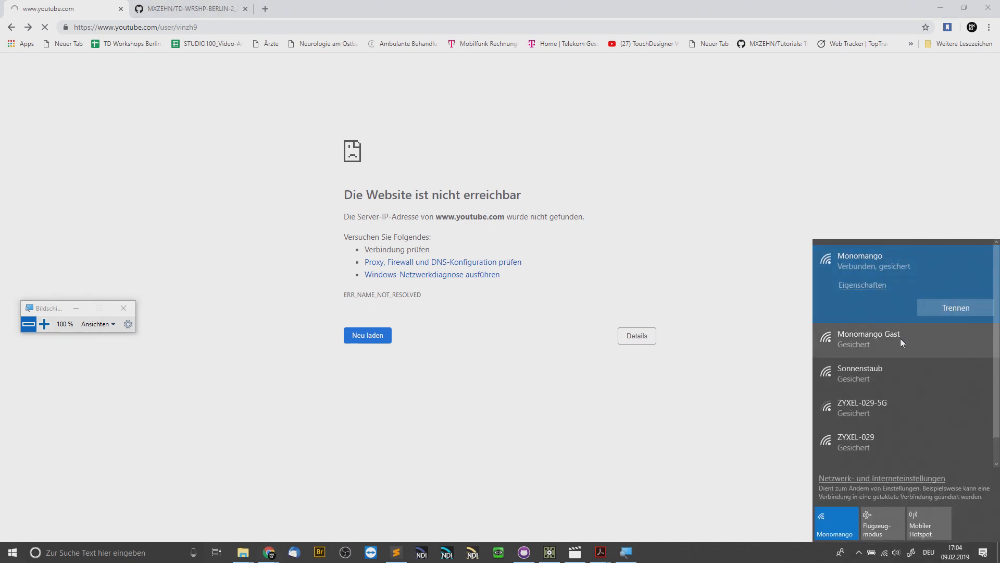
click(904, 336)
click(932, 342)
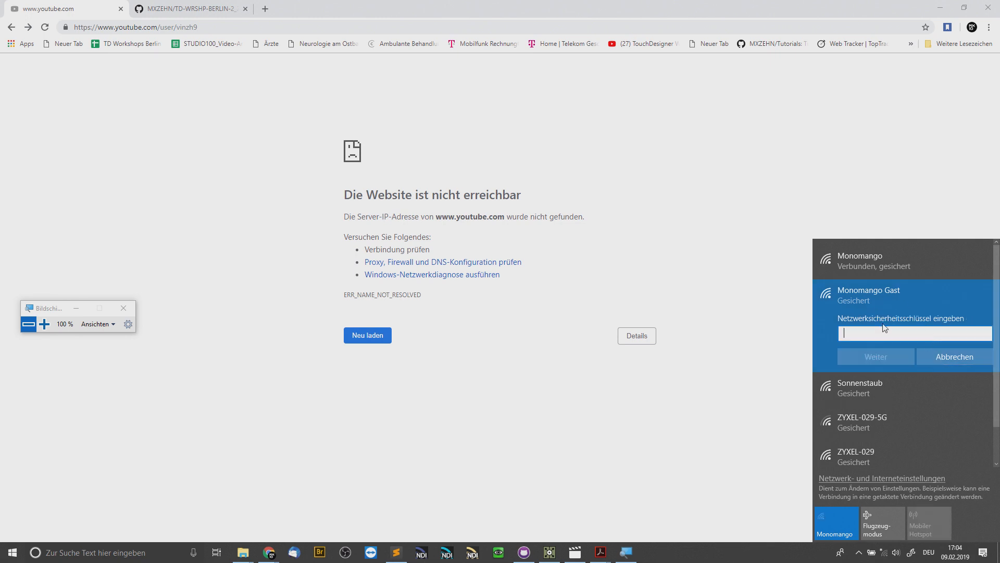
text(••••••••)
click(877, 359)
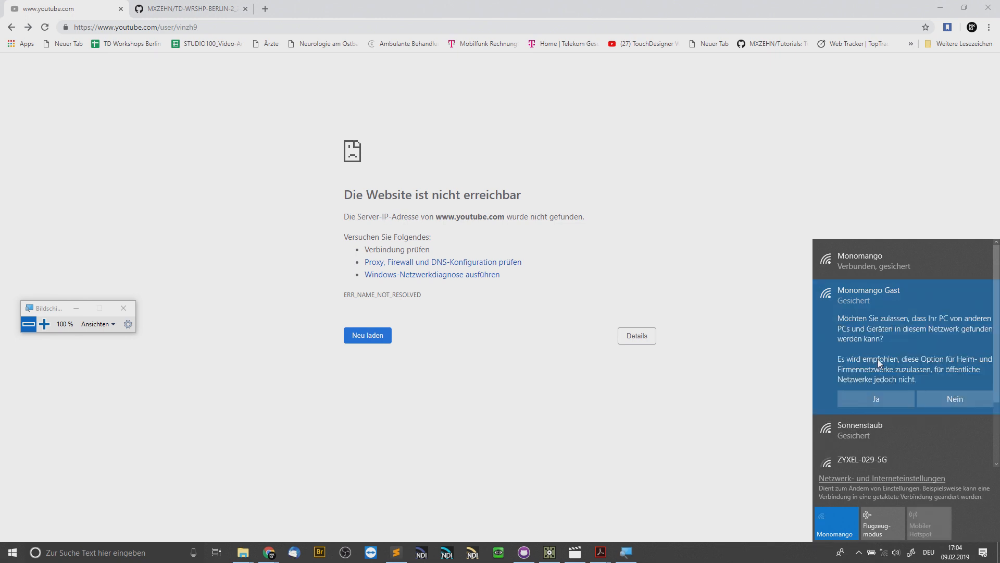
click(941, 401)
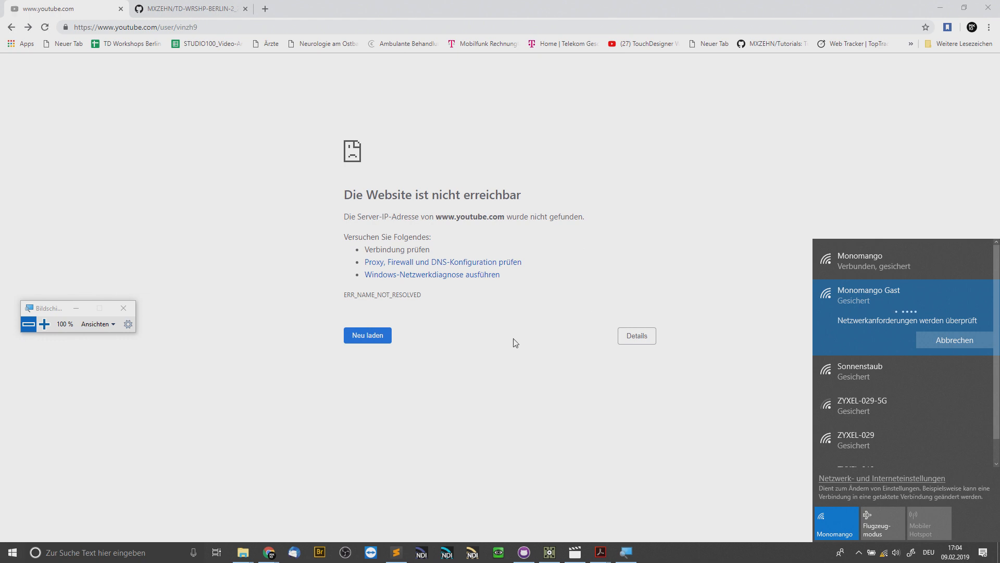
click(373, 339)
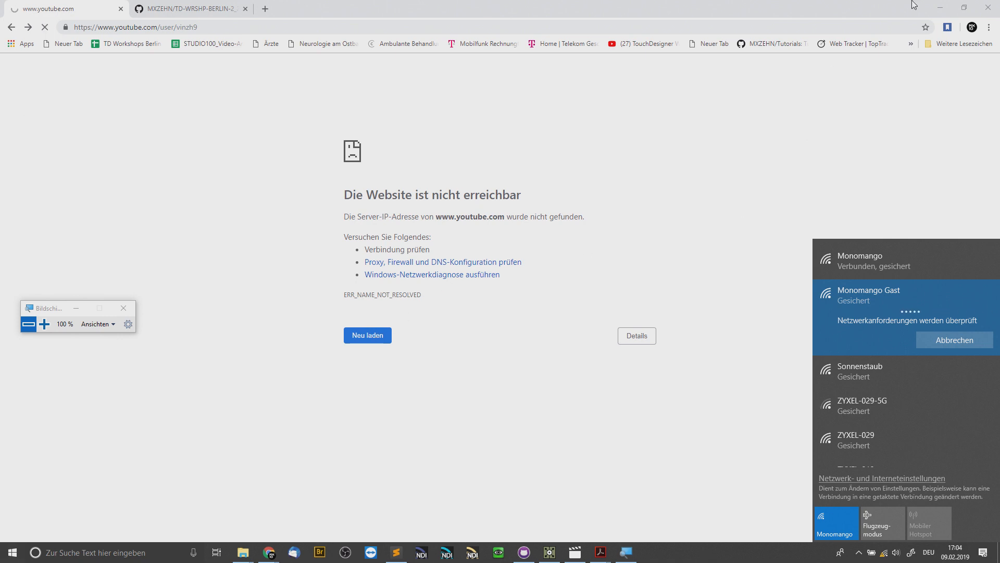
Step: Switch to TouchDesigner and delete all operators from the project1 network
click(941, 11)
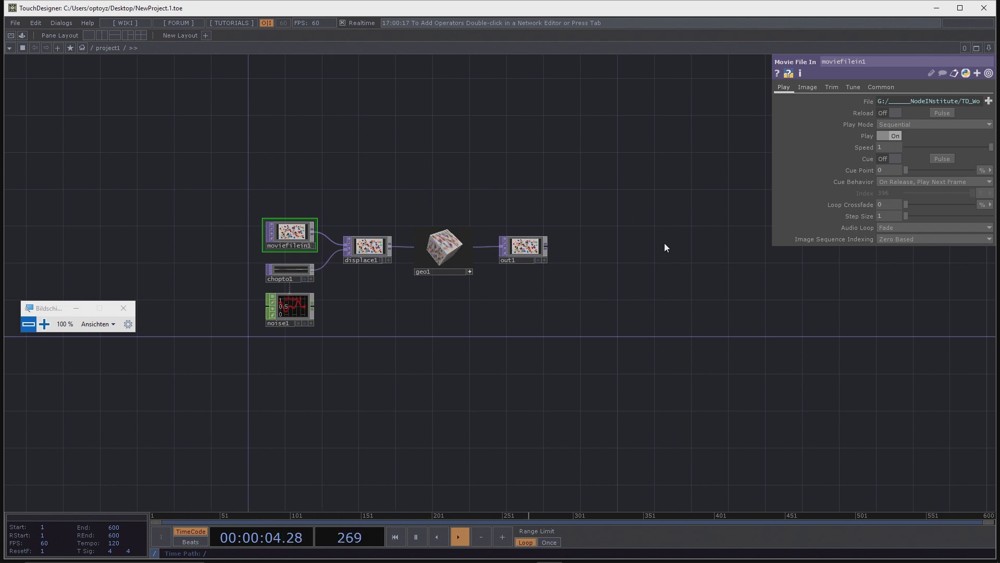
drag(580, 312, 609, 310)
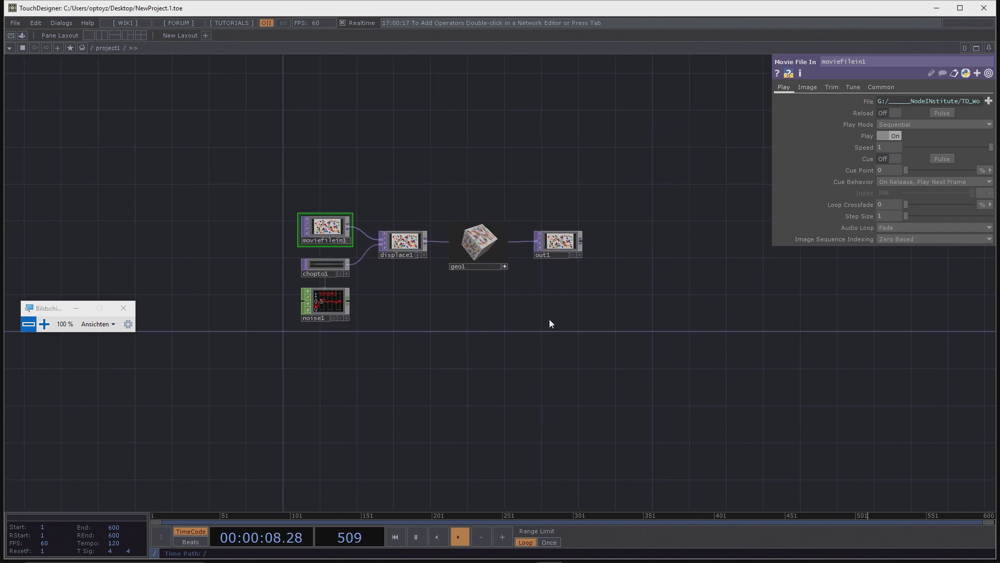
mouse_move(265, 562)
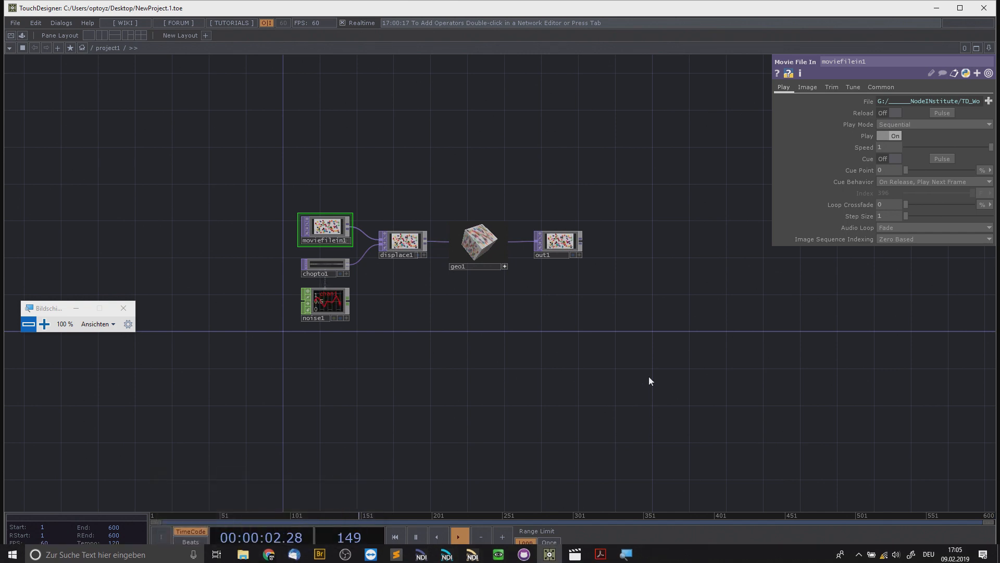
drag(649, 381, 294, 189)
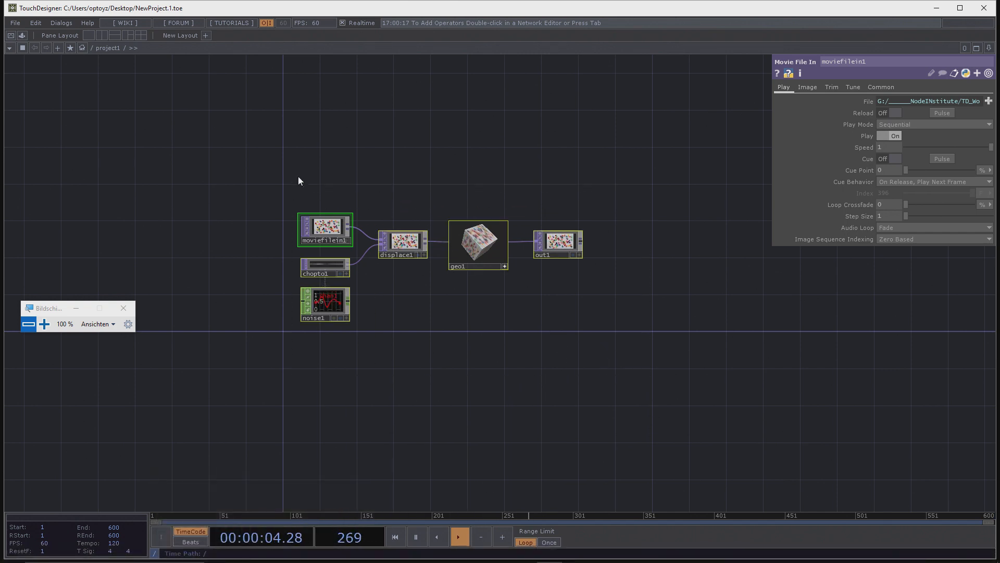
key(Delete)
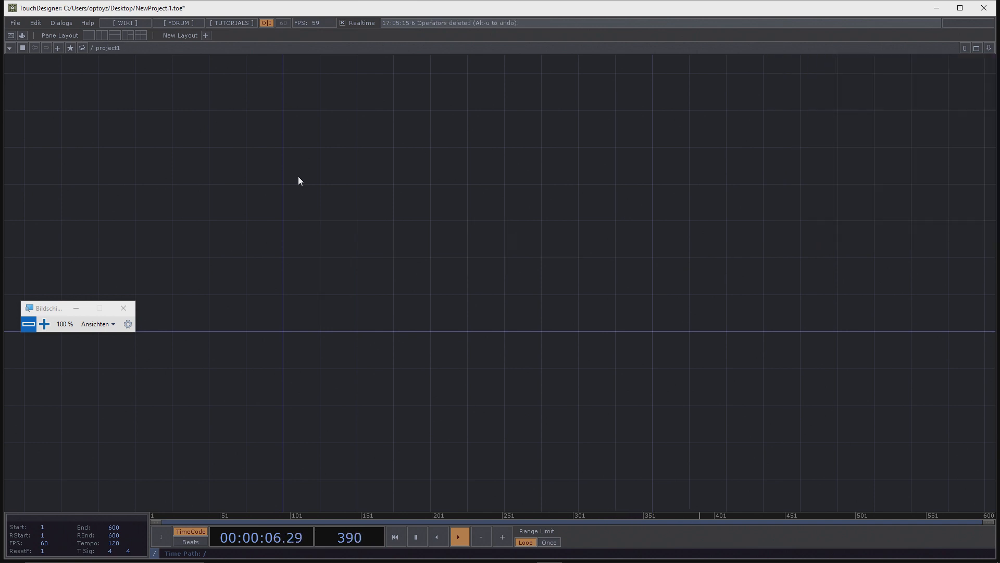
Step: Open the OP Create Dialog and move it closer to the middle of the network editor
key(Tab)
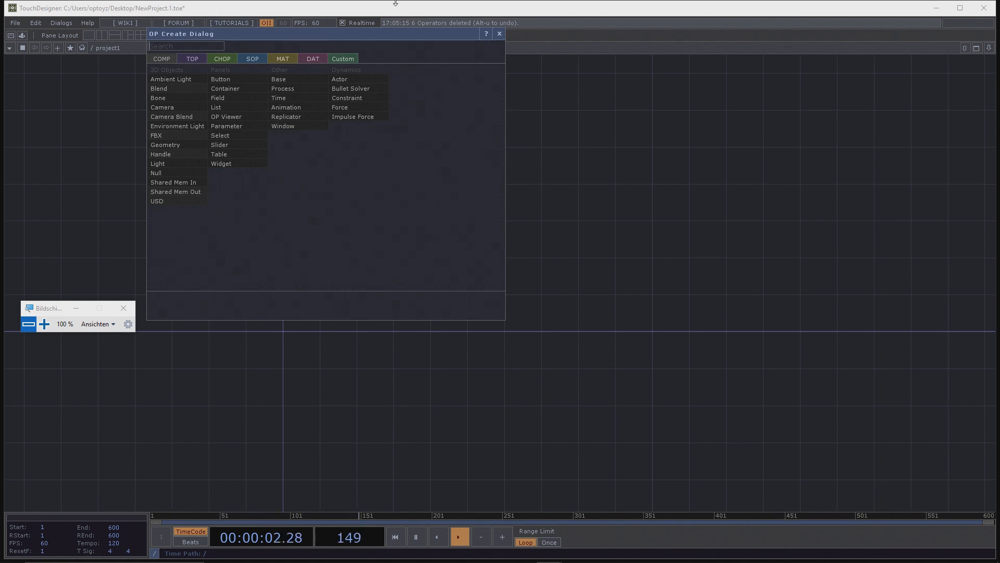
drag(388, 35, 476, 73)
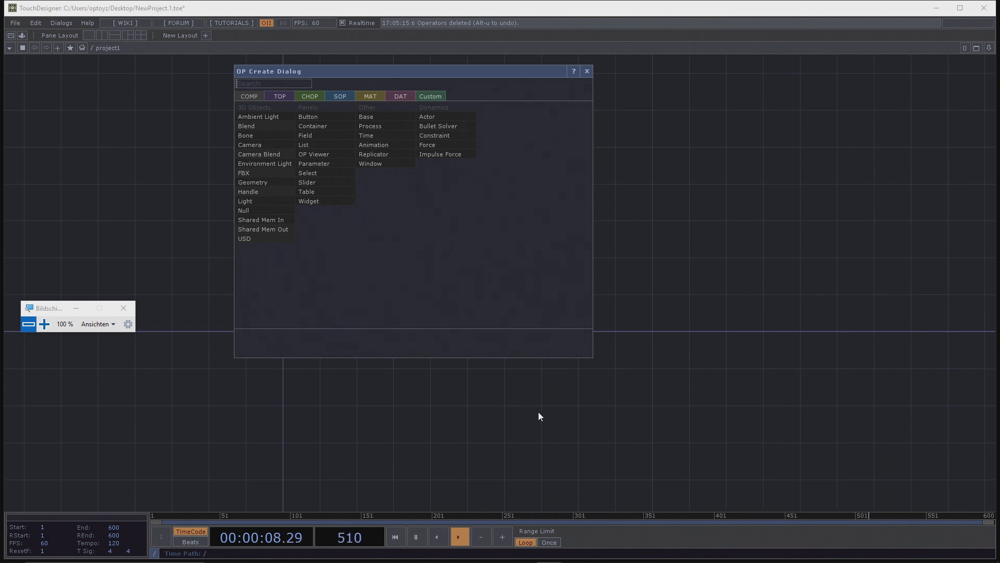
Step: Switch to Chrome's YouTube window, try a web search for "breakout", and return to TouchDesigner
mouse_move(323, 558)
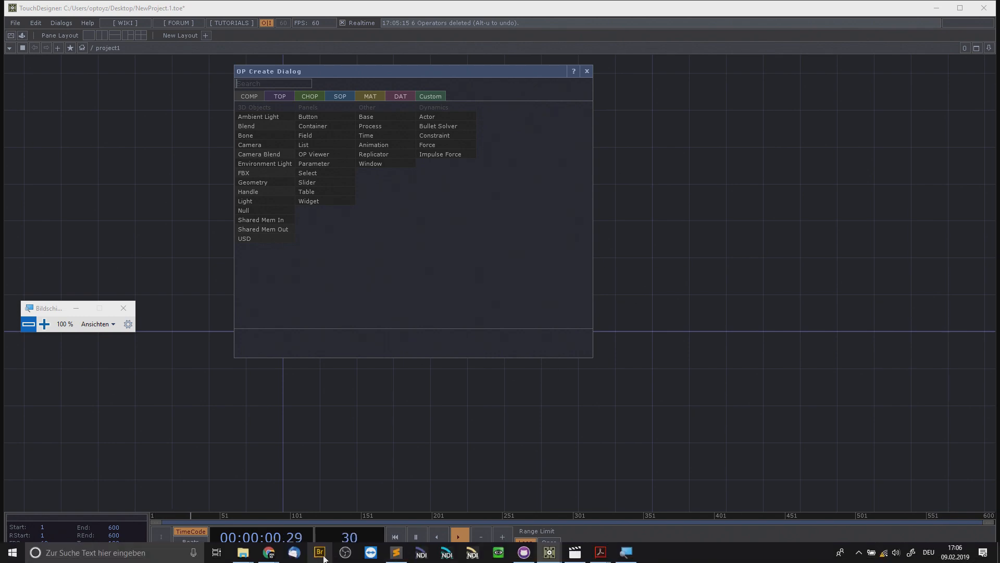
click(269, 553)
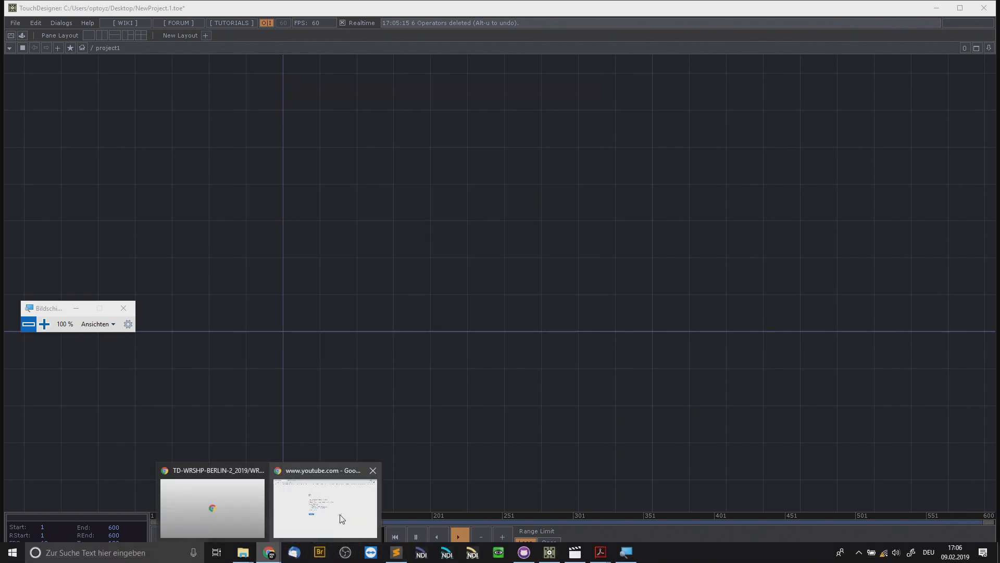
click(341, 519)
click(403, 23)
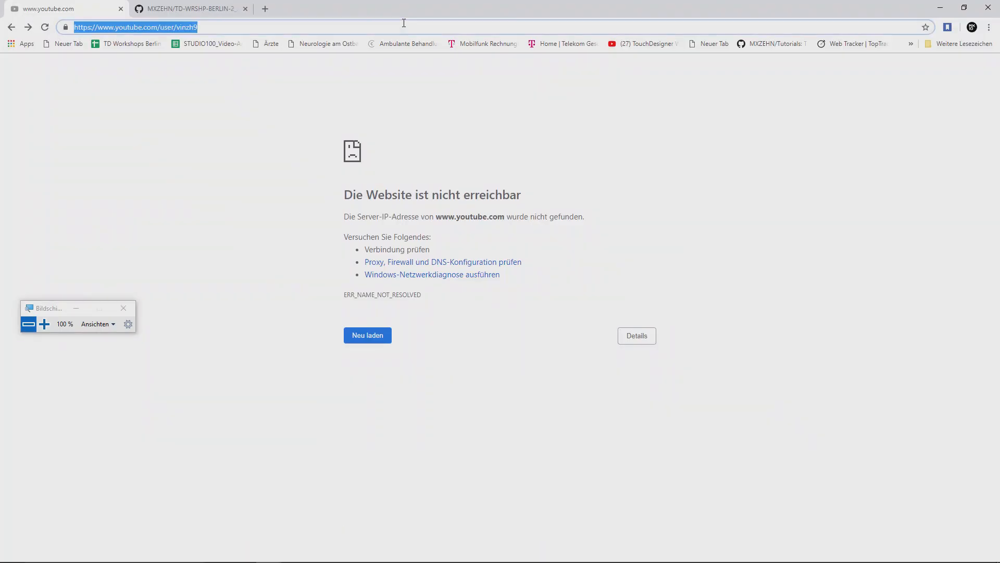
text(bri)
key(BackSpace)
key(BackSpace)
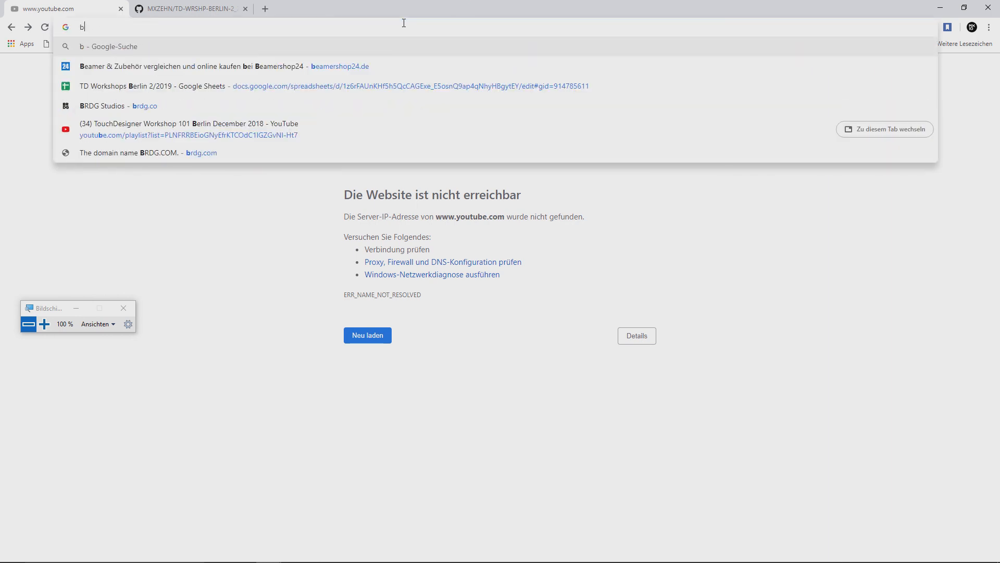
text(reakout)
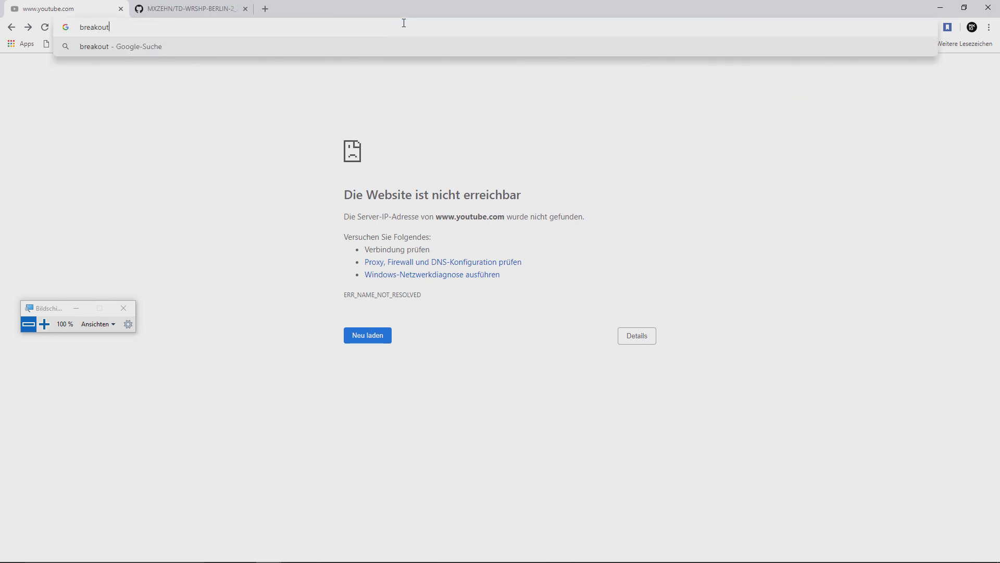
key(Return)
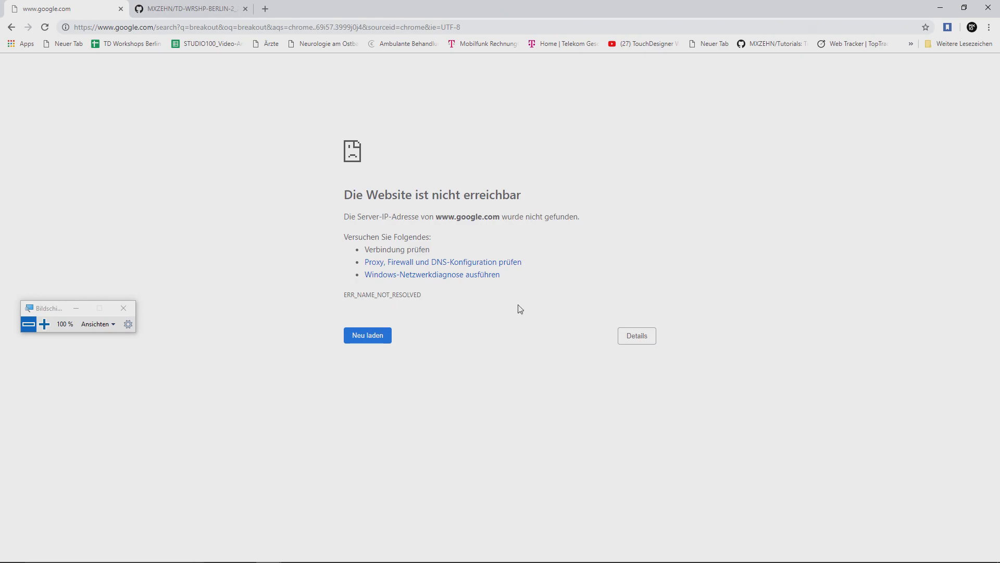
click(941, 7)
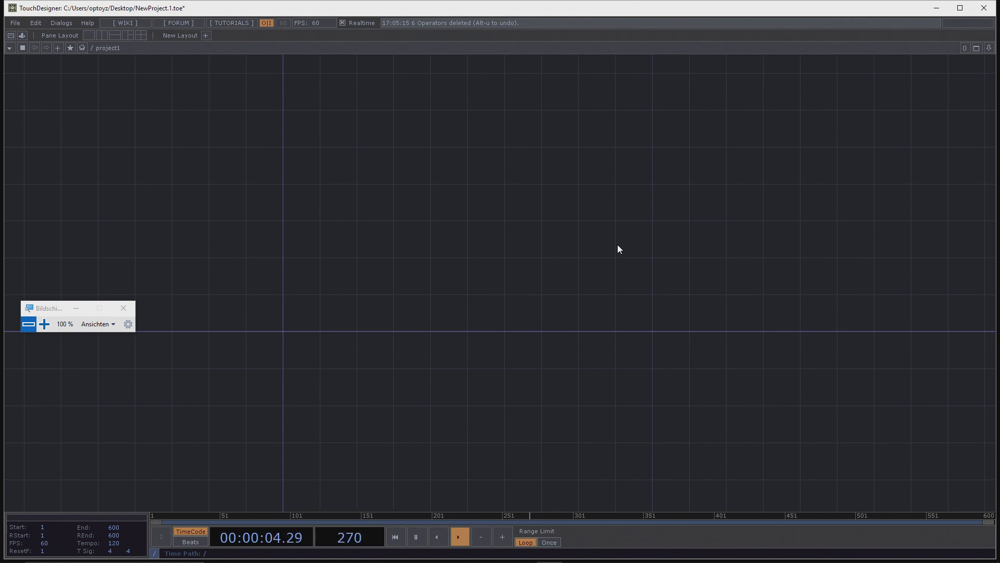
drag(524, 250, 535, 290)
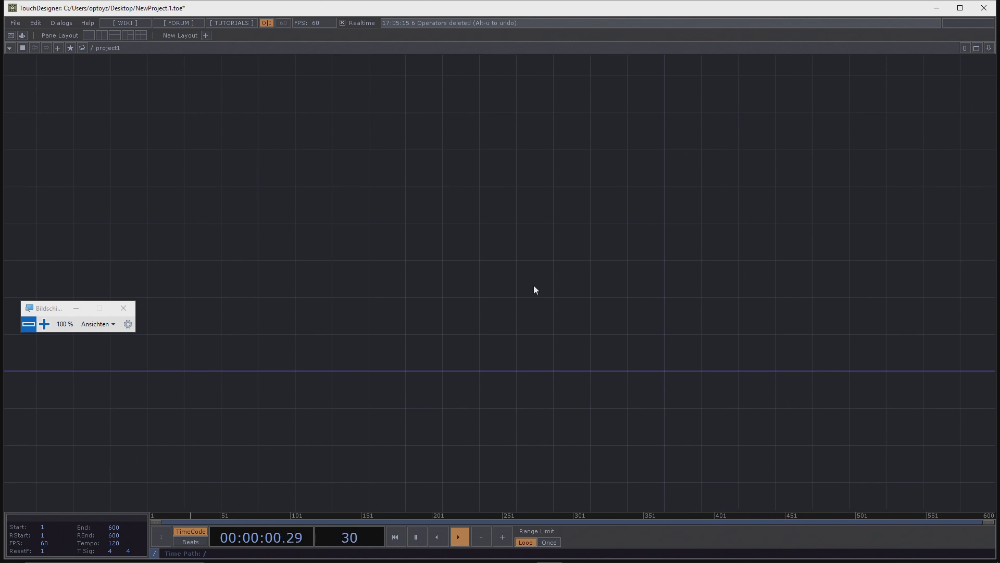
drag(538, 182, 605, 164)
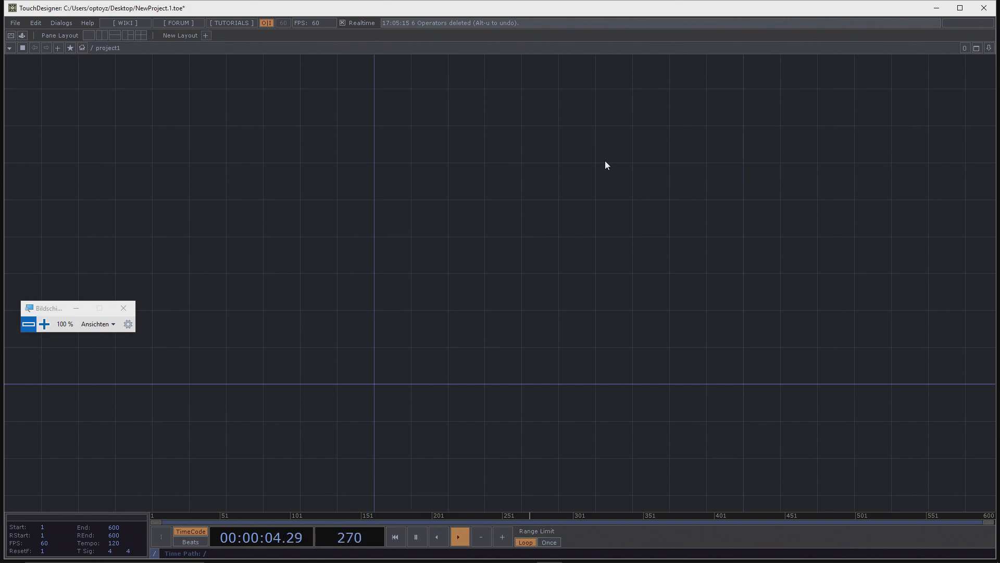
drag(604, 156, 600, 172)
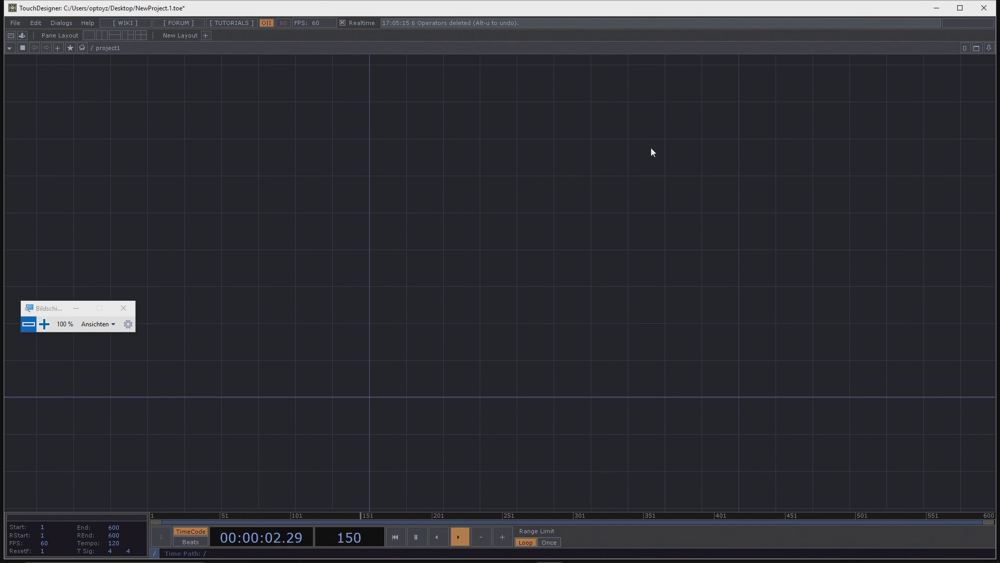
drag(652, 149, 647, 155)
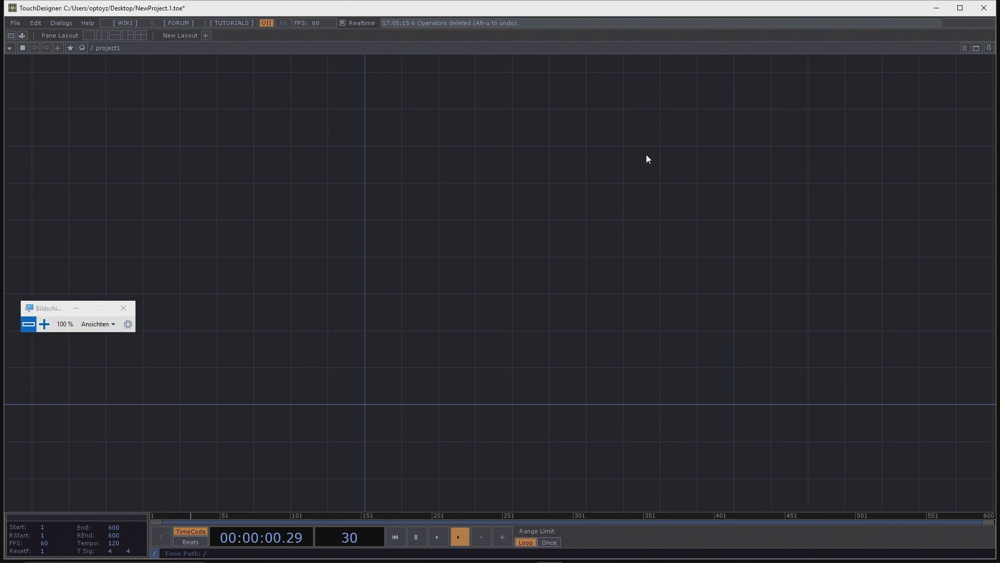
drag(635, 152, 486, 226)
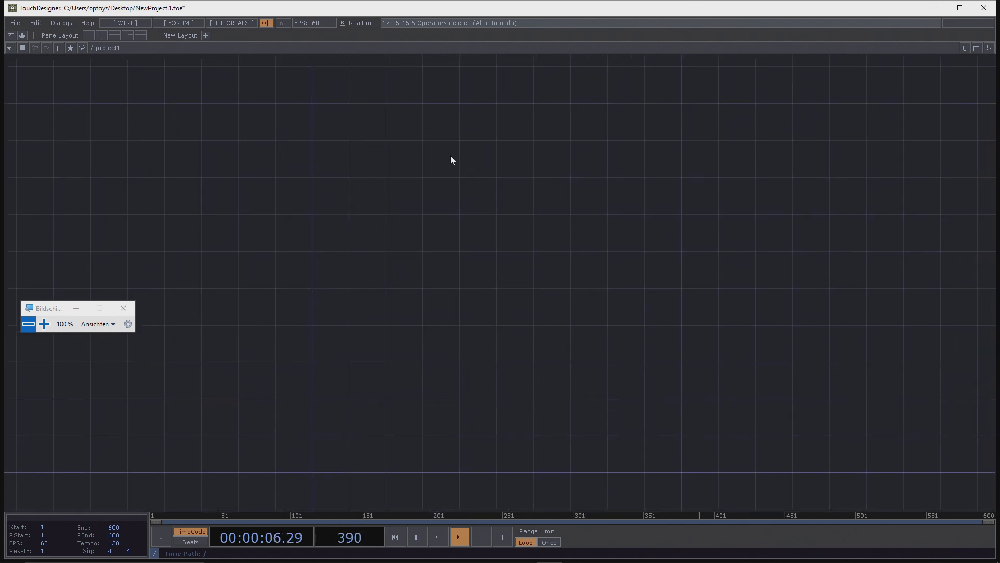
Step: Add a Box SOP to the empty project1 network
key(Tab)
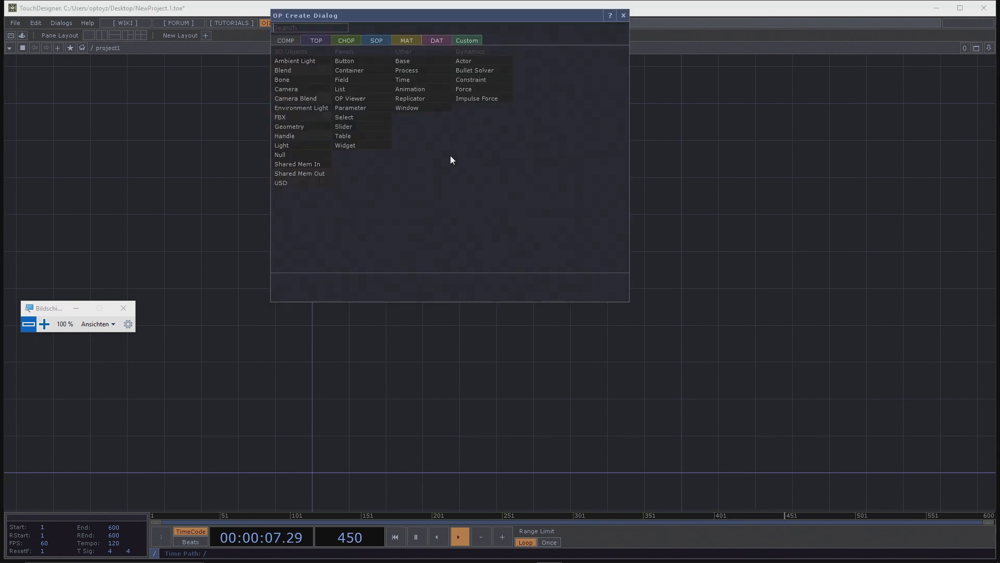
click(368, 41)
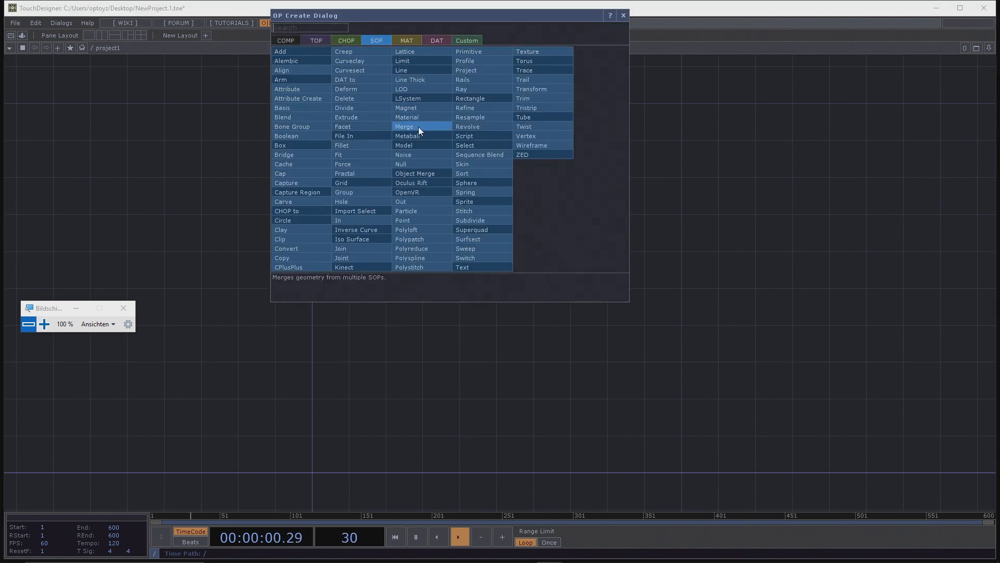
text(box)
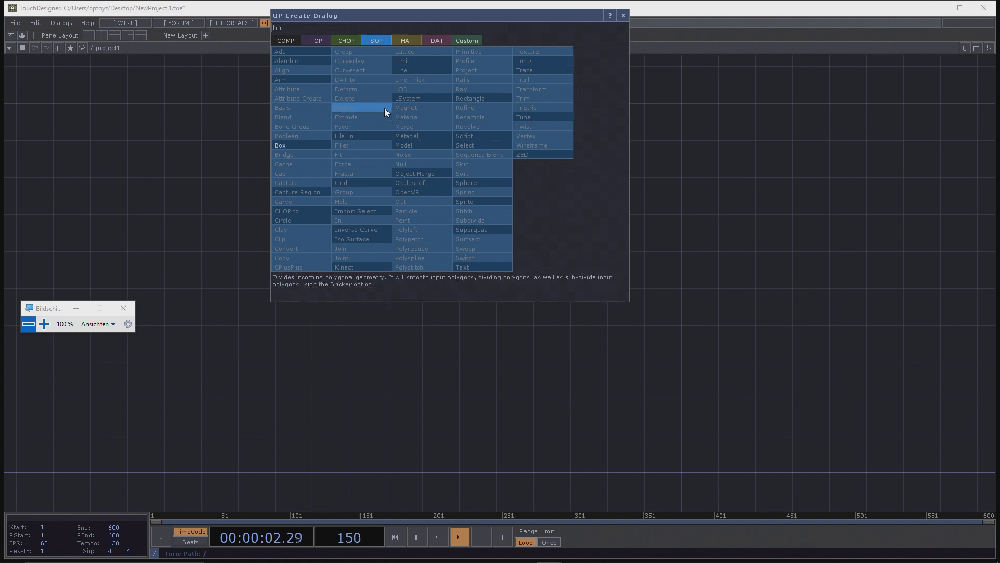
click(317, 143)
click(356, 167)
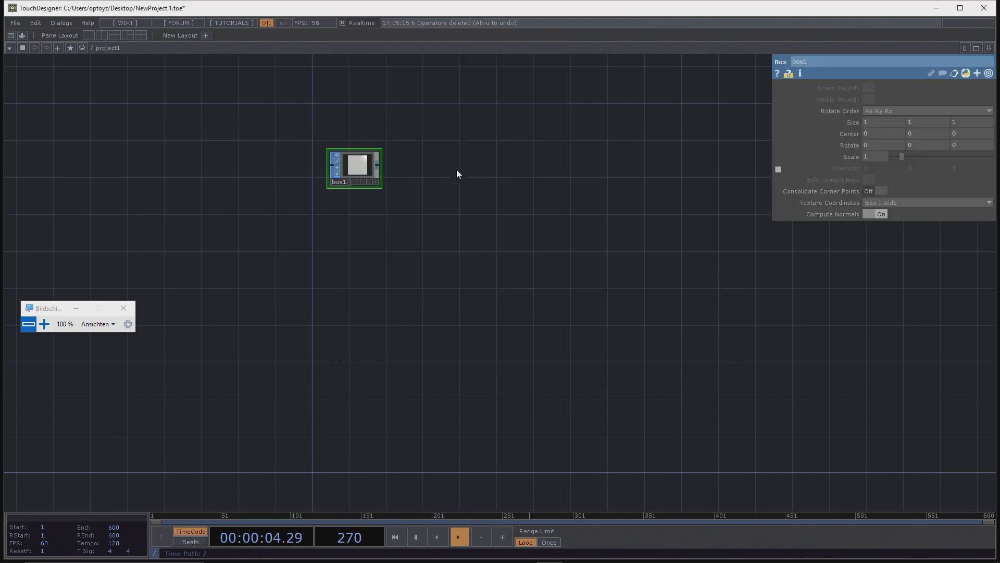
Step: Set the box's size to 16 in X and 9 in Y
drag(428, 182, 415, 200)
key(p)
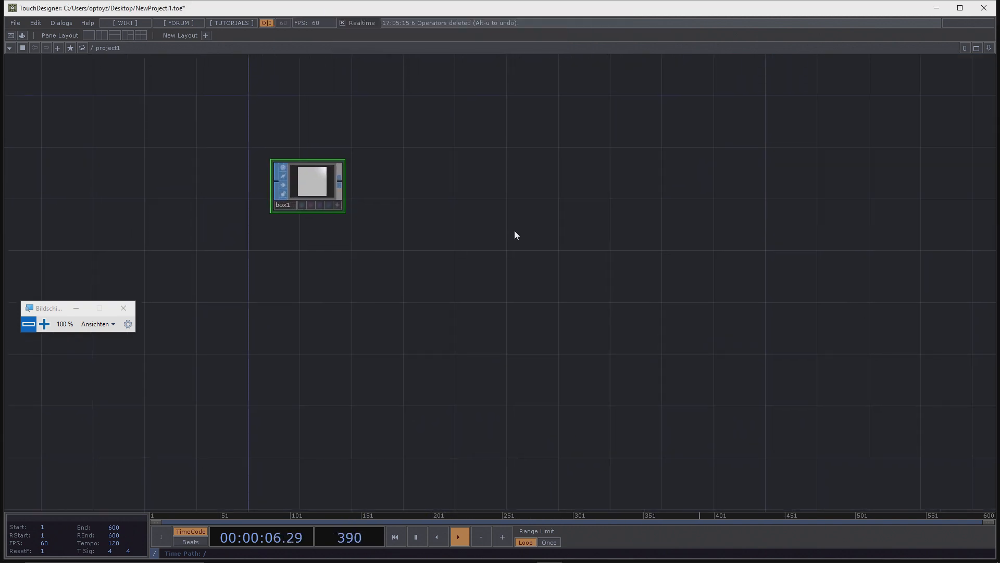
key(p)
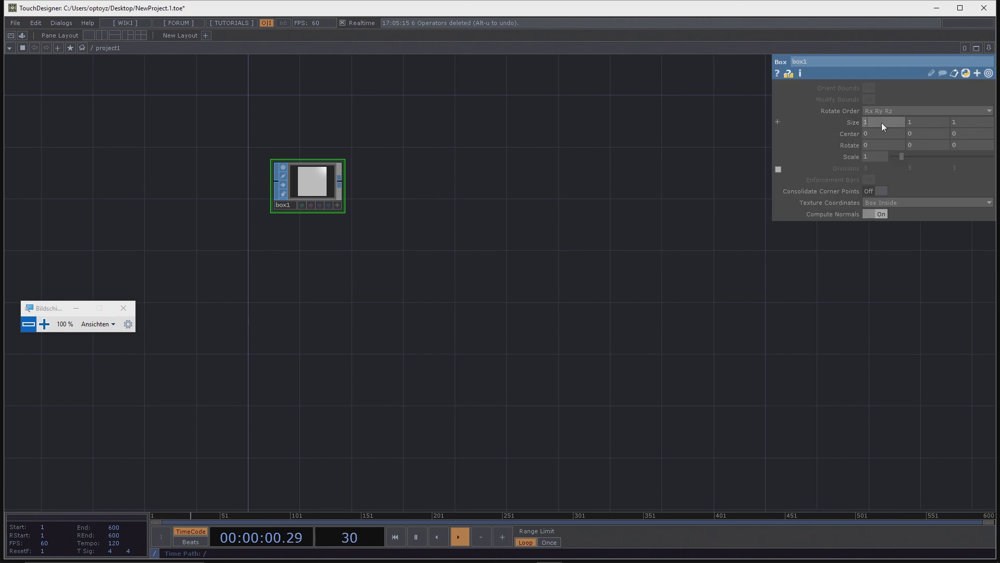
key(Tab)
text(9)
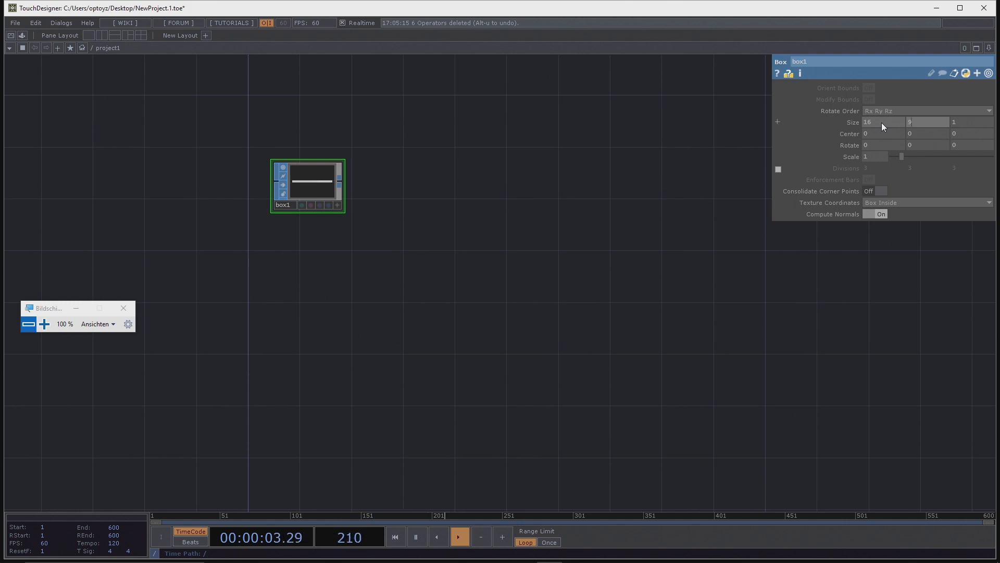
key(Tab)
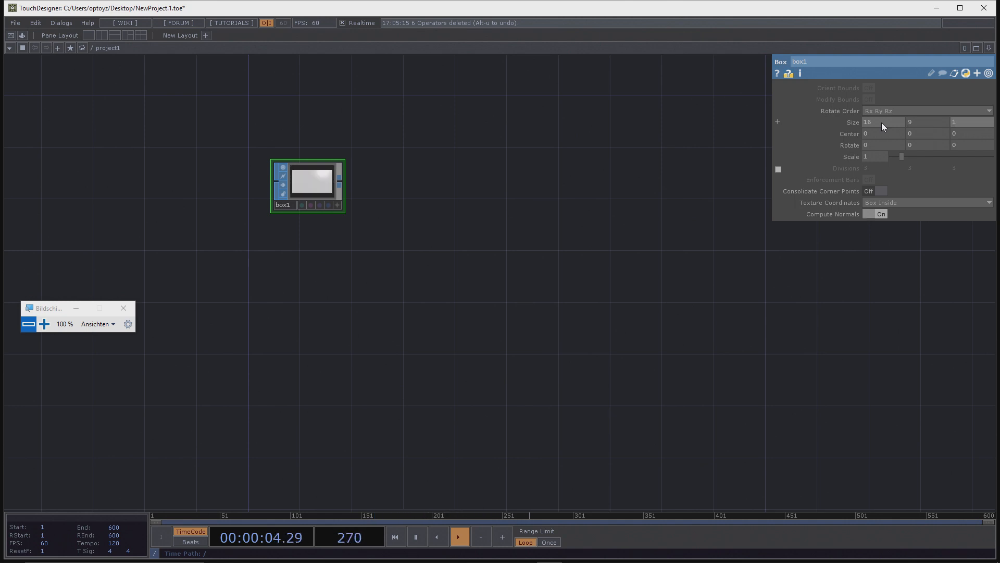
key(Return)
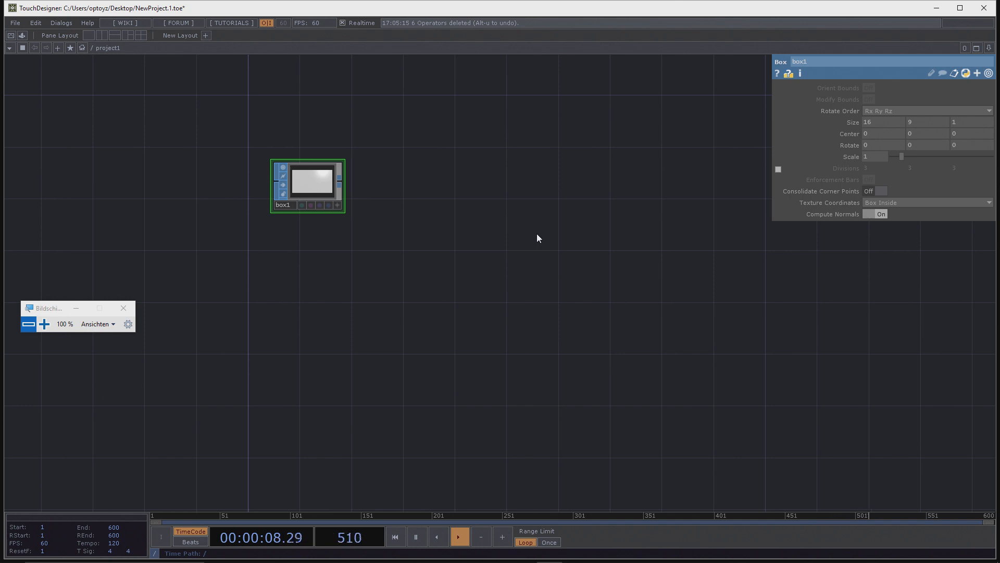
Step: Try attaching an Actor component to the box's output, and delete that Actor
drag(390, 242, 348, 251)
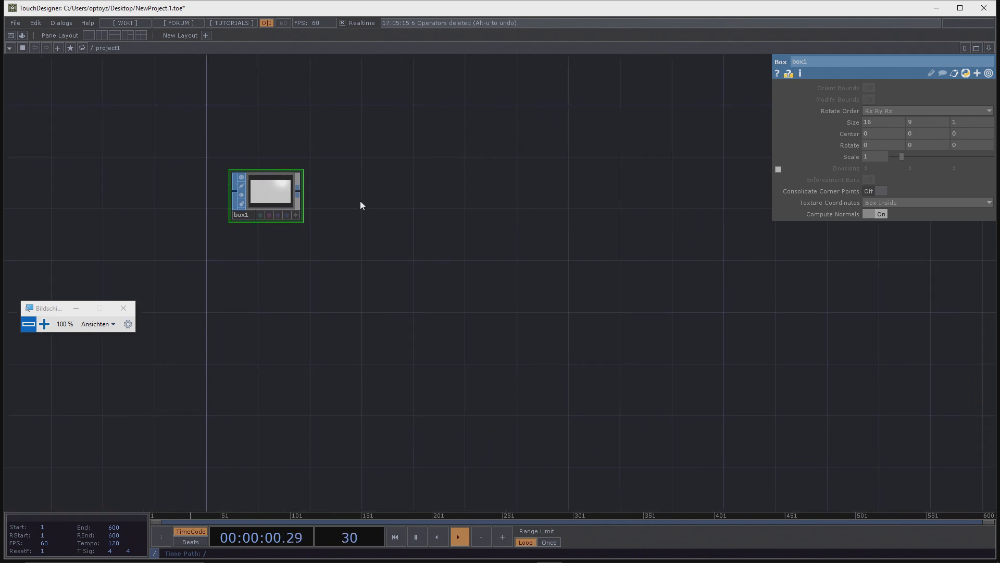
right_click(299, 195)
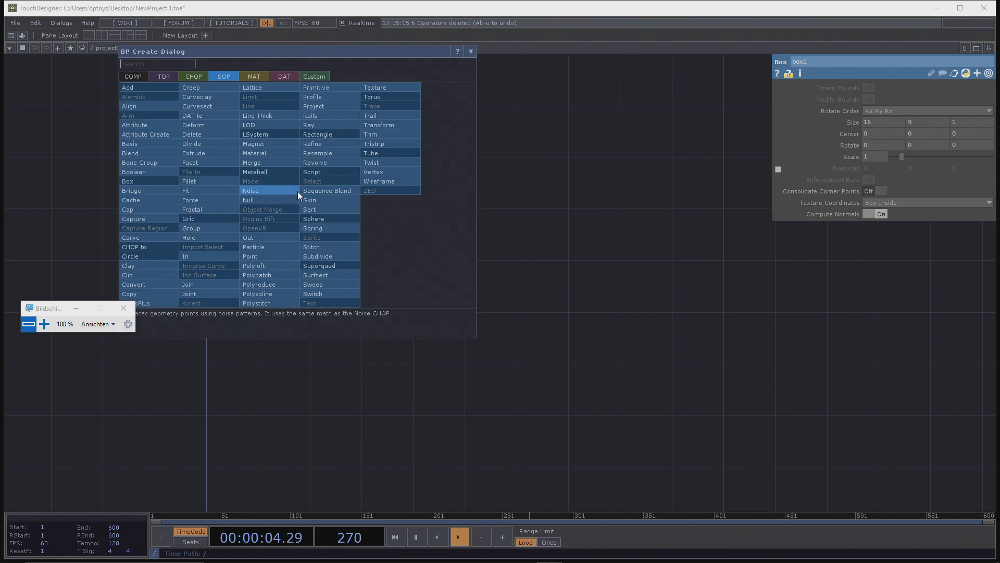
click(137, 76)
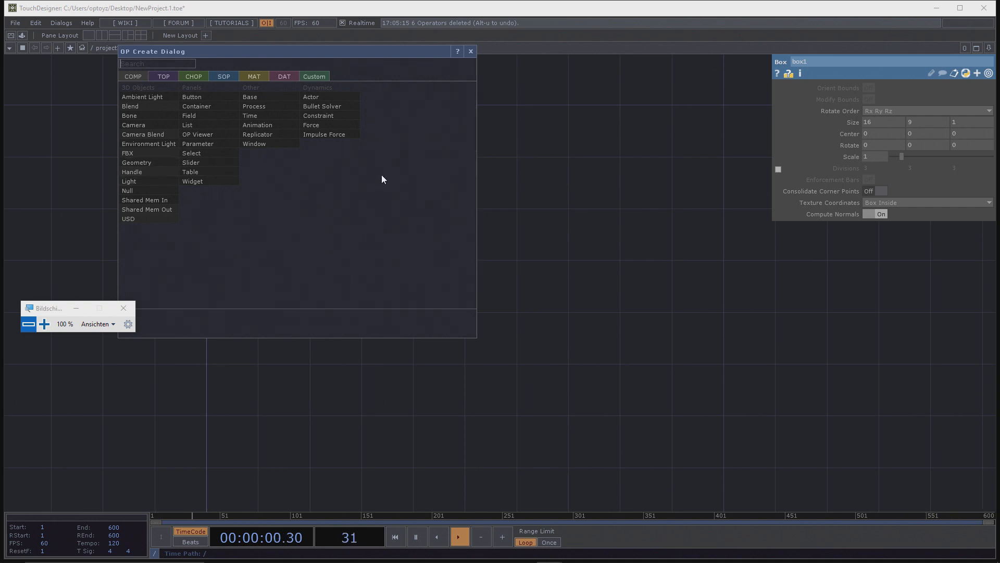
click(343, 99)
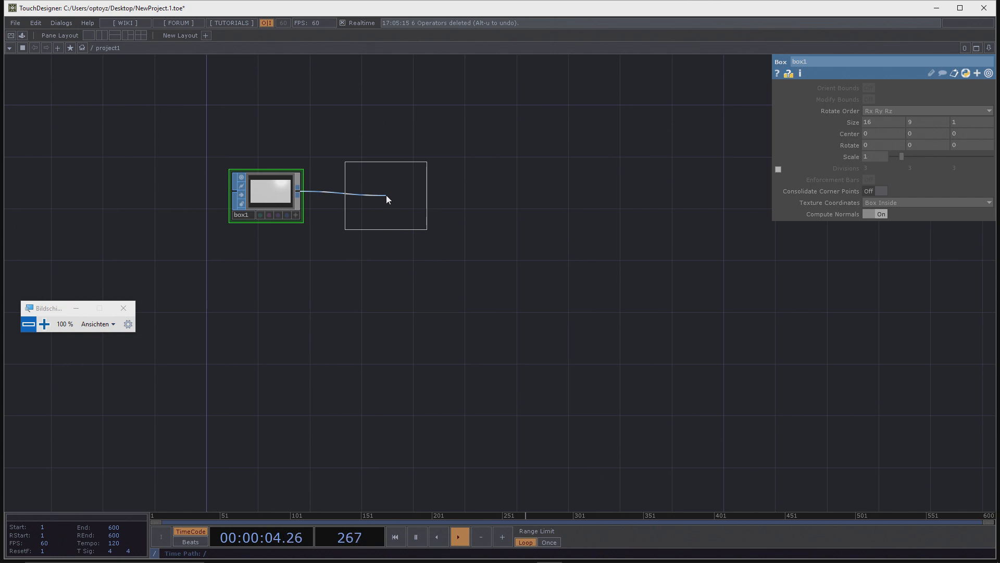
click(386, 195)
key(Delete)
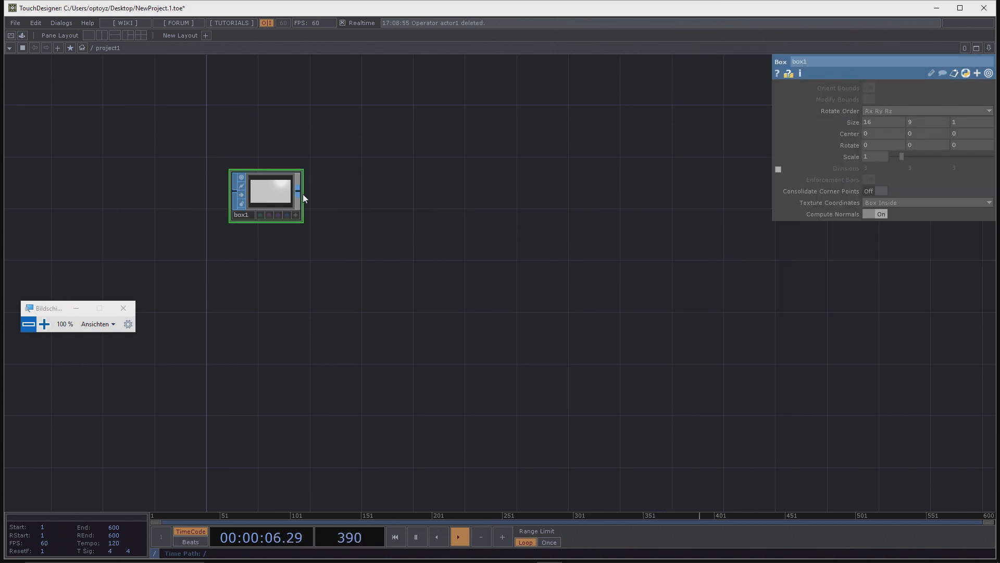
Step: Create an Actor COMP wired to the output of box1 and place it beside the box
click(297, 192)
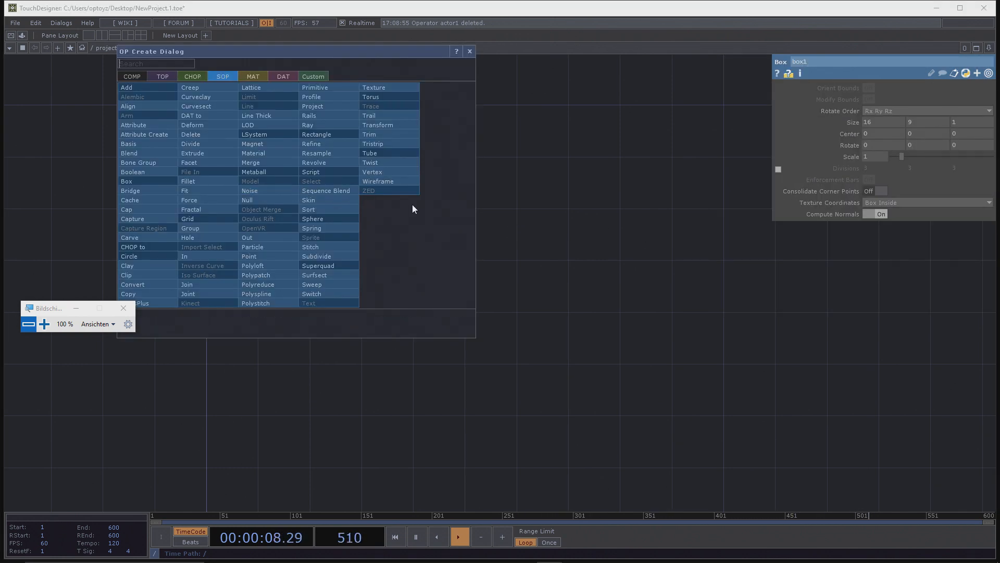
click(140, 76)
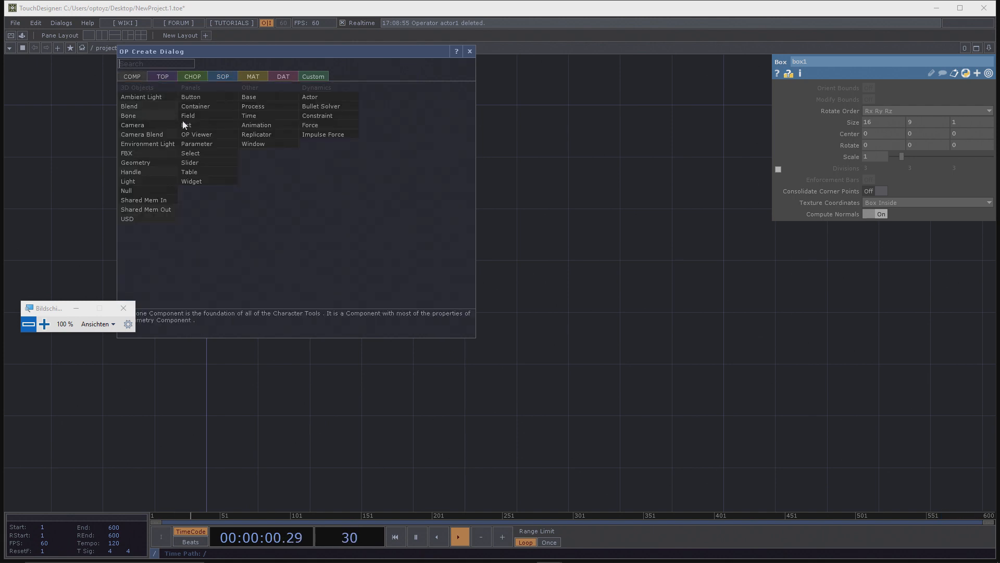
click(317, 95)
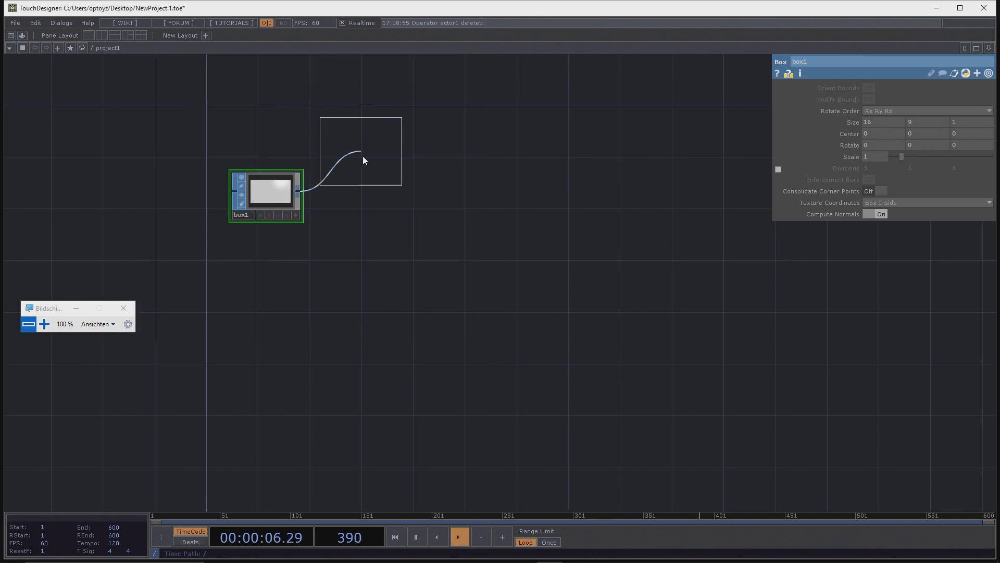
click(378, 196)
Step: Enter actor1, turn on the render and display flags of its out1 operator, and inspect out1 up close
drag(491, 255, 471, 315)
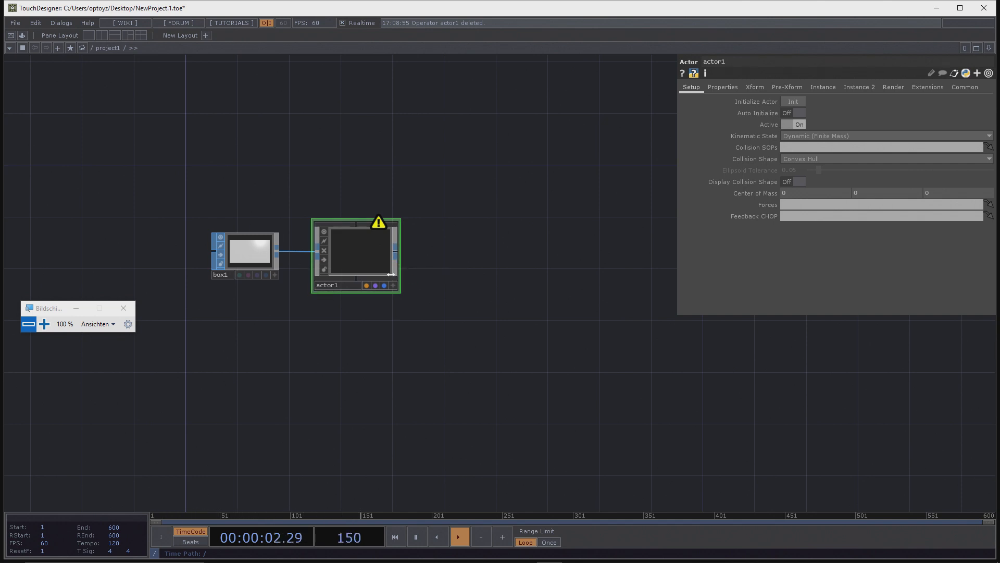
scroll(356, 259, up, 5)
scroll(356, 262, up, 3)
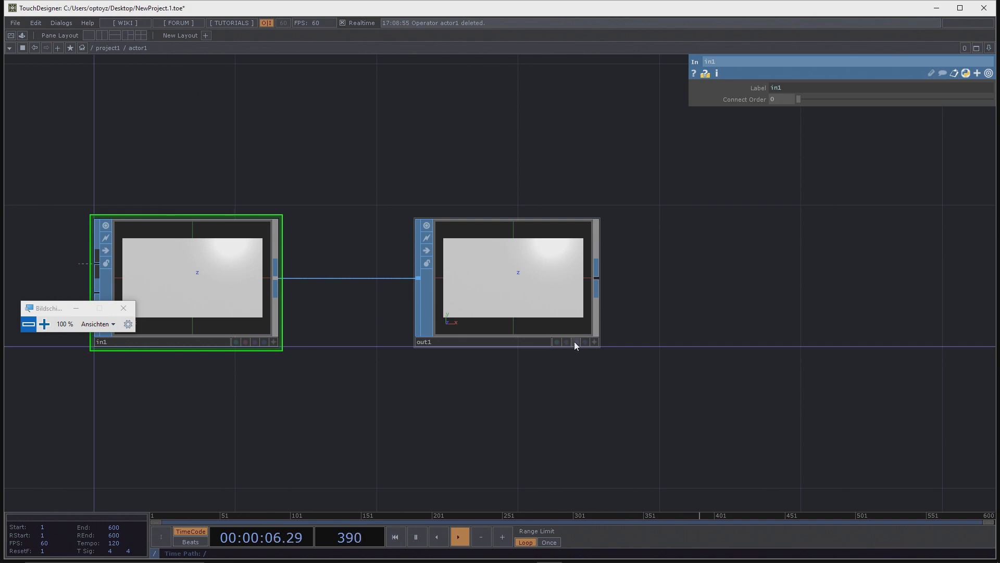
click(582, 342)
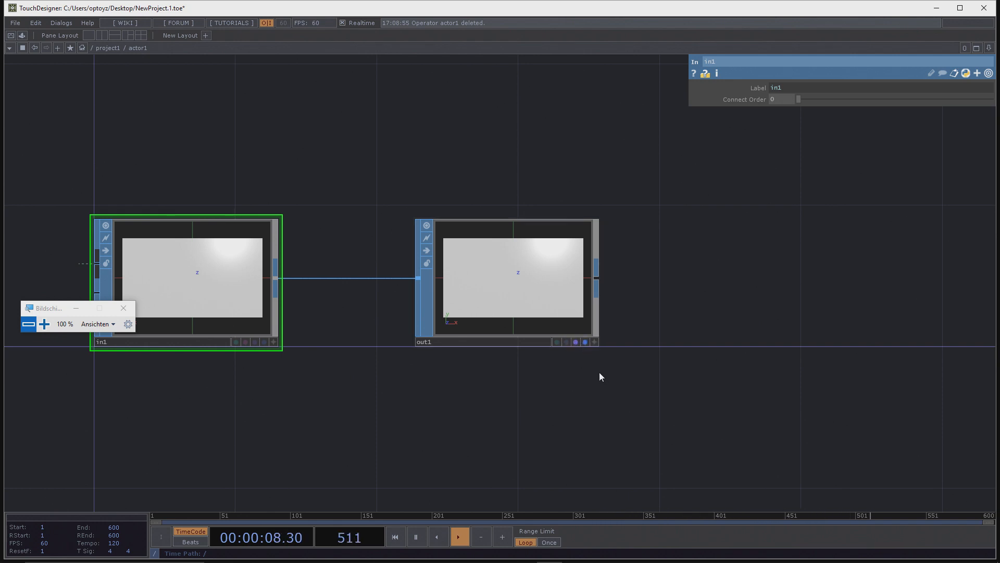
scroll(594, 365, up, 1)
scroll(573, 344, down, 4)
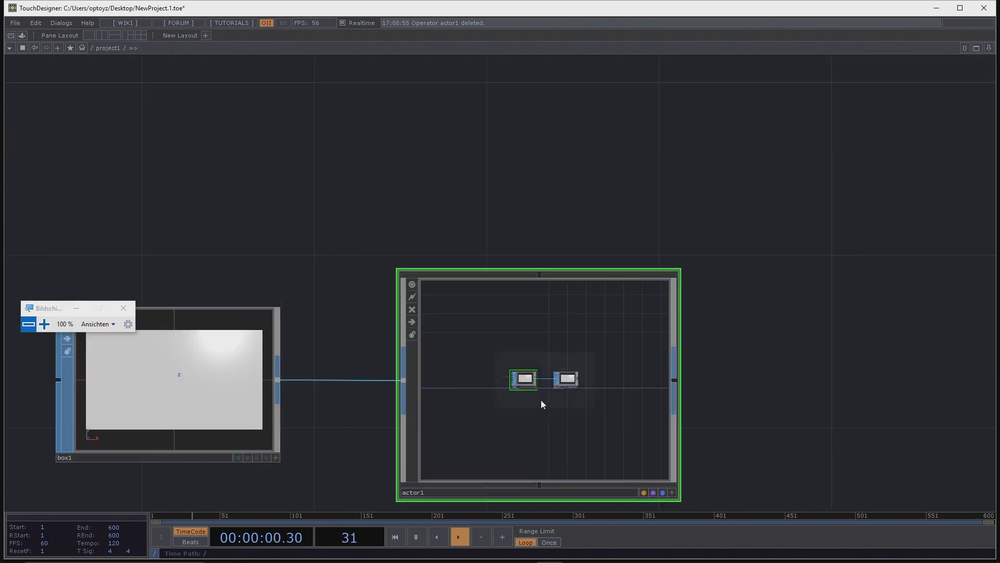
scroll(541, 405, up, 5)
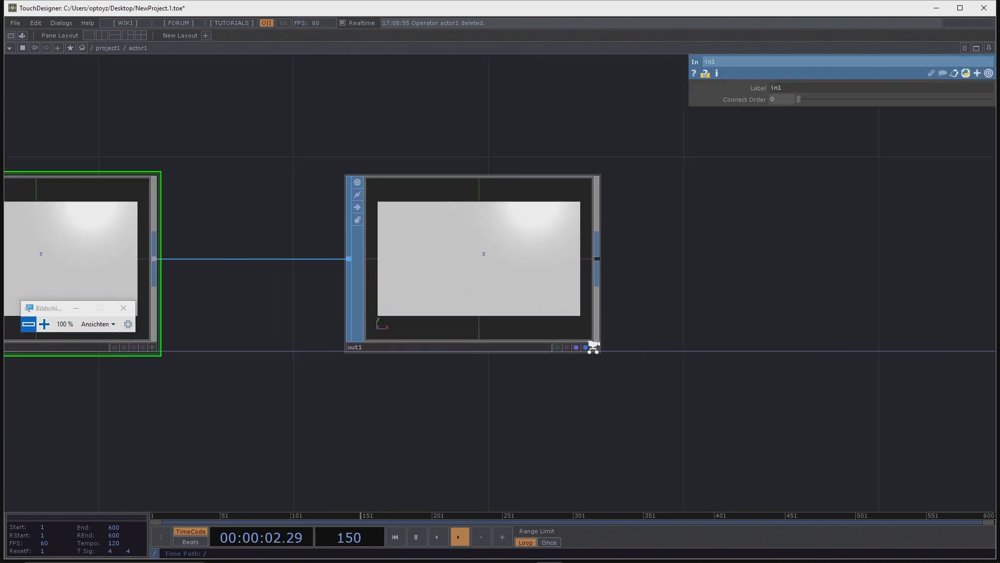
scroll(593, 347, up, 2)
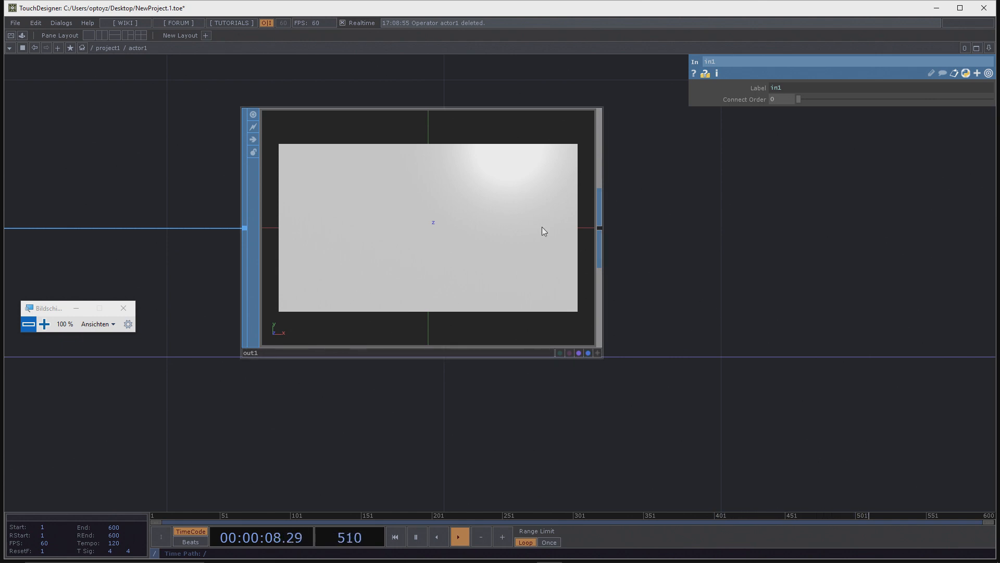
Step: Leave the actor1 network and create a Camera COMP placed directly above actor1
scroll(544, 232, down, 10)
scroll(417, 199, down, 3)
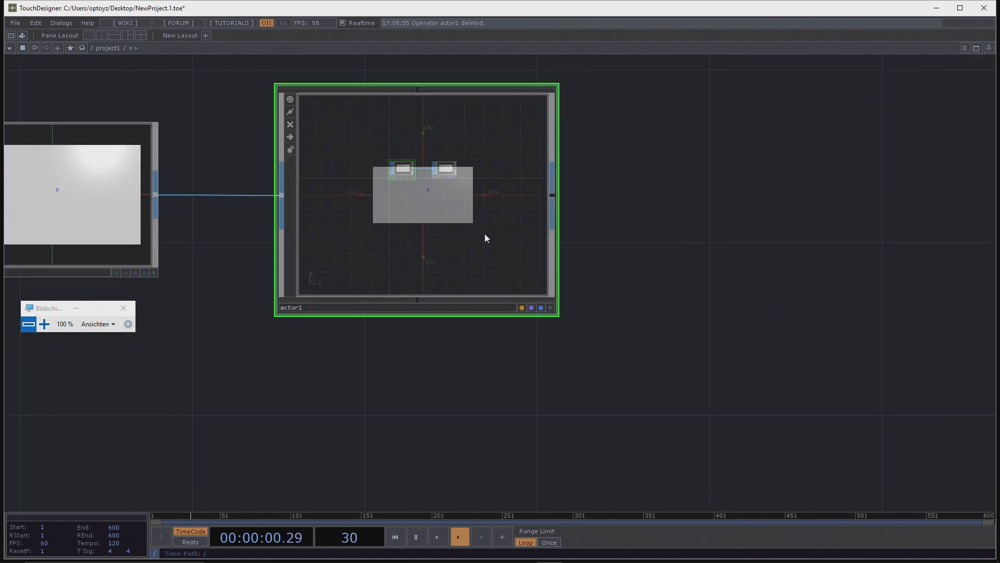
drag(480, 300, 476, 306)
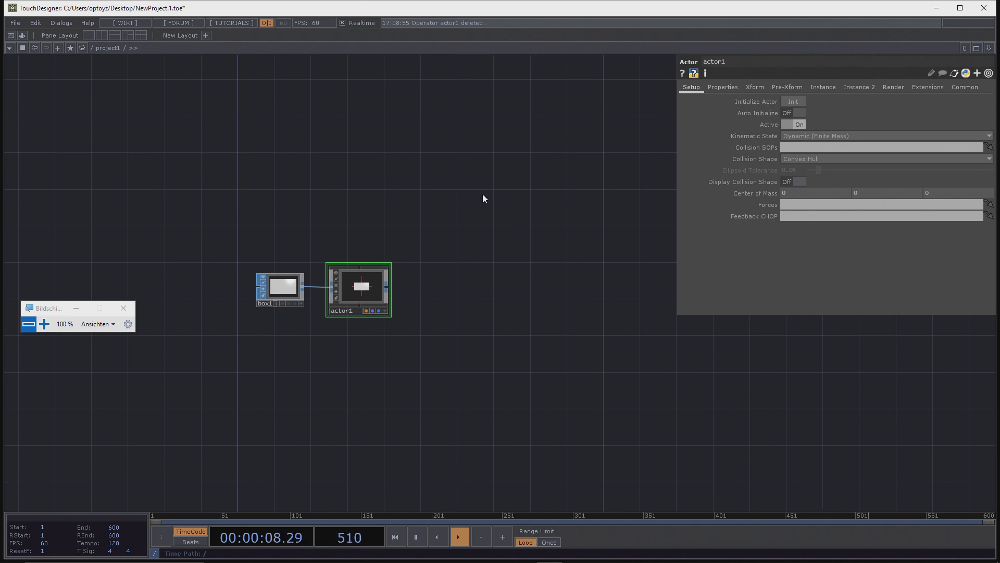
key(Tab)
click(318, 133)
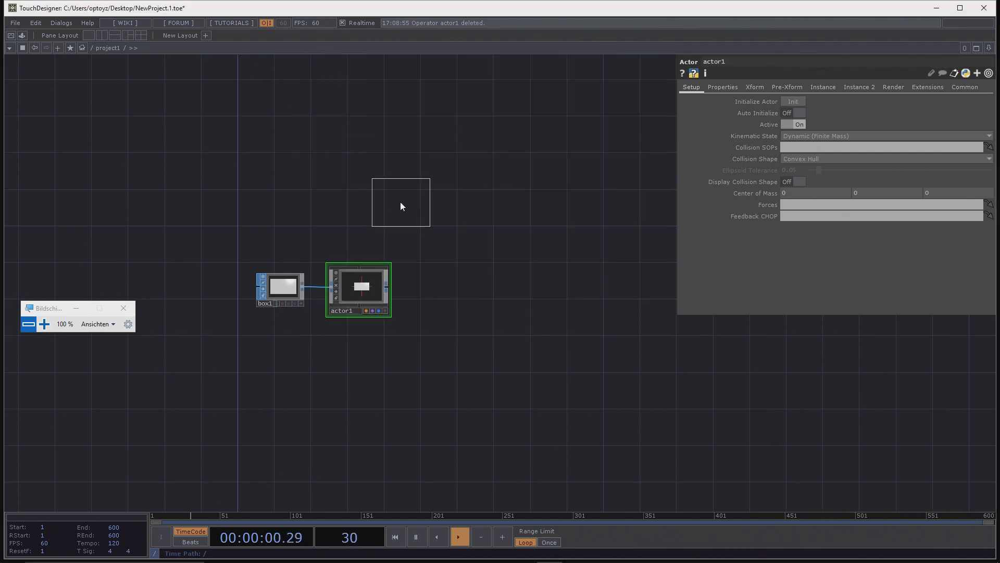
click(361, 230)
drag(523, 285, 519, 224)
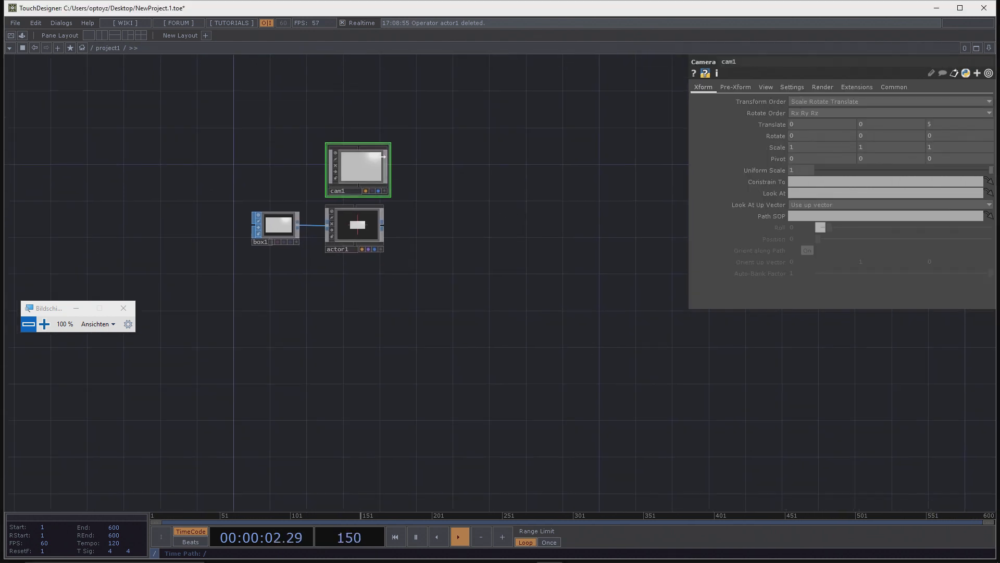
drag(366, 165, 361, 165)
Step: Create a Light COMP and place it beside cam1
key(Tab)
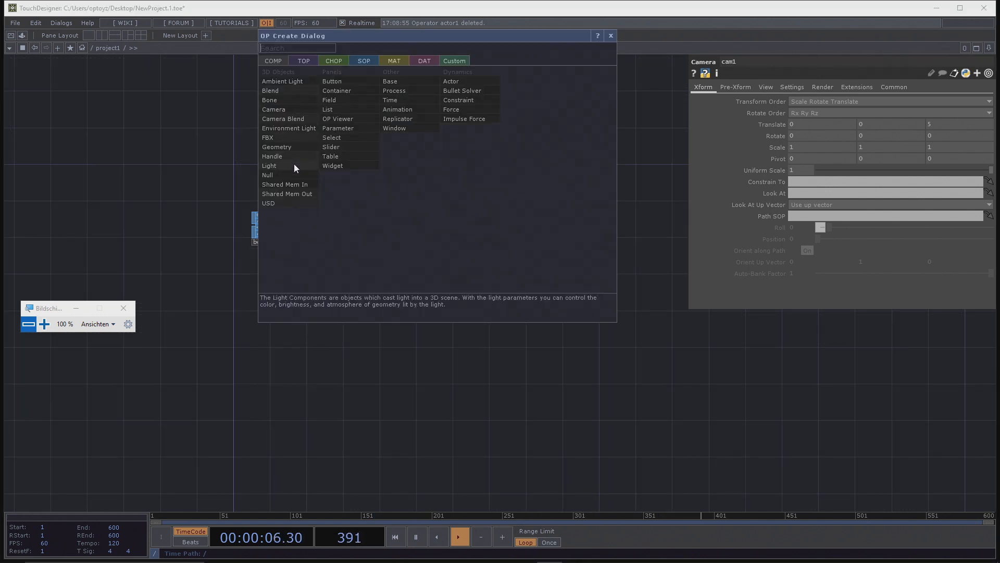
click(293, 165)
click(421, 171)
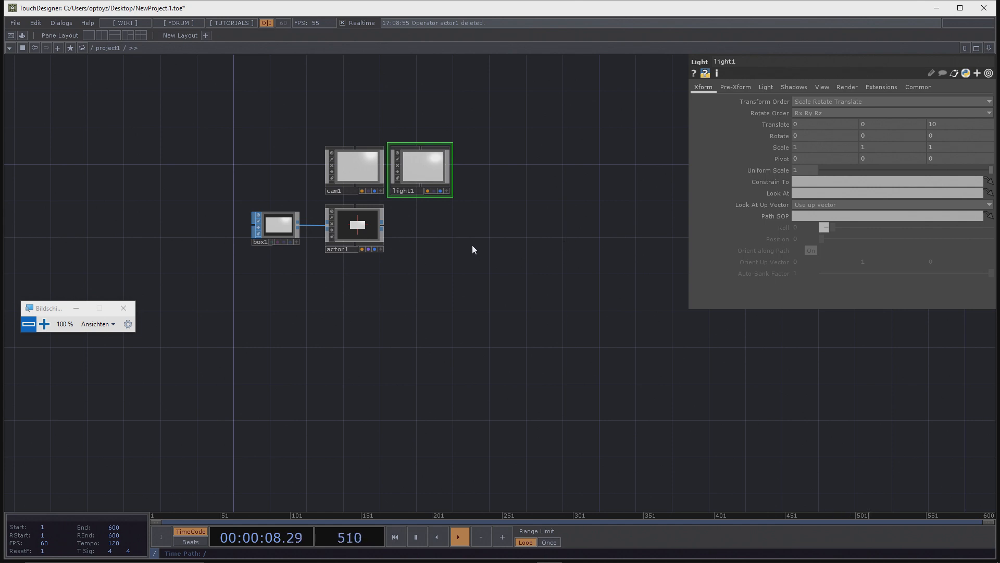
Step: Create a Render TOP and place it to the right of the actor, camera and light
key(Tab)
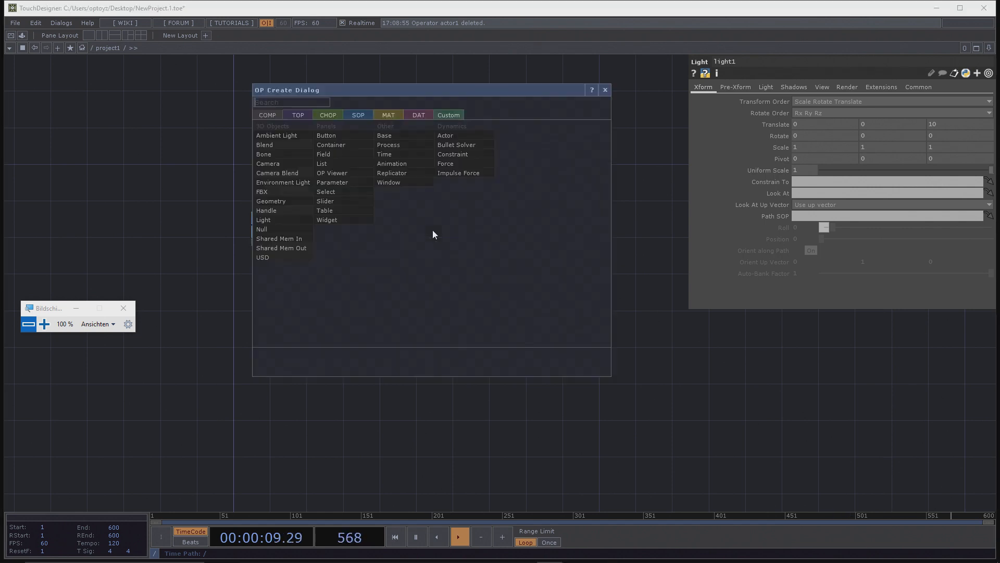
click(297, 114)
text(re)
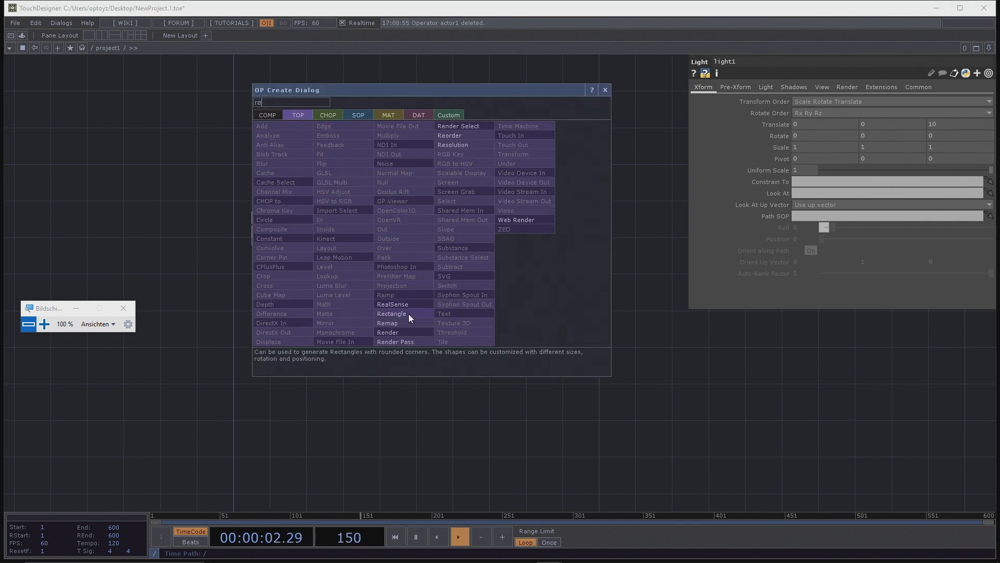
click(411, 332)
click(504, 235)
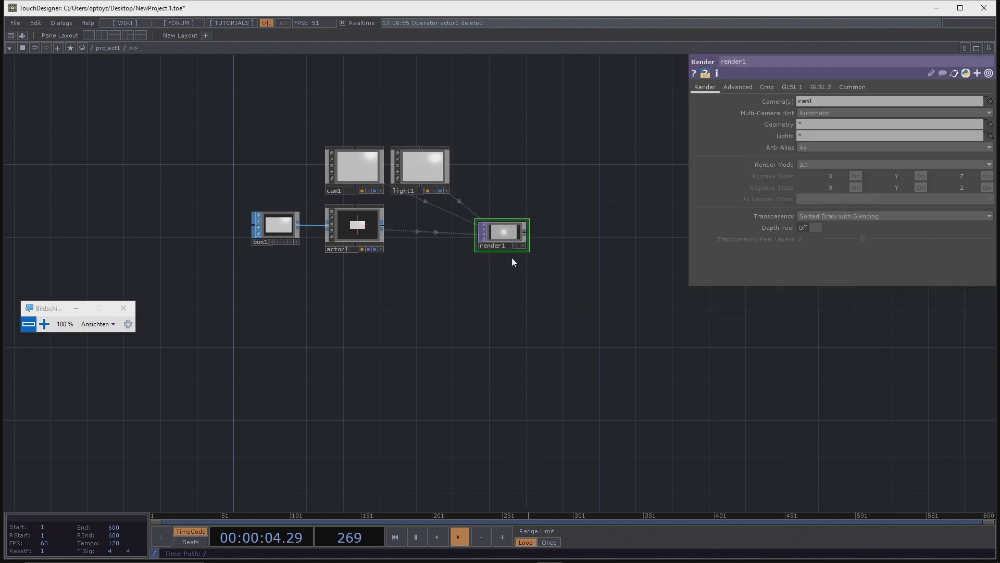
Step: Switch cam1 to orthographic projection and set its ortho width to 16
scroll(449, 236, up, 4)
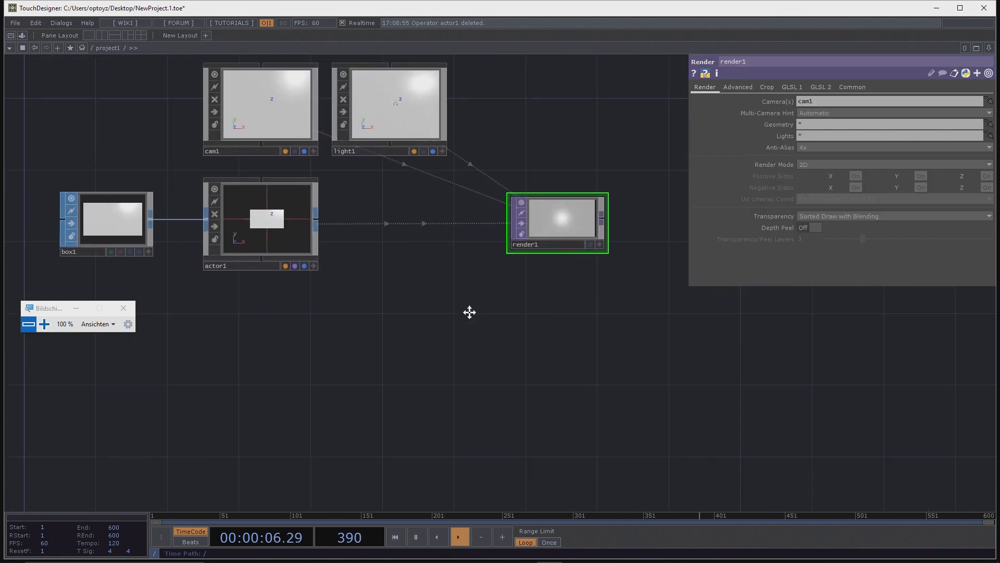
click(222, 135)
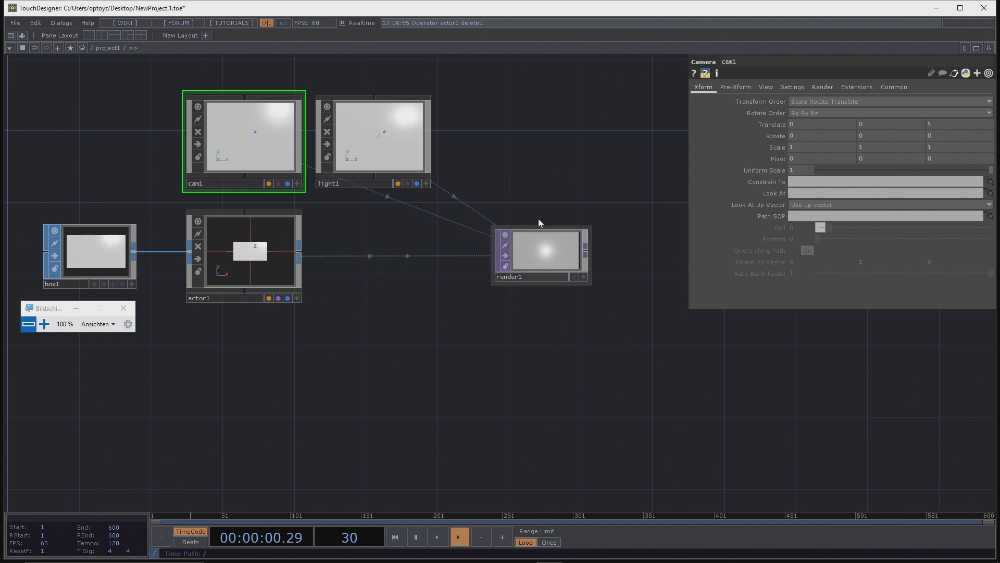
click(762, 87)
click(804, 102)
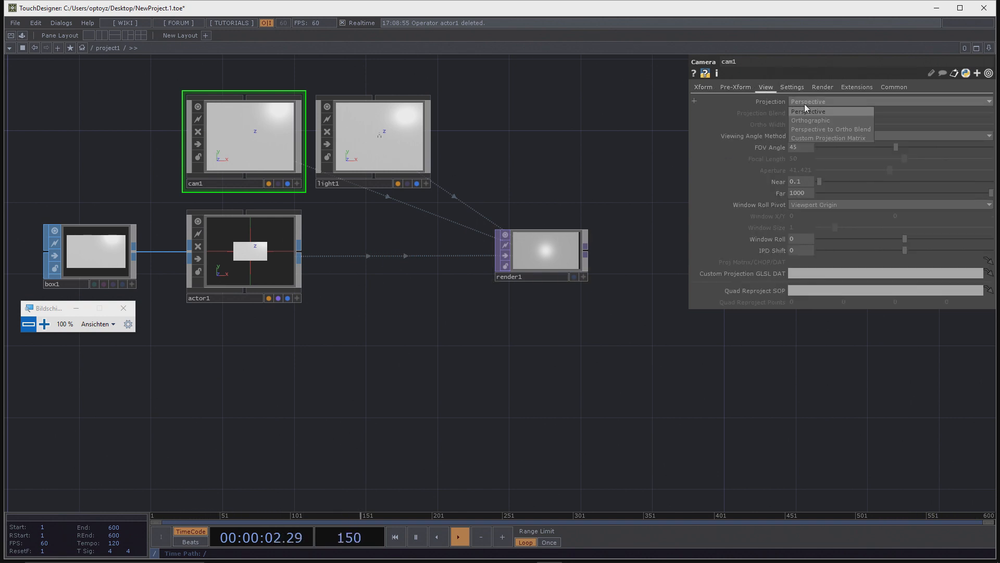
click(822, 121)
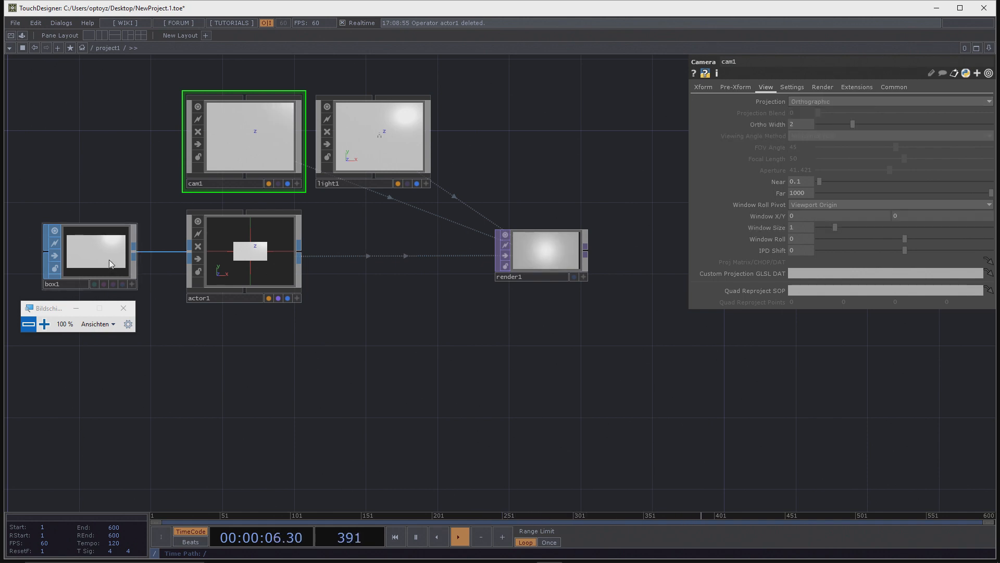
middle_drag(108, 259, 352, 243)
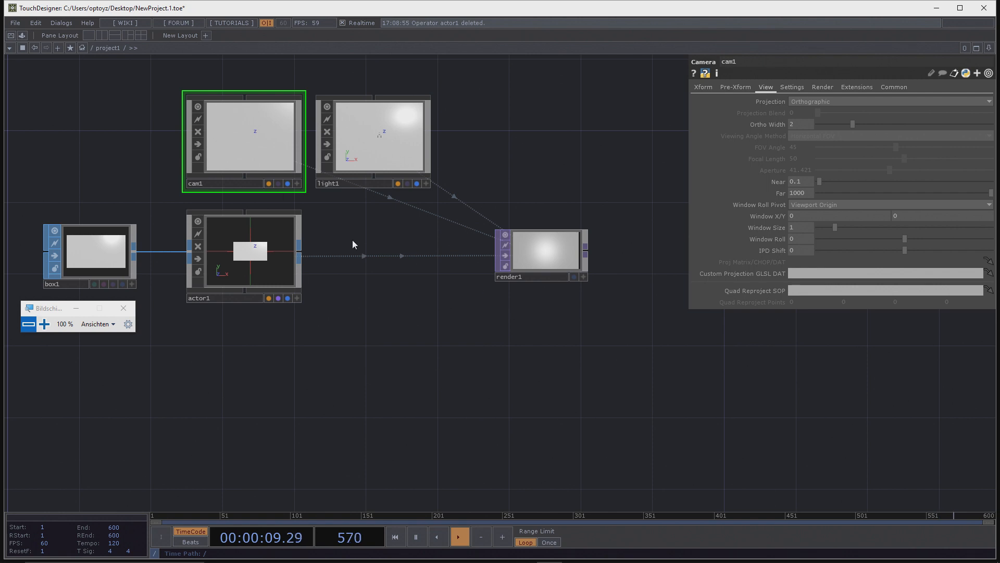
click(800, 122)
text(16)
key(Return)
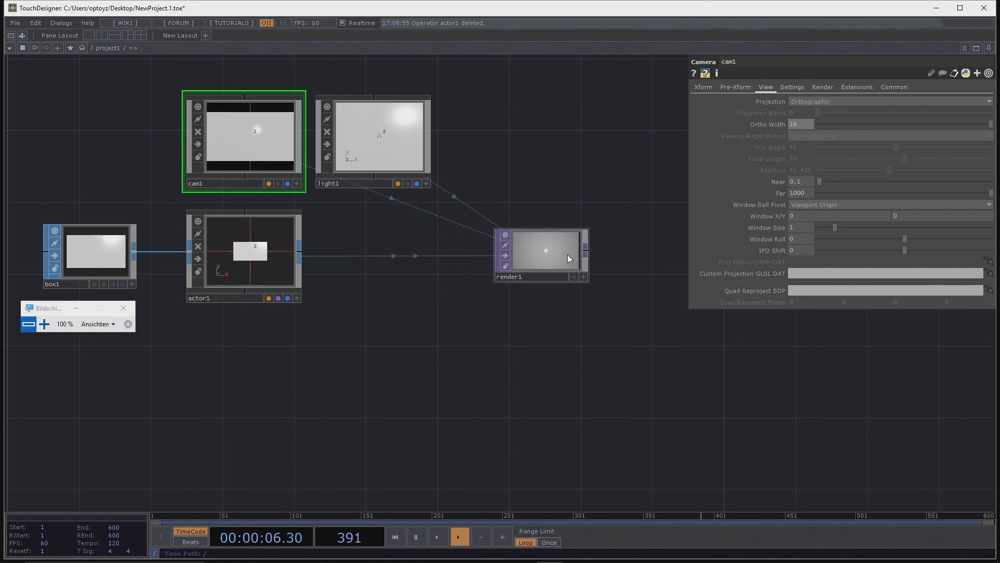
Step: Add a Null TOP to the output of render1 and display it as the network background
scroll(570, 260, up, 5)
scroll(553, 271, down, 4)
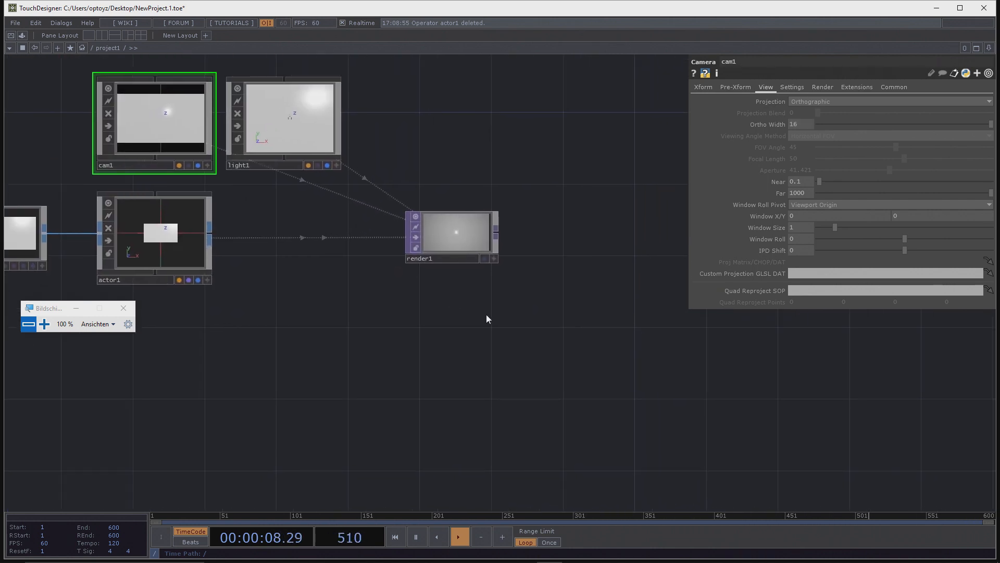
right_click(438, 227)
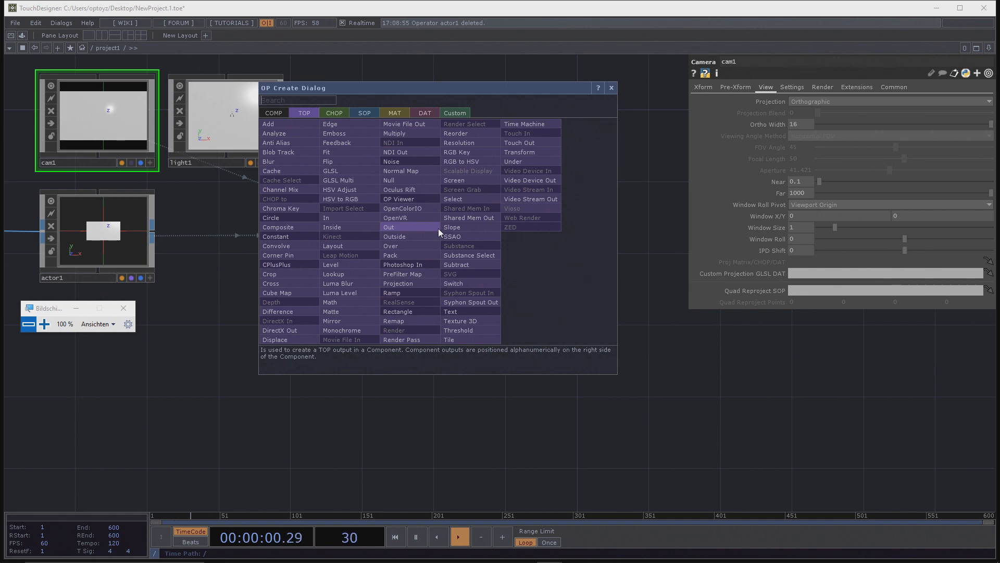
click(388, 176)
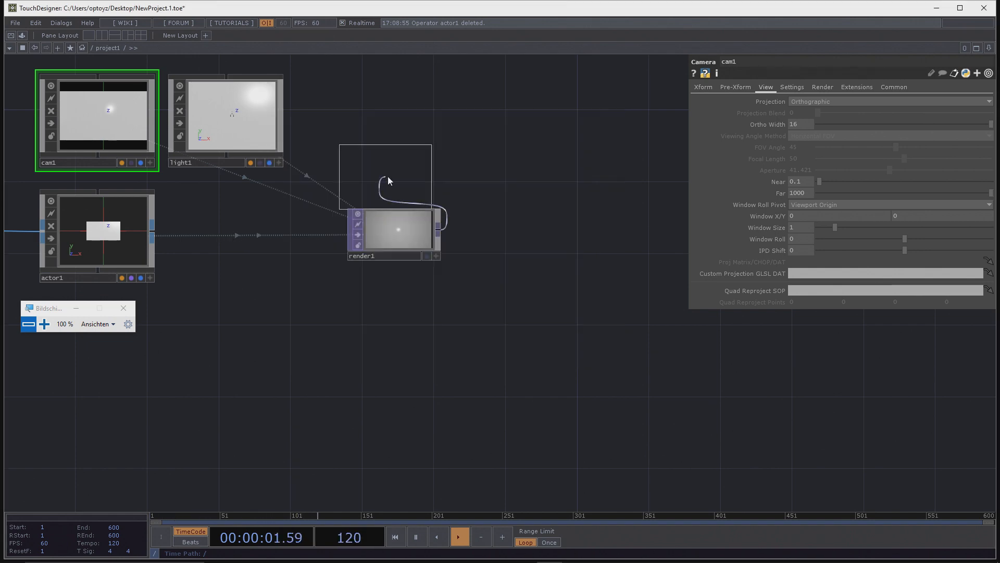
click(608, 231)
click(645, 256)
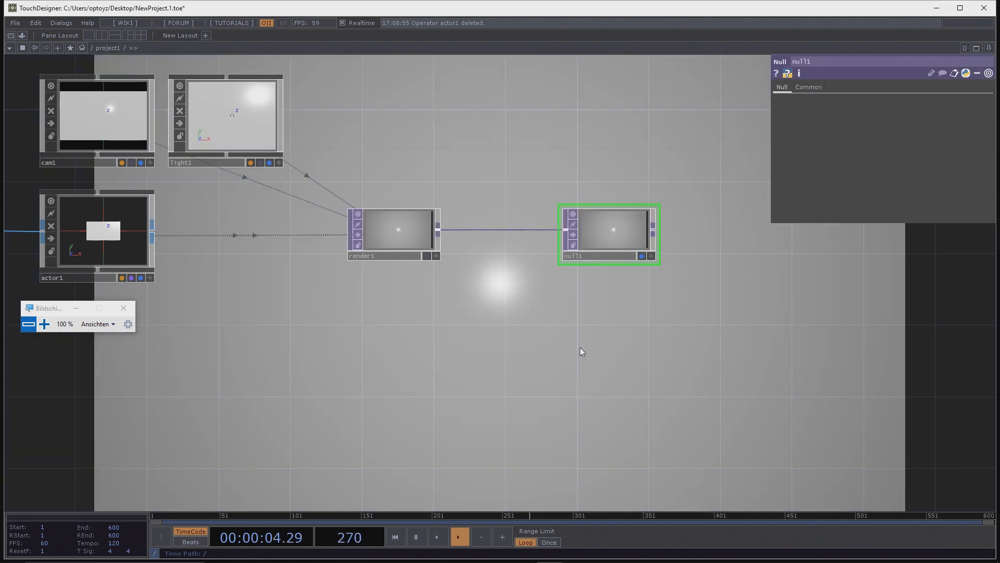
Step: Set the kinematic state of actor1 to Static (Infinite Mass)
scroll(580, 334, down, 5)
scroll(553, 219, up, 4)
drag(384, 431, 417, 358)
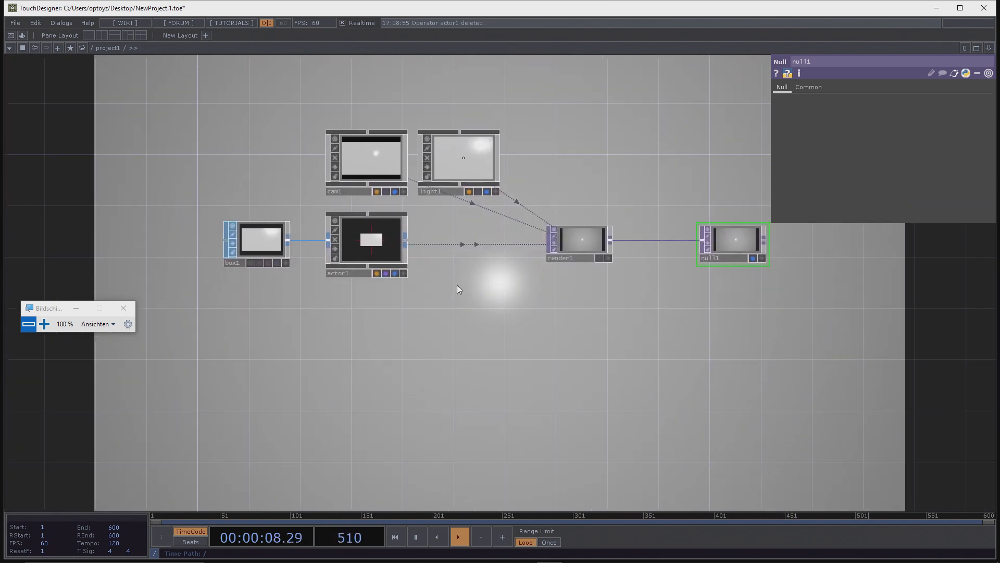
click(378, 235)
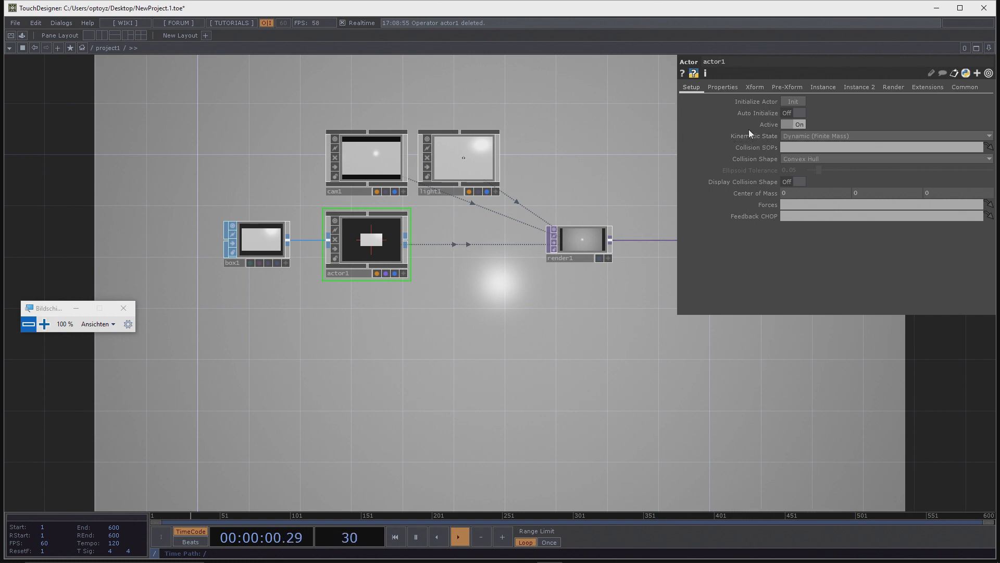
click(798, 136)
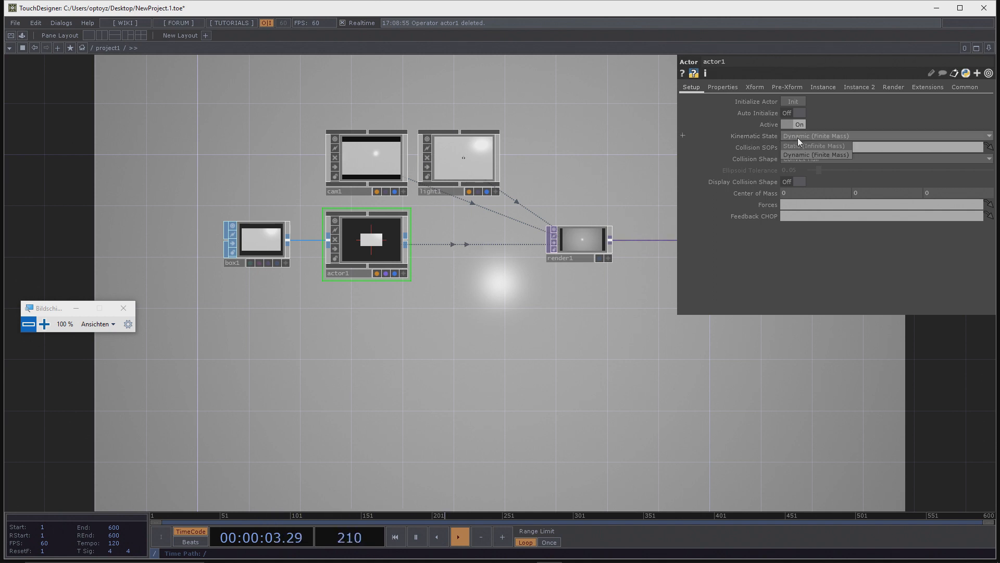
click(830, 146)
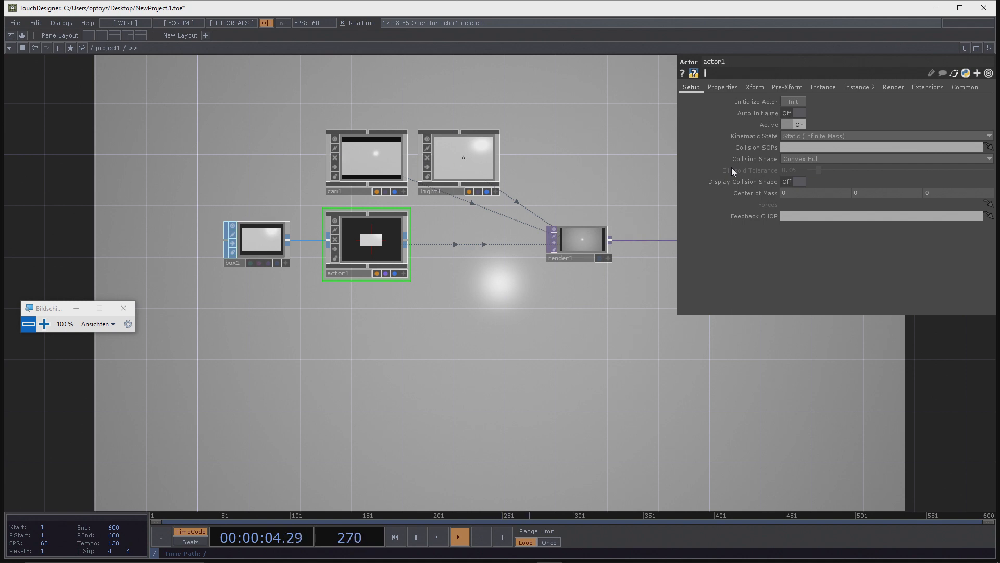
Step: Set the restitution of actor1 to 1
drag(535, 372, 443, 374)
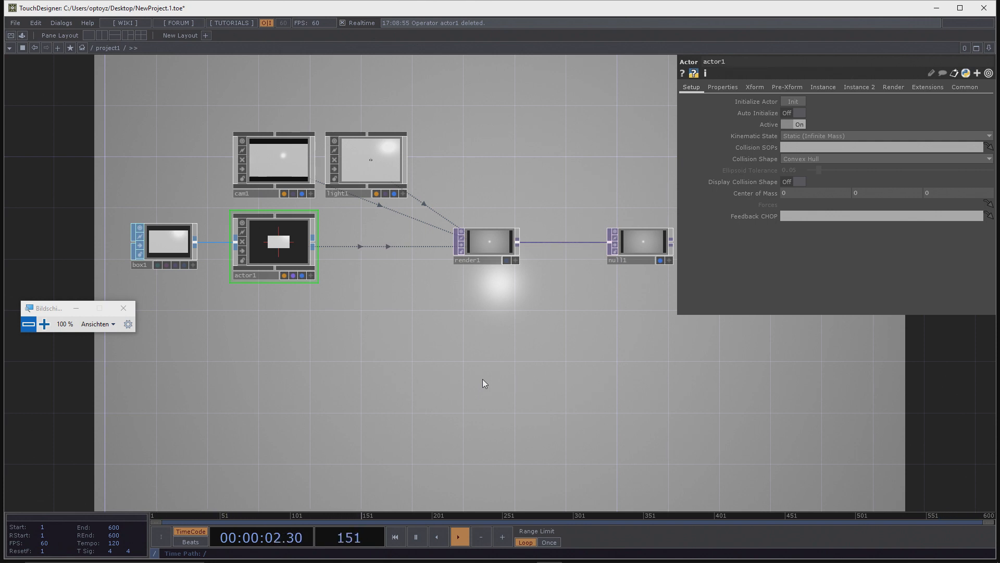
drag(574, 306, 538, 305)
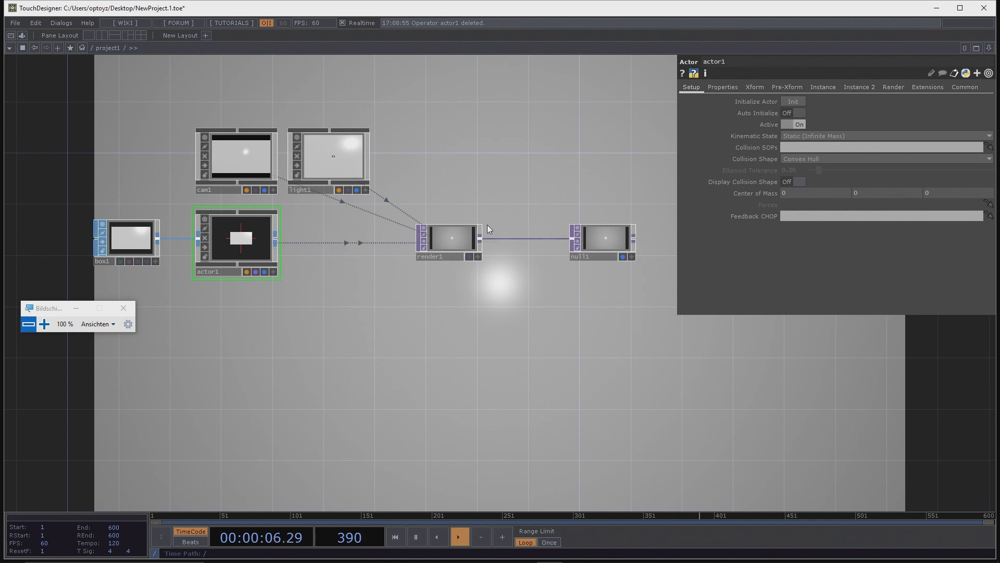
click(725, 87)
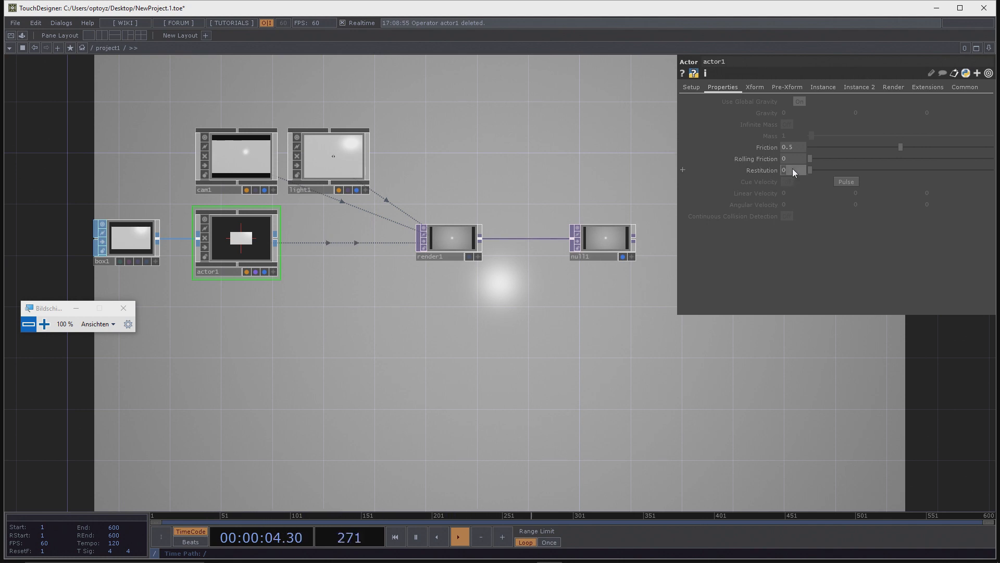
text(1)
key(Return)
Step: Create a Sphere SOP and place it below box1
scroll(405, 201, down, 3)
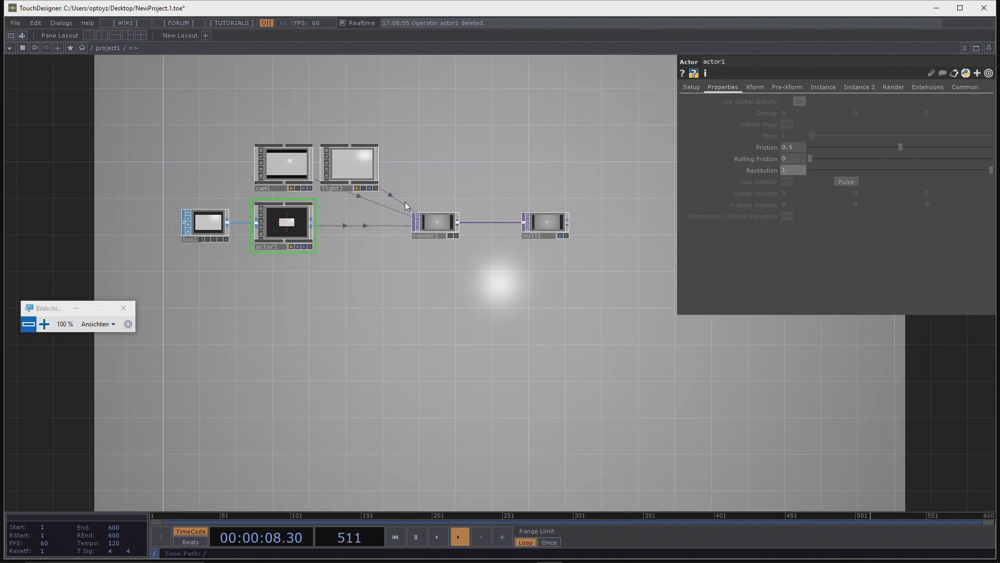
drag(390, 266, 429, 219)
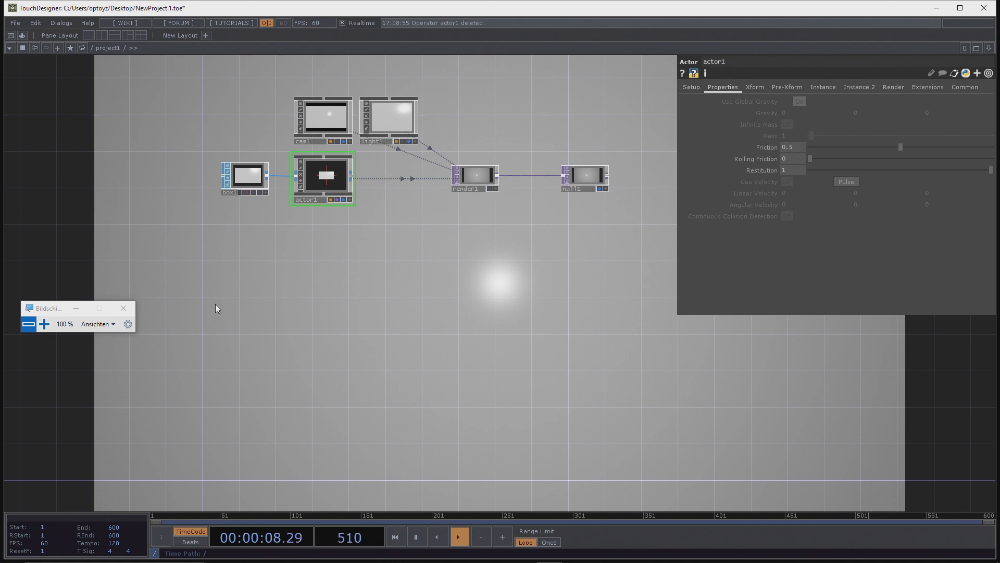
key(Tab)
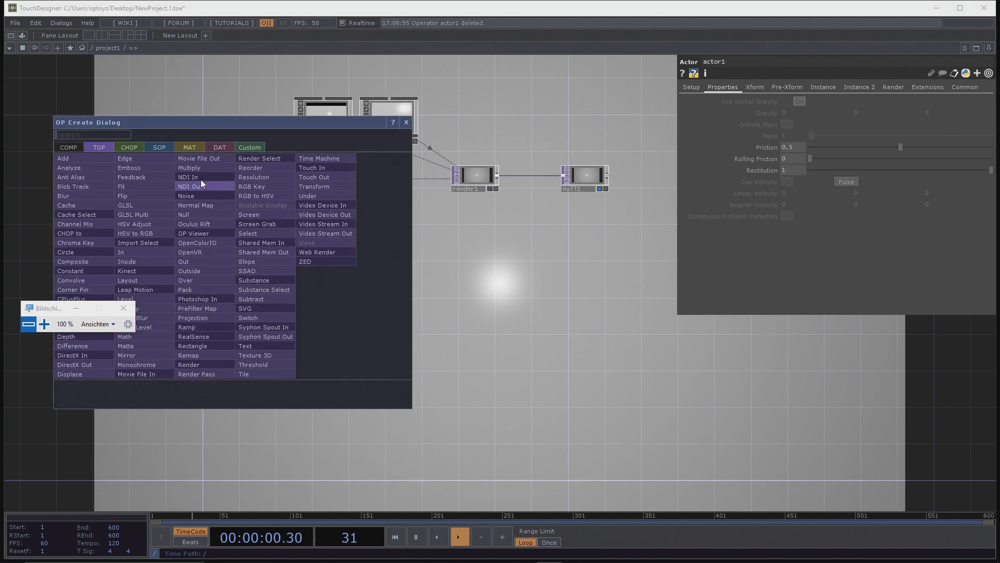
click(169, 151)
text(s)
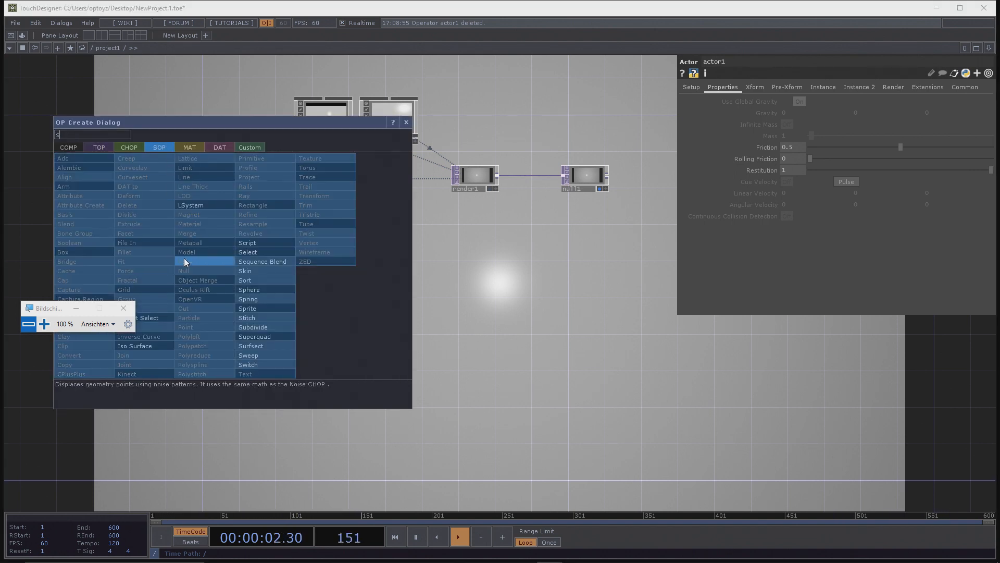
click(274, 292)
click(242, 270)
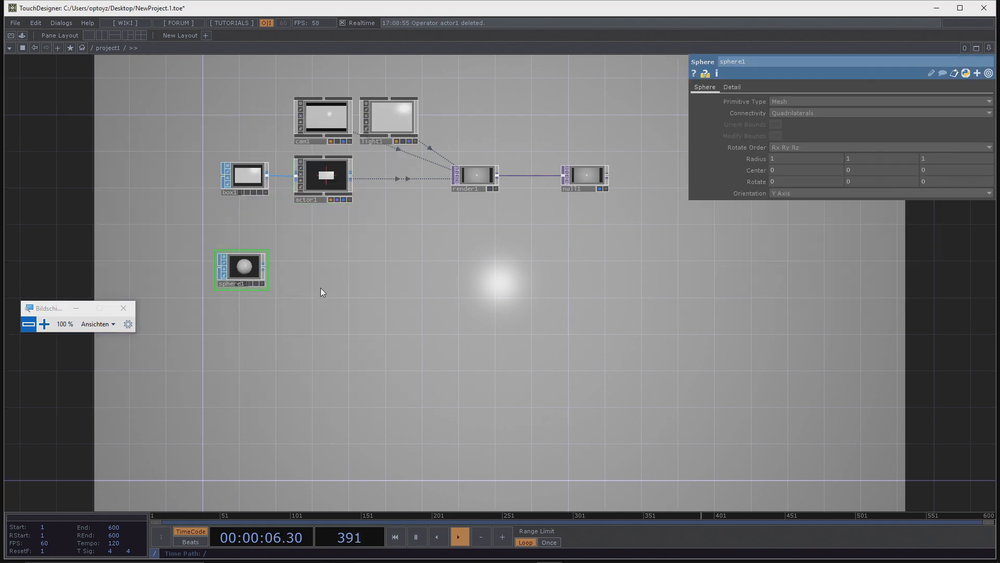
Step: Create a second Actor COMP wired to the output of sphere1 and place it beside the sphere
right_click(266, 265)
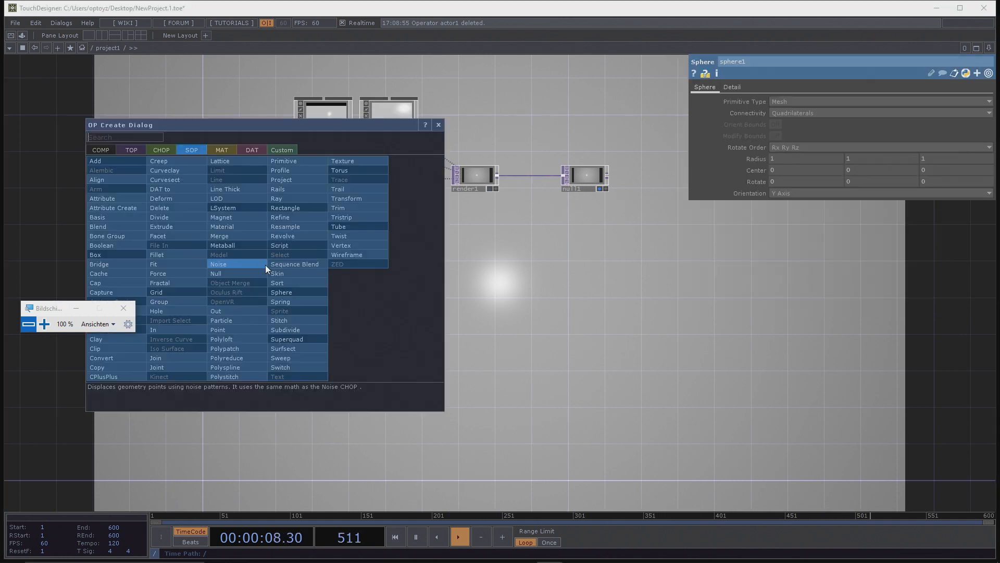
click(102, 151)
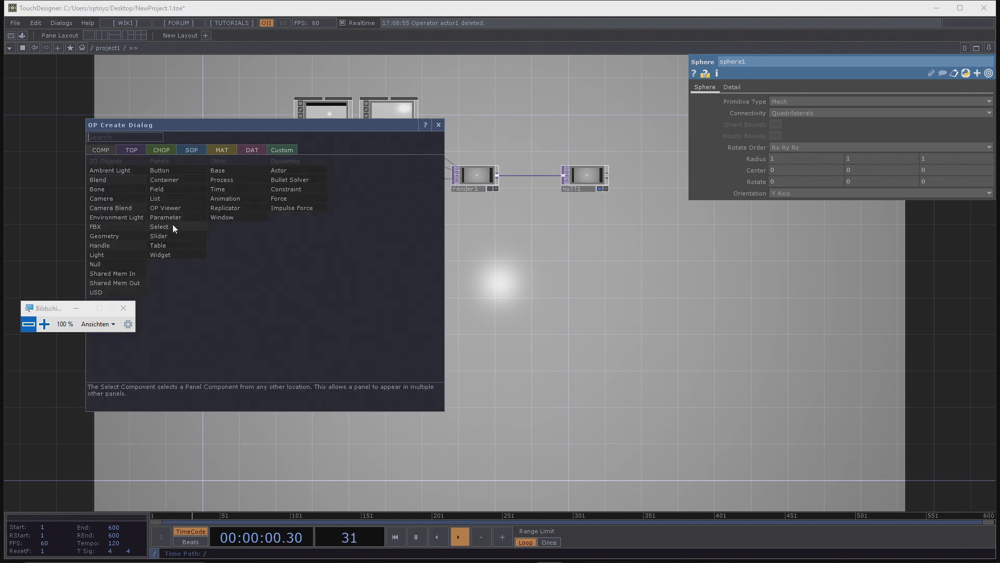
click(284, 171)
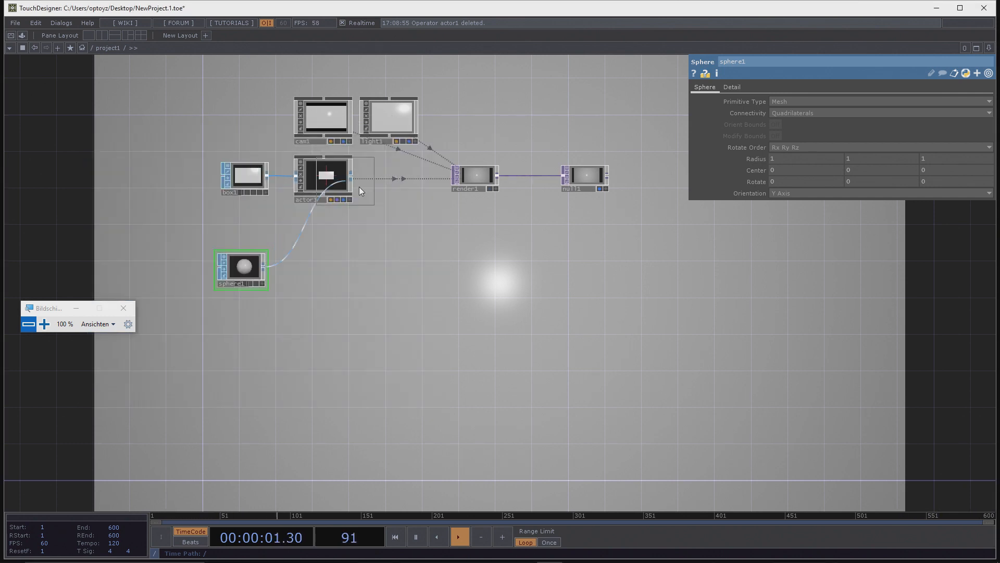
click(313, 273)
middle_drag(322, 272, 402, 255)
scroll(402, 255, up, 3)
scroll(339, 270, up, 5)
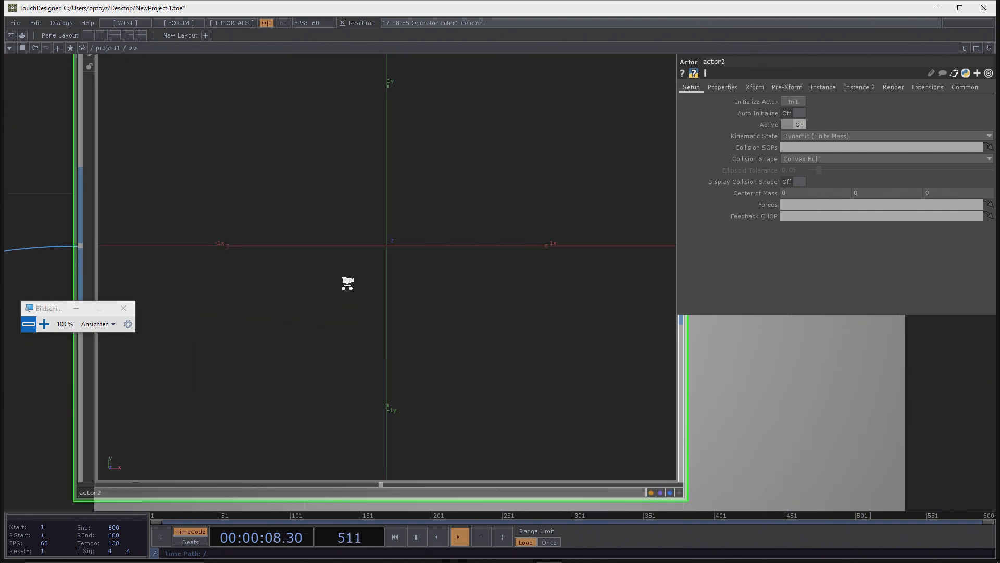
Step: Look inside the actor2 component at its in1 and out1 operators and return to the project network
scroll(583, 346, up, 2)
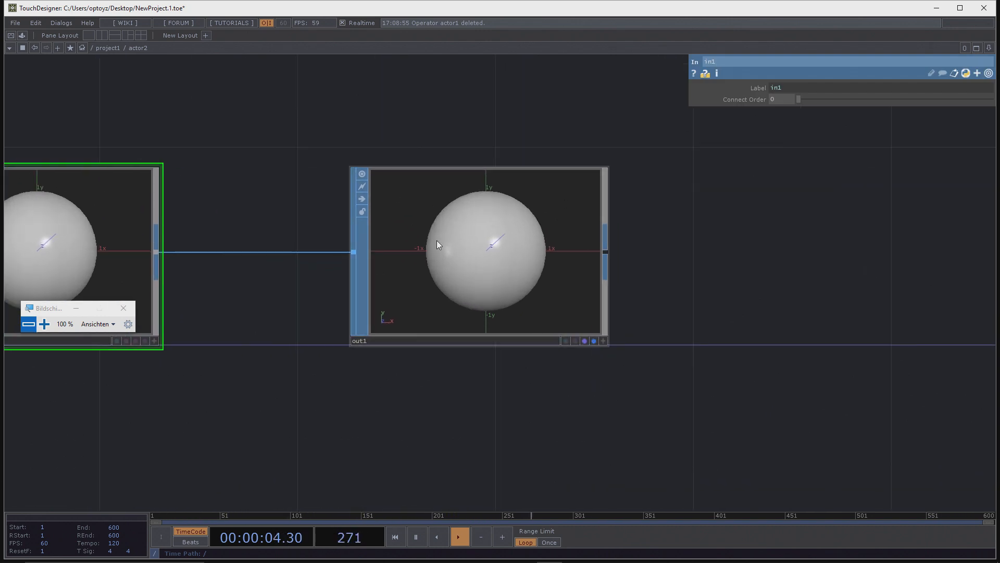
scroll(439, 234, down, 6)
scroll(254, 267, down, 5)
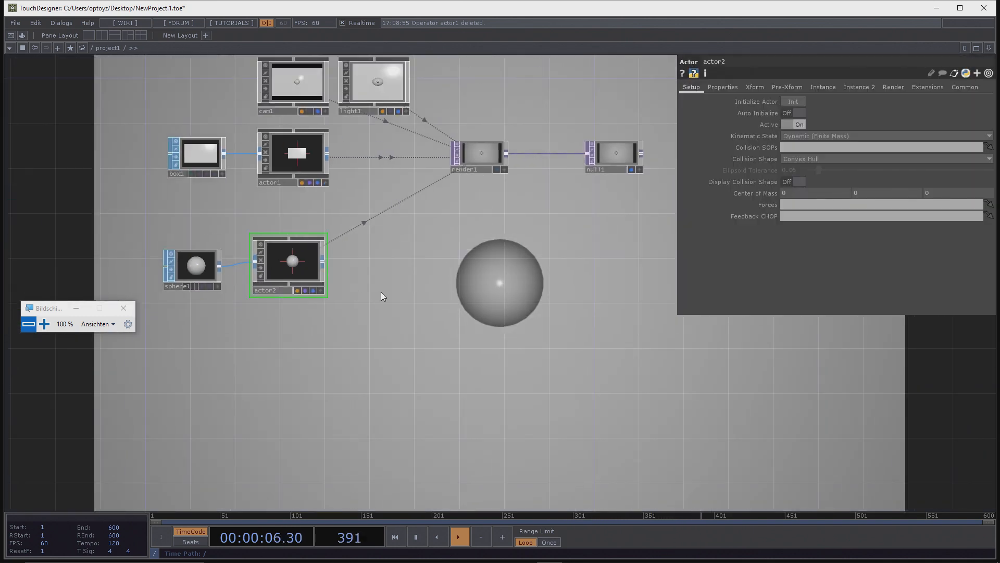
drag(462, 283, 431, 284)
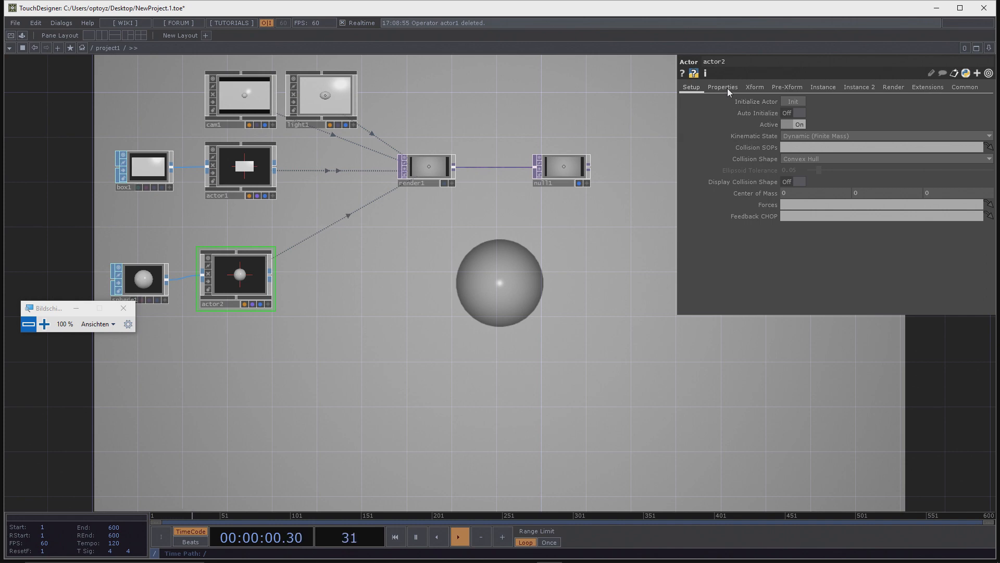
Step: Try uniform scales of 0.15 and 0.604 on actor2
click(753, 88)
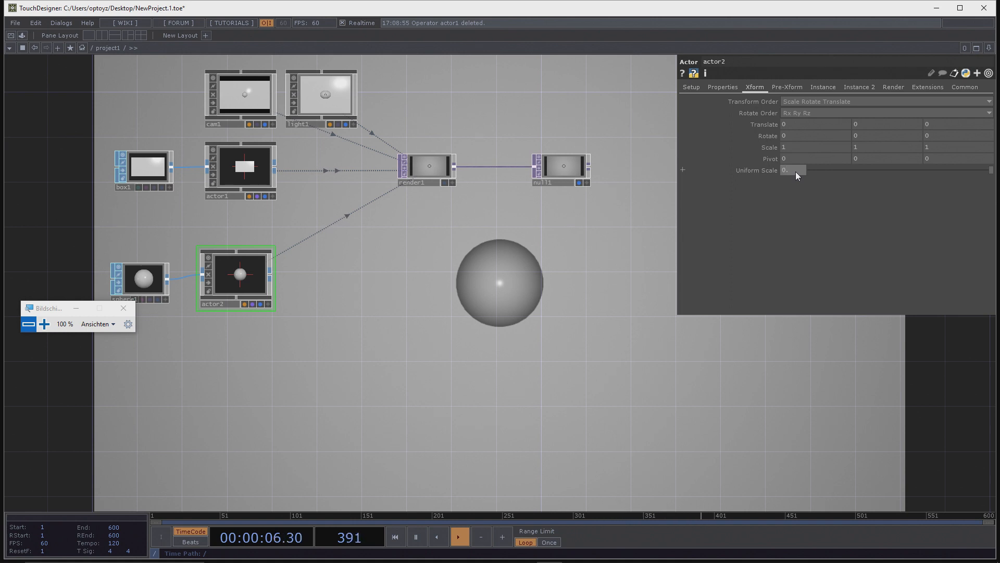
text(15)
key(Return)
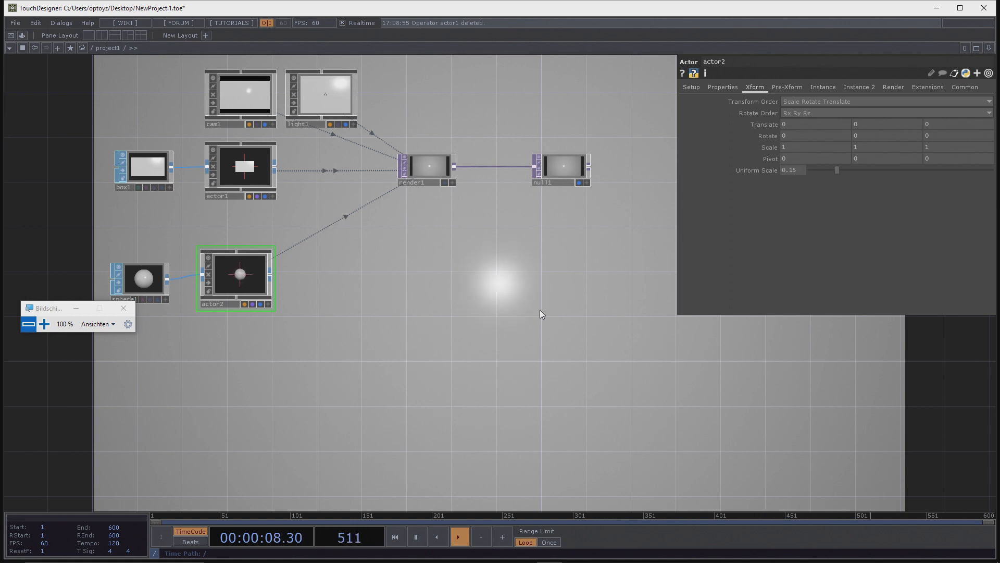
drag(541, 313, 544, 275)
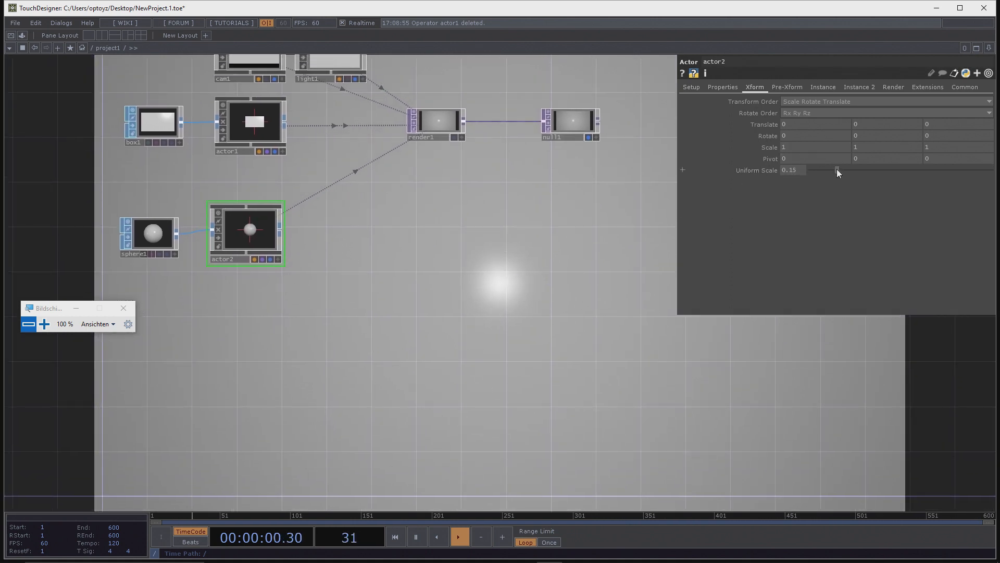
drag(837, 169, 920, 174)
drag(380, 267, 442, 342)
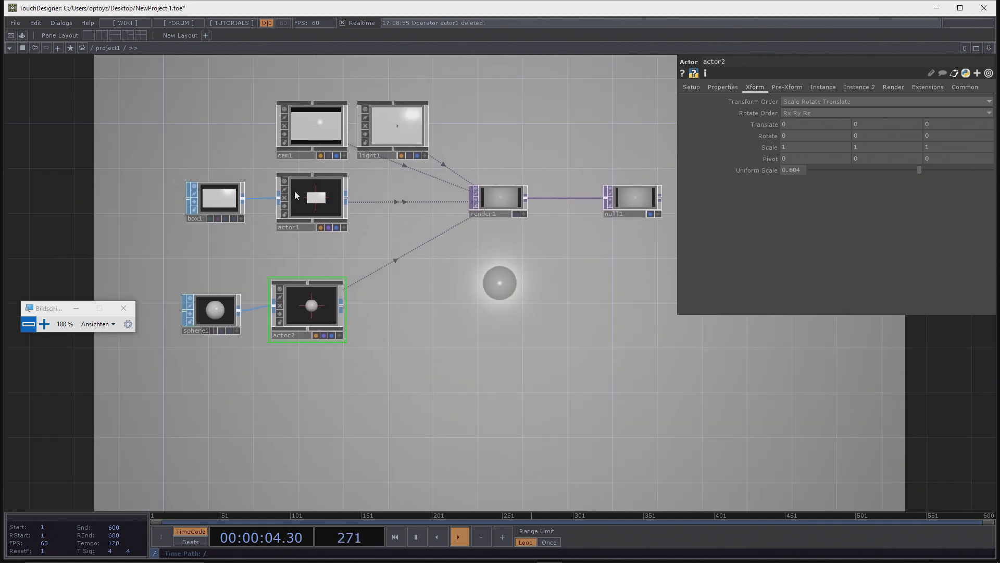
Step: Inspect the box in actor1 from an angled 3D view and check the operator info of box1
scroll(295, 189, up, 5)
click(393, 270)
drag(378, 243, 330, 236)
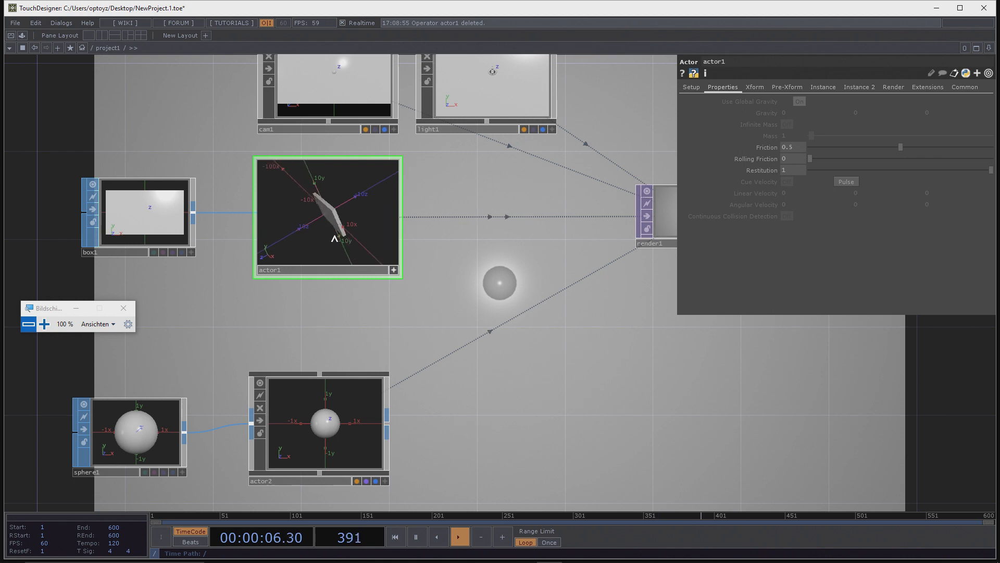
middle_click(144, 217)
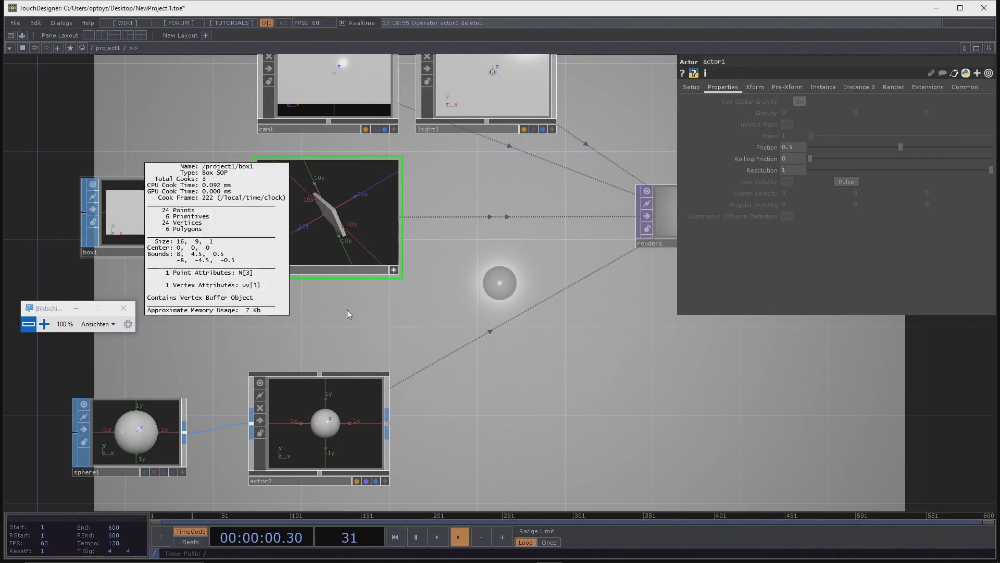
Step: Inspect the sphere in actor2 from an angled 3D view
scroll(345, 432, up, 4)
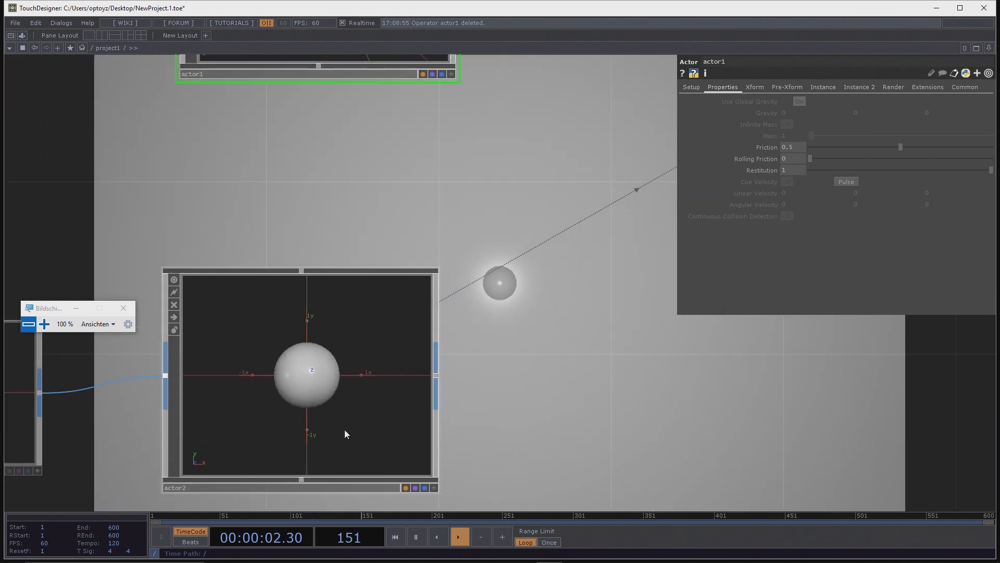
click(434, 488)
drag(357, 401, 361, 431)
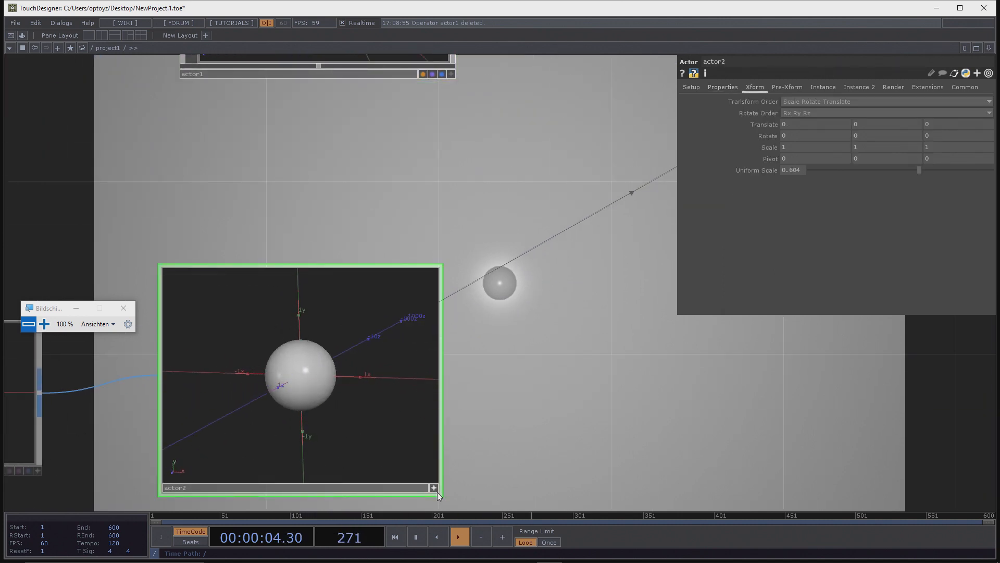
click(434, 488)
scroll(399, 437, down, 5)
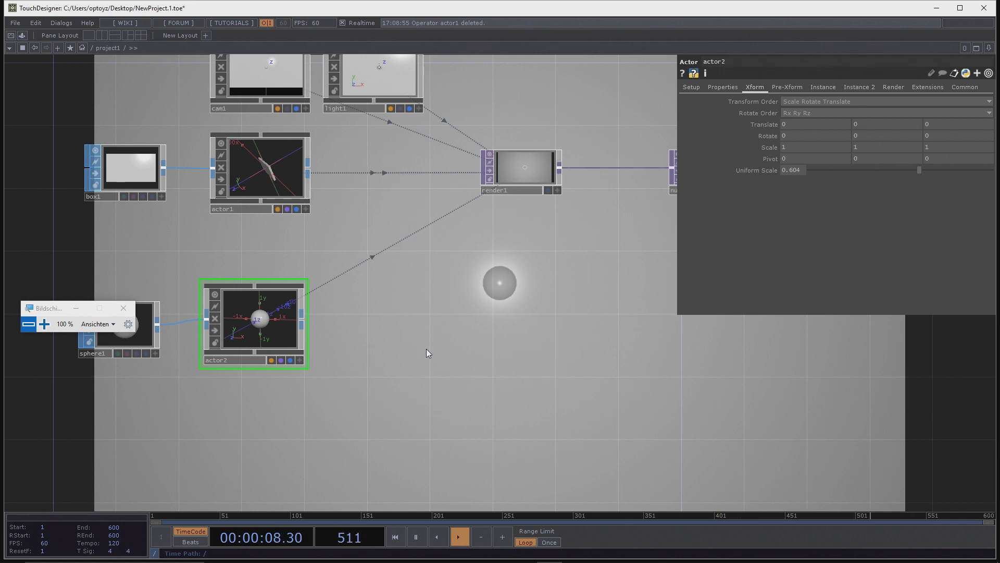
Step: Check the parameters of sphere1 and actor2, and move sphere1 level with actor2 in the network
click(145, 341)
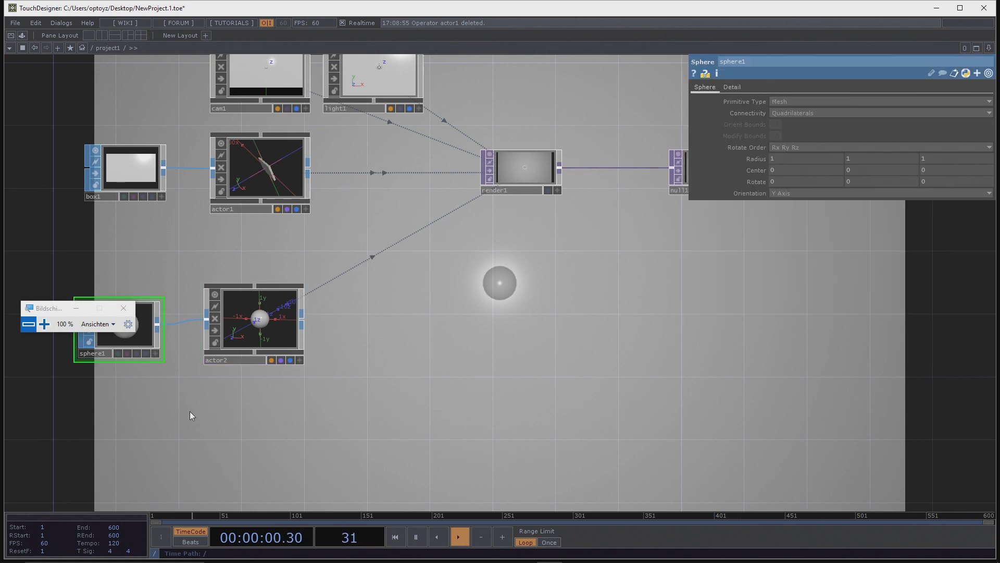
drag(190, 412, 314, 403)
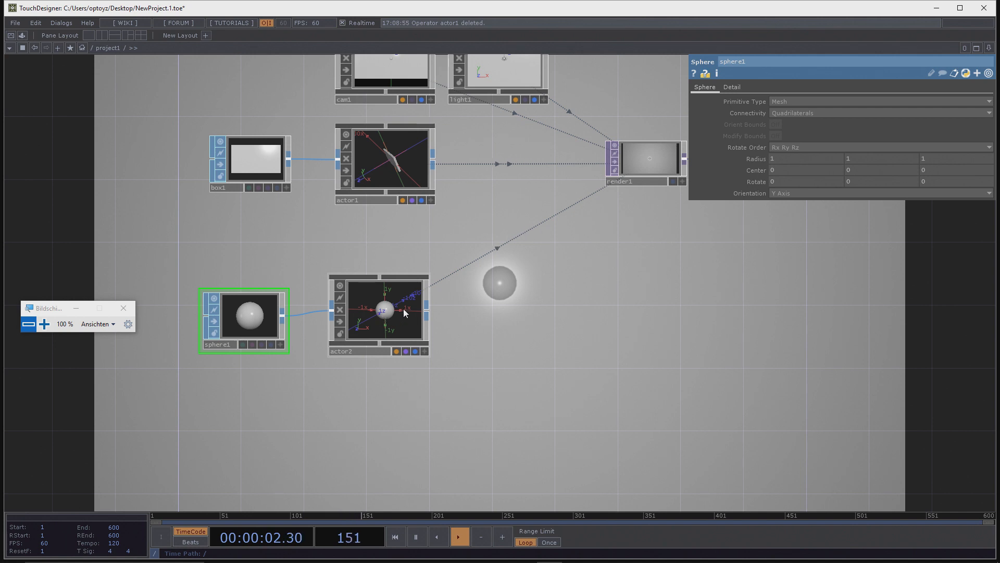
click(383, 313)
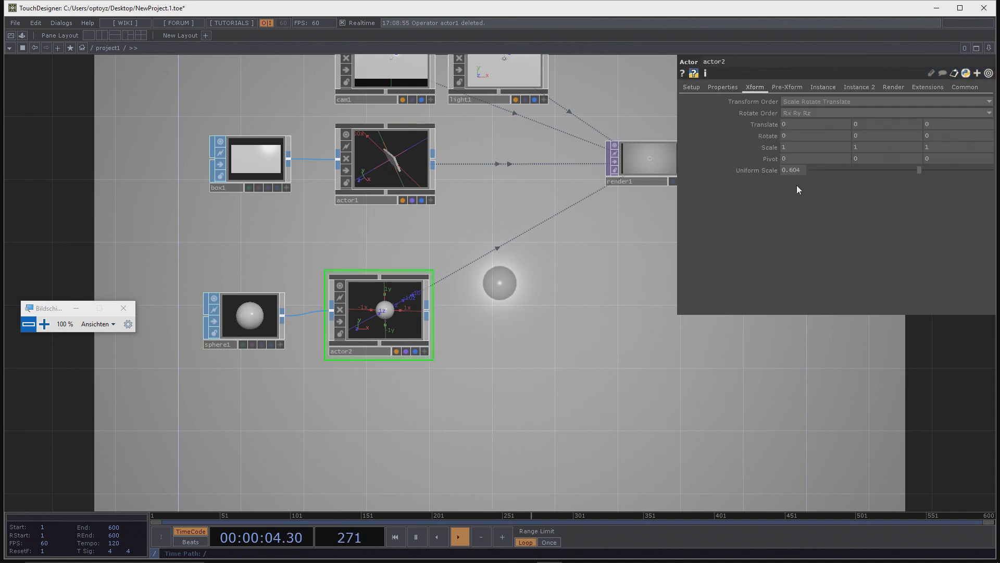
drag(255, 342, 458, 288)
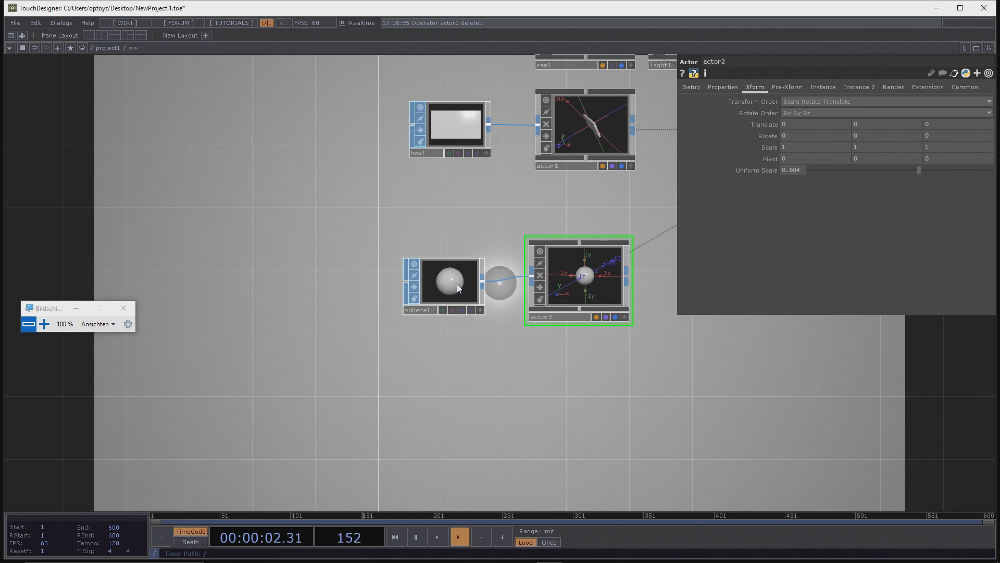
drag(458, 281, 445, 275)
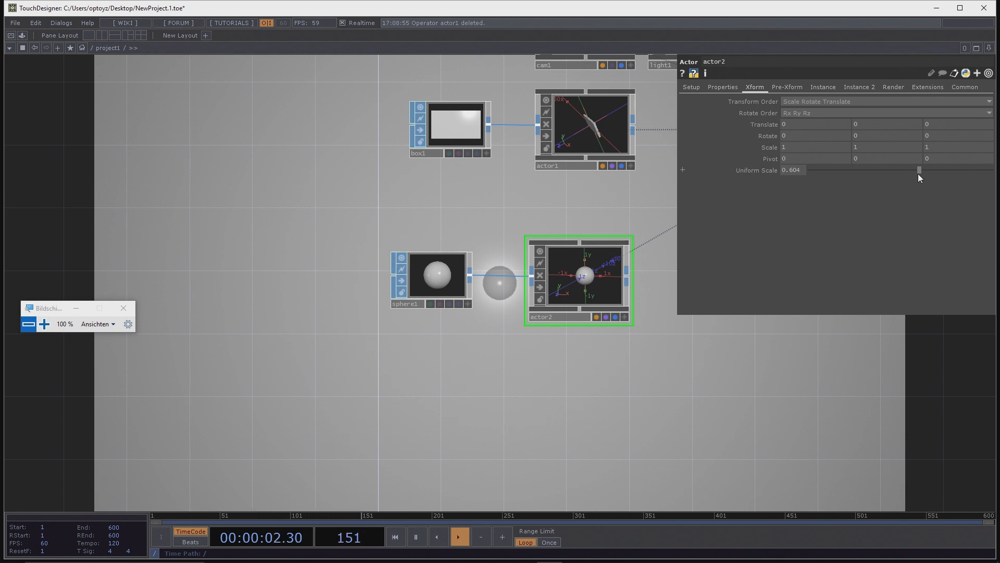
Step: Reduce the uniform scale of actor2 to 0.532
drag(919, 170, 908, 191)
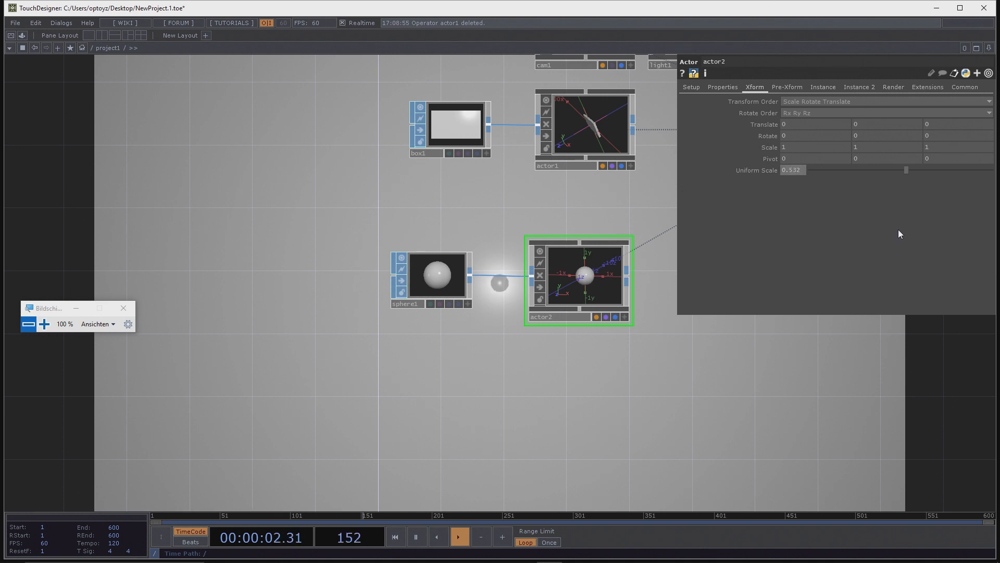
drag(575, 351, 441, 372)
scroll(329, 333, down, 3)
scroll(444, 356, up, 3)
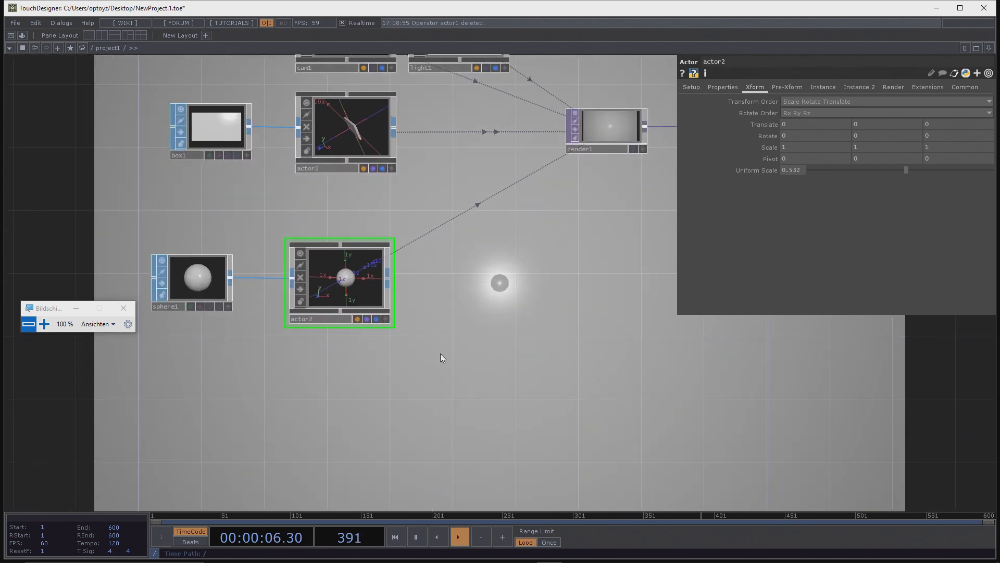
drag(629, 305, 641, 249)
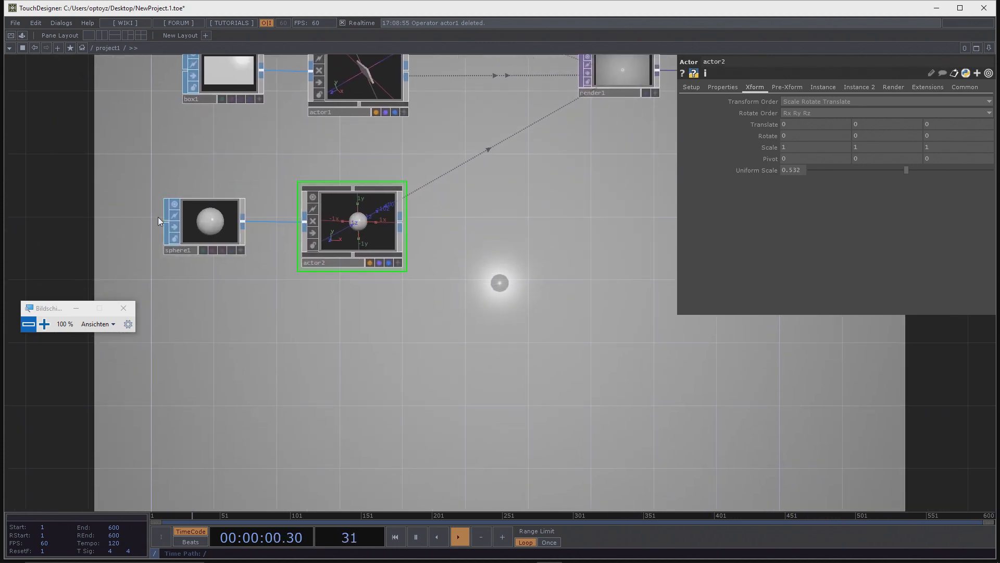
Step: Reposition sphere1 directly below box1 and closer to actor2 in the network
click(198, 240)
drag(218, 275, 334, 258)
drag(610, 272, 251, 111)
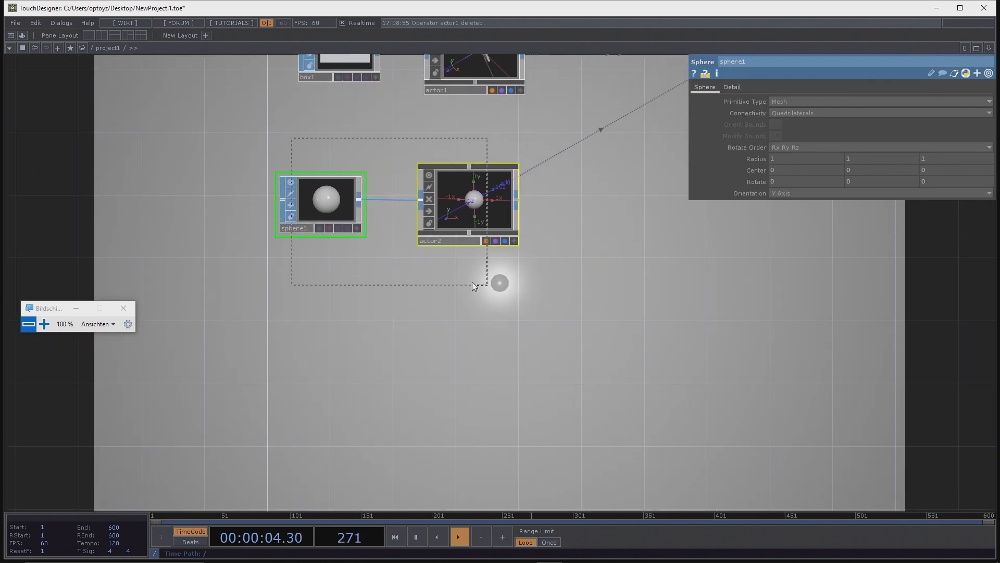
drag(390, 285, 389, 285)
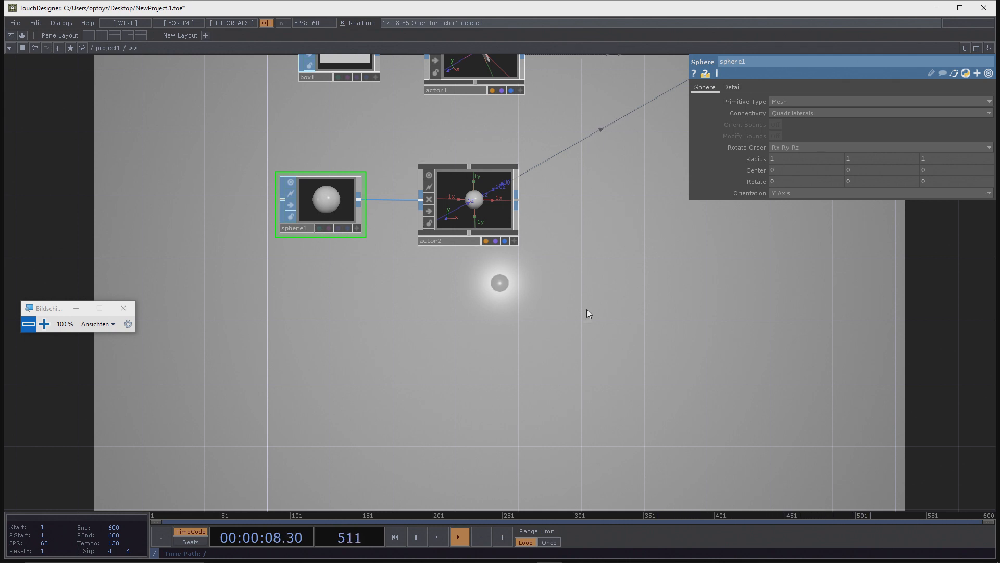
drag(479, 301, 623, 303)
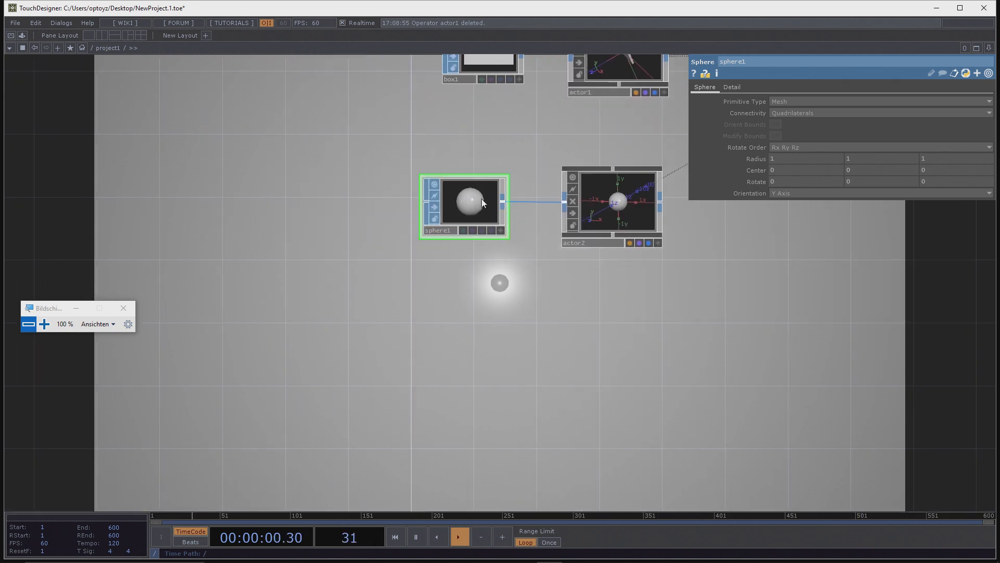
drag(480, 198, 357, 199)
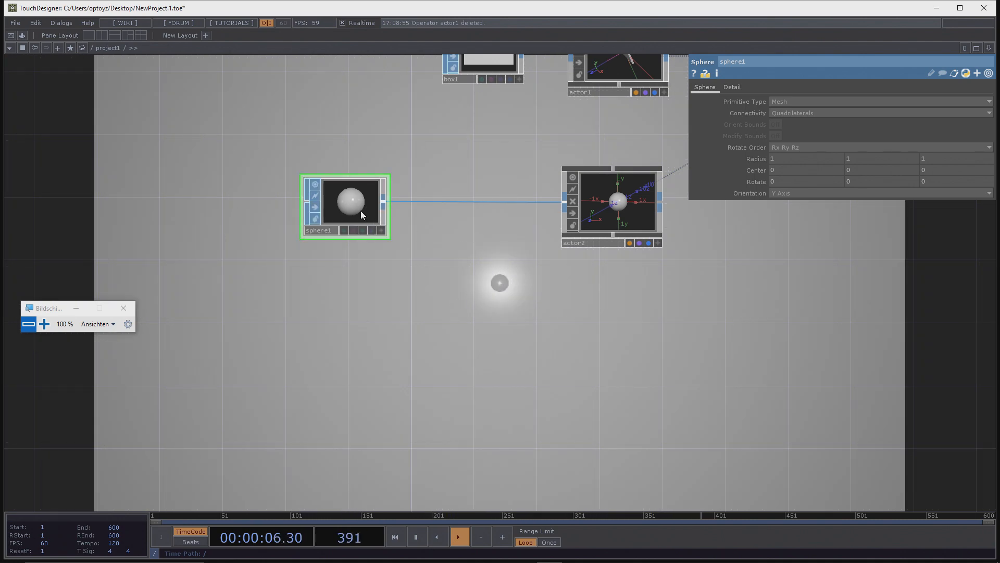
drag(360, 211, 498, 210)
drag(693, 329, 402, 327)
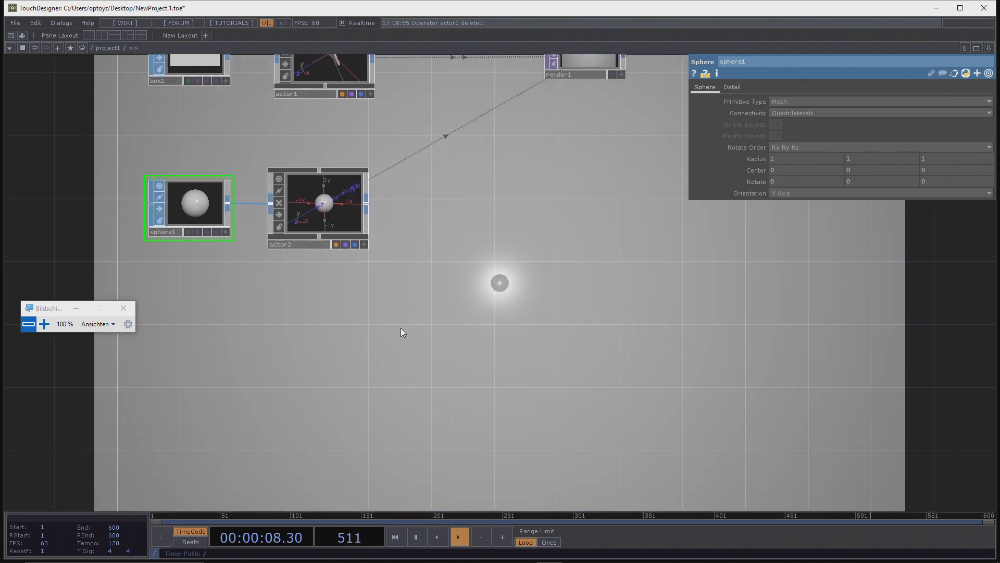
middle_drag(386, 294, 607, 323)
drag(613, 319, 561, 291)
middle_drag(327, 193, 599, 265)
drag(626, 268, 502, 299)
scroll(506, 295, down, 3)
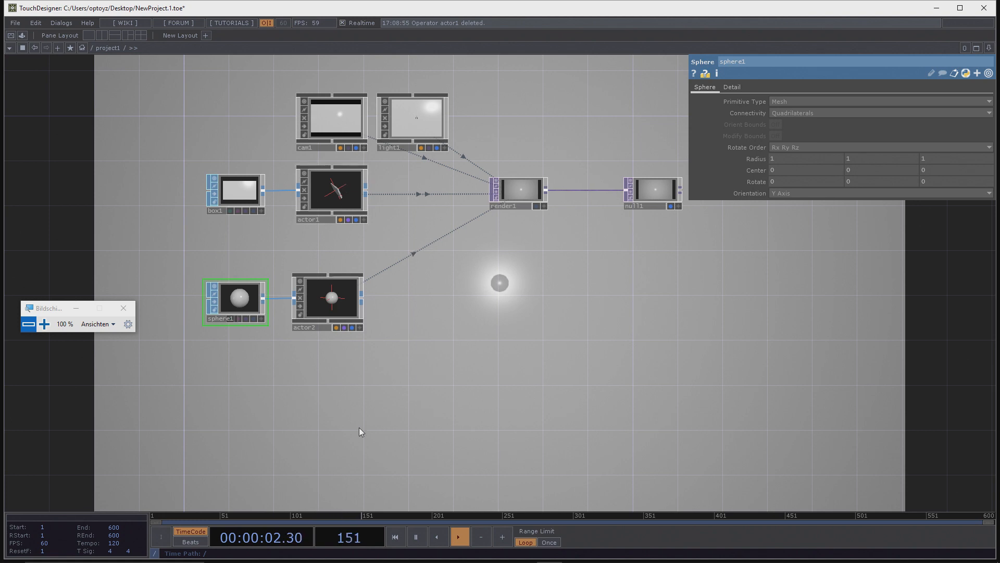
drag(502, 356, 443, 367)
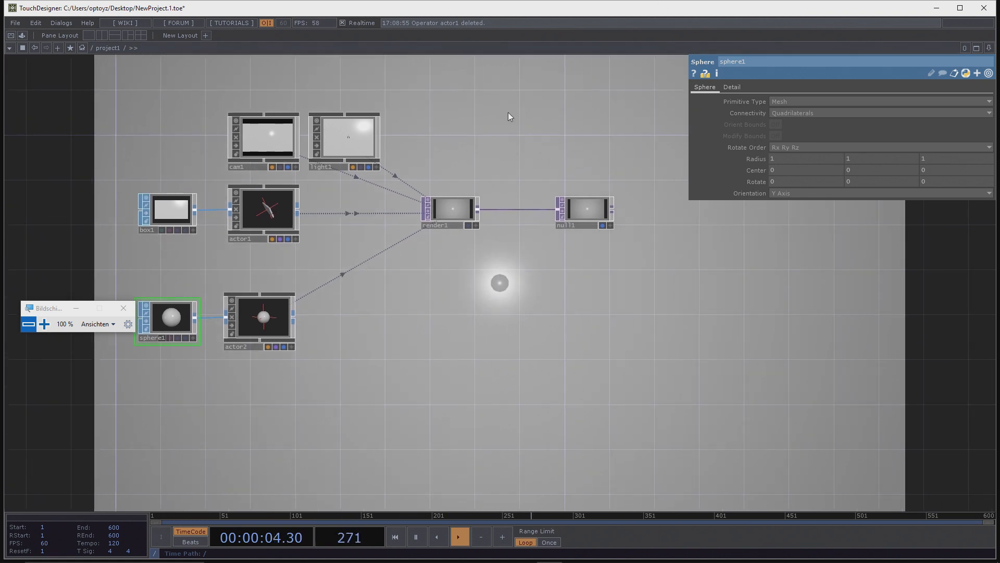
Step: Create a Bullet Solver COMP and place it above render1, beside light1
drag(508, 112, 508, 161)
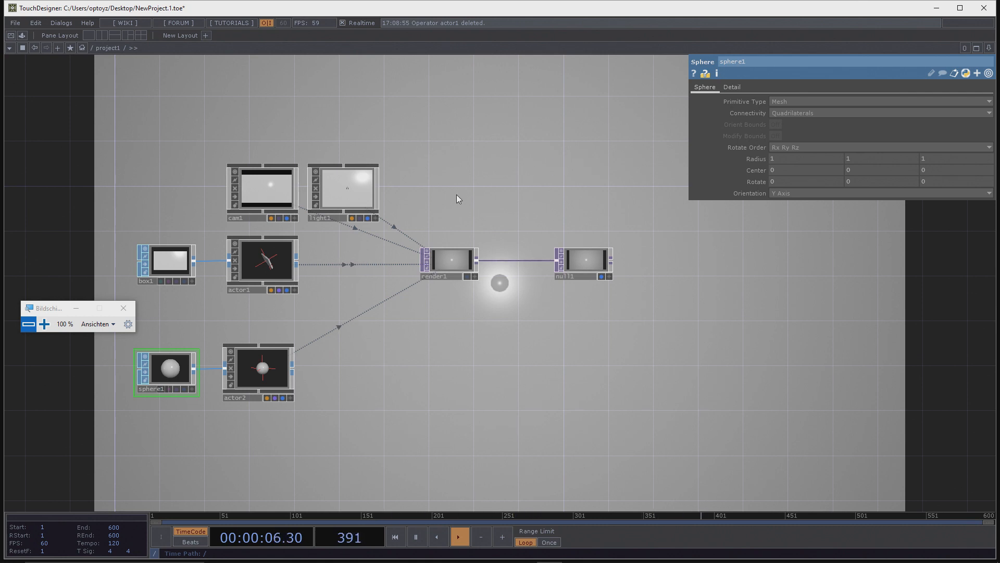
key(Tab)
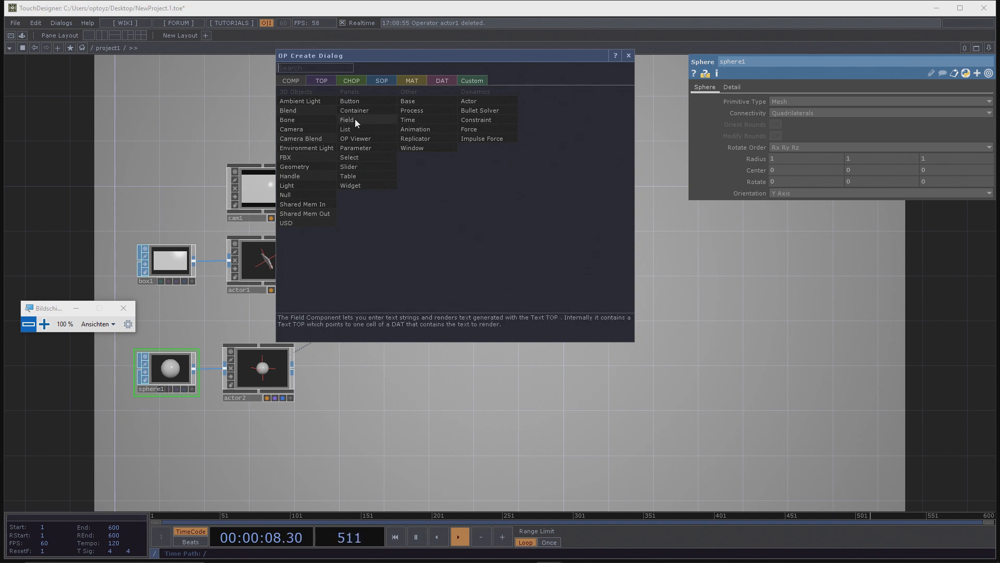
click(506, 110)
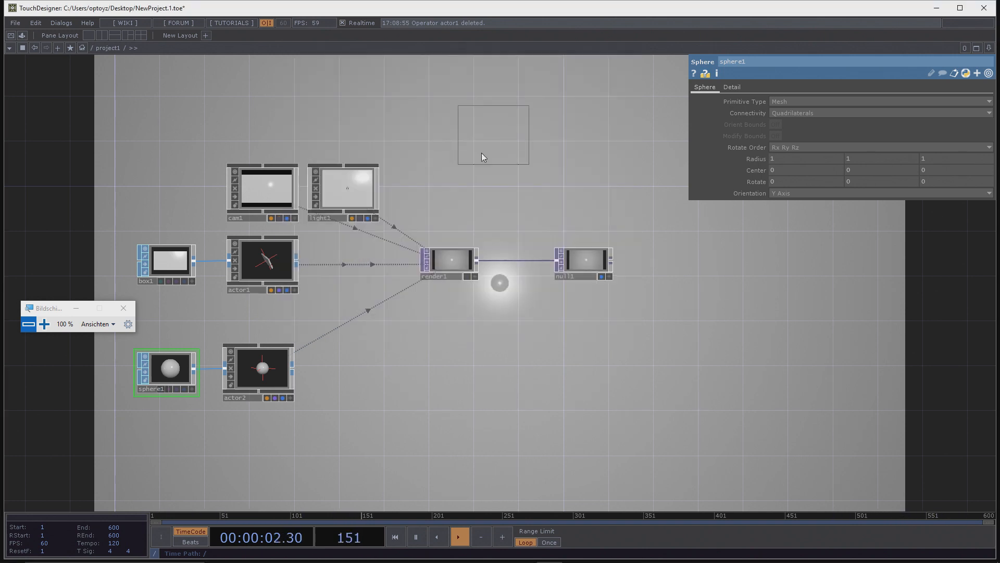
click(481, 242)
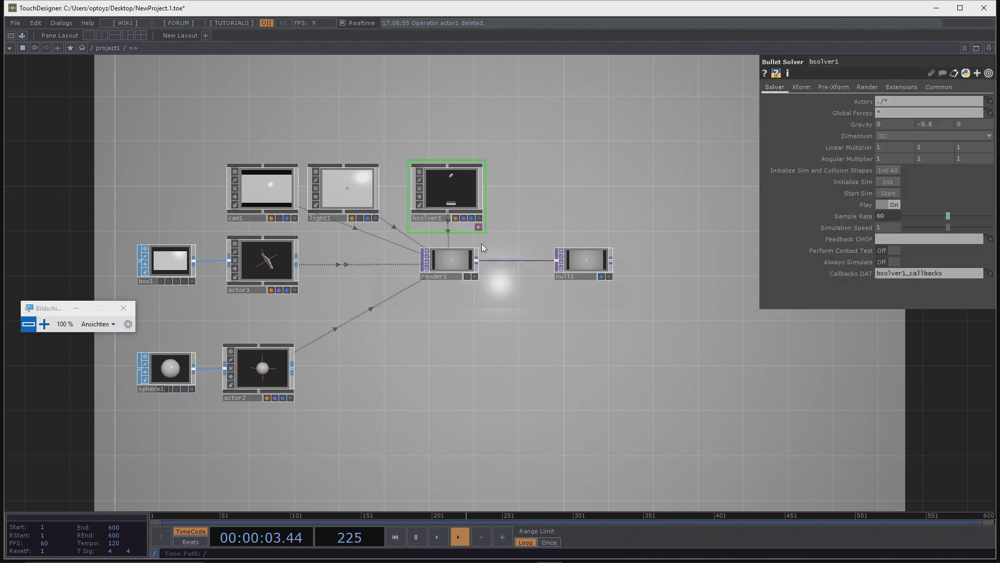
Step: Start the default simulation of bsolver1 and look inside its network at the default actors
drag(484, 306, 493, 294)
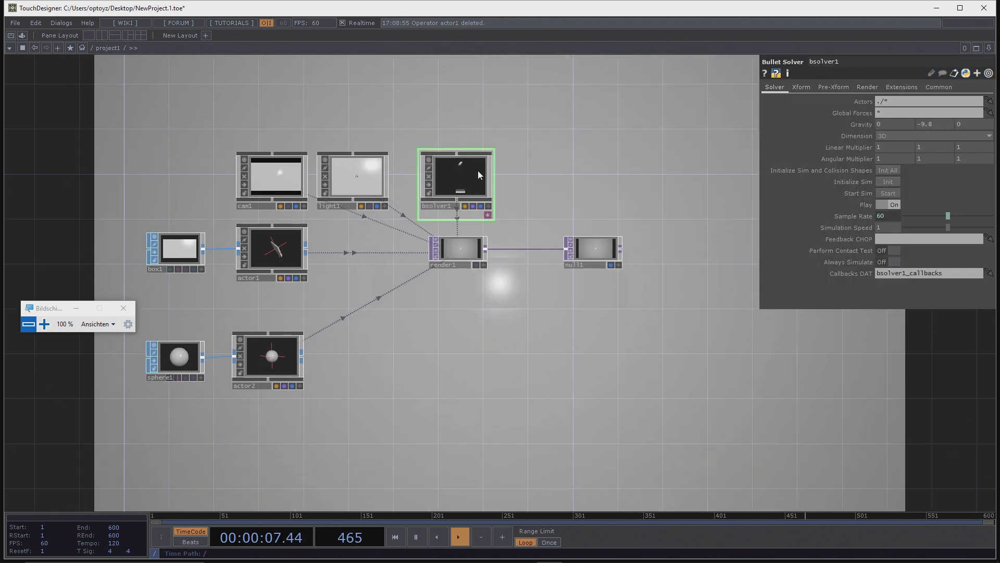
scroll(471, 170, up, 8)
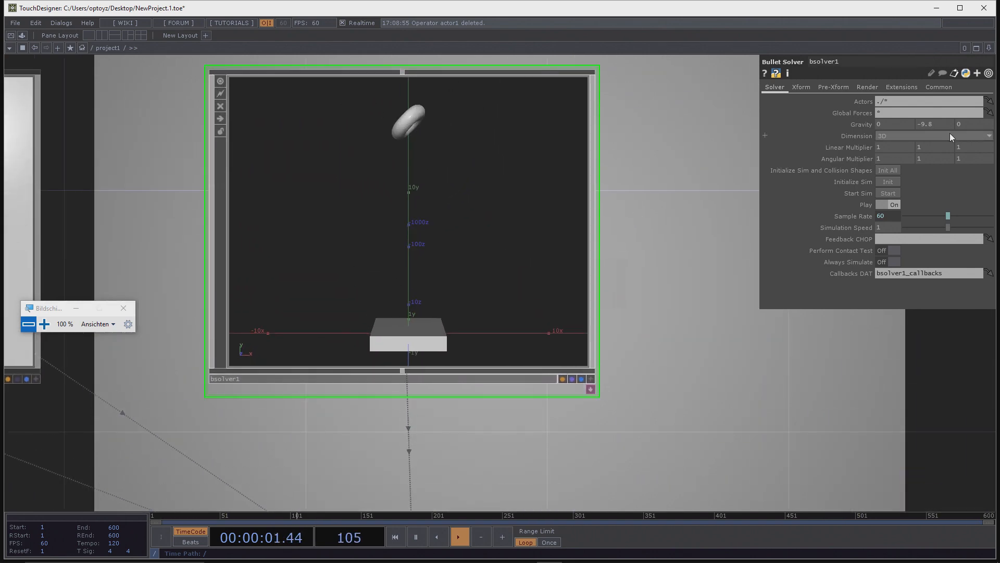
click(887, 193)
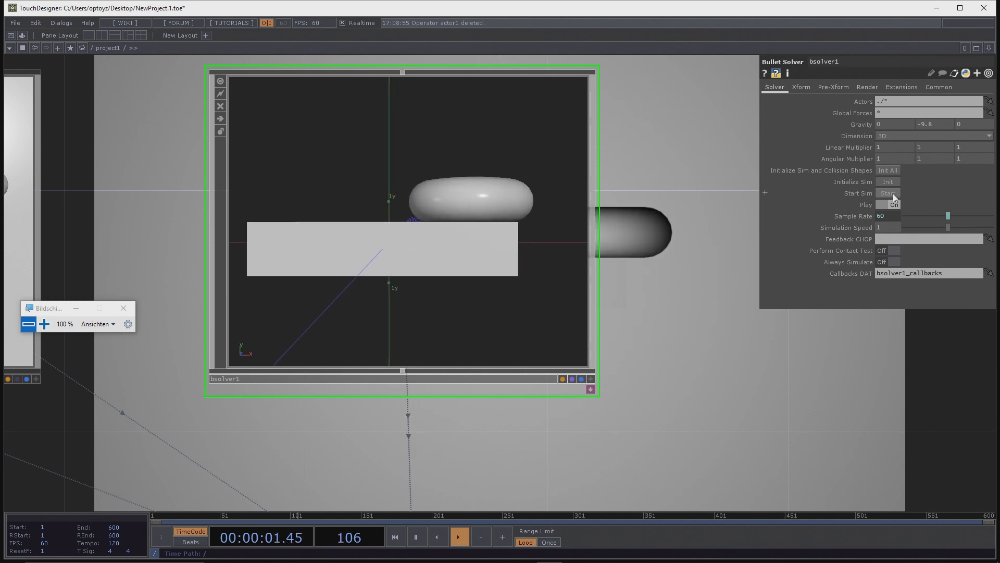
scroll(498, 224, up, 5)
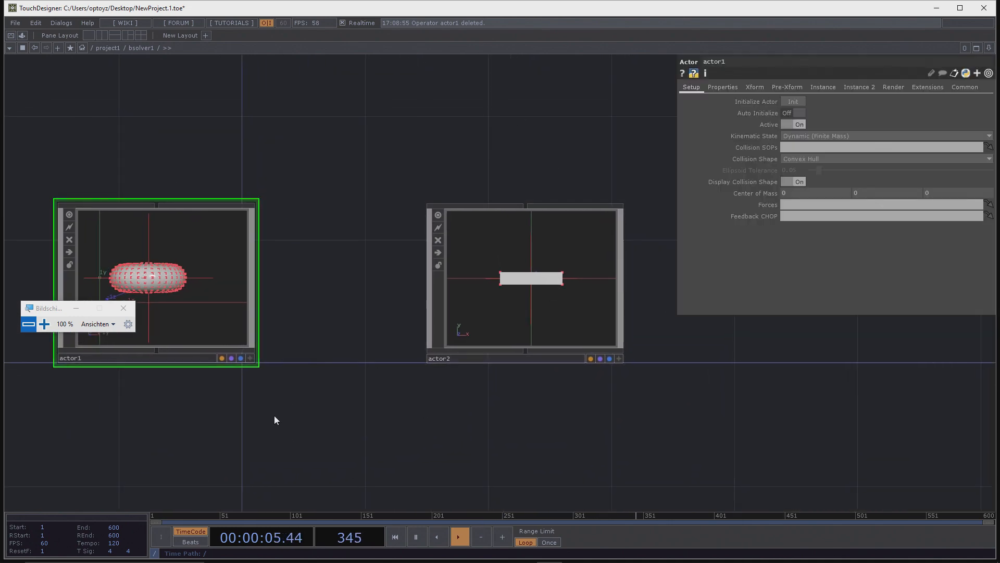
Step: Return to the project1 network, then initialize and restart the simulation of bsolver1
scroll(312, 234, down, 5)
scroll(387, 235, down, 5)
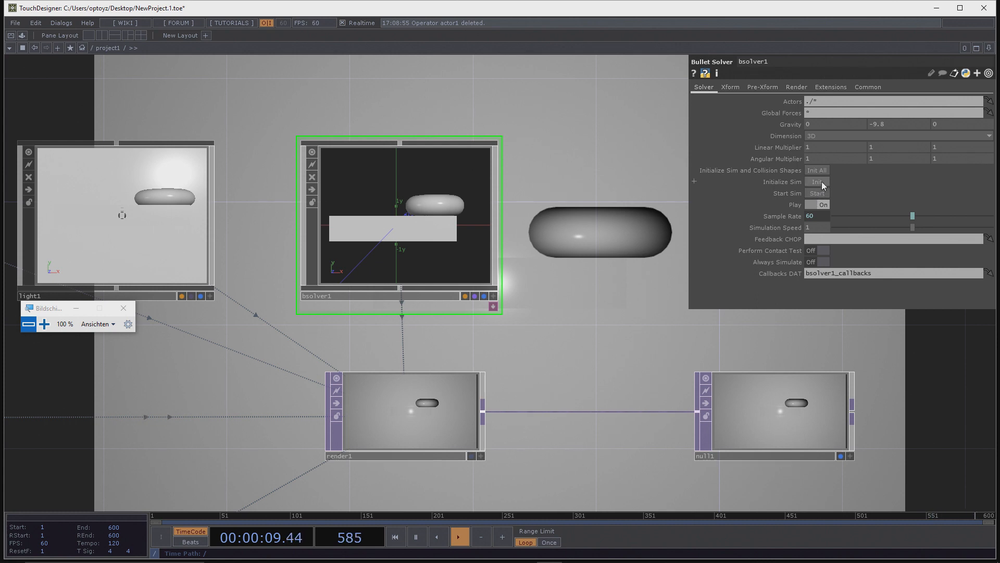
click(817, 182)
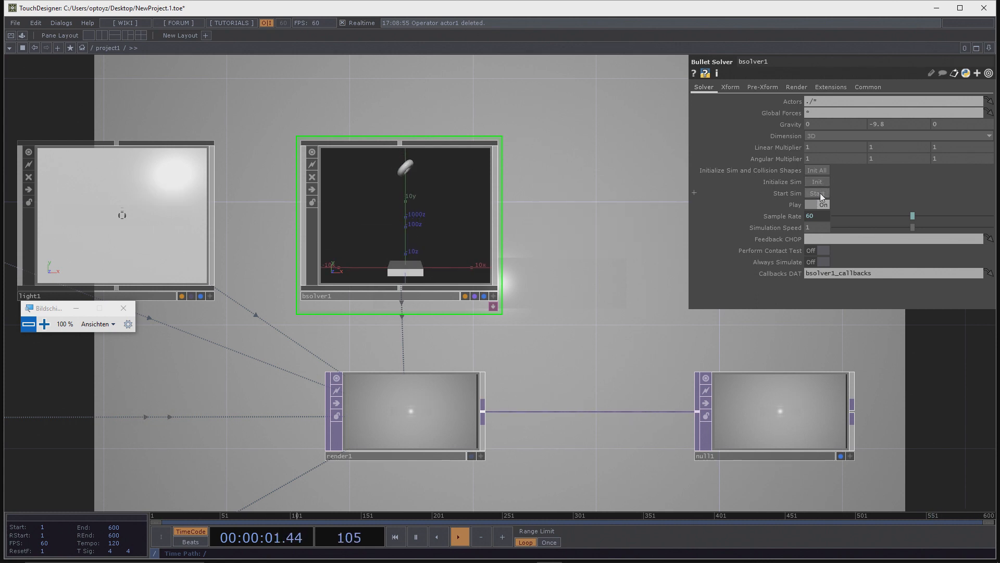
click(818, 193)
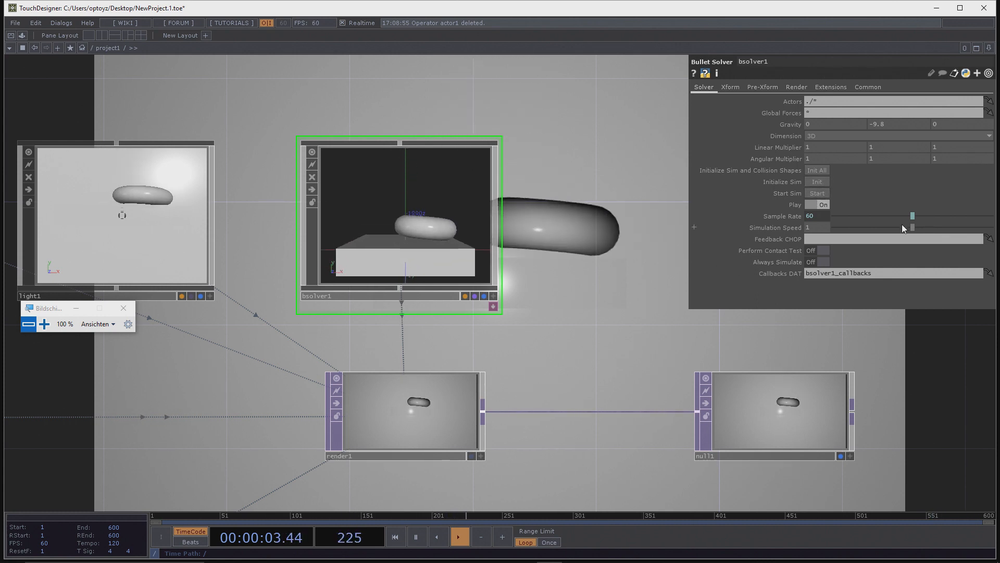
Step: Raise the simulation speed of bsolver1 to 1.536 and rerun the simulation from its initial state
drag(915, 224, 955, 224)
click(818, 181)
click(823, 192)
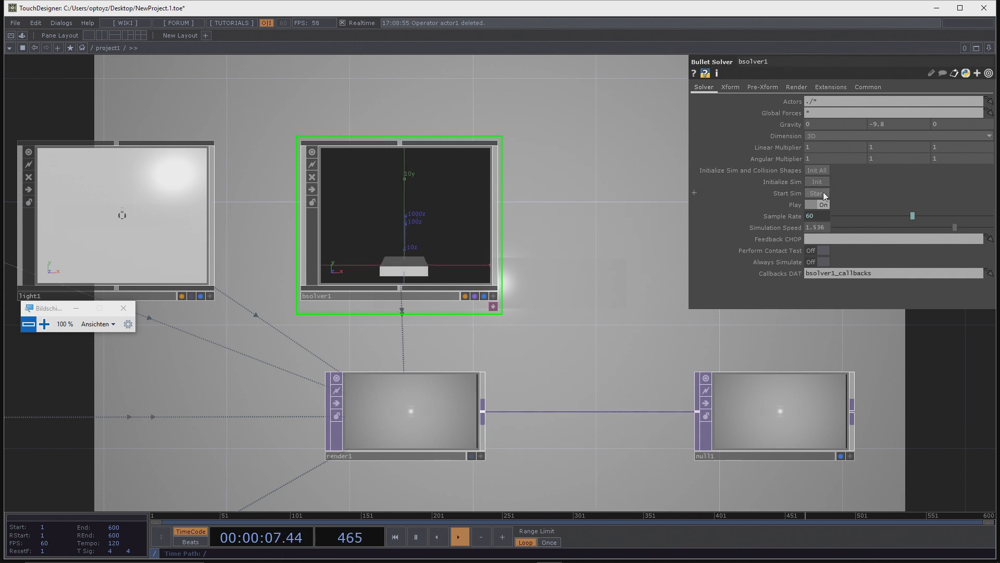
Step: Lower the simulation speed of bsolver1 to 0.046, reveal the sample rate's expression and restart the simulation
click(917, 215)
drag(917, 215, 839, 236)
click(785, 215)
click(749, 227)
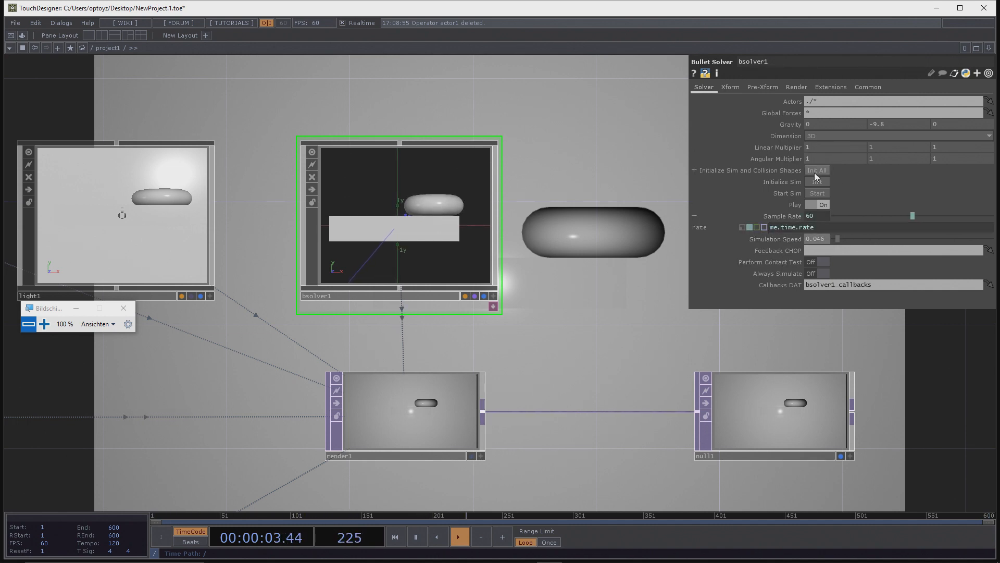
click(818, 193)
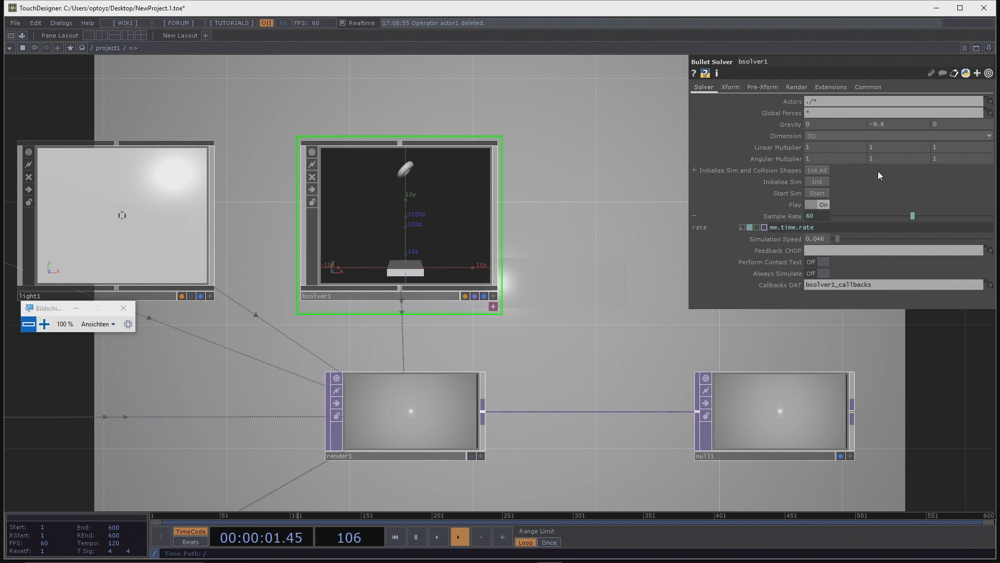
Step: Set the dimension of bsolver1 to 2D and its simulation speed to 1
click(813, 137)
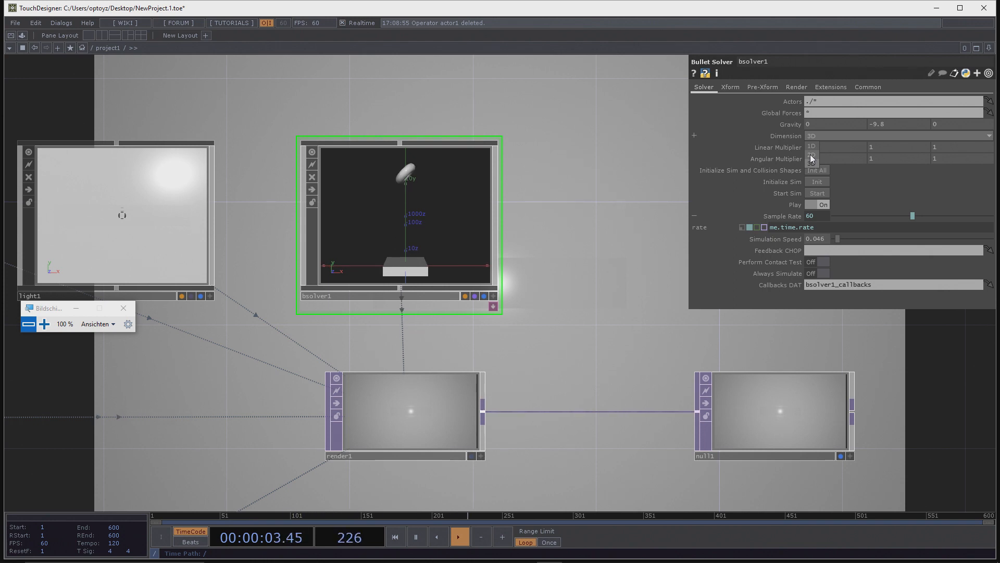
click(811, 157)
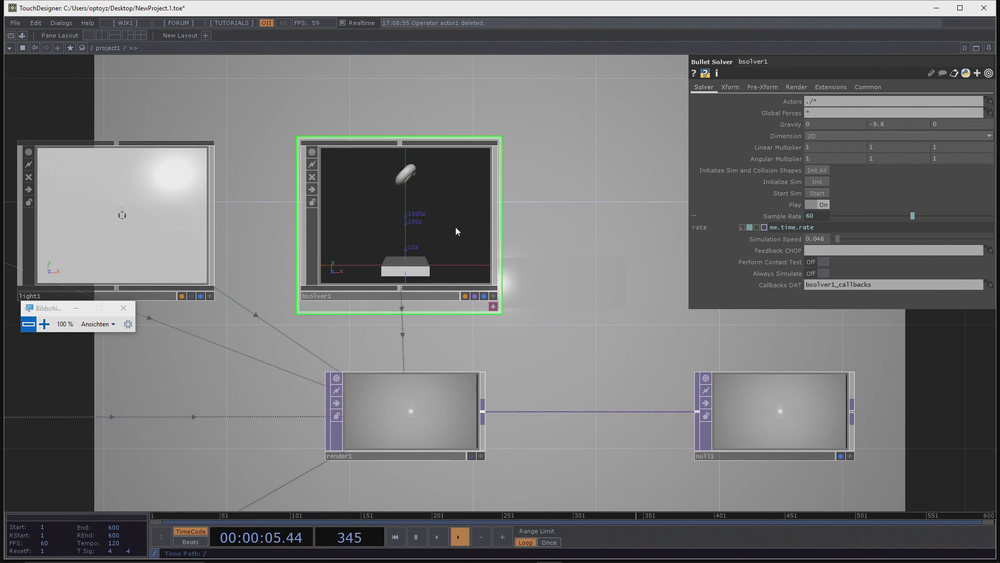
scroll(438, 250, down, 3)
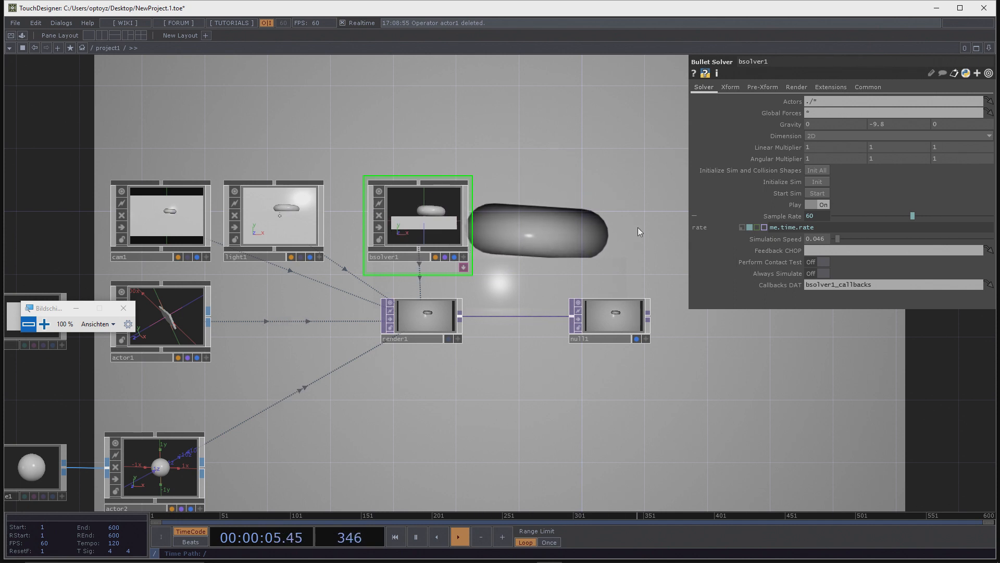
click(817, 238)
text(1)
key(Return)
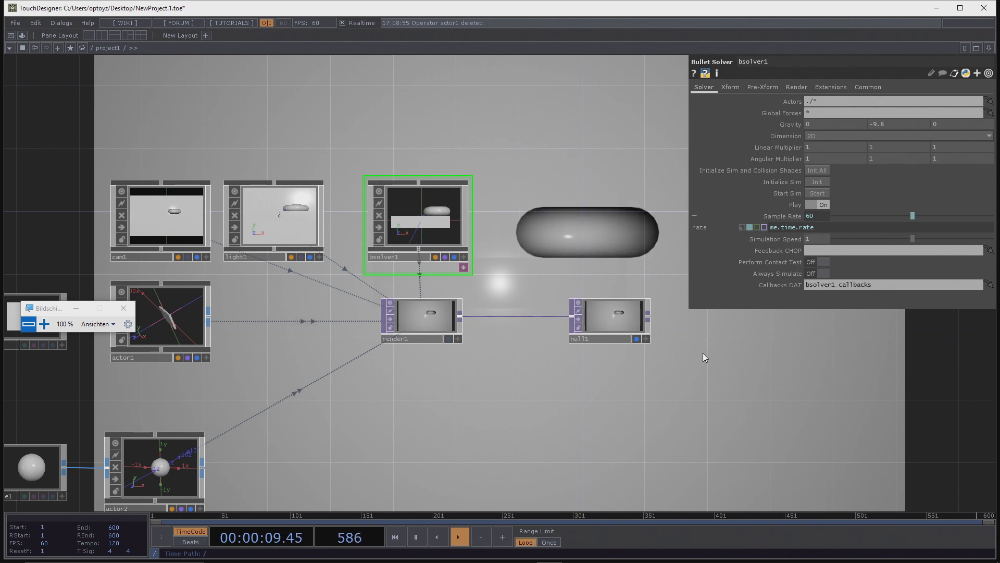
drag(714, 413, 681, 411)
scroll(557, 232, down, 4)
drag(474, 330, 483, 309)
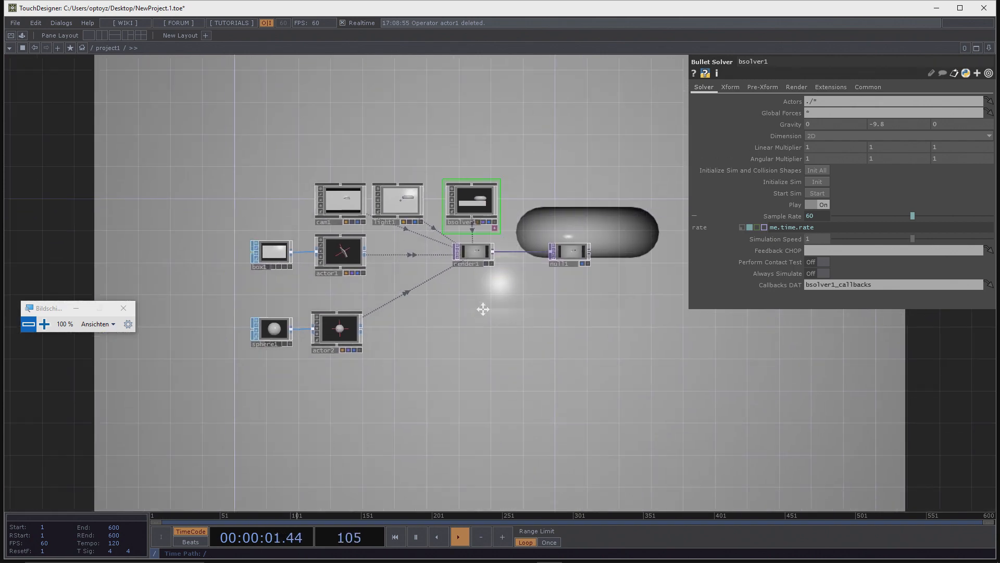
scroll(405, 287, up, 4)
drag(405, 287, 432, 263)
drag(560, 333, 450, 347)
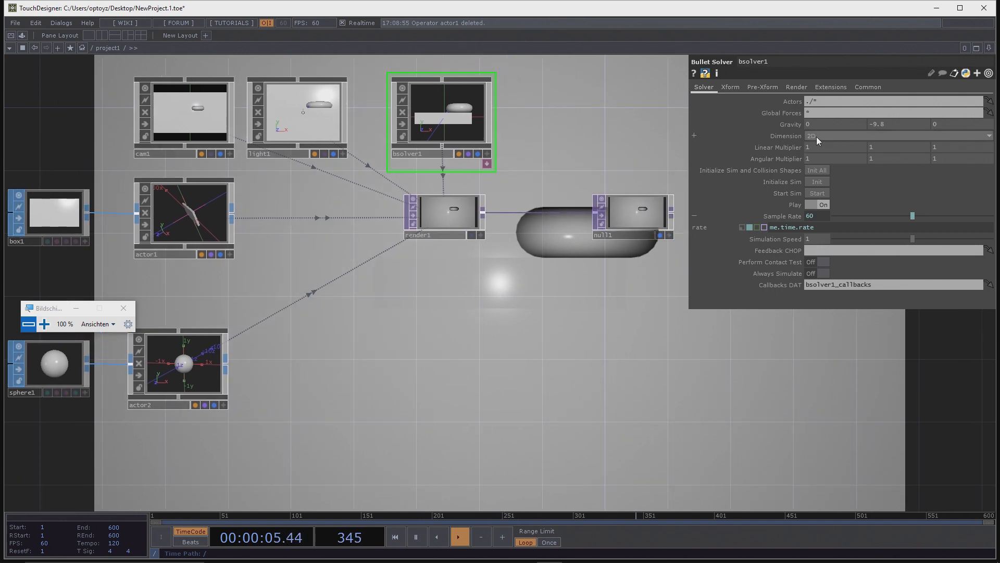
scroll(625, 409, down, 4)
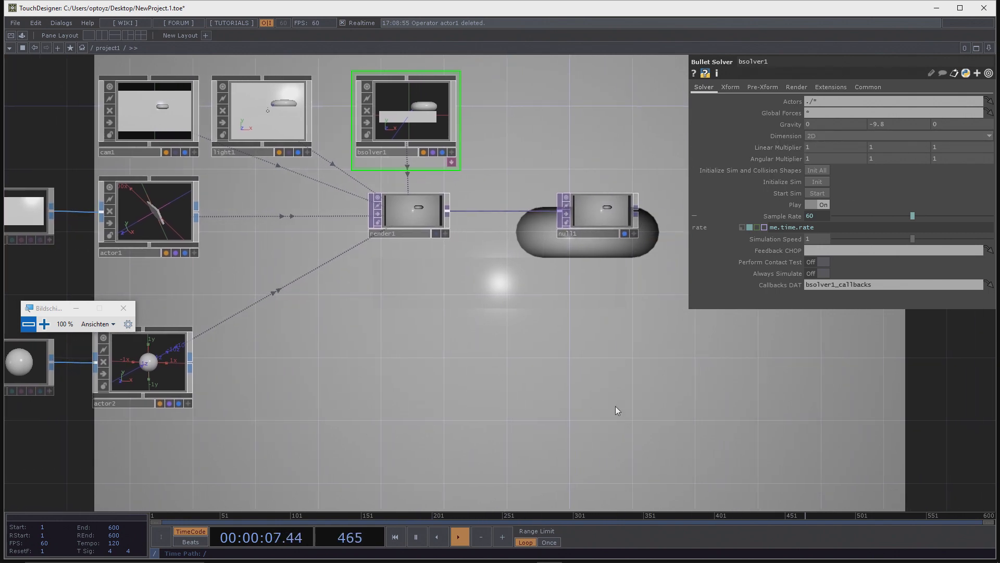
drag(642, 402, 624, 358)
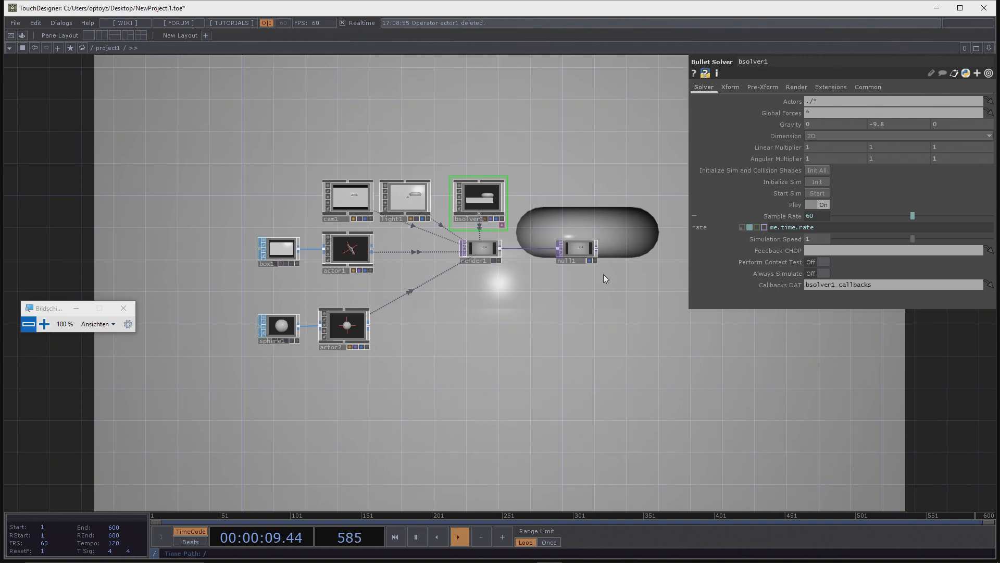
scroll(493, 140, up, 3)
scroll(494, 141, up, 3)
drag(511, 248, 521, 151)
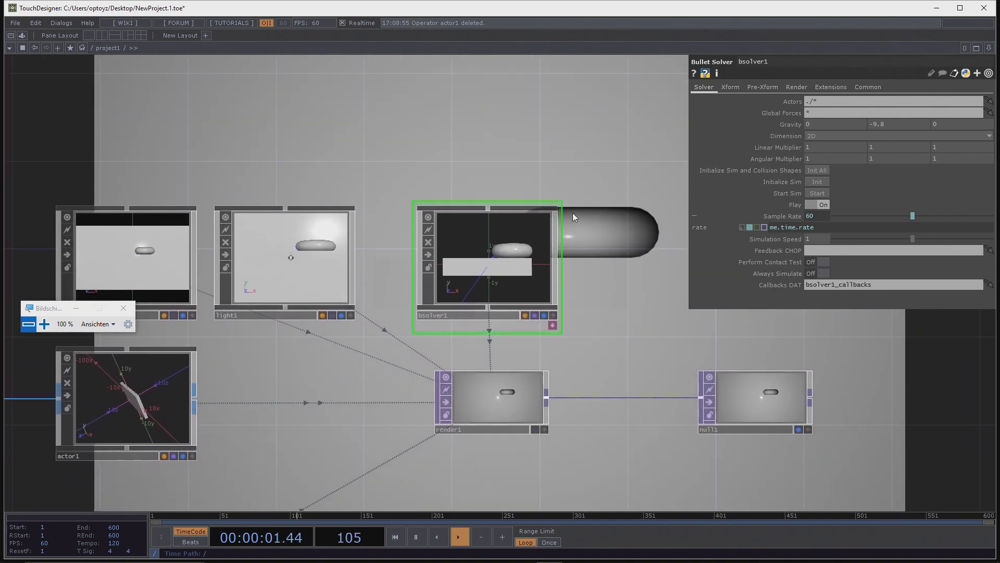
drag(583, 323, 629, 212)
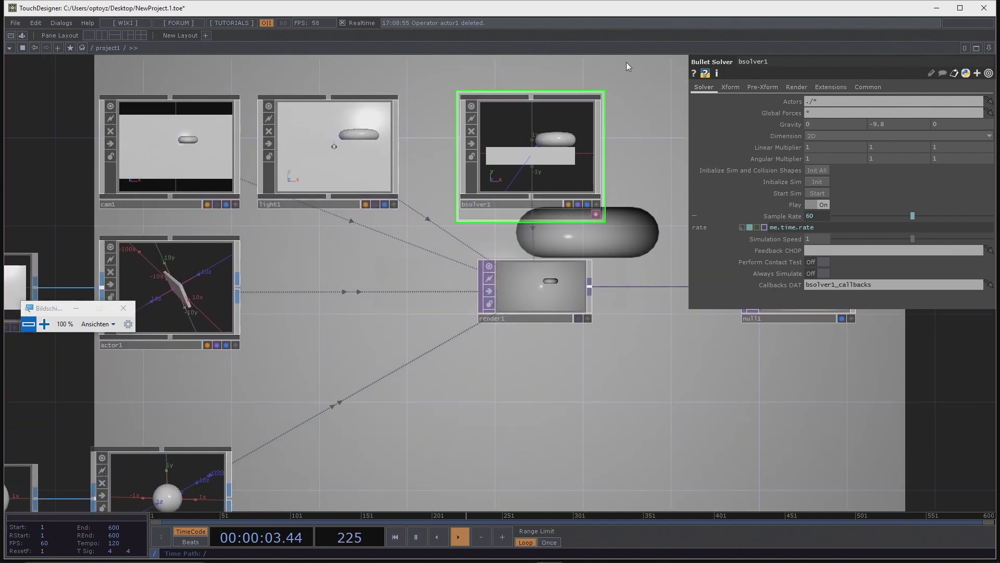
Step: Set the Actors parameter of bsolver1 to * so it uses actor1 and actor2 from the project1 network
scroll(556, 133, up, 2)
scroll(661, 177, down, 5)
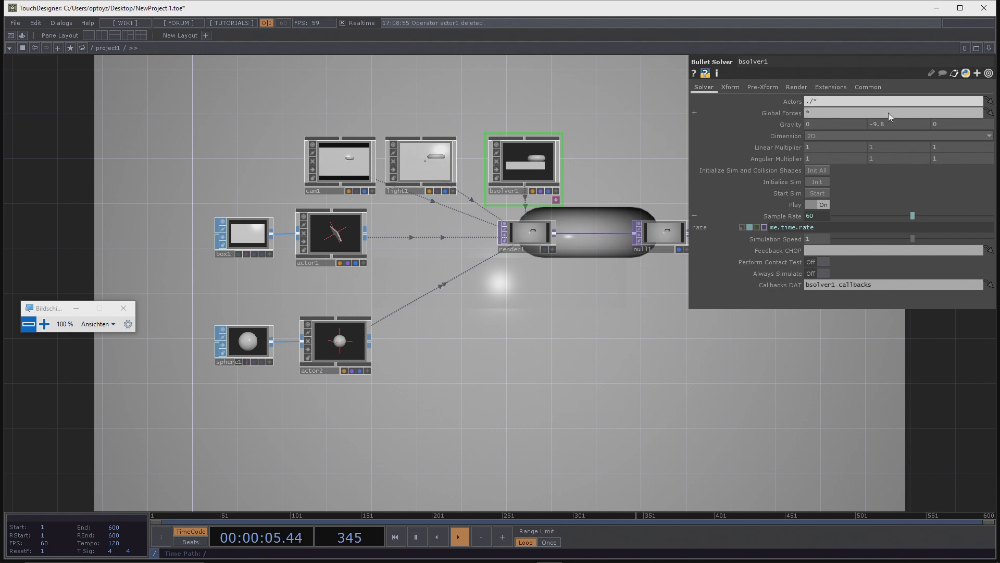
key(BackSpace)
key(BackSpace)
key(Return)
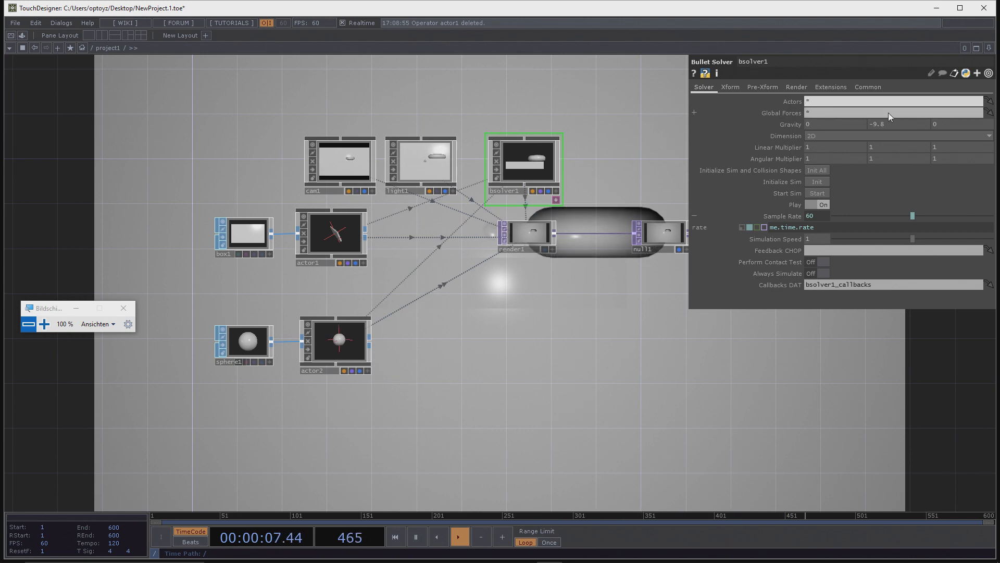
Step: Turn off the render flag of bsolver1 to remove its default actors from the render
scroll(537, 188, up, 5)
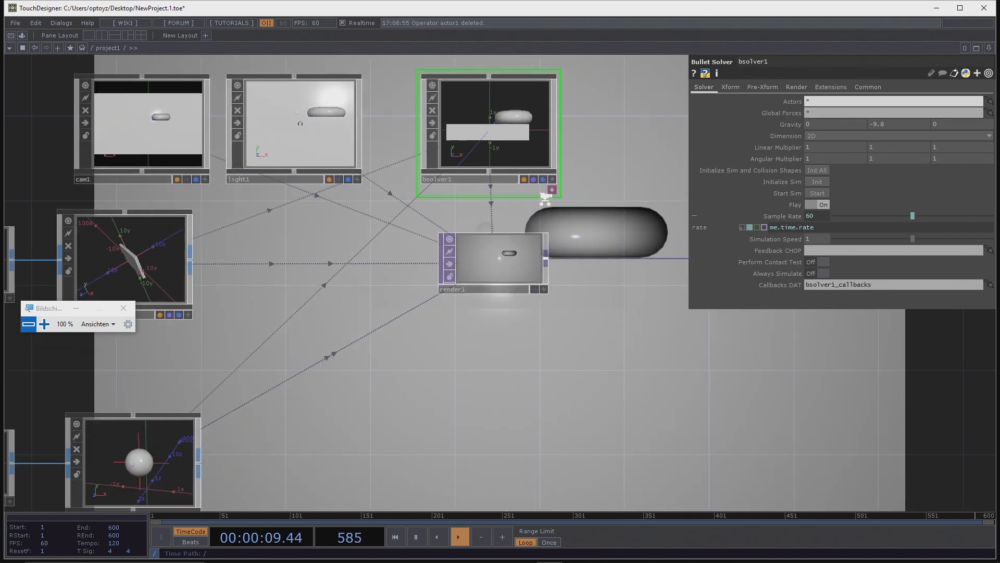
click(534, 179)
drag(626, 203, 567, 234)
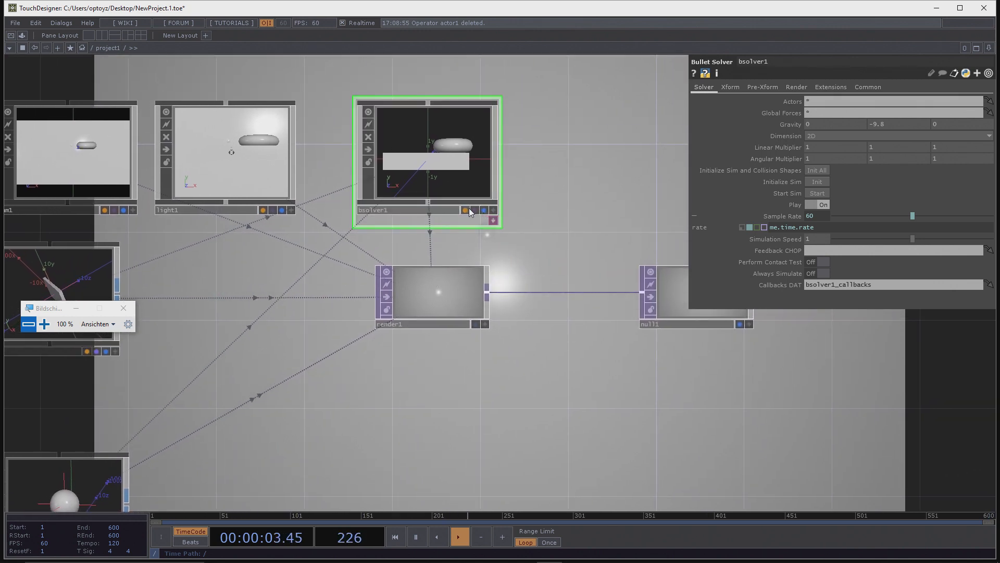
scroll(569, 199, down, 5)
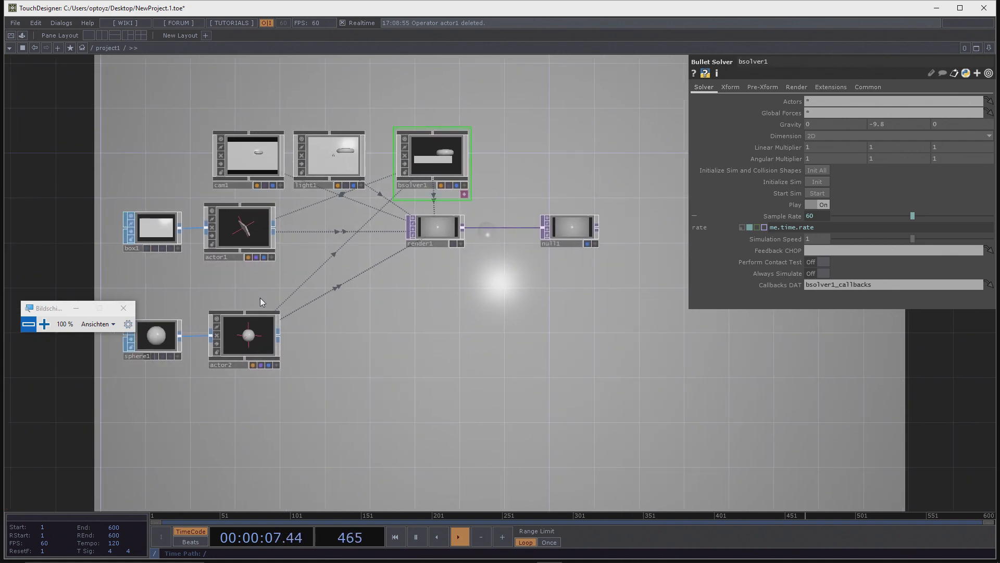
Step: Reduce the uniform scale of actor2 to 0.518
click(132, 342)
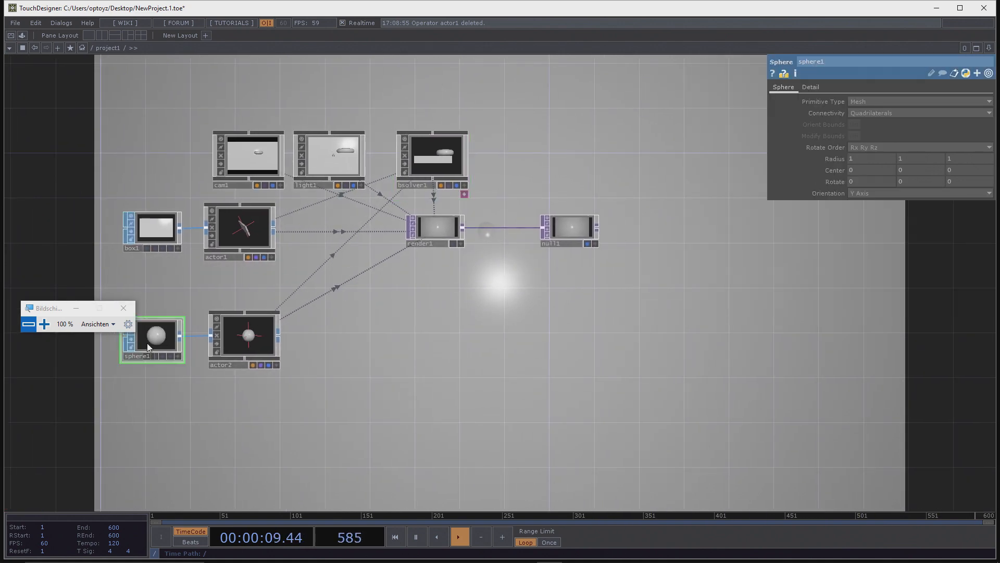
click(248, 339)
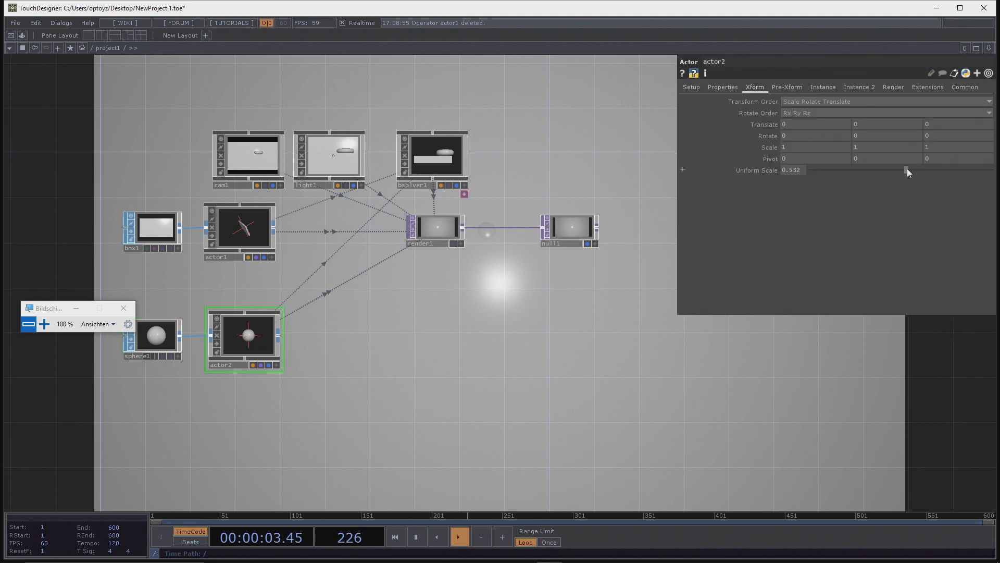
mouse_move(907, 170)
mouse_down()
mouse_move(894, 172)
mouse_move(905, 169)
mouse_up()
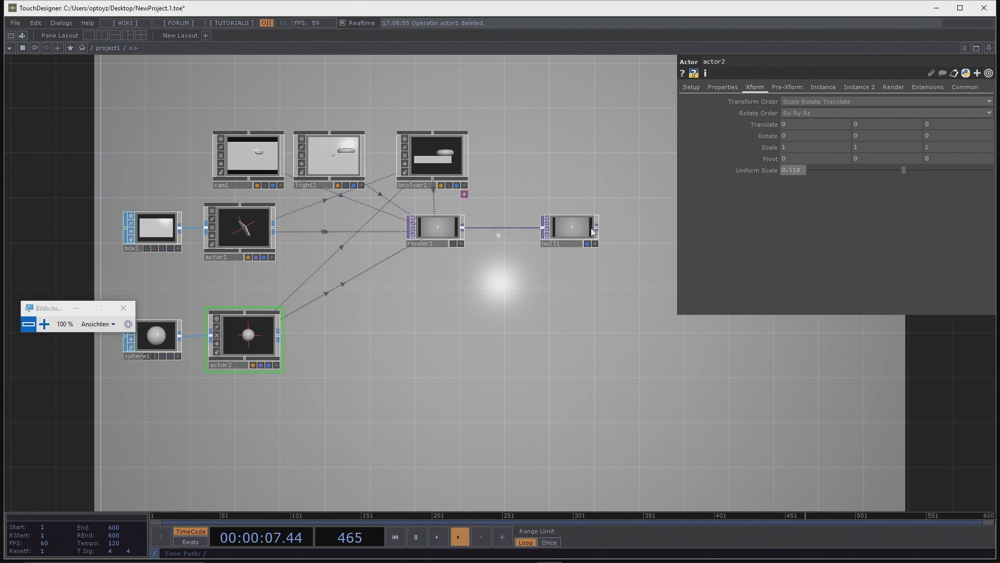
Step: Create a Phong MAT and place it directly below actor2
drag(522, 284, 598, 183)
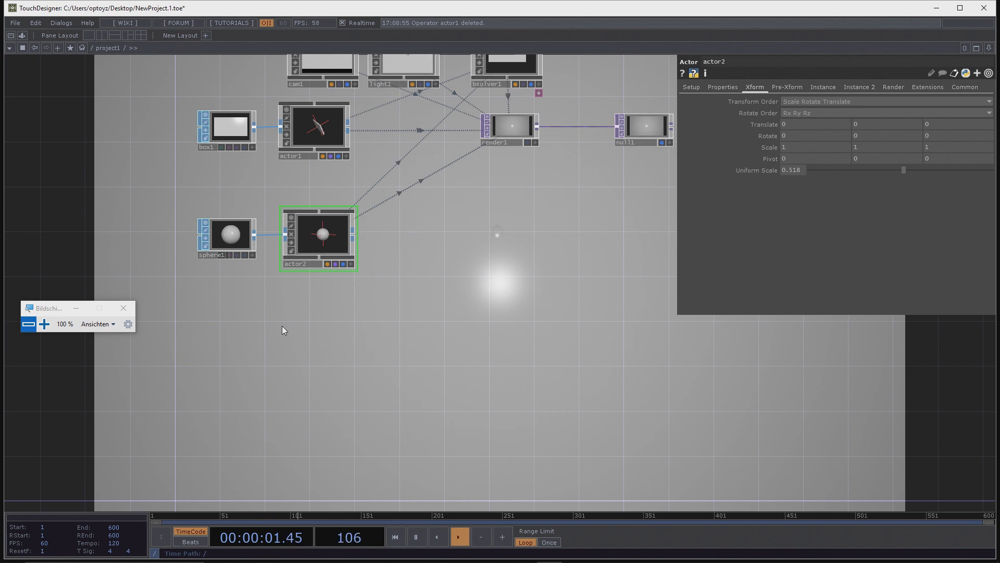
key(Tab)
click(248, 214)
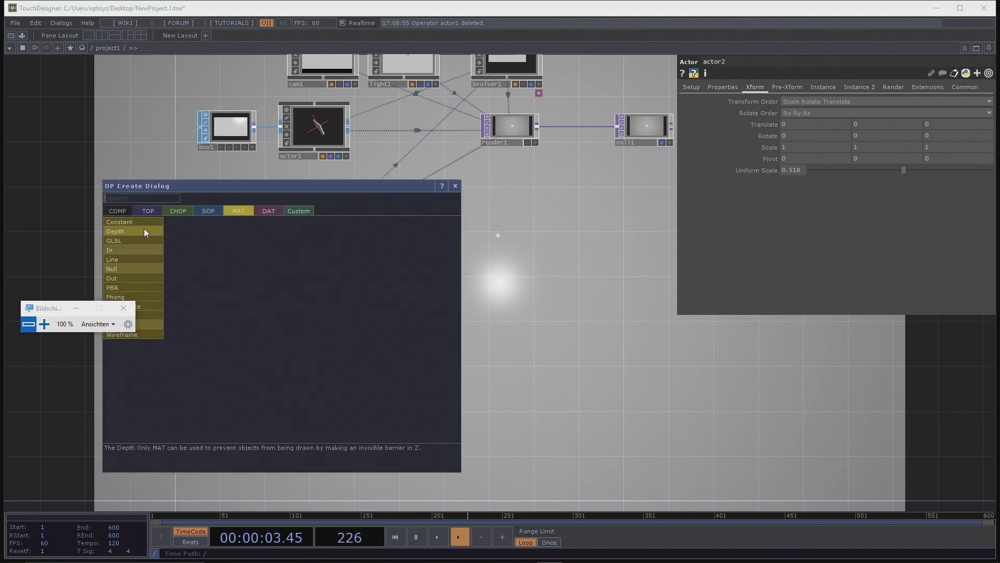
click(148, 295)
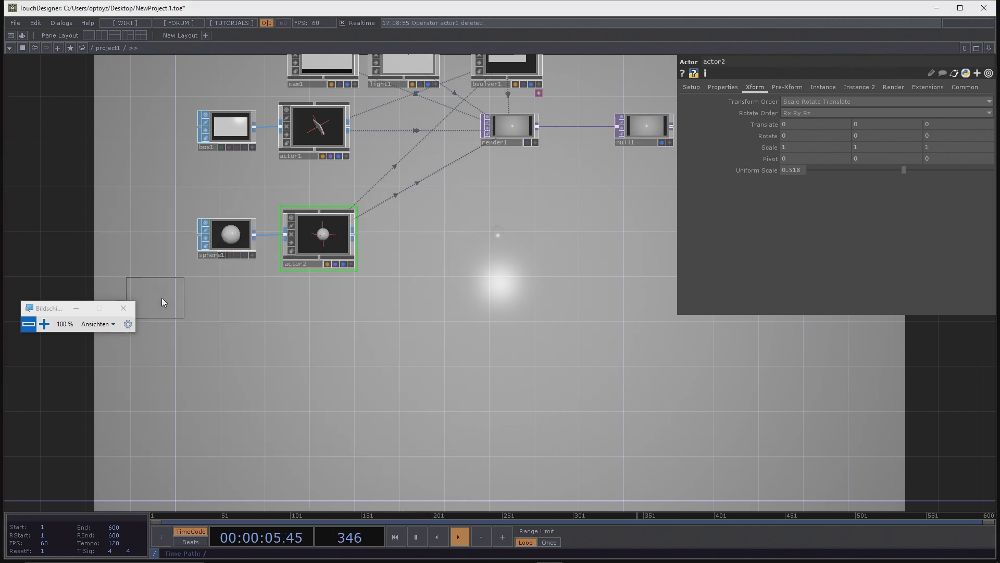
click(317, 302)
drag(306, 353, 439, 314)
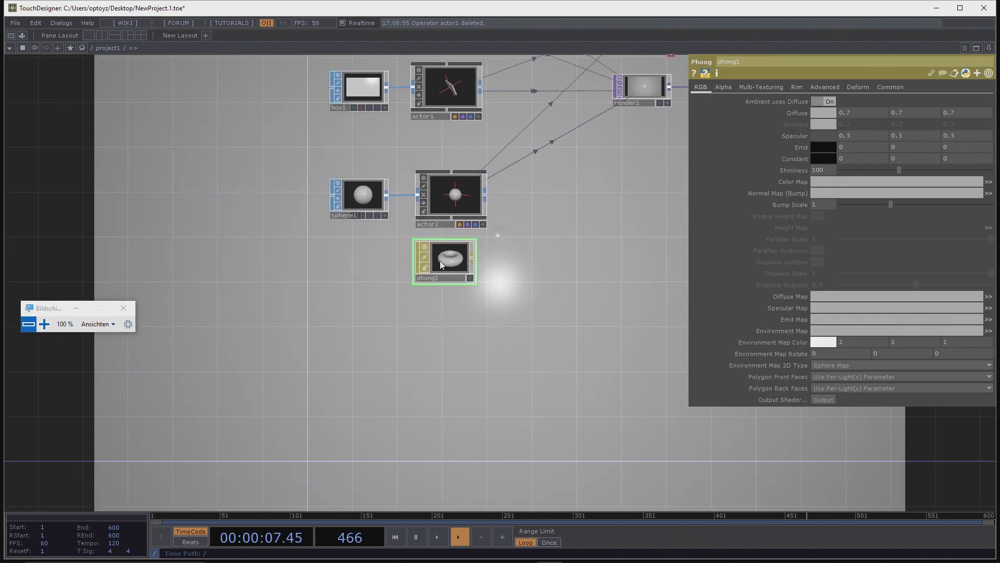
drag(447, 259, 452, 254)
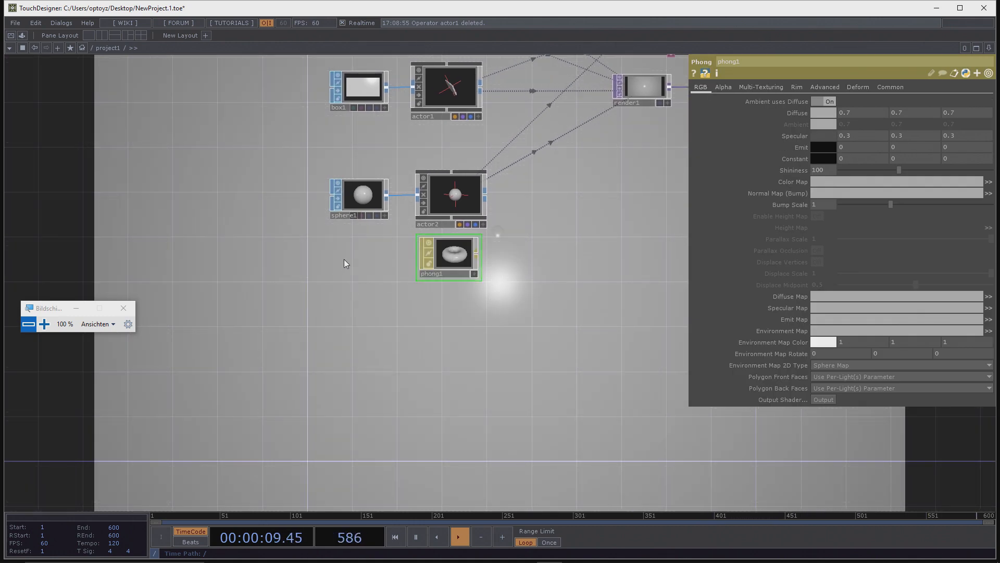
Step: Create a Ramp TOP to the left of phong1, slightly below sphere1
key(Tab)
text(ra)
click(206, 143)
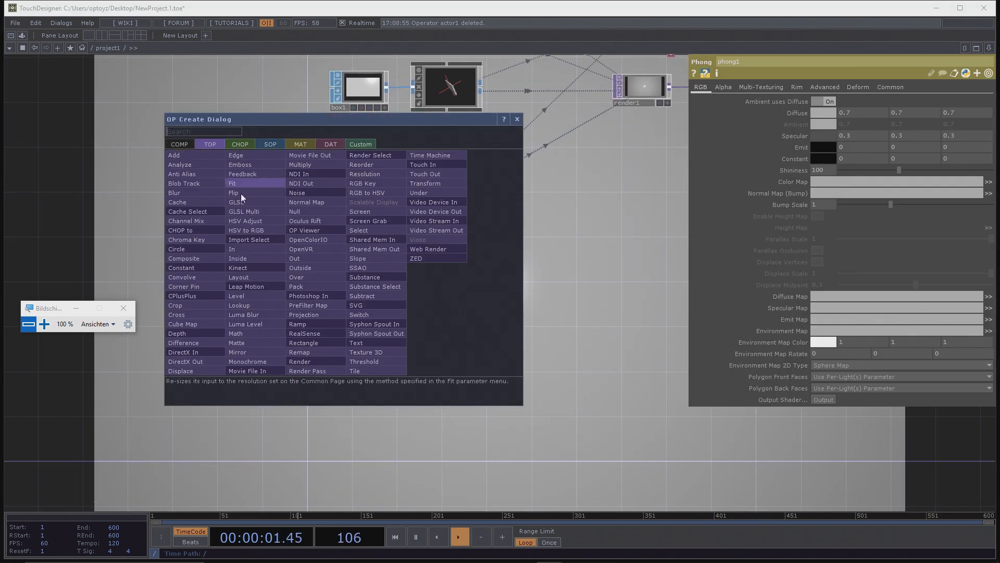
click(316, 324)
click(273, 255)
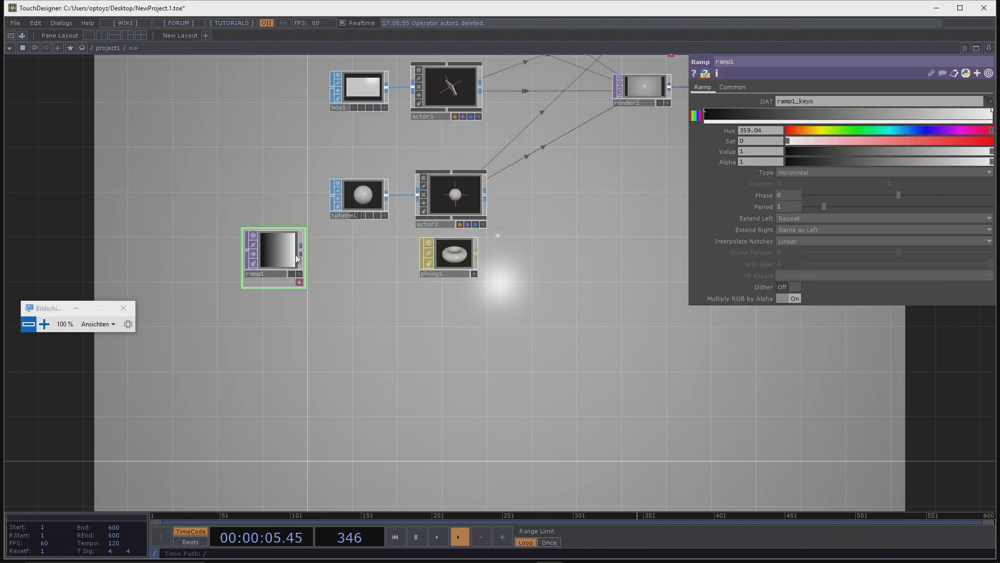
Step: Append a Null TOP to the output of ramp1, placed between ramp1 and phong1
key(Tab)
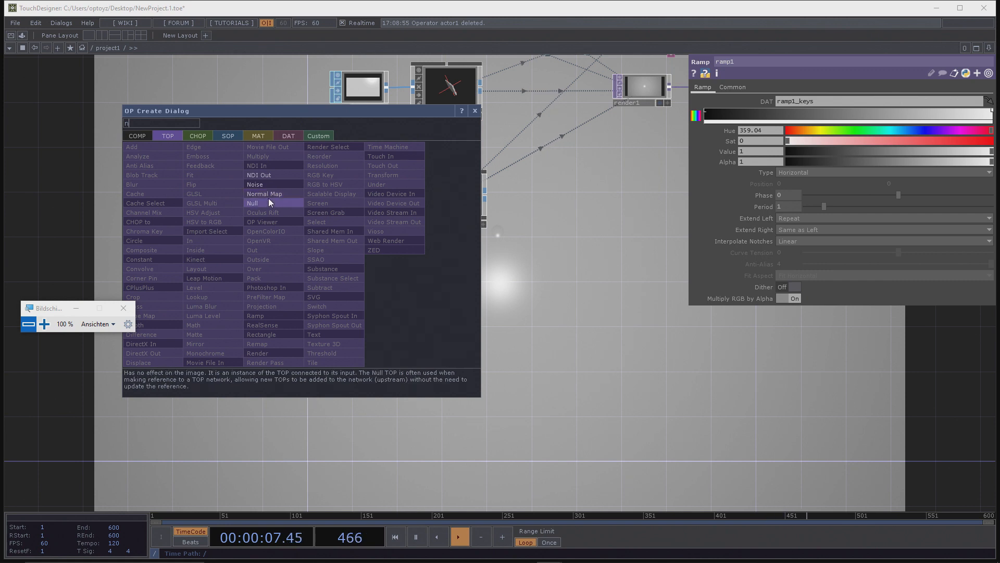
click(267, 202)
click(365, 253)
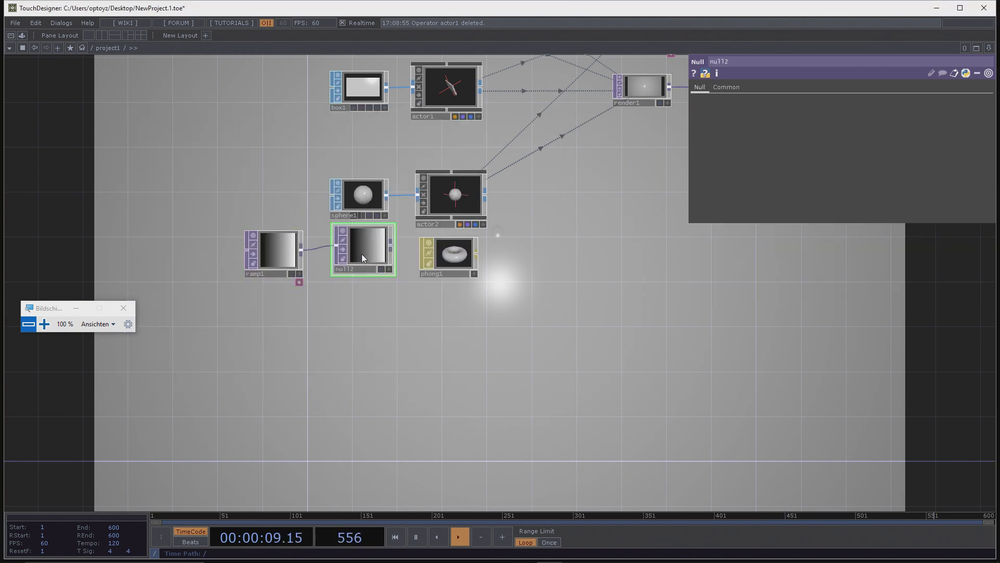
Step: Set ramp1's notch interpolation to Step and move its white key to about the middle of the ramp
click(287, 256)
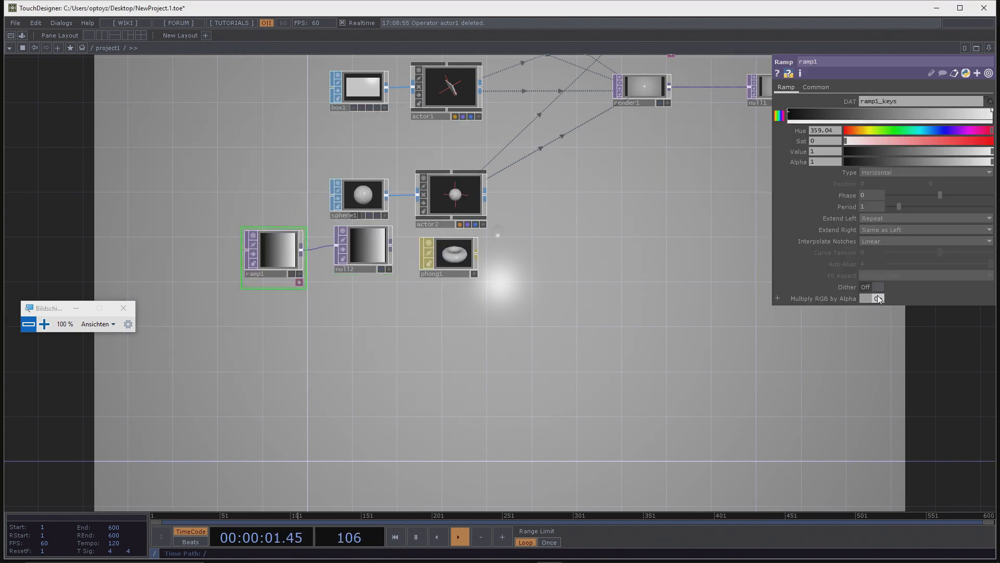
click(876, 173)
click(875, 175)
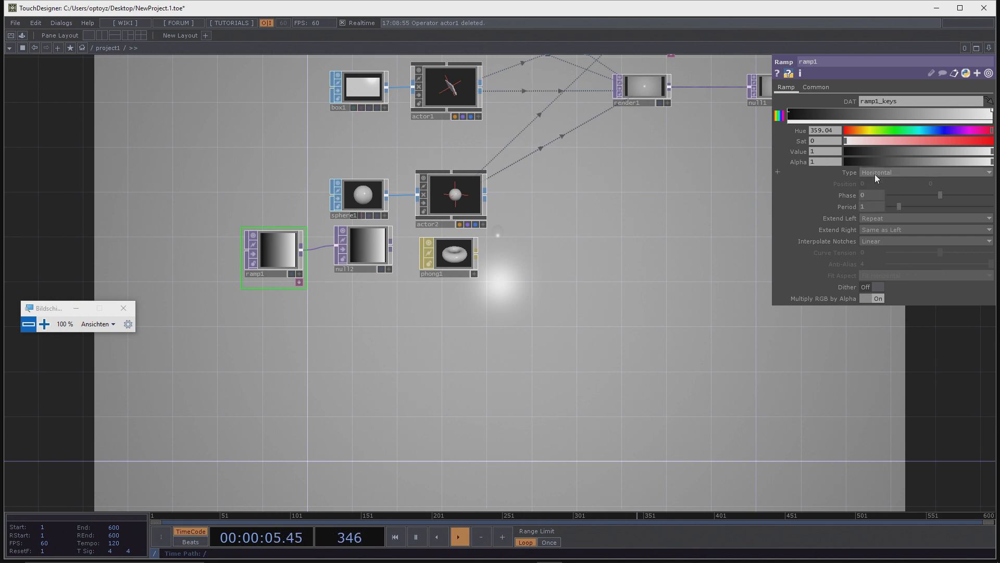
click(876, 241)
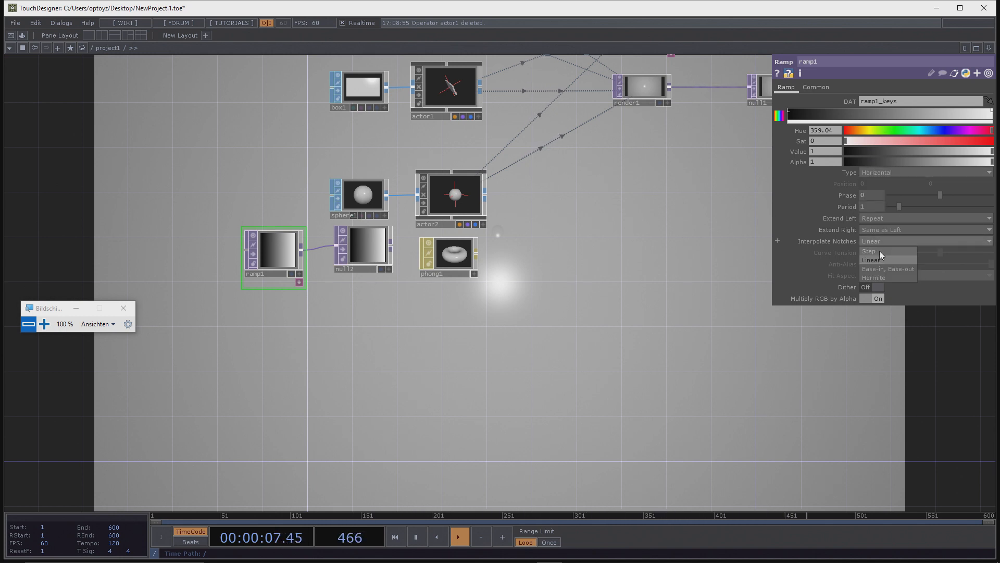
click(879, 252)
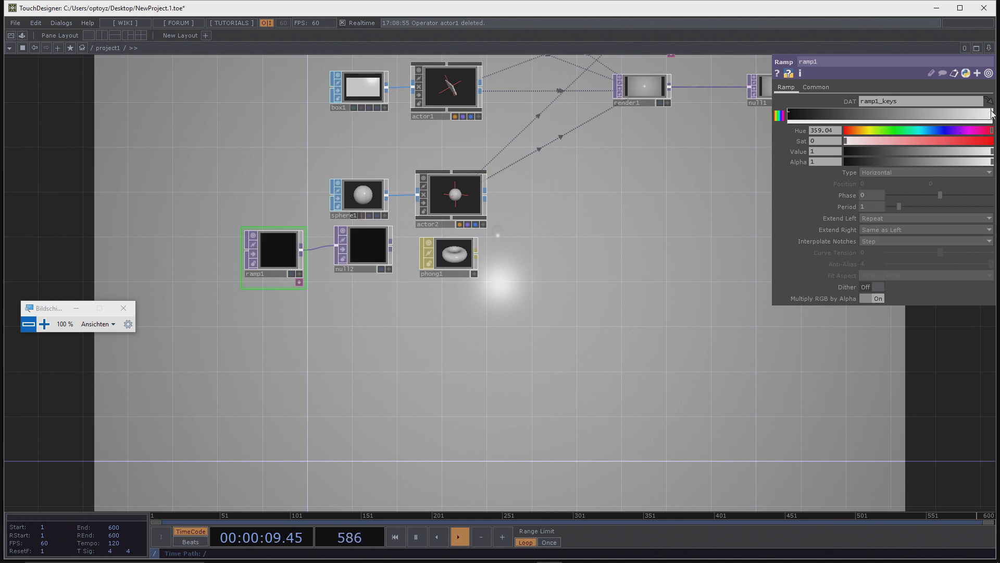
drag(993, 113, 895, 114)
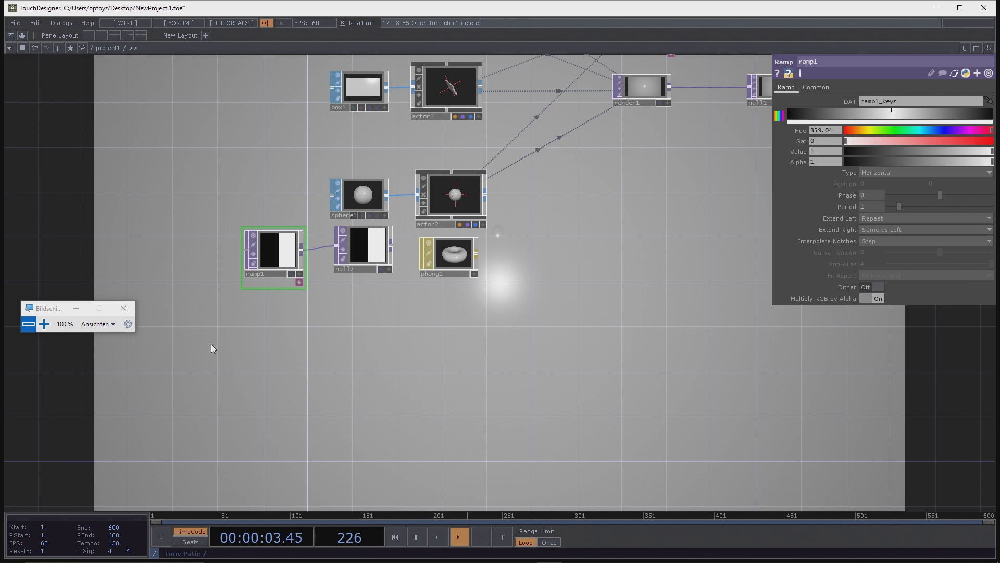
Step: Align null2 with ramp1 and assign null2 as the Color Map of phong1
mouse_move(370, 244)
mouse_down()
mouse_move(392, 288)
mouse_move(380, 249)
mouse_up()
click(449, 254)
drag(328, 278, 894, 186)
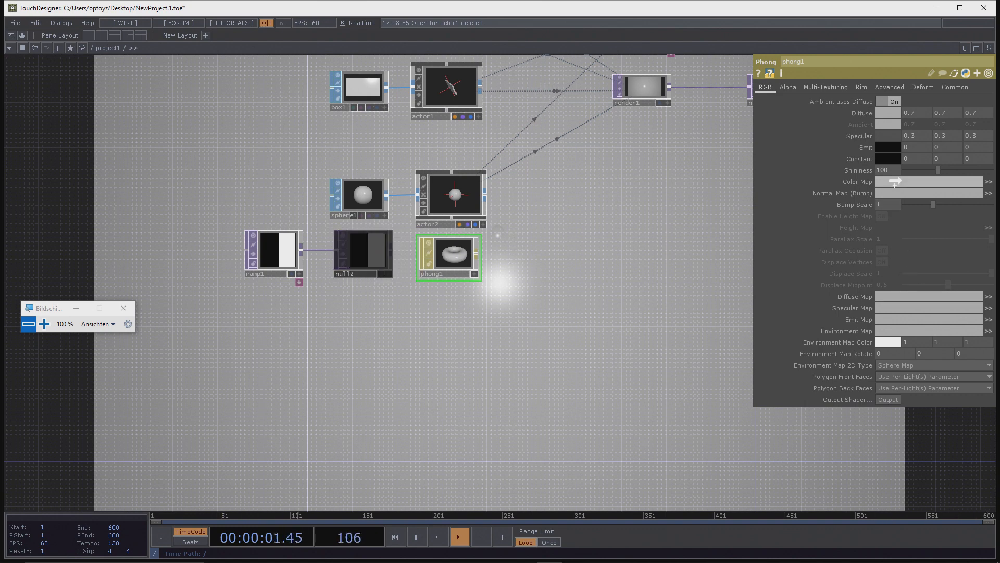
Step: Assign phong1 as the Material parameter of actor2
drag(492, 333, 434, 313)
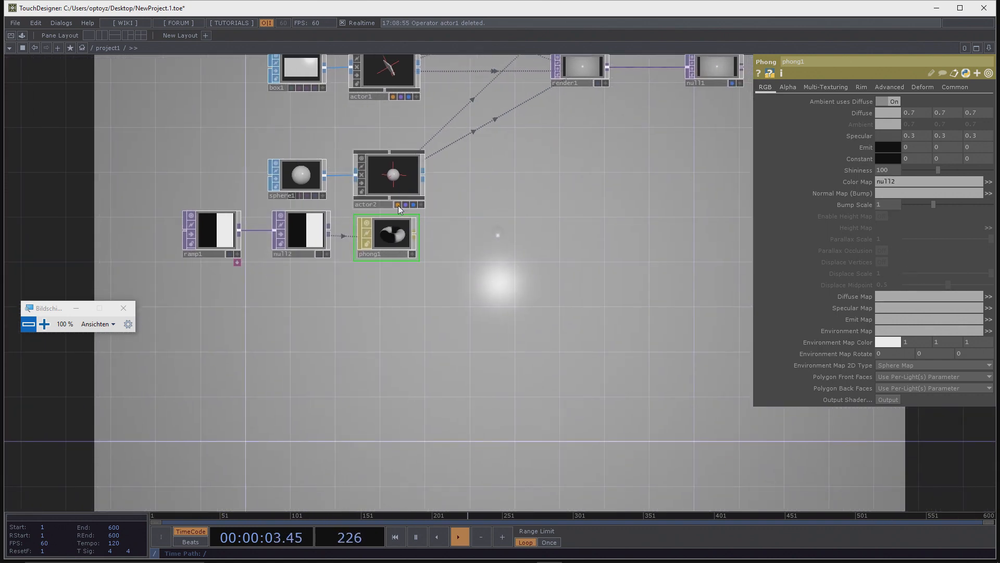
scroll(401, 208, up, 3)
drag(388, 242, 391, 166)
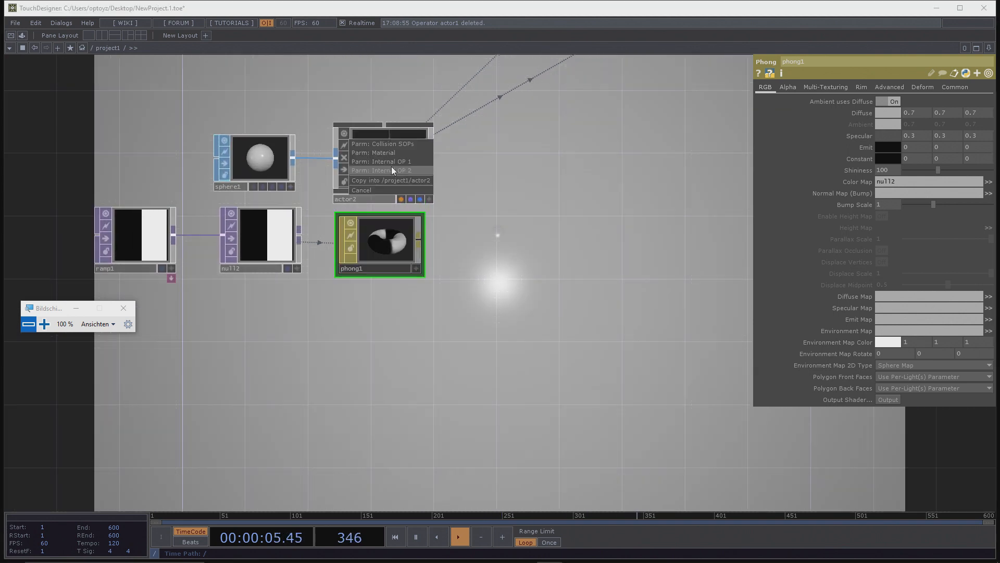
click(392, 151)
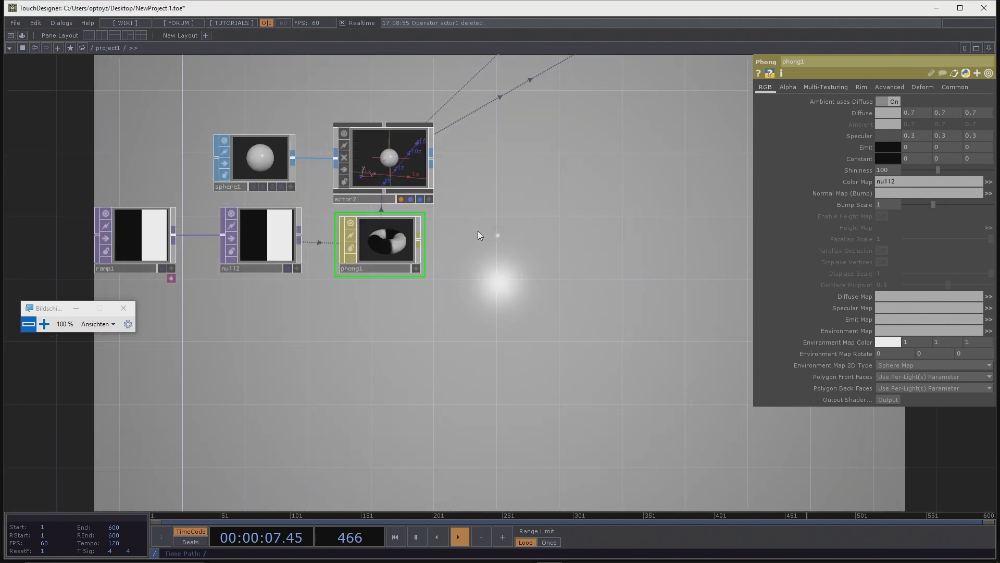
drag(478, 230, 470, 260)
drag(457, 206, 371, 281)
Step: Reinitialize the simulation and collision shapes in bsolver1 and inspect the material on actor2
scroll(384, 211, up, 3)
scroll(370, 299, down, 4)
scroll(369, 299, down, 3)
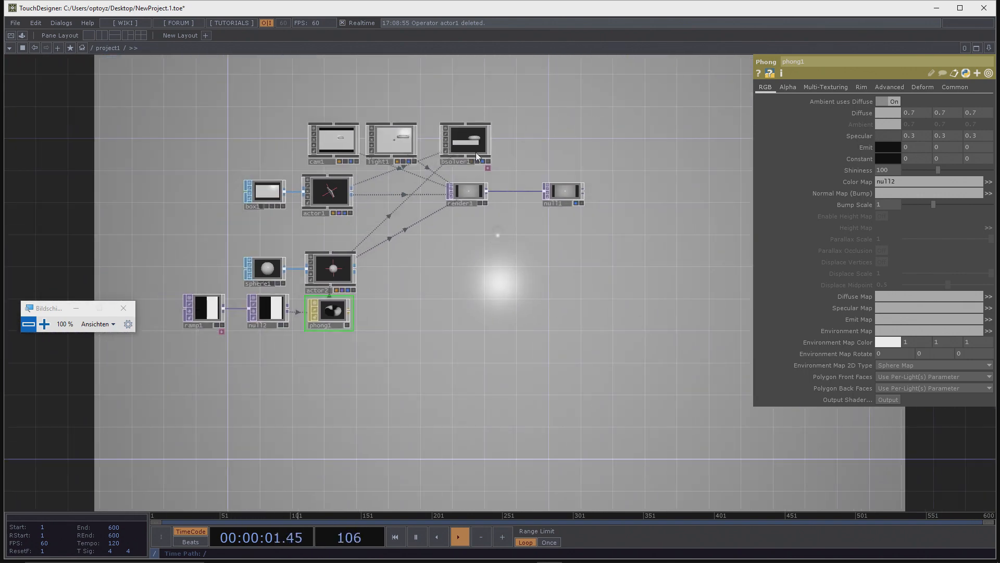
click(469, 146)
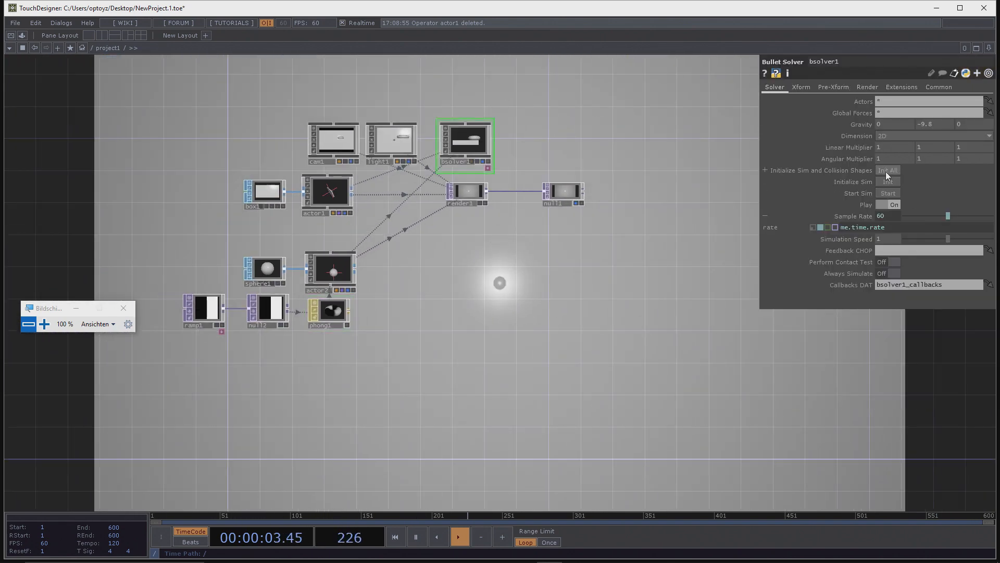
scroll(275, 273, up, 5)
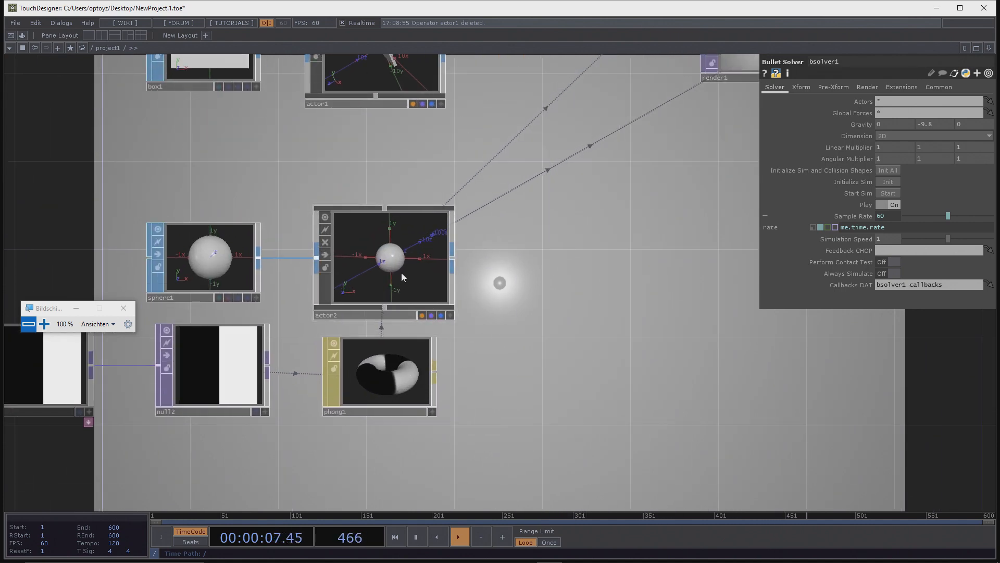
scroll(426, 286, down, 2)
scroll(426, 286, down, 3)
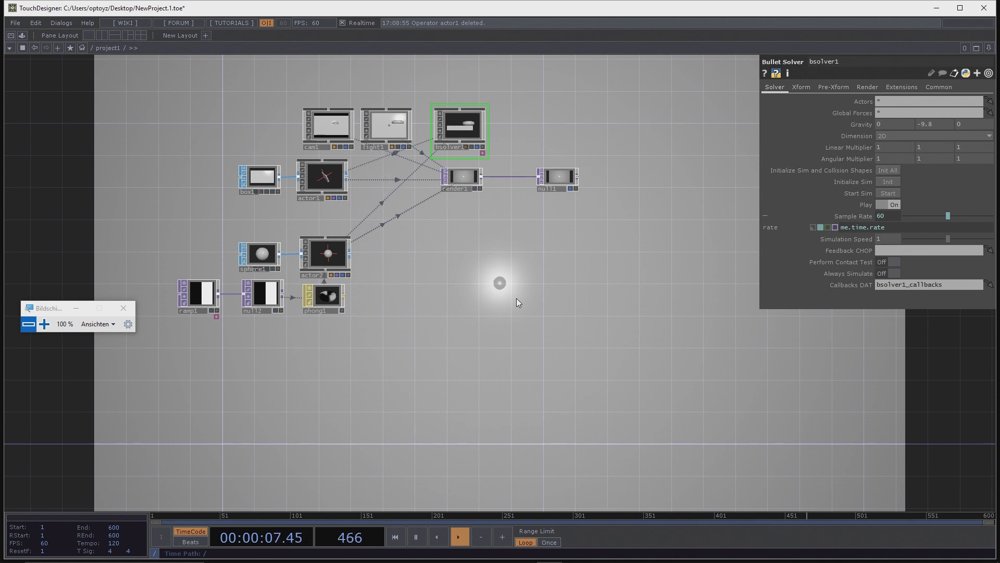
Step: Nudge ramp1's white key slightly past the middle and set the ramp type to Vertical
click(206, 301)
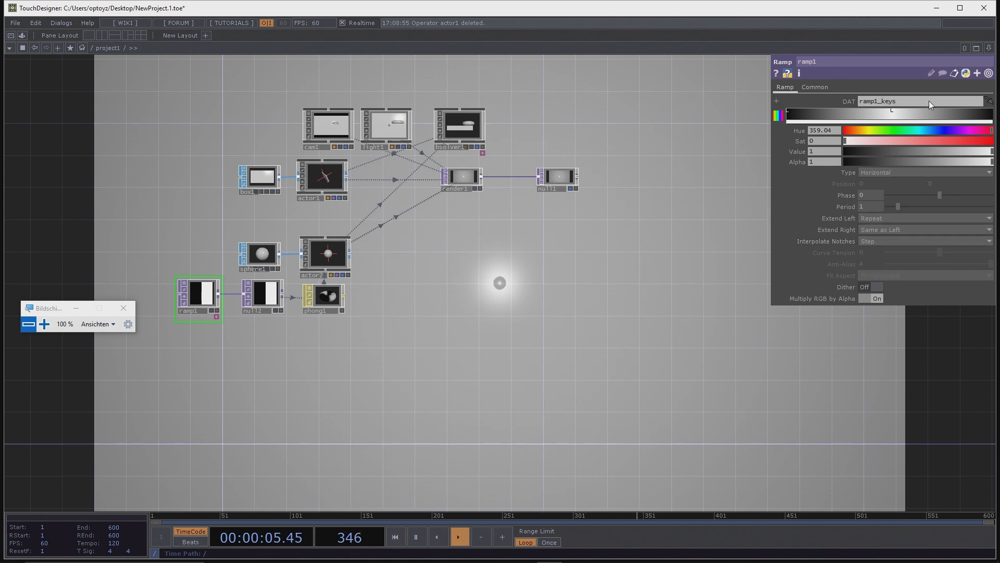
mouse_move(892, 112)
mouse_down()
mouse_move(963, 118)
mouse_move(901, 123)
mouse_up()
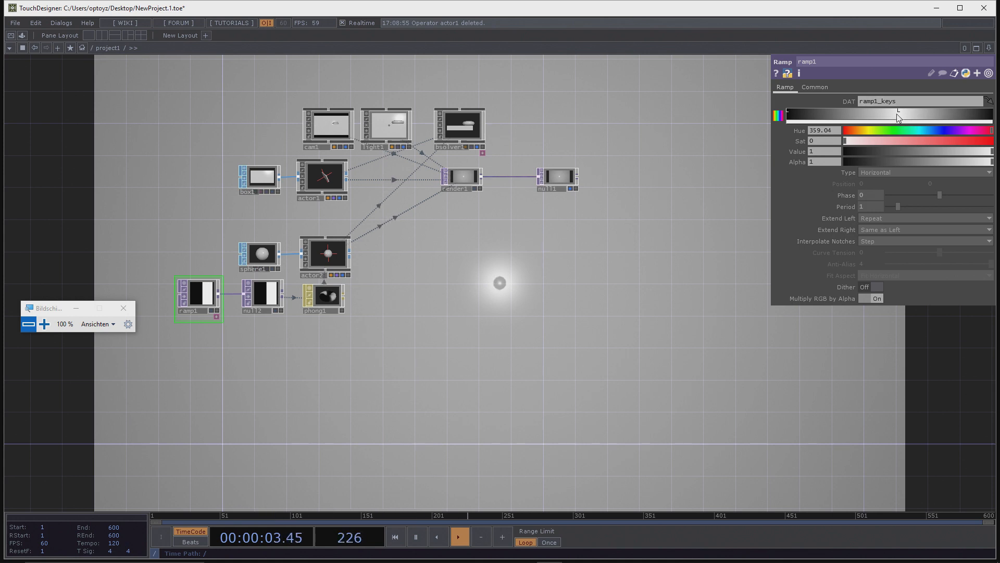
drag(899, 110, 897, 110)
click(912, 173)
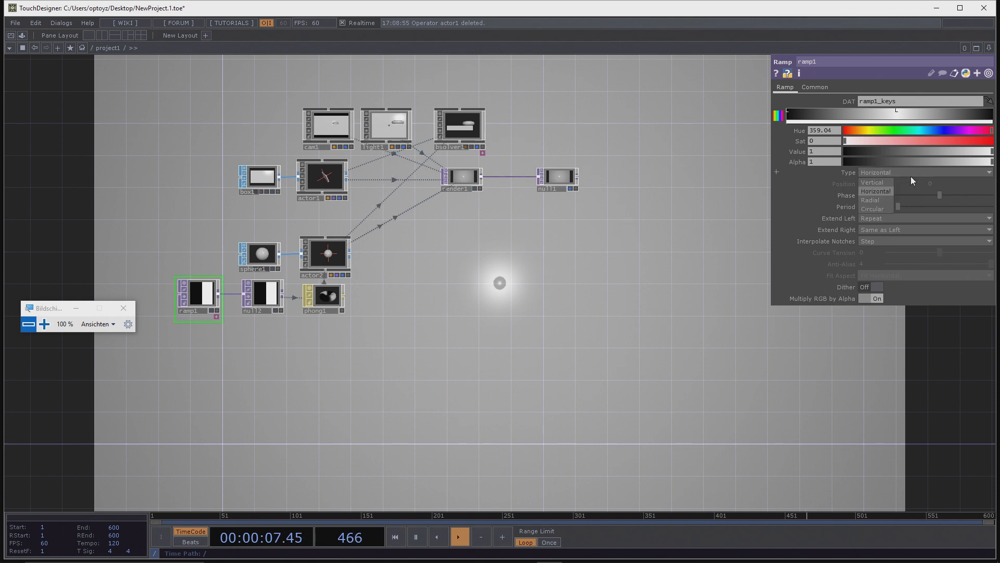
click(877, 185)
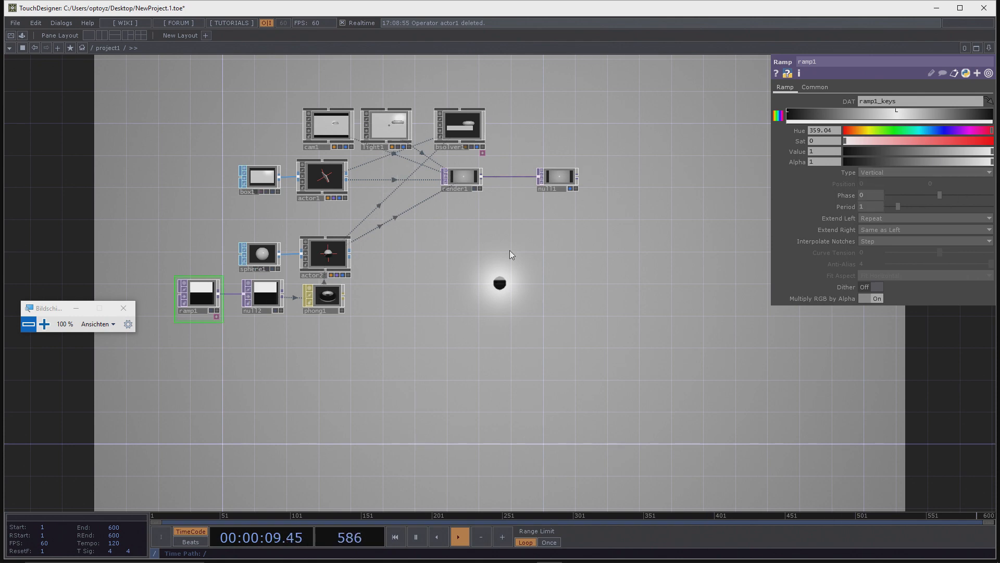
Step: Set actor2's uniform scale to 1
scroll(292, 286, up, 5)
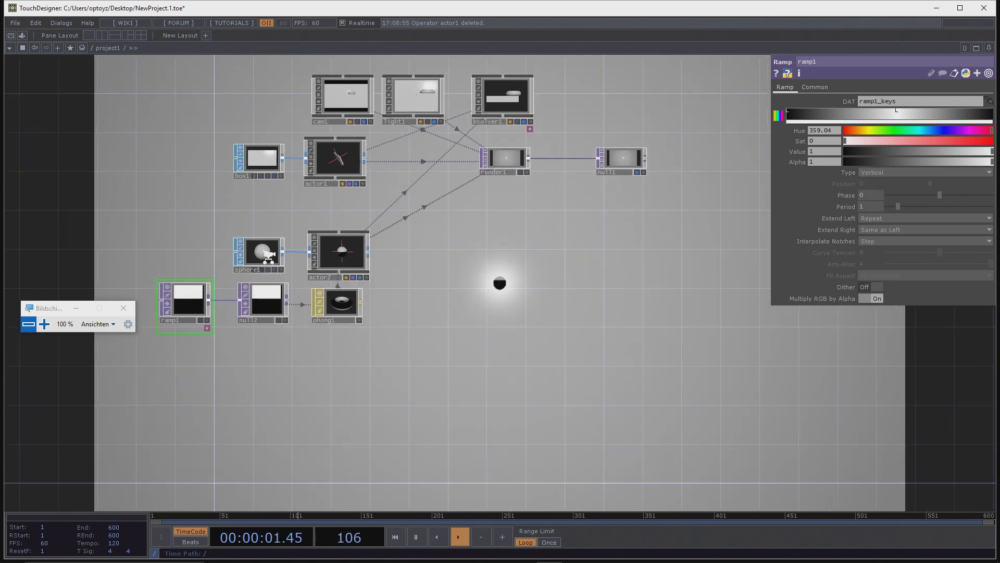
drag(452, 311, 409, 280)
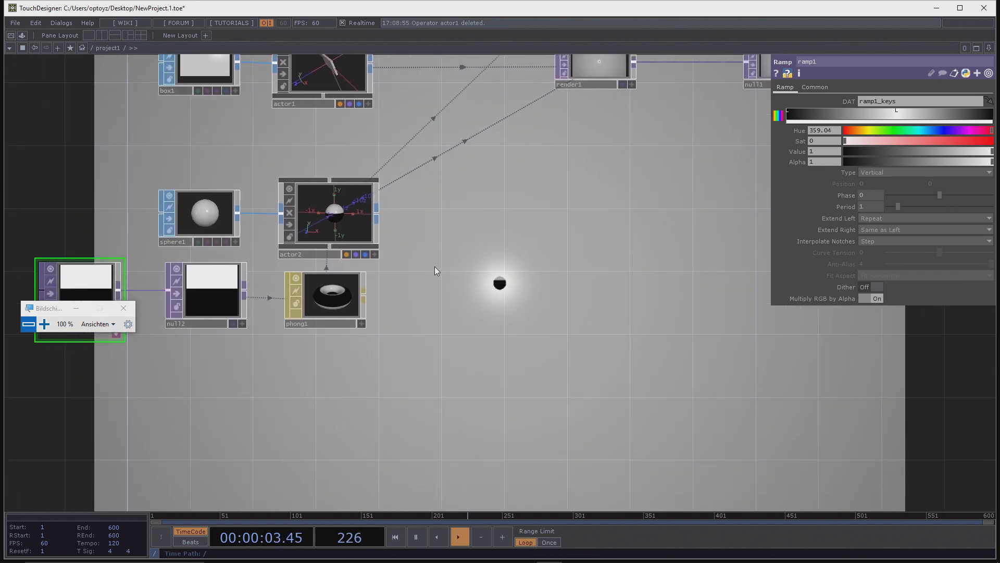
scroll(417, 278, down, 3)
click(361, 242)
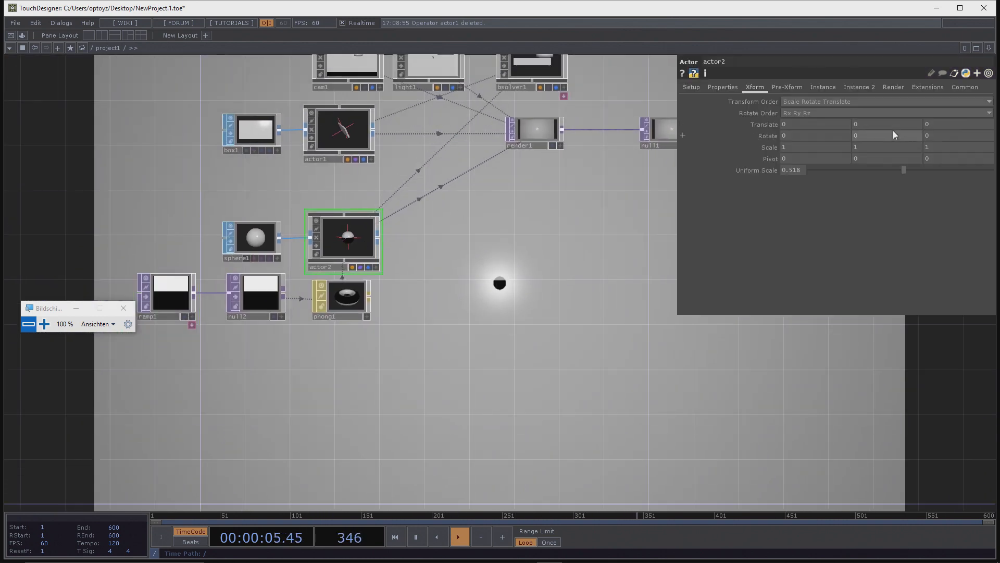
click(795, 173)
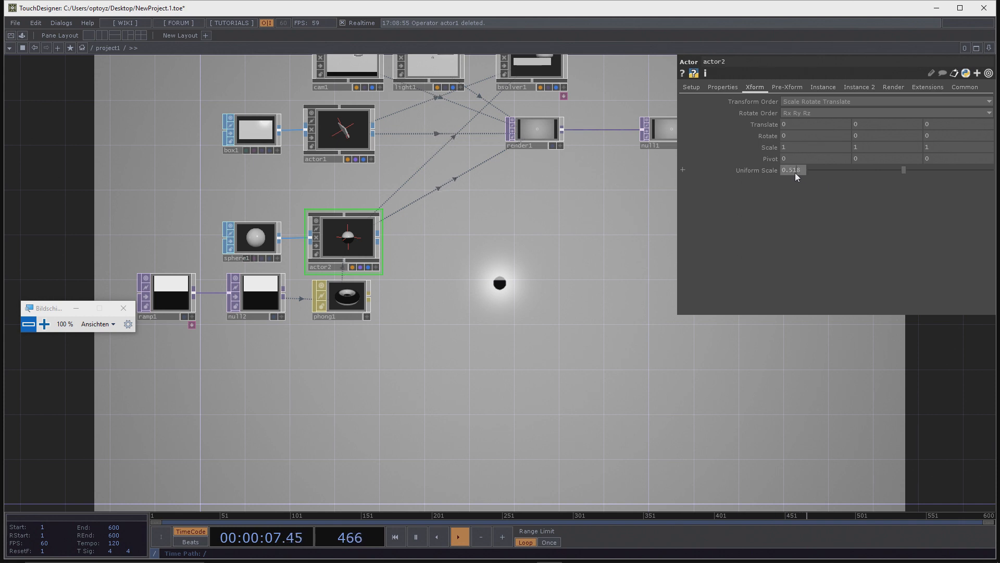
text(1)
key(Return)
Step: Set sphere1's radius to 0.6 on all three axes
click(246, 242)
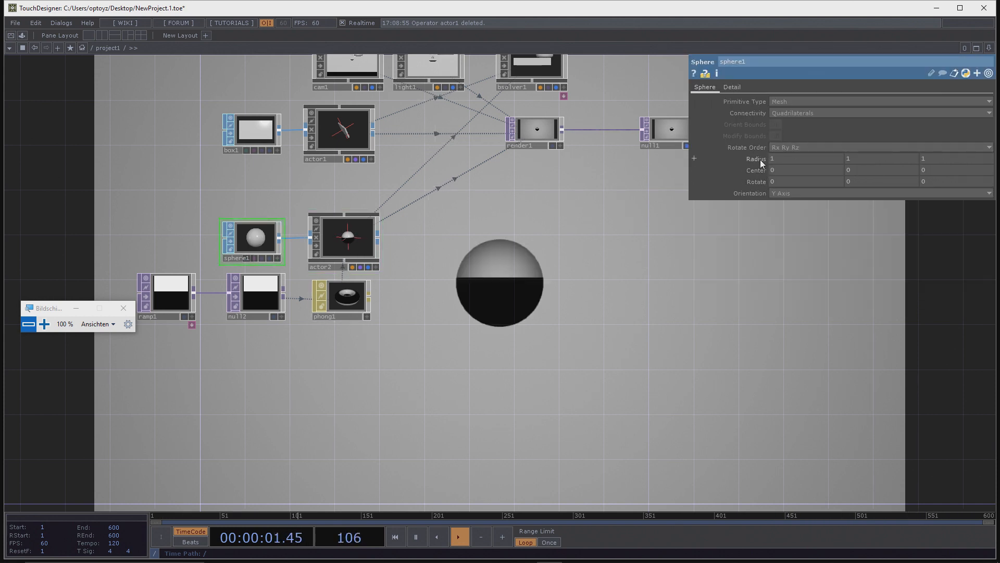
mouse_move(760, 160)
middle_down()
mouse_move(716, 161)
mouse_move(766, 161)
mouse_move(729, 161)
mouse_move(748, 173)
middle_up()
drag(611, 300, 589, 310)
Step: Look inside actor2 to check the display and render flags of out1, and return to the project network
middle_drag(327, 246, 500, 342)
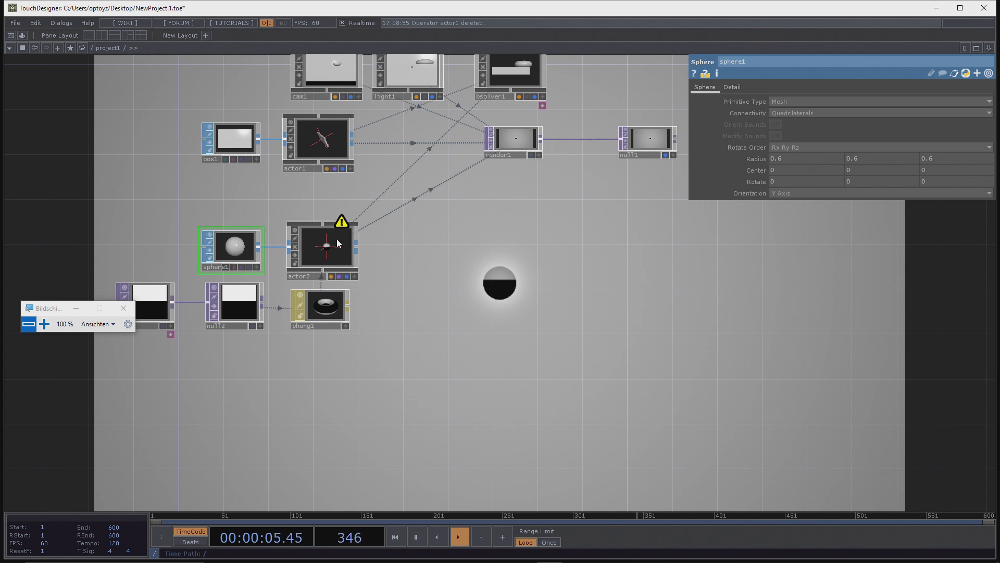
scroll(336, 238, up, 10)
scroll(356, 279, up, 2)
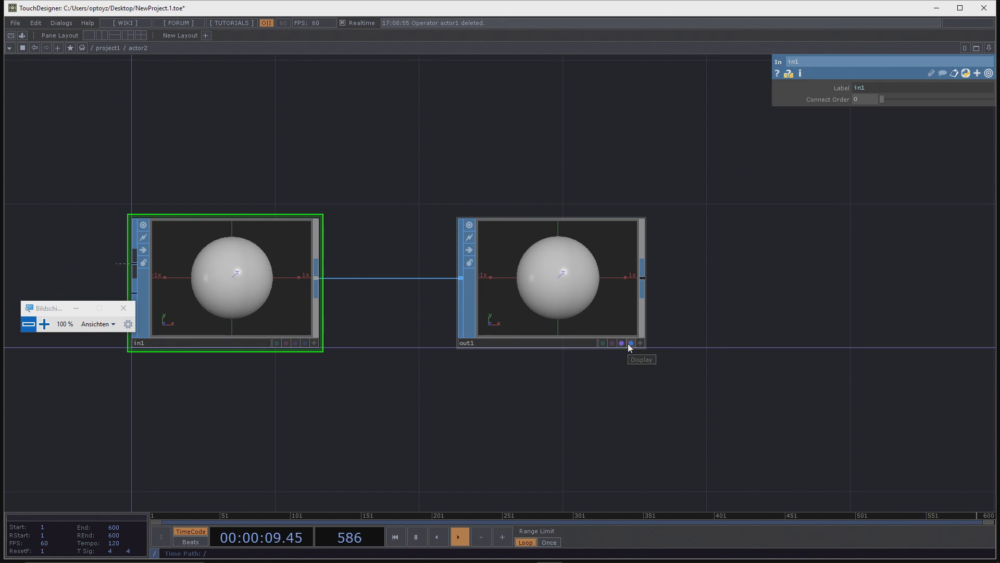
scroll(621, 313, down, 5)
scroll(553, 335, down, 8)
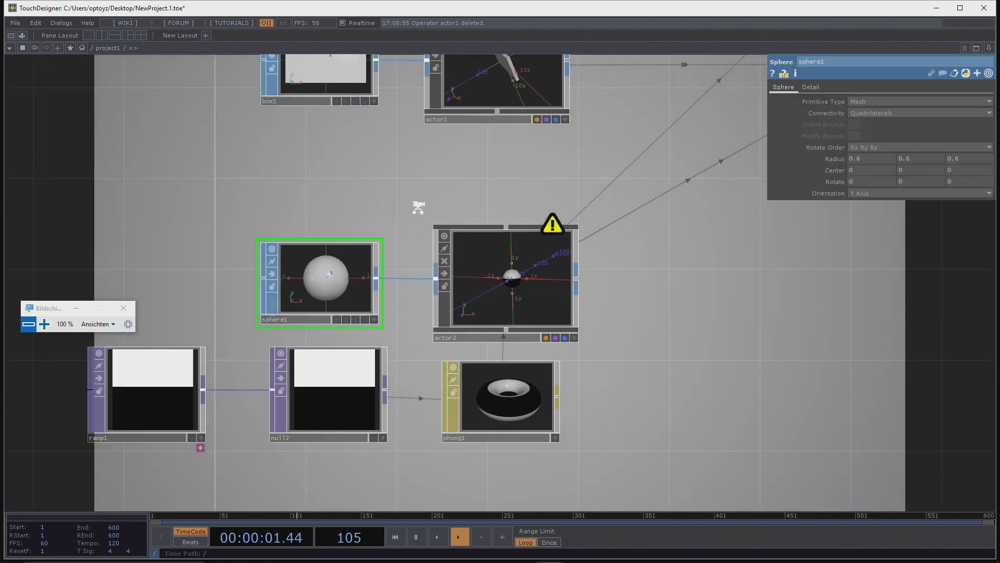
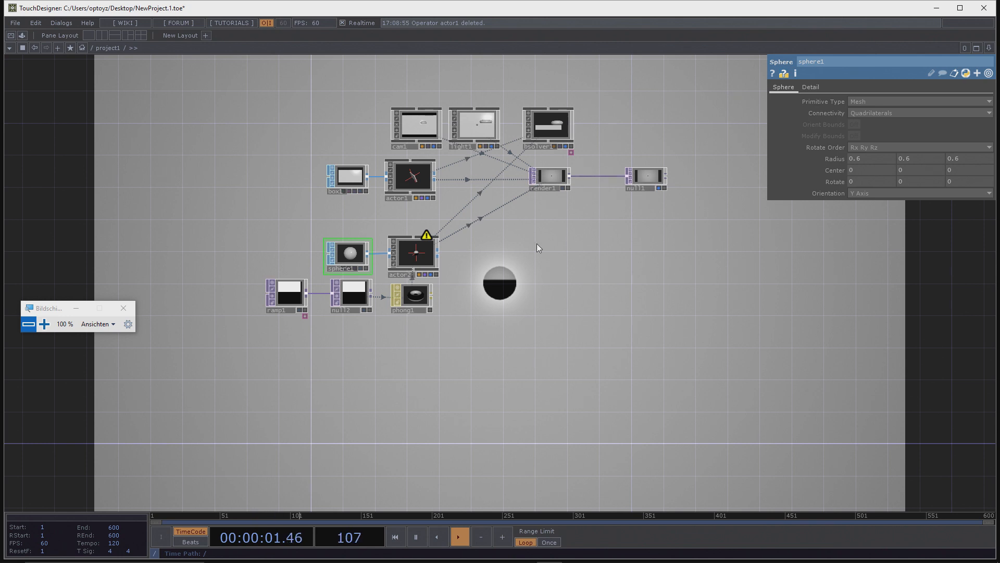
Step: Inspect the warning on actor2 and reinitialize bsolver1's simulation and collision shapes
drag(467, 248, 483, 241)
middle_click(440, 250)
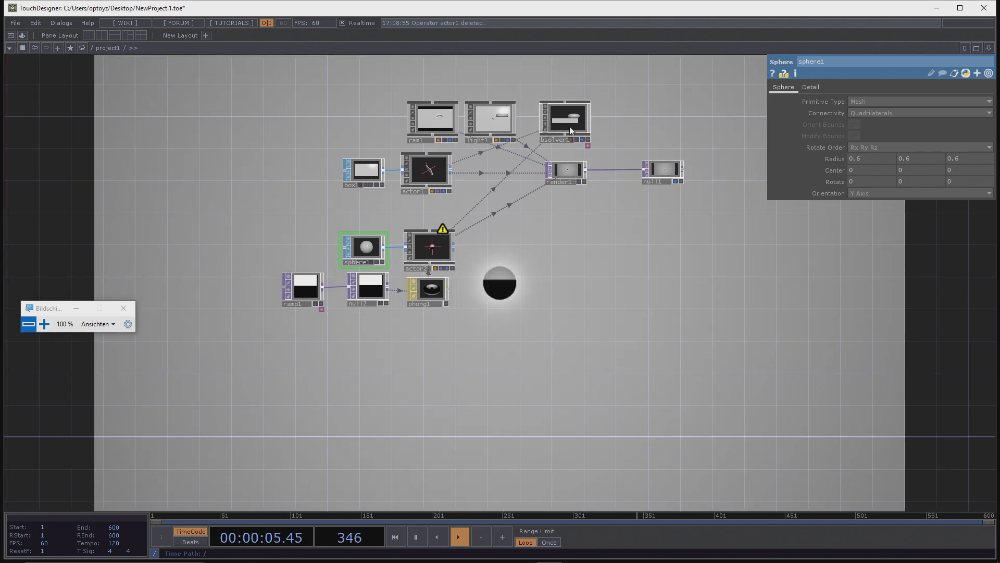
click(570, 128)
click(890, 171)
drag(575, 278, 552, 289)
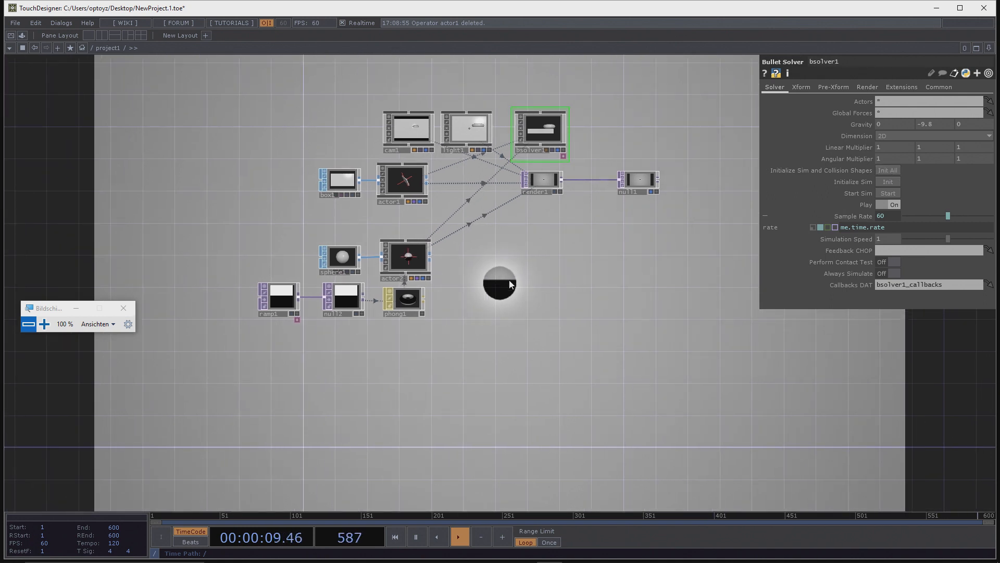
drag(518, 269, 506, 269)
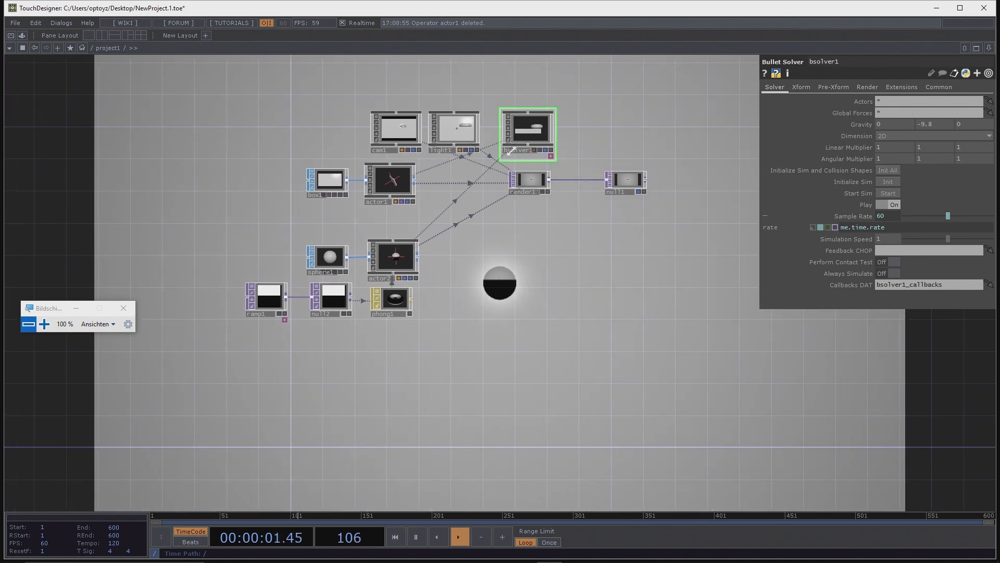
Step: Review actor2's setup parameters and compare them with the solver settings of bsolver1
click(399, 266)
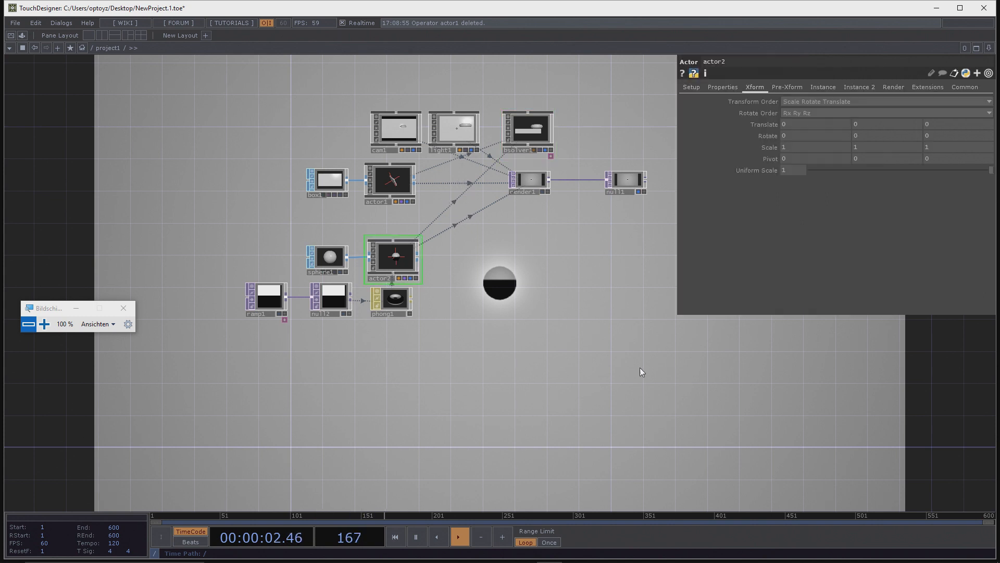
click(692, 87)
drag(658, 273, 598, 280)
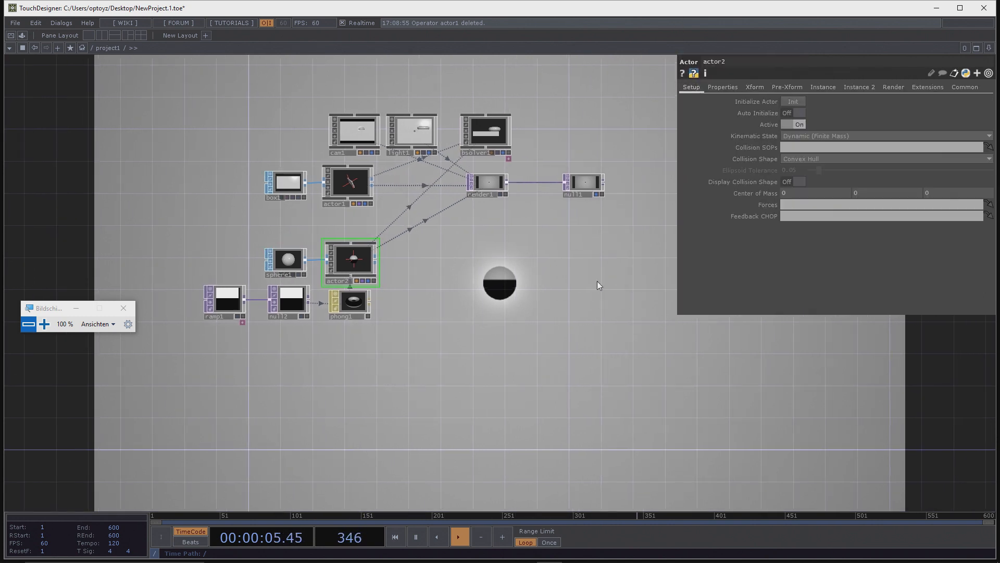
click(492, 140)
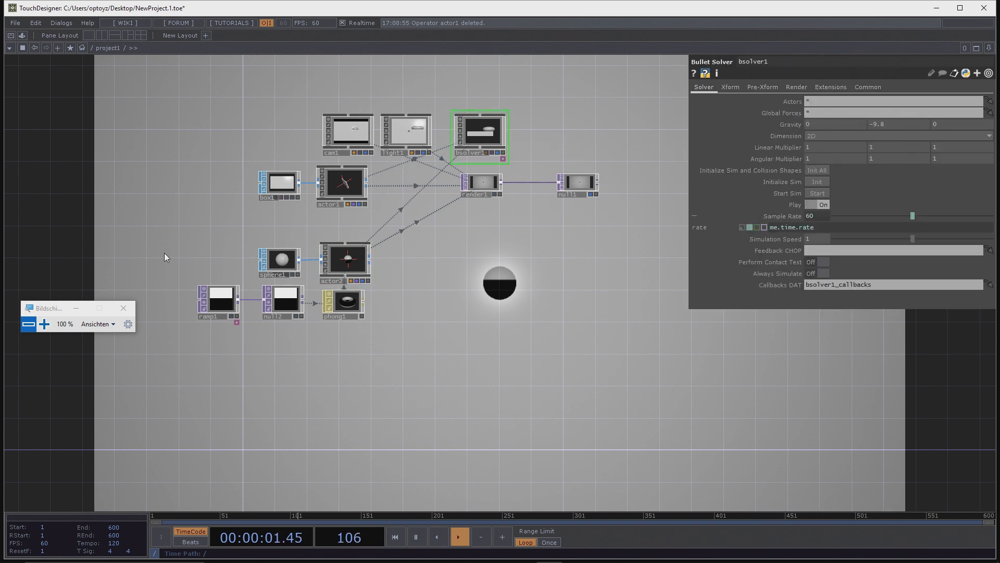
click(335, 261)
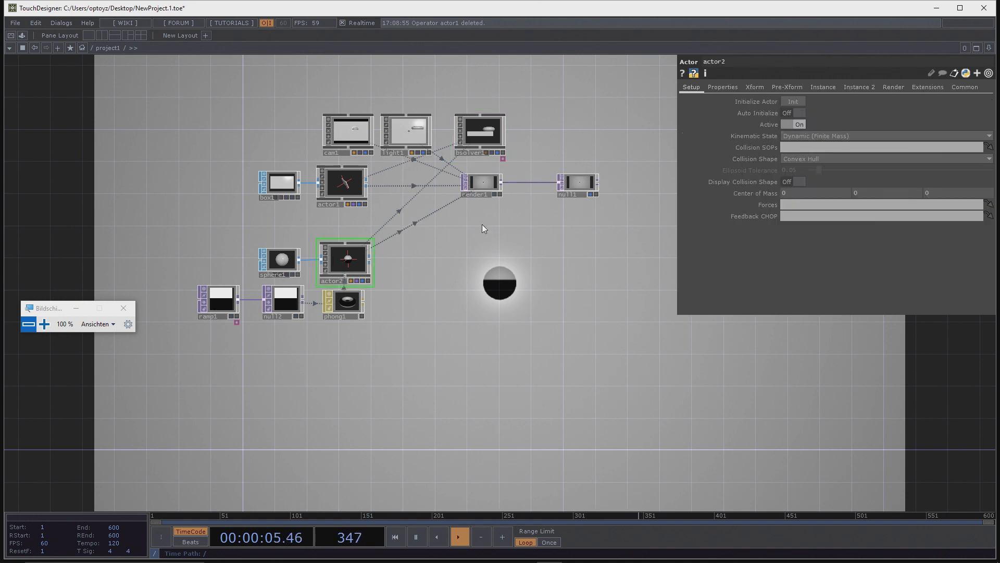
Step: Run the simulation from bsolver1 and reset it together with all collision shapes
click(486, 139)
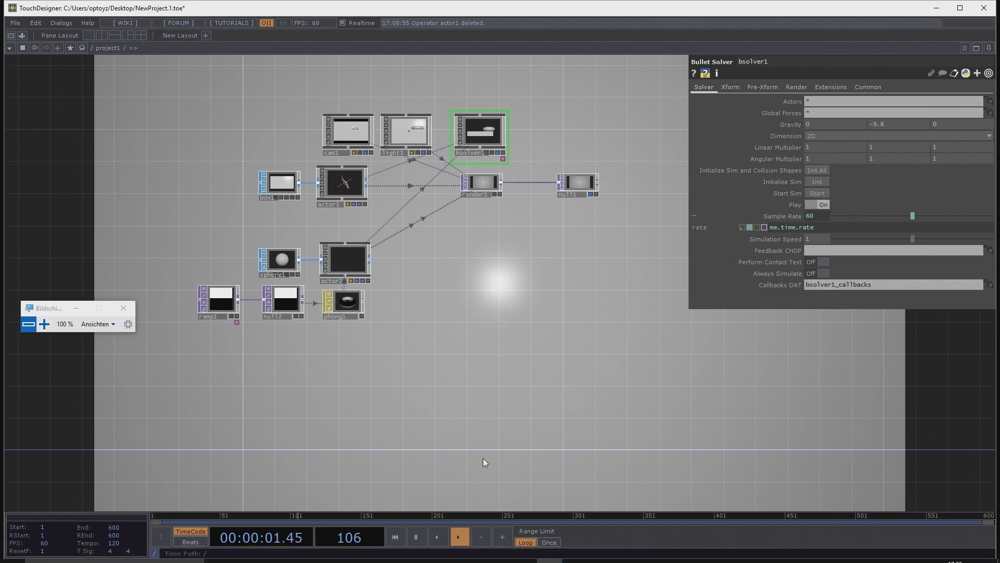
click(812, 170)
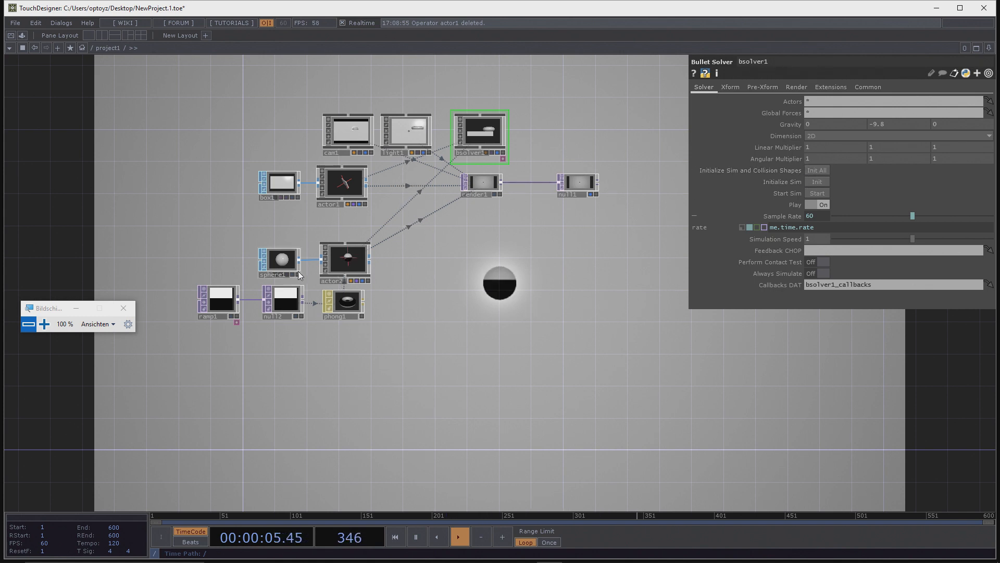
Step: Set sphere1's radius to 1 on all three axes
click(343, 266)
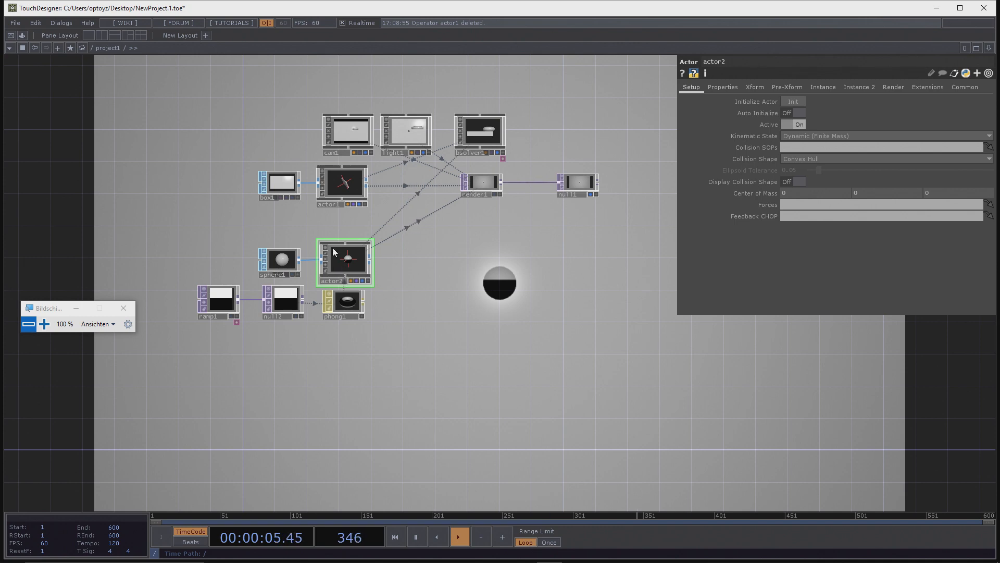
scroll(201, 270, up, 5)
click(458, 249)
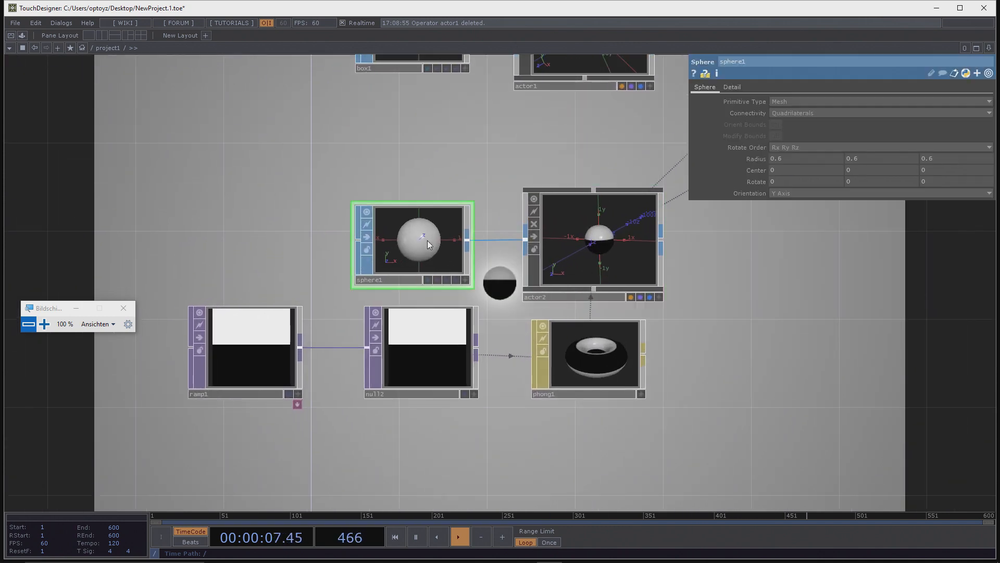
click(805, 162)
text(1)
click(856, 155)
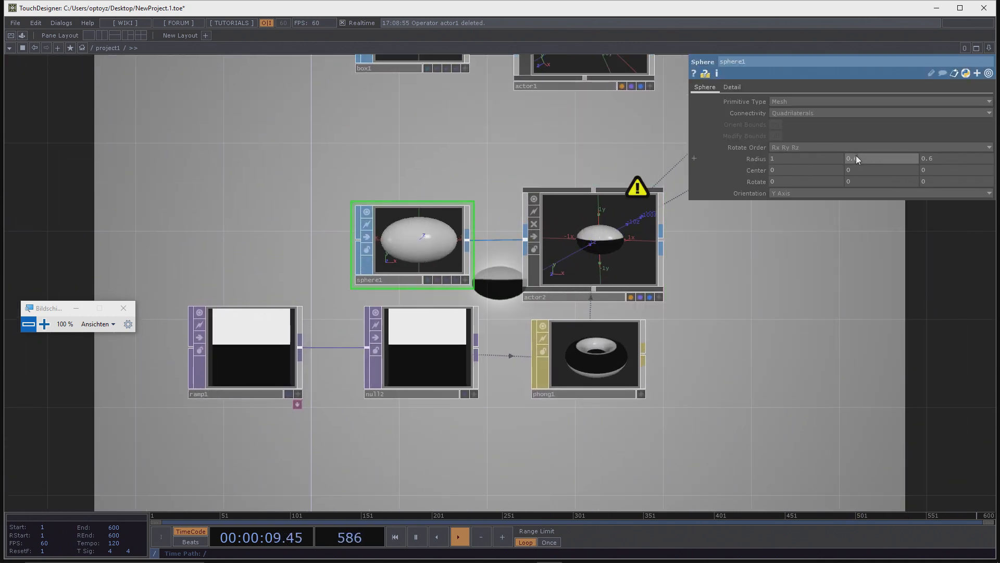
text(1)
click(943, 158)
text(1)
key(Return)
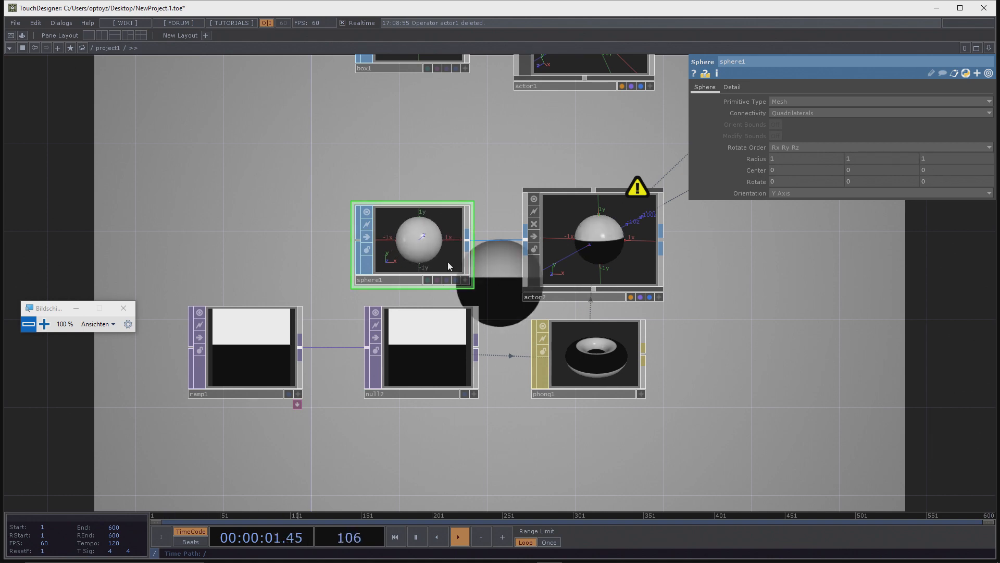
Step: Insert a Transform SOP between sphere1 and actor2 and set its uniform scale to 0.15
drag(414, 247, 214, 244)
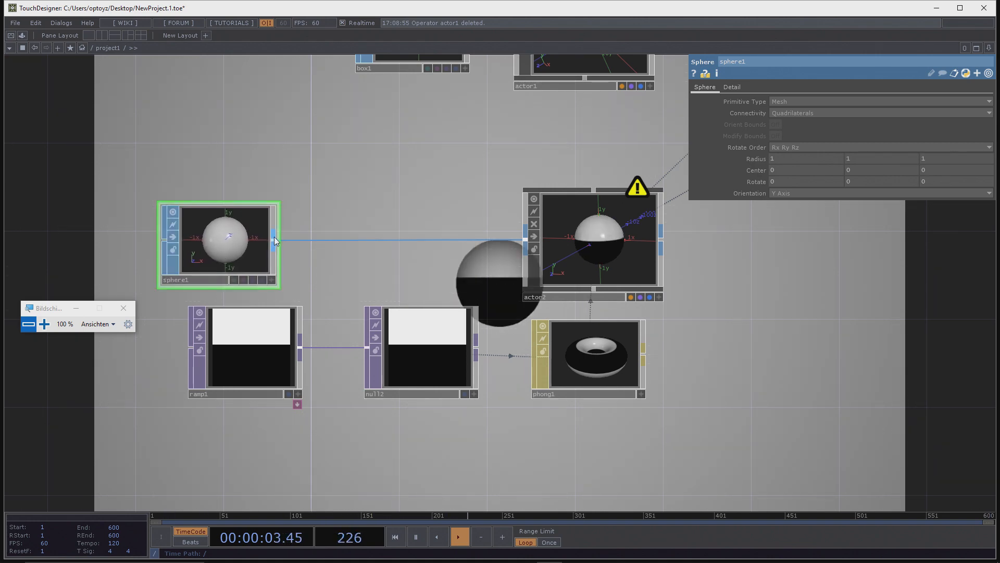
right_click(274, 238)
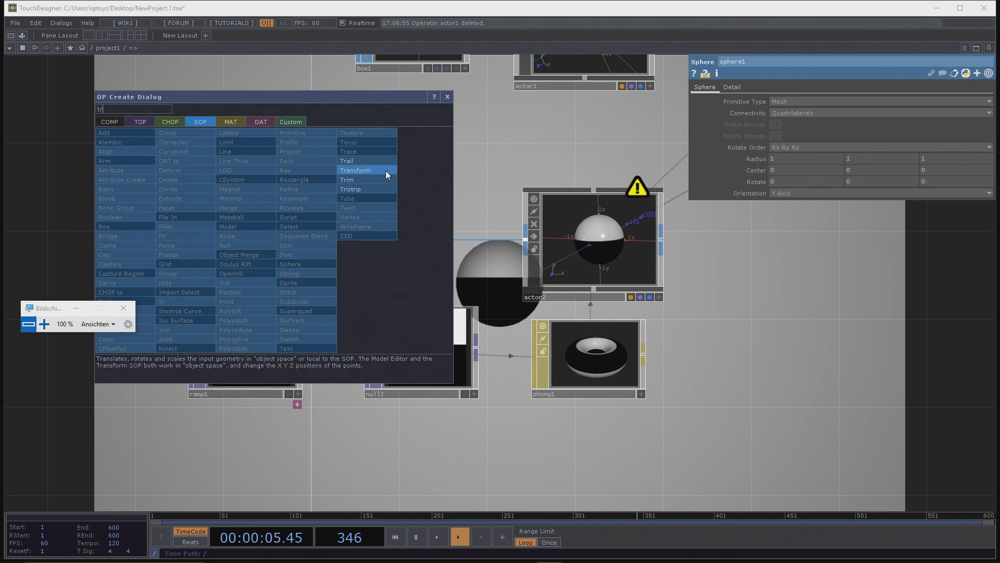
click(385, 170)
click(409, 239)
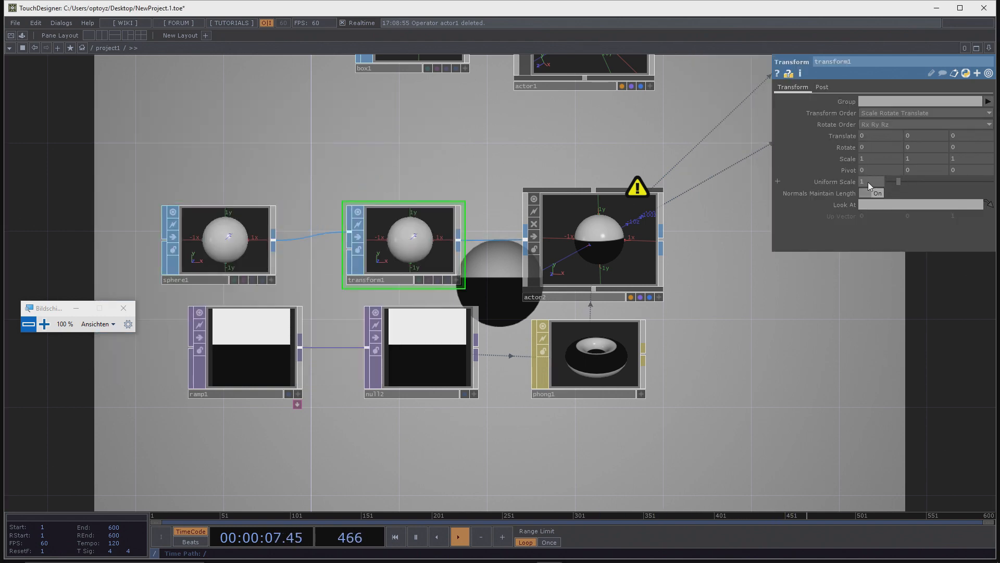
text(0.15)
key(Return)
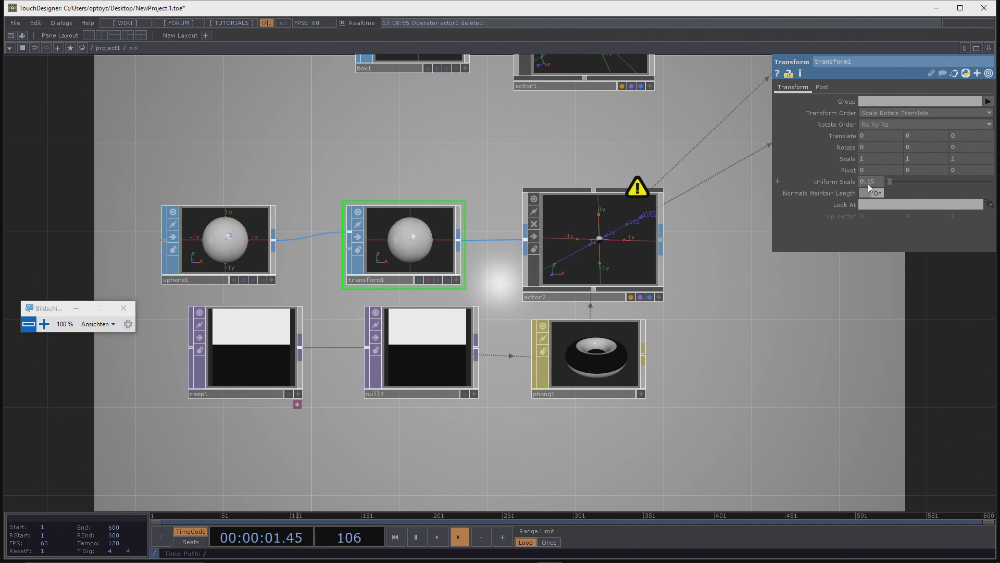
Step: Reinitialize bsolver1's simulation and collision shapes for the scaled-down sphere
drag(584, 390, 267, 311)
drag(448, 257, 351, 513)
scroll(292, 378, down, 3)
click(455, 211)
scroll(452, 213, up, 3)
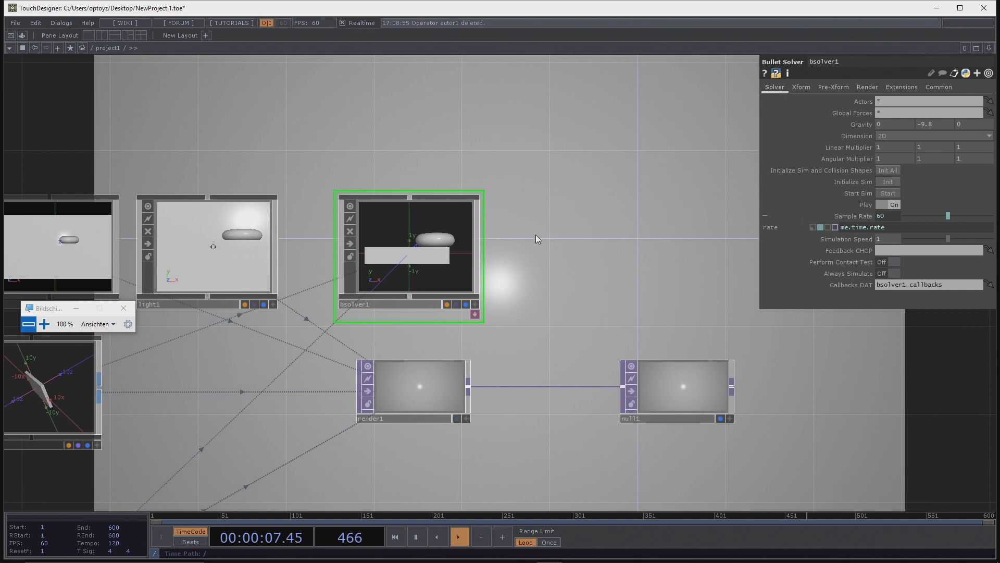
scroll(536, 234, down, 3)
drag(494, 369, 588, 309)
Step: Delete transform1 and set sphere1's radius to 0.8 on all three axes
right_click(344, 311)
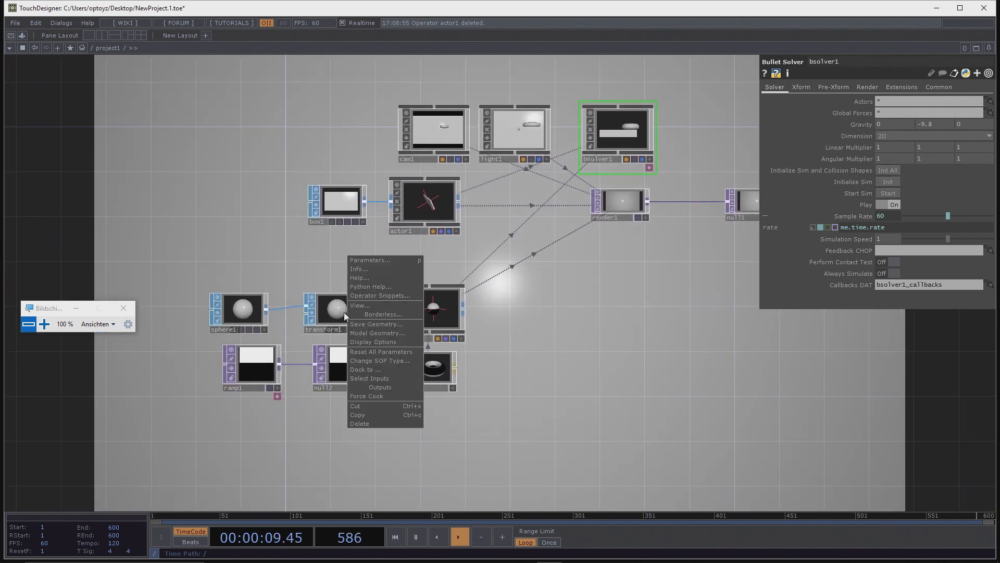
click(391, 425)
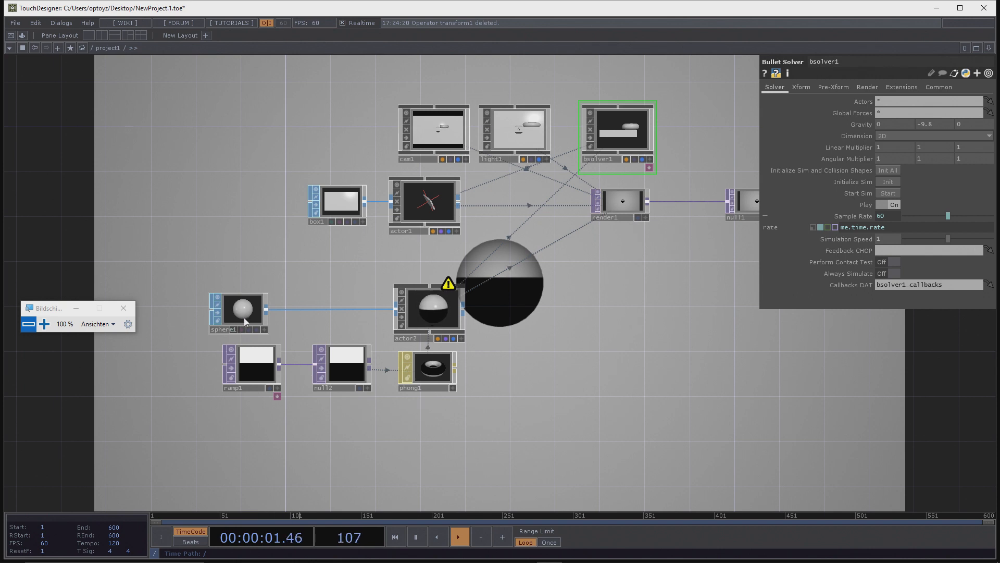
click(244, 318)
mouse_move(837, 155)
middle_down()
mouse_move(855, 144)
mouse_move(835, 141)
middle_up()
drag(704, 296, 684, 299)
scroll(564, 120, up, 2)
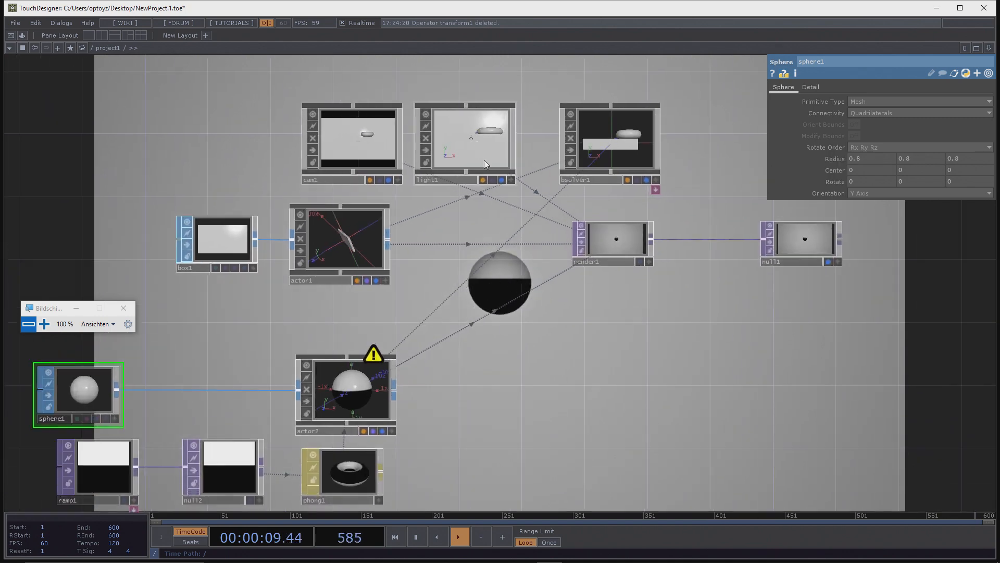
Step: Review the view and transform parameters of cam1
scroll(567, 330, down, 2)
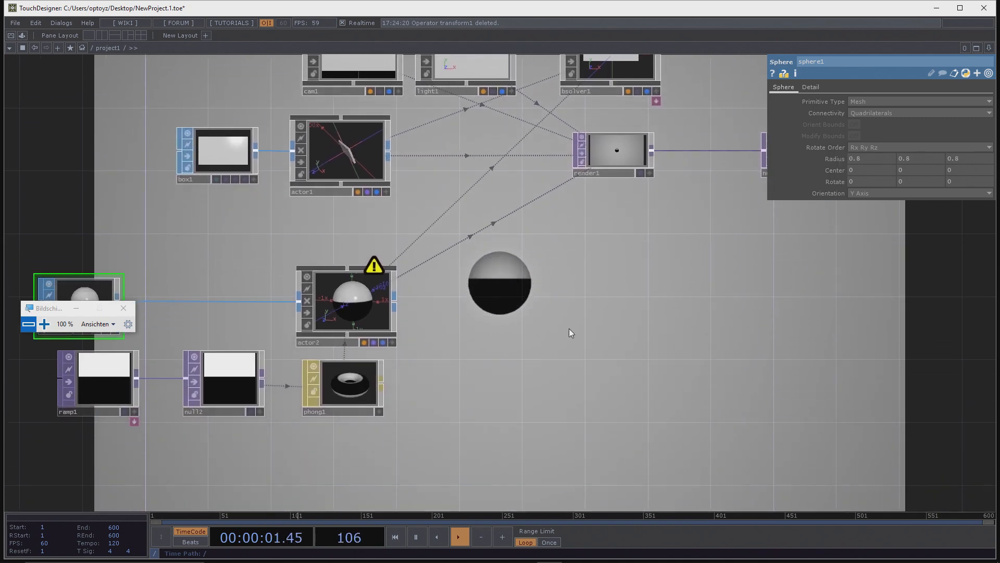
scroll(603, 353, up, 2)
click(393, 148)
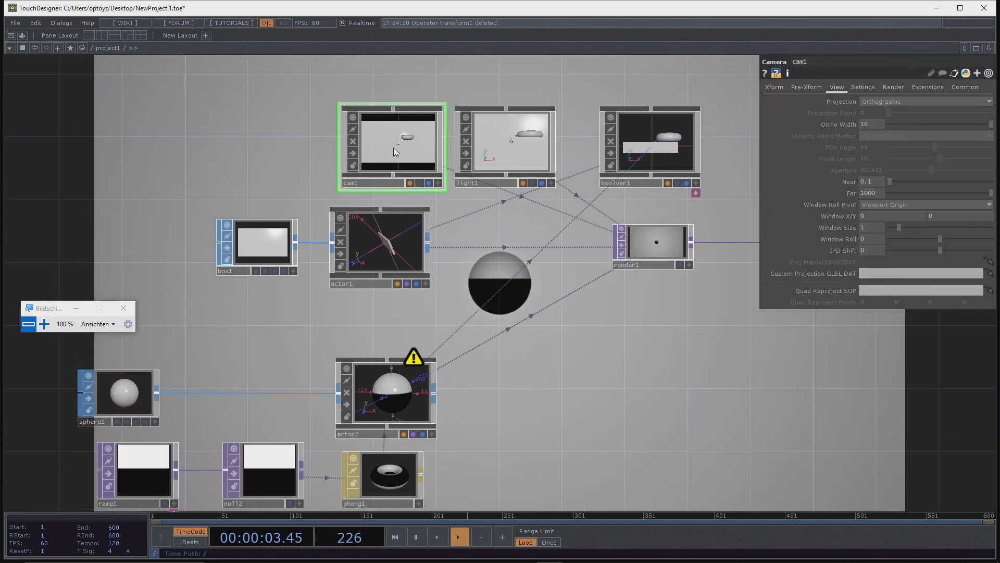
click(773, 87)
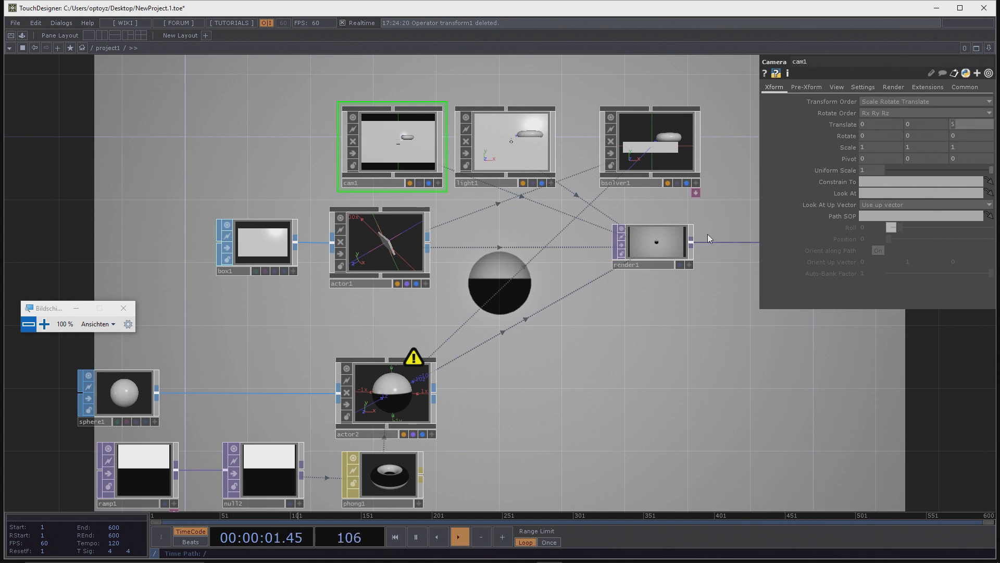
Step: Set box1's Z size to 10
click(266, 240)
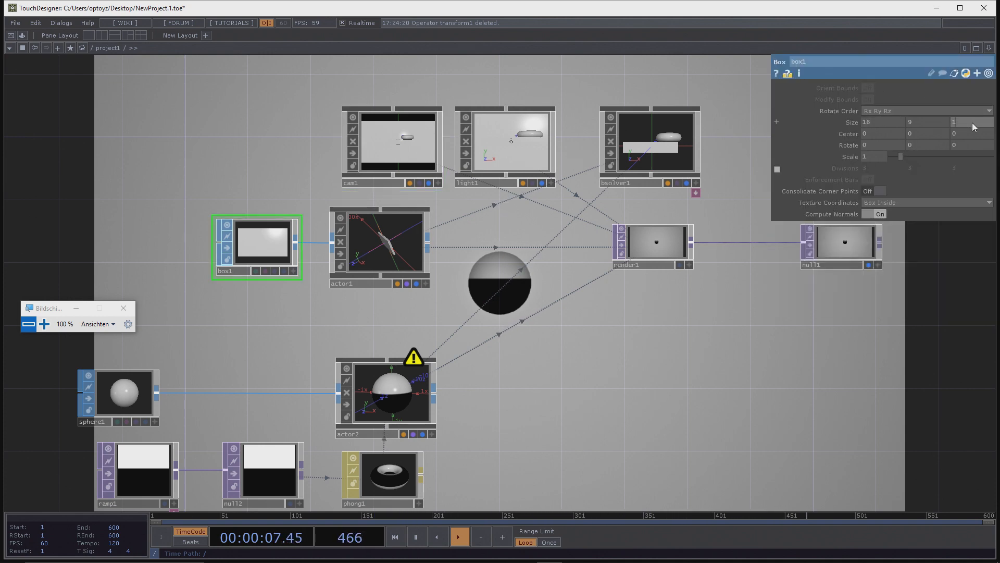
text(0)
key(Return)
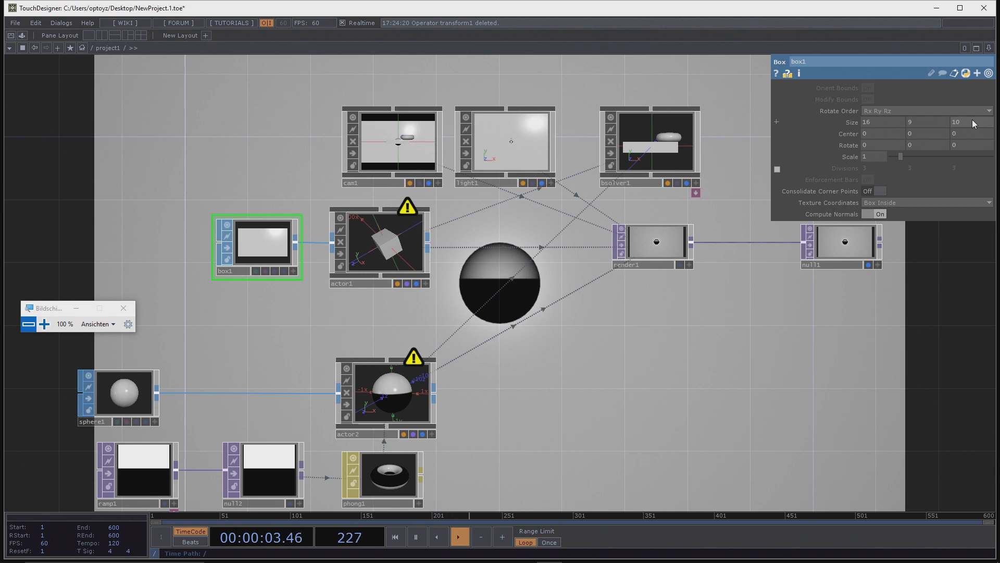
scroll(661, 264, down, 3)
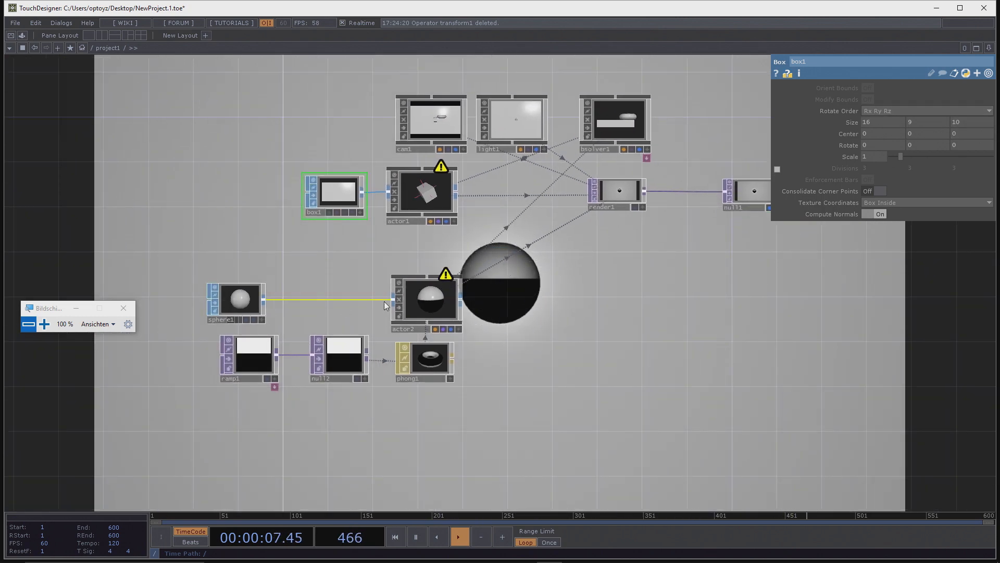
Step: Reduce sphere1's radius to 0.2 on all three axes
click(242, 304)
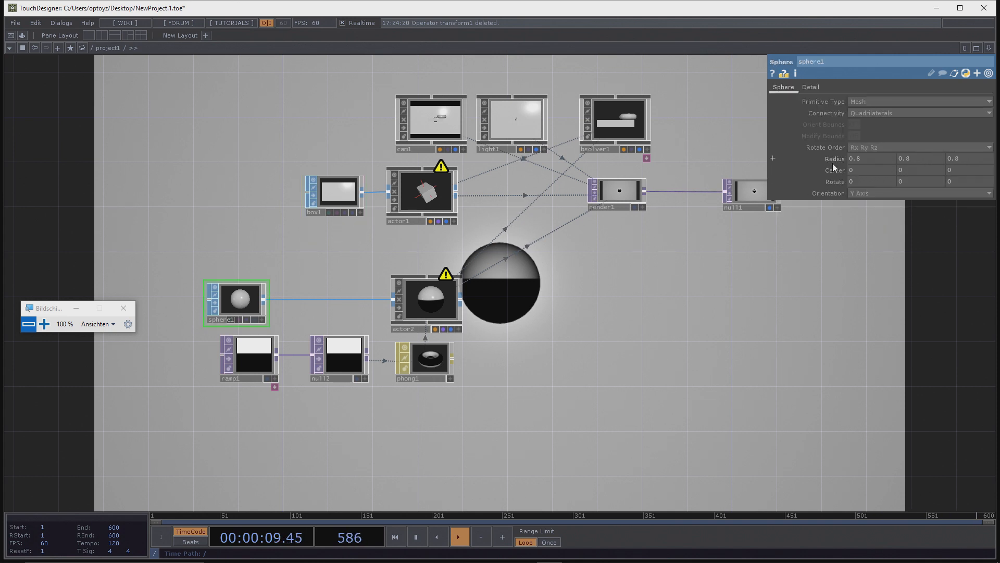
mouse_move(839, 158)
middle_down()
mouse_move(813, 143)
mouse_move(833, 140)
middle_up()
drag(447, 186, 393, 215)
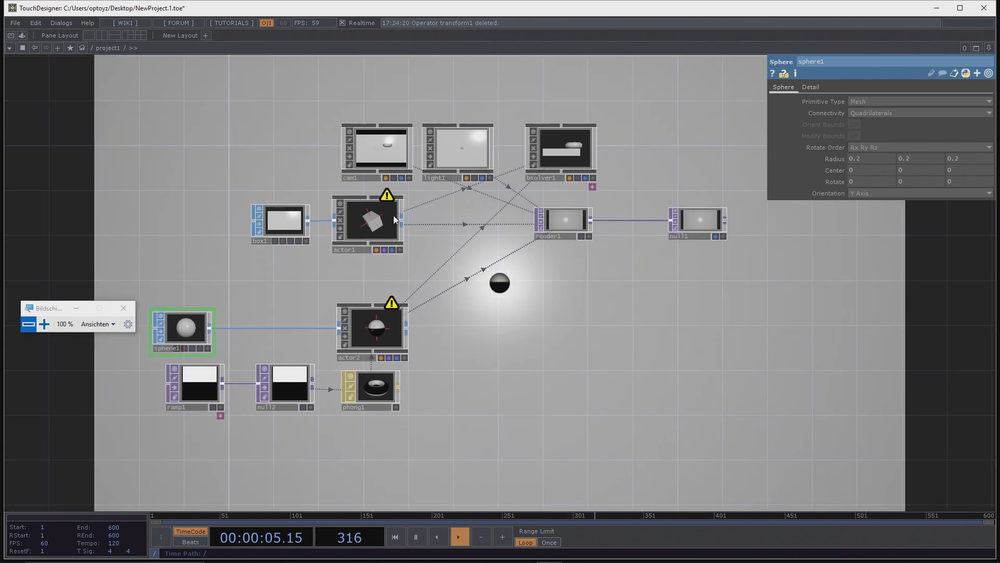
Step: Examine cam1's orthographic width and Z translation against the rendered scene
click(386, 159)
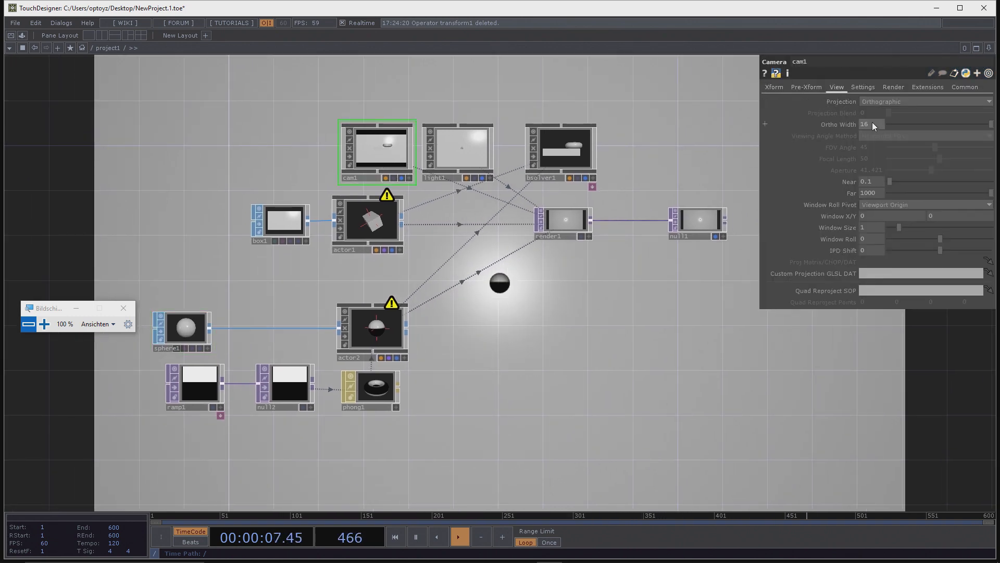
mouse_move(873, 124)
middle_down()
mouse_move(889, 112)
mouse_move(880, 114)
middle_up()
drag(667, 343, 640, 341)
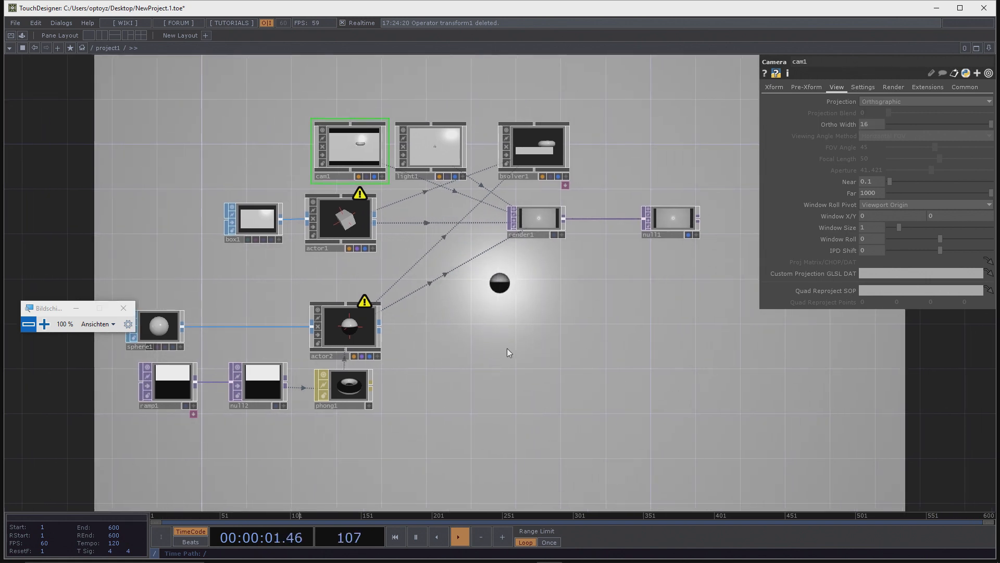
drag(509, 352, 526, 343)
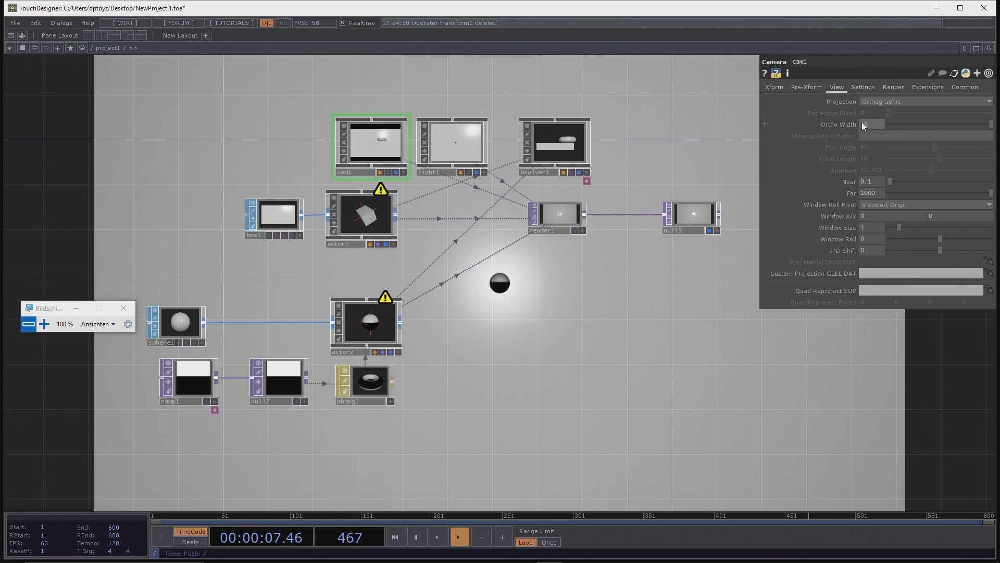
mouse_move(869, 127)
mouse_down()
mouse_move(873, 111)
mouse_move(890, 110)
mouse_move(869, 111)
mouse_up()
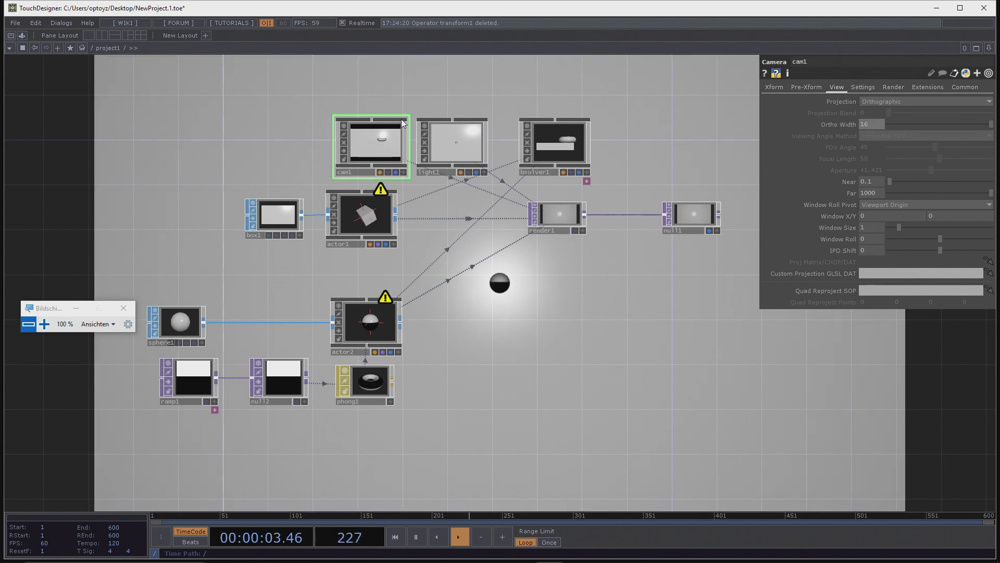
click(774, 88)
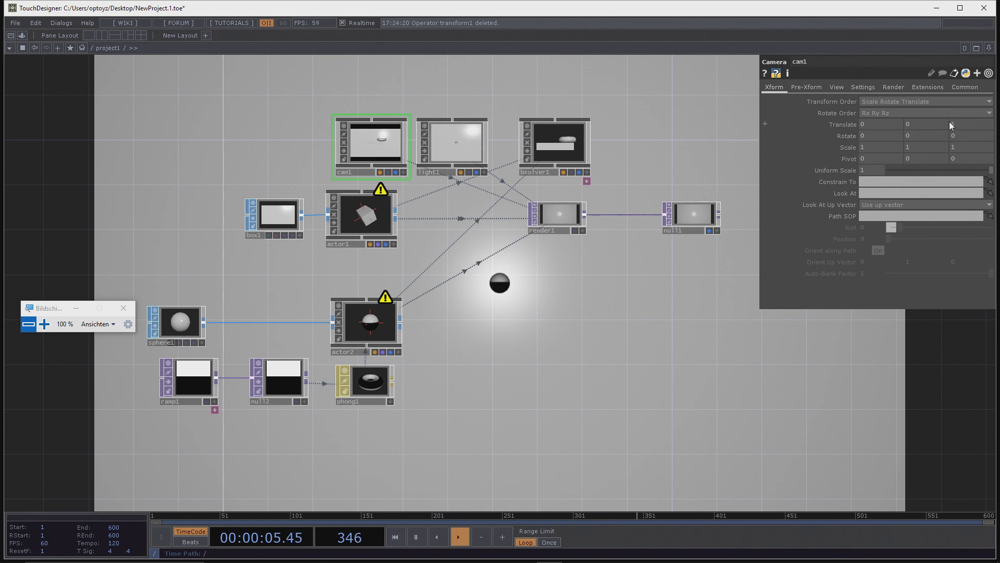
mouse_move(960, 123)
middle_down()
mouse_move(974, 123)
mouse_move(961, 104)
middle_up()
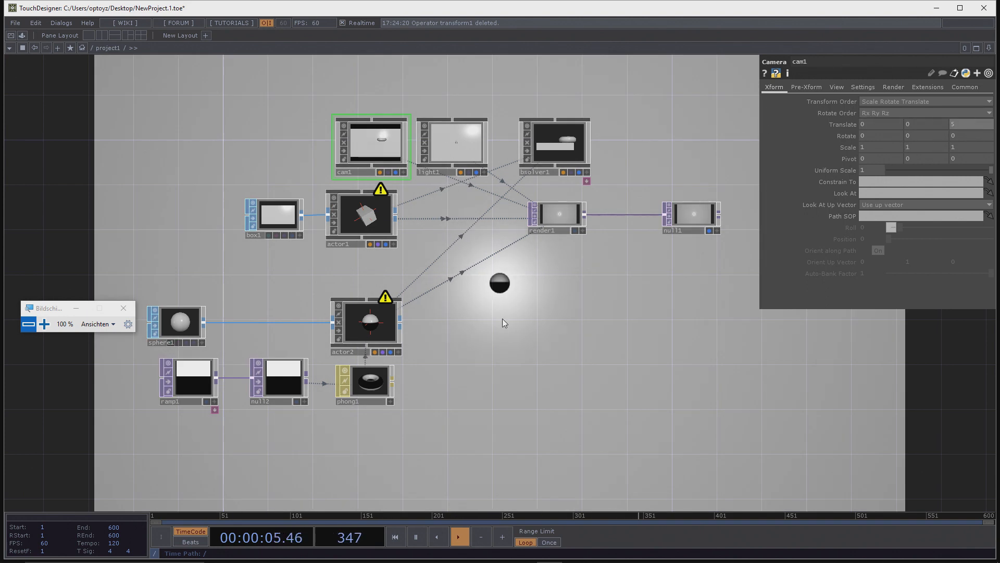
Step: Check box1's Z size and reinitialize the simulation and collision shapes from bsolver1
click(274, 210)
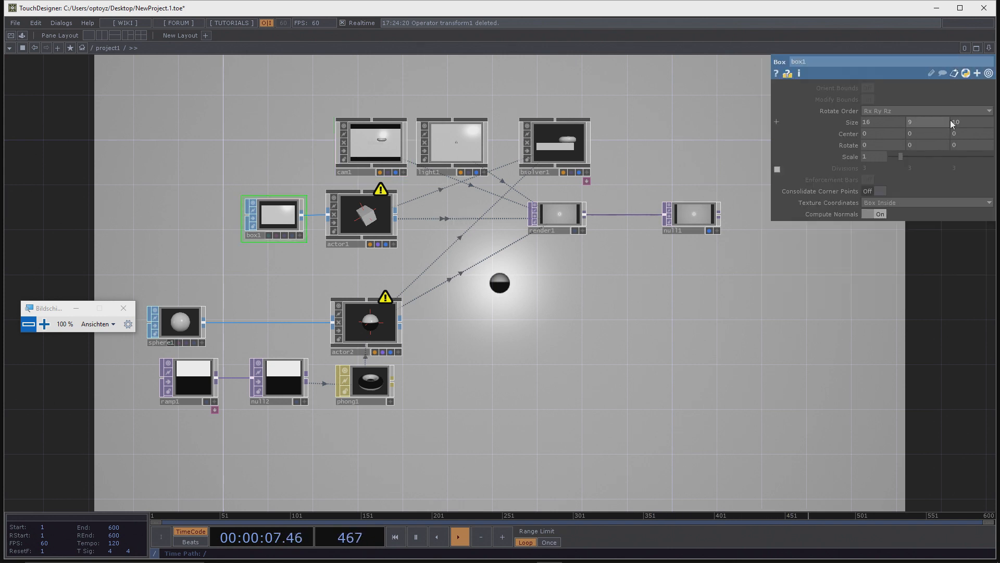
mouse_move(961, 124)
middle_down()
mouse_move(961, 102)
mouse_move(963, 112)
middle_up()
click(572, 141)
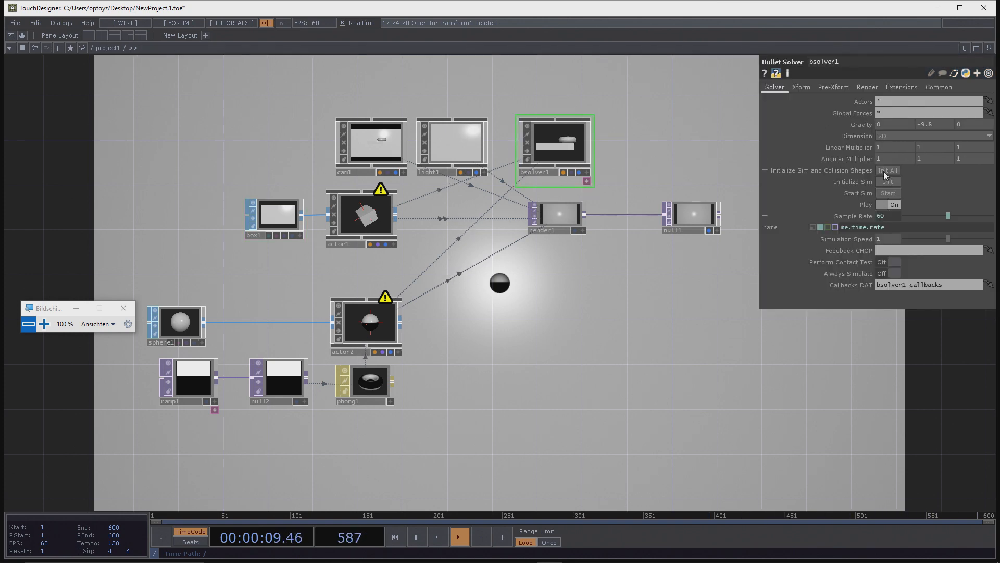
Step: Set actor2's restitution to 1 in its physical properties
scroll(481, 274, down, 4)
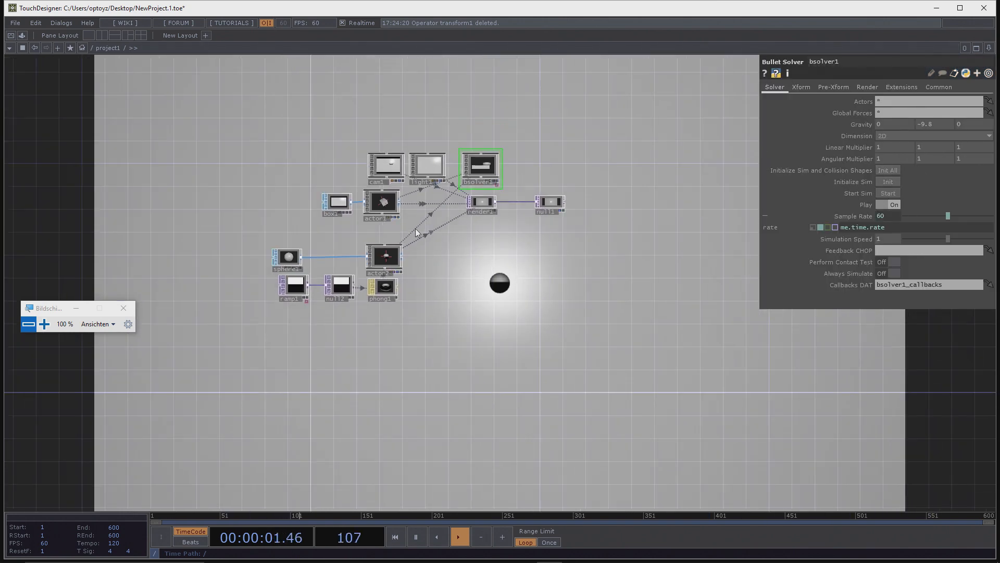
scroll(414, 228, up, 4)
click(398, 283)
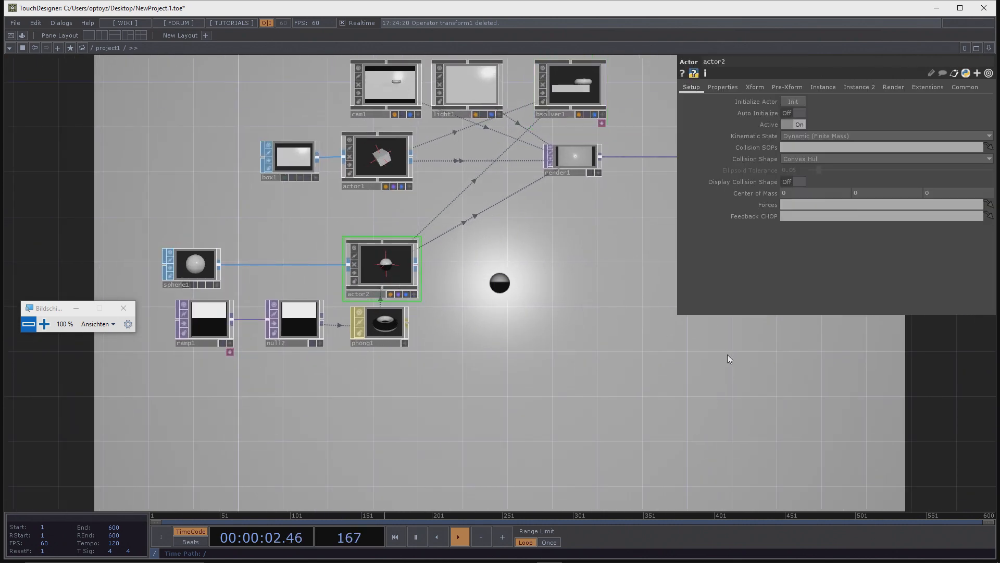
click(736, 87)
click(793, 170)
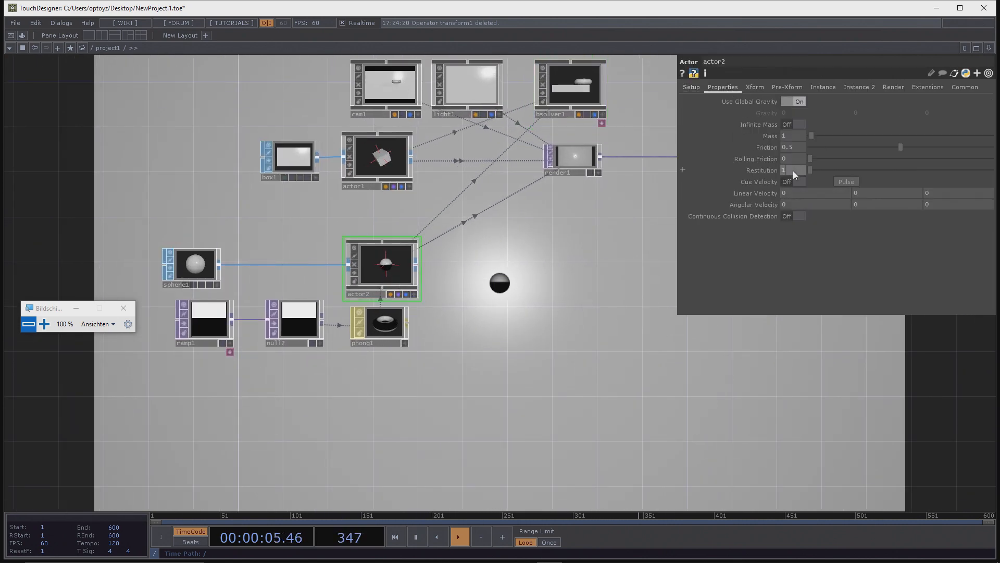
text(1)
key(Return)
Step: Start the simulation from bsolver1
drag(583, 274, 554, 312)
click(551, 139)
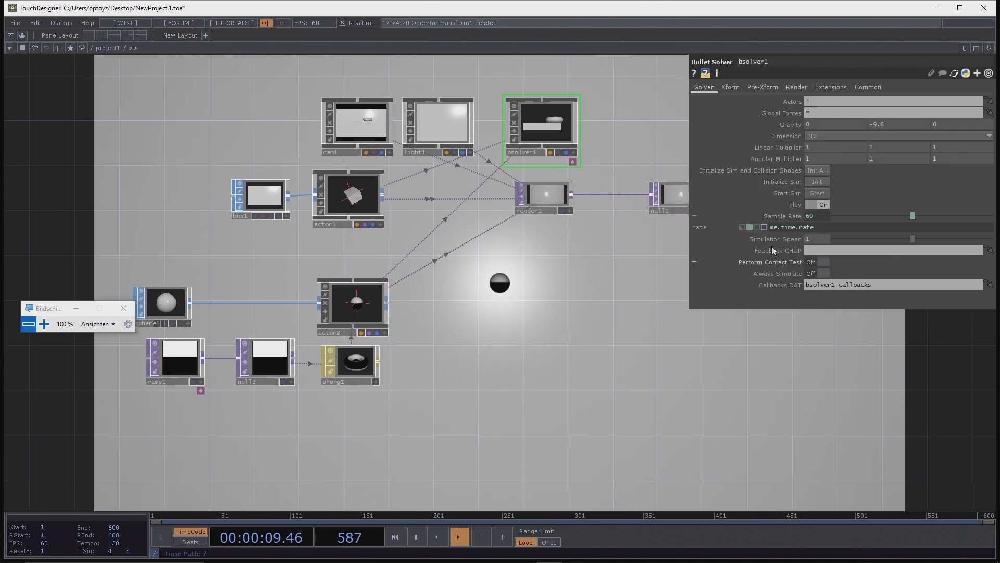
click(824, 195)
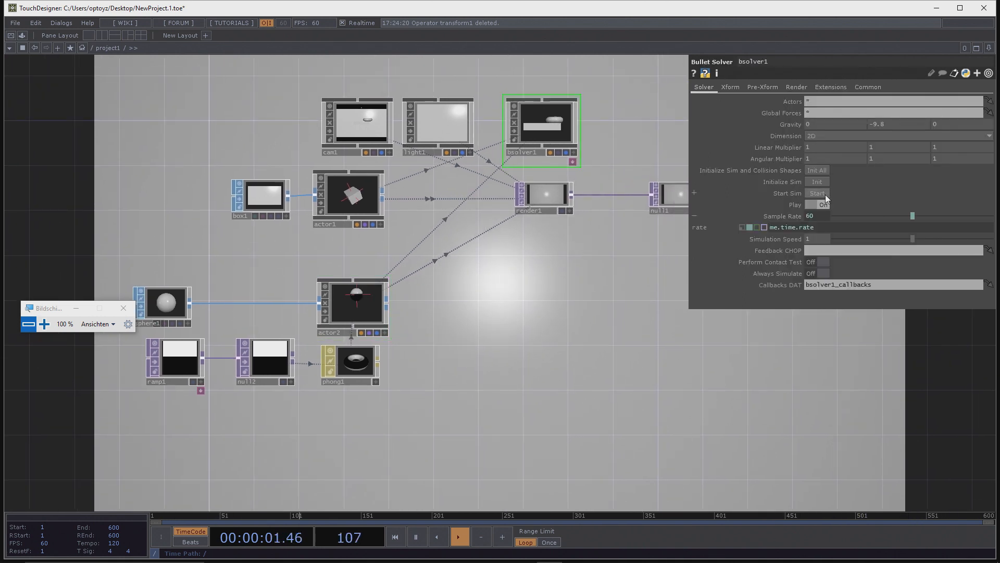
Step: Examine the running simulation in the rendered background and the actor node viewers
drag(472, 297, 406, 337)
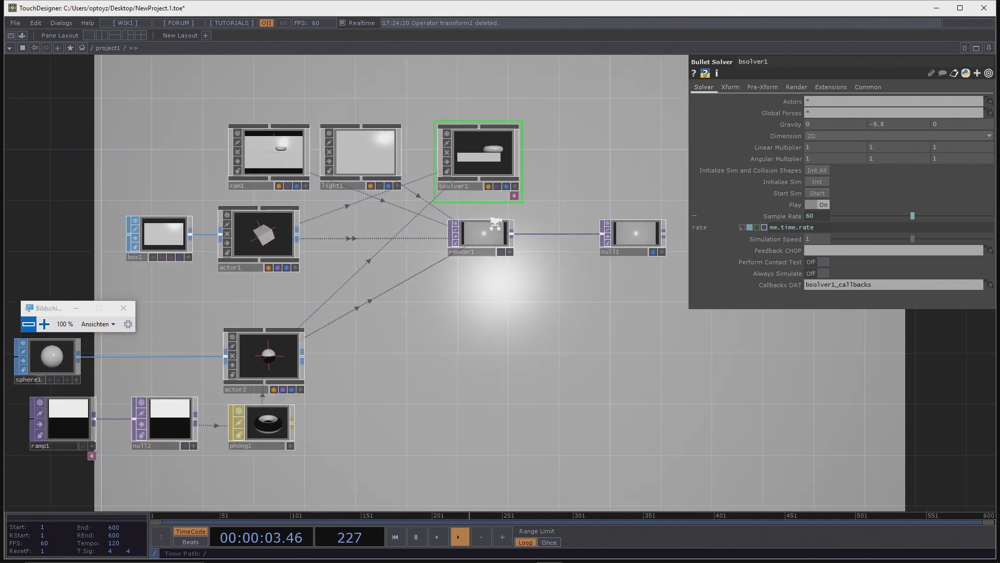
scroll(485, 237, up, 6)
scroll(482, 239, down, 9)
scroll(437, 267, up, 5)
drag(437, 267, 449, 365)
scroll(490, 386, up, 2)
drag(491, 387, 321, 424)
drag(585, 148, 595, 201)
scroll(594, 200, down, 5)
scroll(366, 260, up, 6)
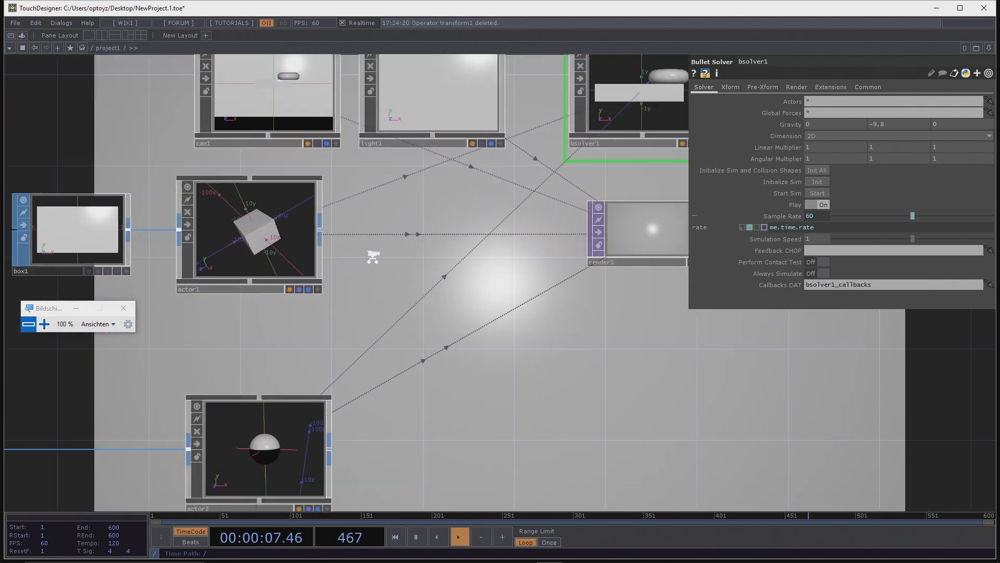
Step: Examine the sphere's position relative to the box in cam1's viewer
scroll(401, 202, down, 4)
scroll(289, 74, up, 4)
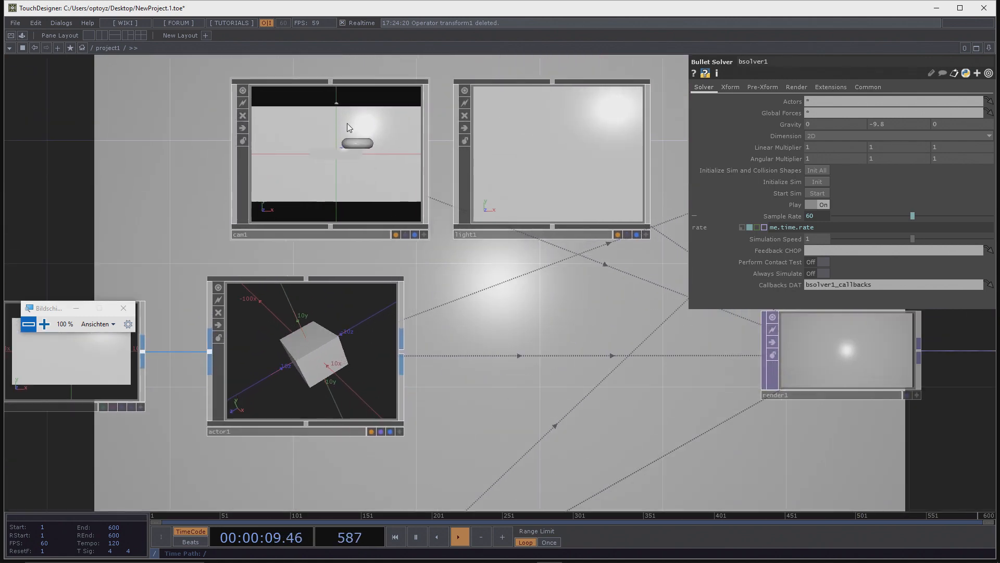
scroll(127, 144, down, 5)
scroll(203, 127, up, 9)
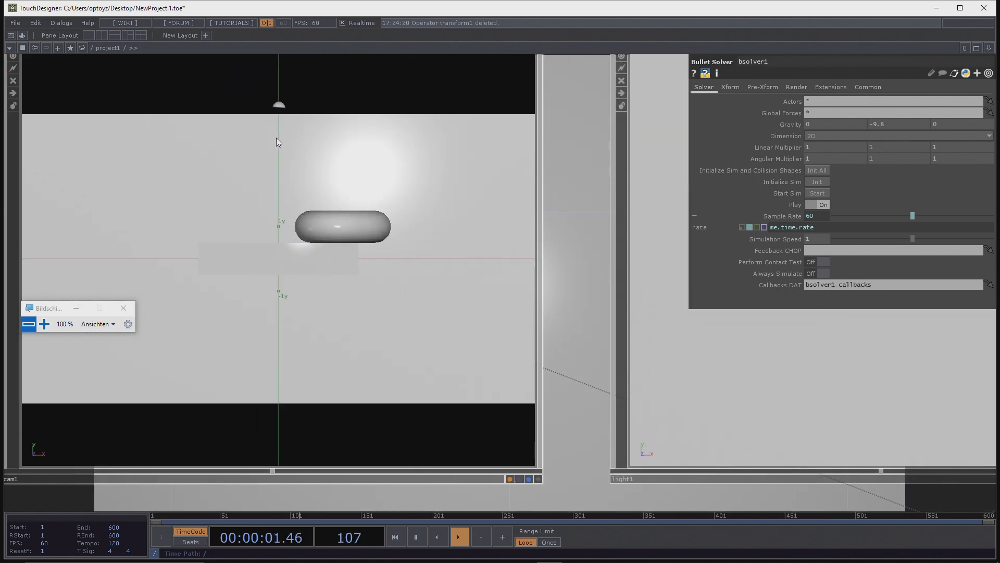
scroll(277, 140, down, 4)
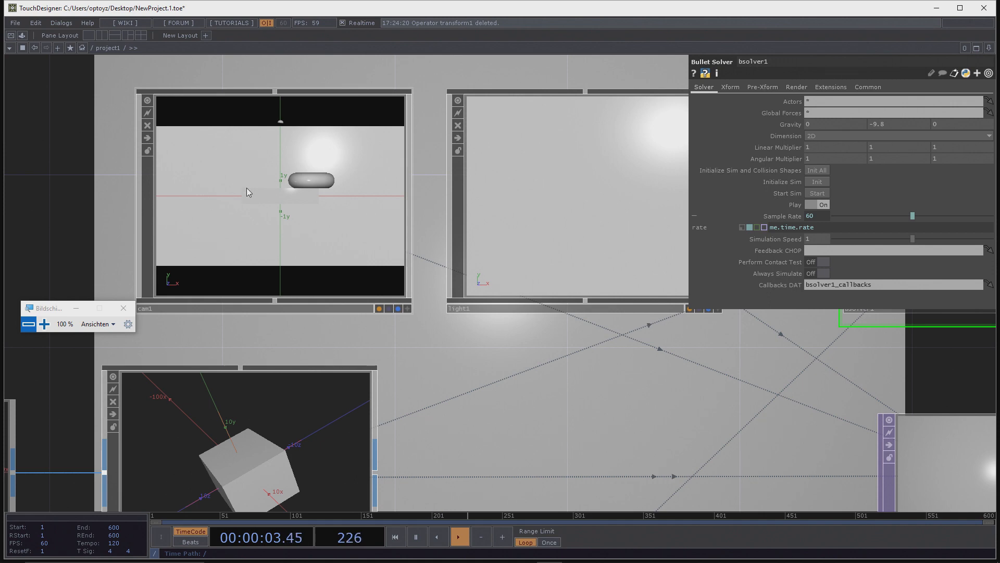
scroll(245, 187, down, 5)
Step: Split the network pane side by side and turn the second pane into a Geometry Viewer
click(989, 48)
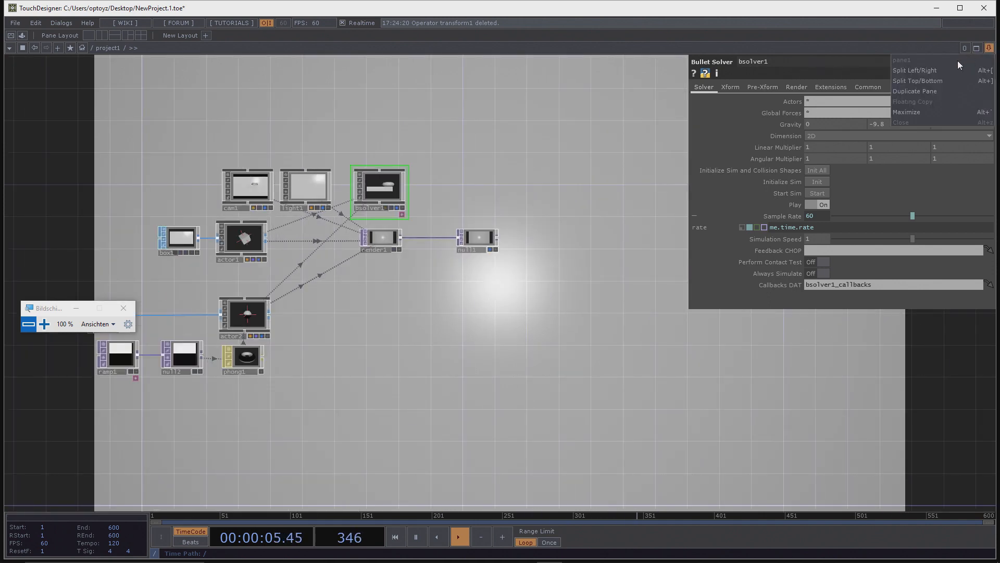
click(951, 70)
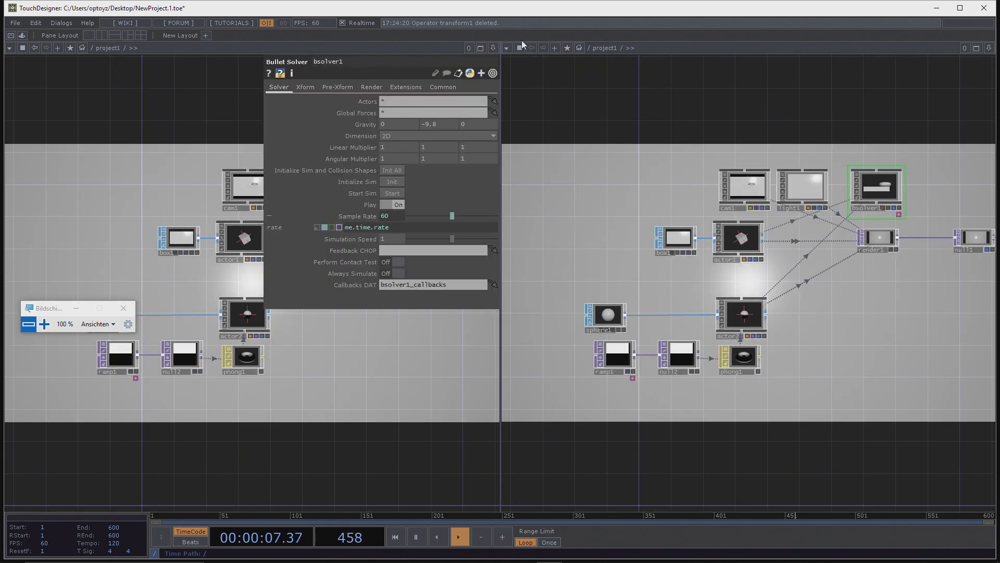
click(508, 48)
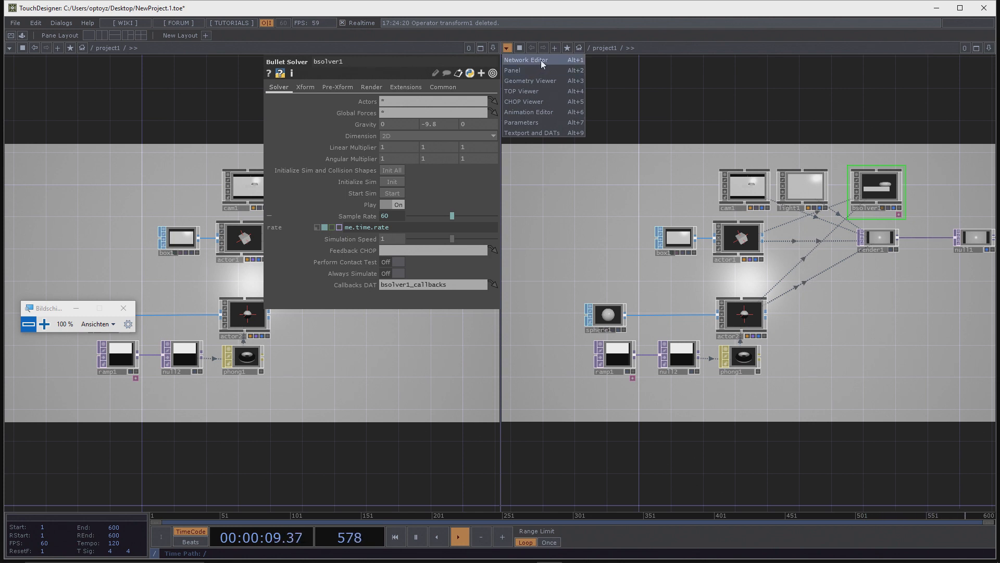
click(989, 48)
click(506, 48)
click(522, 78)
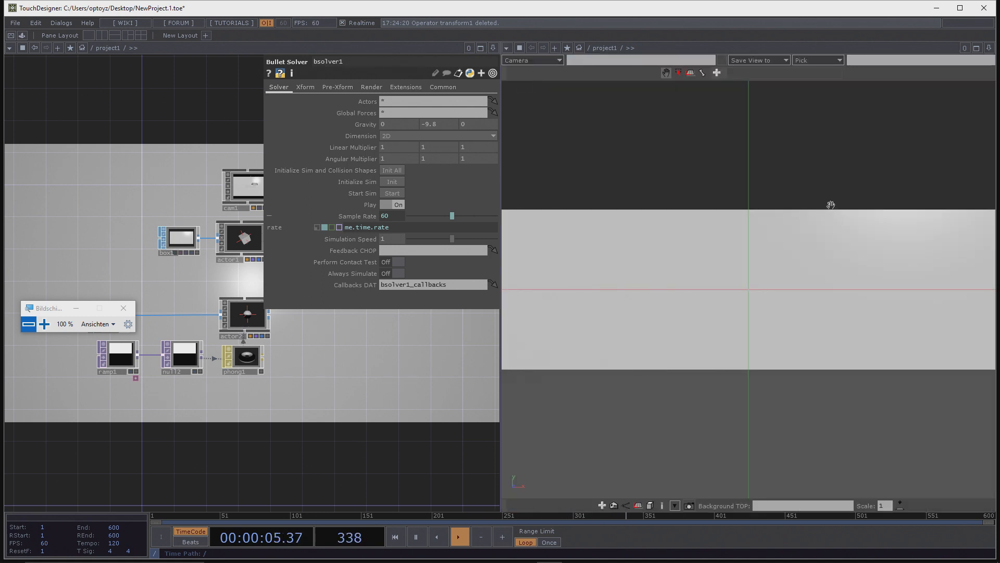
Step: Inspect the box and sphere from an angle in the Geometry Viewer, and maximize the network pane
middle_drag(831, 205, 46, 404)
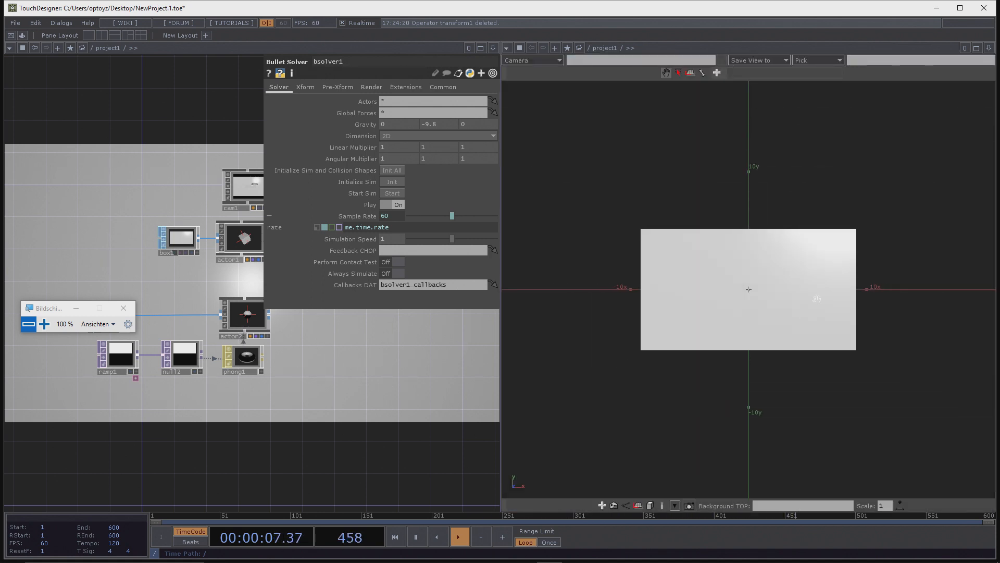
drag(817, 300, 746, 265)
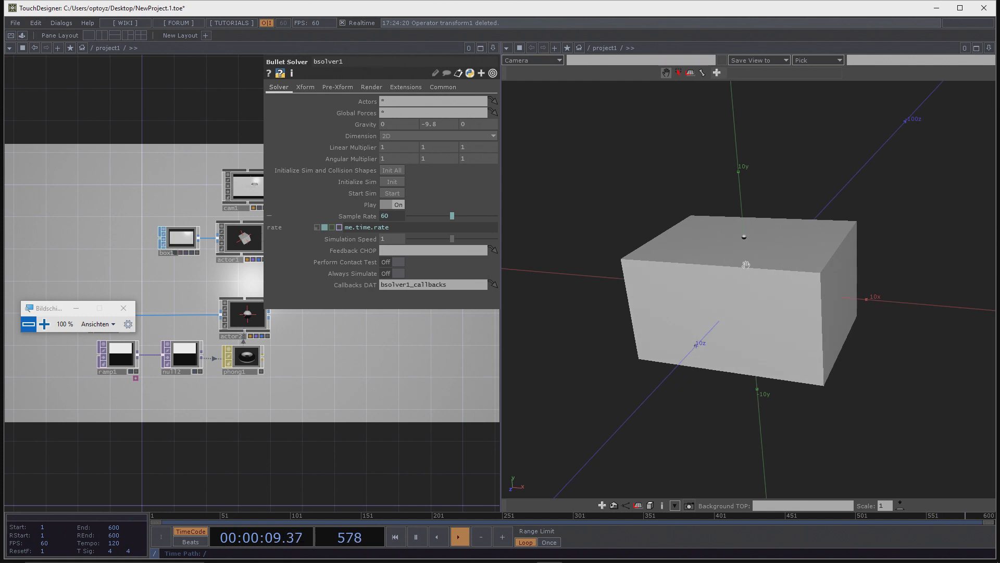
scroll(746, 265, up, 5)
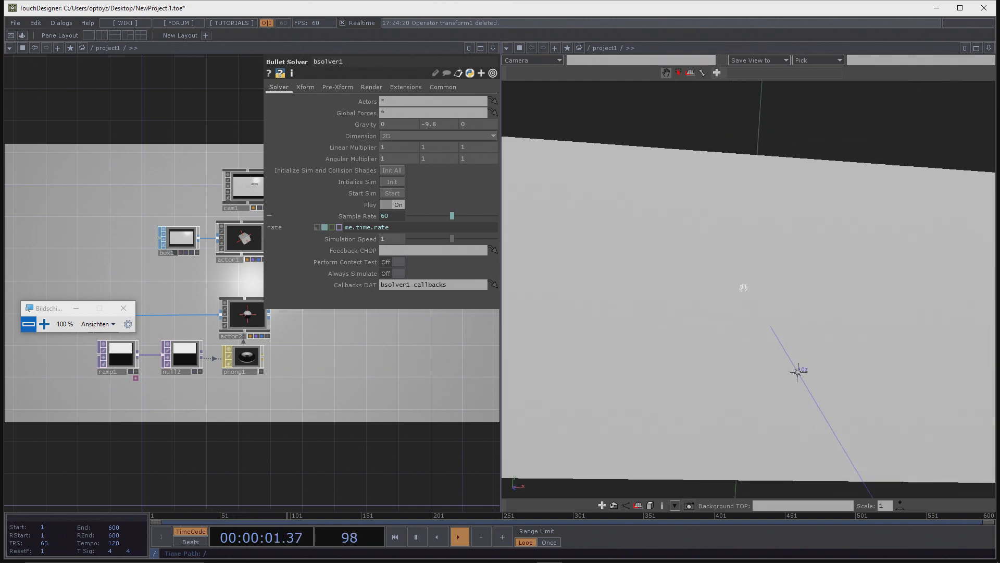
scroll(746, 296, down, 3)
drag(353, 360, 329, 373)
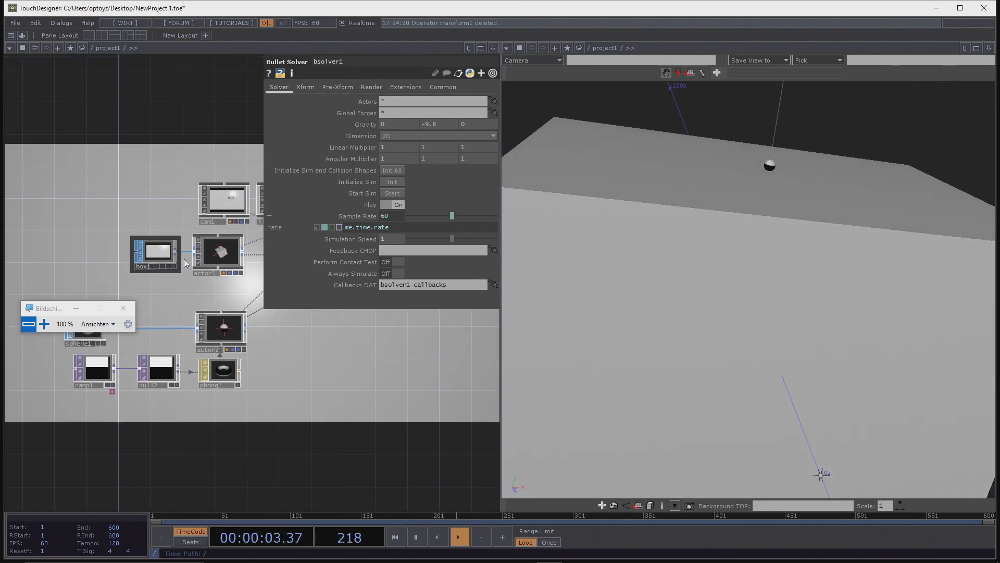
click(482, 48)
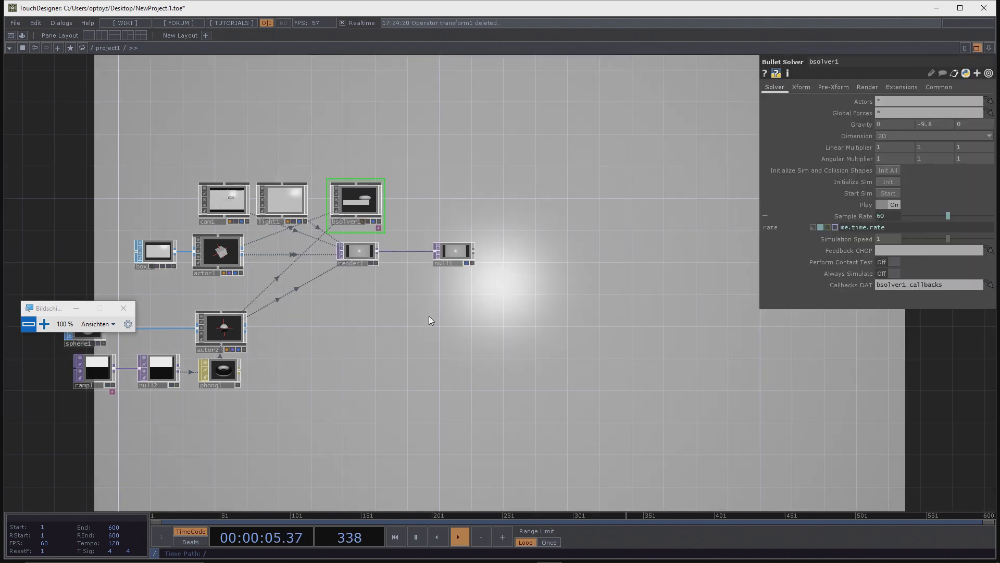
Step: Check actor2's physical properties and collision setup, and reinitialize the simulation and collision shapes from bsolver1
drag(429, 316, 542, 300)
click(344, 310)
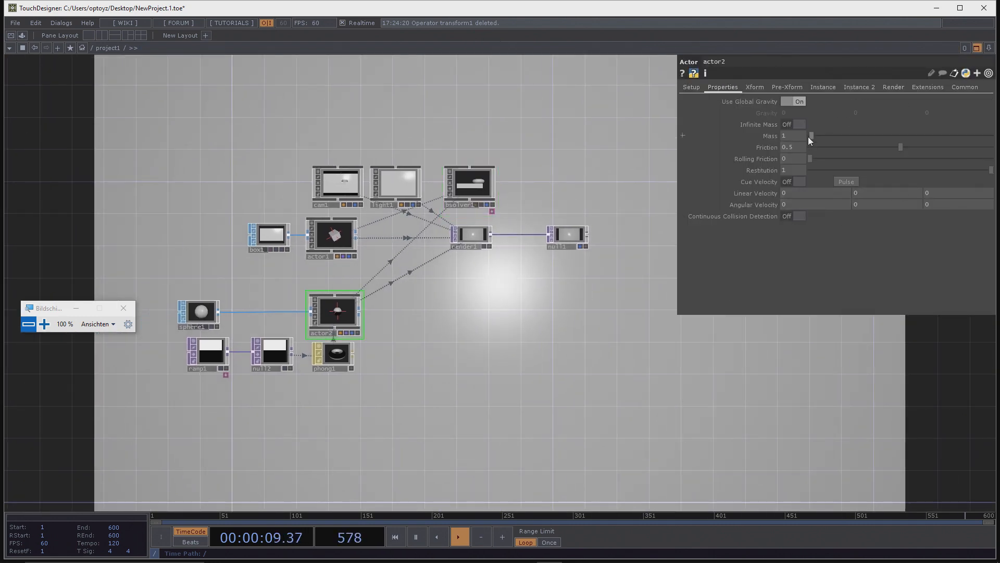
drag(645, 281, 629, 280)
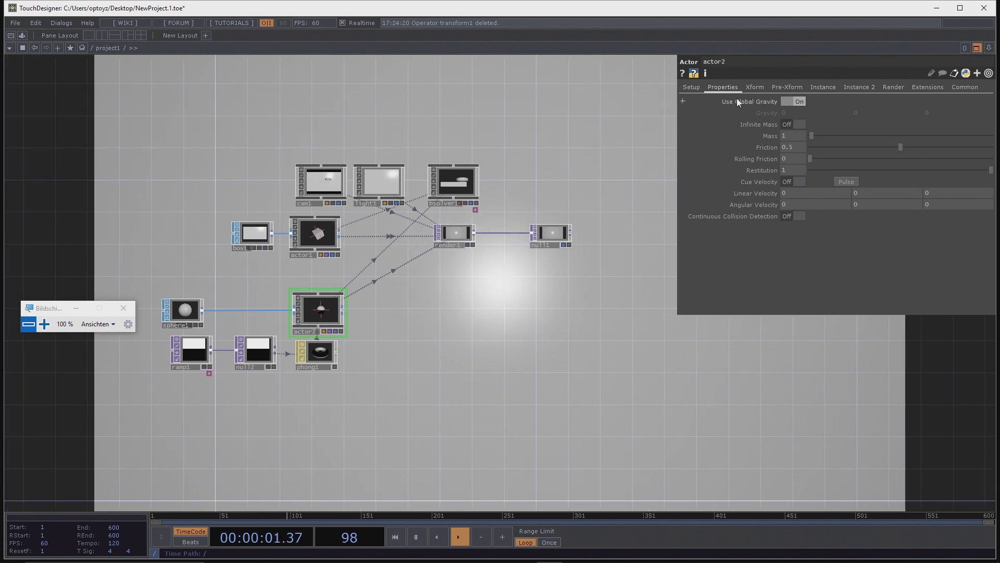
click(692, 87)
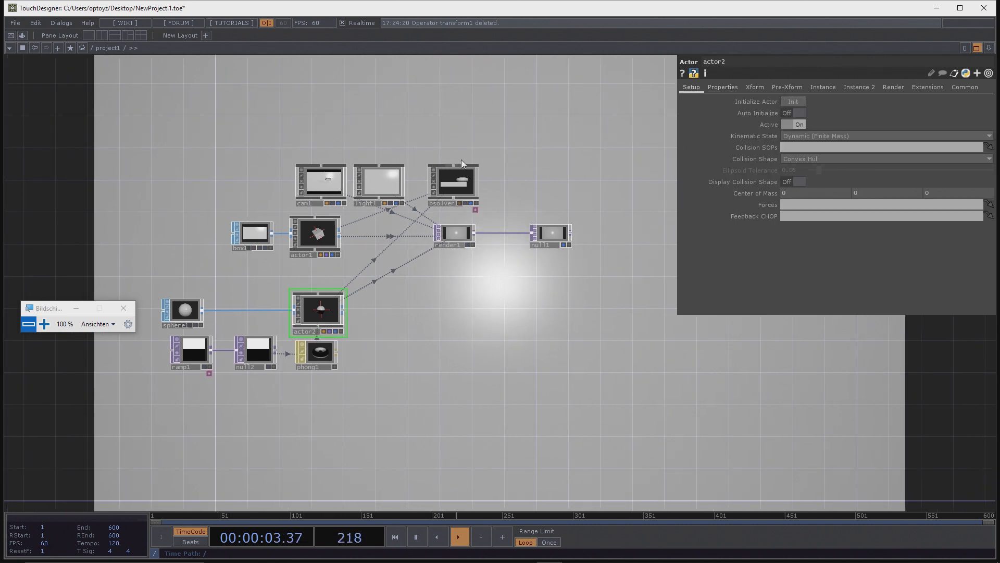
click(466, 181)
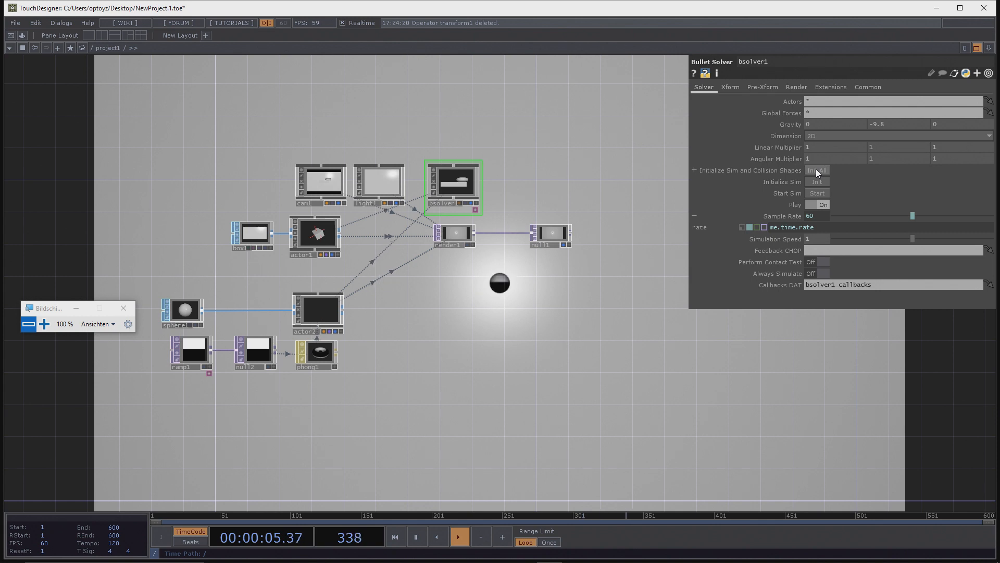
Step: Set actor1's collision shape to Compound
click(311, 242)
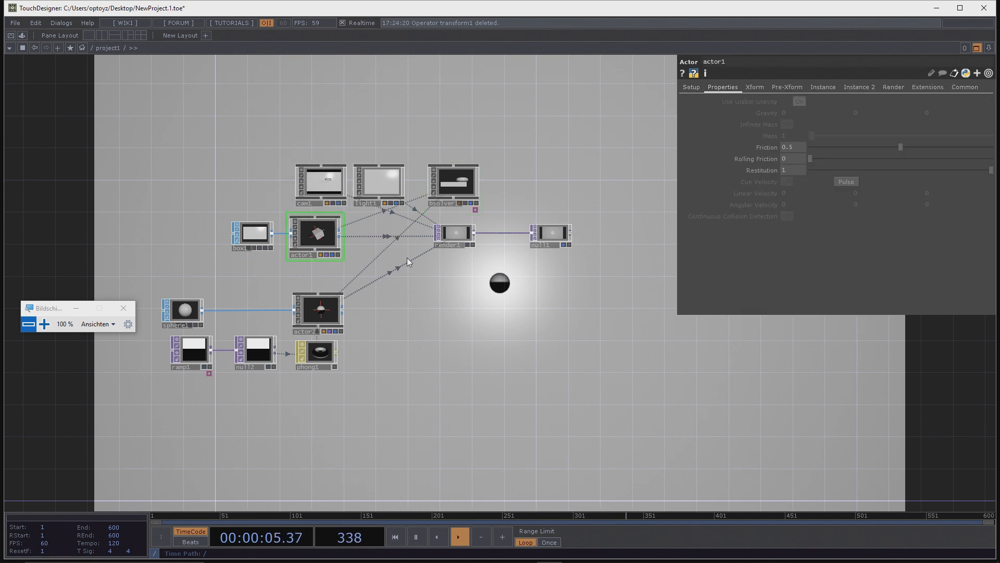
click(692, 87)
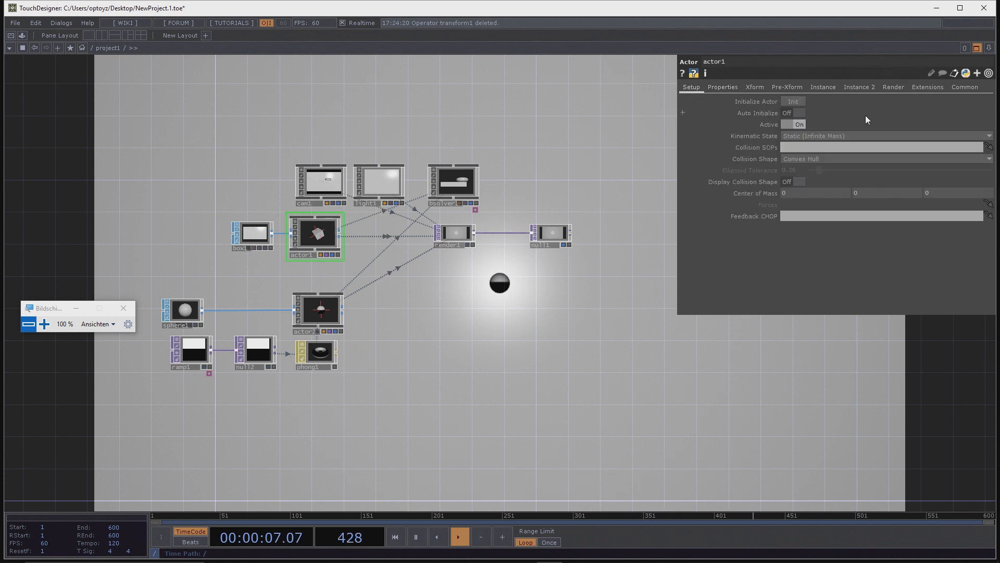
click(804, 159)
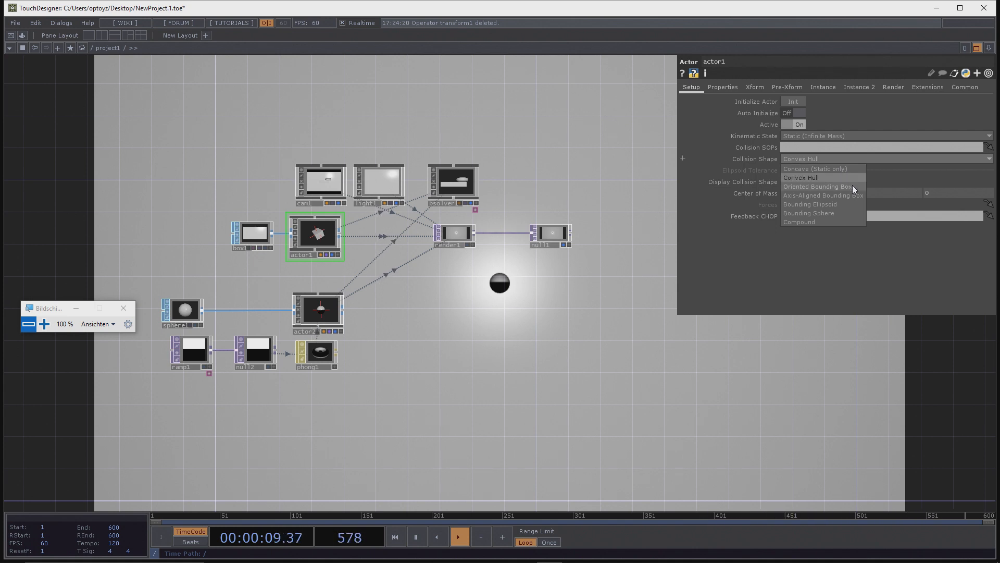
click(845, 220)
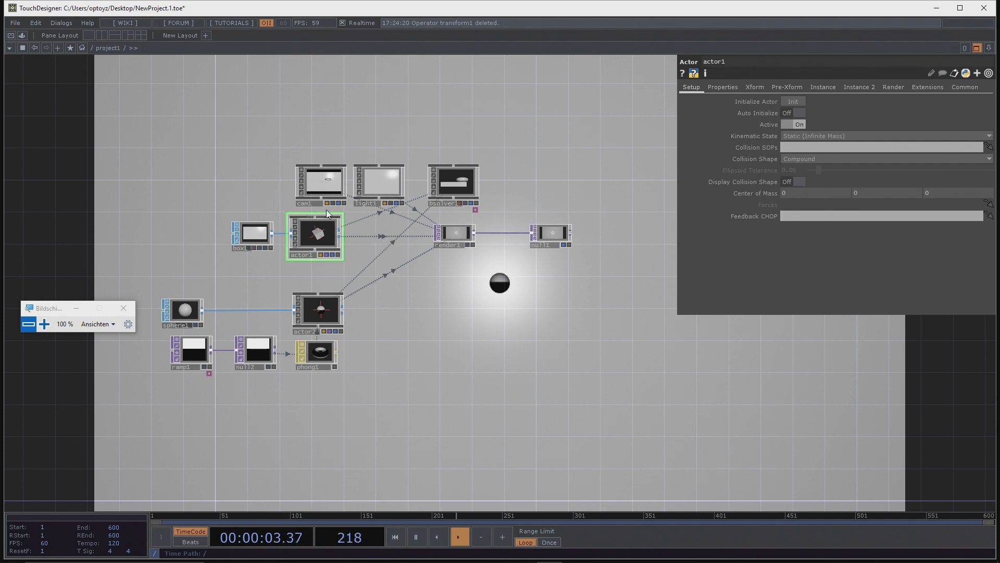
Step: Compare the collision shape settings of actor2 and actor1
scroll(328, 216, up, 5)
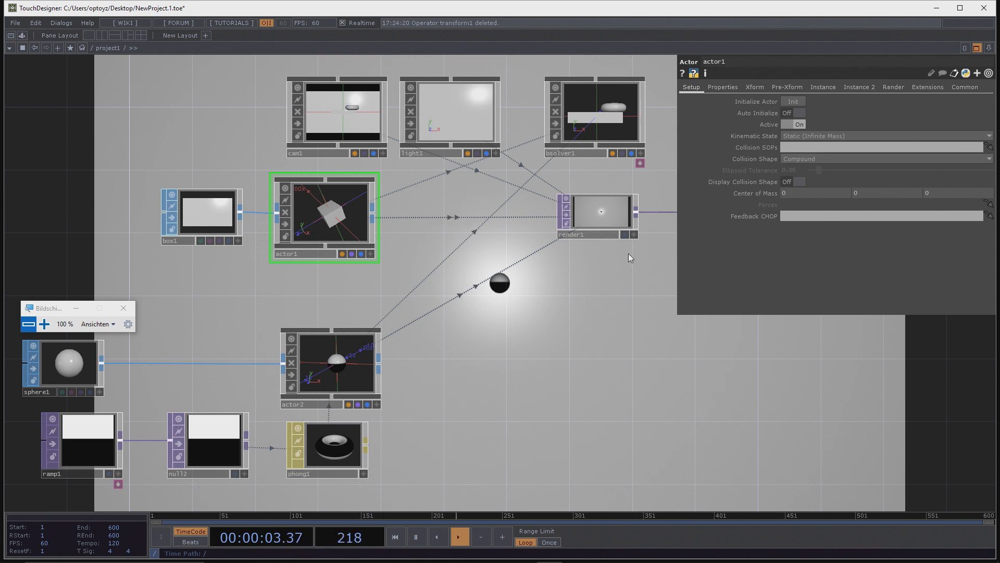
drag(527, 359, 525, 318)
click(330, 321)
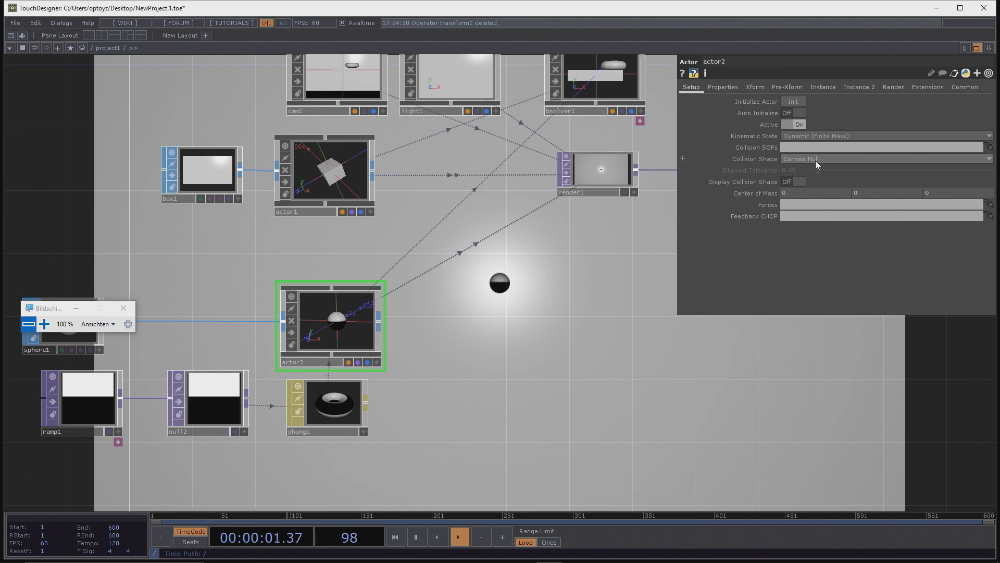
key(h)
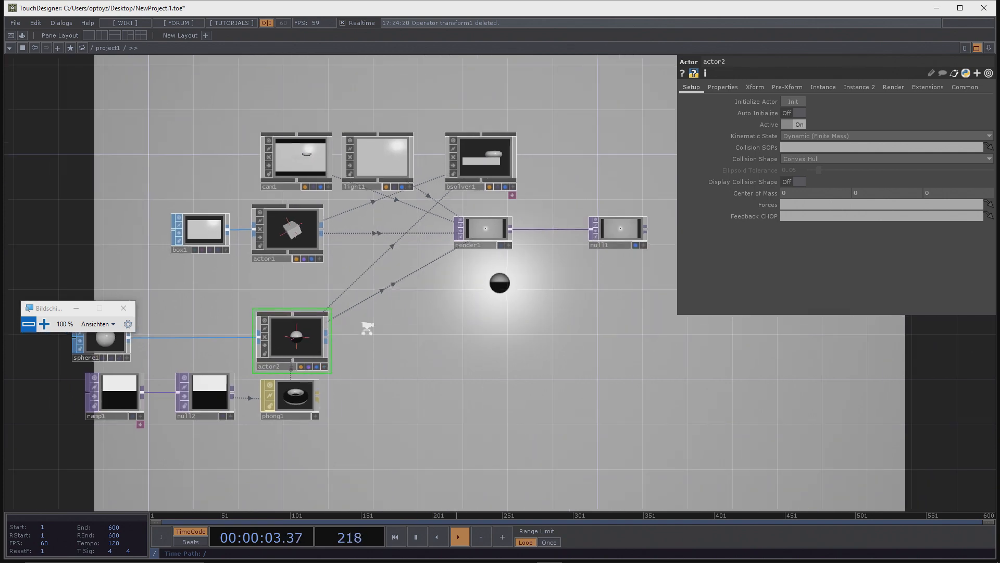
scroll(485, 156, up, 2)
click(231, 276)
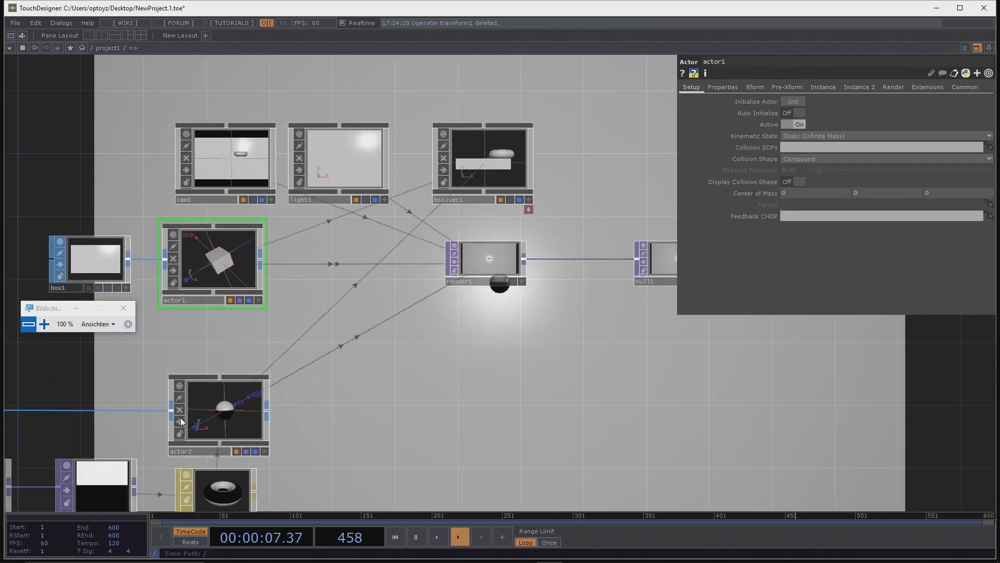
click(236, 409)
Step: Start the simulation from bsolver1 and watch the sphere's motion in the rendered background
click(509, 145)
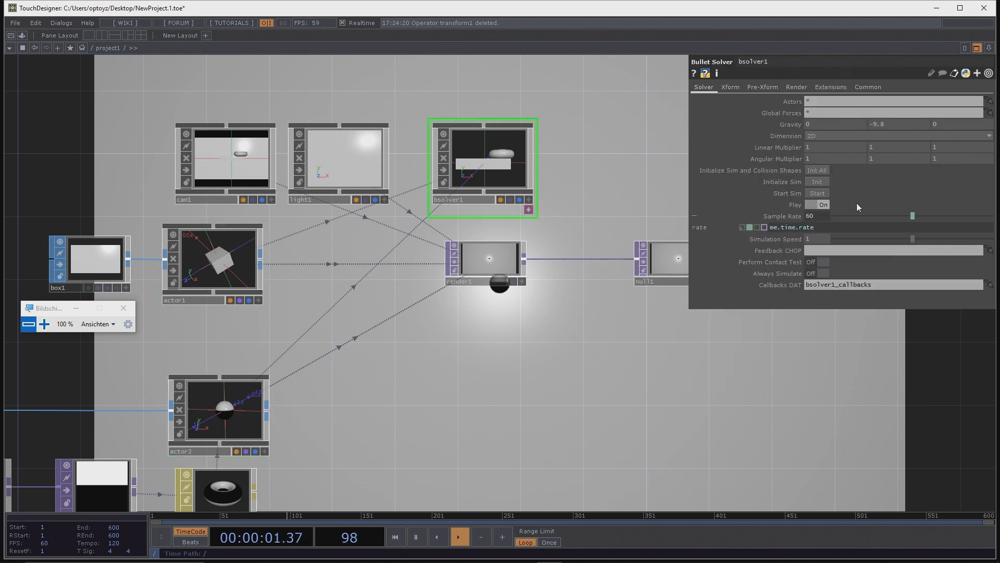
click(823, 194)
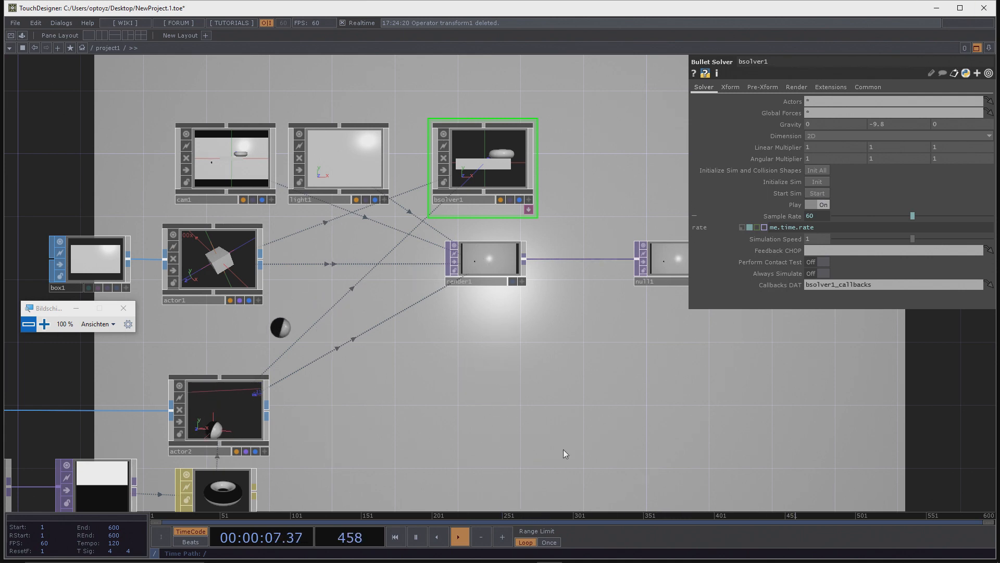
scroll(459, 310, down, 5)
drag(511, 361, 587, 347)
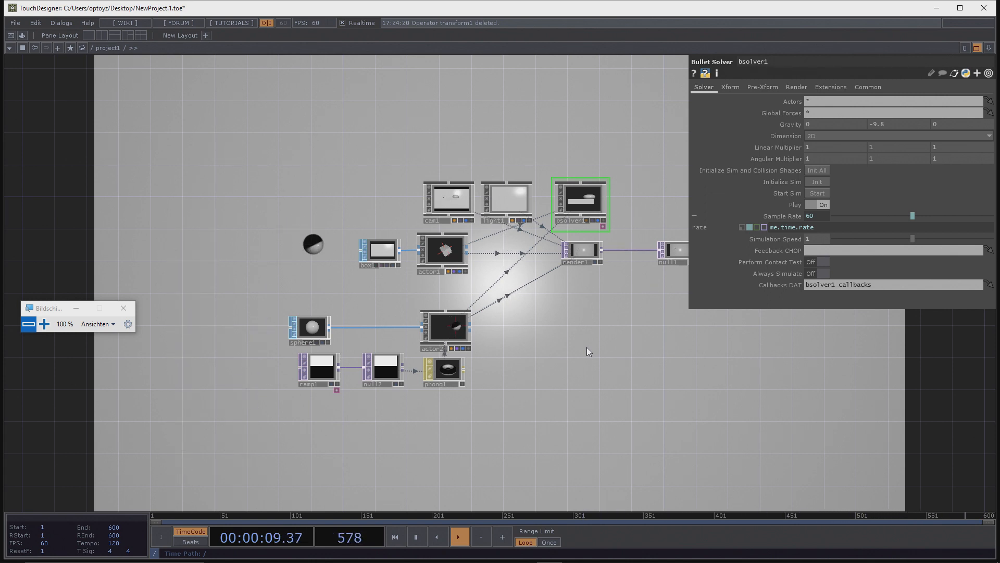
drag(592, 358, 530, 307)
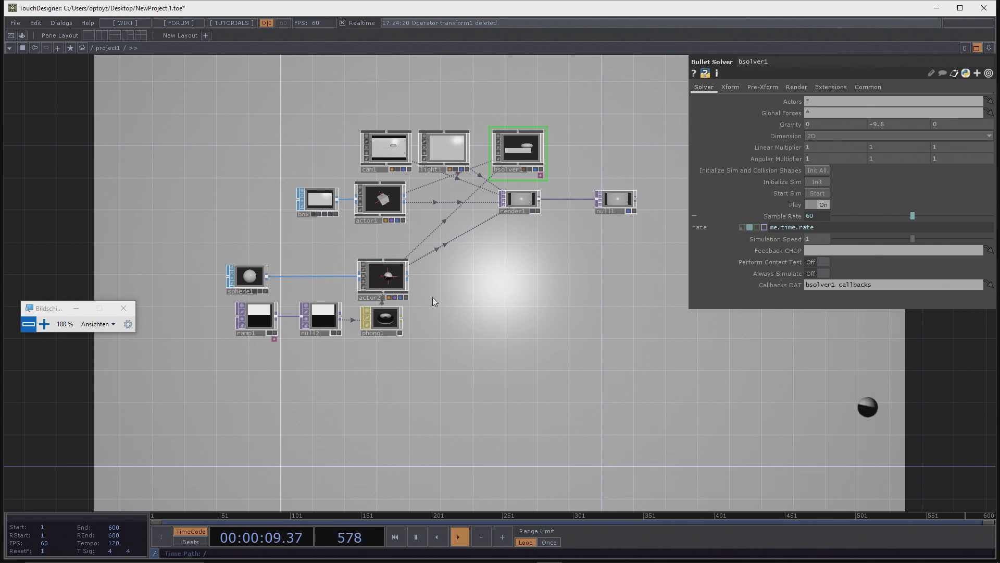
drag(488, 305, 502, 370)
key(p)
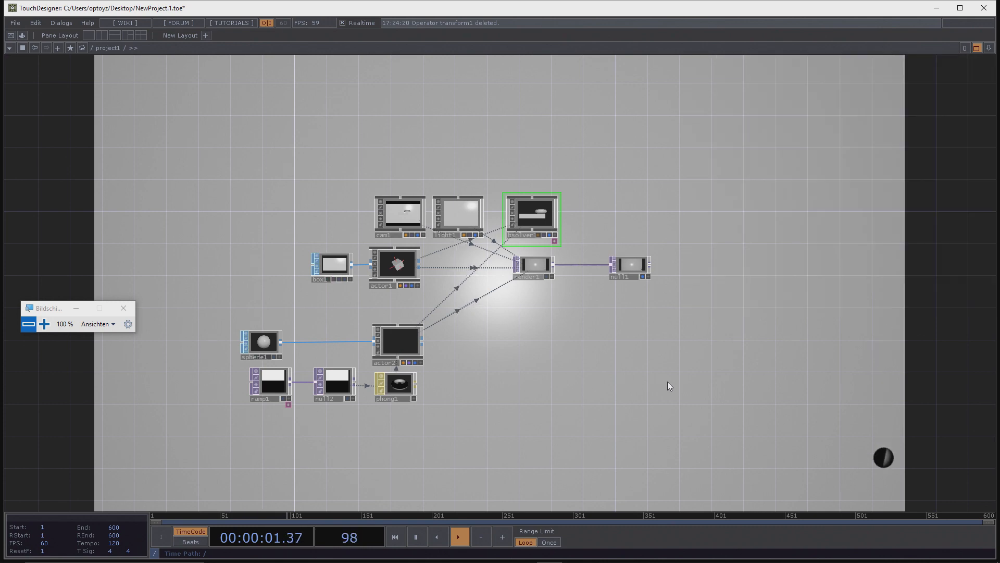
drag(688, 362, 611, 344)
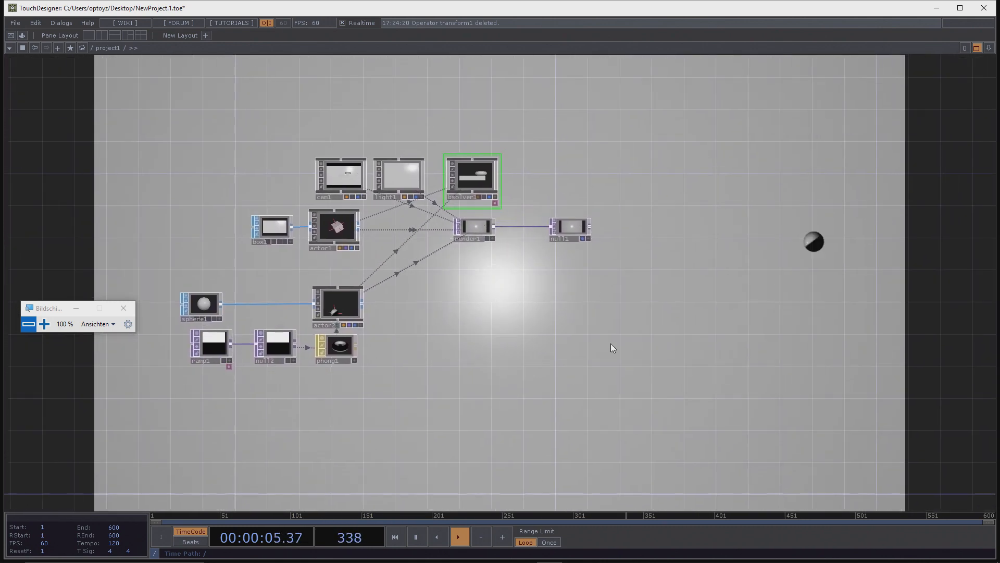
key(p)
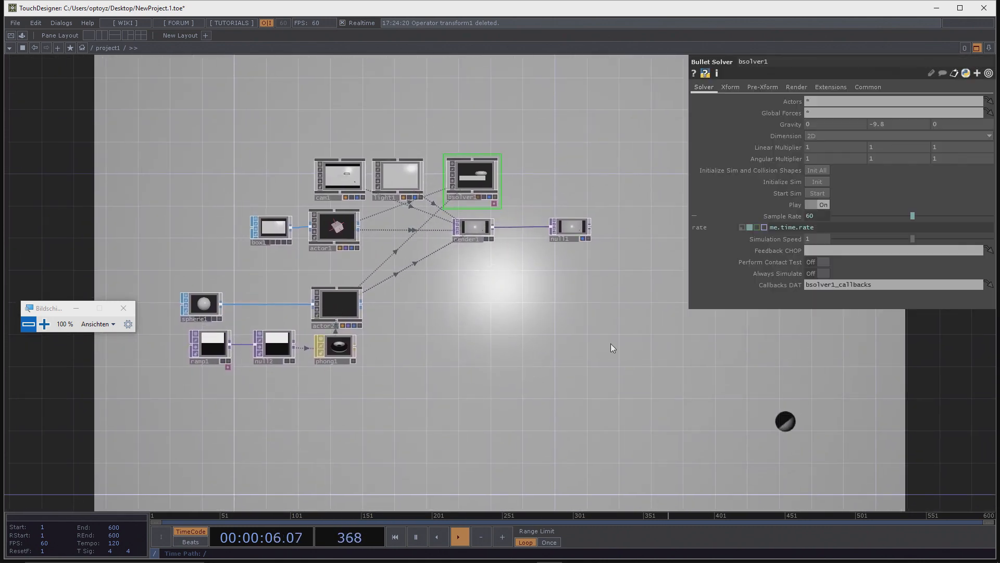
click(784, 218)
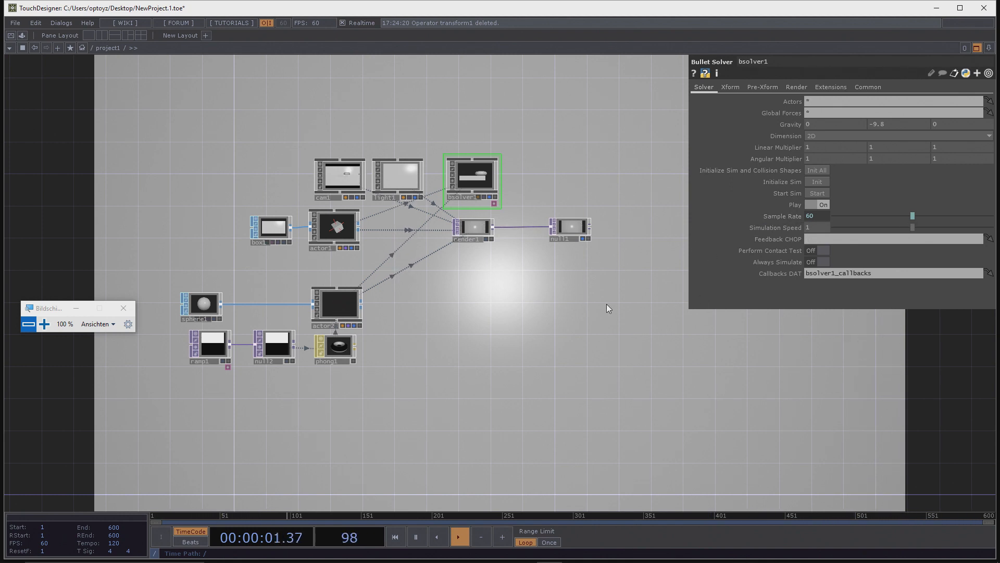
key(p)
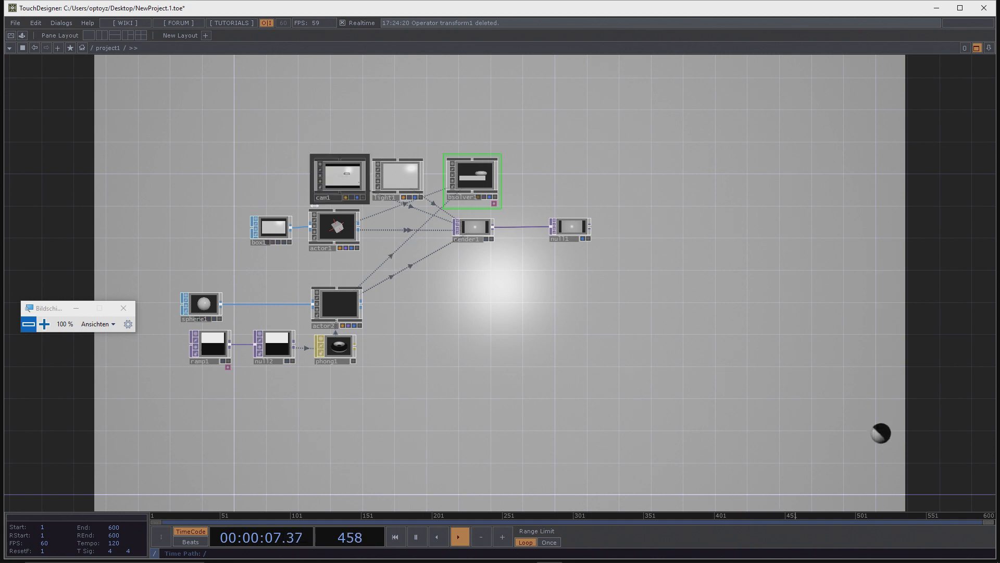
Step: Inspect the parameters of the box1 geometry and the cam1 camera in the network
click(281, 225)
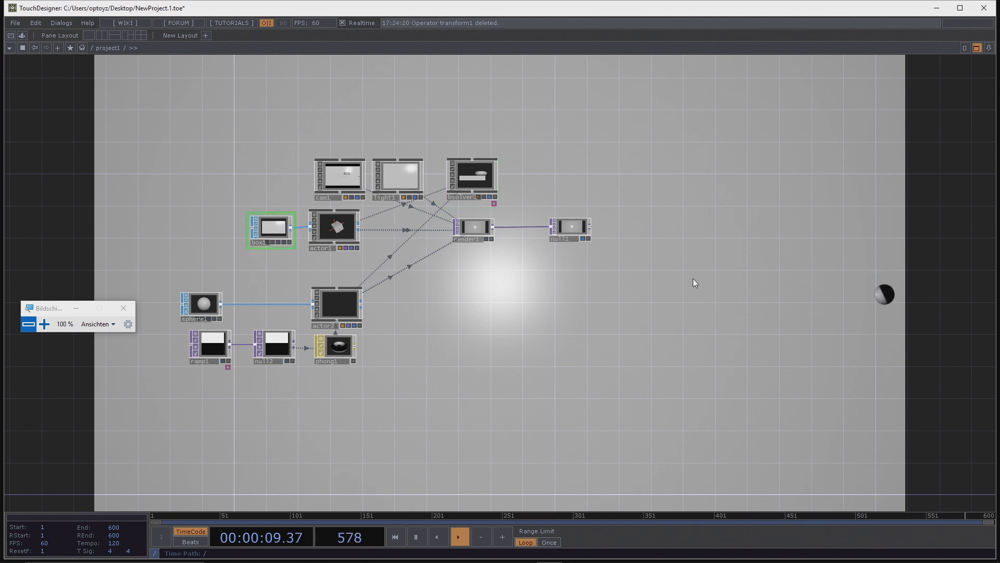
key(p)
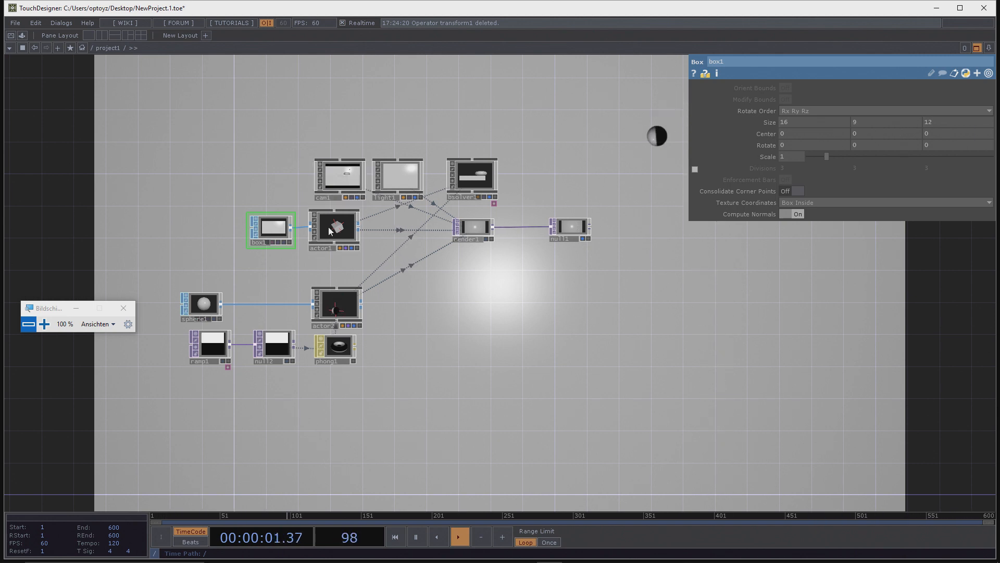
click(344, 181)
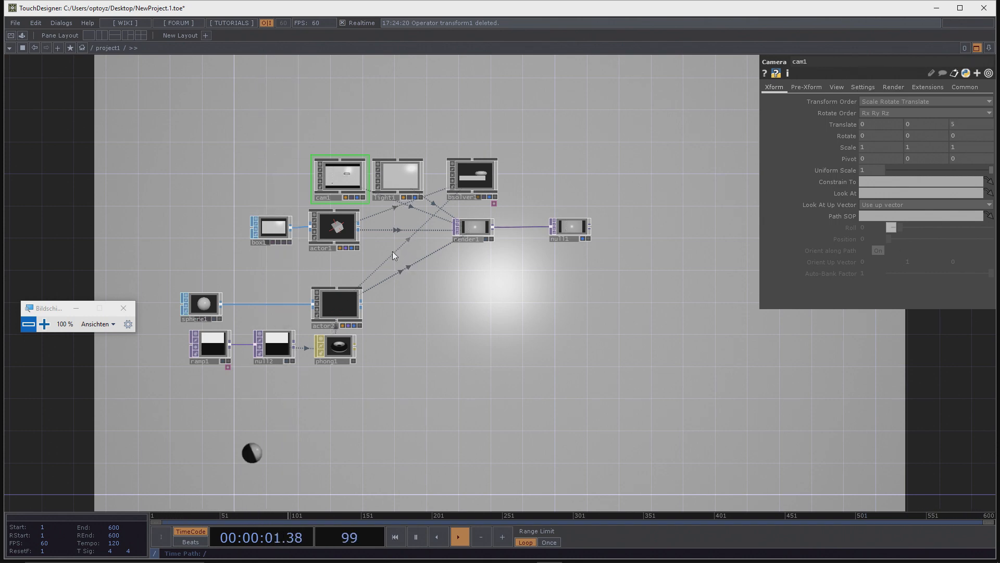
drag(527, 344, 537, 289)
scroll(535, 295, down, 3)
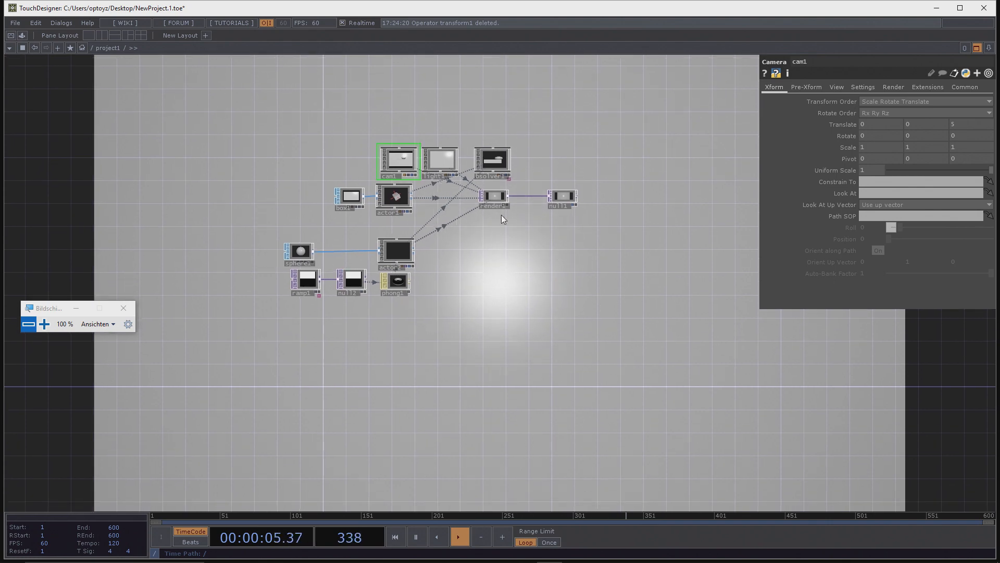
scroll(450, 260, up, 3)
drag(485, 211, 466, 255)
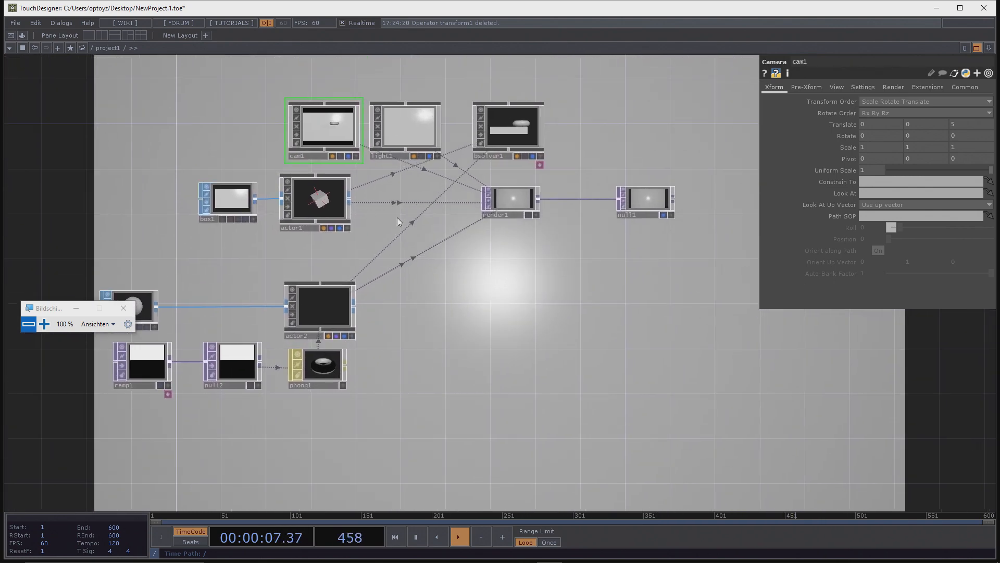
Step: Reinitialize the bsolver1 simulation including its collision shapes and start it
click(511, 126)
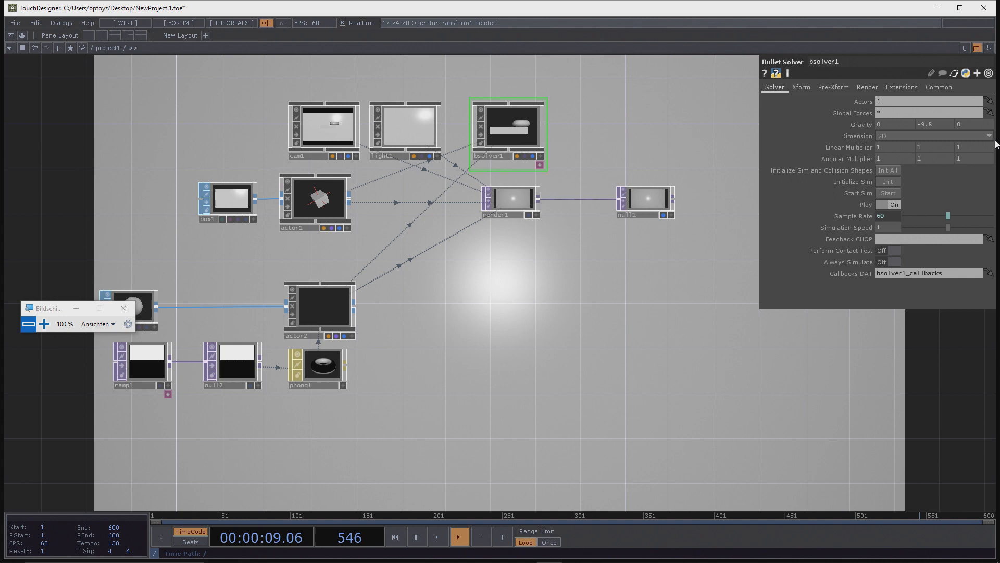
click(886, 173)
click(889, 193)
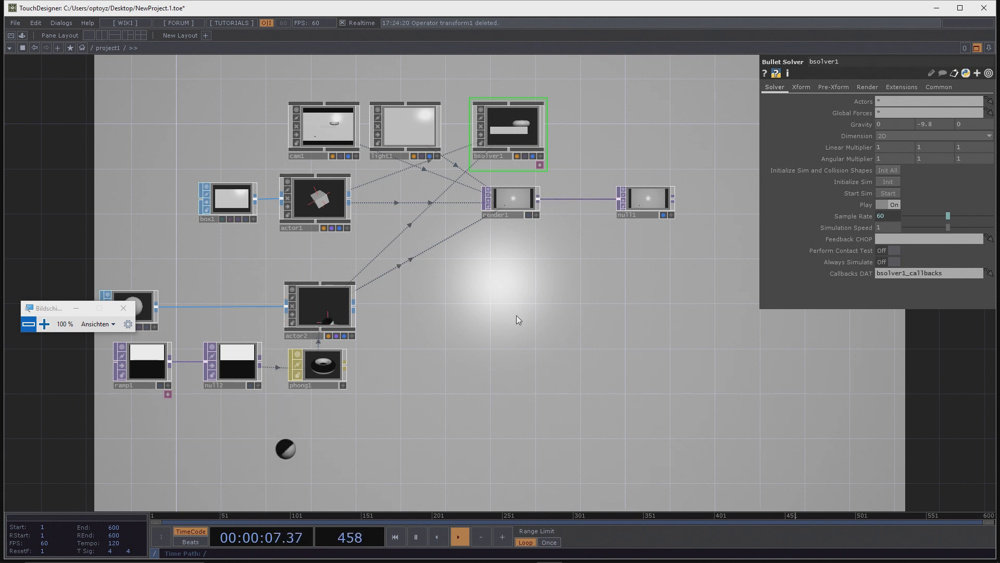
Step: Add a Bullet Solver CHOP beside actor2 and set its Solver or Actor COMP to actor2
drag(424, 314, 403, 288)
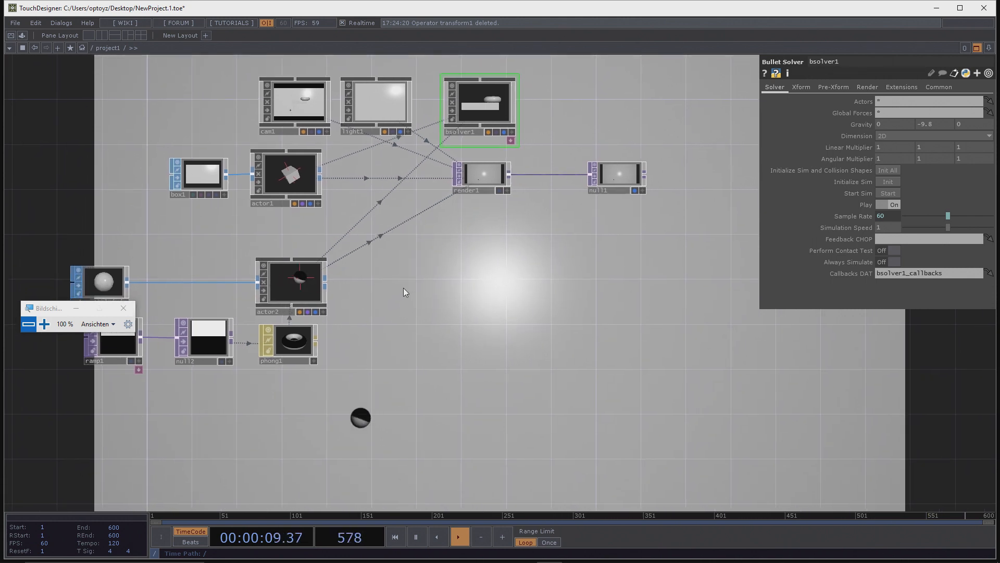
key(Tab)
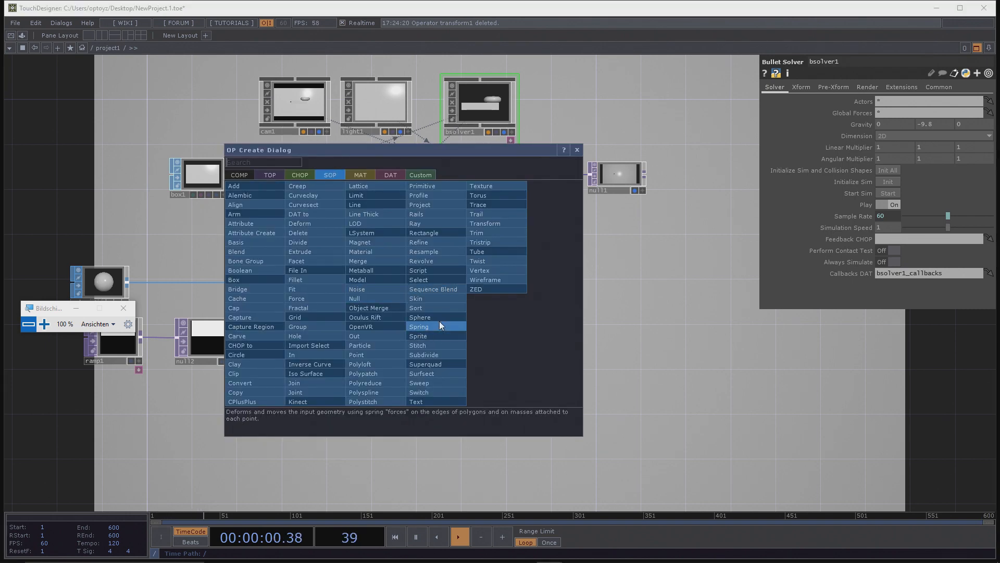
click(299, 175)
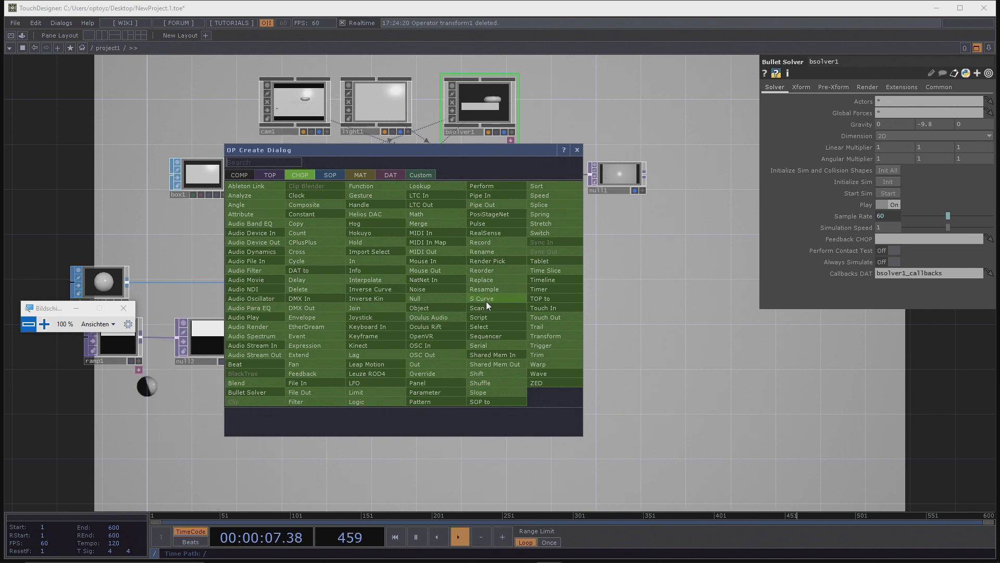
text(bu)
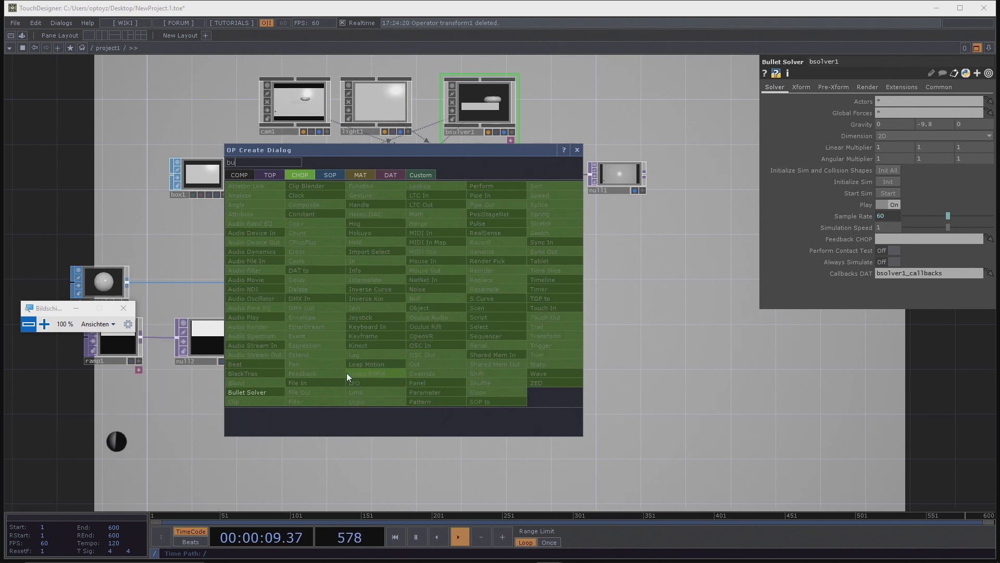
click(246, 393)
click(396, 288)
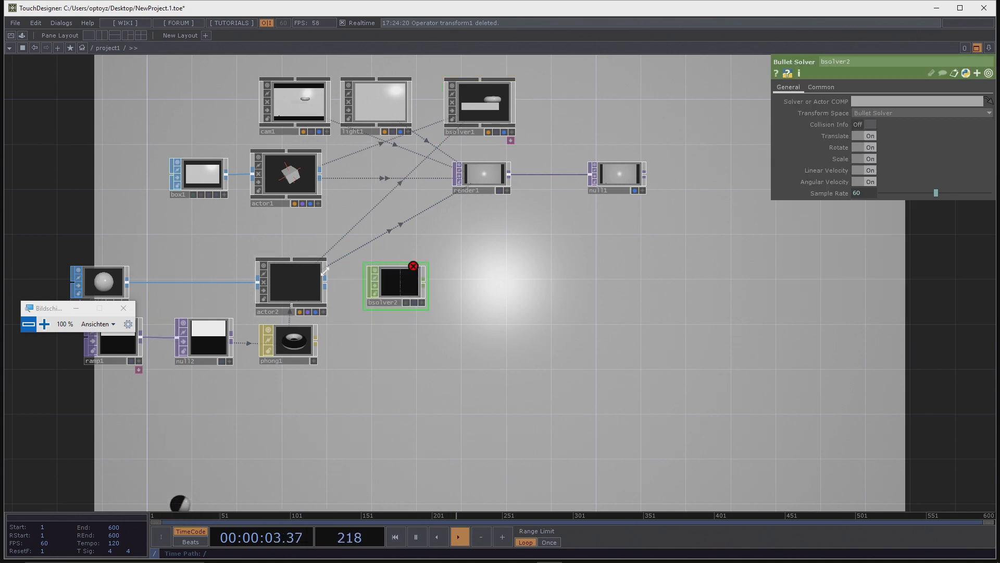
drag(291, 282, 880, 101)
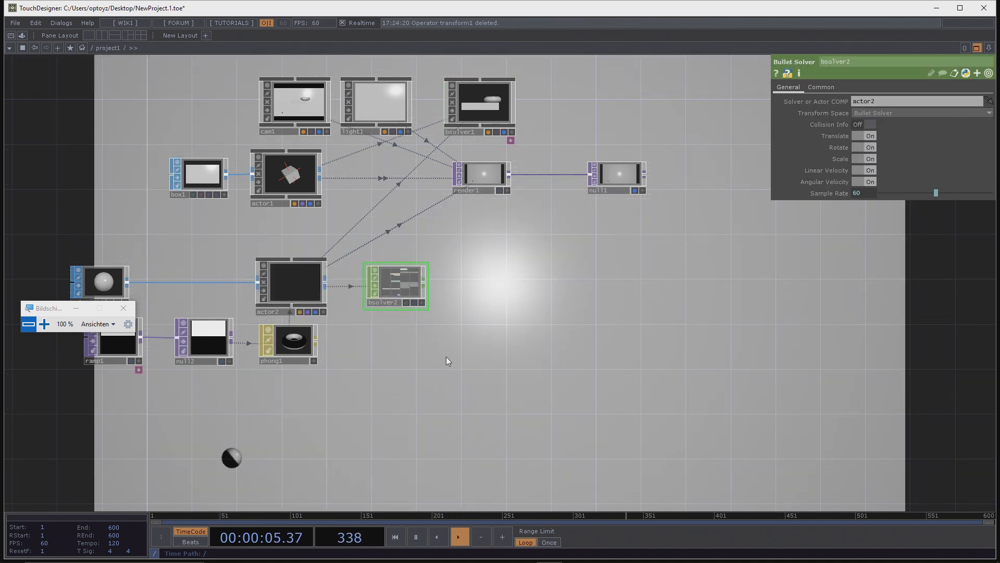
Step: Examine the translate, rotate, scale and velocity channels of the bsolver2 CHOP up close
scroll(389, 295, up, 10)
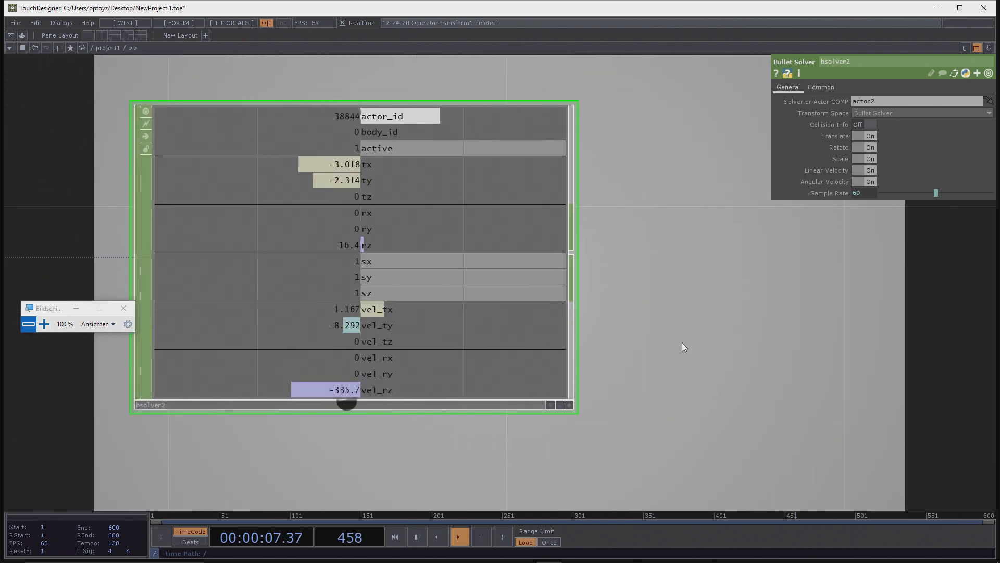
scroll(677, 334, down, 3)
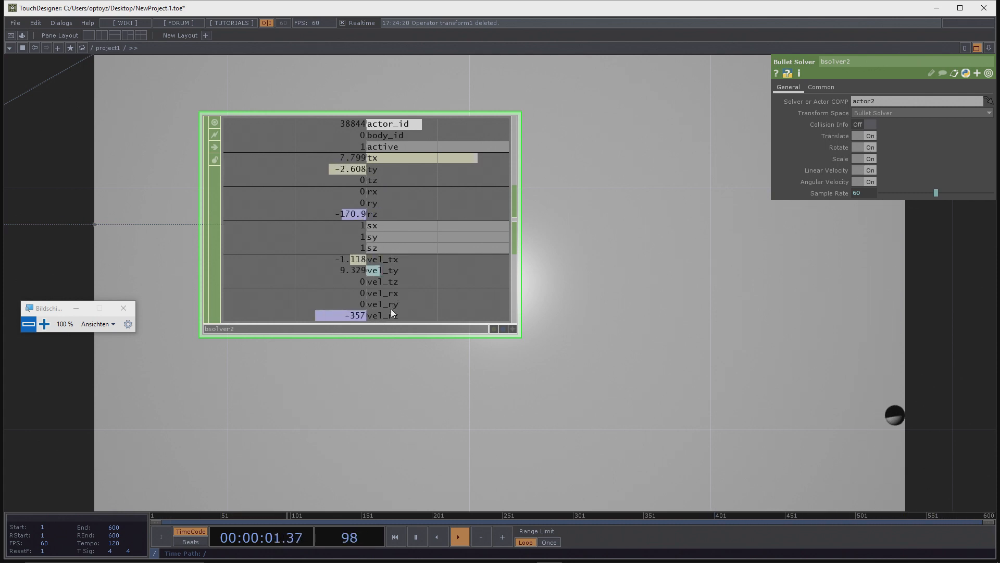
scroll(306, 213, down, 3)
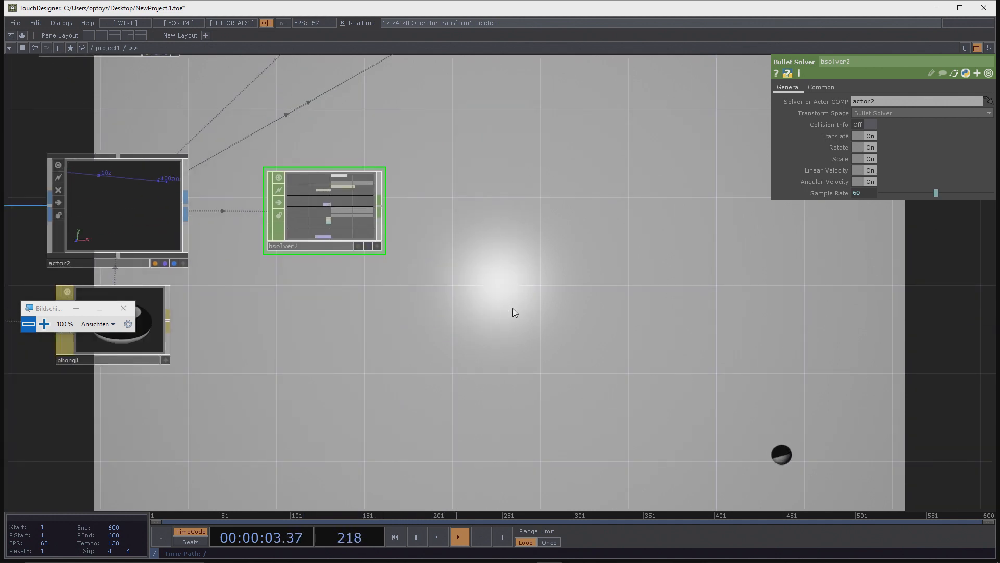
scroll(338, 230, up, 6)
scroll(343, 311, down, 5)
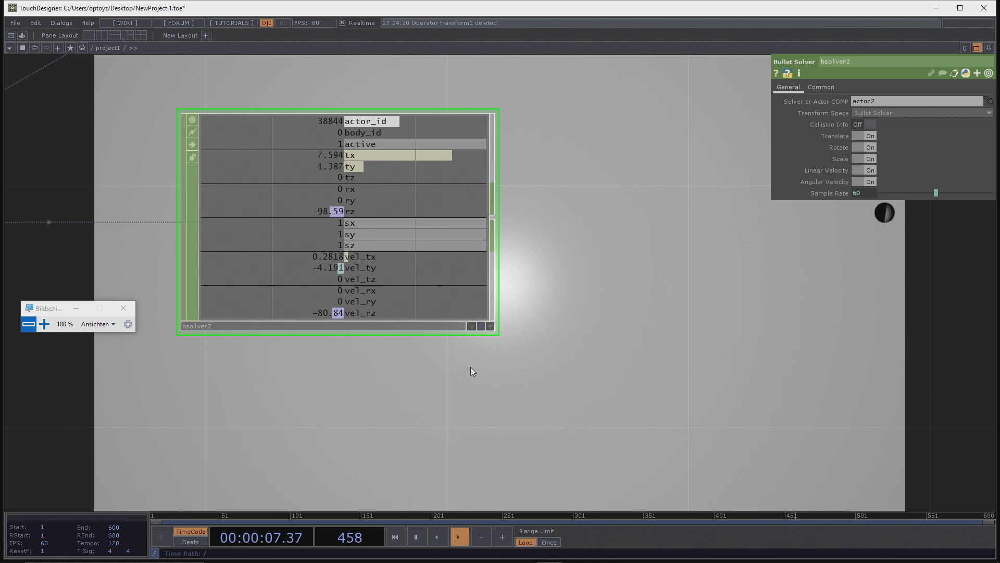
scroll(430, 162, down, 3)
scroll(539, 254, down, 2)
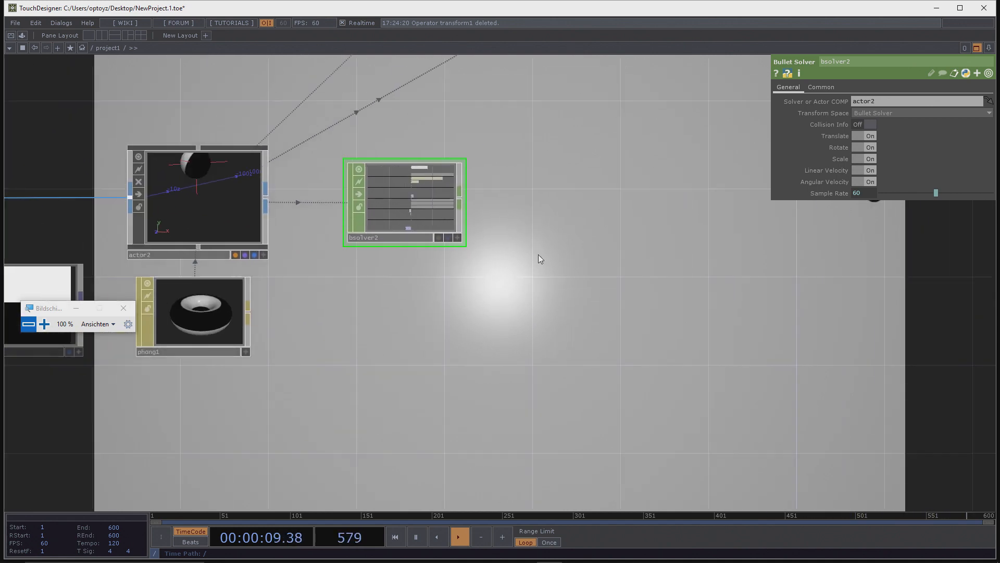
Step: Move the bsolver2 node slightly lower in the network and look over its channel list
drag(406, 199, 411, 249)
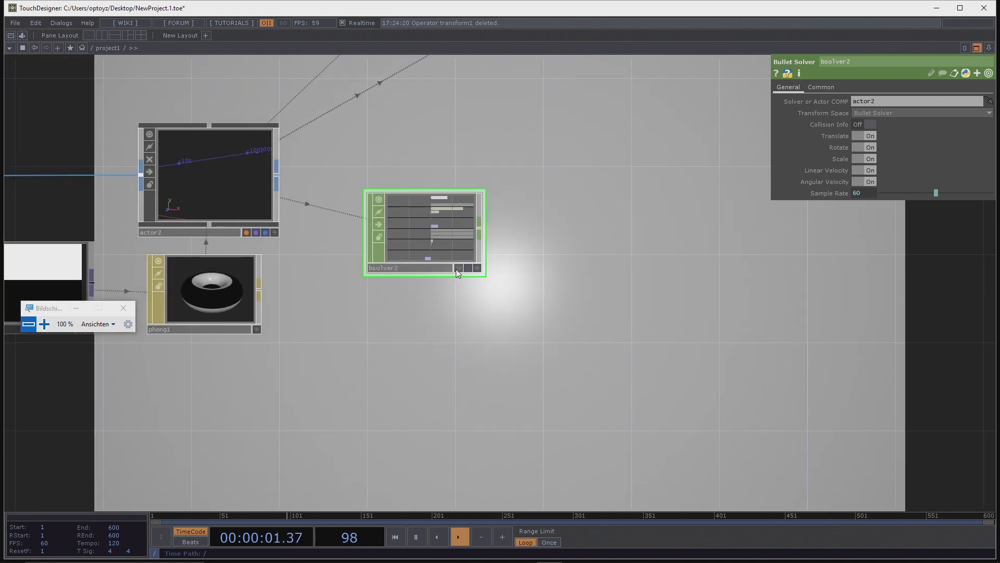
scroll(455, 269, up, 5)
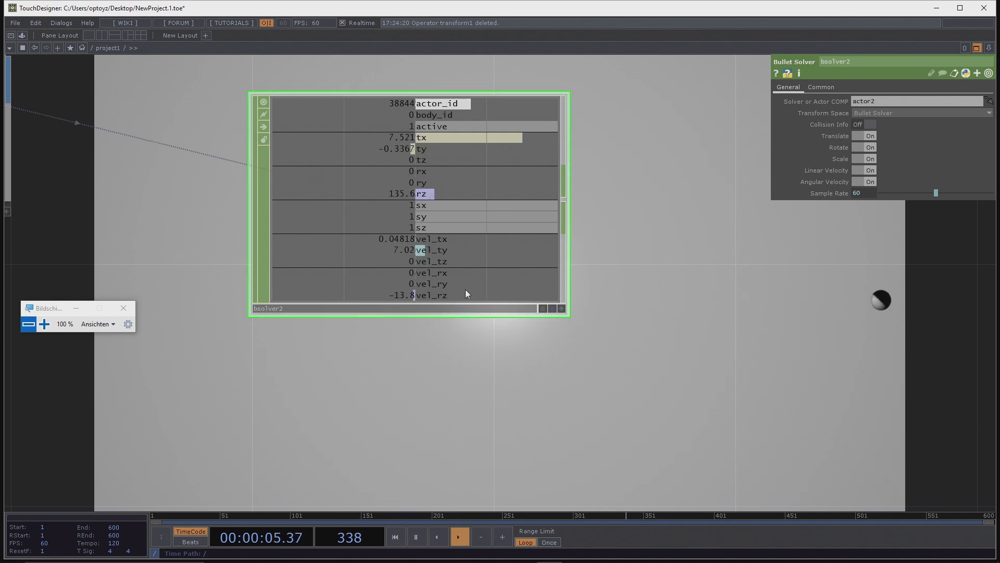
scroll(469, 218, down, 3)
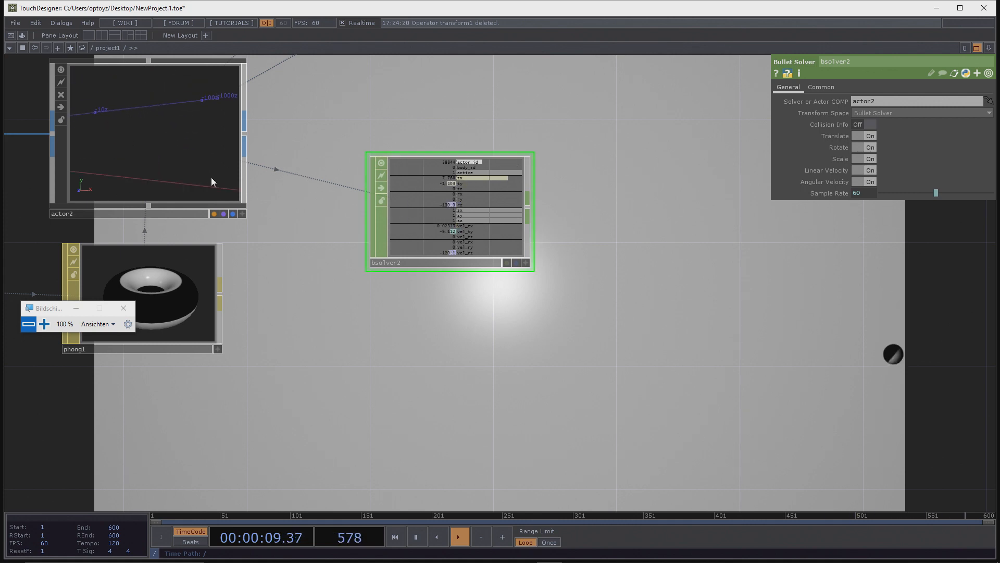
Step: Examine actor2's Setup parameters and the velocity channels coming out of bsolver2
click(200, 166)
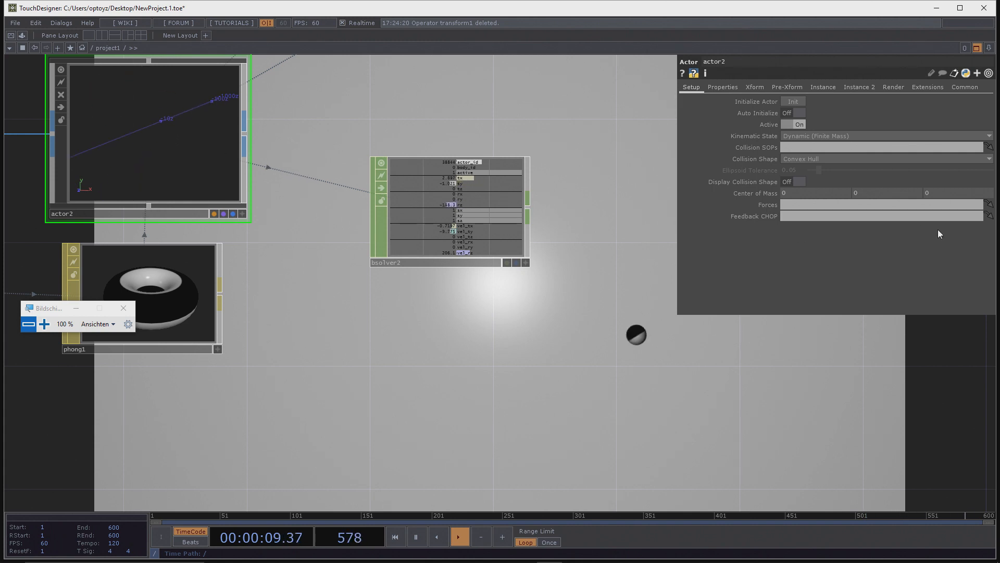
scroll(505, 188, up, 3)
scroll(408, 206, down, 5)
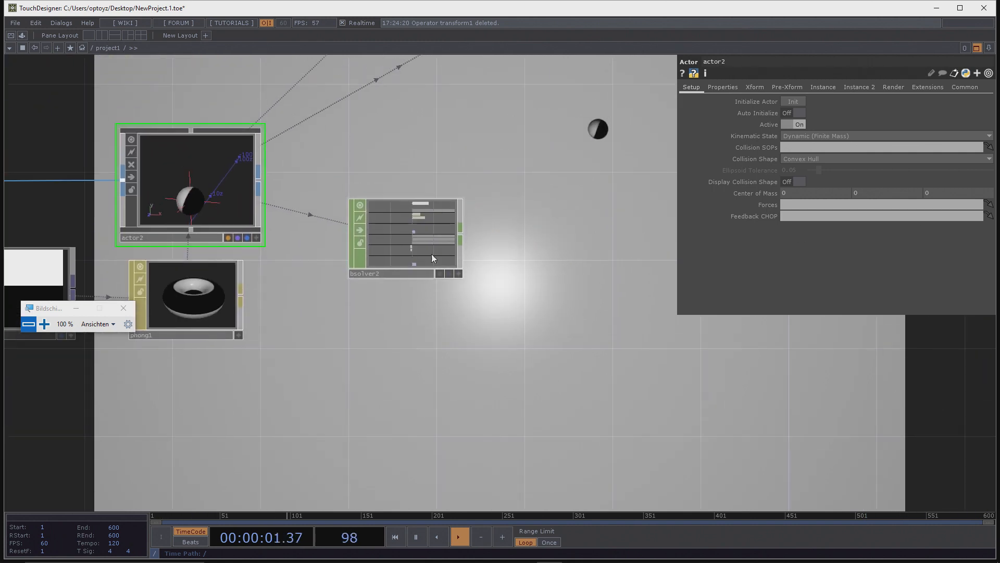
scroll(438, 254, up, 3)
scroll(451, 254, down, 3)
scroll(465, 255, up, 3)
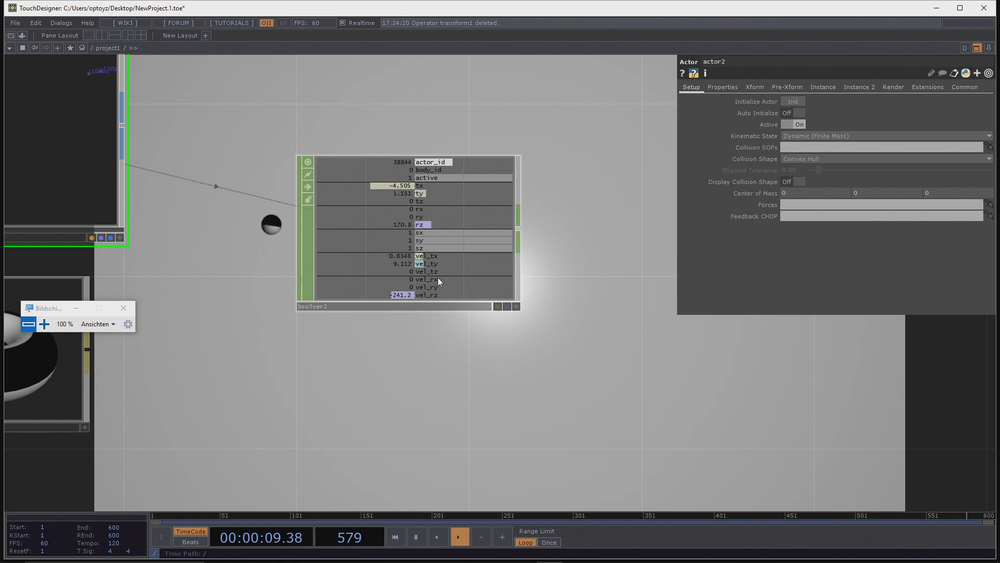
scroll(467, 373, down, 3)
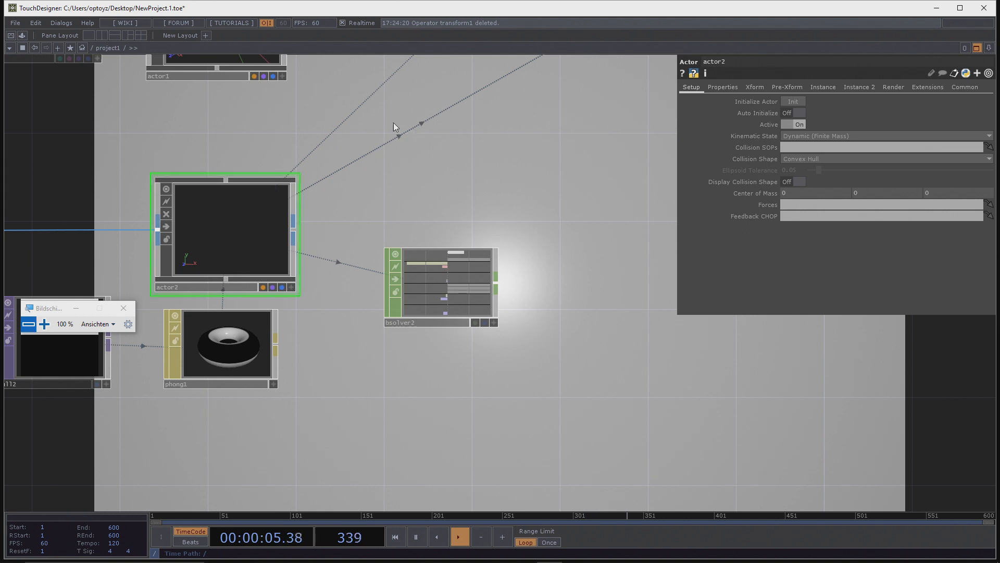
scroll(440, 276, down, 5)
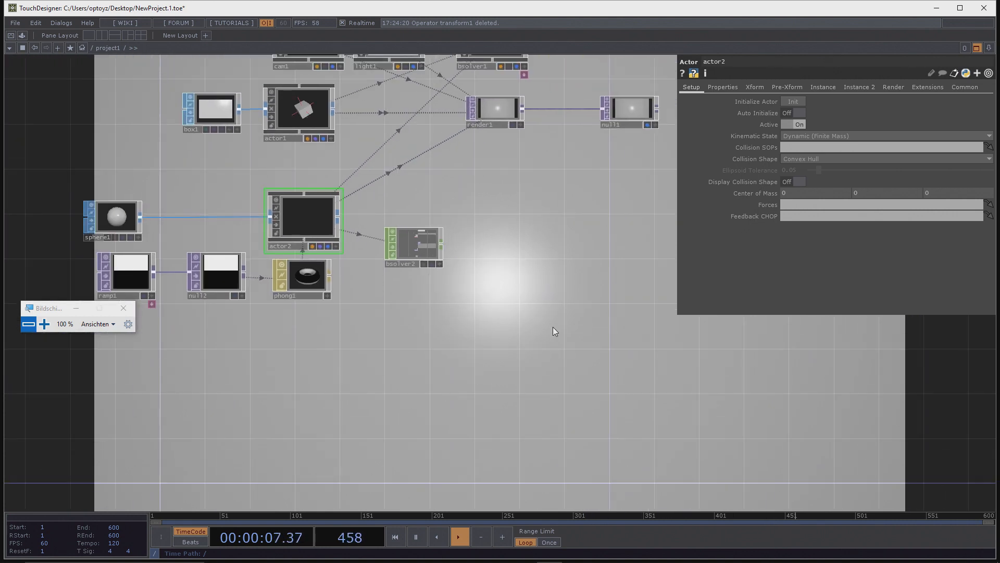
scroll(374, 335, up, 1)
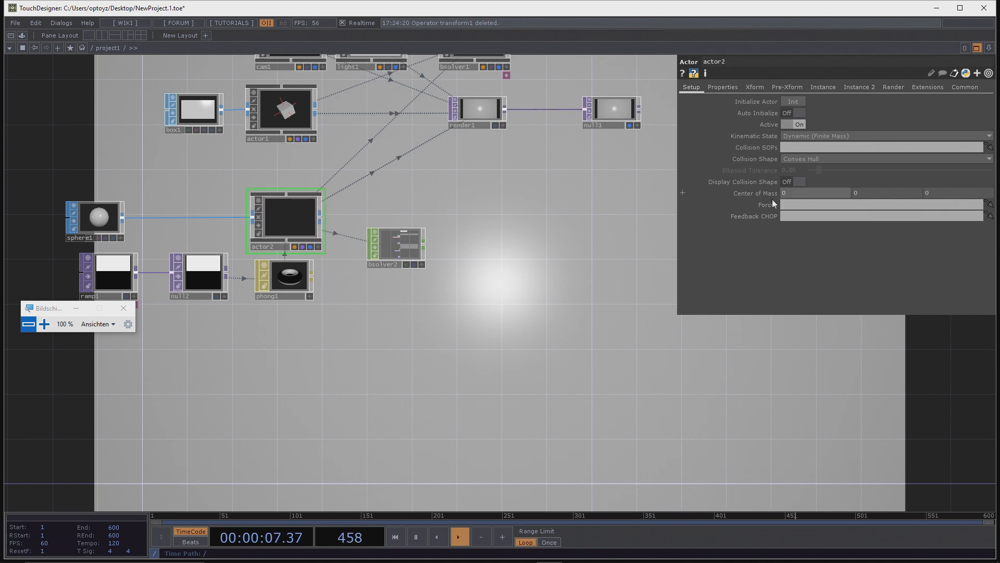
Step: Compare the General parameters of bsolver2 with the Setup parameters of actor2
click(408, 241)
drag(415, 351, 409, 315)
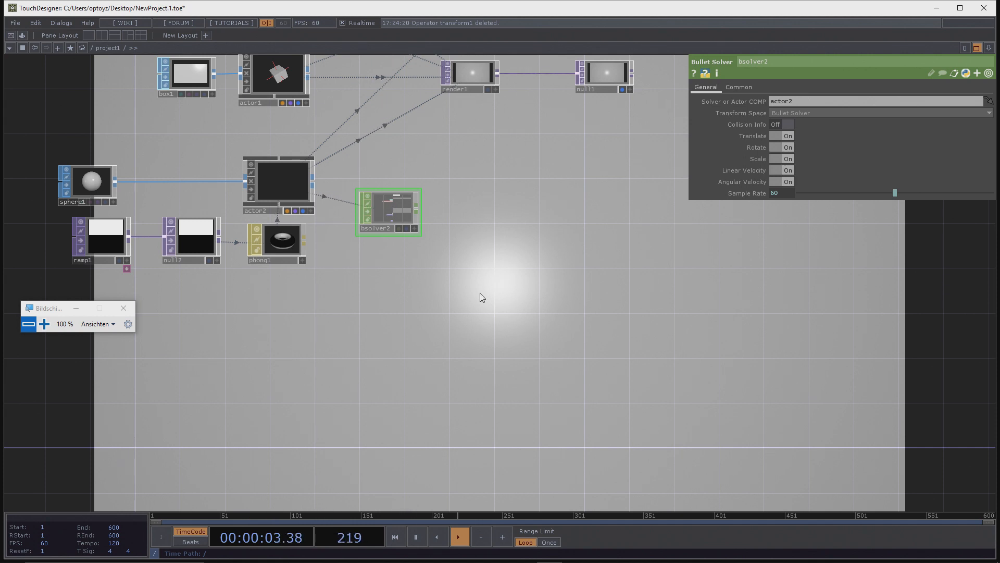
click(289, 177)
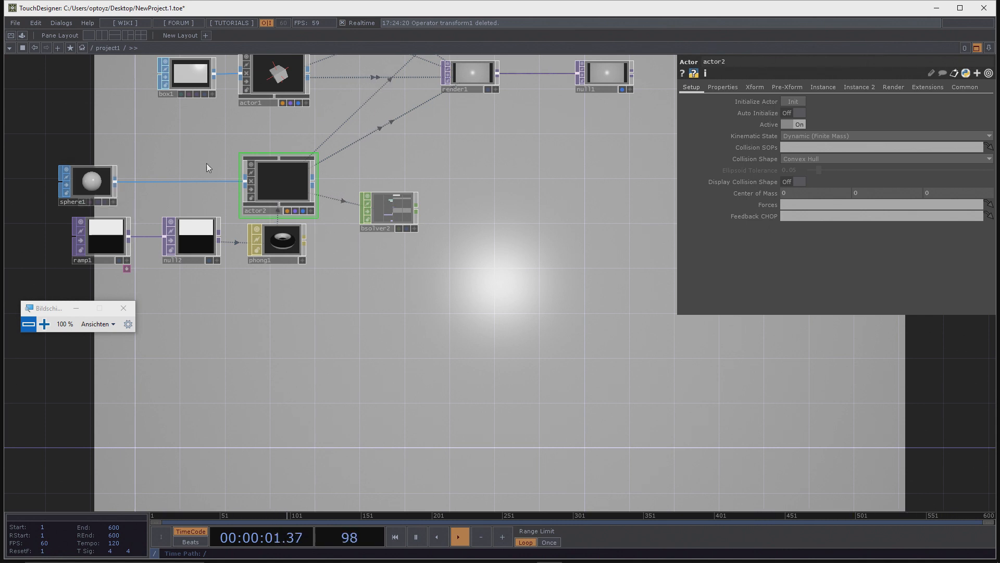
Step: Check actor1's Setup parameters, reinitialize bsolver1's simulation and collision shapes, and start the simulation
click(289, 73)
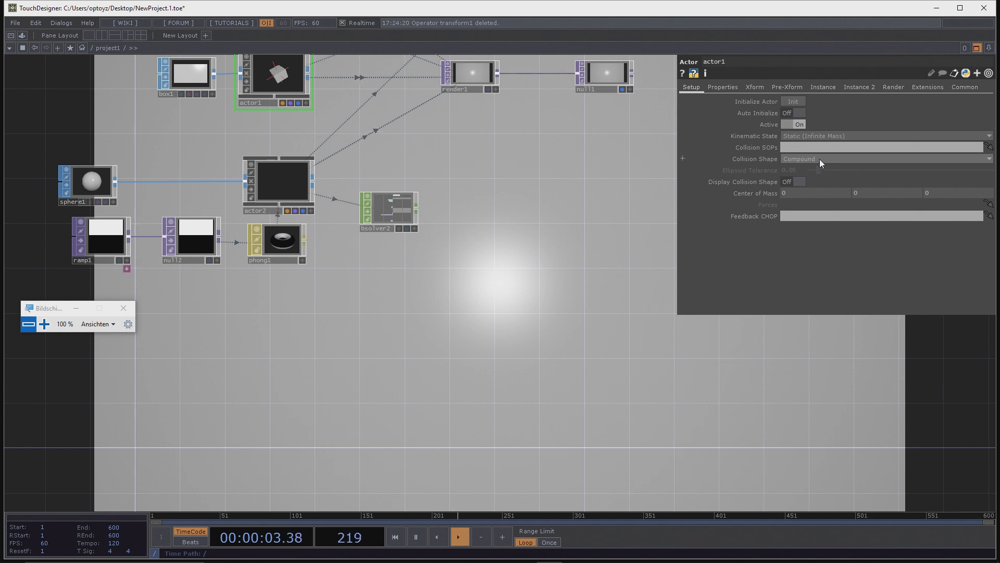
scroll(509, 222, down, 2)
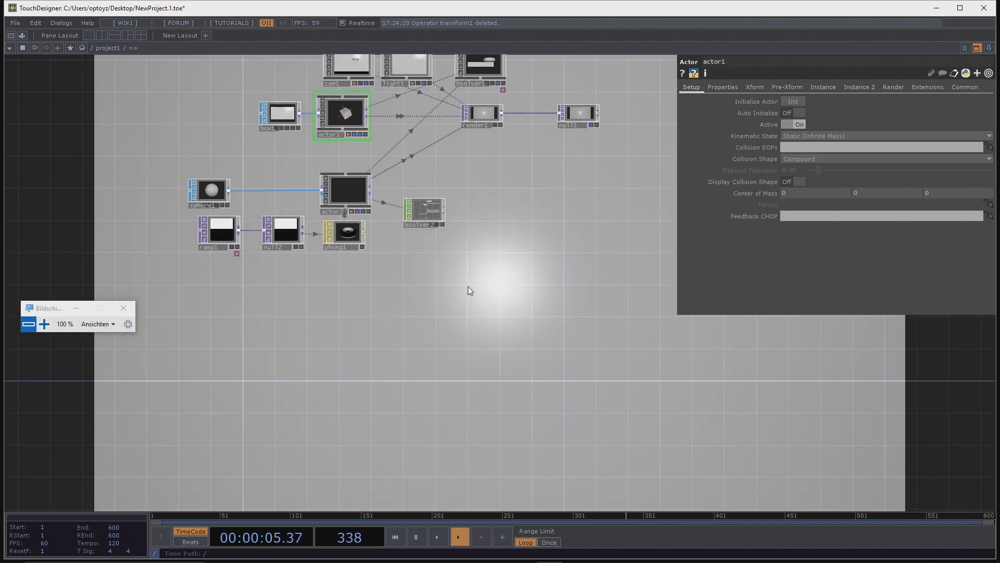
drag(468, 286, 443, 301)
drag(526, 241, 519, 293)
click(429, 131)
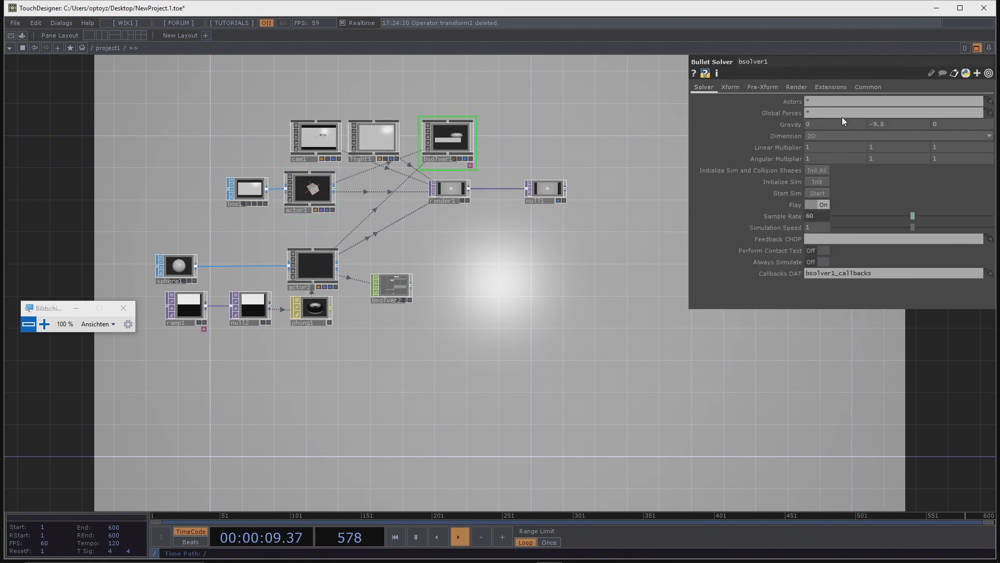
click(816, 168)
click(817, 193)
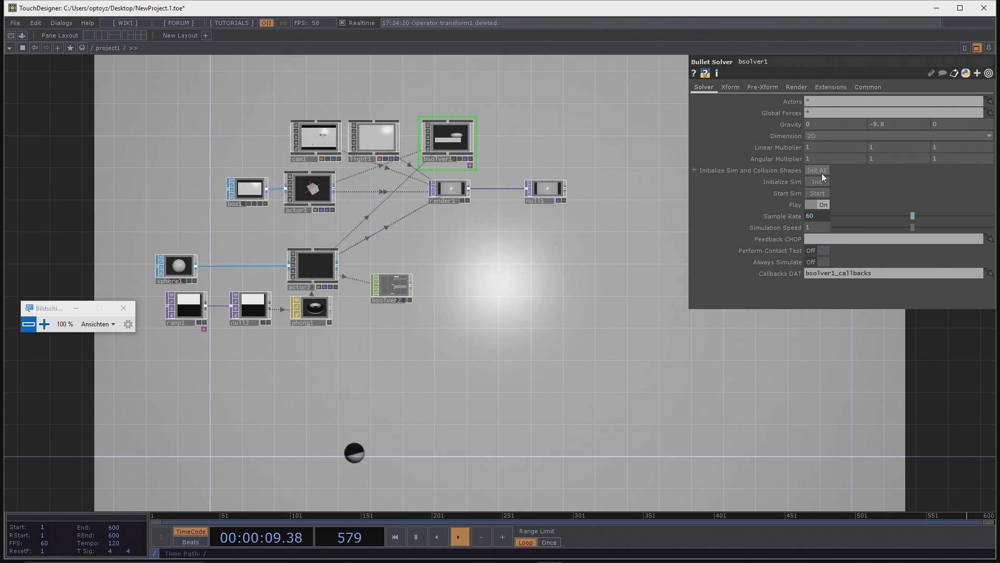
Step: Create a Box SOP in the empty network area below the ramp1 node
drag(435, 375, 441, 332)
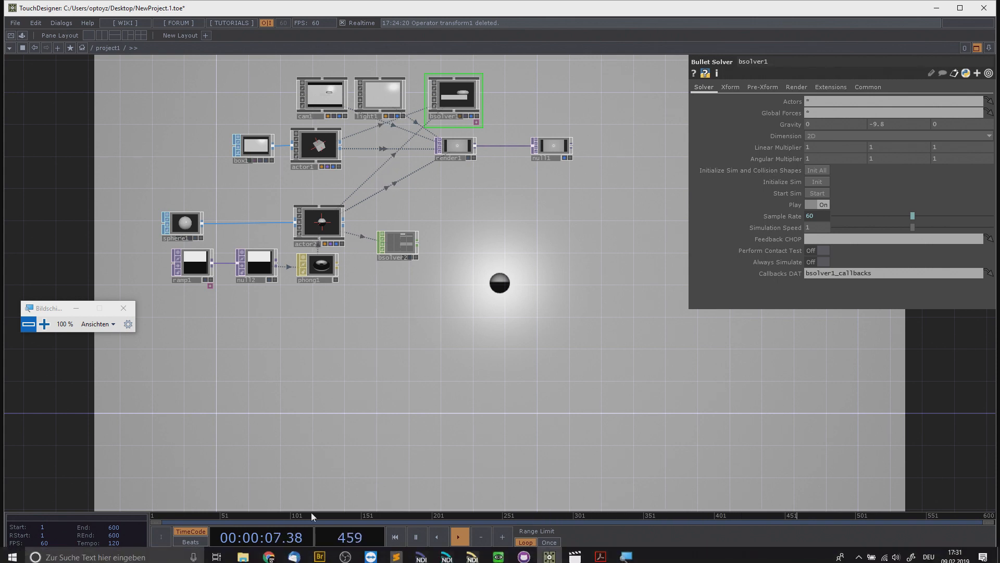
drag(205, 417, 254, 394)
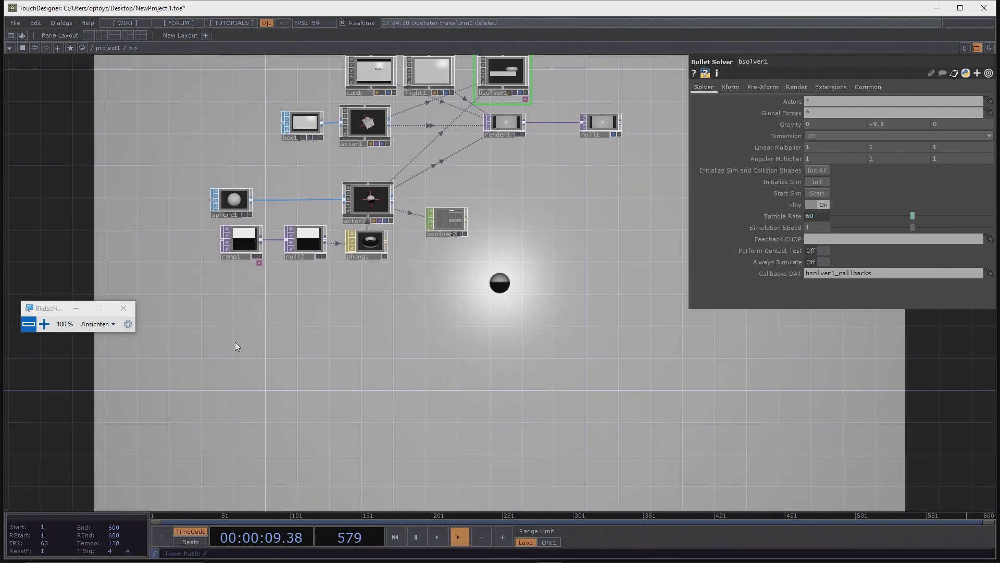
key(Tab)
click(161, 227)
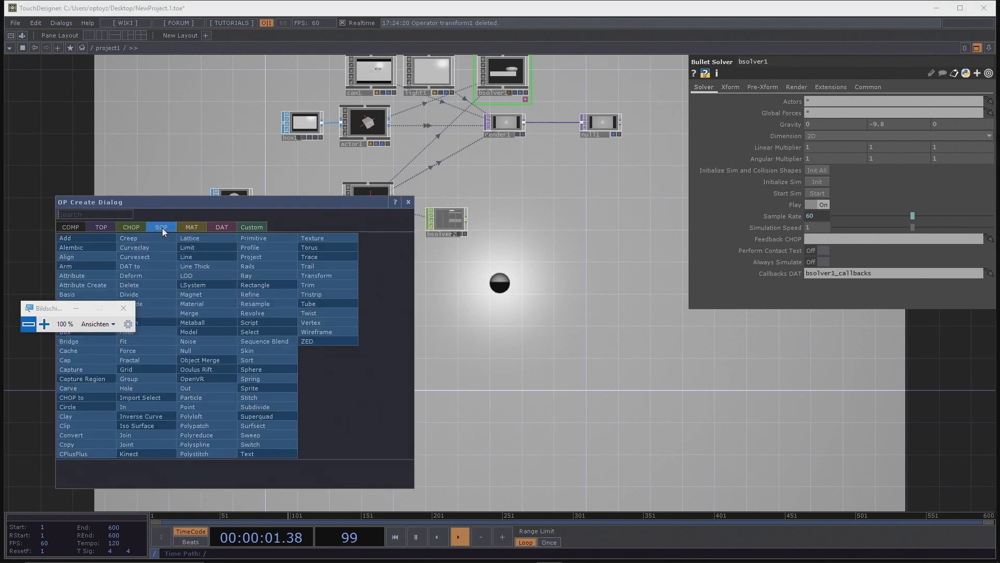
text(box)
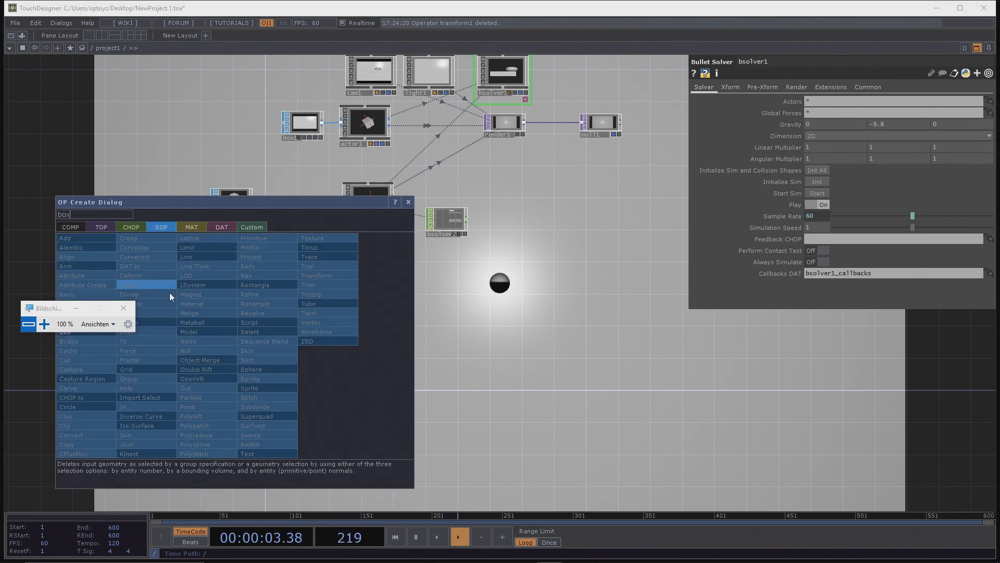
drag(53, 312, 46, 462)
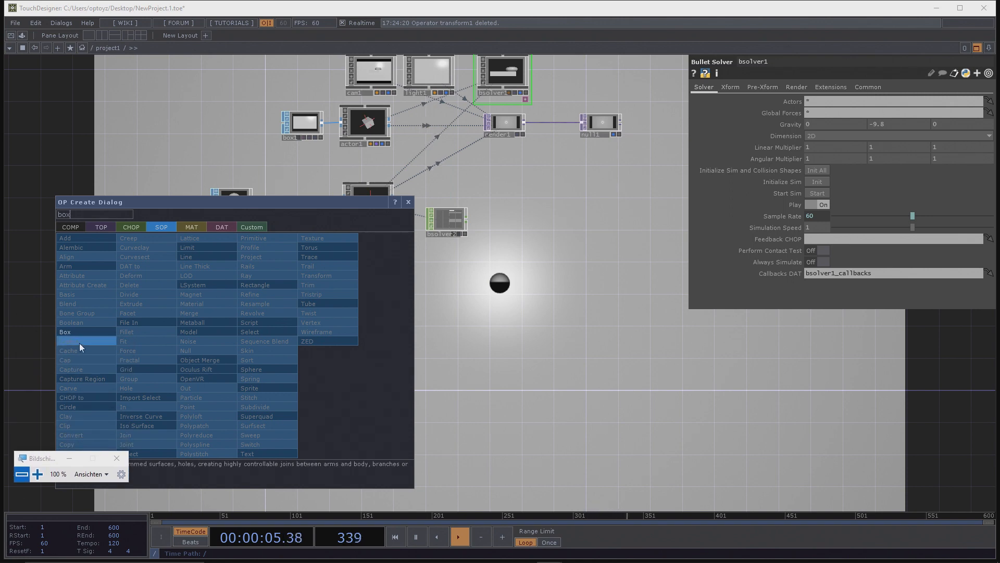
click(81, 331)
click(226, 368)
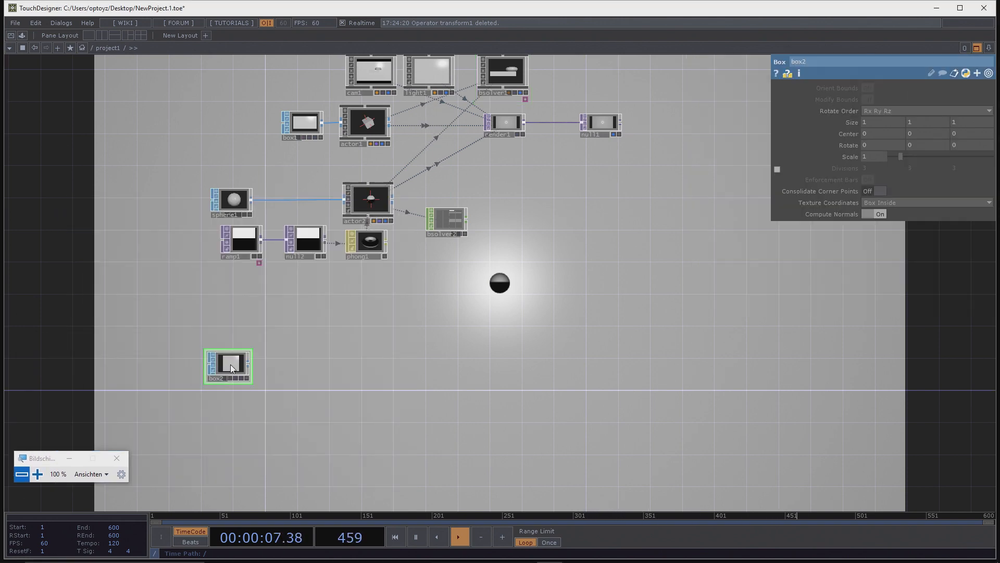
Step: Set the size of the new box2 node to 1.6, 0.3 and 0.05
click(877, 121)
text(1.)
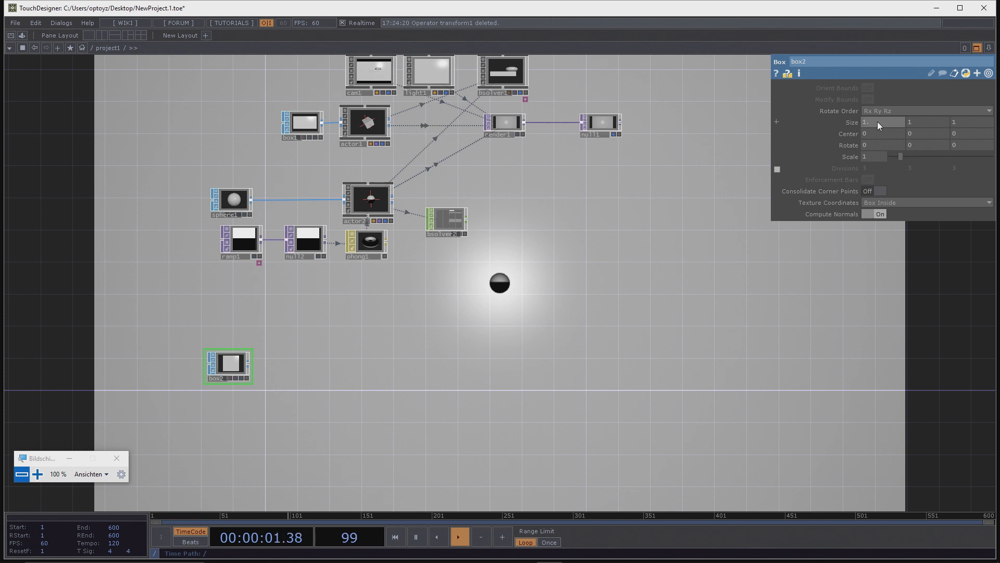
text(6)
key(Tab)
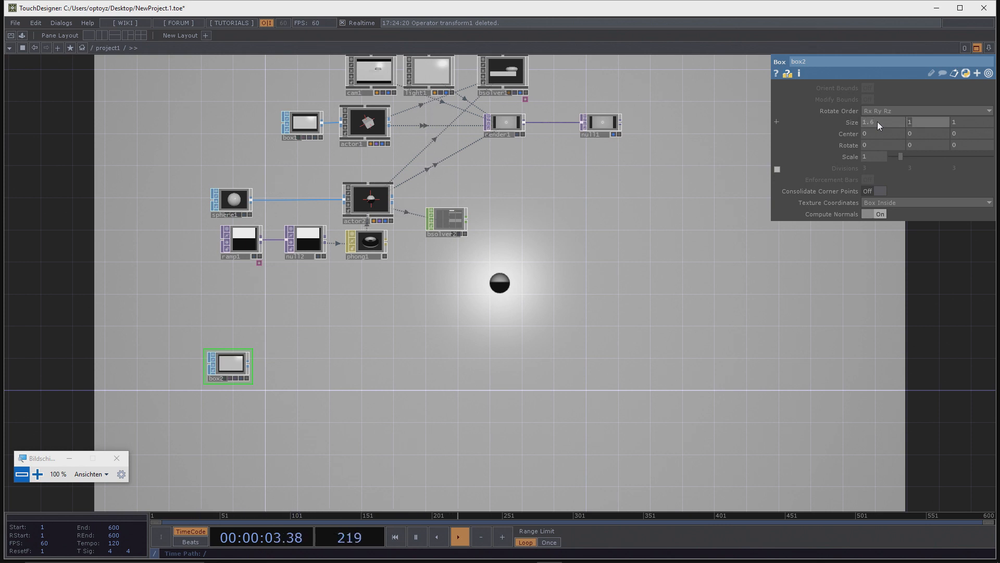
text(0.3)
key(Tab)
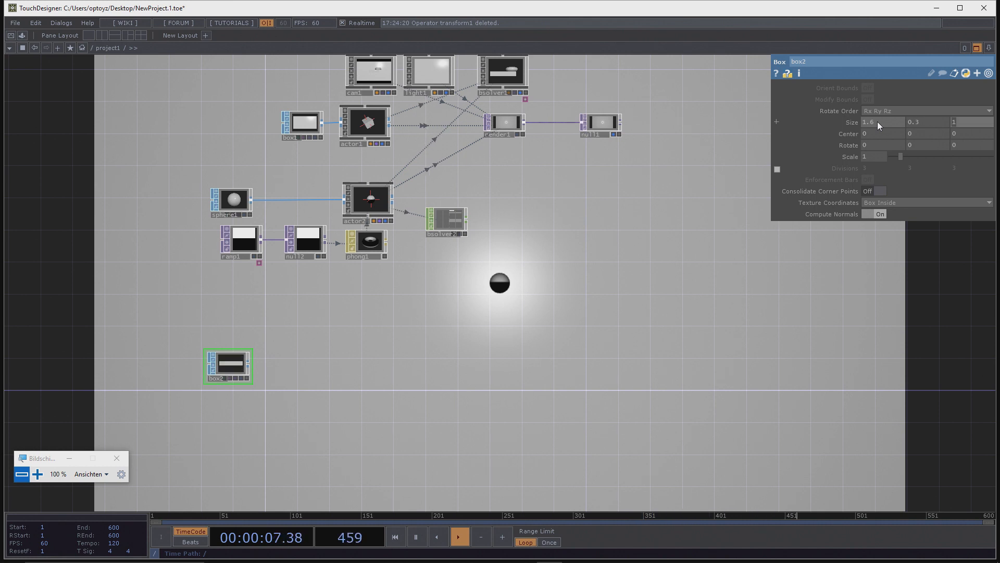
text(0.05)
Step: Examine the Solver parameters of bsolver1 and the layout of the network around it
drag(374, 393, 390, 357)
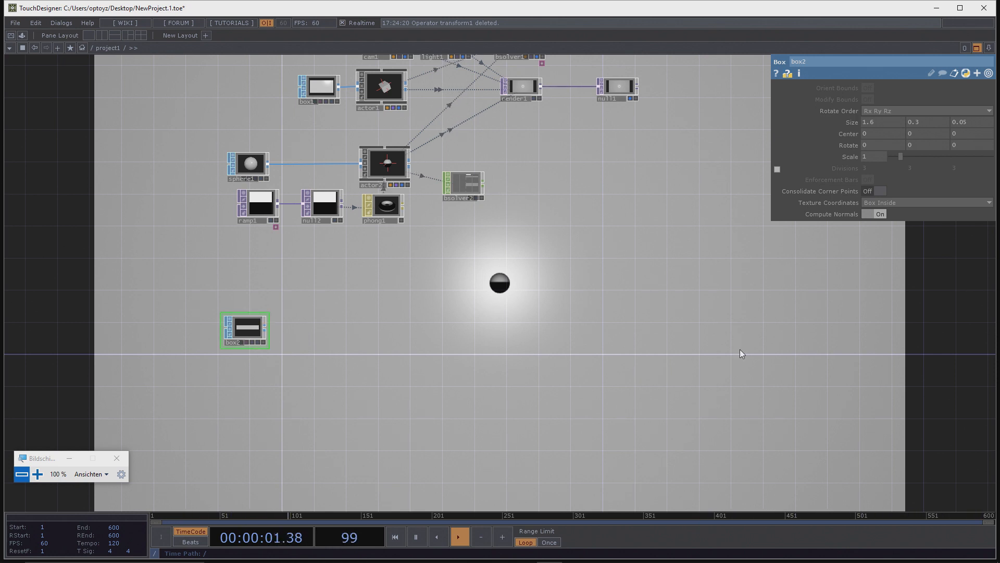
scroll(579, 353, down, 4)
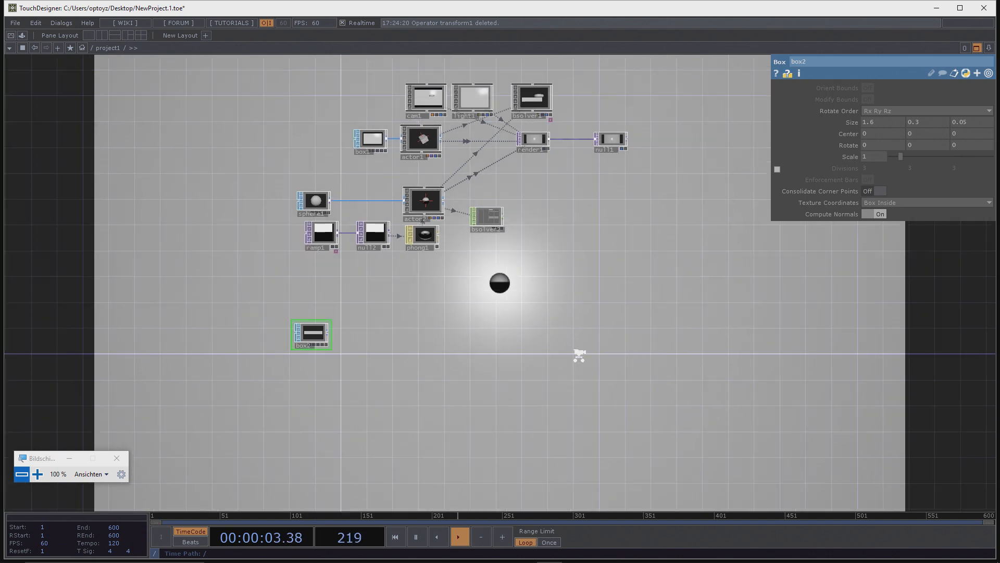
scroll(498, 169, up, 5)
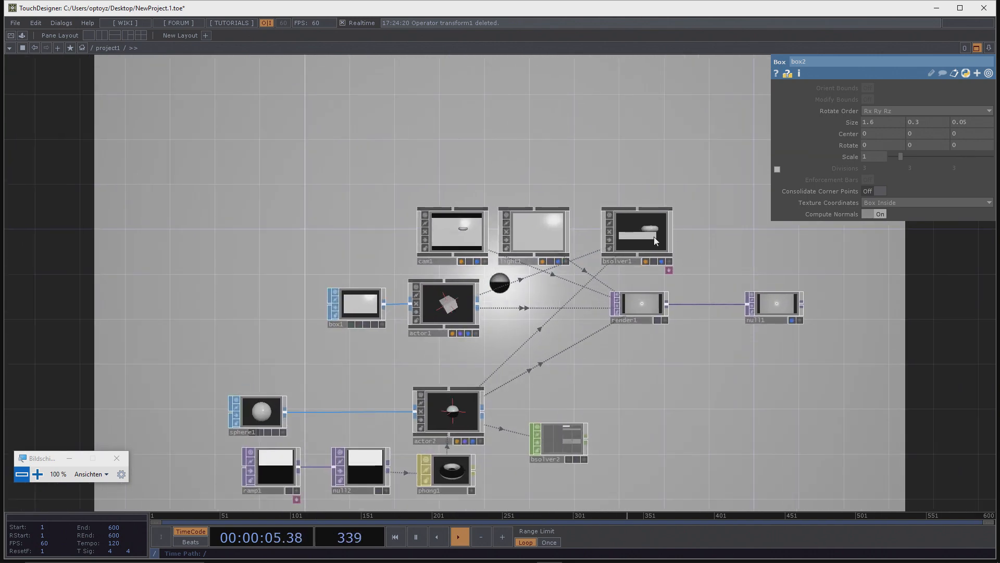
click(654, 236)
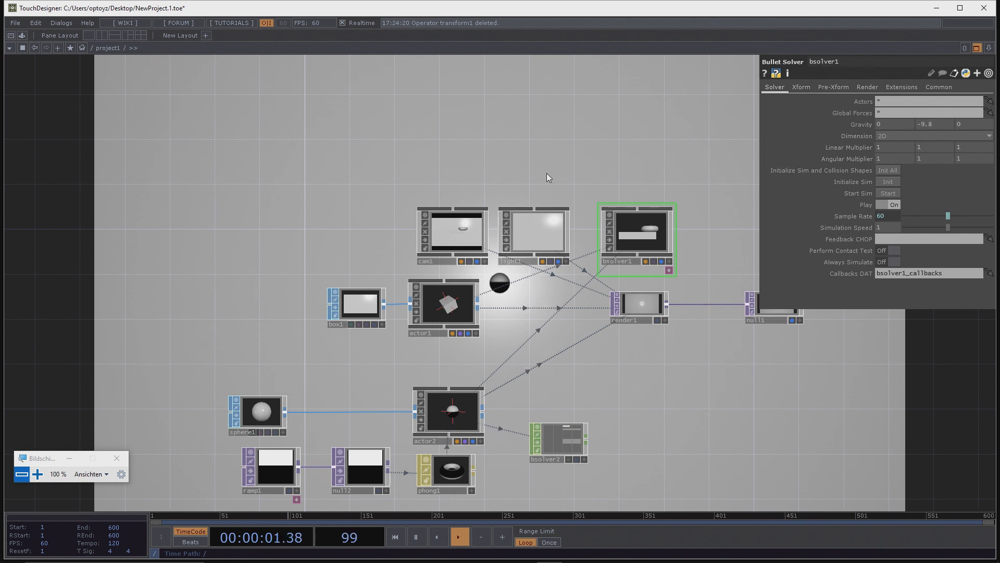
scroll(290, 308, down, 5)
scroll(357, 458, up, 5)
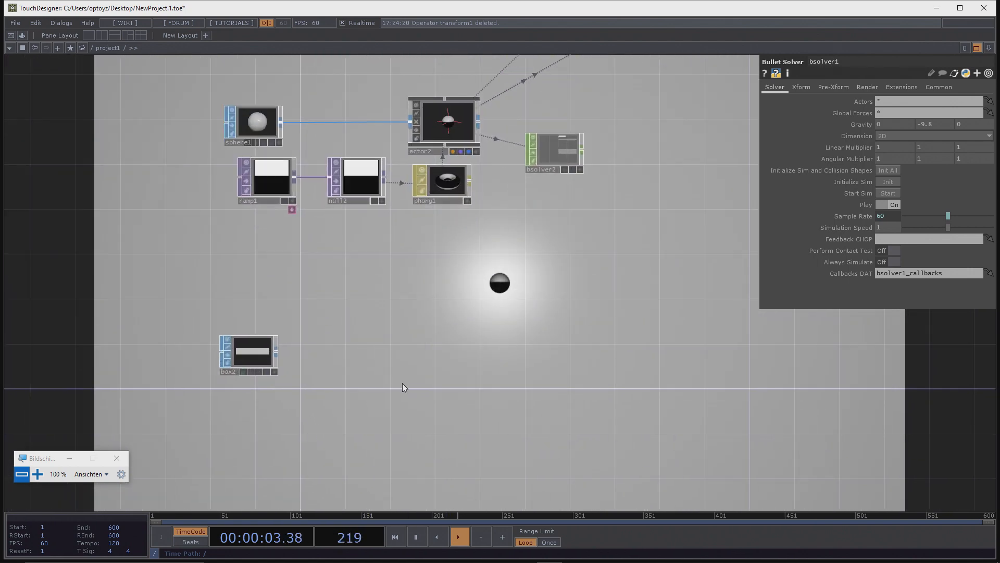
Step: Add an Actor COMP fed by the output of box2 and place it below actor2
drag(404, 386, 308, 363)
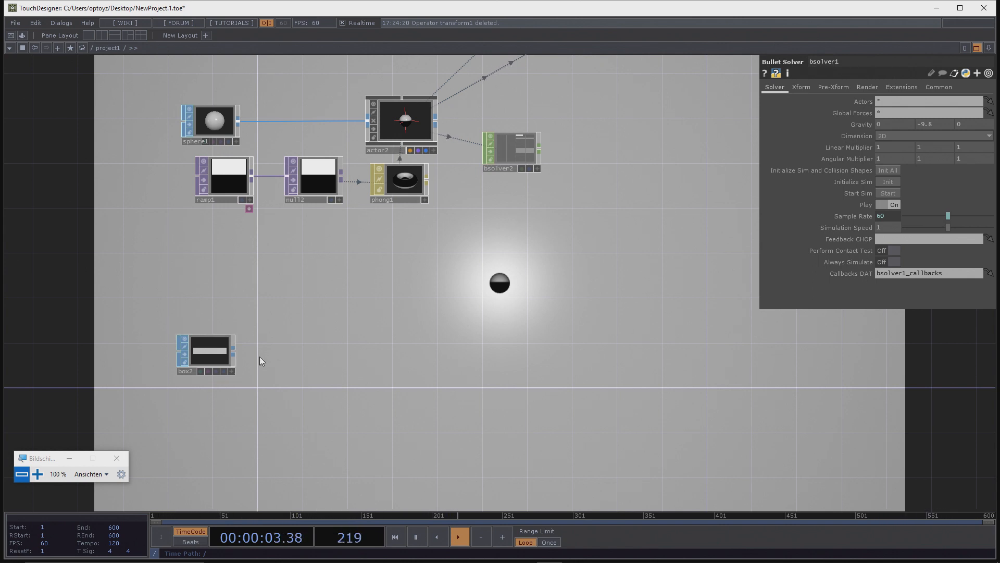
click(233, 352)
click(68, 238)
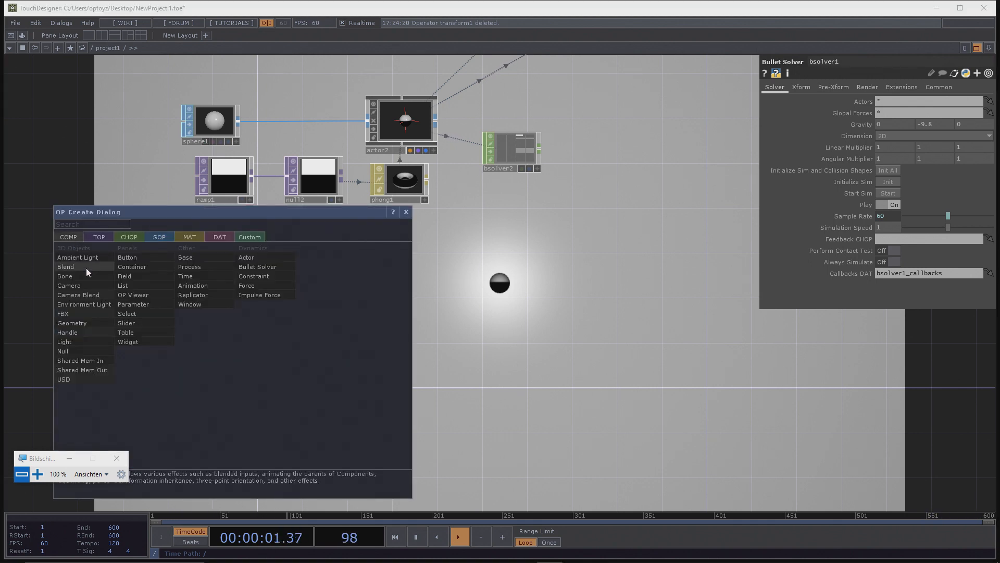
click(276, 261)
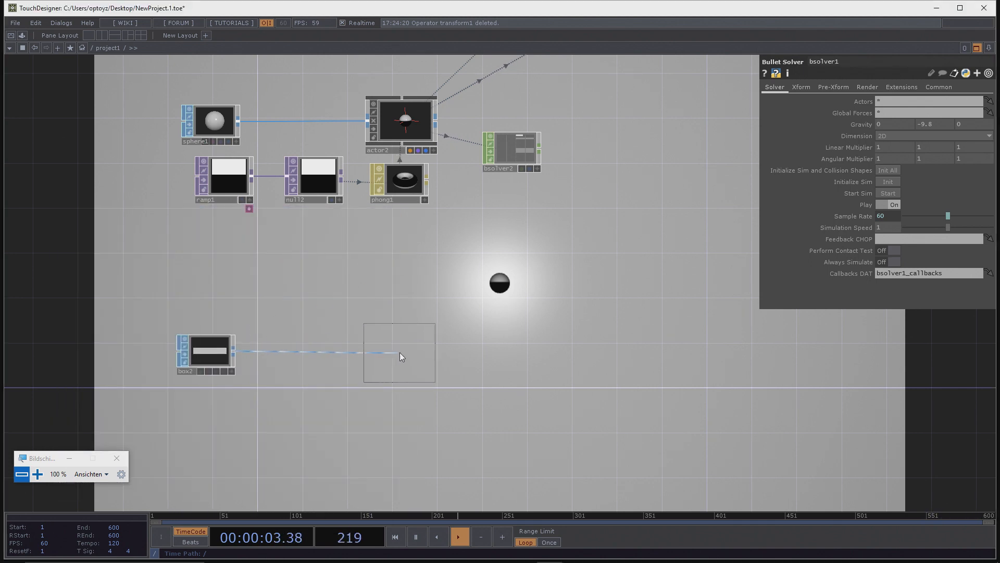
click(399, 352)
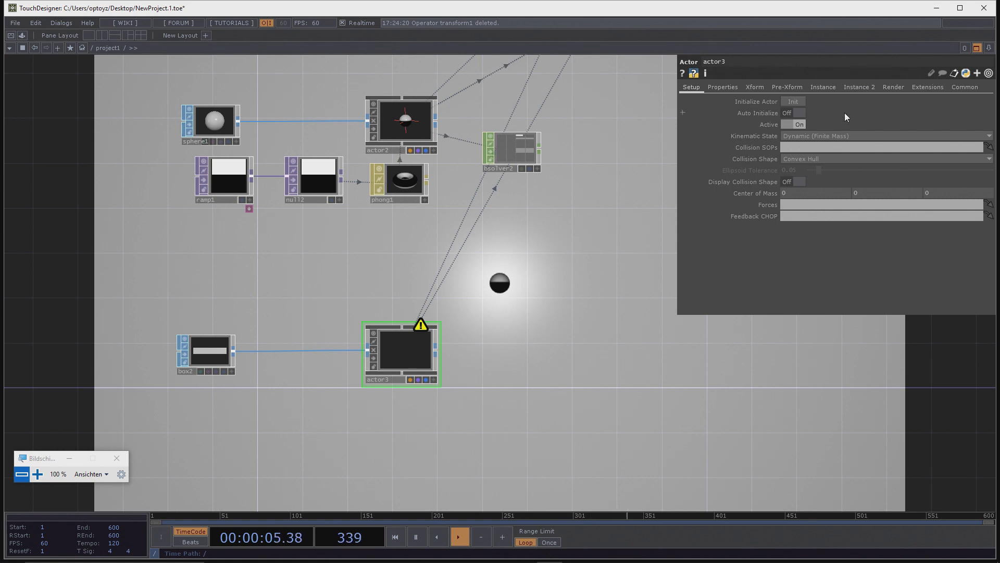
Step: Make actor3 Static (Infinite Mass) and set its restitution to 1
click(794, 136)
click(799, 146)
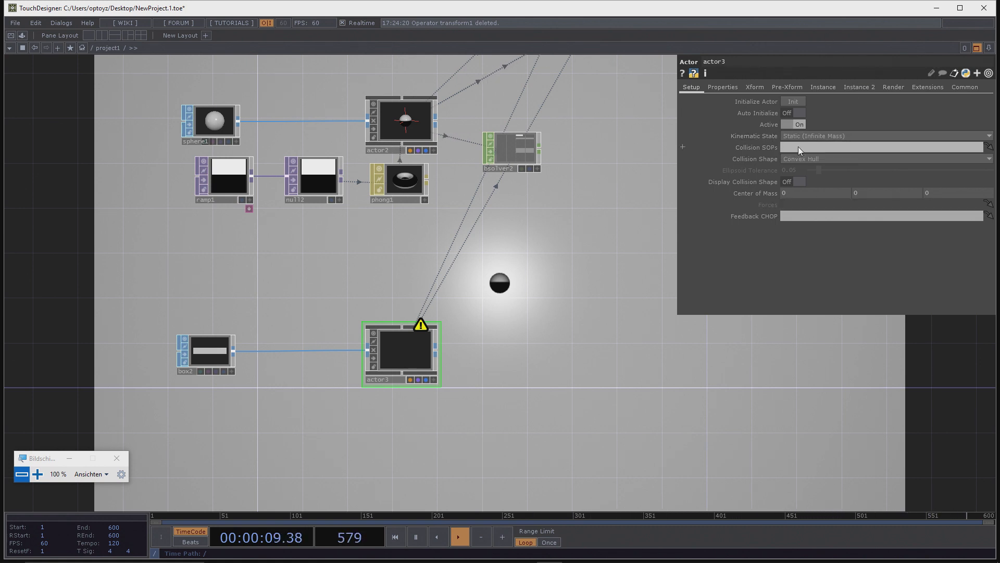
click(730, 89)
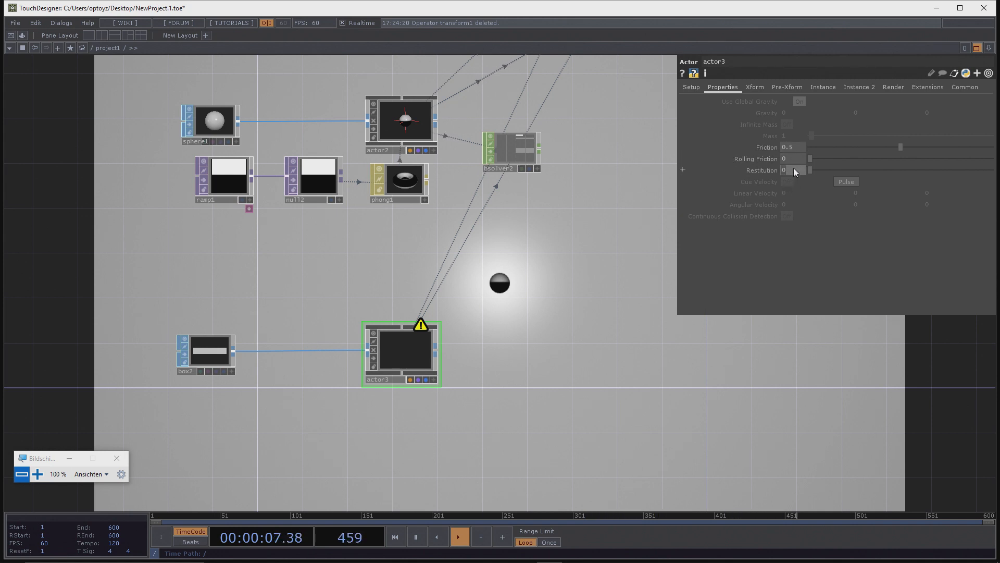
key(Return)
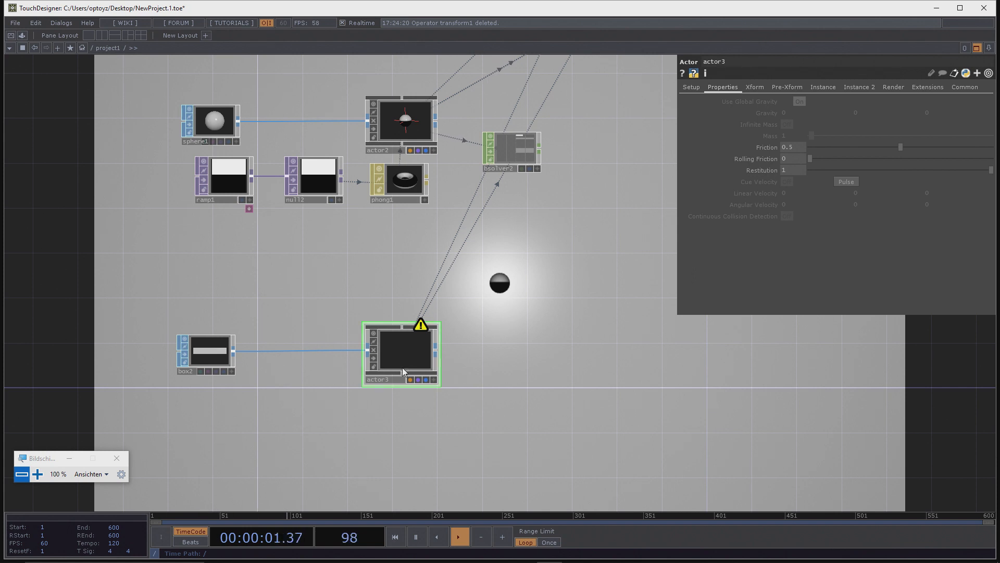
Step: Turn on the render and display flags of out1 inside actor3 and return to the project network
scroll(423, 354, up, 10)
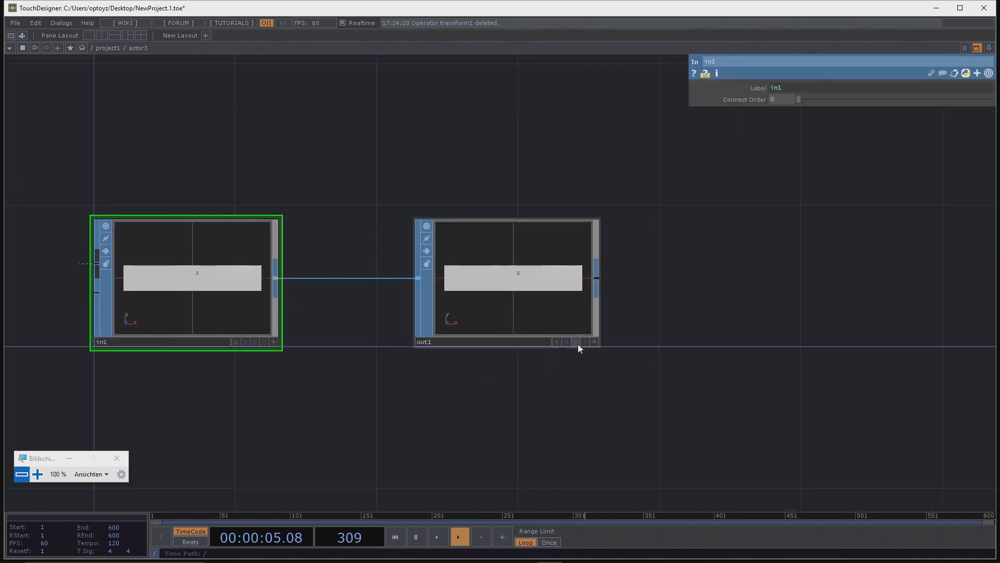
click(575, 342)
click(585, 341)
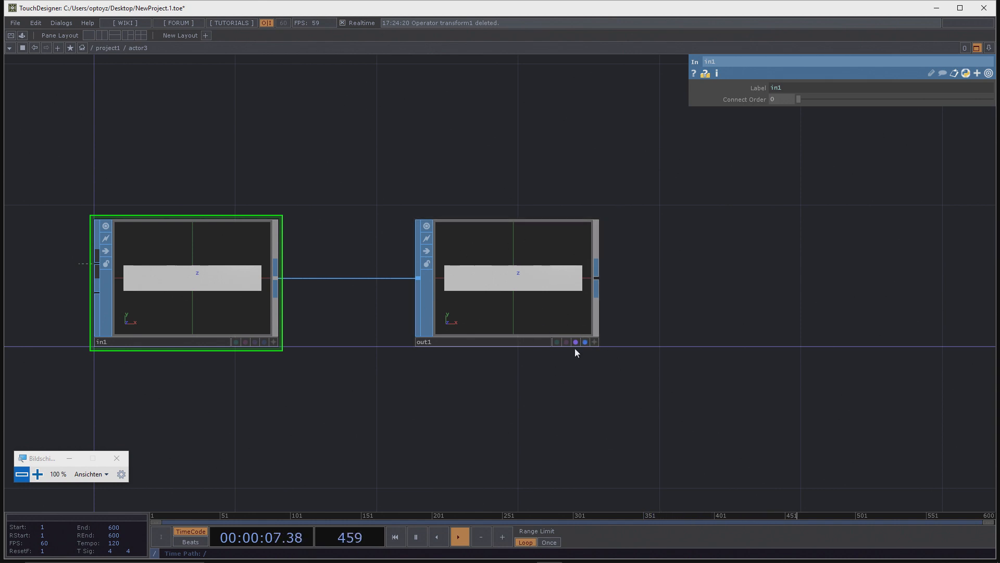
scroll(487, 289, down, 5)
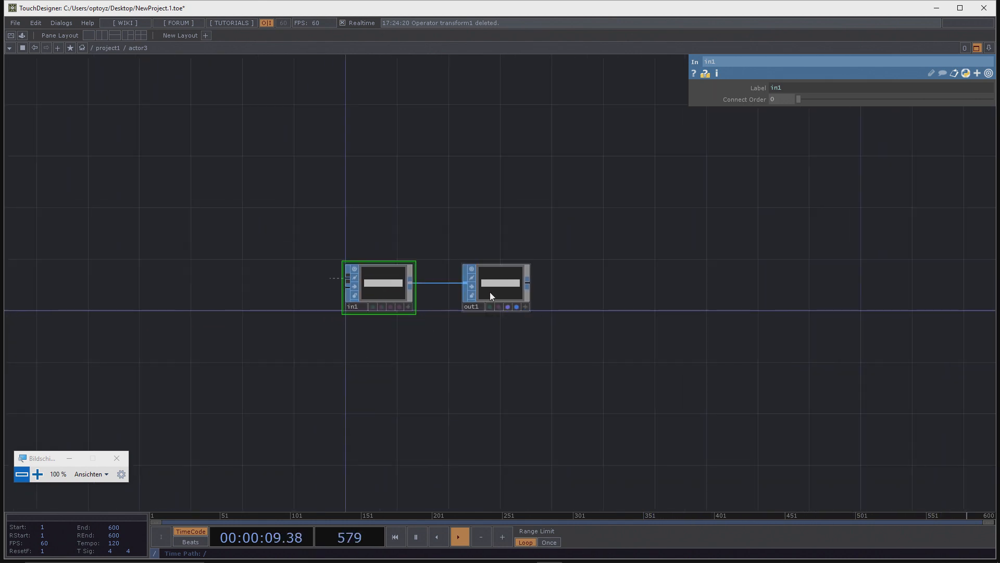
scroll(494, 285, down, 3)
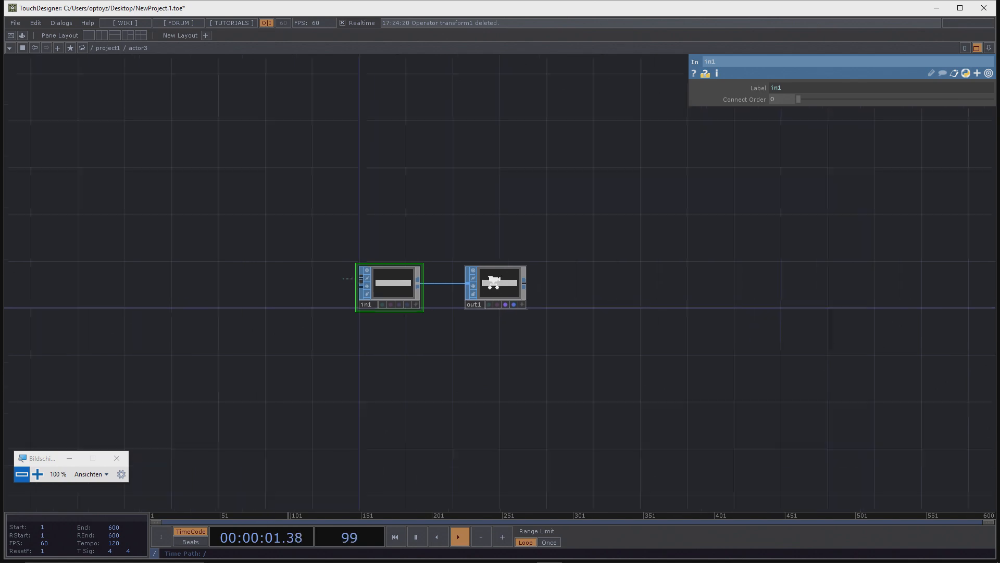
scroll(494, 281, down, 10)
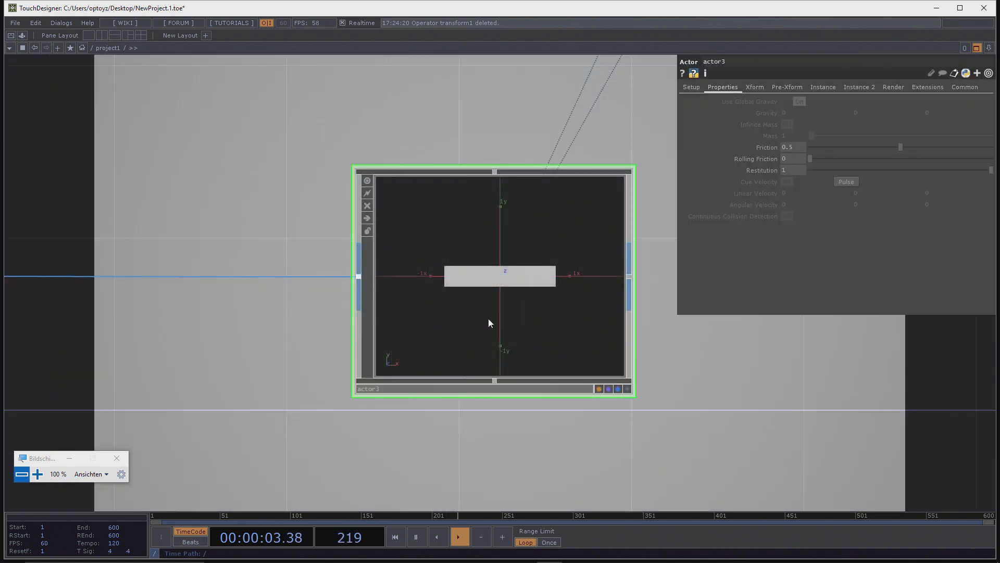
scroll(552, 322, up, 8)
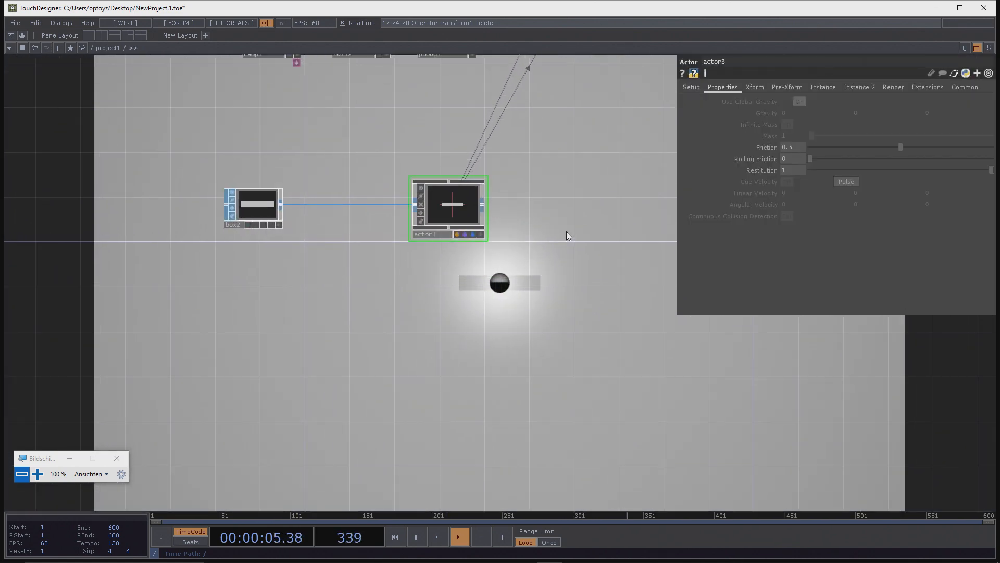
Step: Set actor3's Y translation to -3.8
click(753, 87)
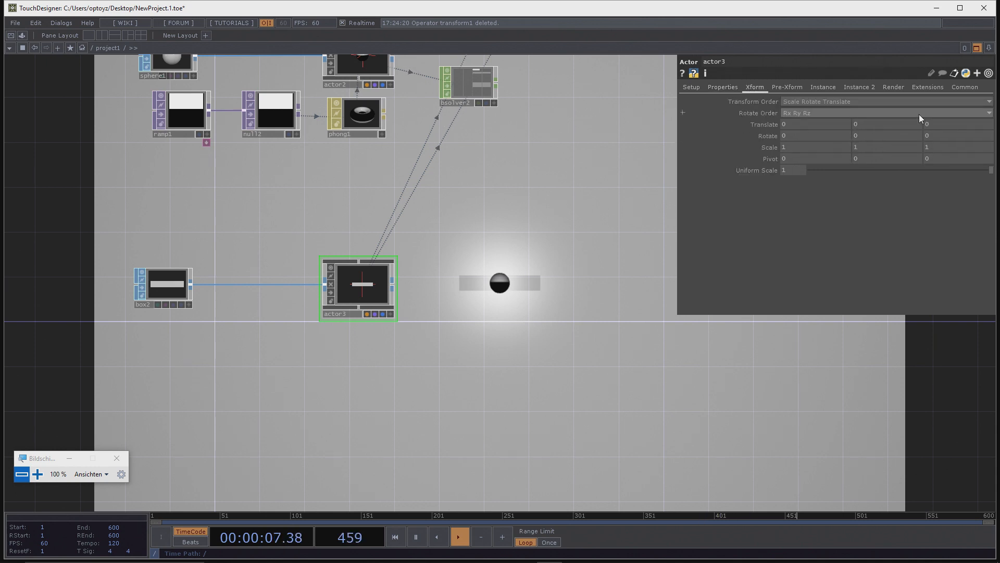
mouse_move(872, 124)
mouse_down()
mouse_move(849, 124)
mouse_move(868, 111)
mouse_move(856, 111)
mouse_move(872, 124)
mouse_up()
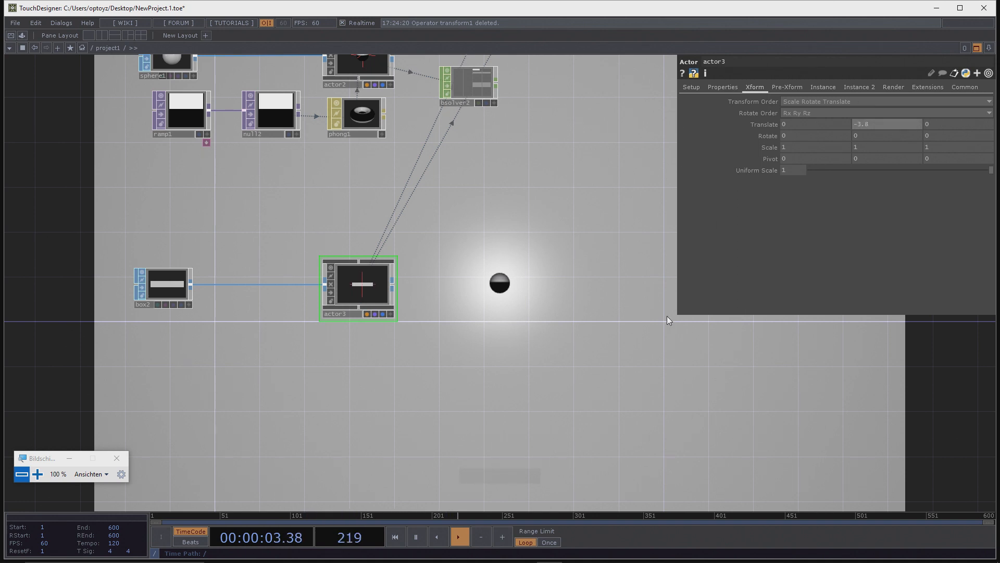
Step: Add a Constant MAT below actor3 and assign it as the material of actor3
drag(410, 352, 383, 337)
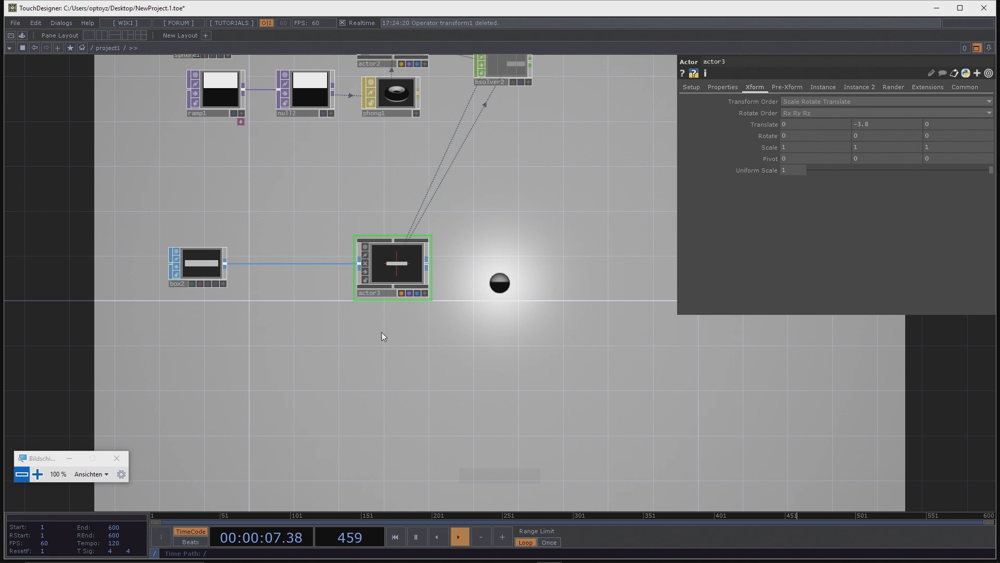
key(Tab)
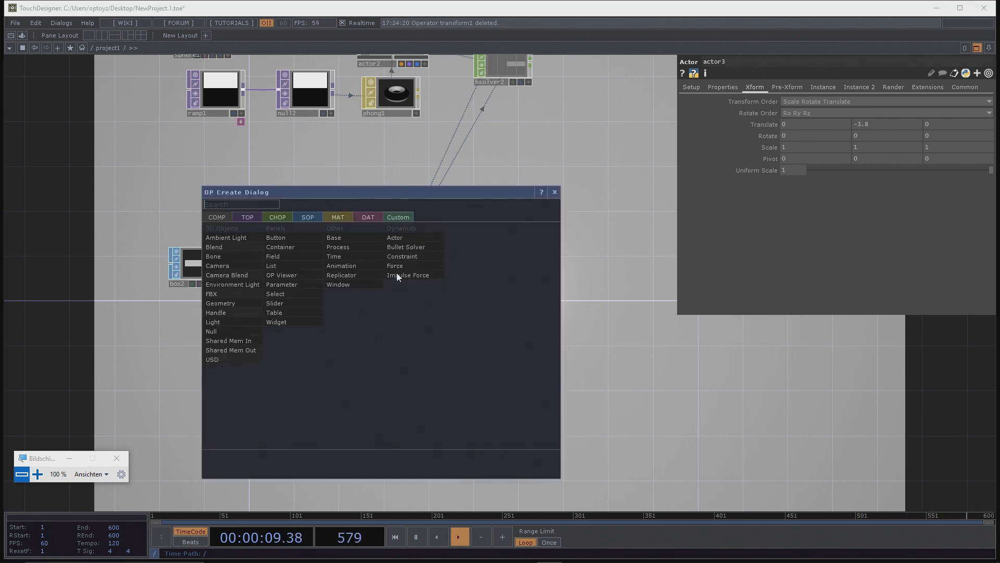
click(330, 220)
click(226, 228)
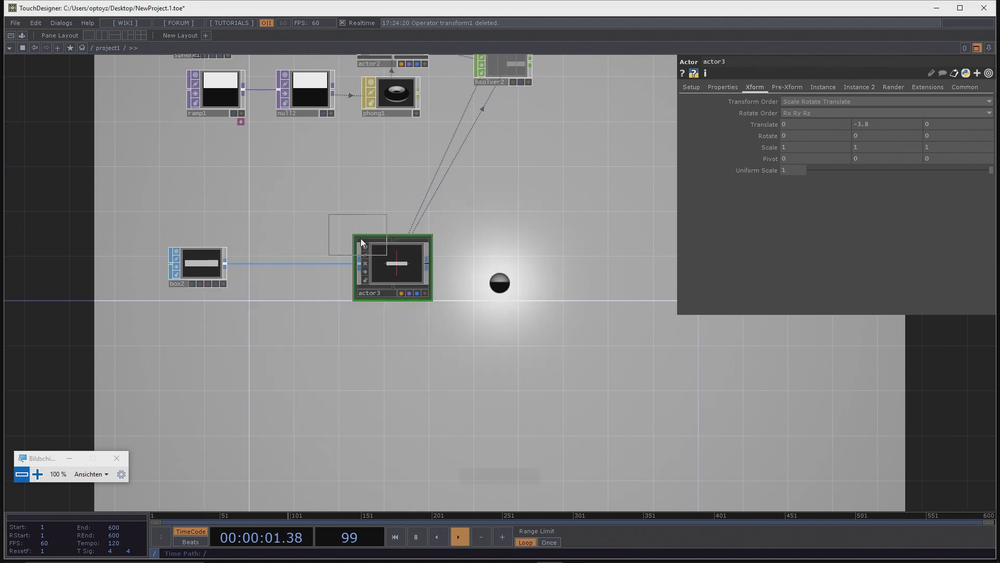
click(392, 327)
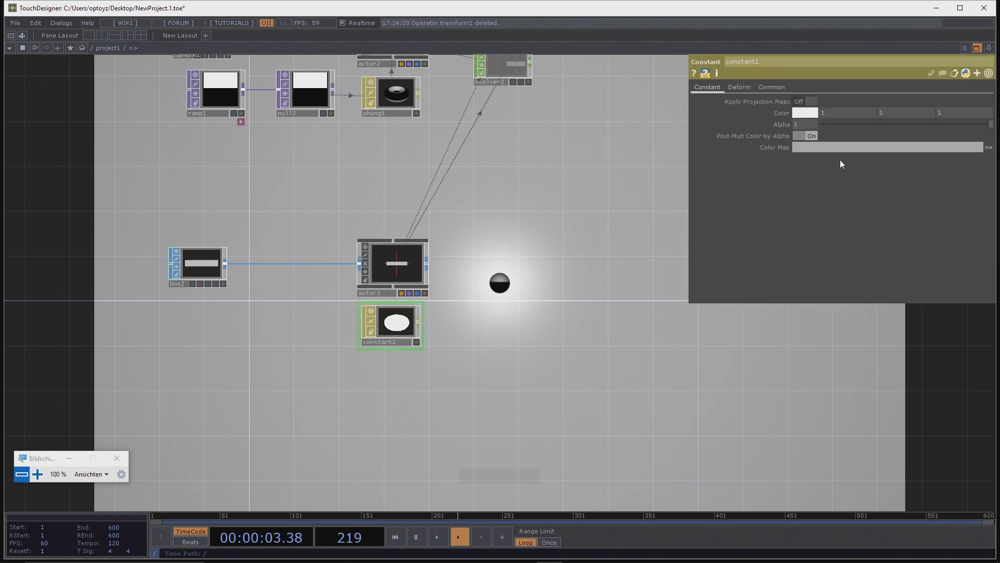
drag(396, 323, 395, 269)
click(410, 250)
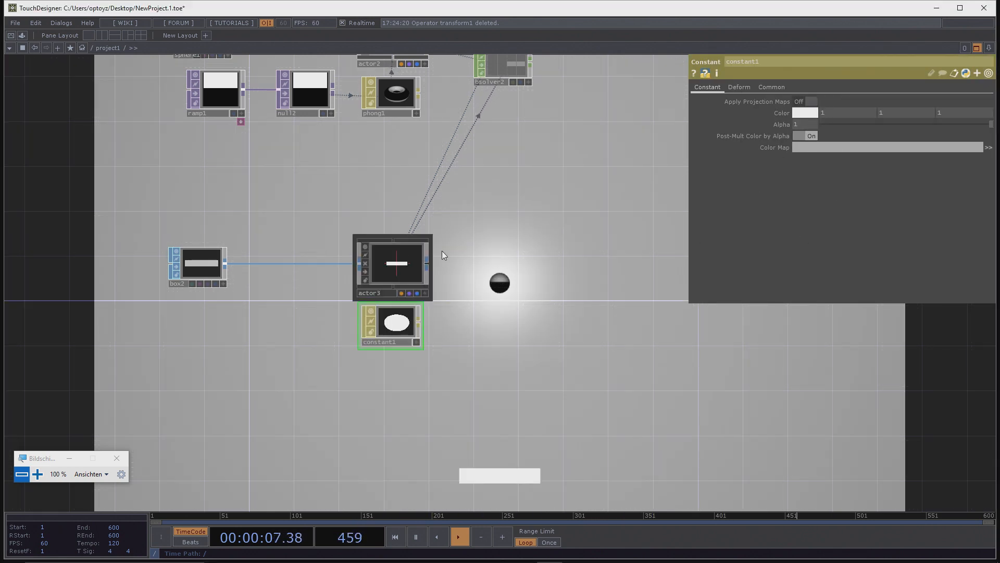
Step: Set constant1's color to blue with hue 208, saturation 1 and value 1
click(808, 114)
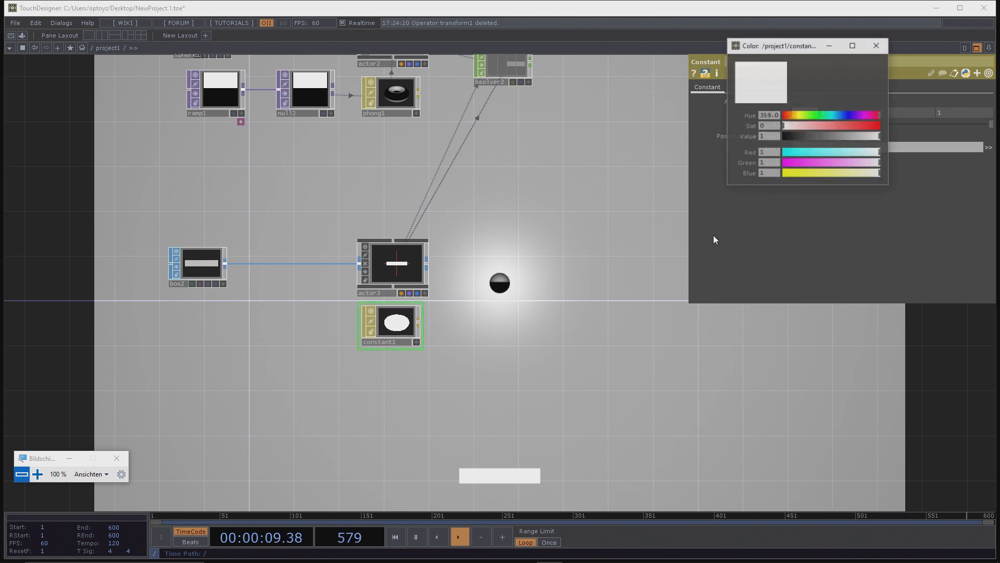
drag(806, 115, 902, 147)
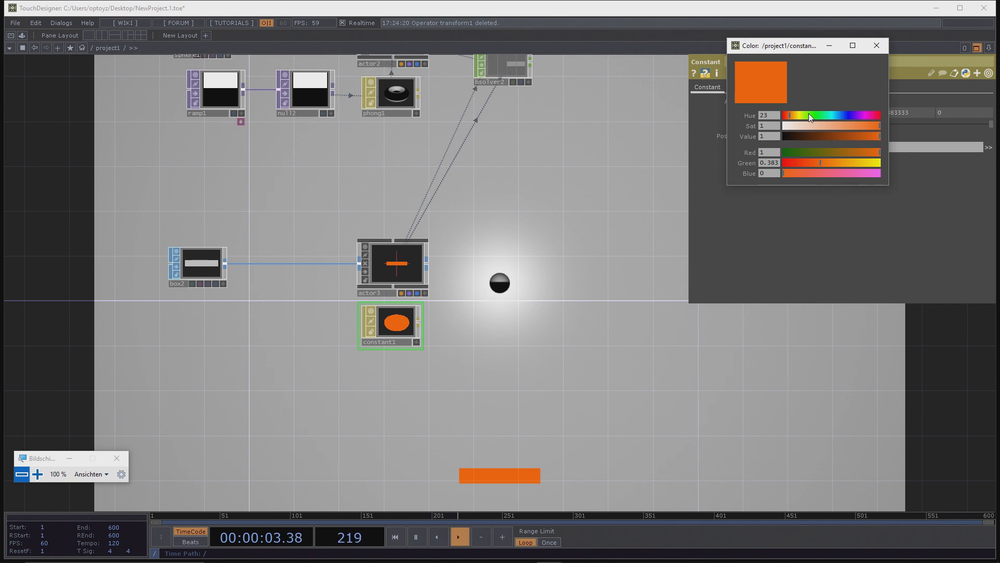
drag(792, 116, 840, 114)
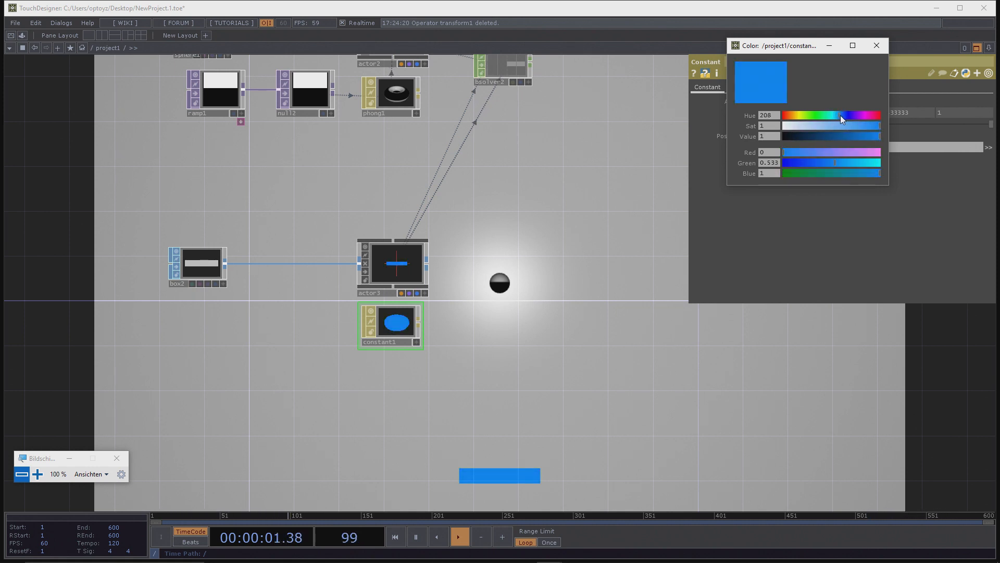
drag(550, 344, 520, 348)
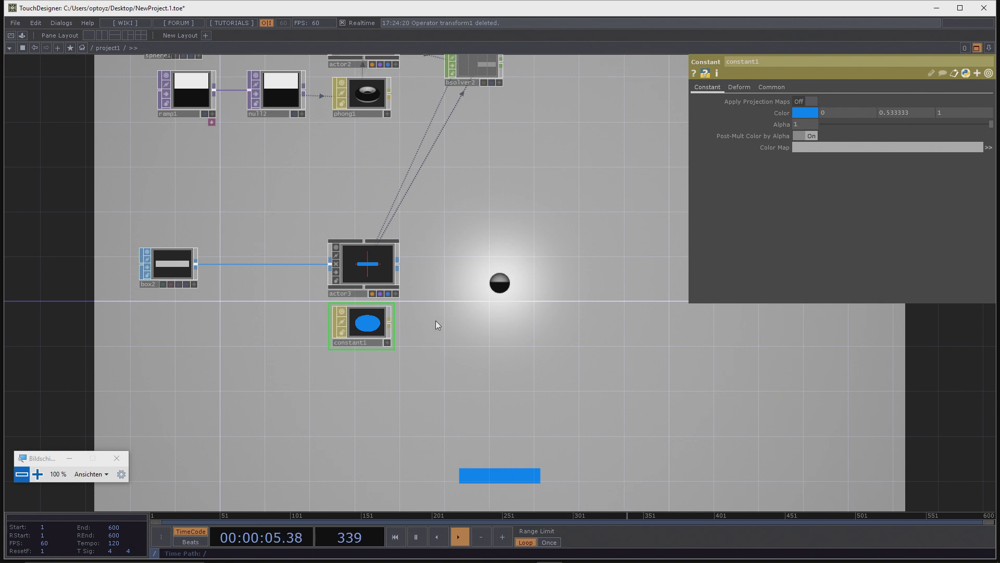
Step: Select the bsolver1 Bullet Solver and start its simulation
drag(415, 355, 367, 398)
scroll(367, 398, down, 3)
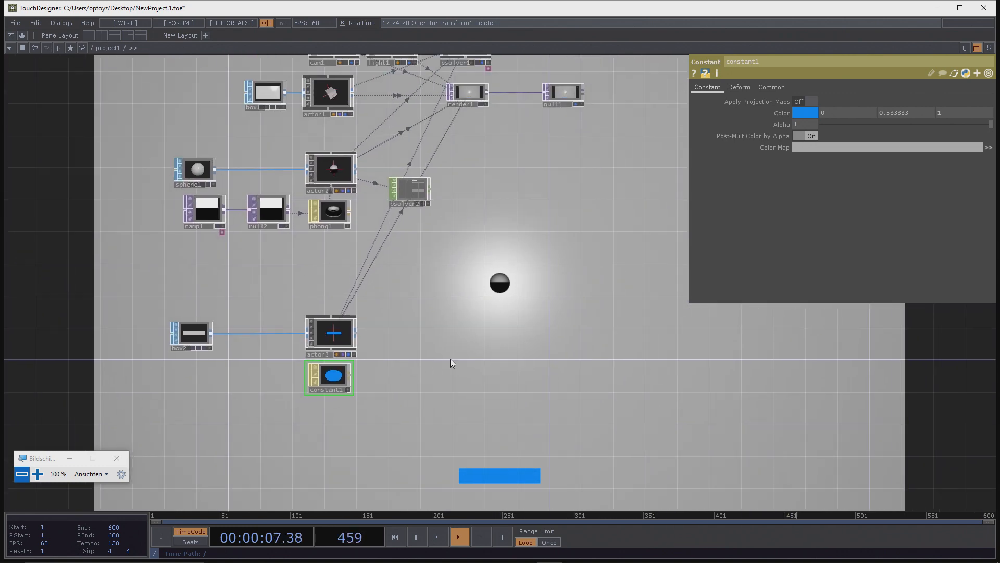
drag(485, 342, 416, 359)
drag(357, 261, 353, 266)
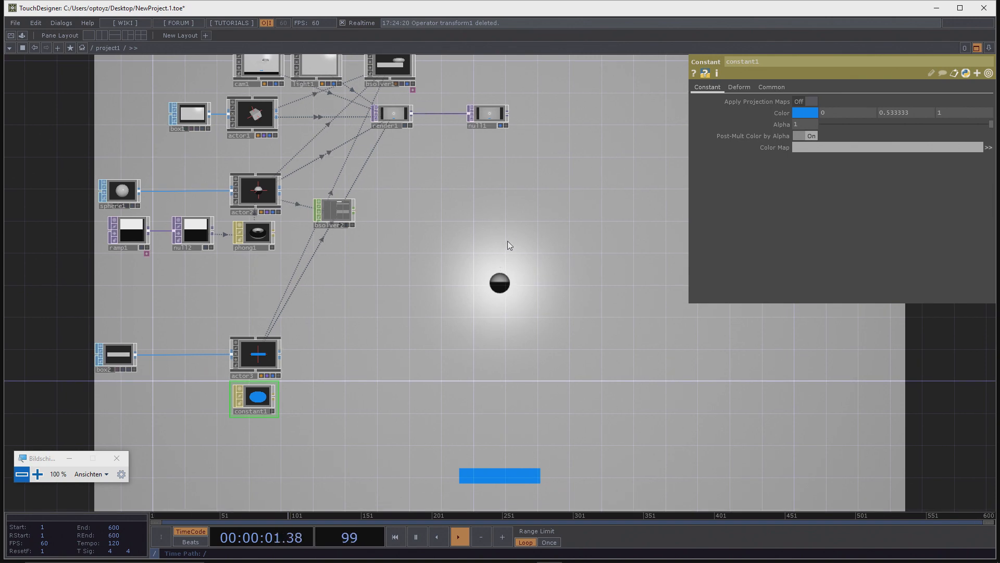
drag(439, 185, 438, 207)
click(390, 86)
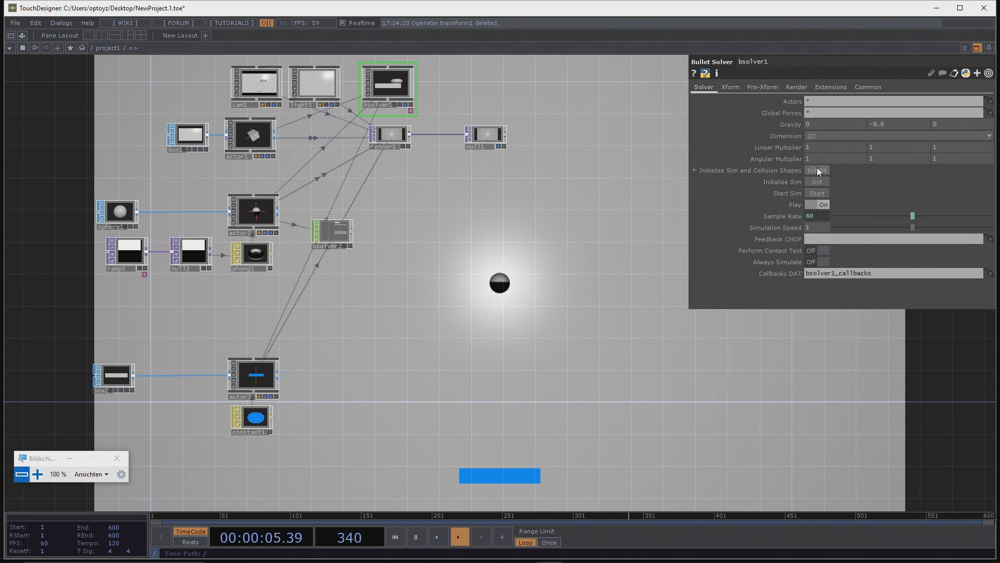
click(818, 192)
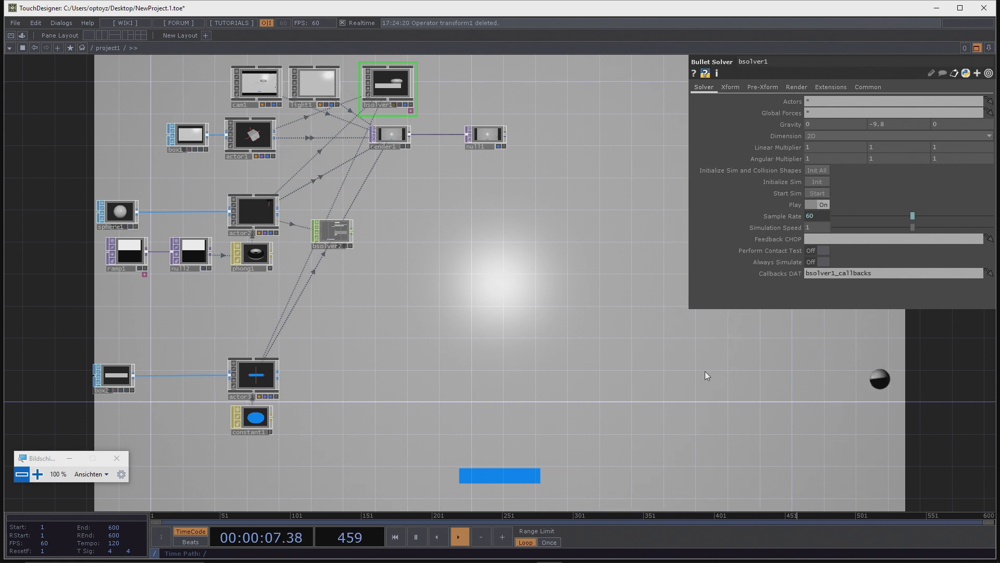
Step: Hide the parameter window to watch the bouncing sphere, then show it again and reinitialize bsolver1's simulation and collision shapes
drag(708, 373, 683, 360)
key(p)
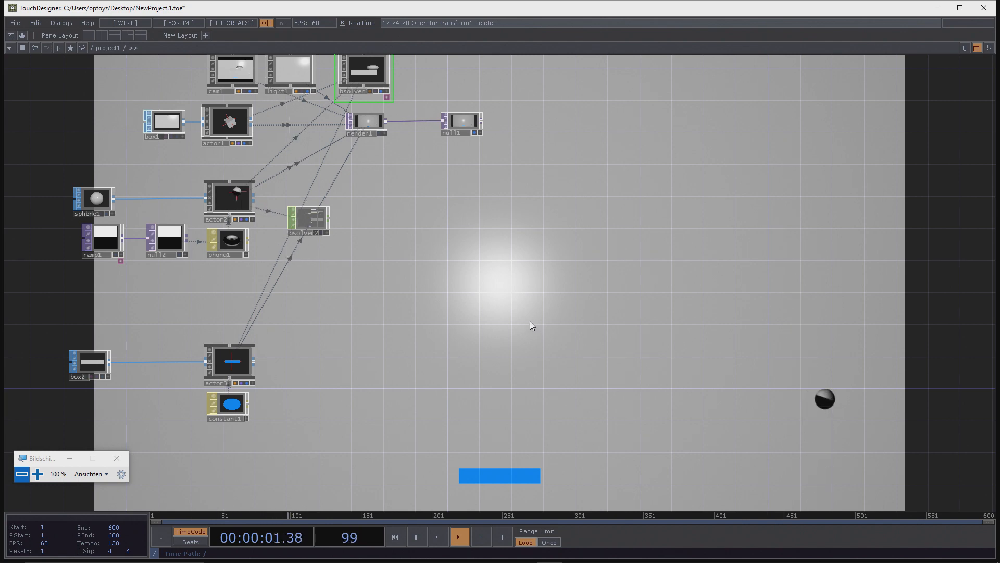
drag(485, 284, 482, 306)
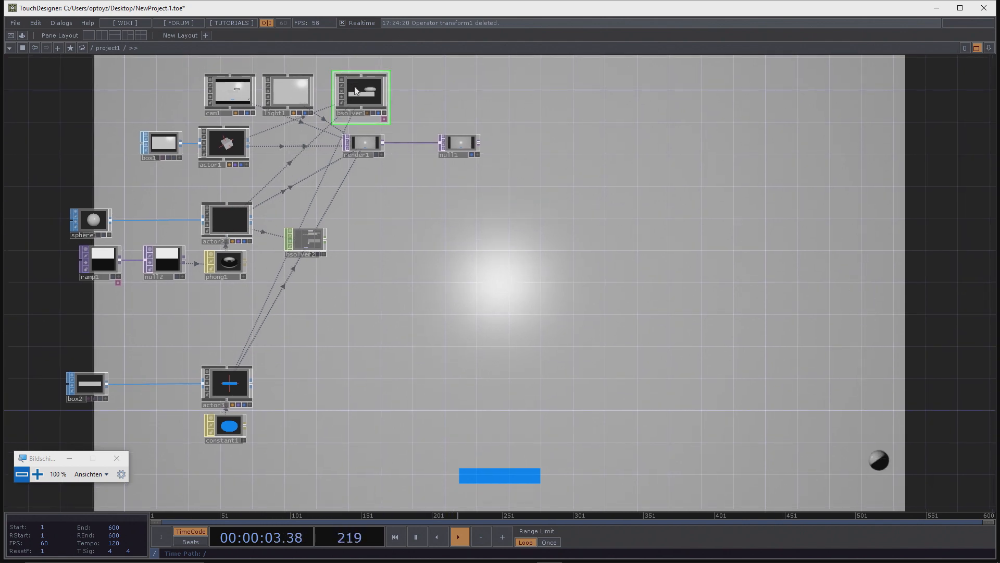
key(p)
click(816, 171)
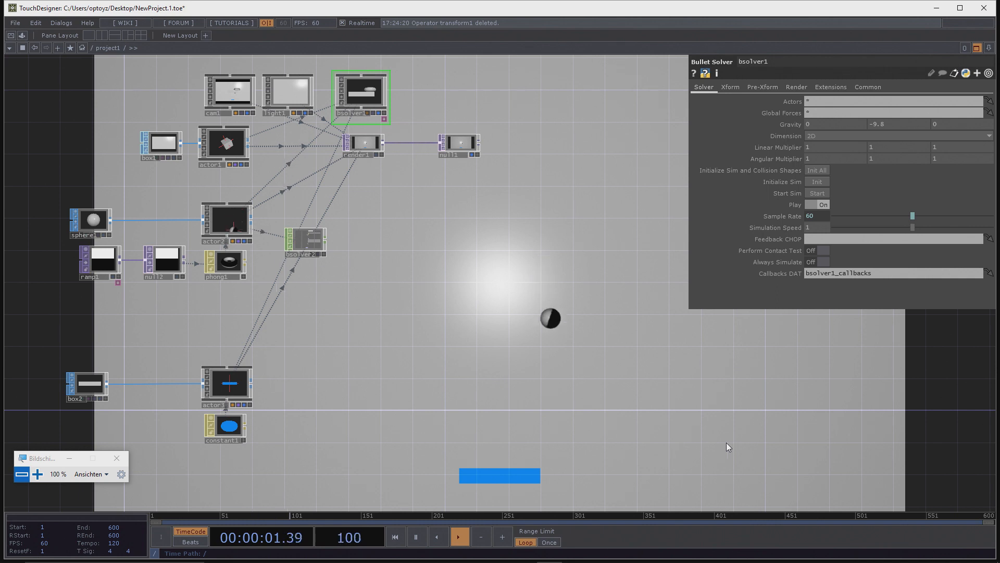
Step: Check the physical properties of actor3, then reset the simulation and collision shapes of bsolver1
click(237, 386)
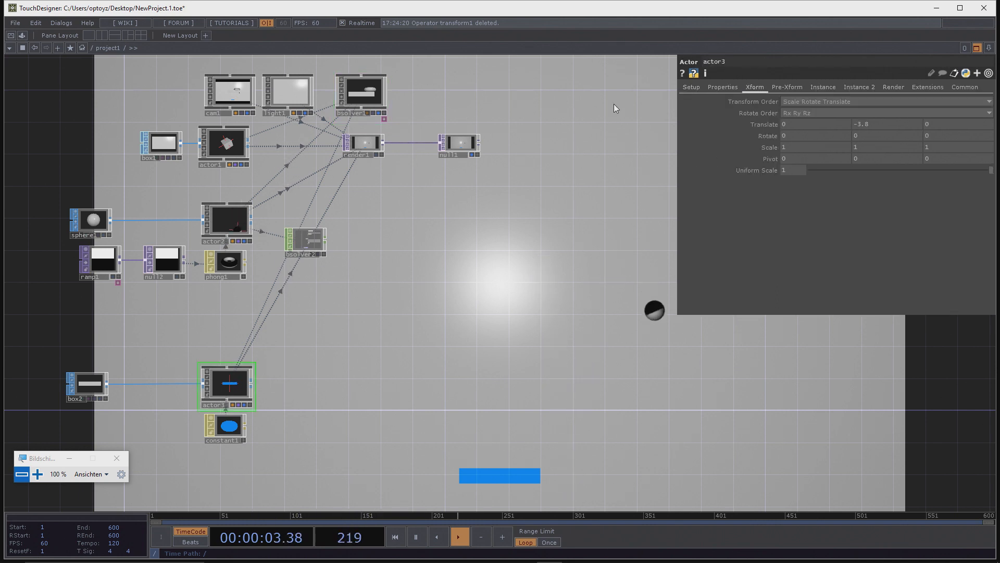
click(721, 88)
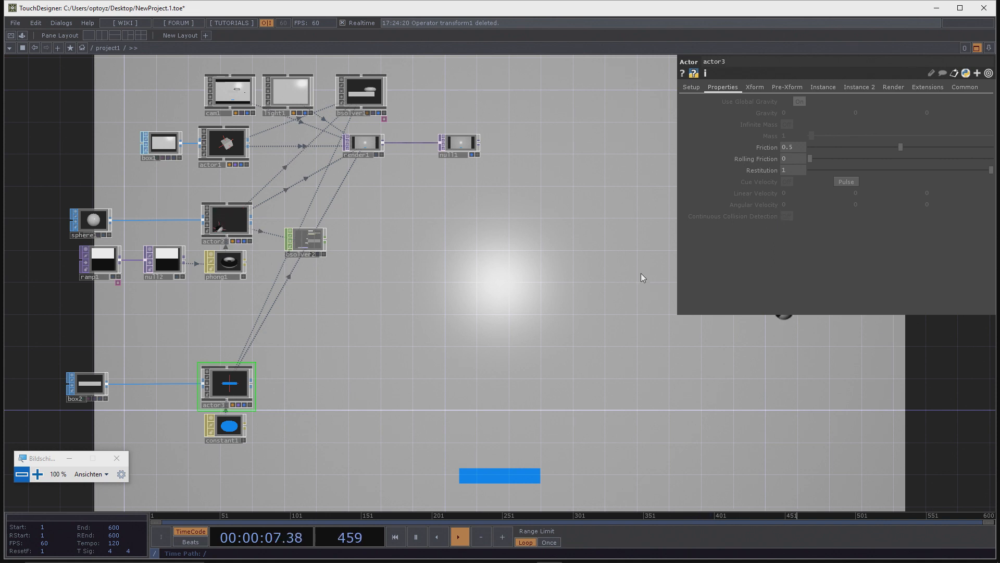
click(371, 90)
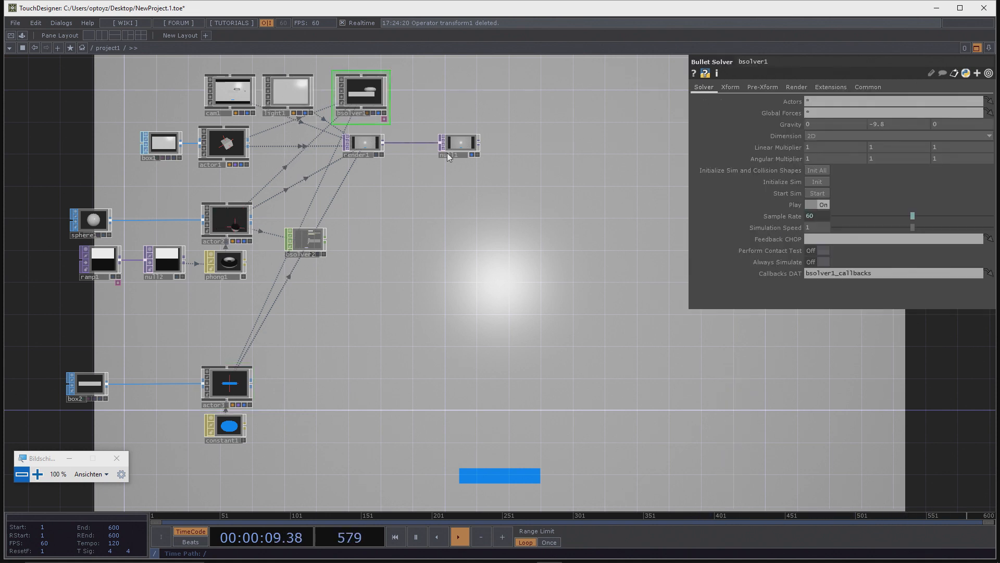
click(821, 171)
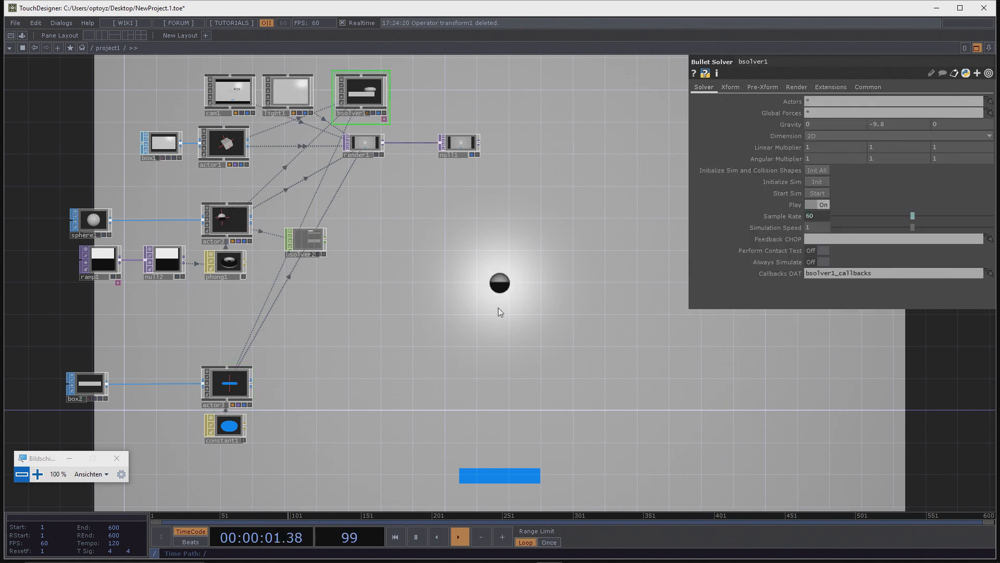
Step: Examine the channels of the bsolver2 CHOP, including the translation, rotation, scale and velocity channels
scroll(361, 236, up, 5)
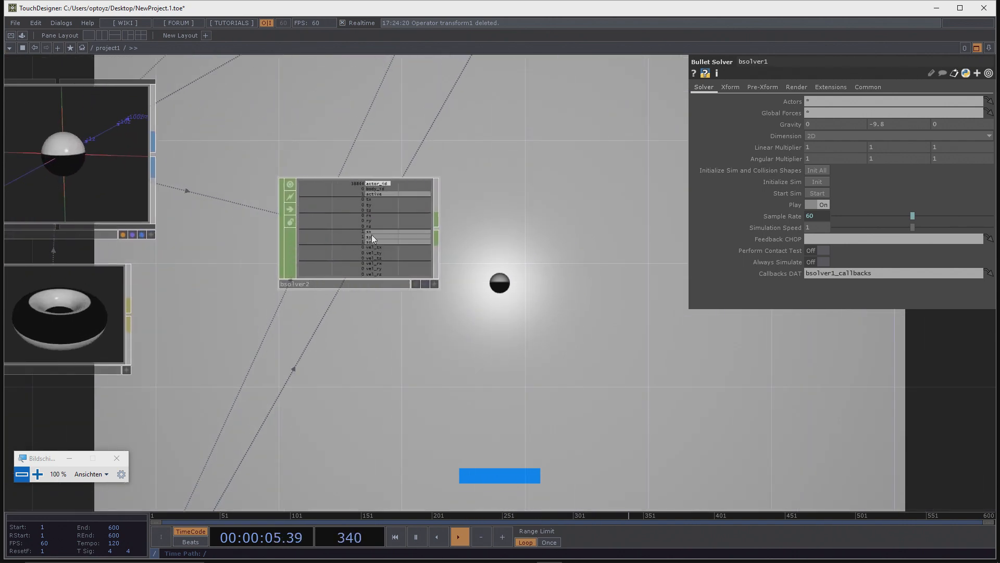
scroll(371, 234, down, 3)
scroll(371, 244, up, 4)
scroll(371, 245, down, 4)
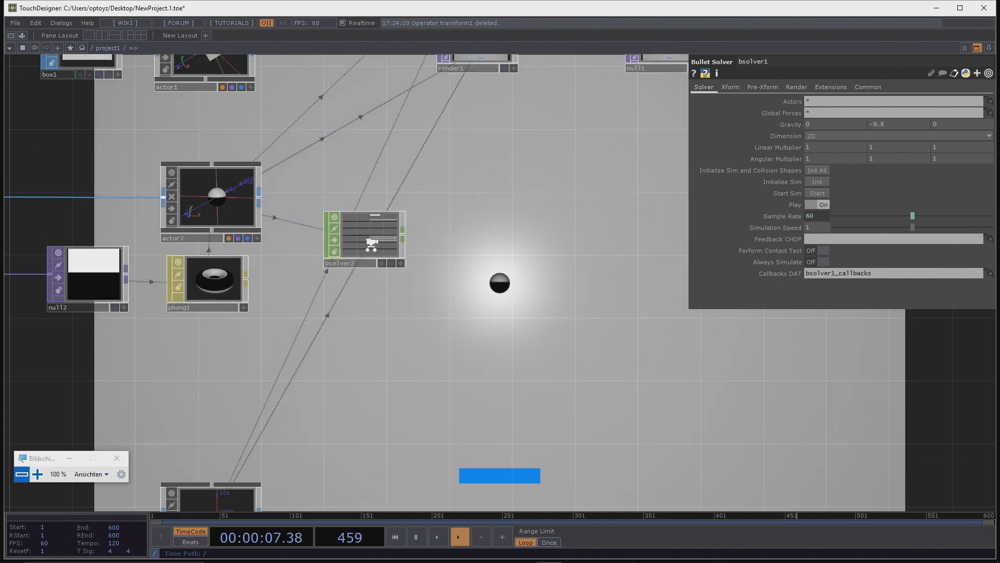
scroll(371, 245, down, 1)
scroll(375, 229, up, 4)
scroll(380, 217, down, 4)
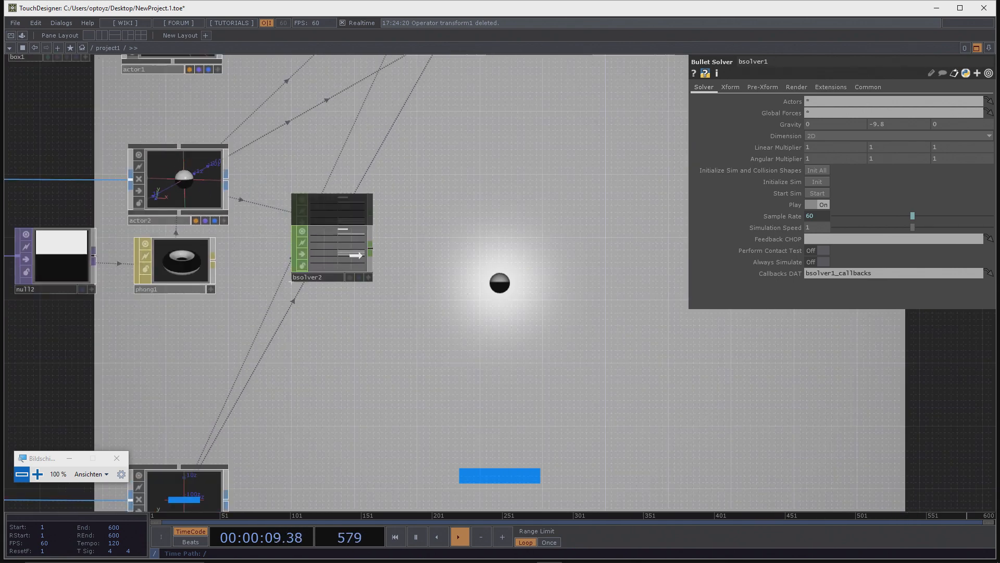
drag(431, 277, 434, 243)
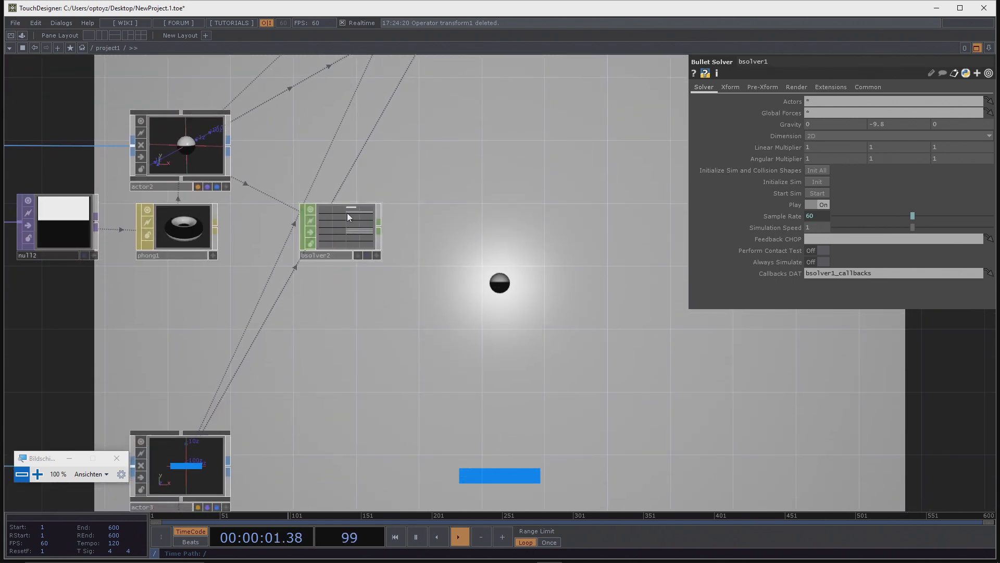
scroll(350, 219, up, 4)
scroll(341, 268, down, 1)
drag(492, 330, 427, 330)
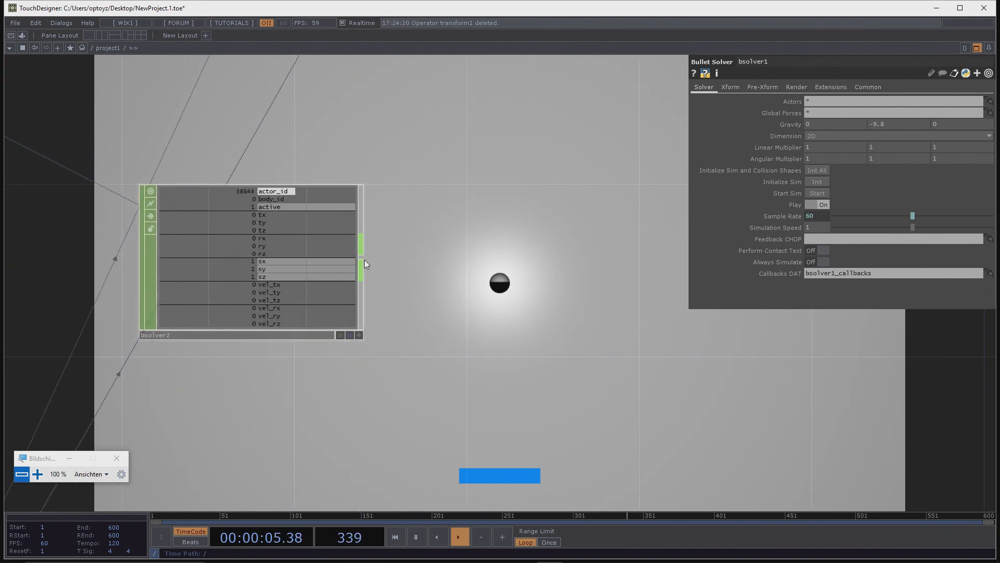
scroll(407, 264, down, 3)
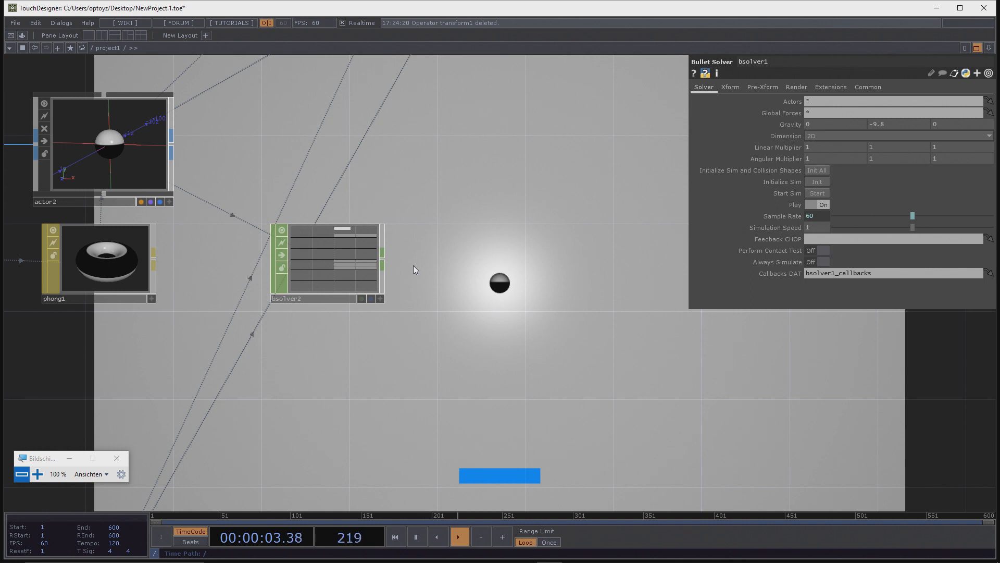
scroll(443, 224, down, 4)
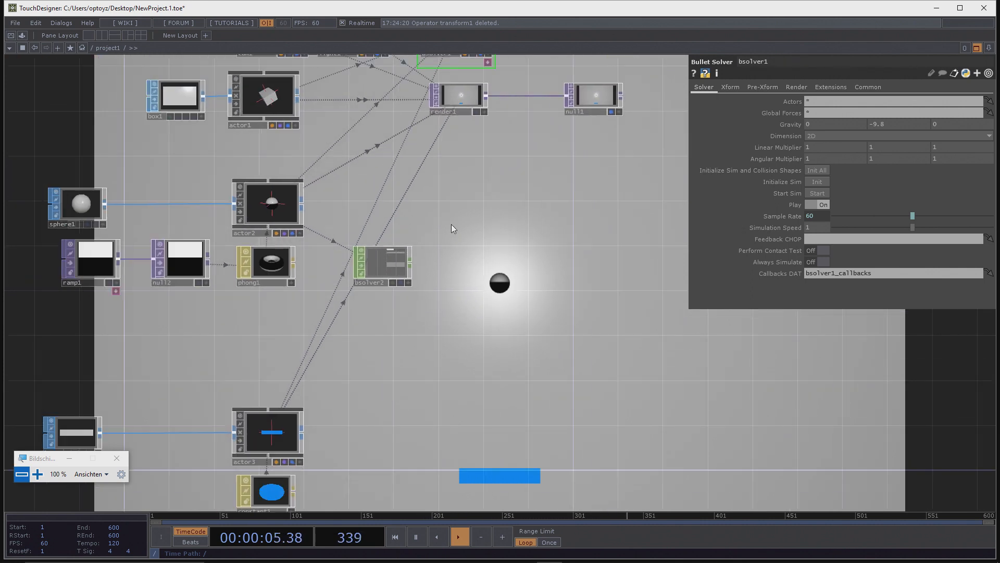
Step: Inspect the restitution parameter of the paddle actor3
click(255, 424)
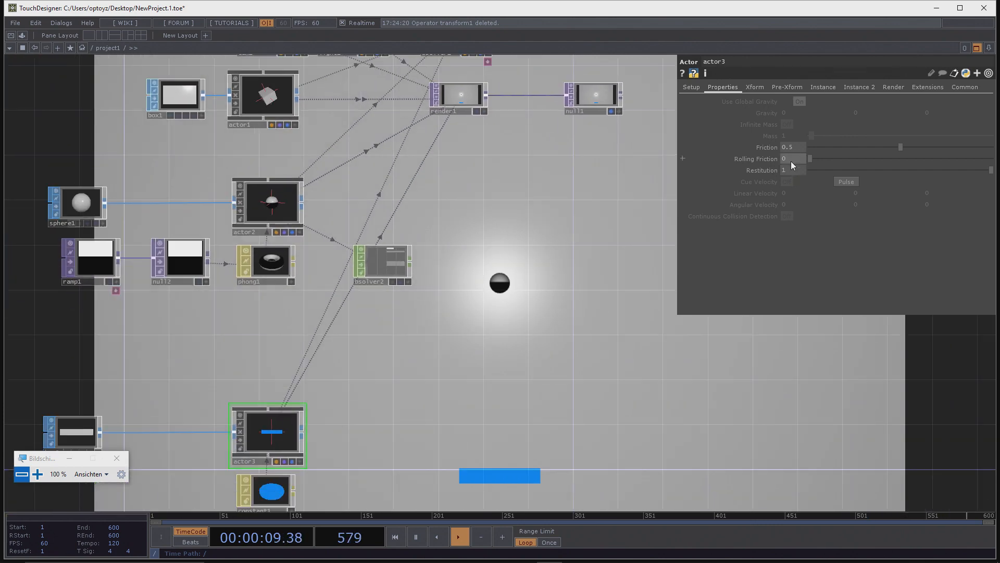
middle_drag(794, 171, 792, 168)
scroll(290, 418, down, 3)
Step: Initialize and start the simulation of bsolver1, then reset it together with its collision shapes
click(408, 136)
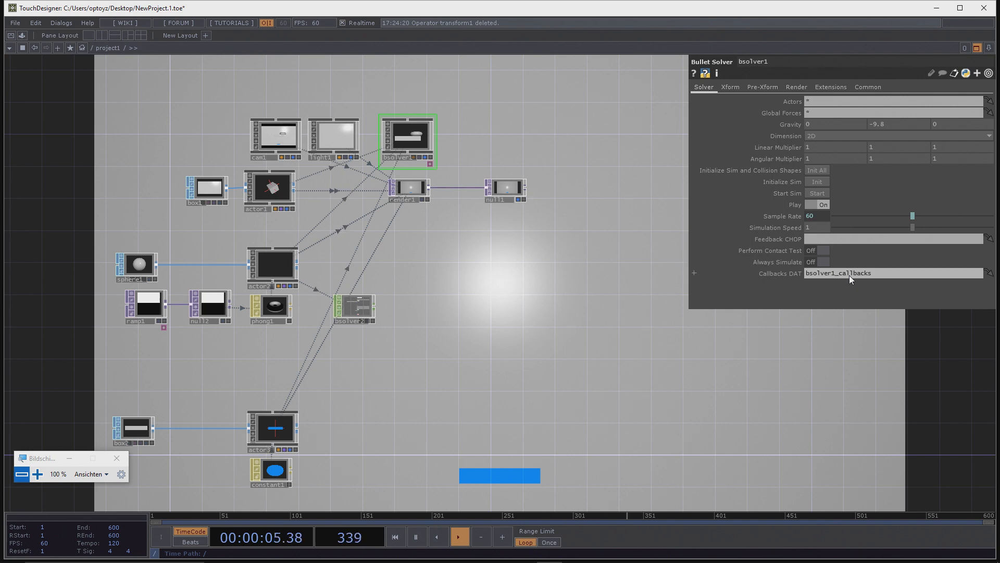
click(818, 184)
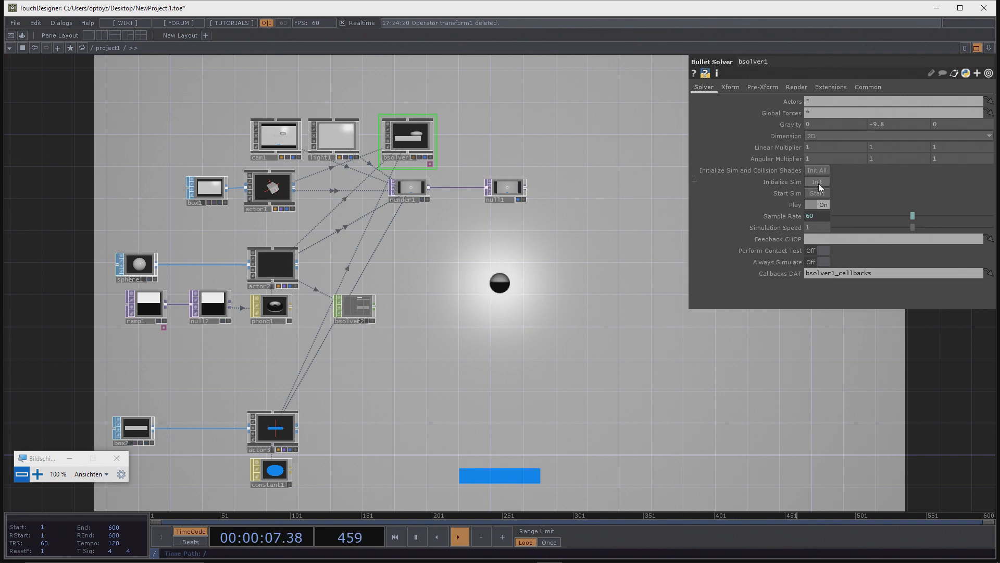
click(817, 193)
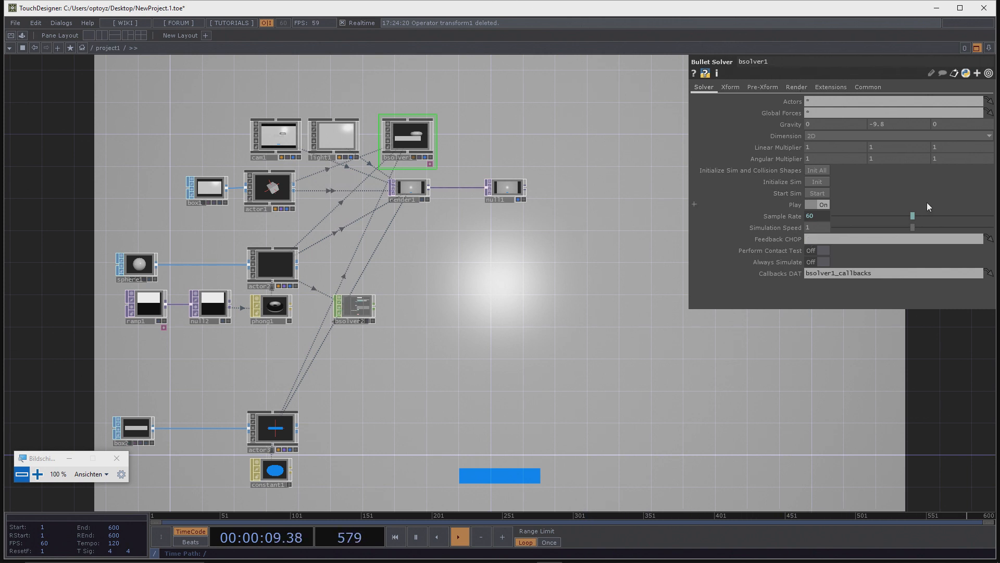
click(816, 172)
scroll(476, 285, down, 3)
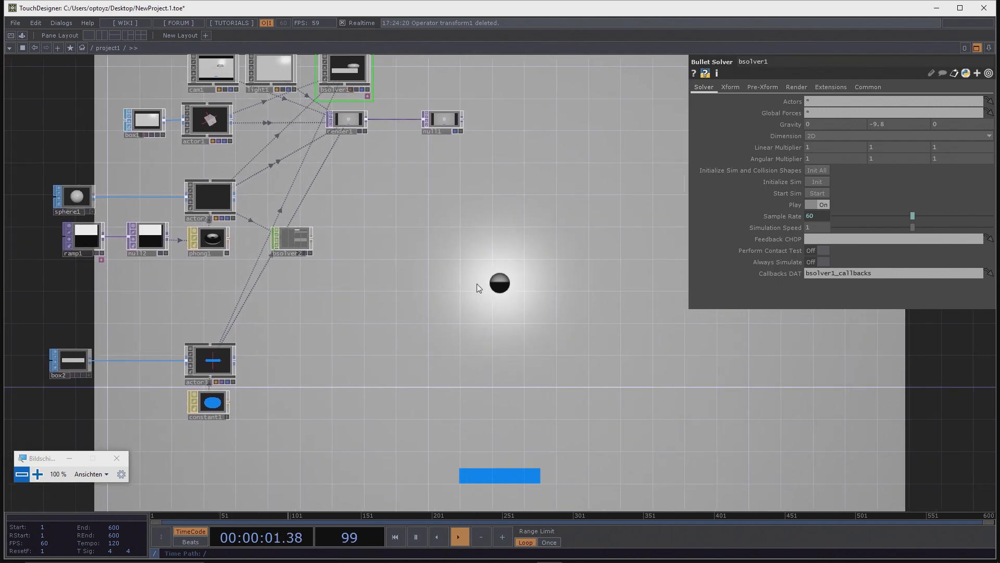
drag(499, 317, 494, 303)
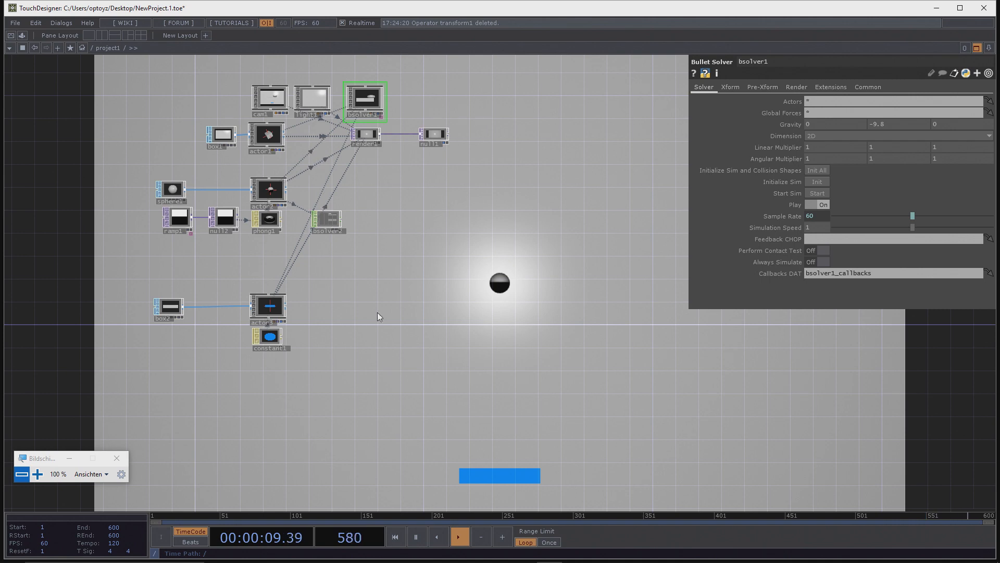
Step: Inspect the size parameters of the enclosing box1
click(223, 136)
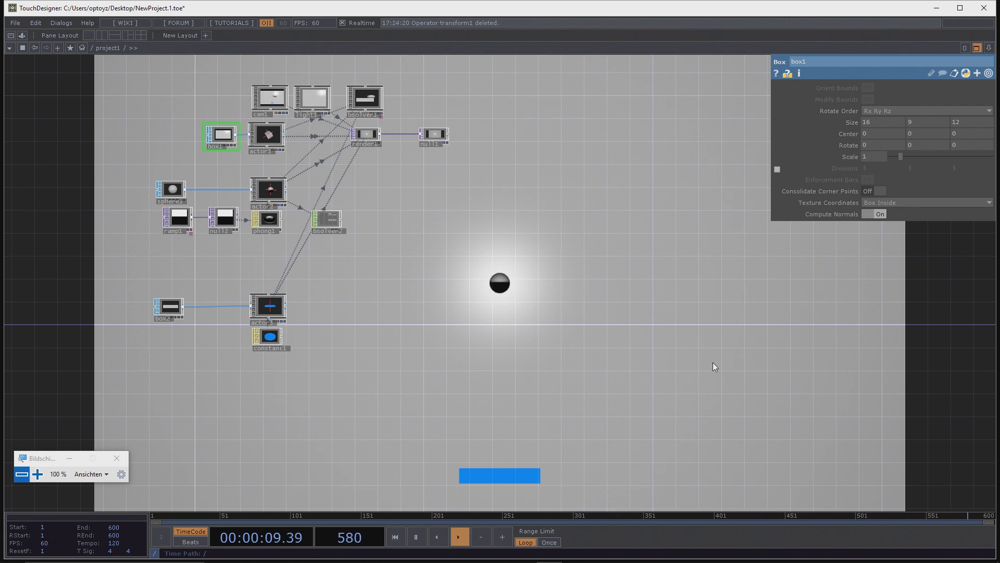
drag(513, 304, 470, 307)
scroll(331, 334, up, 5)
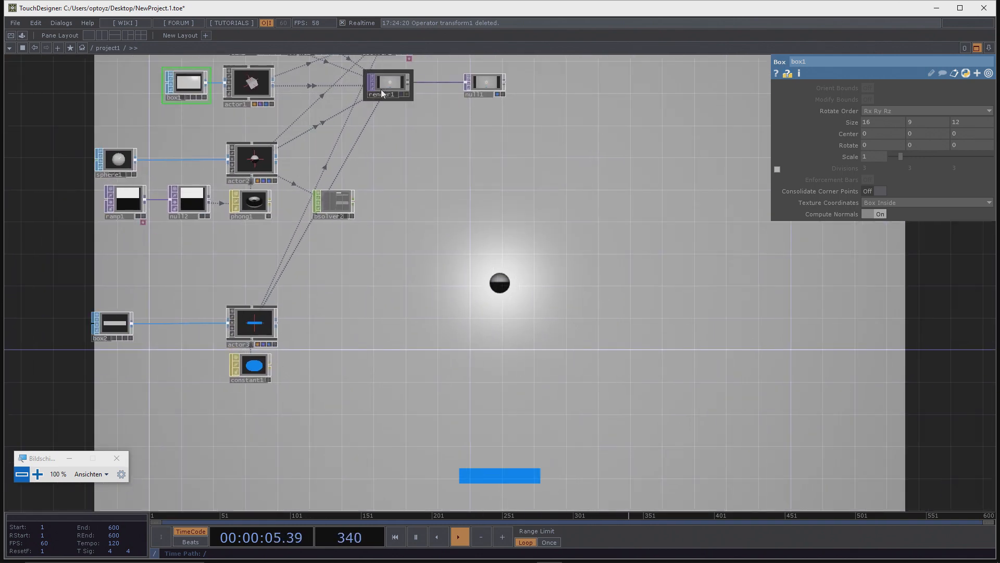
Step: Add a new Box SOP in the empty network area below the blue paddle's operators
mouse_move(289, 90)
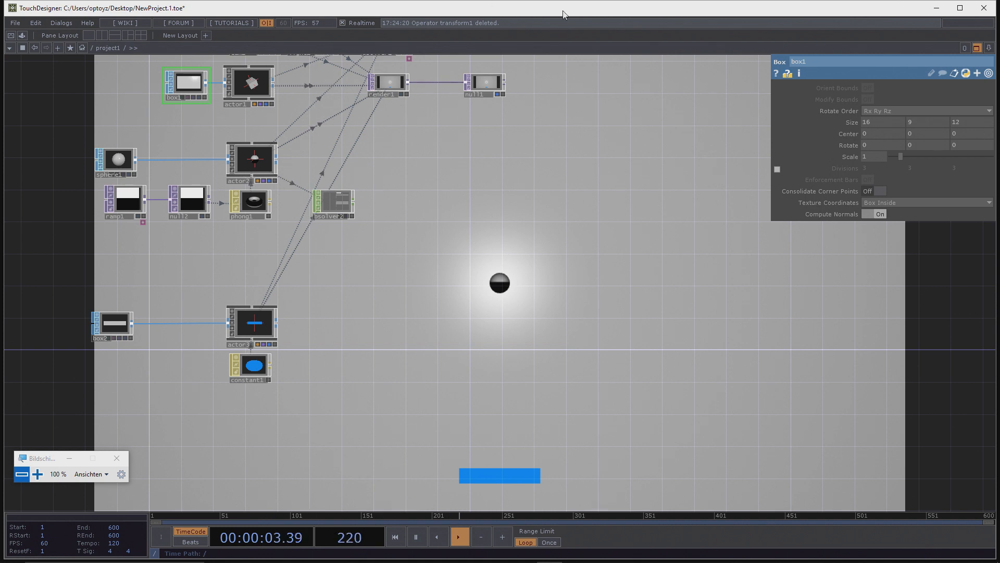
drag(264, 410, 413, 298)
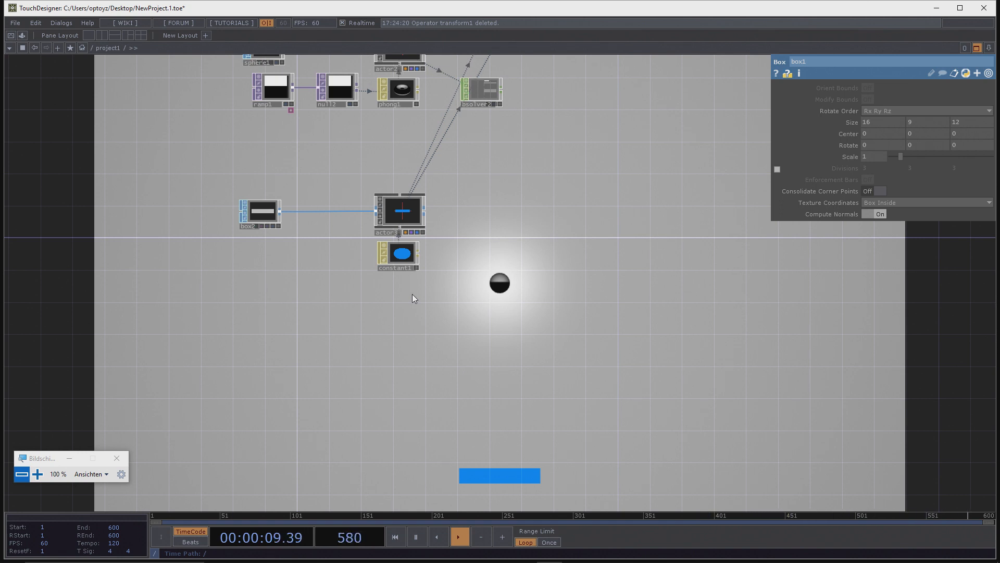
drag(279, 338, 307, 253)
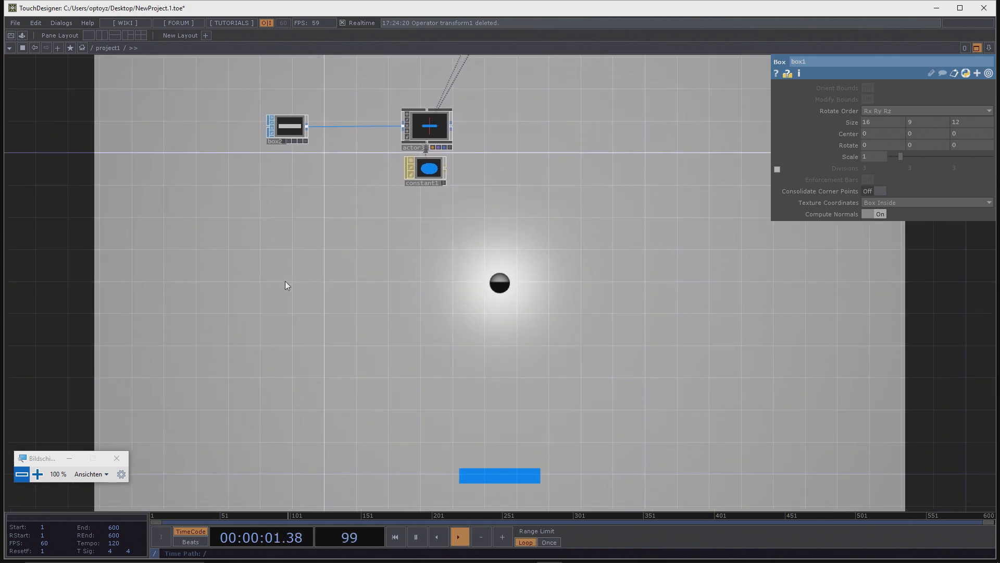
key(Tab)
click(208, 165)
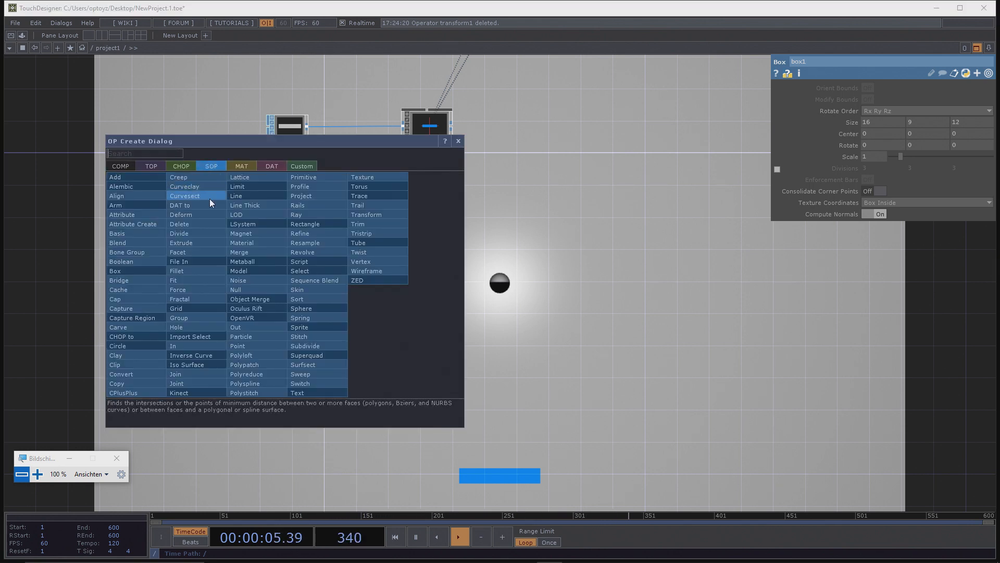
text(box)
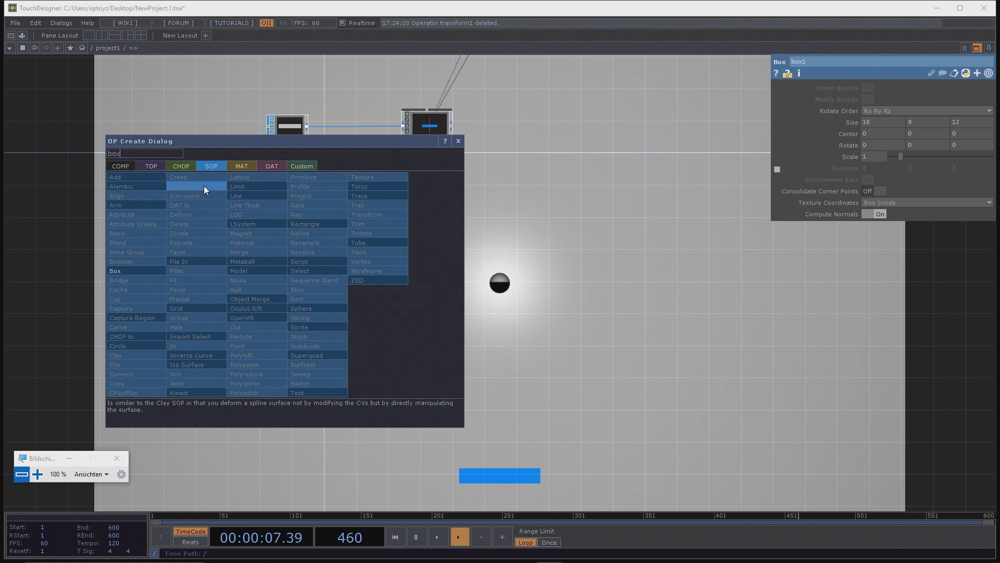
click(133, 273)
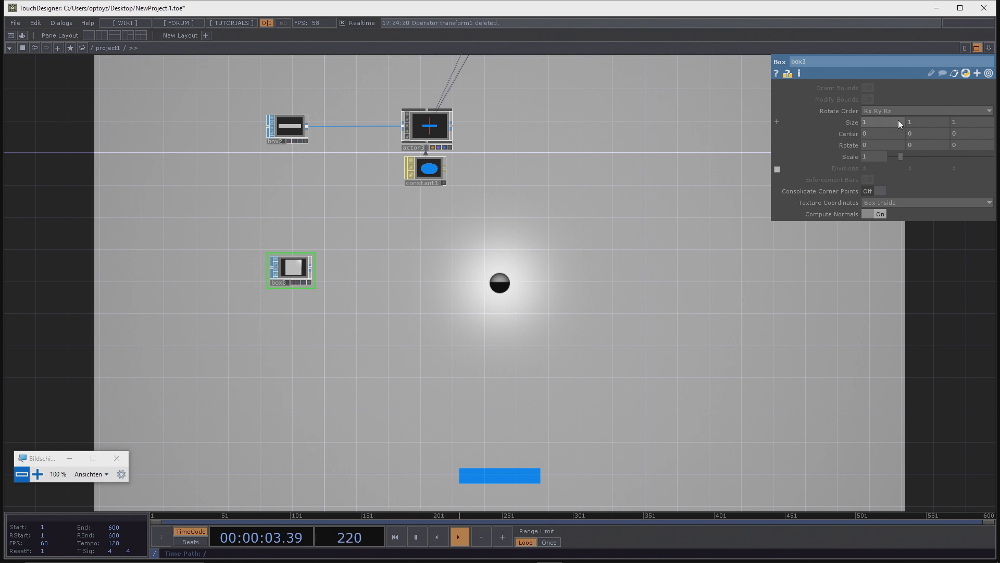
Step: Set the new box's size to 0.63 in X, 0.2 in Y and 0.06 in Z
text(0)
key(Tab)
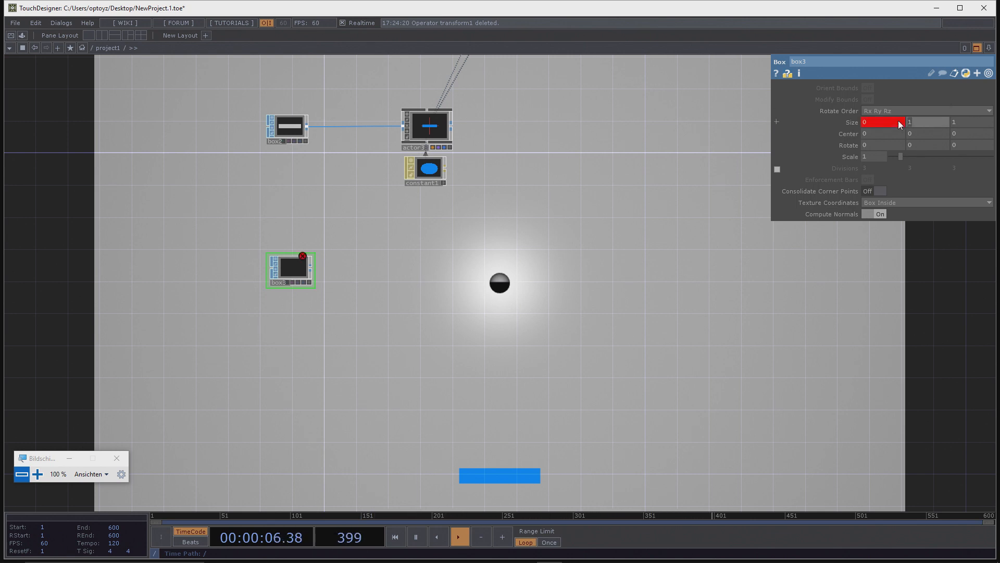
click(855, 124)
mouse_move(858, 134)
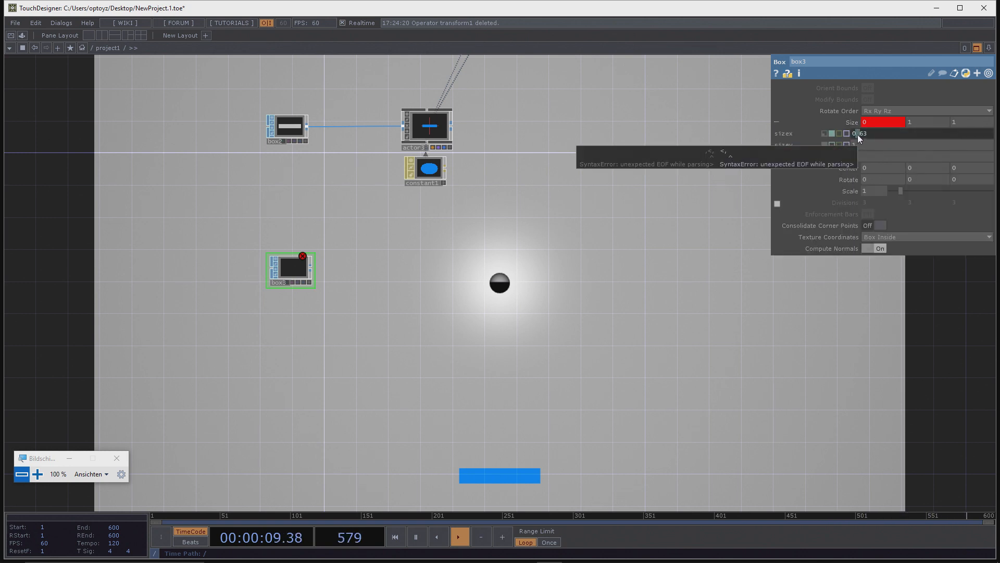
text(.)
key(Tab)
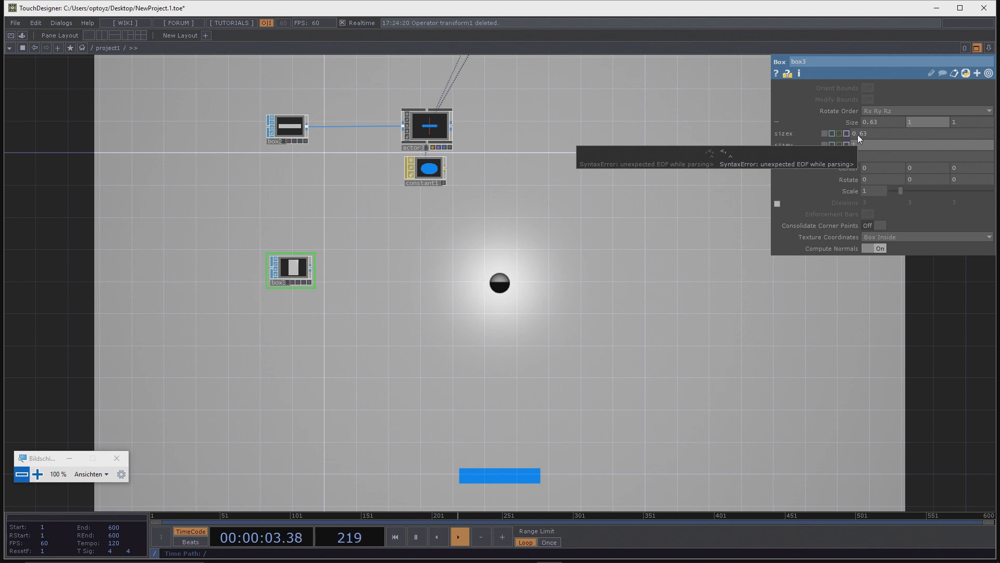
key(Return)
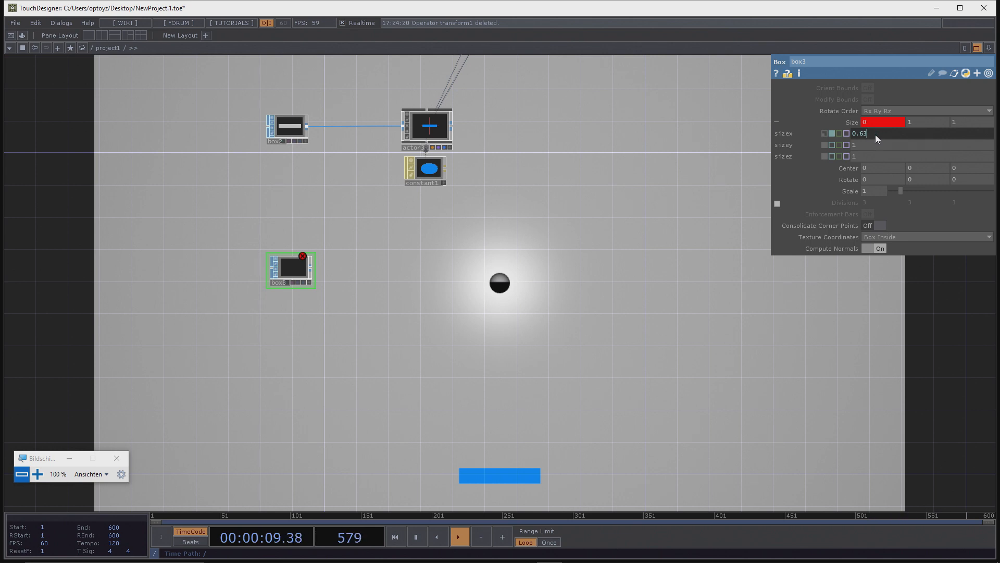
key(BackSpace)
key(Tab)
text(0.2)
key(Tab)
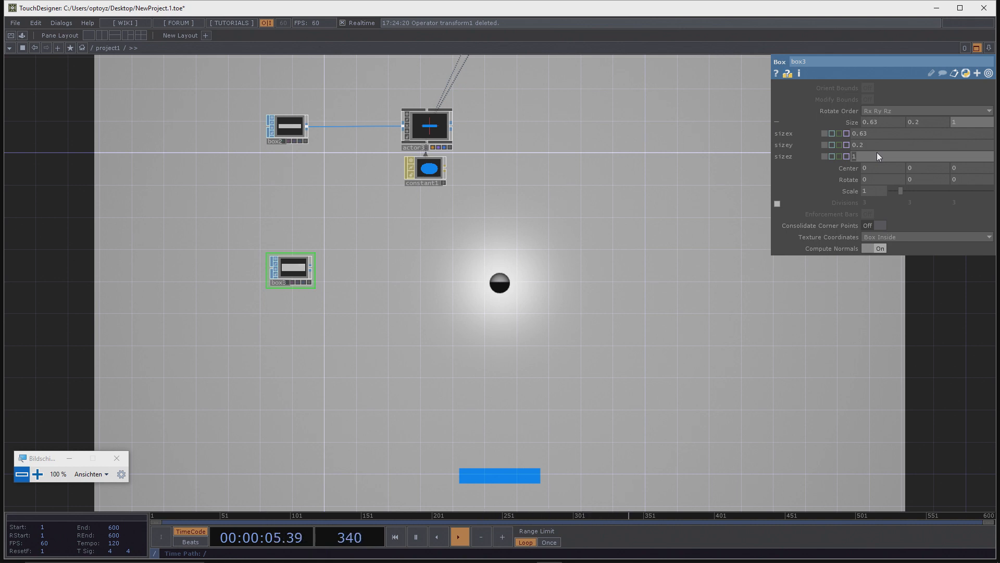
text(0.06)
key(Return)
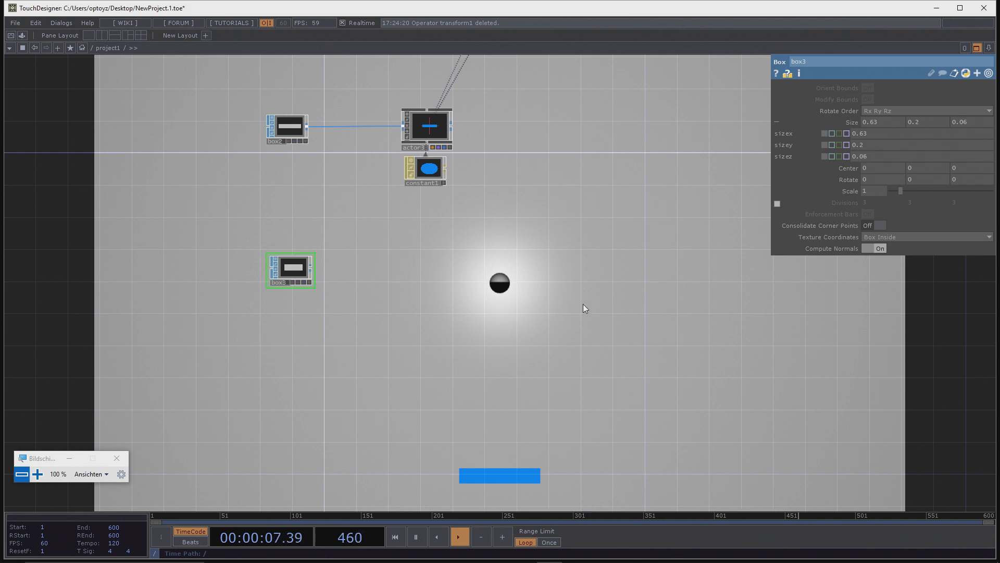
Step: Append an Actor COMP to the small box and turn on the display and render flags of out1 inside it
drag(447, 309, 467, 282)
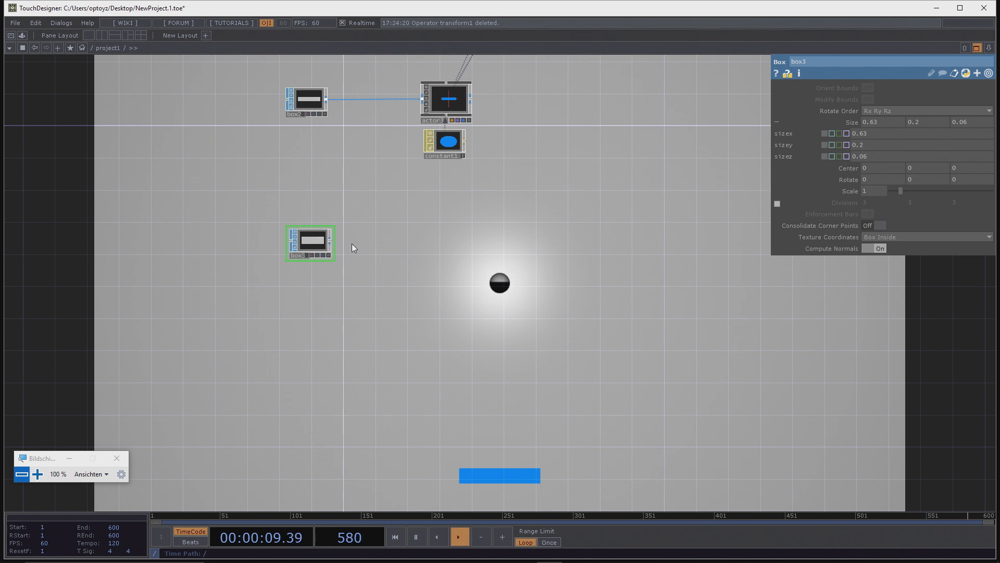
drag(317, 246, 312, 263)
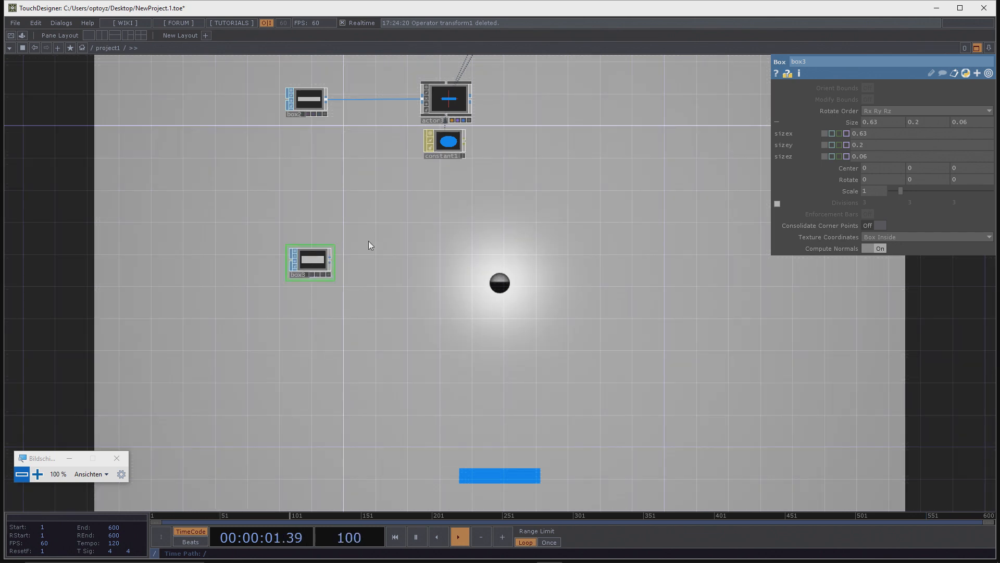
right_click(331, 259)
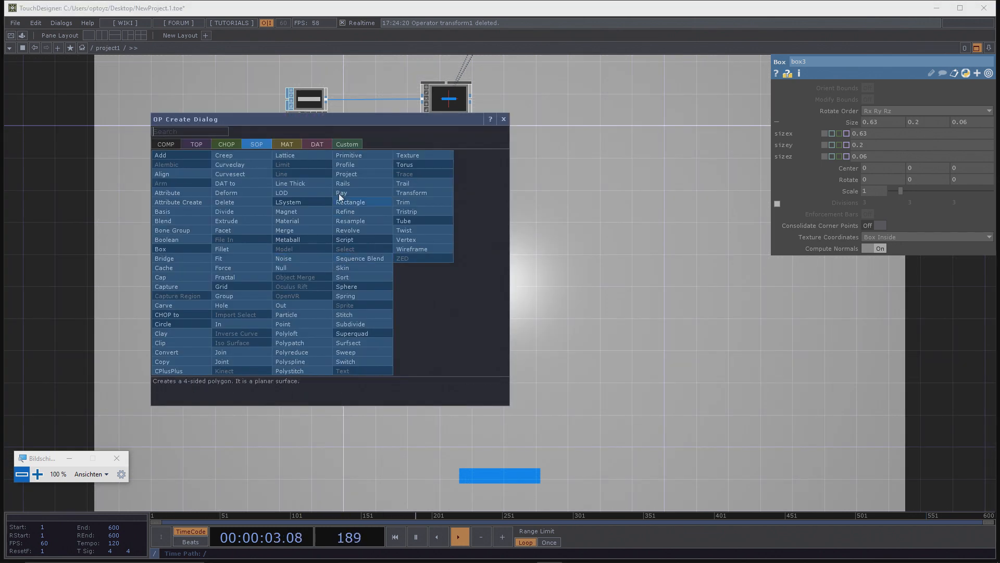
click(161, 143)
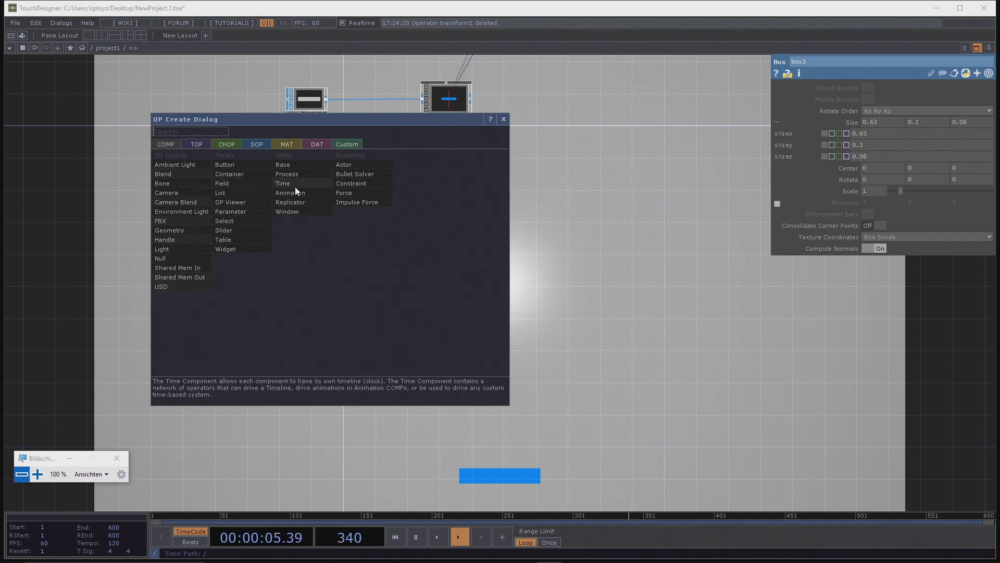
click(341, 166)
click(458, 261)
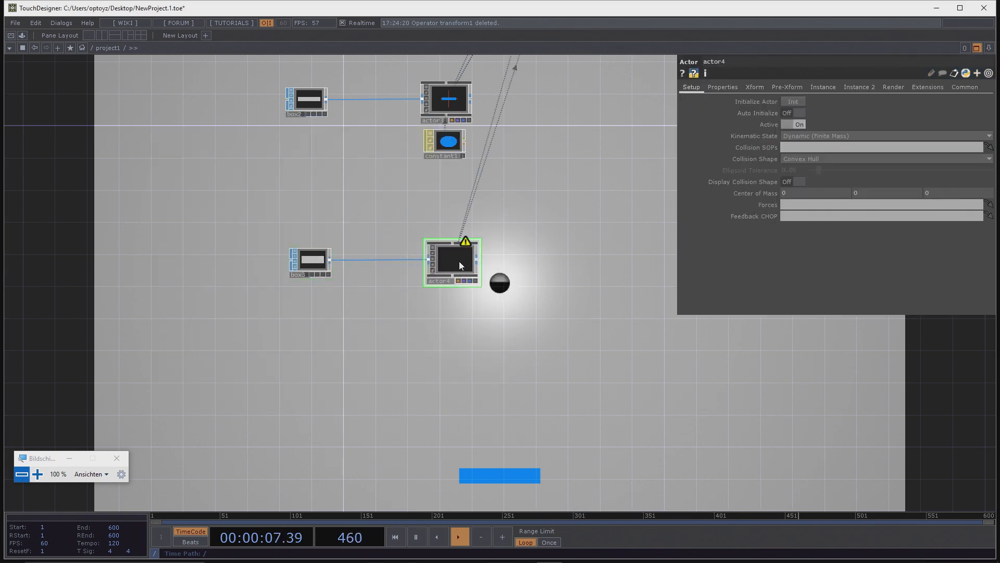
double_click(459, 261)
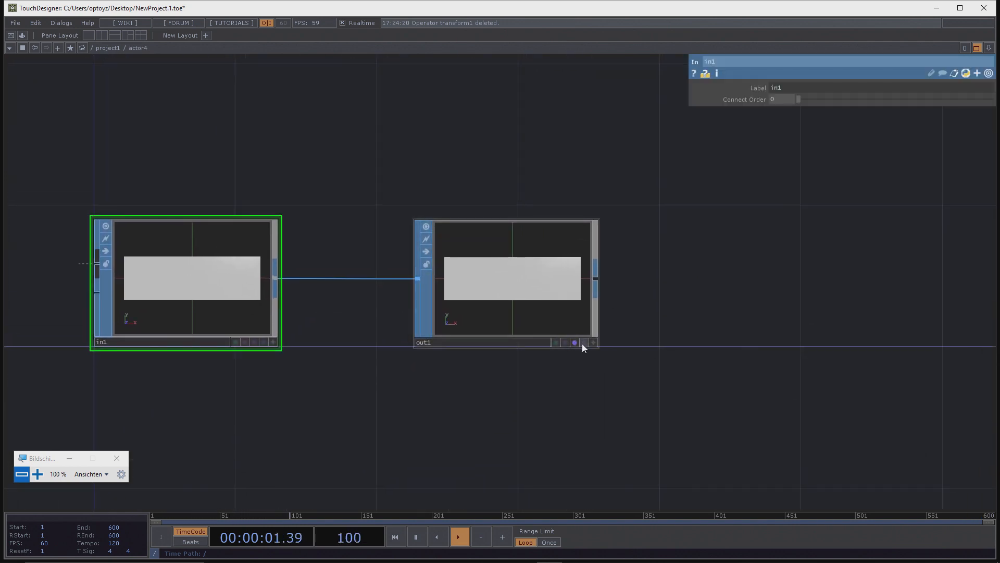
scroll(480, 289, down, 5)
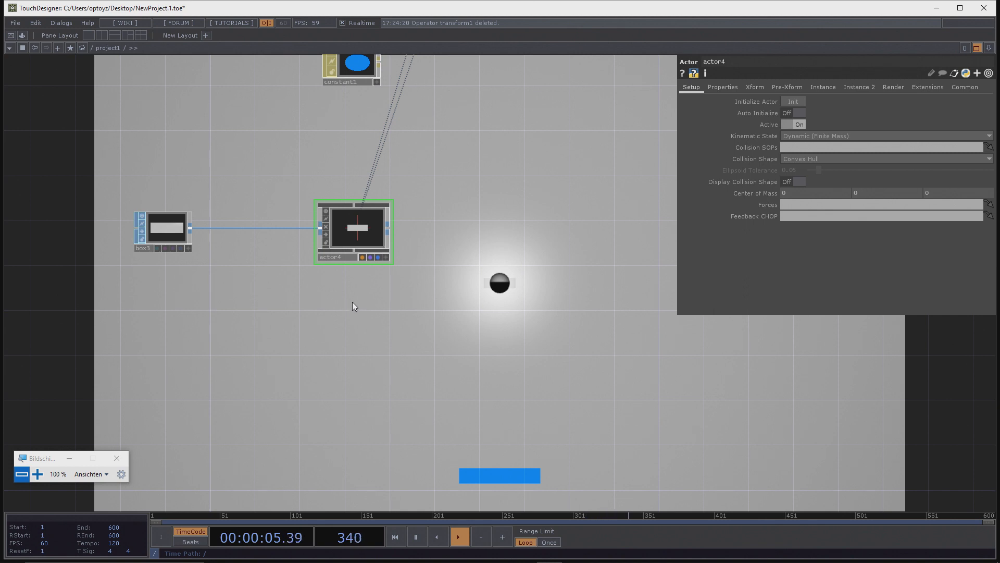
Step: Add a Constant MAT directly below the small box's actor
key(Tab)
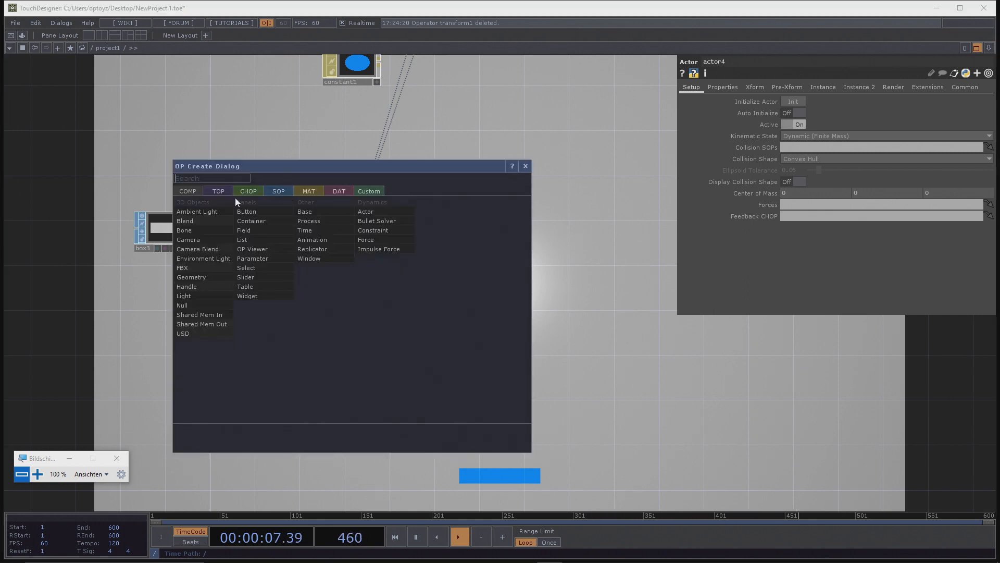
click(305, 191)
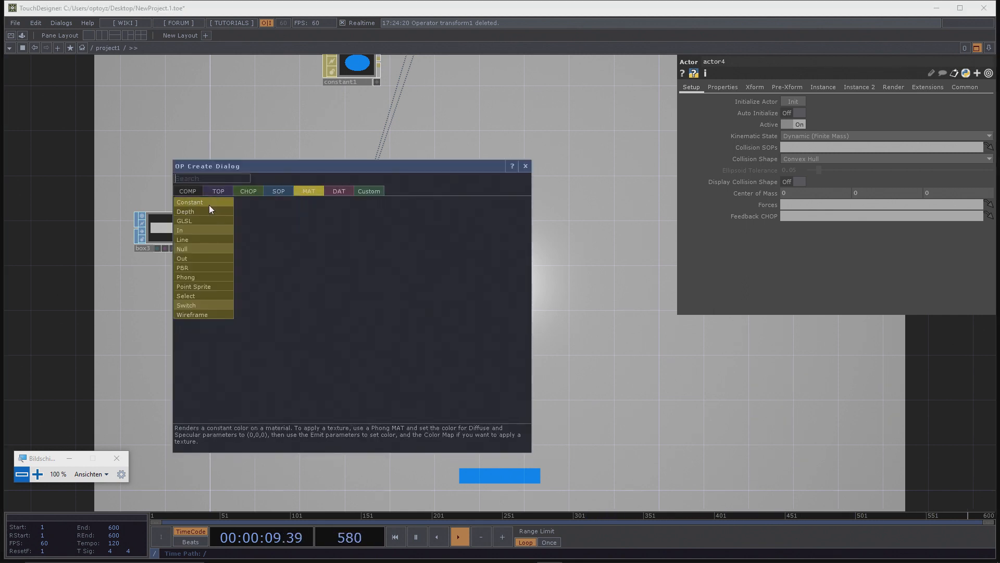
click(208, 205)
click(354, 292)
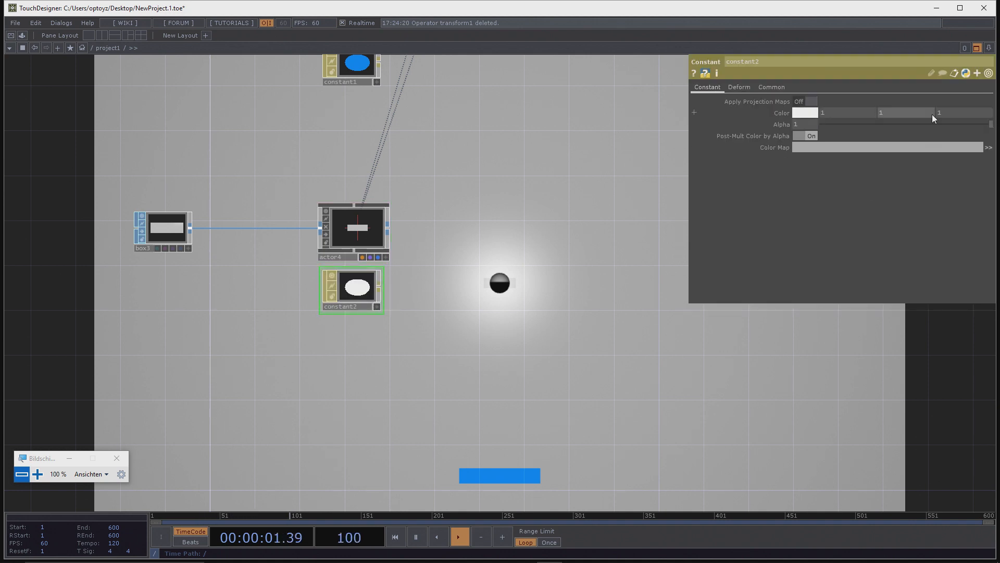
Step: Colour the new Constant MAT turquoise green with hue 163, saturation 1 and value 1
click(816, 114)
drag(792, 121, 830, 114)
click(876, 45)
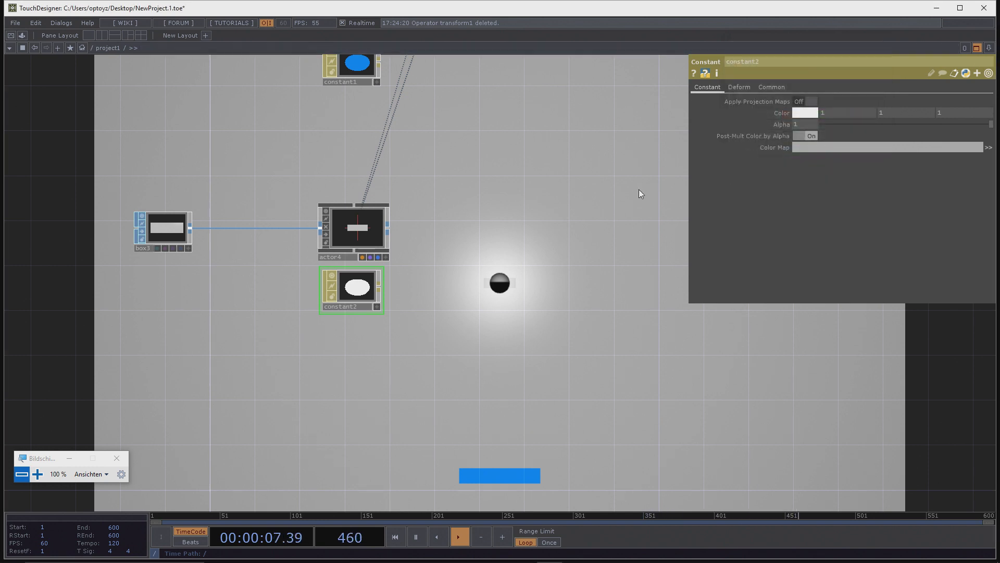
click(813, 114)
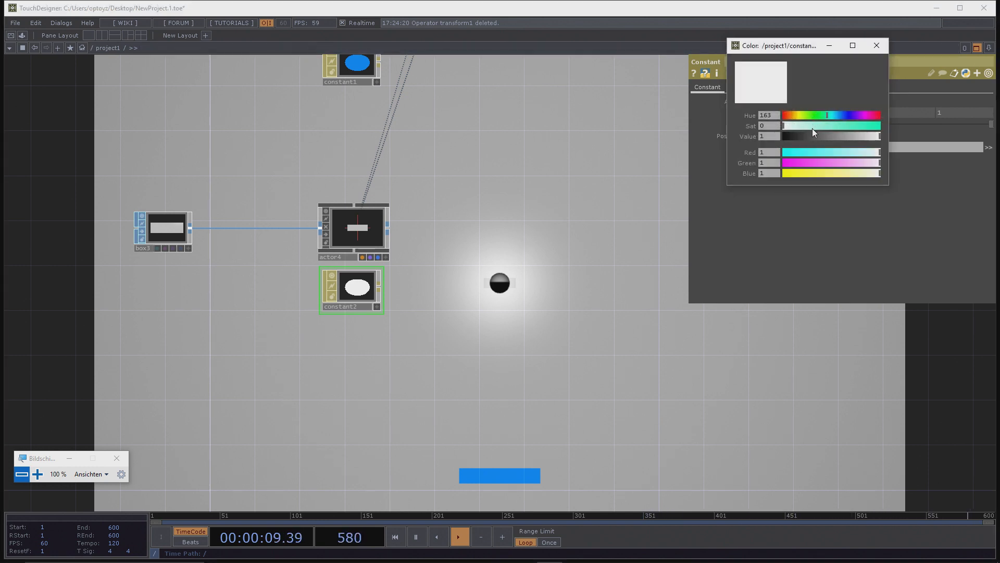
drag(815, 126, 882, 126)
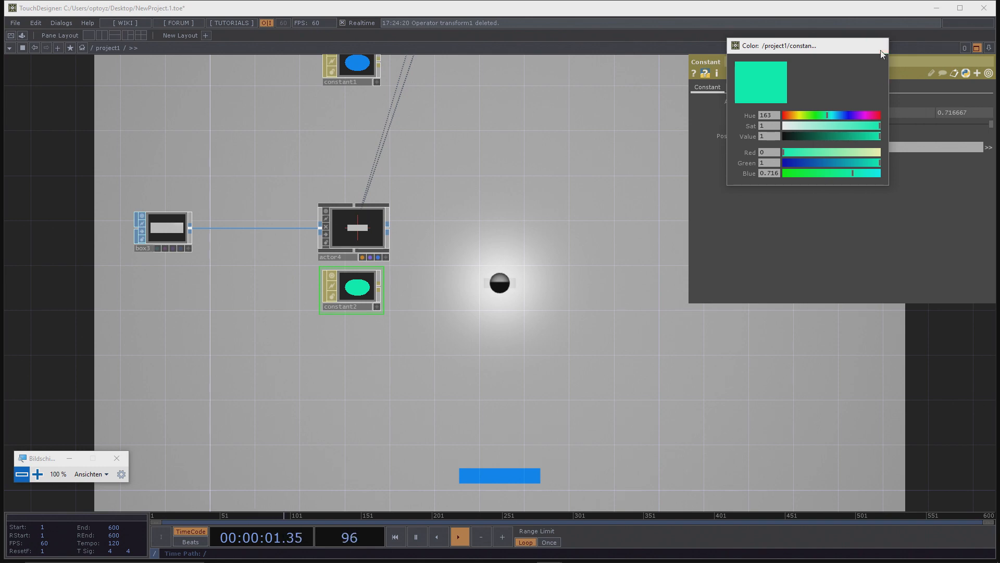
Step: Assign the green Constant MAT as the material of the small box's actor
drag(365, 287, 370, 234)
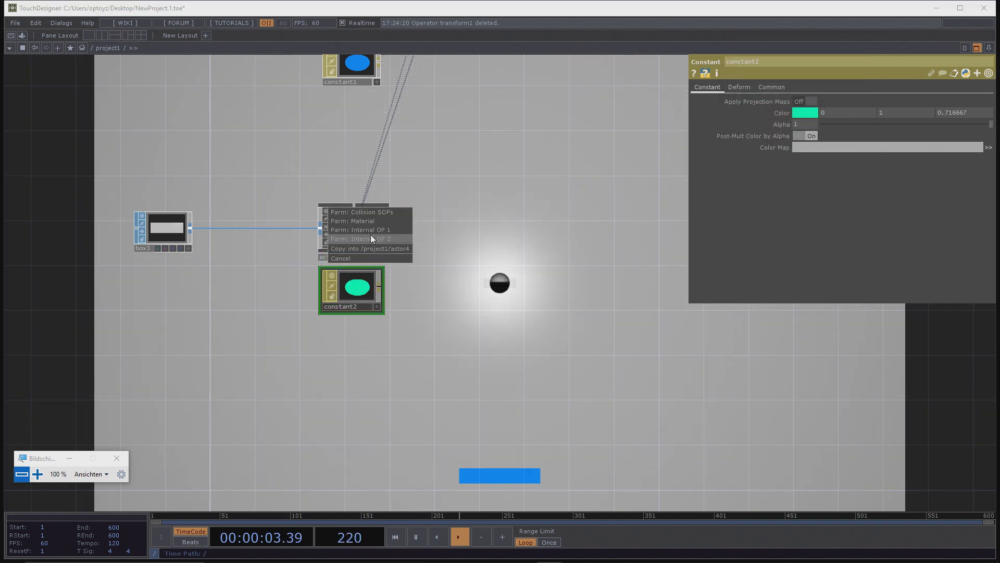
click(384, 221)
scroll(350, 234, up, 5)
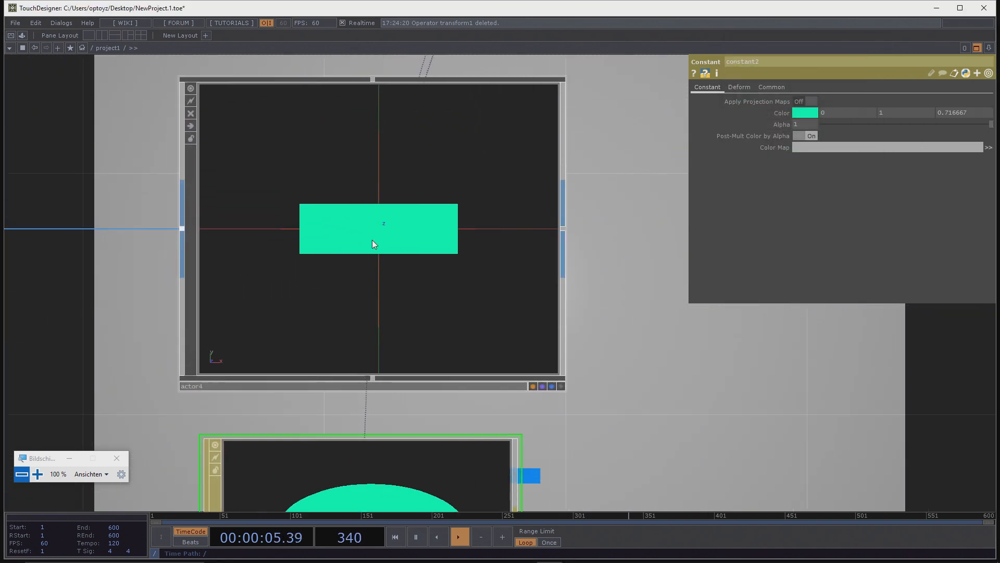
Step: Add a Sphere SOP in an empty network area as a test object
scroll(372, 240, down, 10)
key(Tab)
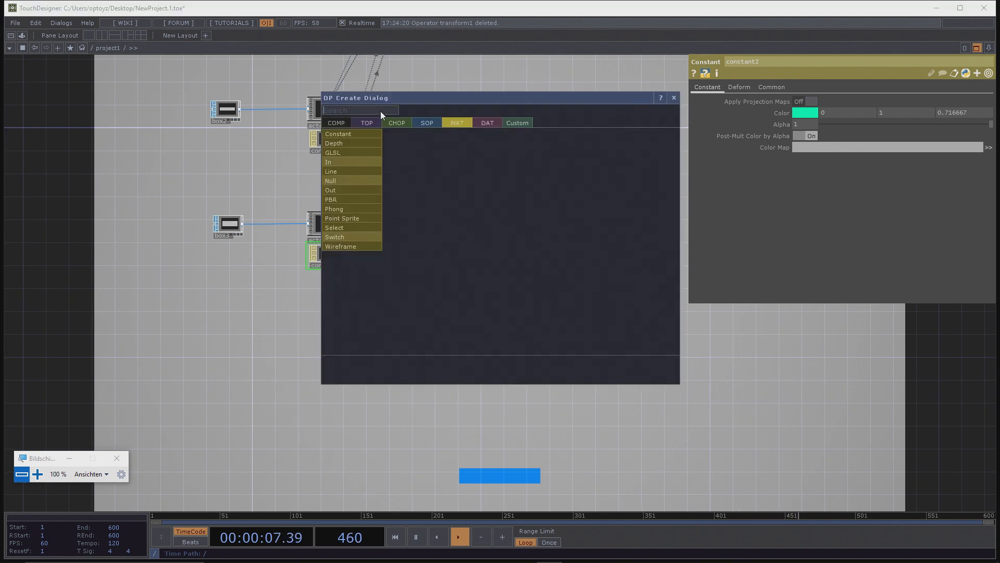
text(s)
click(428, 123)
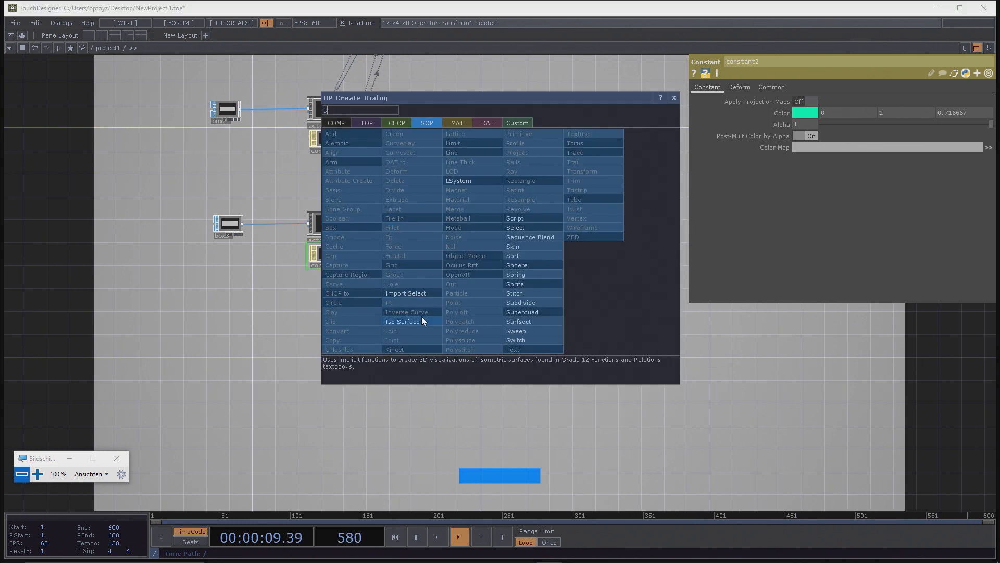
click(532, 267)
click(523, 268)
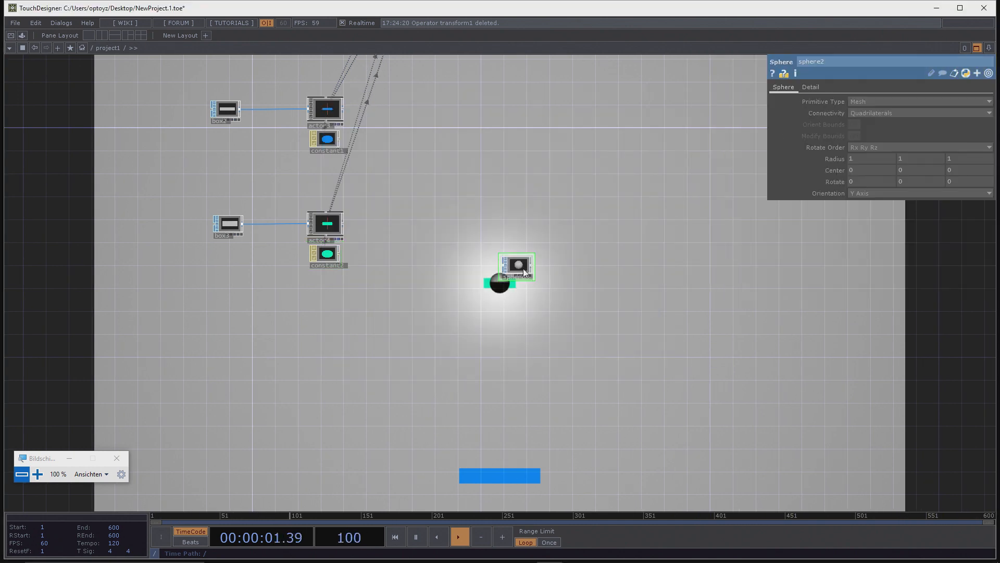
Step: Append a Geometry COMP to the test sphere to inspect its inner In and Out operators, and delete both test operators
scroll(523, 268, up, 3)
key(Tab)
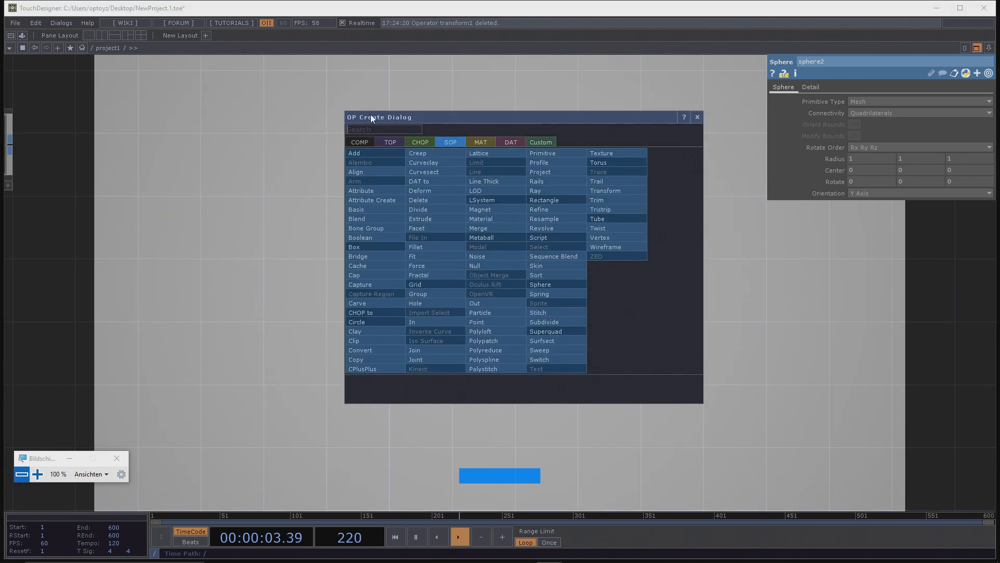
click(354, 140)
click(386, 227)
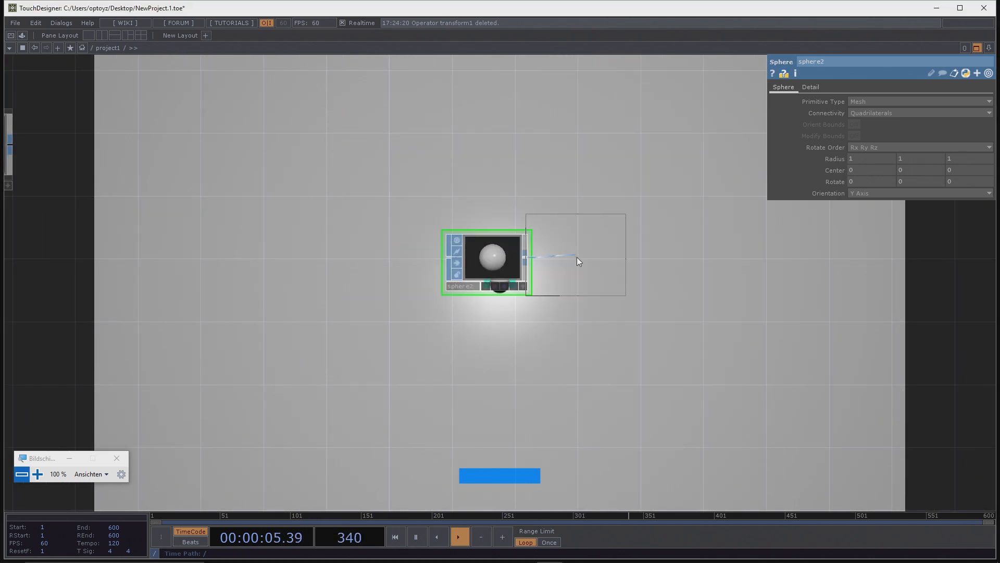
click(614, 260)
scroll(614, 269, up, 8)
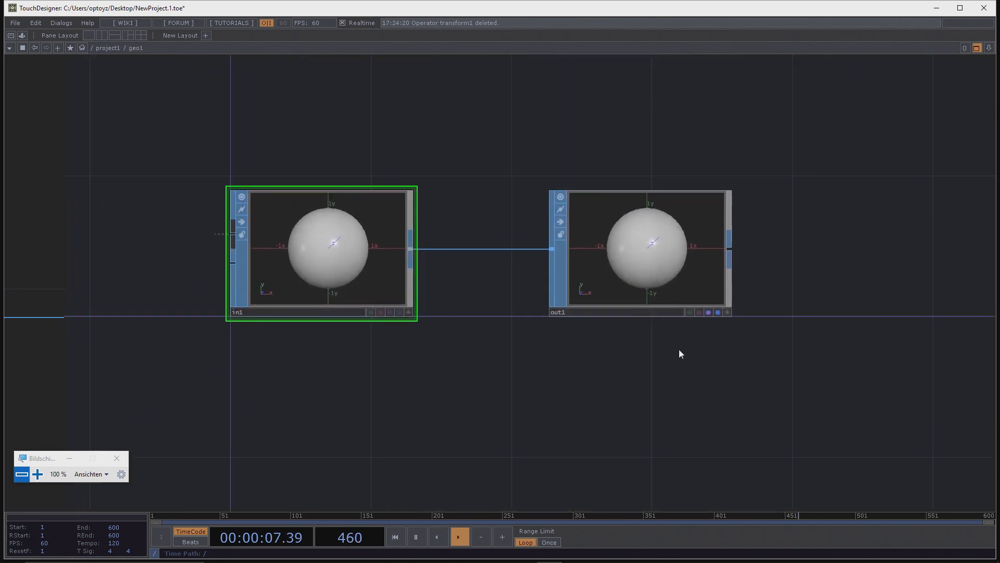
scroll(498, 261, down, 8)
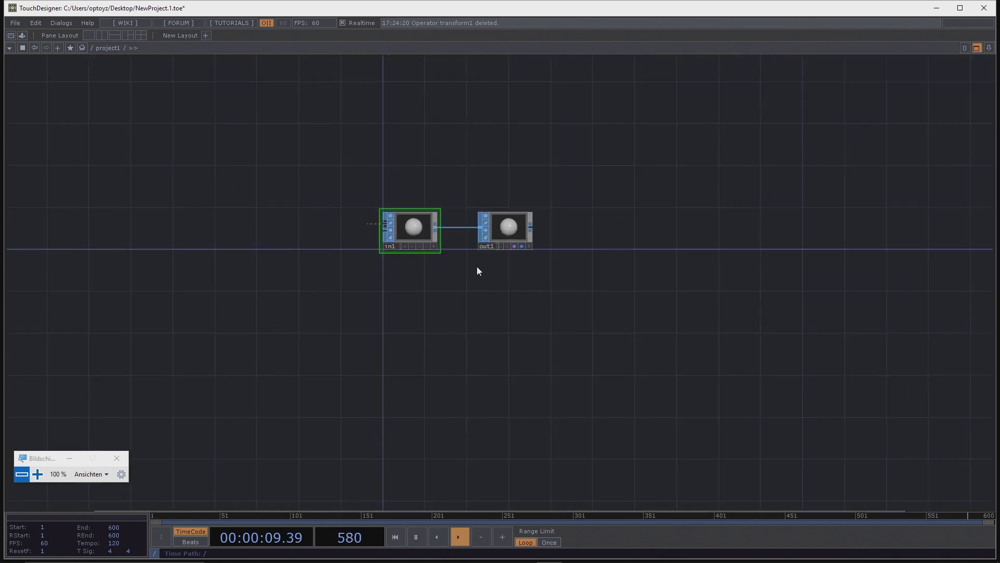
scroll(450, 196, down, 8)
scroll(452, 200, up, 6)
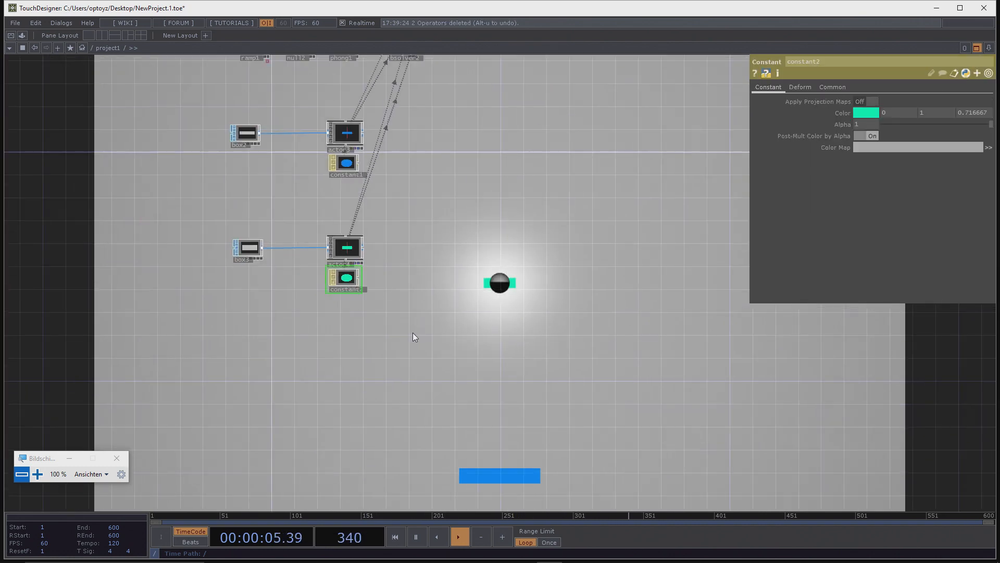
Step: Select the small green brick's actor and open its instancing parameters
scroll(352, 269, up, 3)
scroll(352, 269, up, 1)
drag(383, 276, 401, 271)
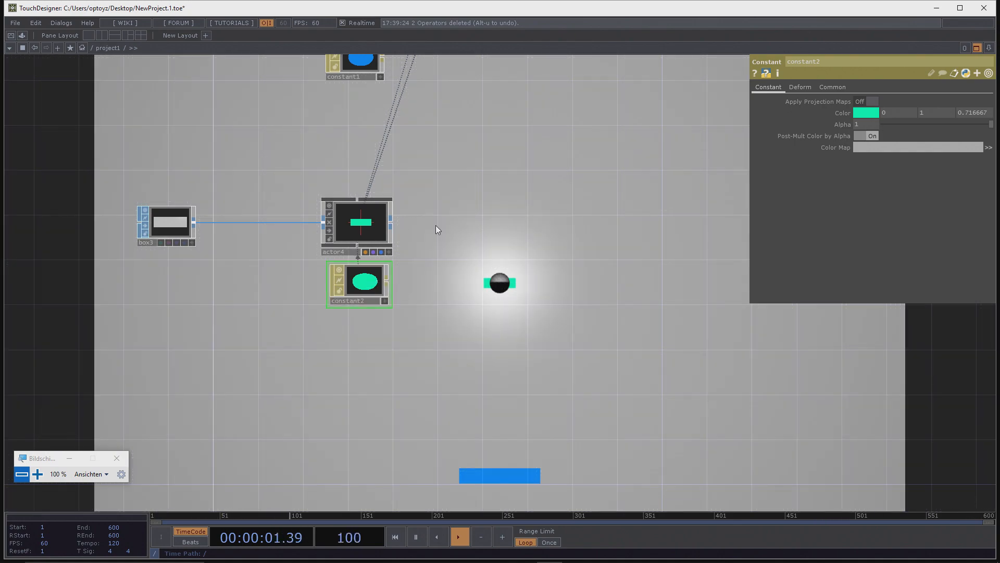
scroll(333, 251, down, 2)
drag(416, 267, 398, 255)
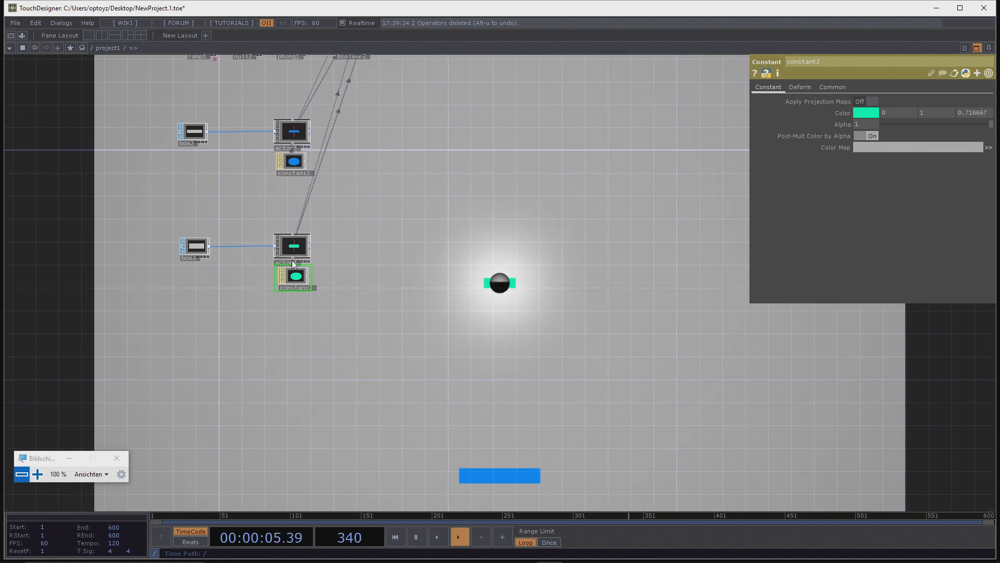
scroll(292, 261, up, 3)
click(313, 253)
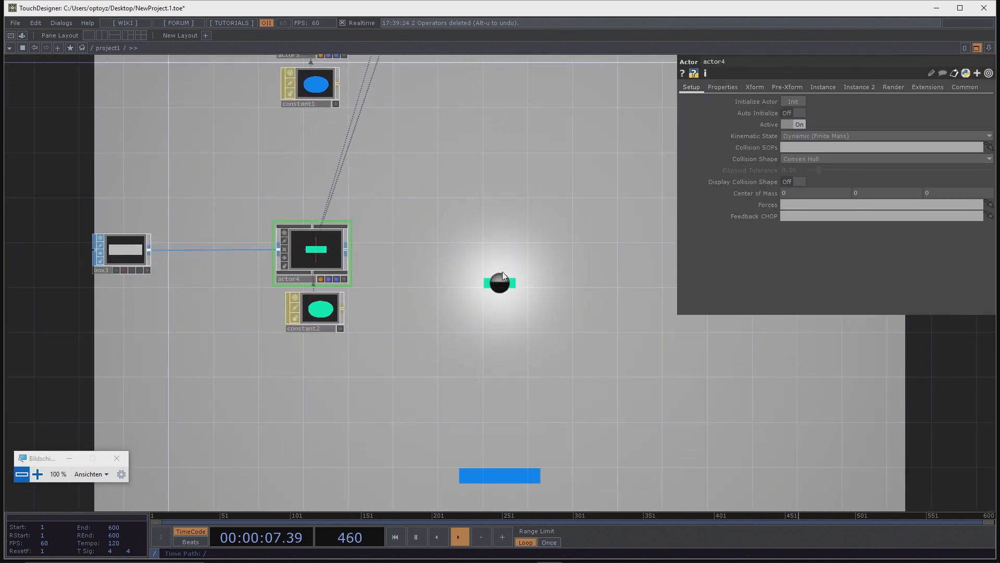
drag(539, 314, 652, 361)
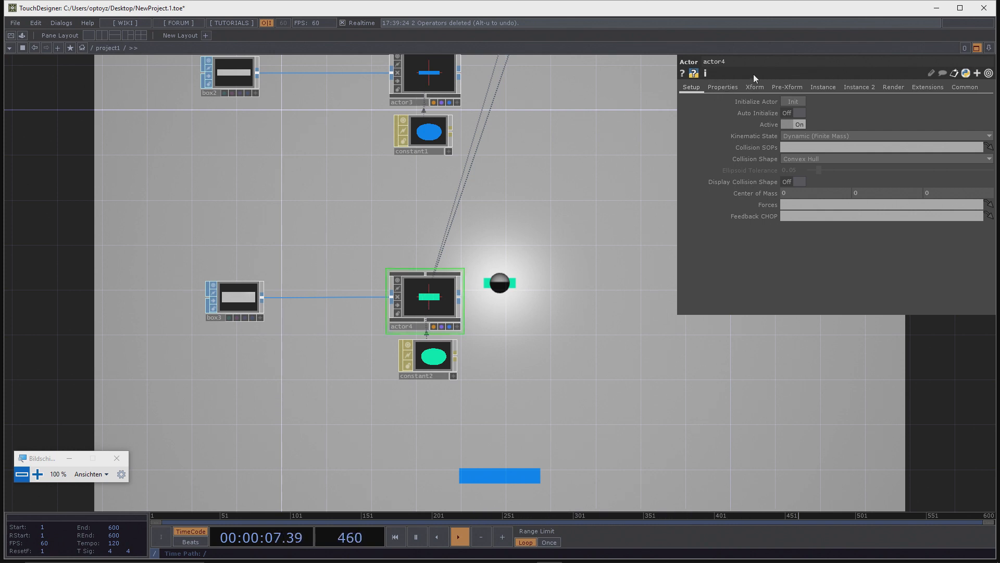
click(828, 85)
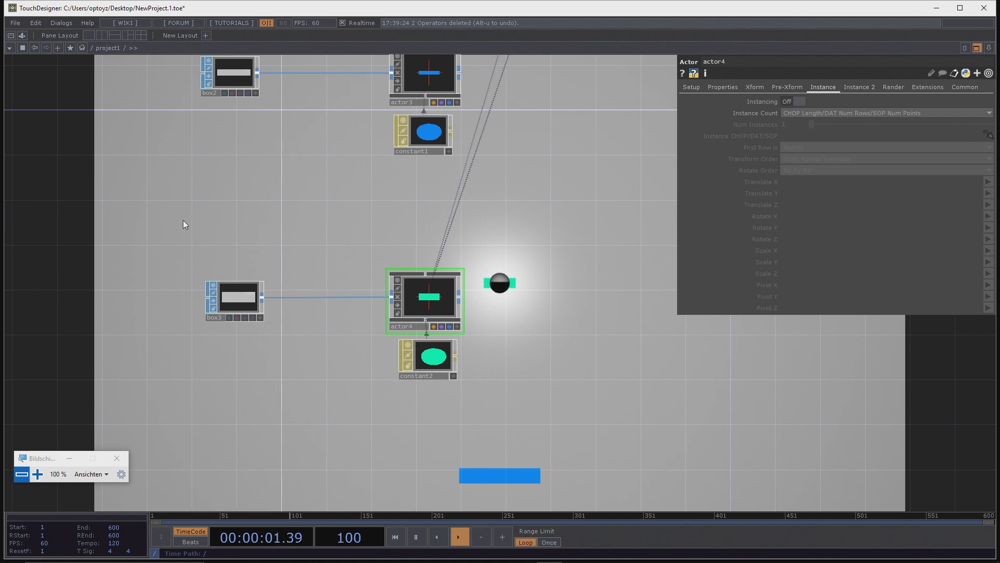
Step: Add a Grid SOP above the small brick's box and set its rows to 15
key(Tab)
click(115, 107)
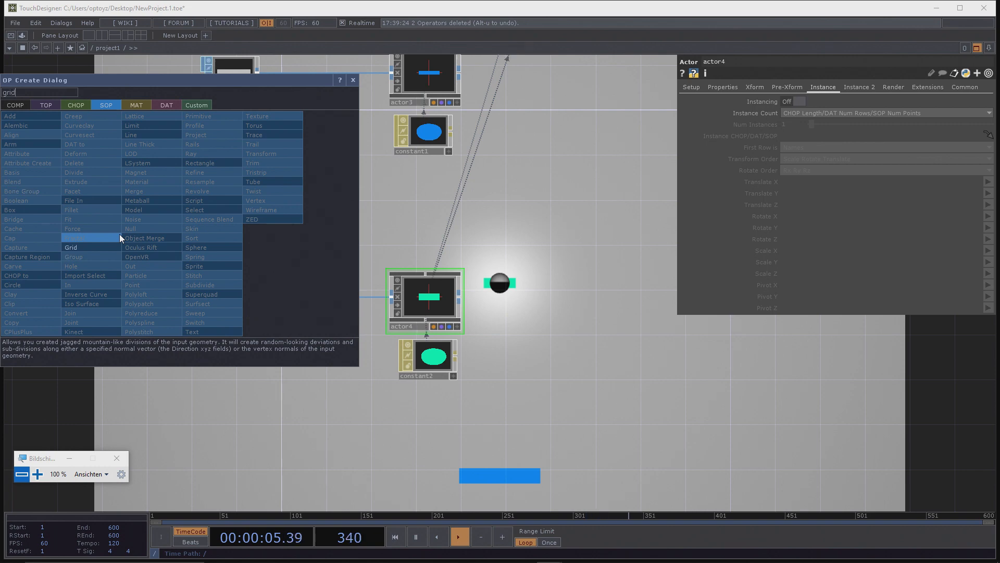
key(Escape)
click(185, 234)
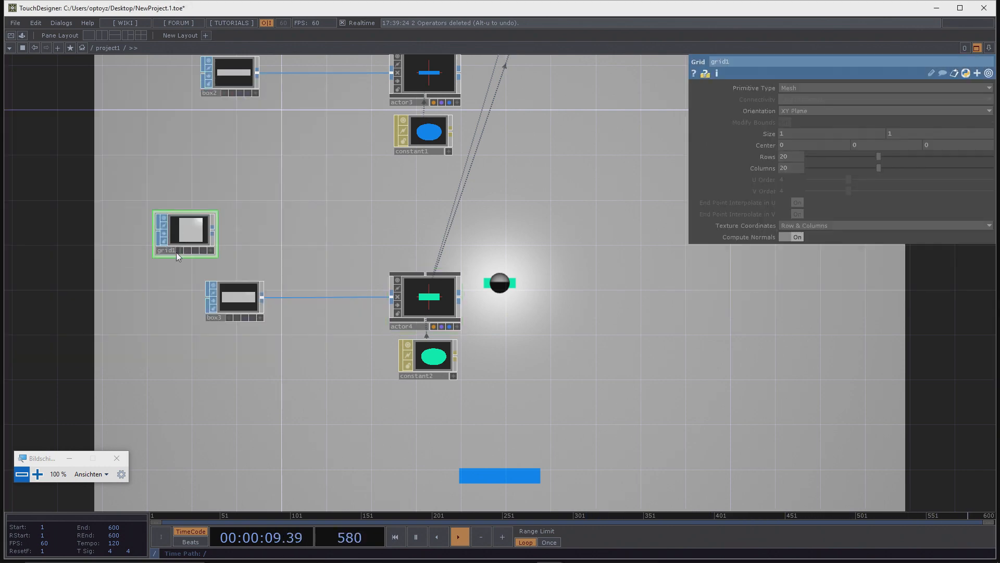
click(641, 269)
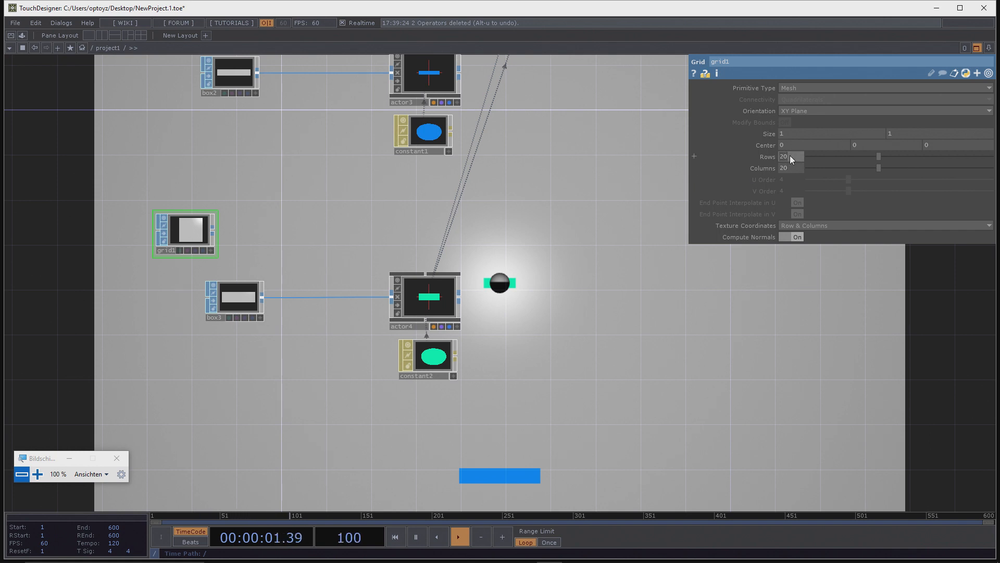
text(15)
key(Return)
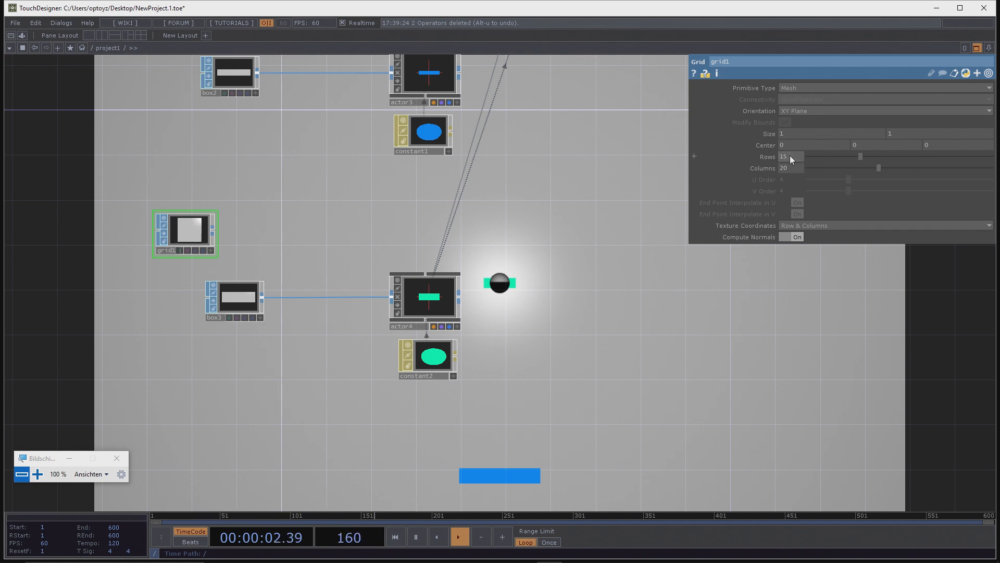
Step: Set the grid's size to 13 by 4 and its center Y to 1
click(814, 134)
text(13)
key(Tab)
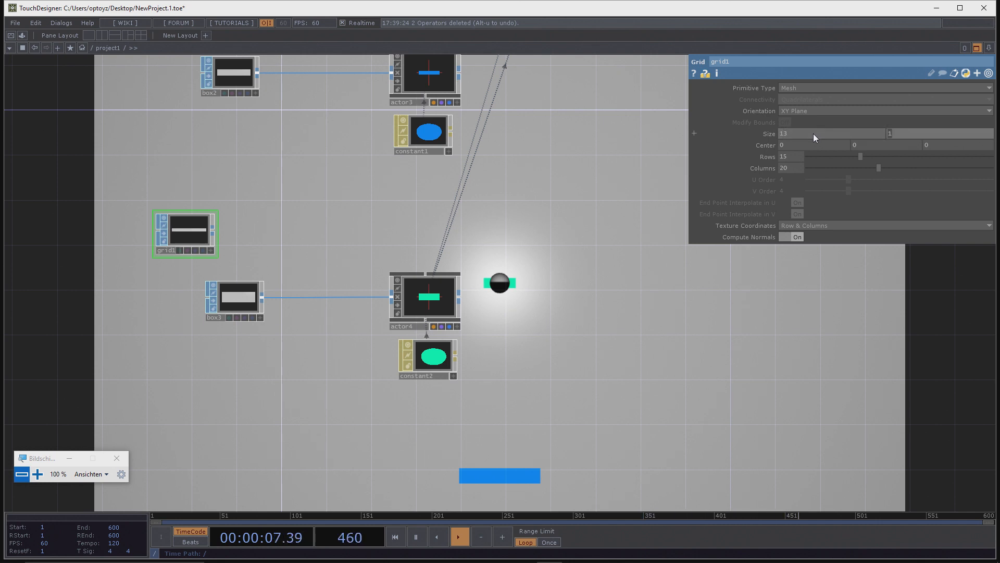
text(4)
key(Return)
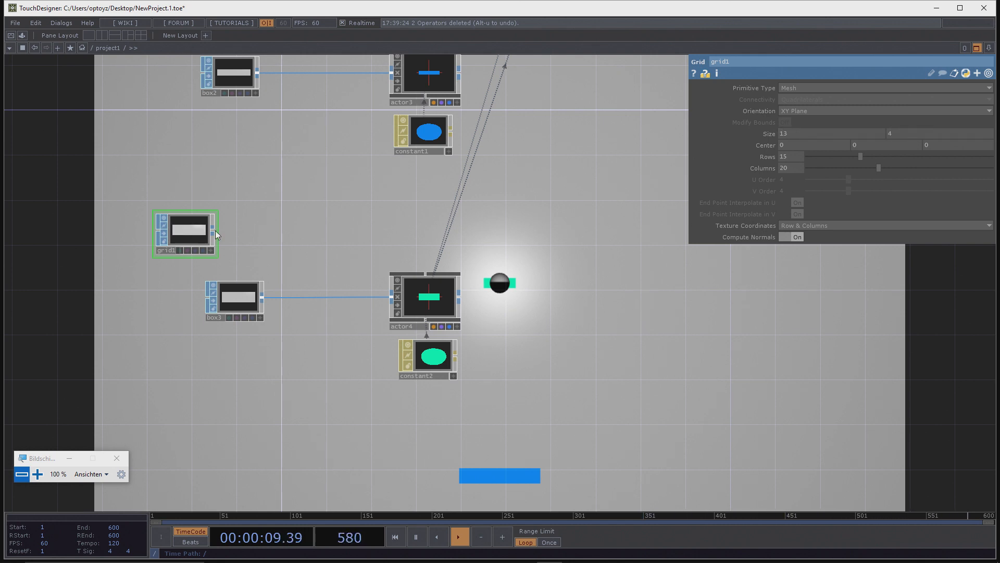
click(182, 223)
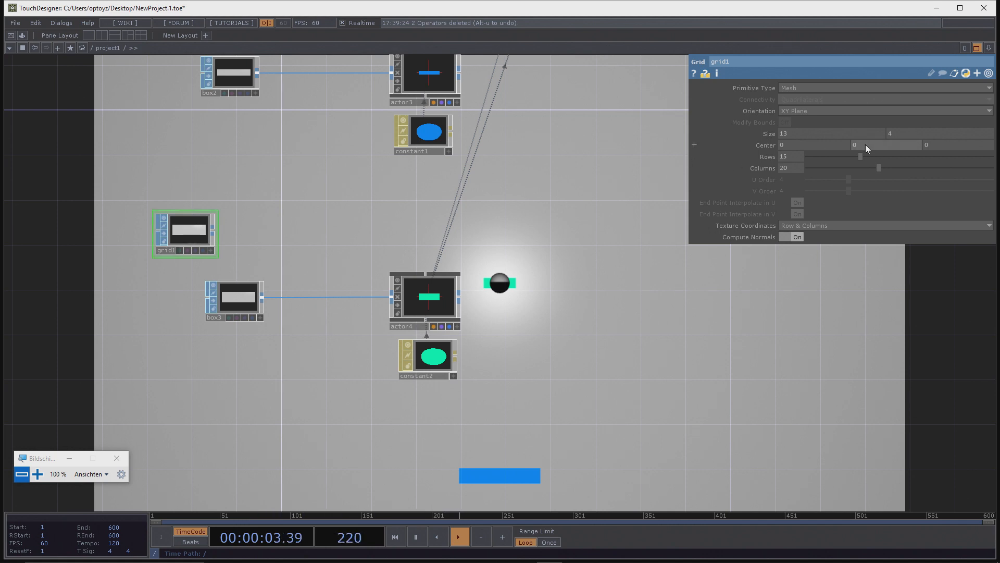
middle_drag(865, 146, 881, 137)
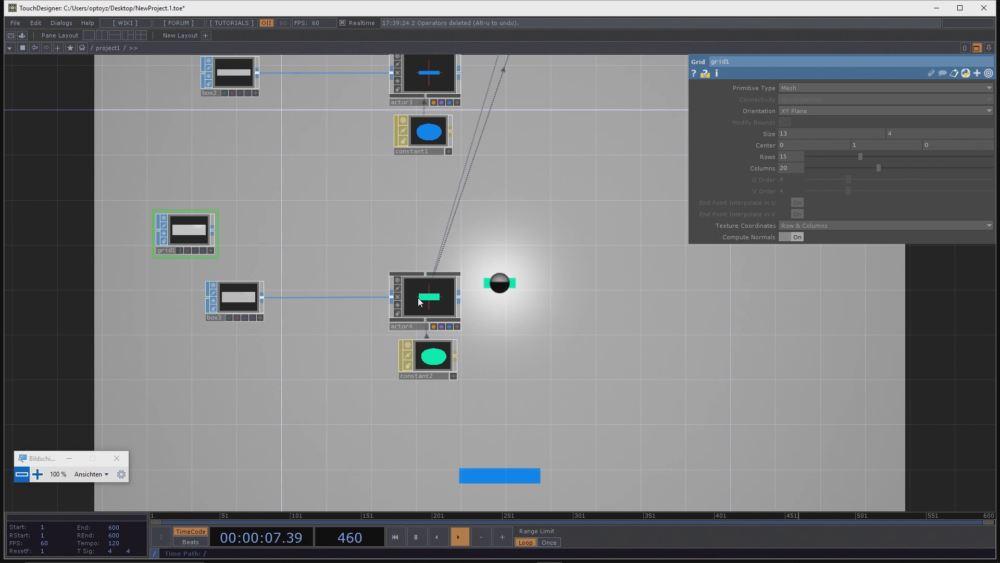
Step: Append a Null SOP to the grid's output
right_click(214, 229)
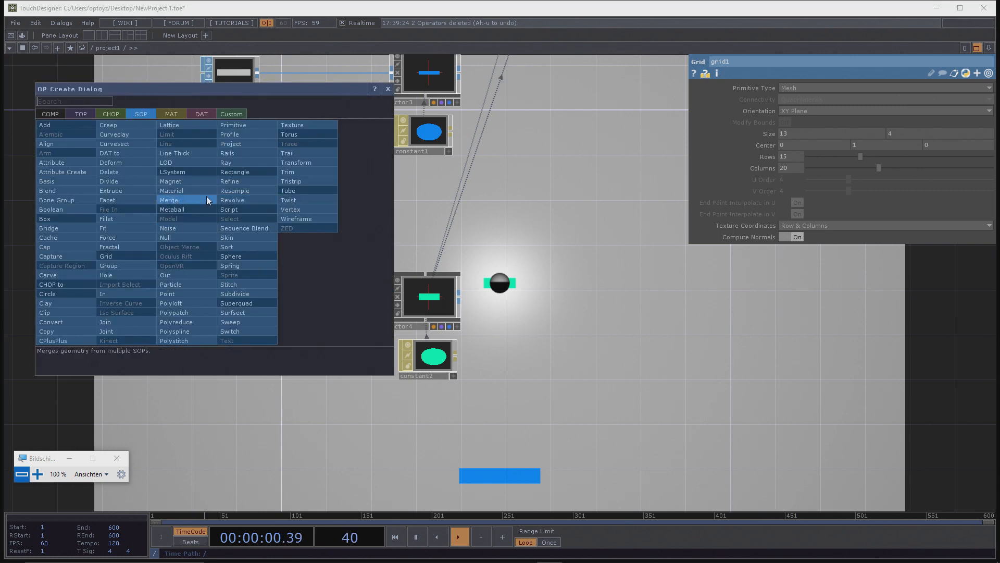
click(186, 238)
click(255, 233)
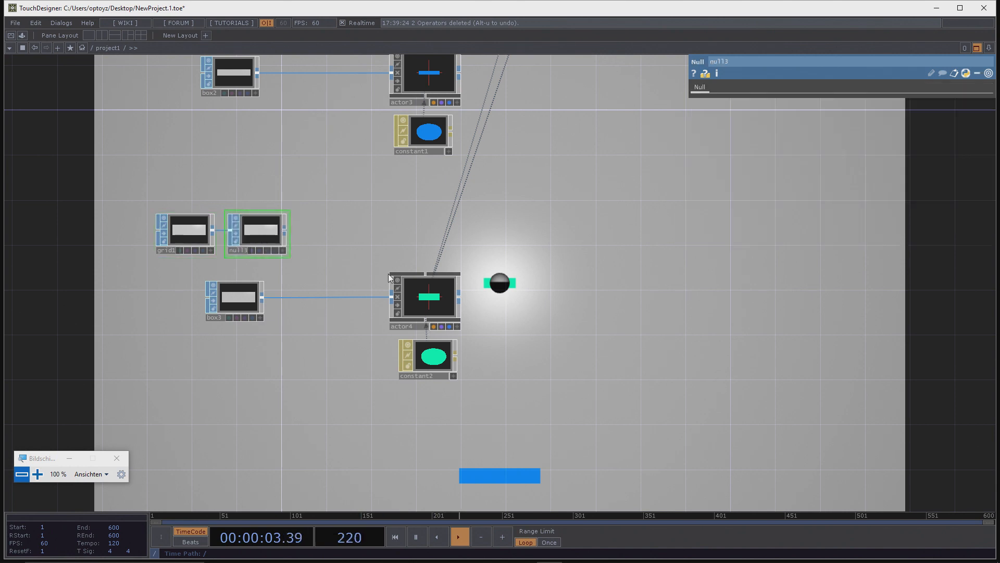
Step: Turn on instancing for the green brick actor and assign the grid's Null as its instance source
click(434, 300)
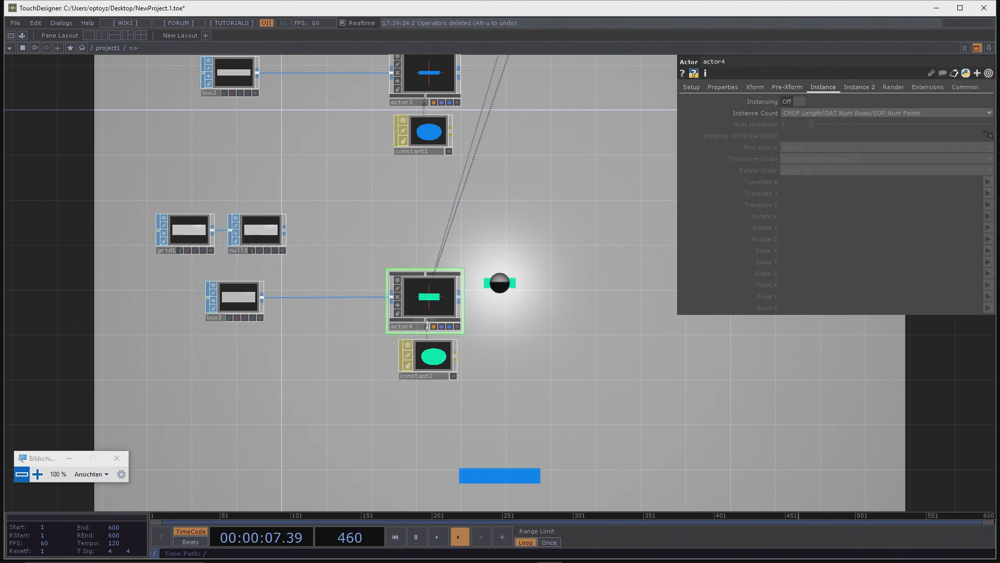
click(795, 102)
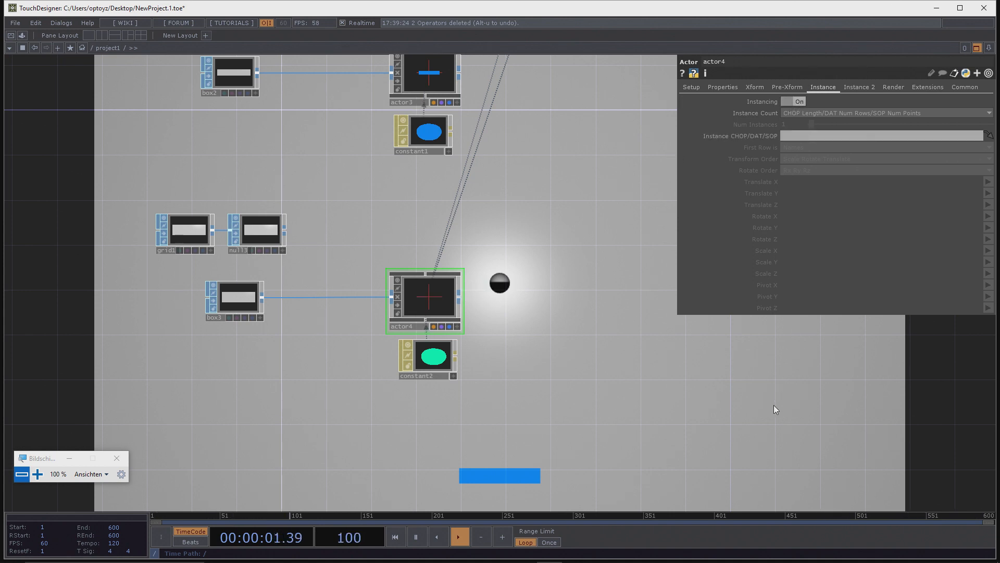
scroll(231, 248, down, 3)
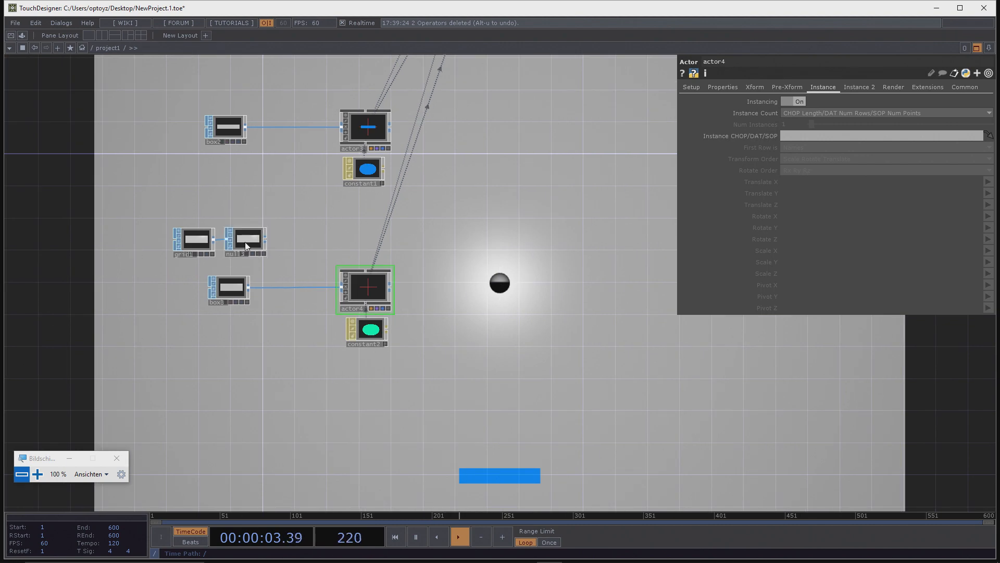
drag(248, 244, 792, 136)
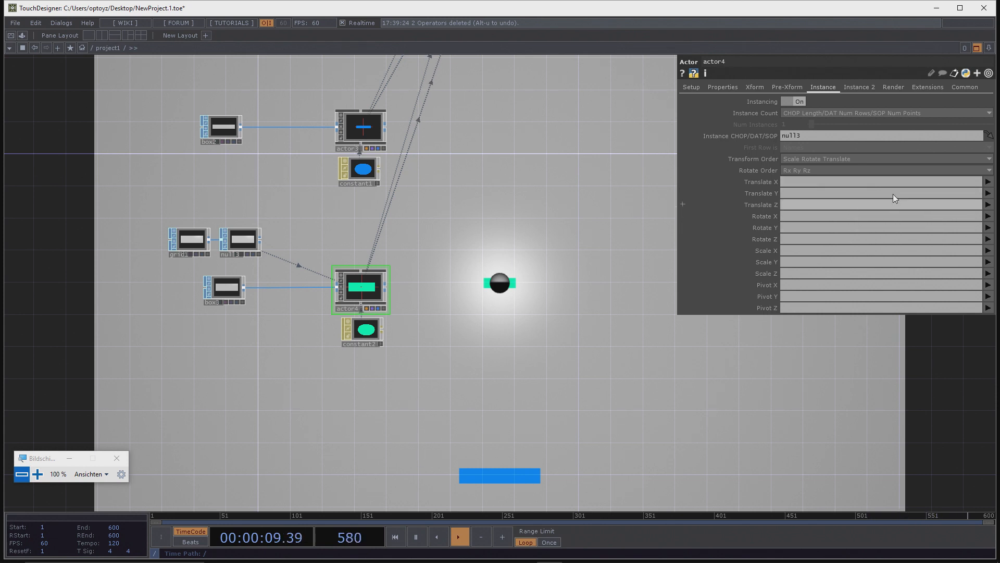
Step: Map the actor's instance Translate X, Y and Z to the point attributes P(0), P(1) and P(2)
click(988, 181)
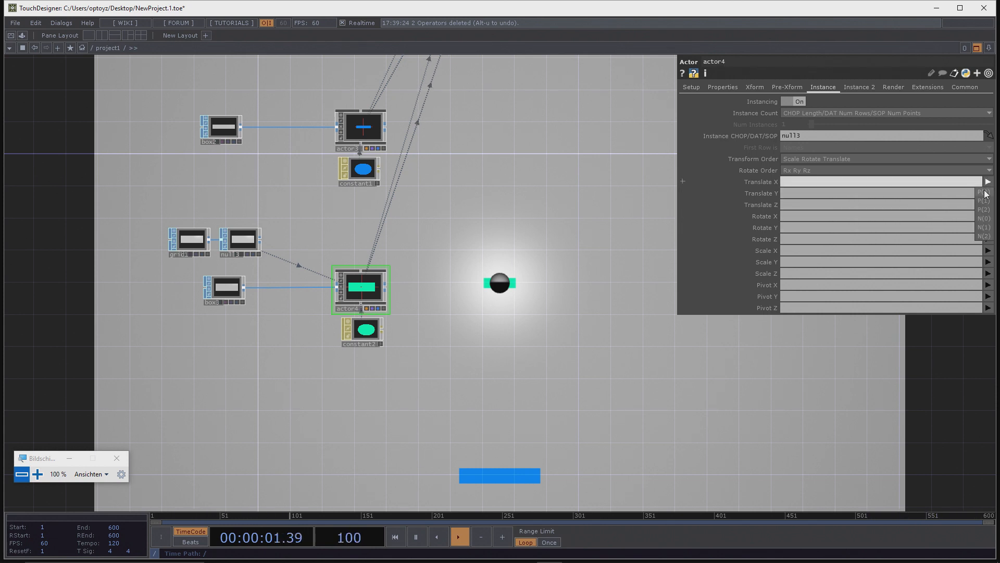
click(984, 193)
click(988, 193)
click(984, 212)
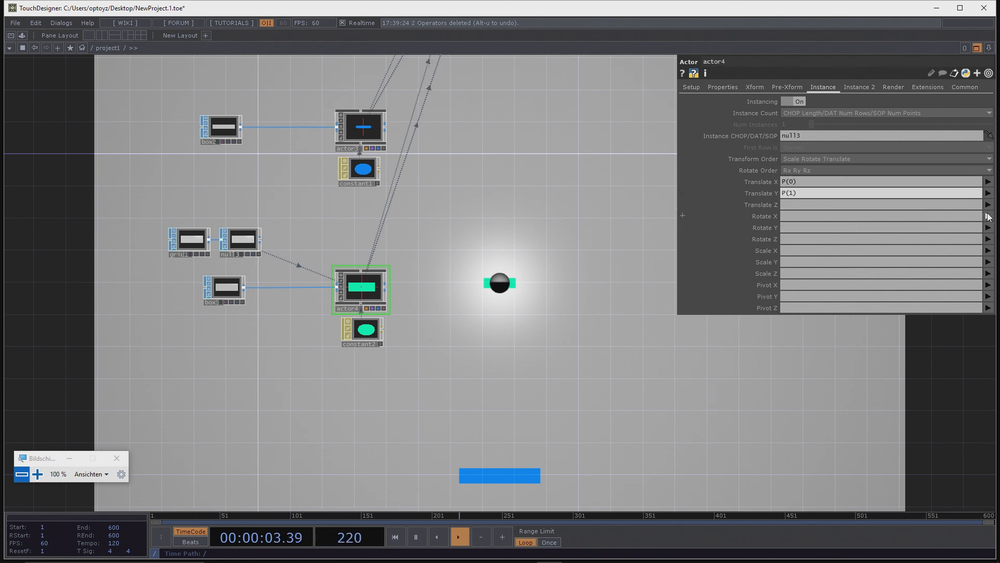
click(988, 204)
click(986, 235)
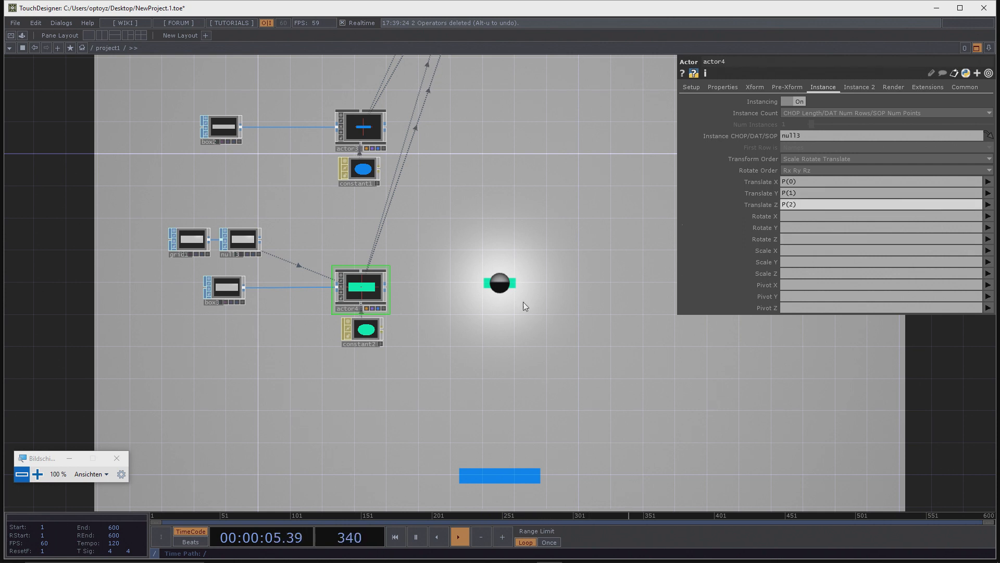
Step: Check the grid's parameters and clear the brick actor's instance Translate Z attribute
drag(523, 302, 511, 326)
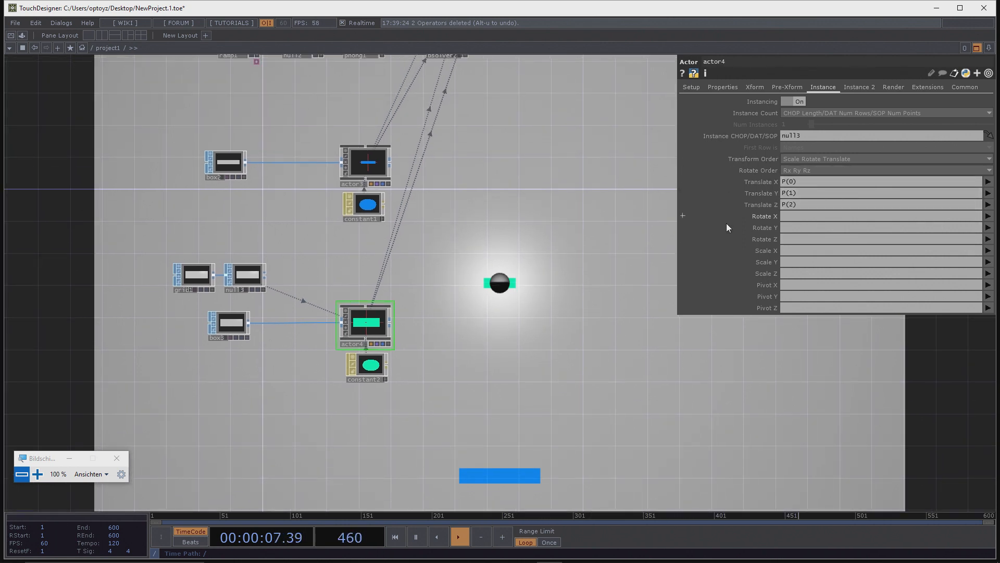
drag(555, 299, 560, 272)
click(207, 252)
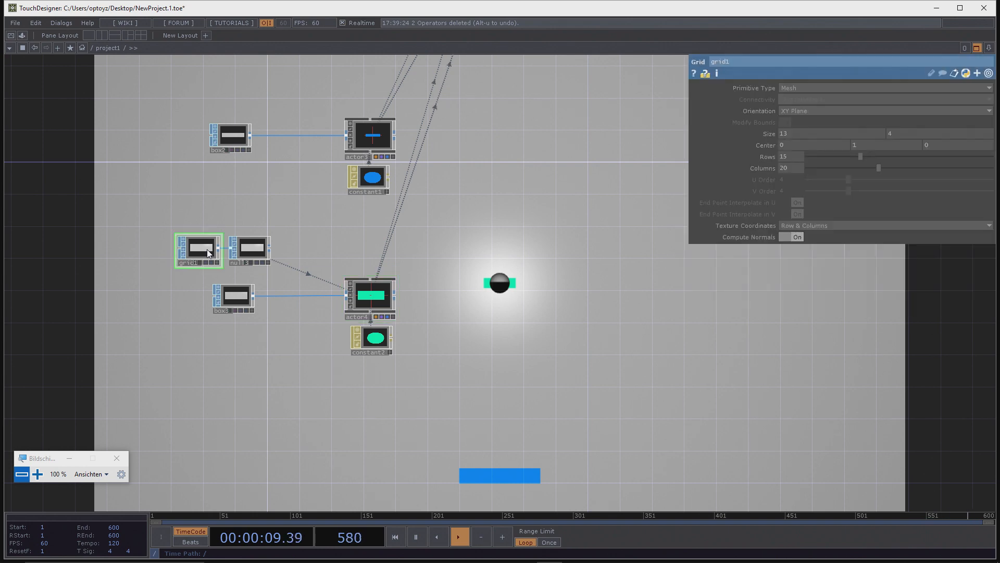
middle_drag(370, 293, 371, 295)
click(370, 294)
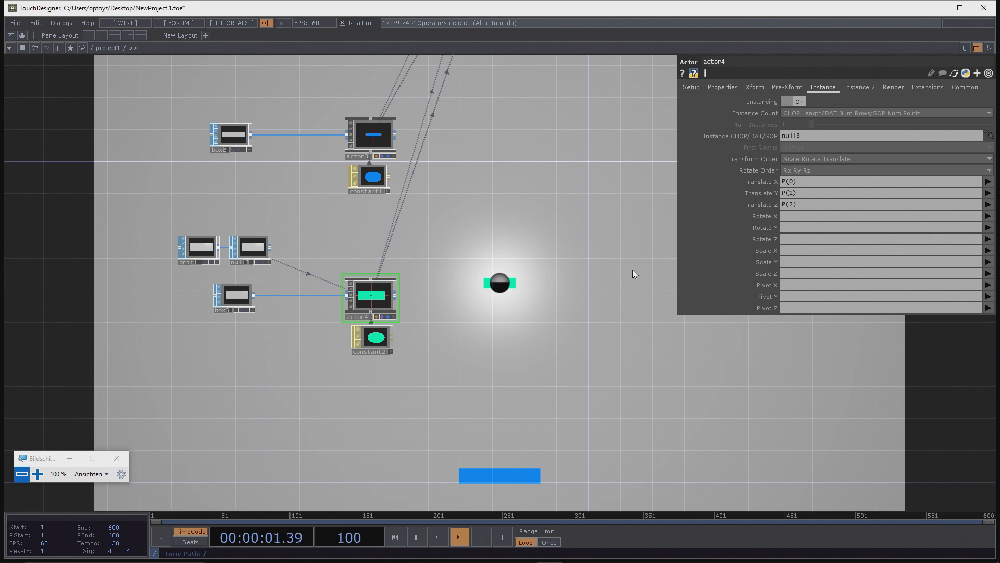
click(809, 204)
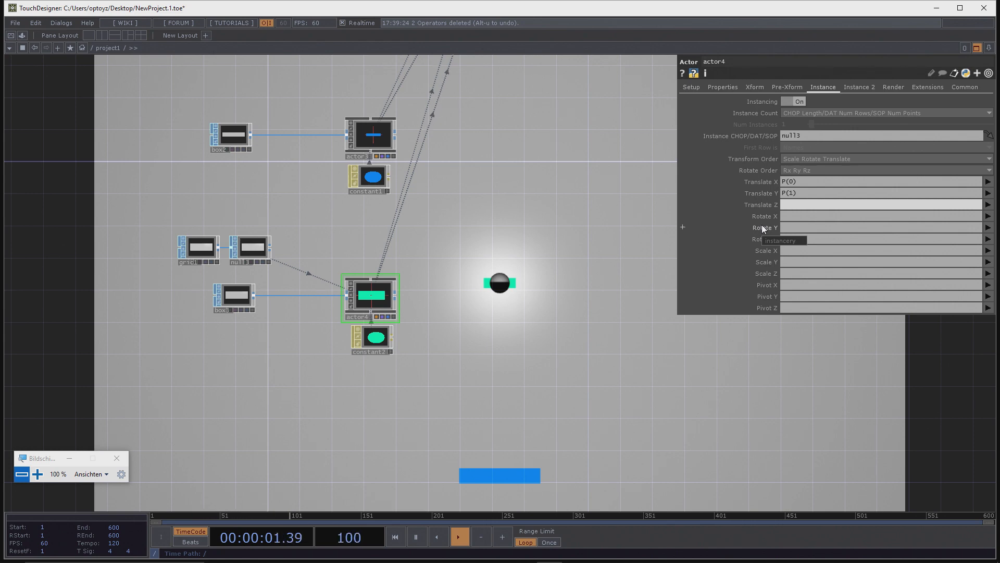
Step: Inspect the green brick actor's geometry in its interactive node viewer
scroll(377, 303, up, 10)
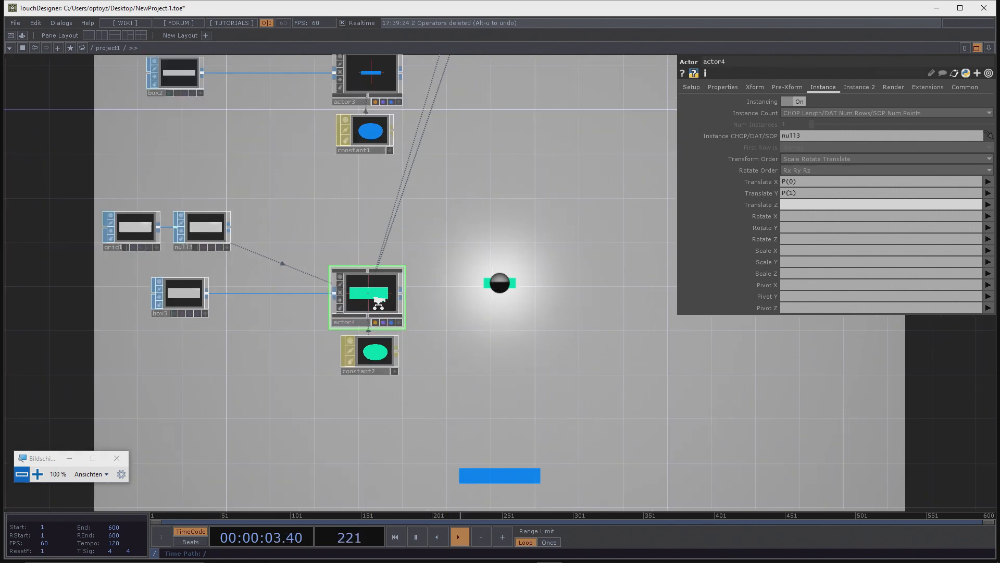
scroll(368, 304, down, 8)
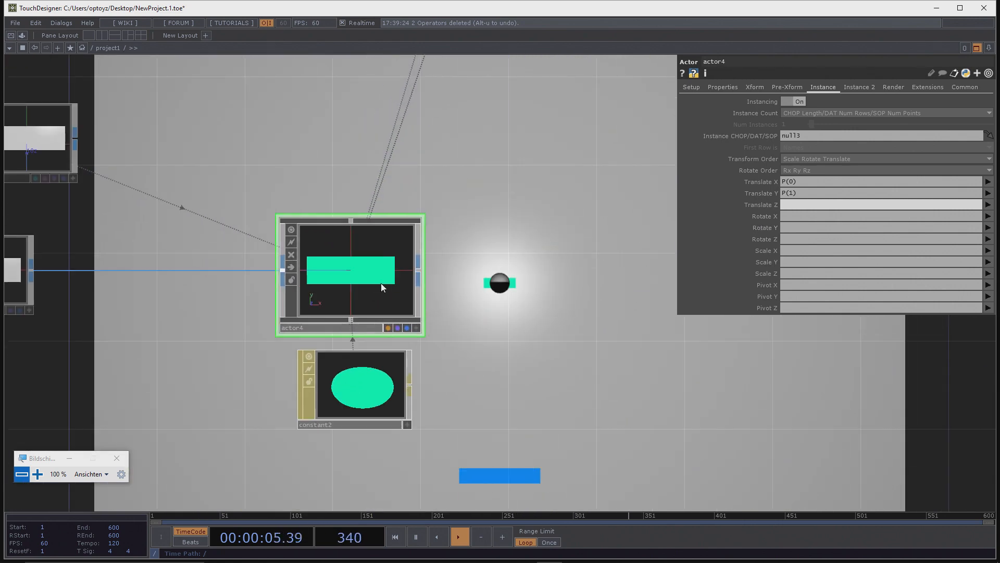
key(a)
middle_drag(394, 284, 342, 259)
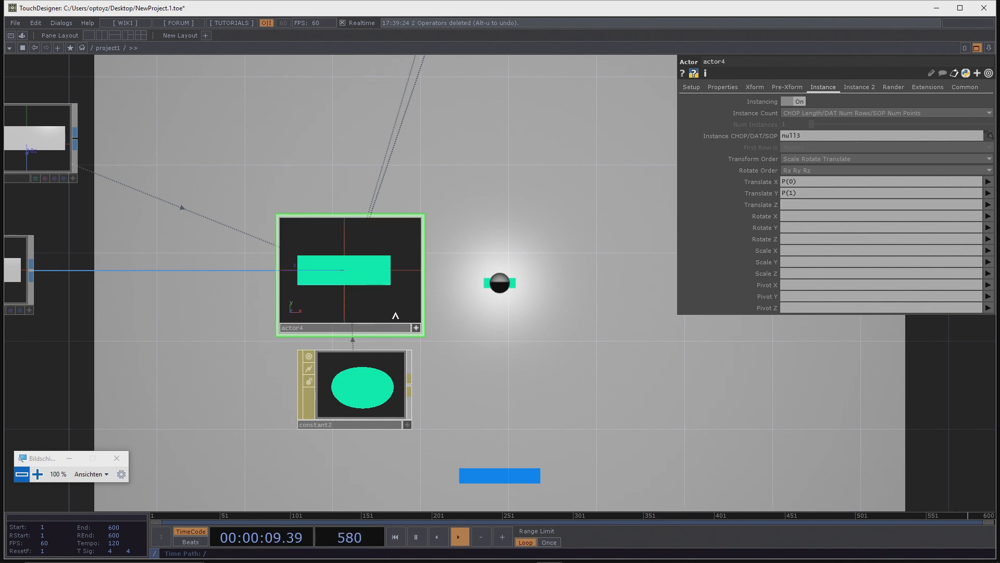
click(416, 328)
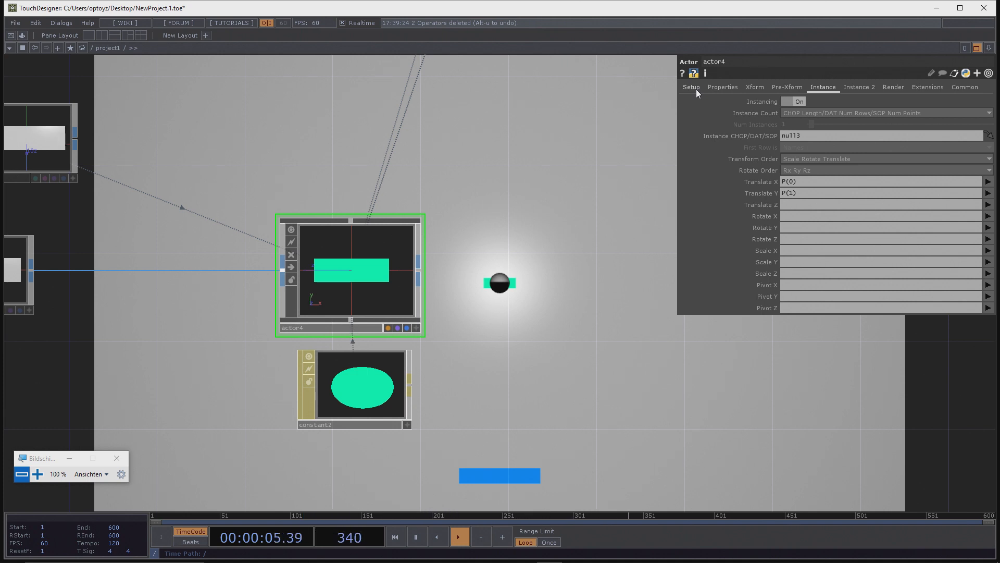
Step: Initialize the green brick actor to apply the instancing, and review its physics, transform and instance parameters
click(696, 89)
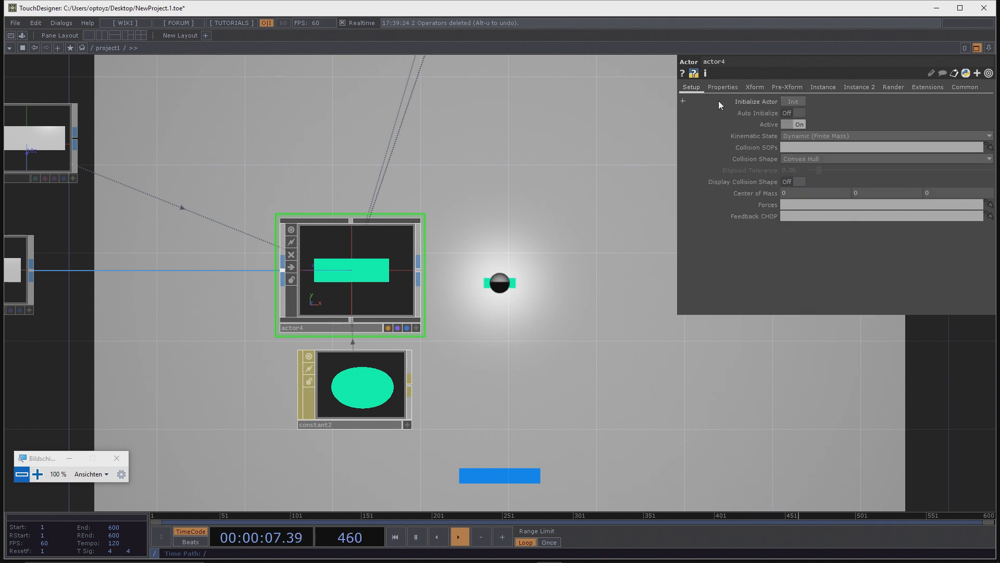
click(792, 102)
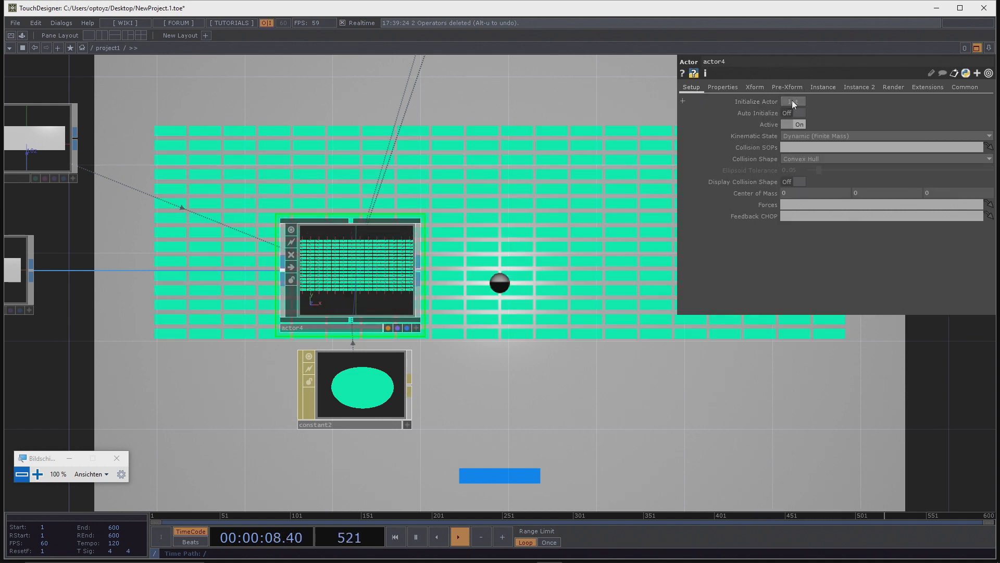
click(723, 88)
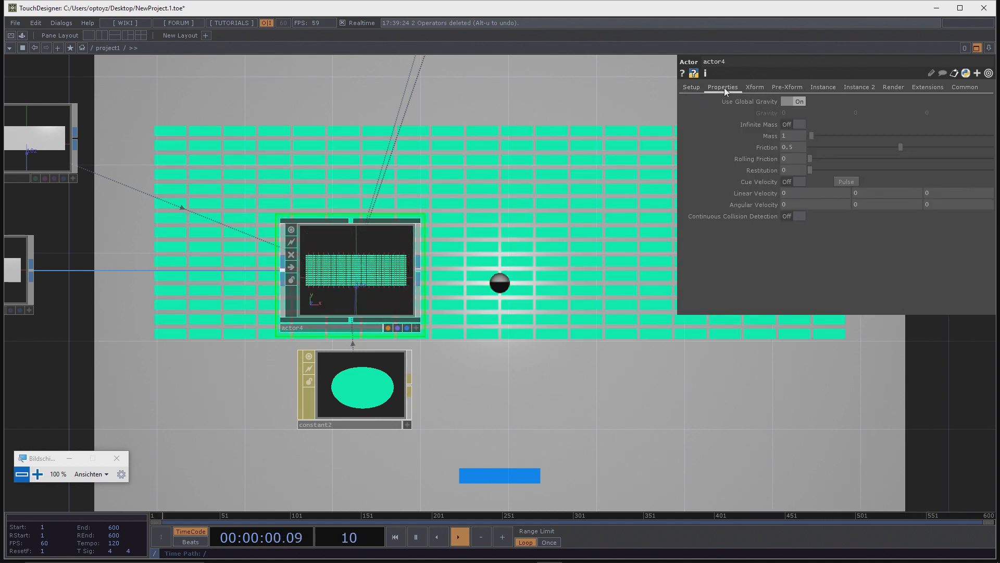
click(754, 86)
click(824, 87)
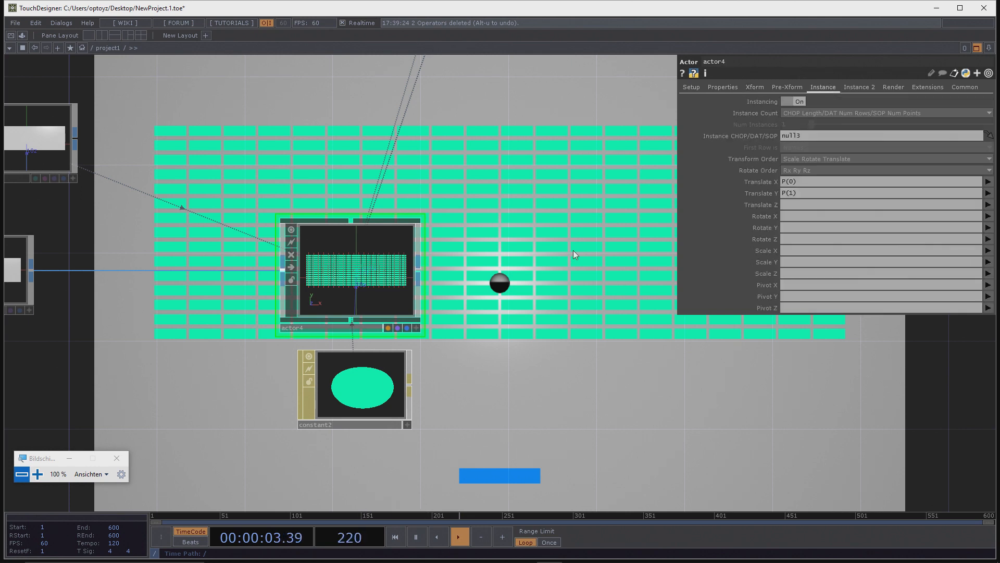
scroll(516, 292, down, 2)
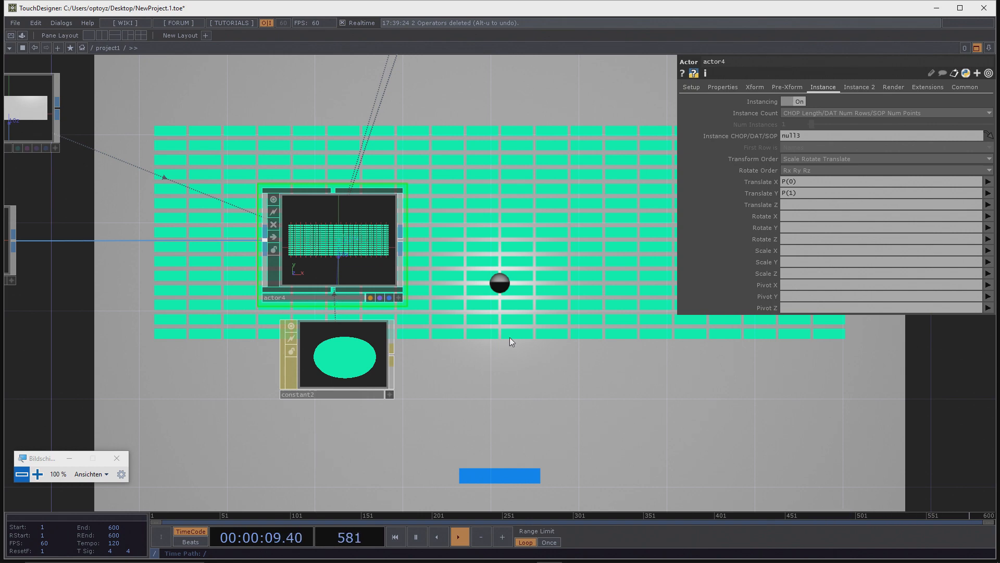
Step: Test-run the simulation from the Bullet solver's parameters, reinitializing the simulation and collision shapes after each run
scroll(480, 354, down, 4)
drag(527, 372, 389, 399)
scroll(429, 357, down, 2)
drag(517, 353, 465, 367)
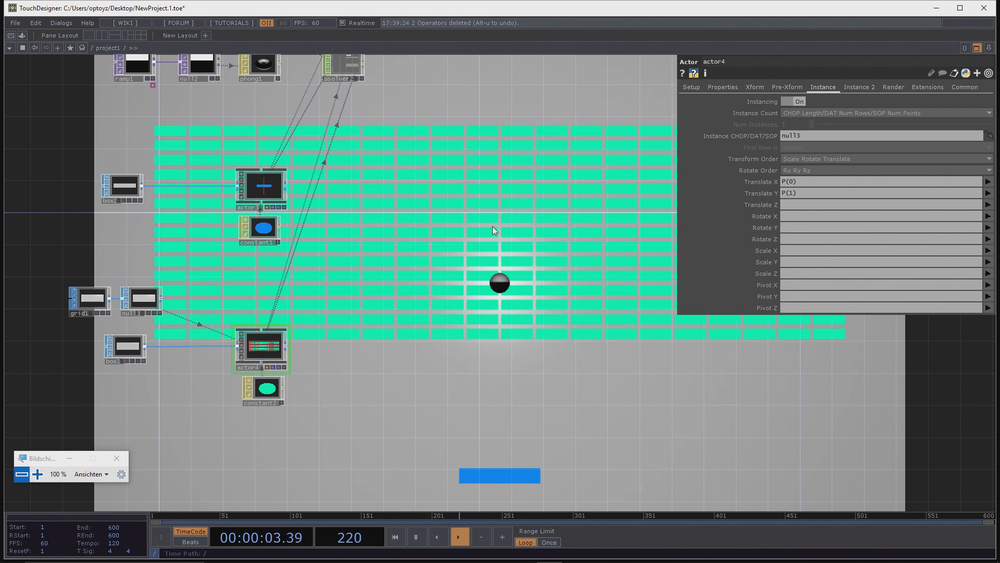
drag(493, 226, 458, 280)
drag(456, 235, 400, 354)
click(315, 68)
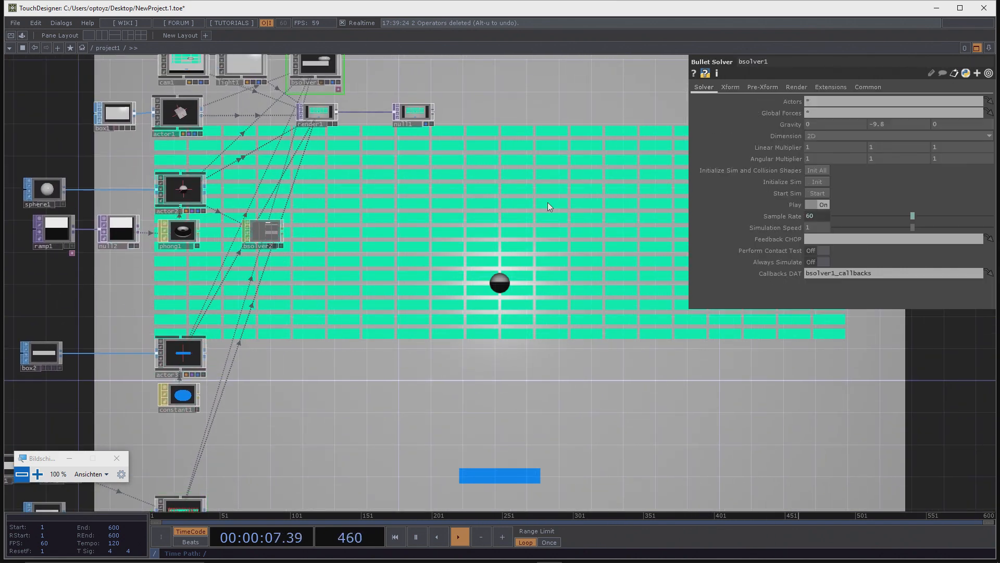
click(818, 193)
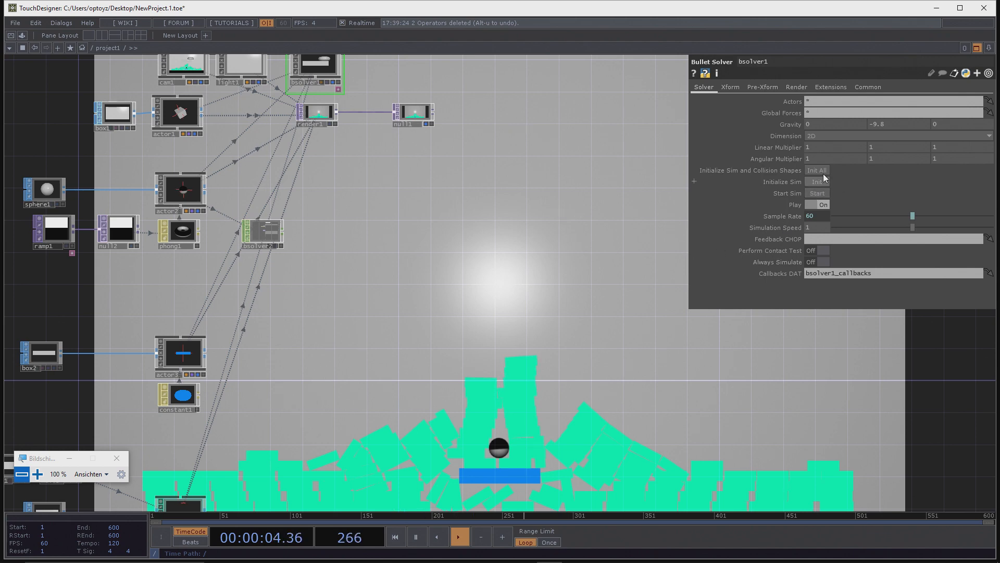
click(824, 174)
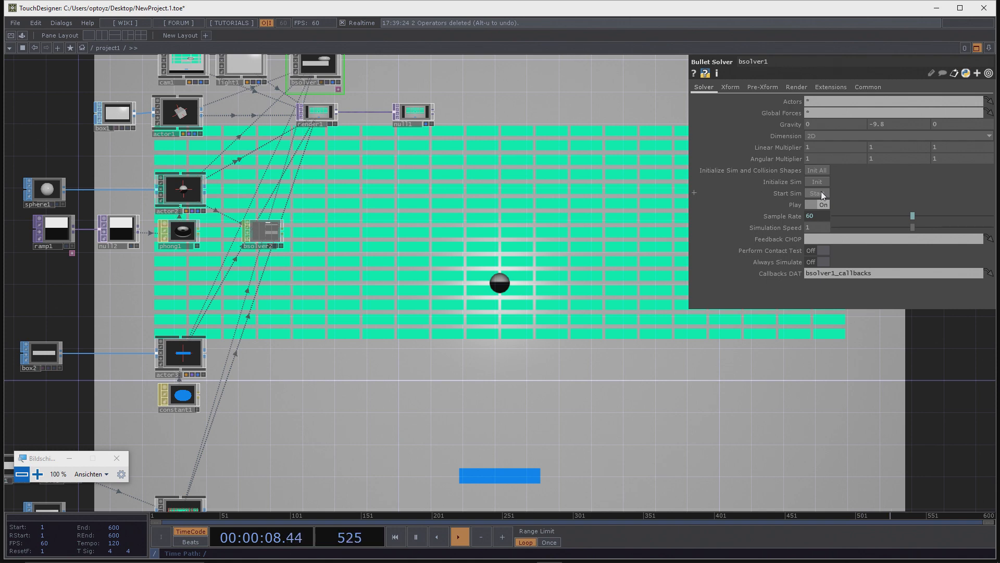
click(821, 193)
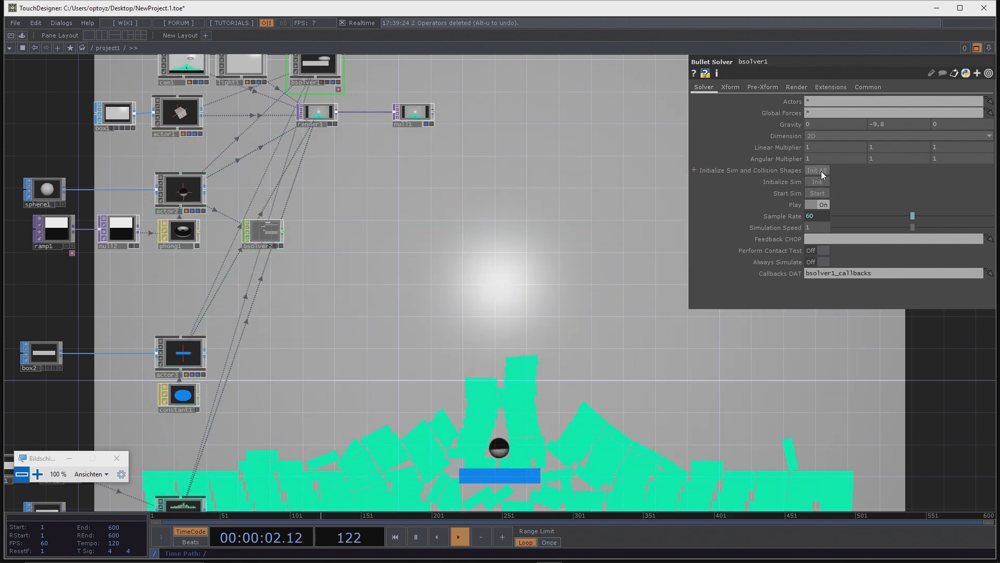
click(821, 171)
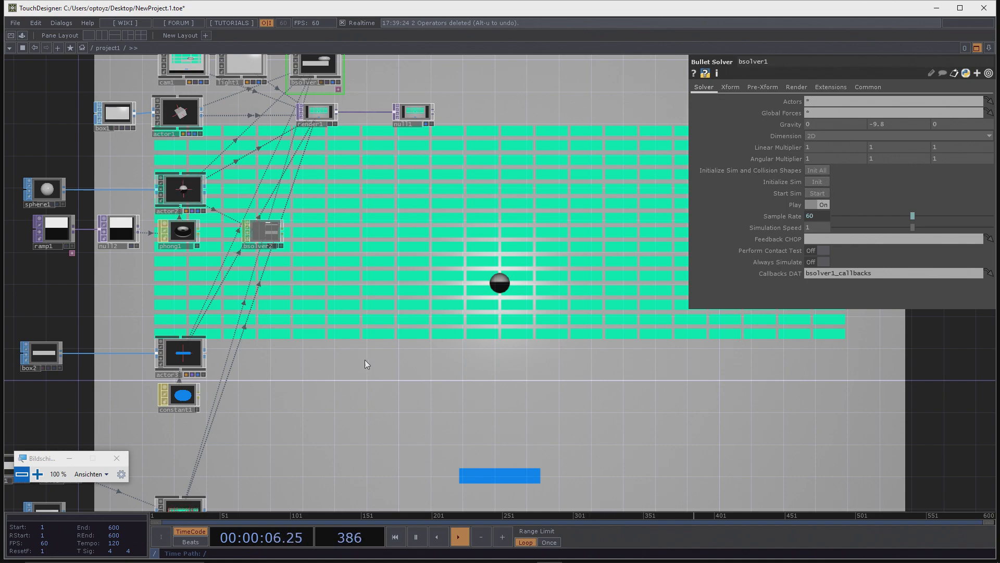
Step: Repeatedly start and reset the Bullet simulation to watch how the ball and the green bricks behave
drag(333, 382, 387, 328)
scroll(387, 329, down, 1)
scroll(387, 329, up, 1)
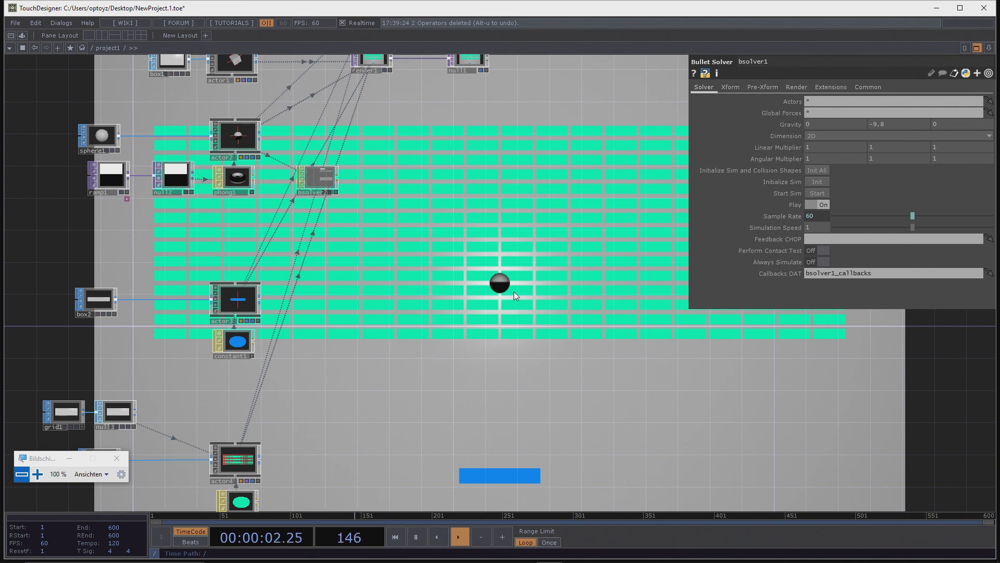
click(817, 193)
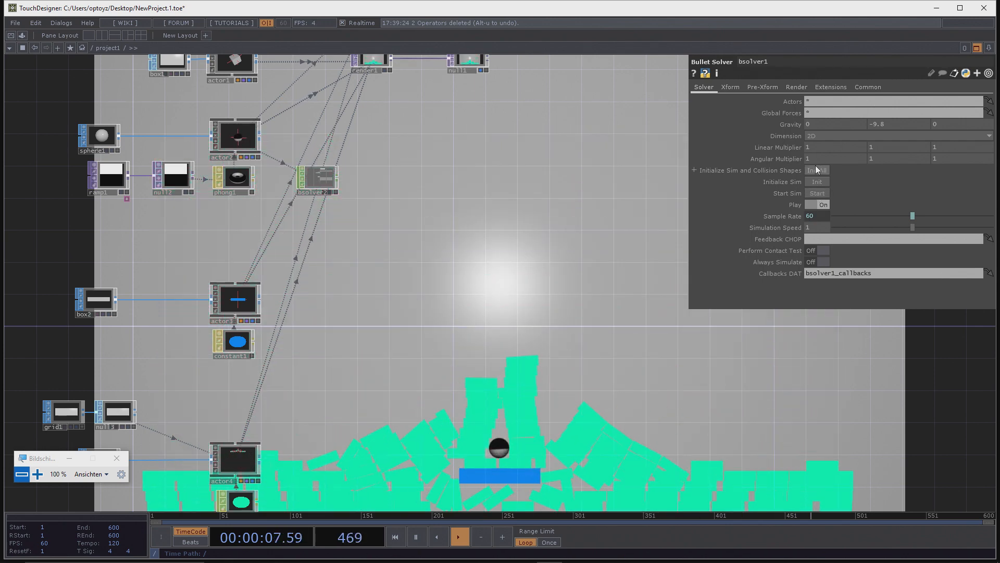
click(817, 170)
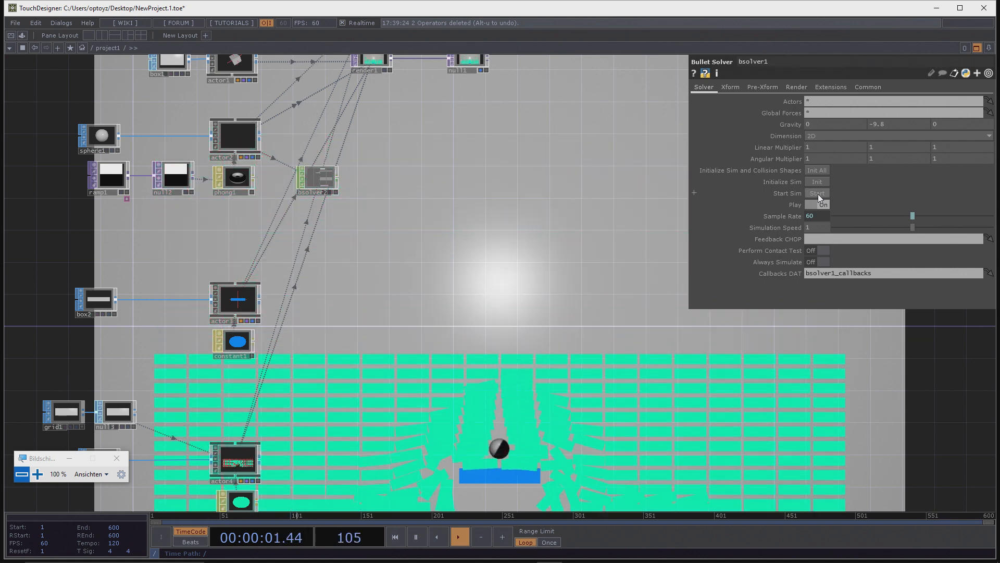
click(821, 171)
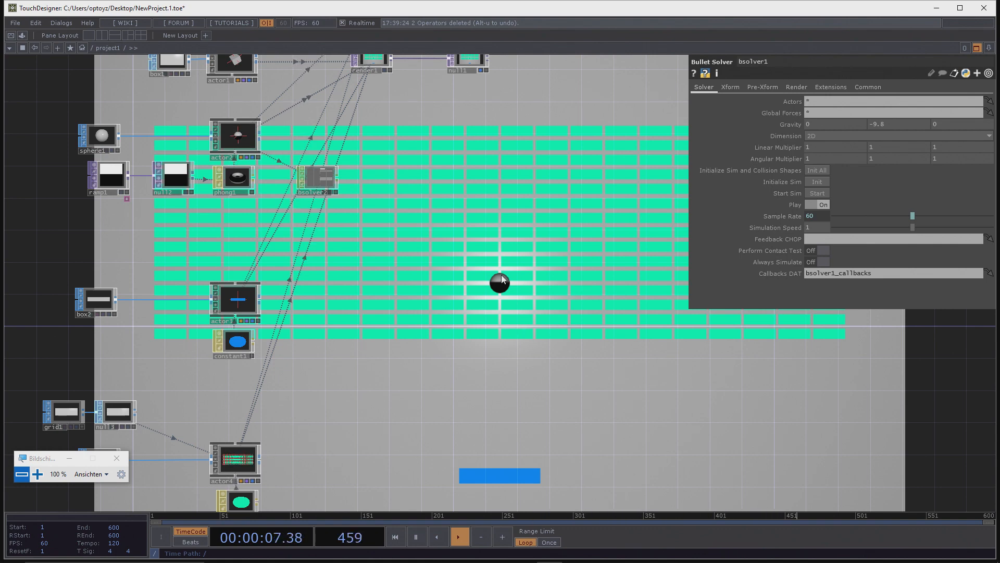
click(817, 194)
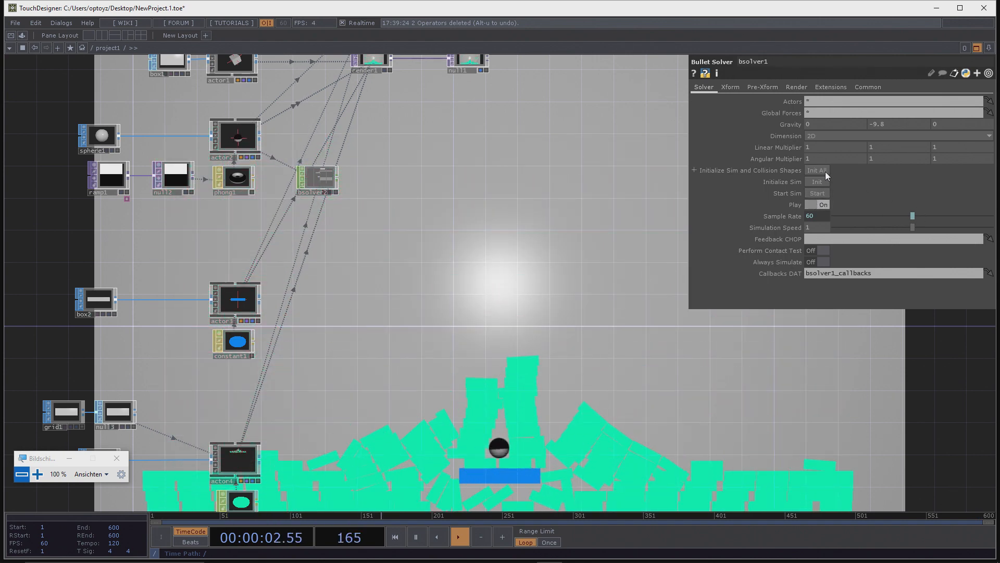
click(816, 194)
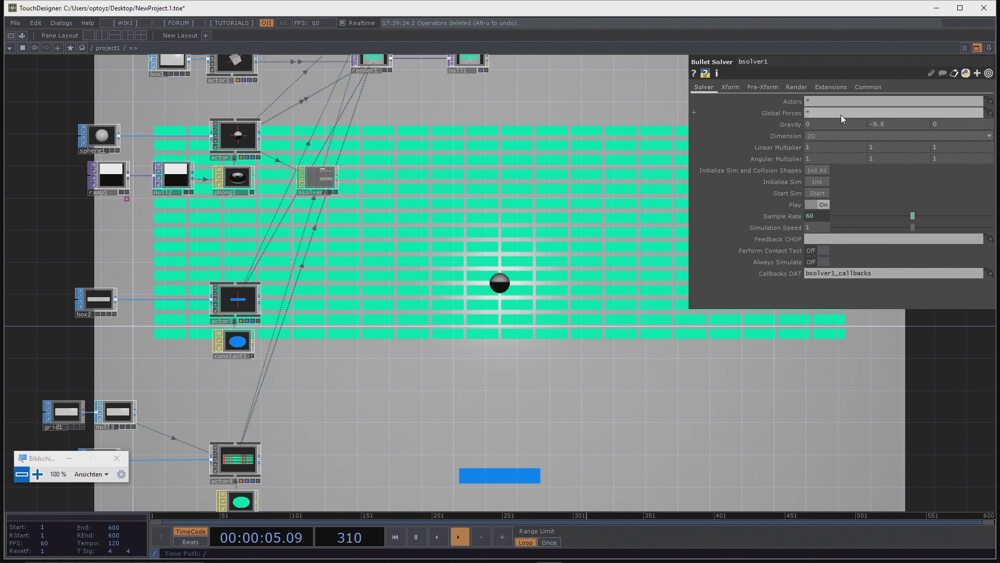
Step: Set the green brick actor's Kinematic State to Static (Infinite Mass) and check its physical properties
click(249, 459)
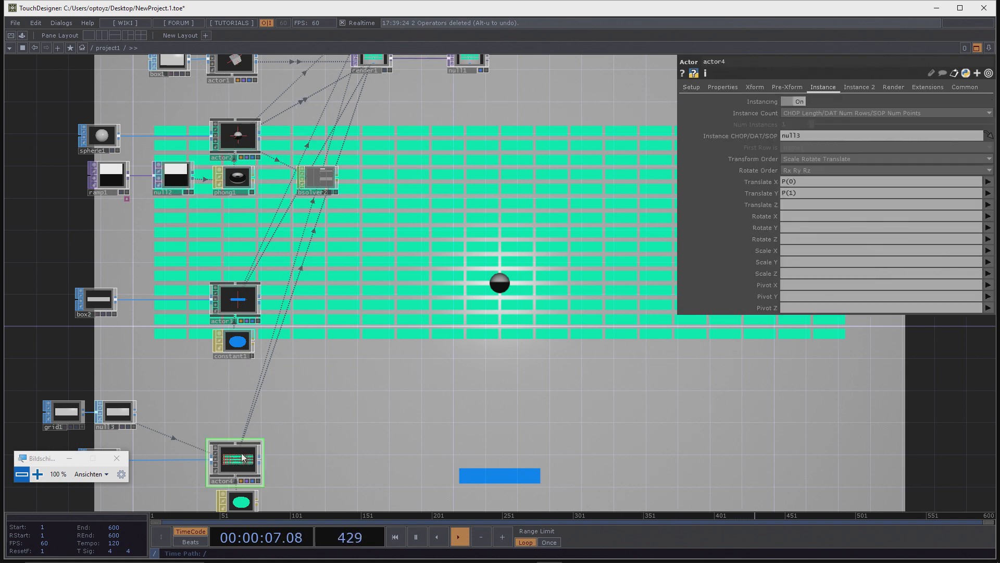
click(696, 87)
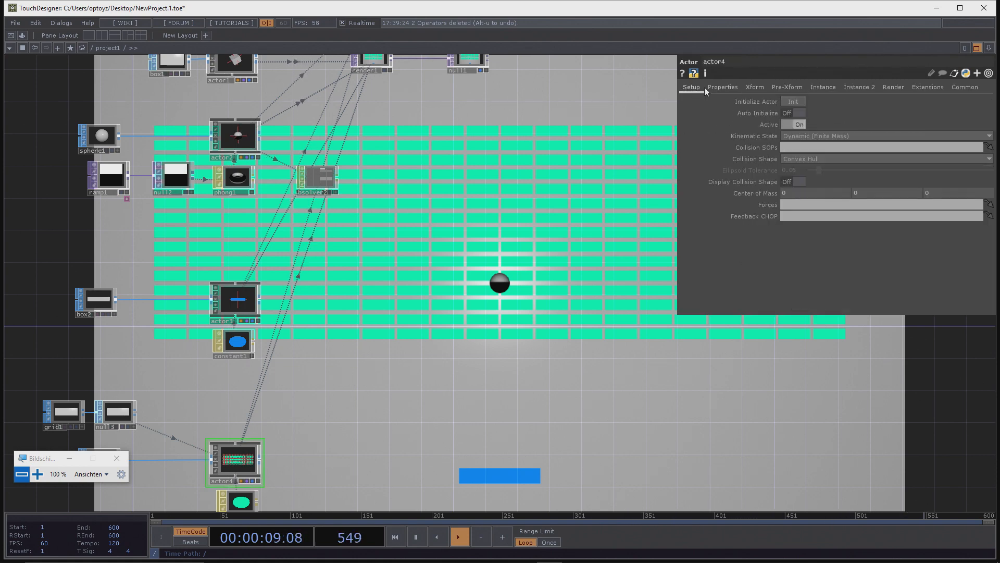
click(811, 136)
click(817, 146)
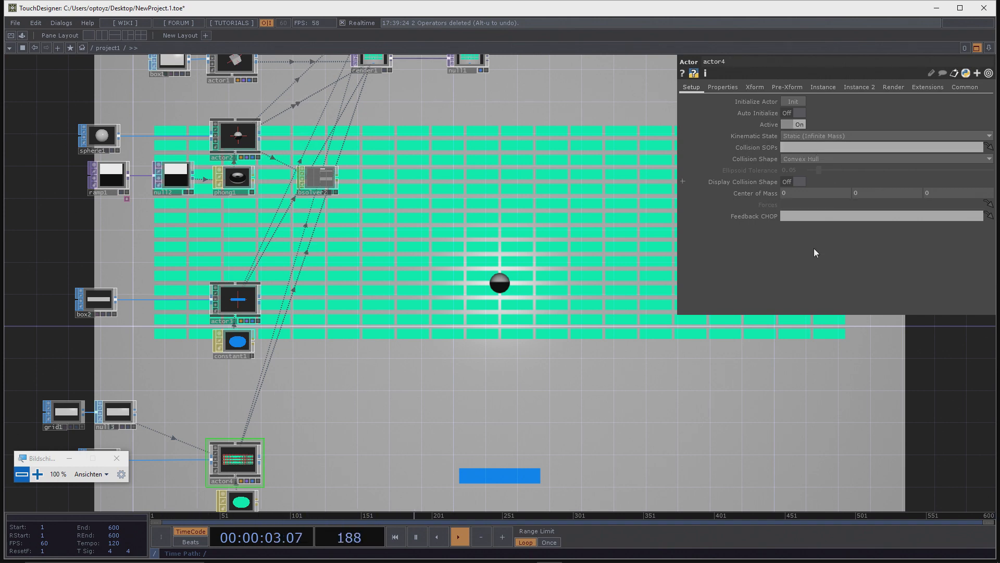
click(727, 87)
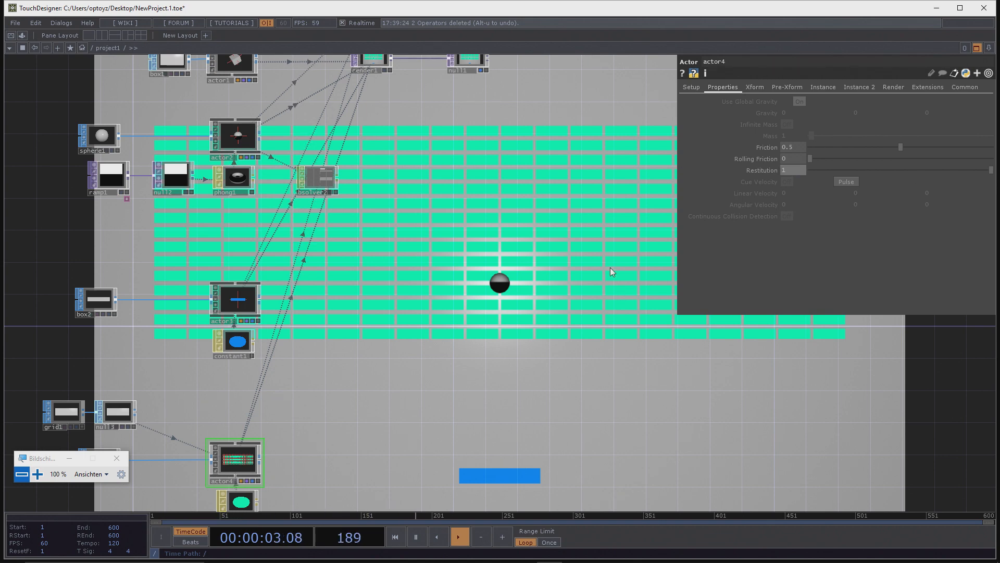
Step: Review the network, the brick grid's parameters, and the physical properties of the green brick and blue paddle actors
scroll(280, 329, down, 5)
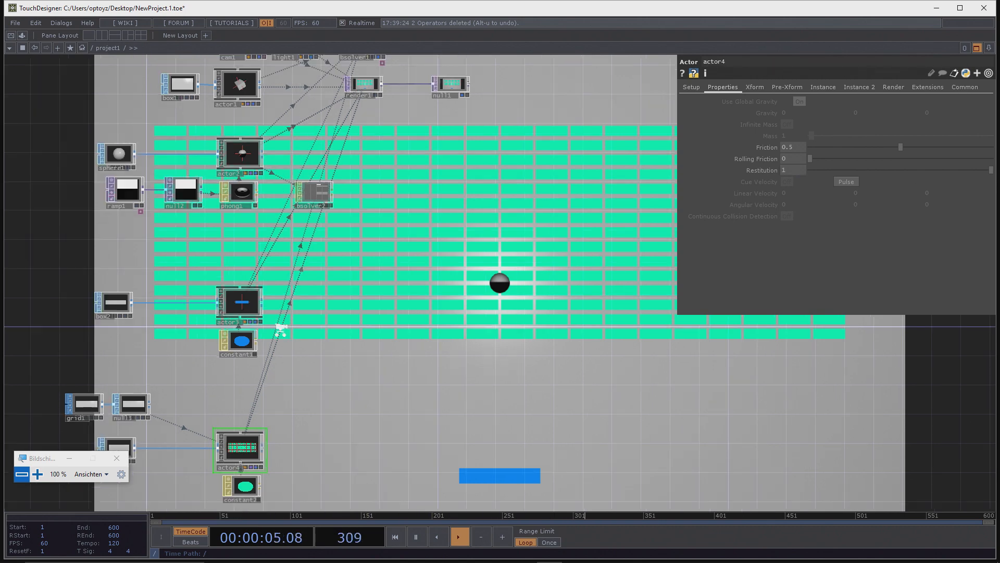
drag(336, 363, 339, 307)
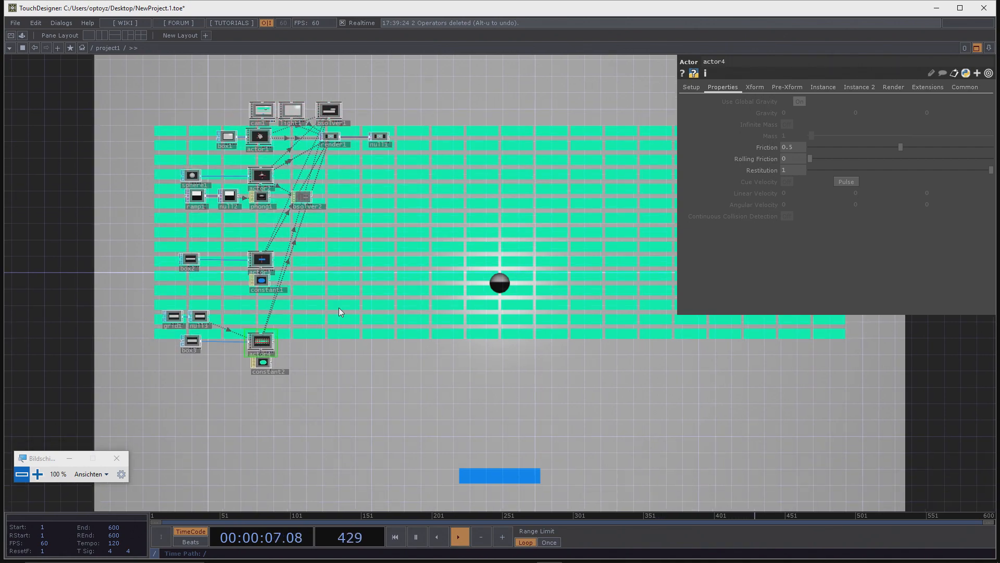
scroll(287, 335, up, 6)
scroll(319, 356, down, 2)
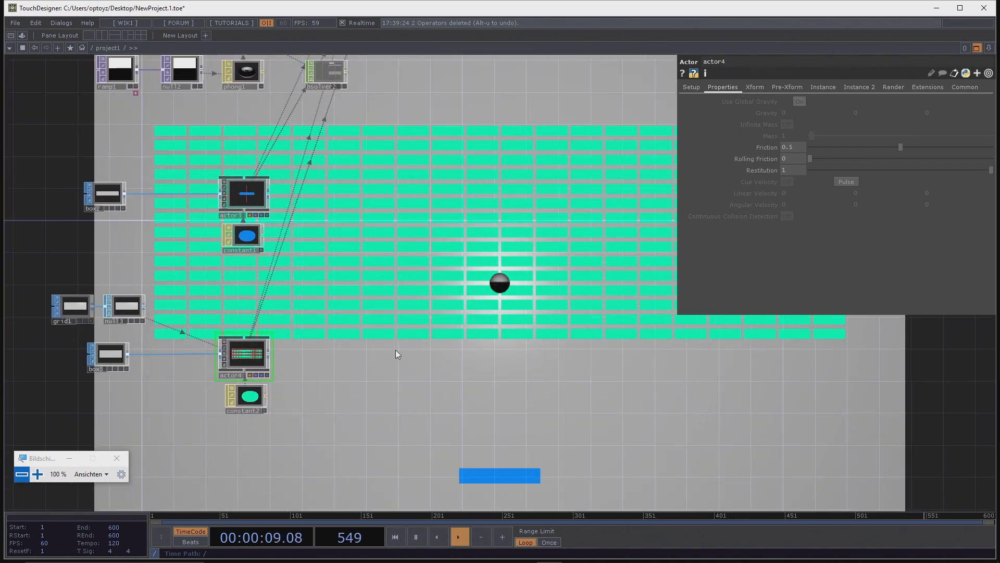
drag(393, 224, 380, 277)
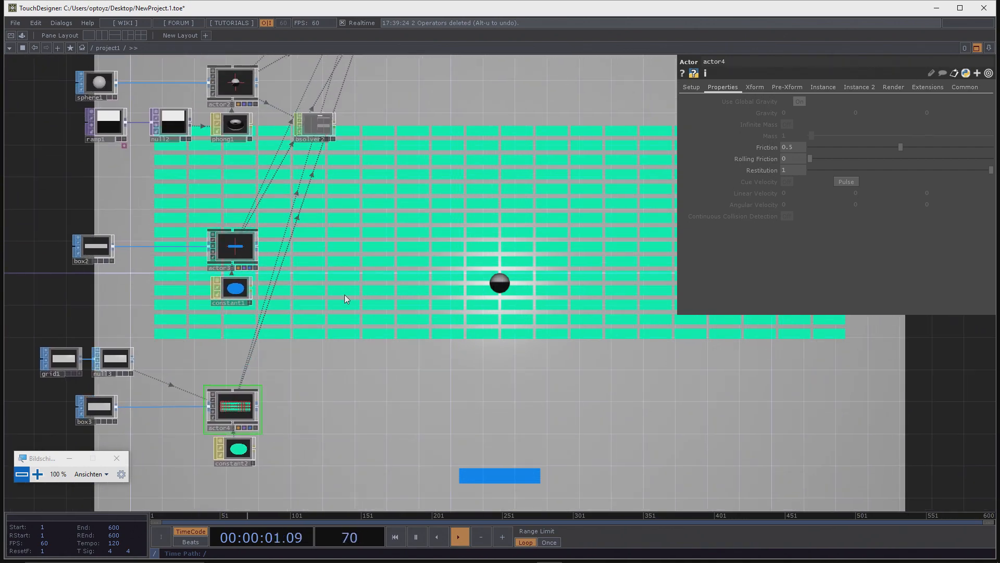
click(61, 360)
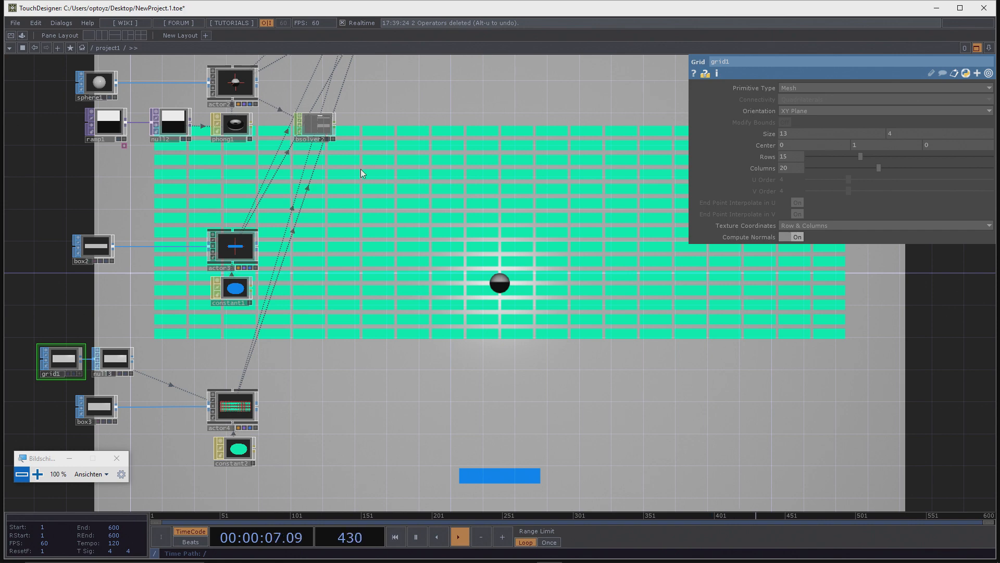
click(244, 414)
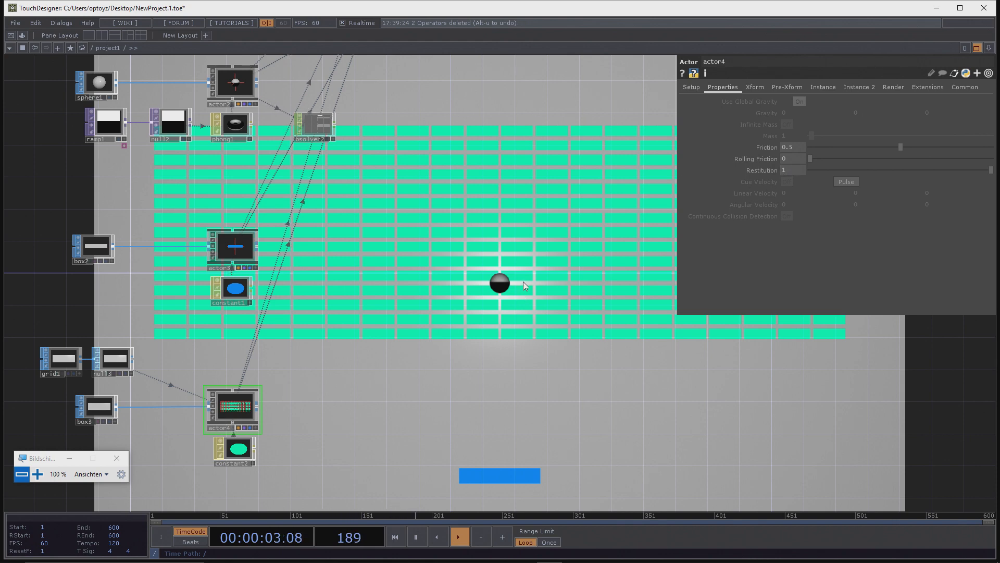
click(234, 247)
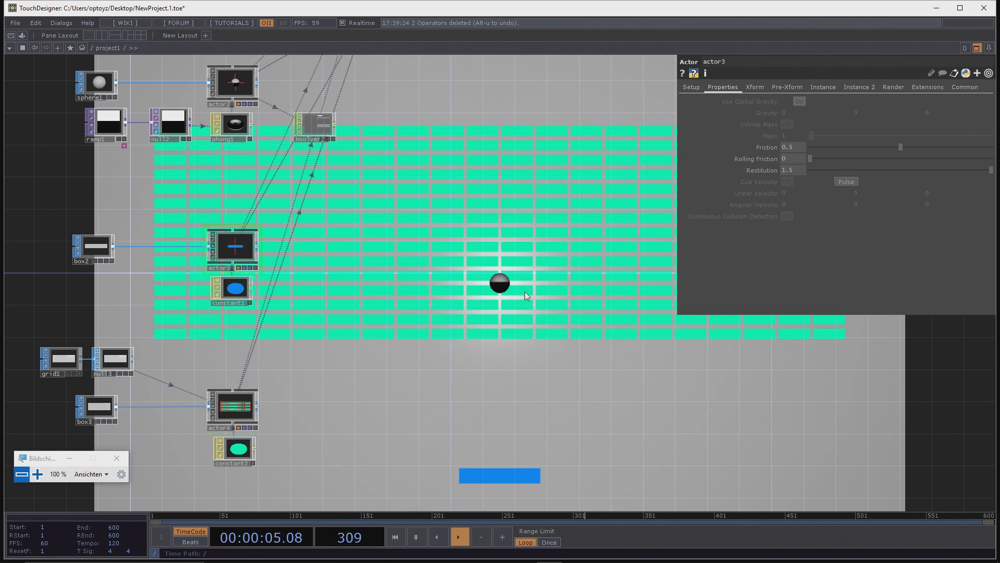
Step: Hide the green brick actor from the rendered scene and start the simulation from the Bullet solver
click(245, 429)
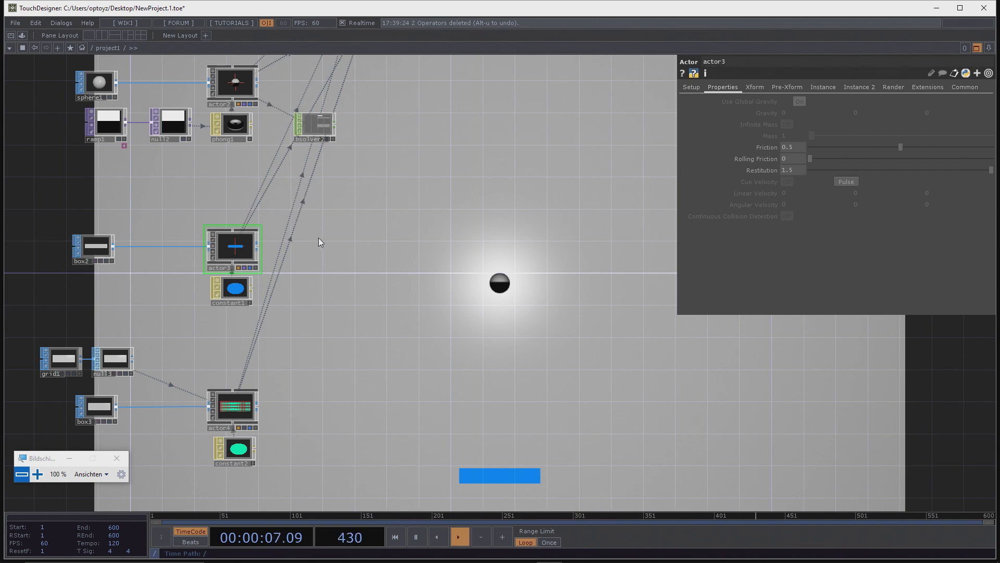
drag(375, 276, 320, 453)
click(312, 133)
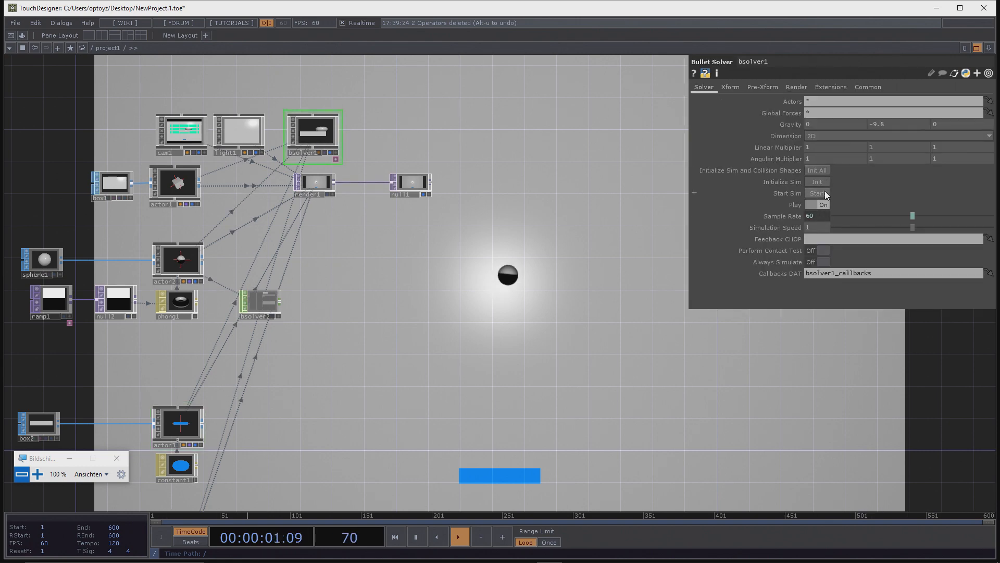
Step: Turn off the Active setting of the green brick actor in its setup parameters
scroll(322, 341, down, 6)
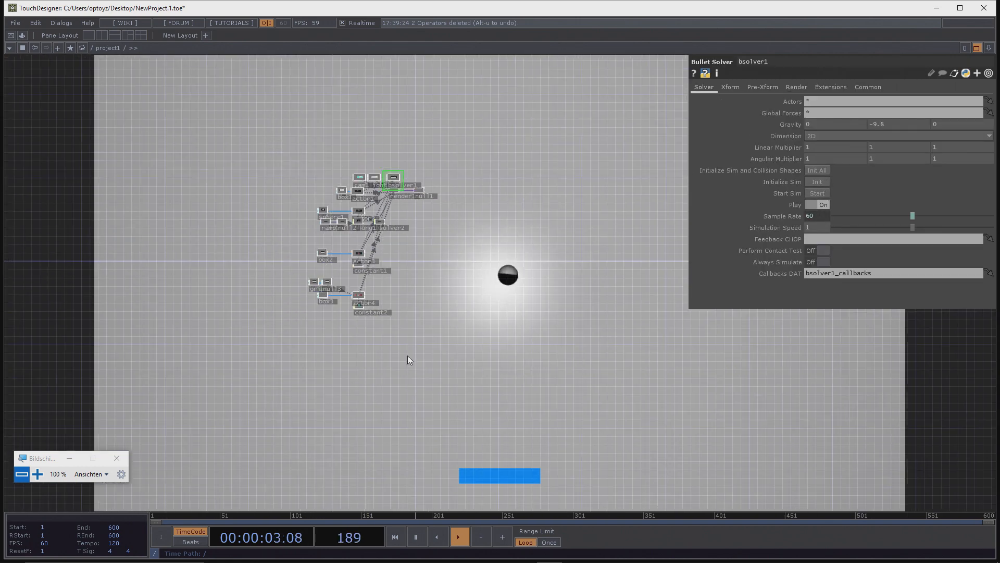
scroll(317, 309, up, 4)
scroll(351, 300, up, 7)
click(379, 276)
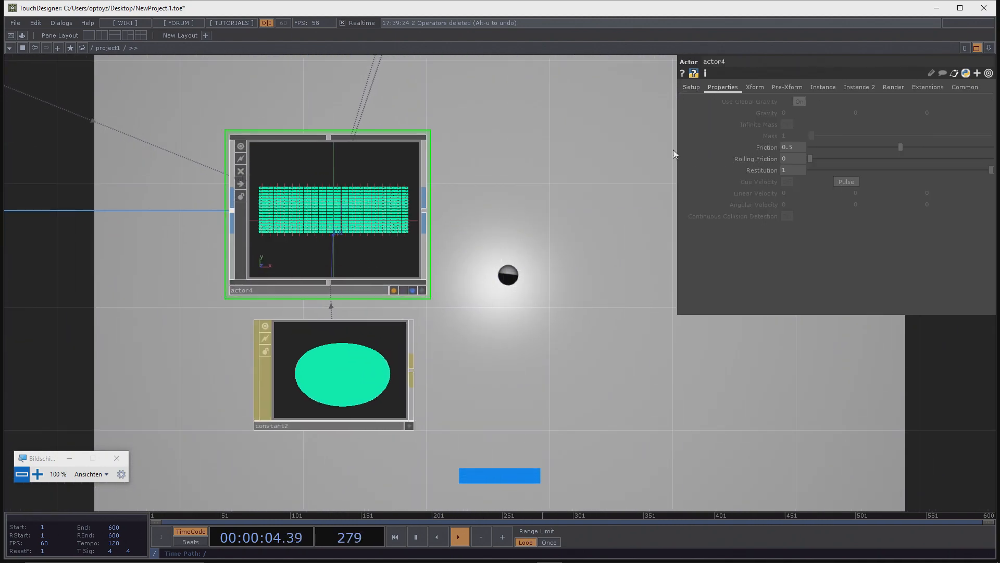
click(691, 88)
click(795, 126)
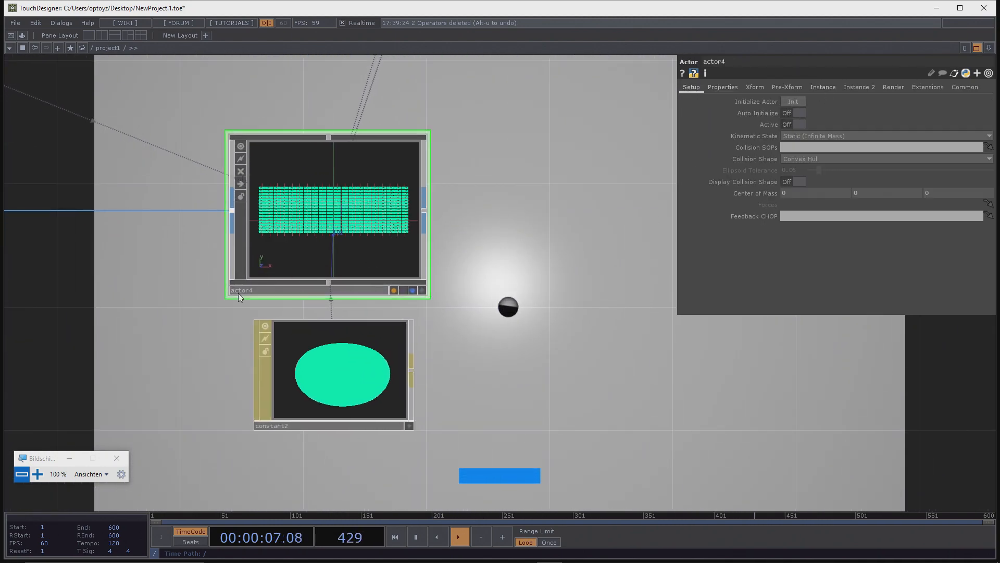
Step: Restart the simulation from the Bullet solver to test the ball on the paddle with the brick actor inactive
scroll(233, 292, down, 4)
drag(479, 256, 413, 343)
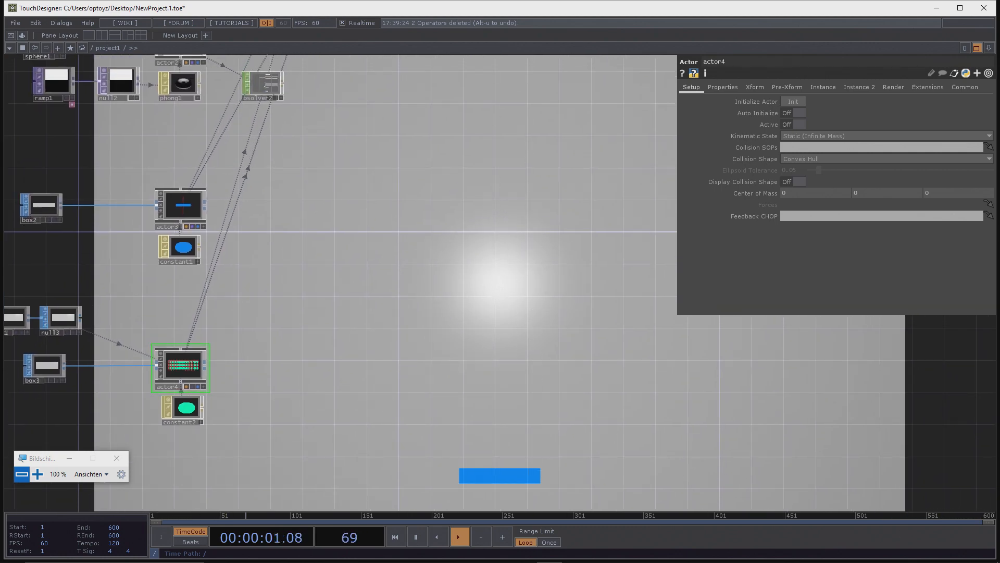
drag(384, 246, 379, 407)
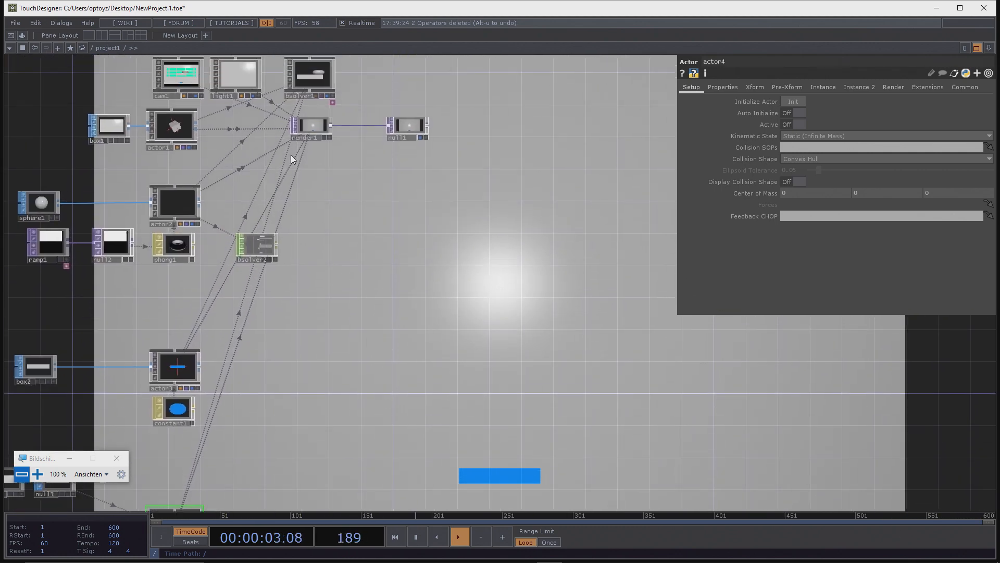
click(299, 79)
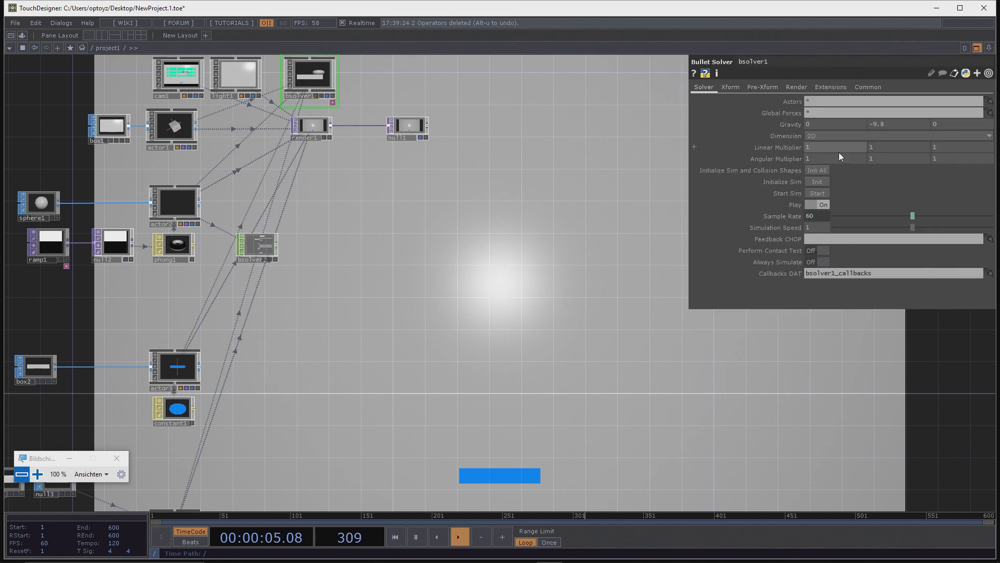
click(816, 193)
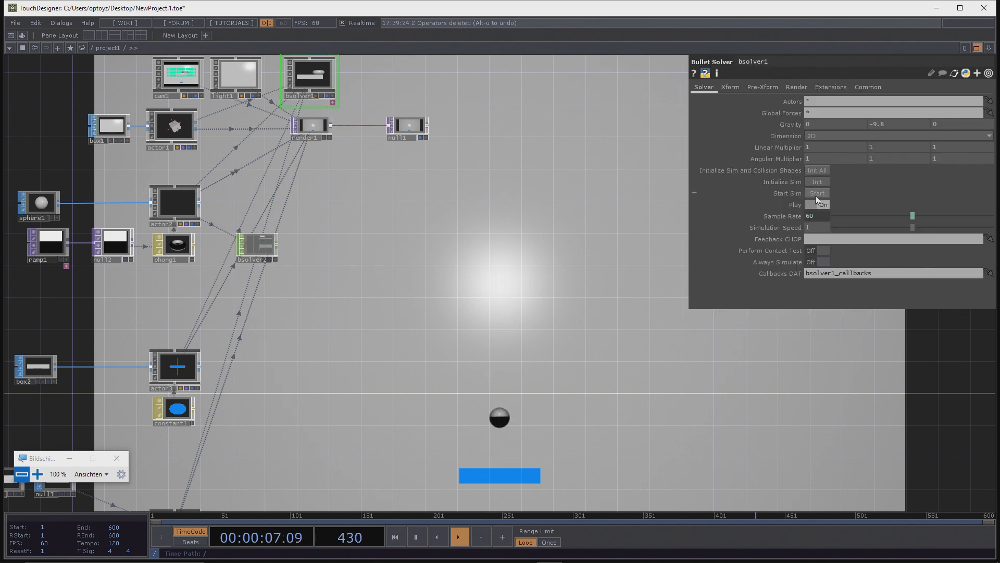
click(814, 192)
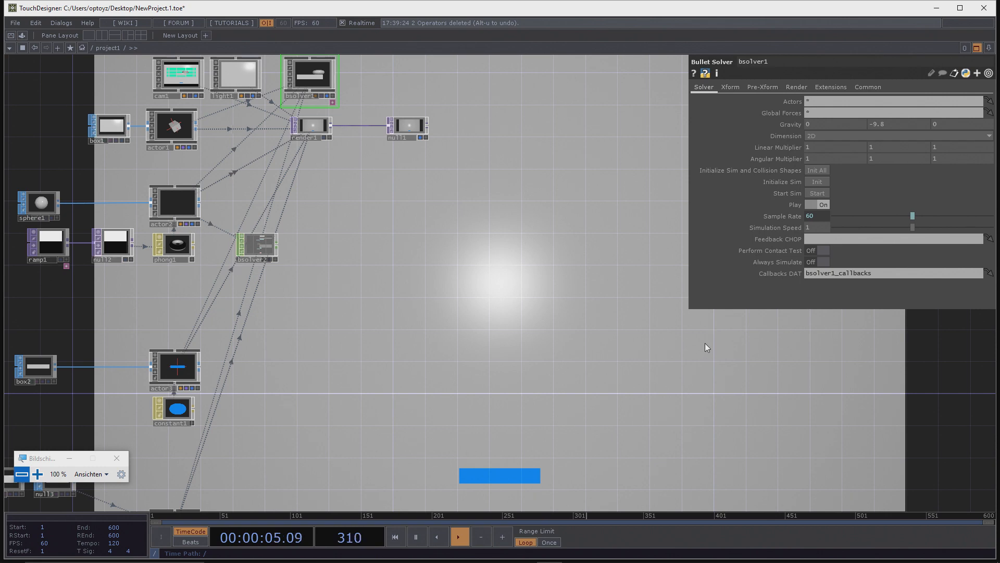
Step: Show the green brick actor in the rendered scene again
key(p)
key(p)
scroll(573, 239, down, 3)
scroll(461, 345, down, 4)
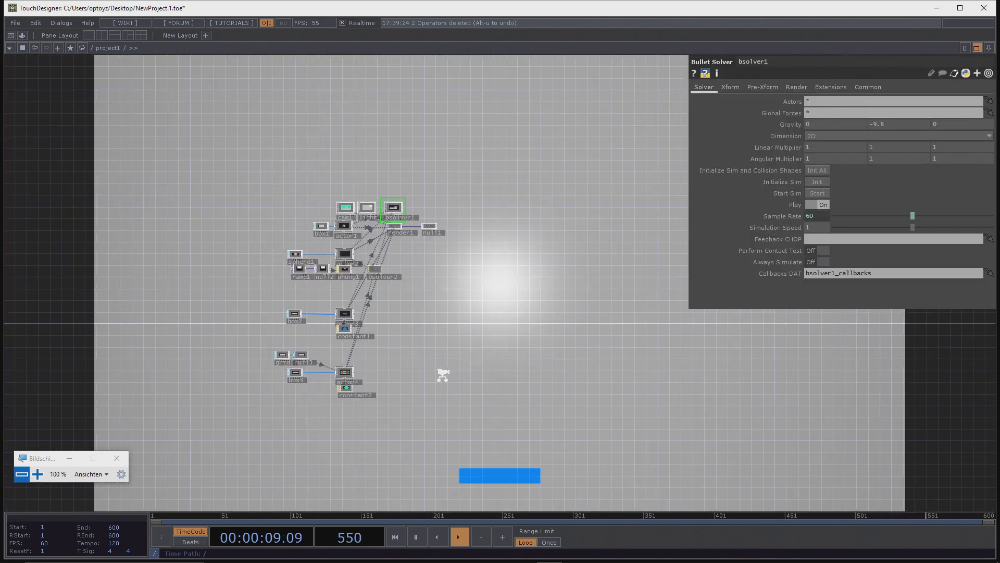
scroll(375, 292, up, 6)
drag(346, 324, 403, 179)
click(255, 407)
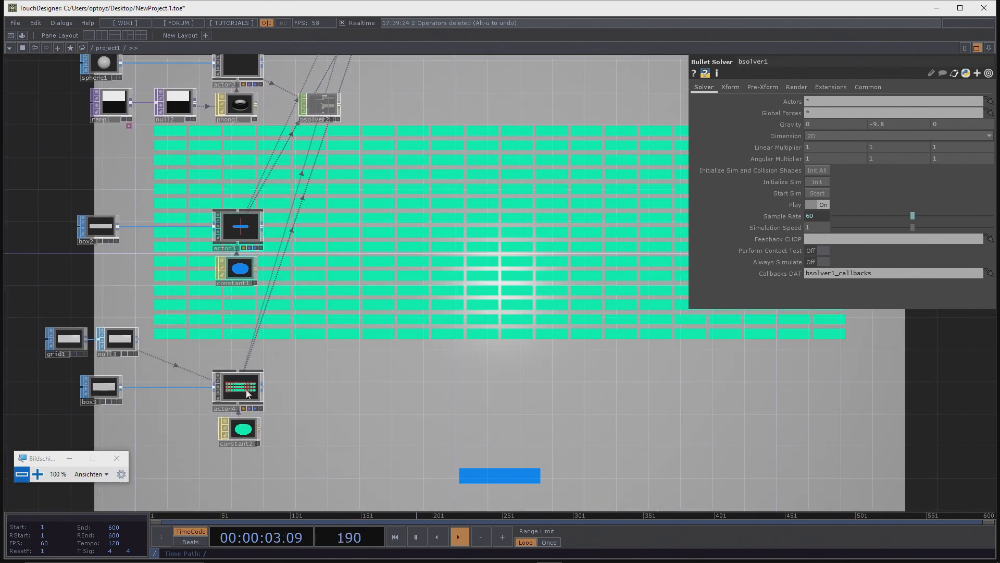
Step: Turn the Active setting of the green brick actor back on and reinitialize the simulation from the Bullet solver
click(248, 393)
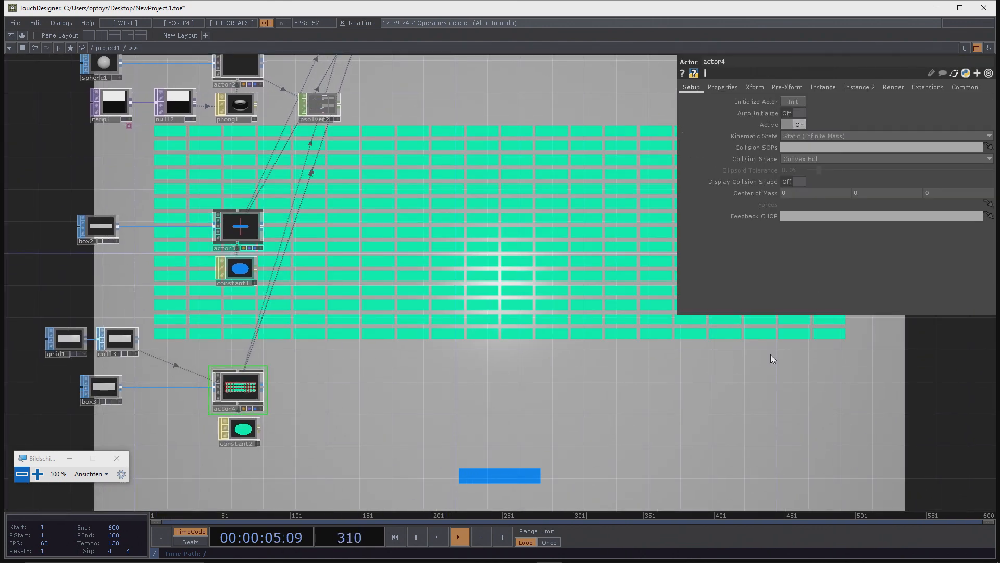
drag(498, 305, 438, 368)
scroll(314, 342, down, 4)
scroll(306, 159, up, 2)
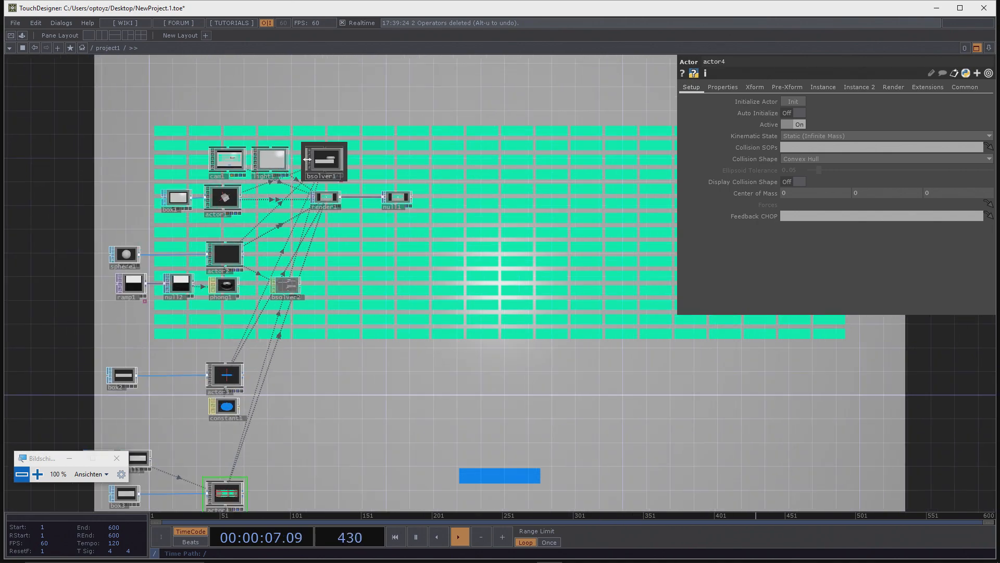
scroll(307, 160, up, 1)
click(313, 160)
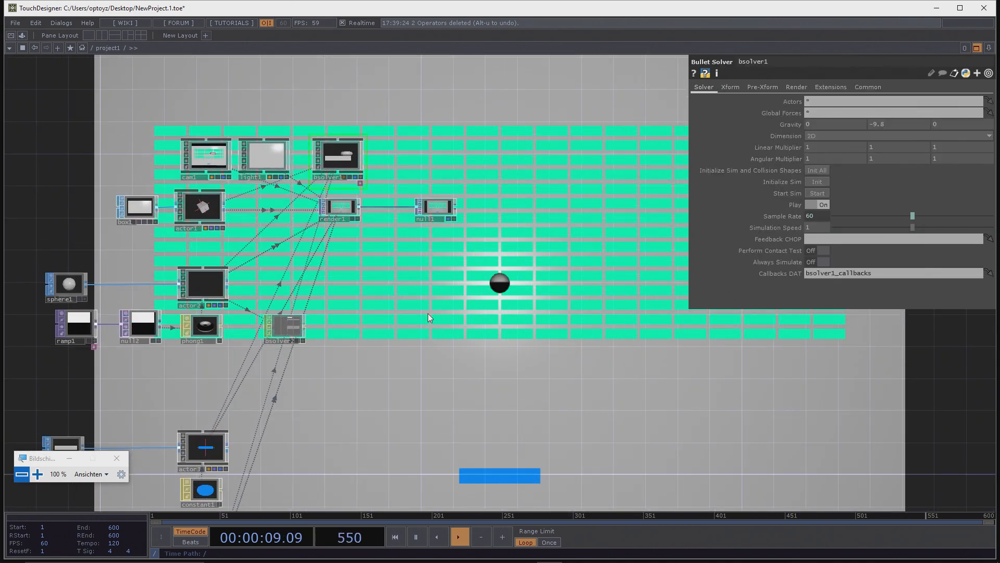
Step: Set the sphere actor's Y translation to -2 so the ball starts below the bricks
drag(429, 318, 484, 240)
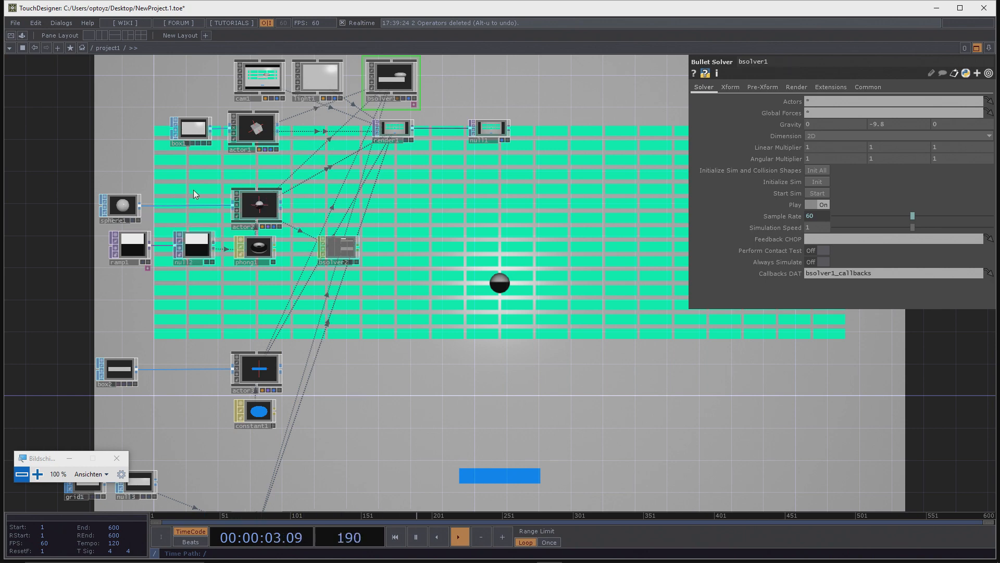
click(257, 204)
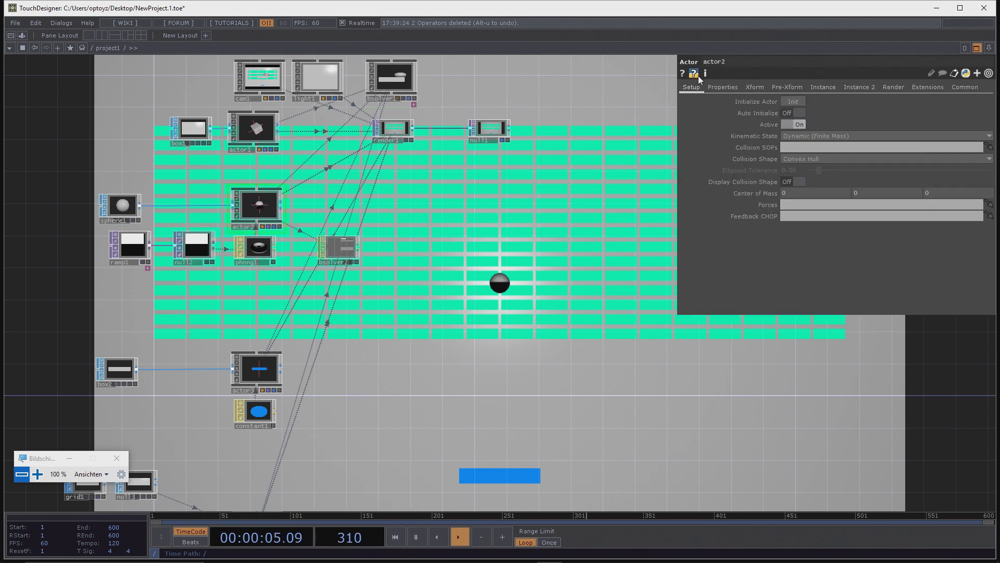
click(750, 87)
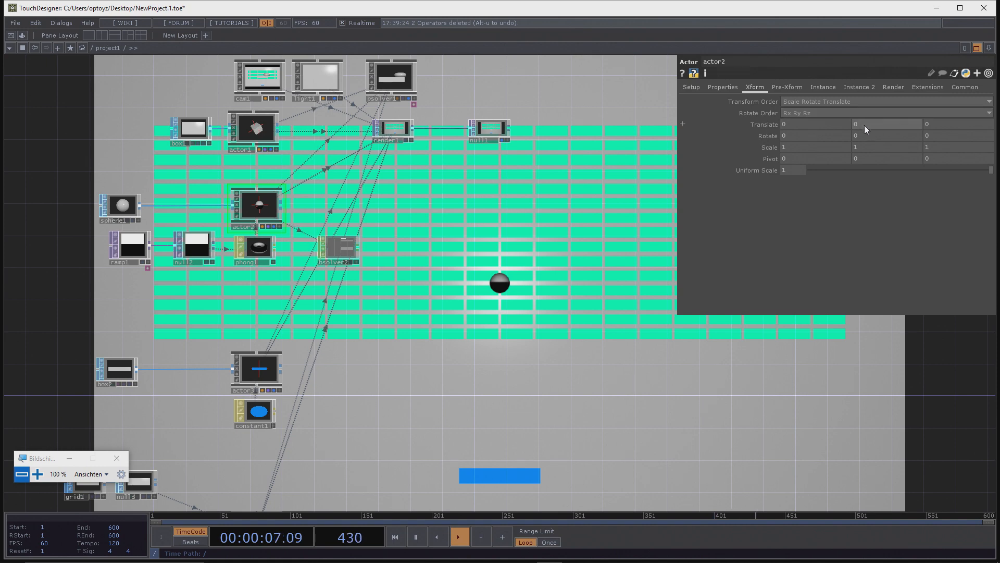
middle_drag(867, 124, 824, 172)
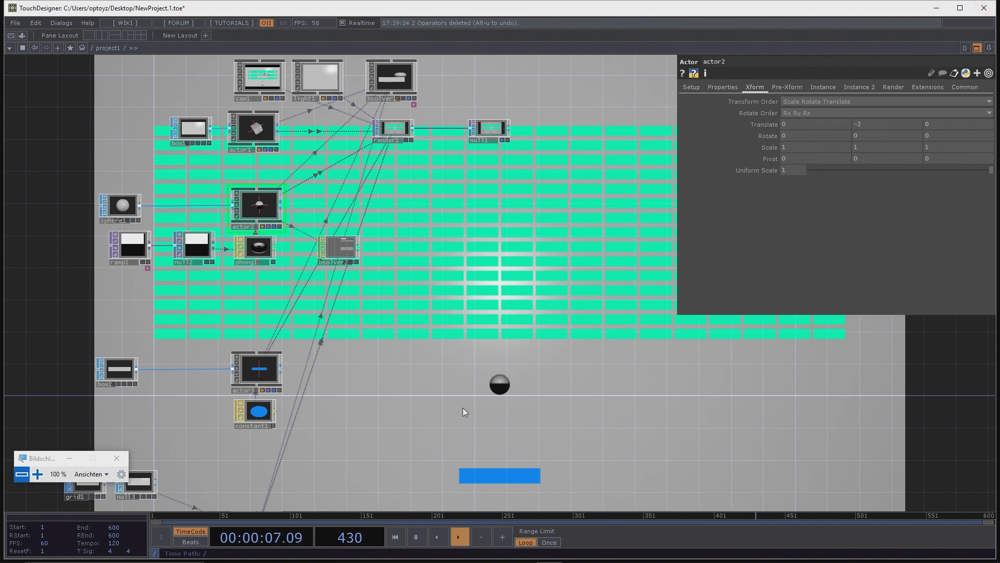
Step: Start the simulation from the Bullet solver to test the ball between the paddle and the bricks
scroll(425, 289, down, 5)
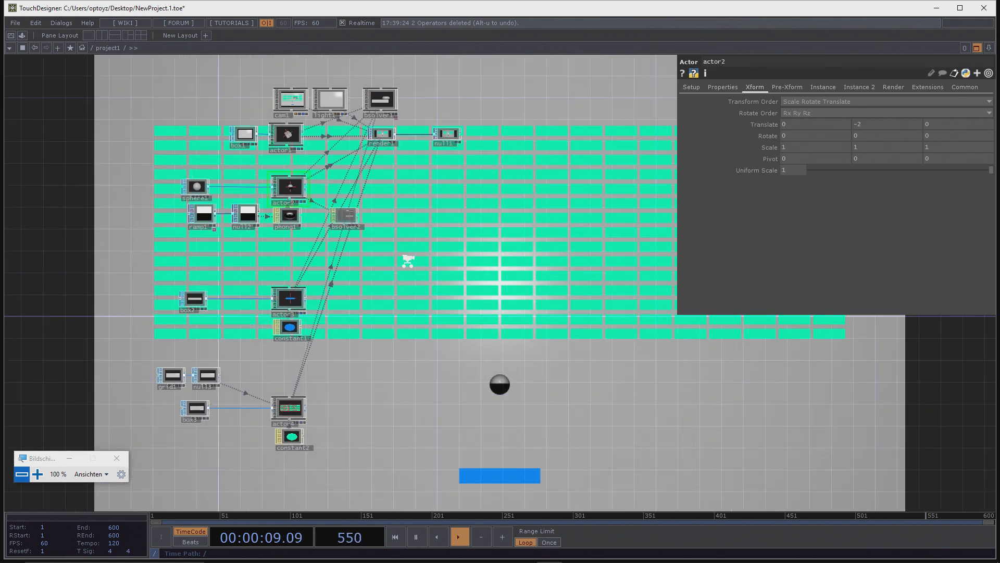
click(369, 133)
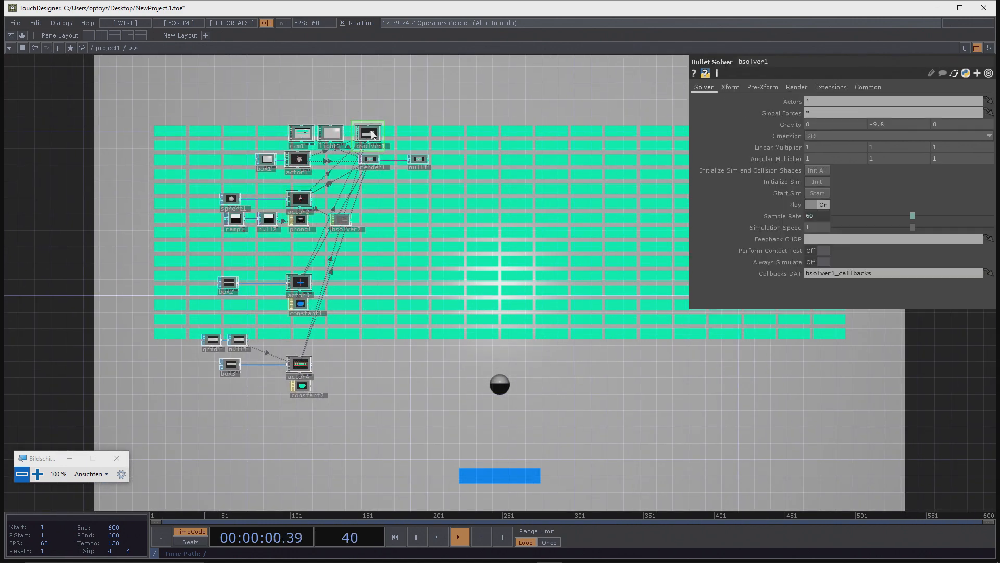
click(818, 193)
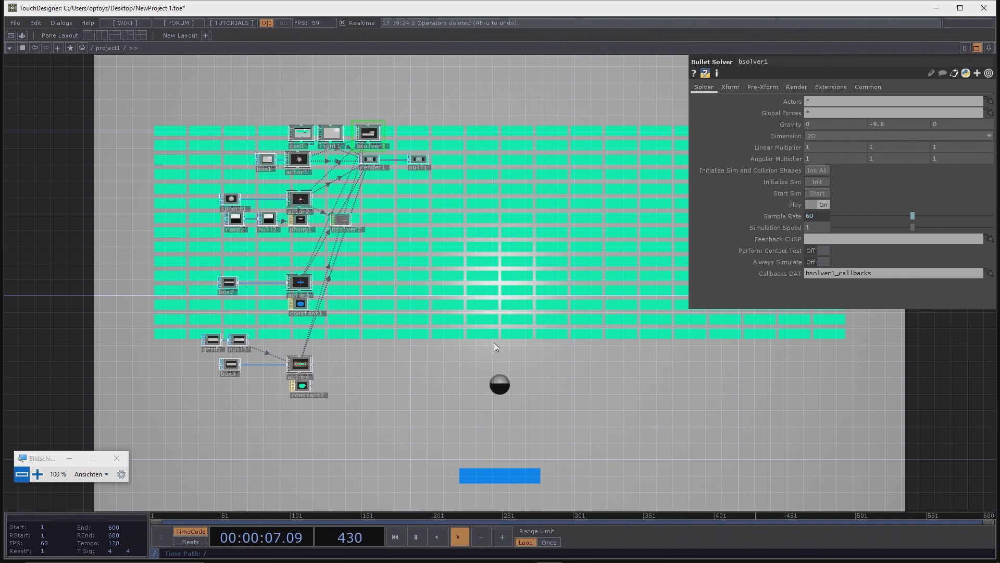
Step: Set the Restitution of the blue paddle actor to 1
scroll(288, 260, up, 4)
click(311, 302)
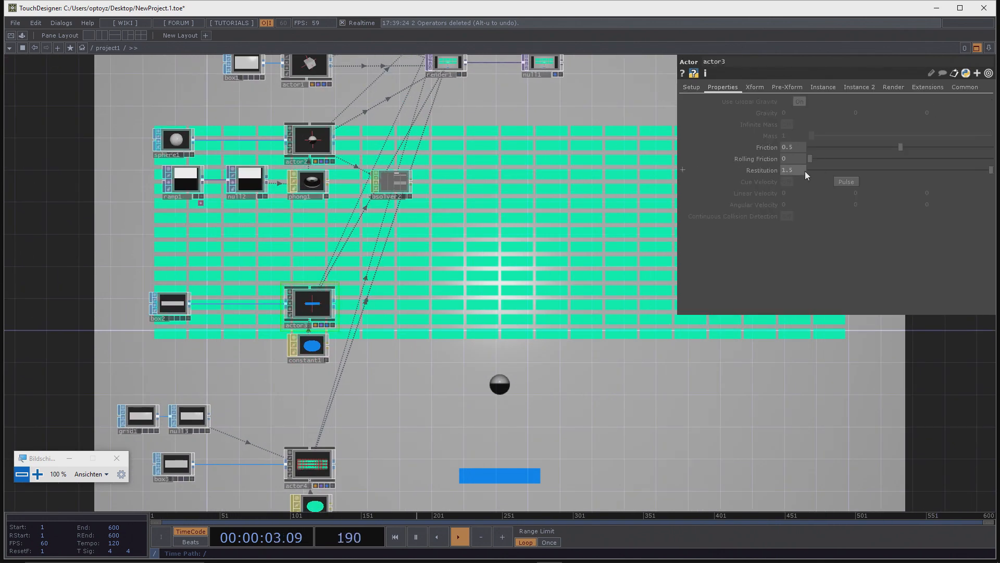
key(Return)
drag(483, 203, 452, 210)
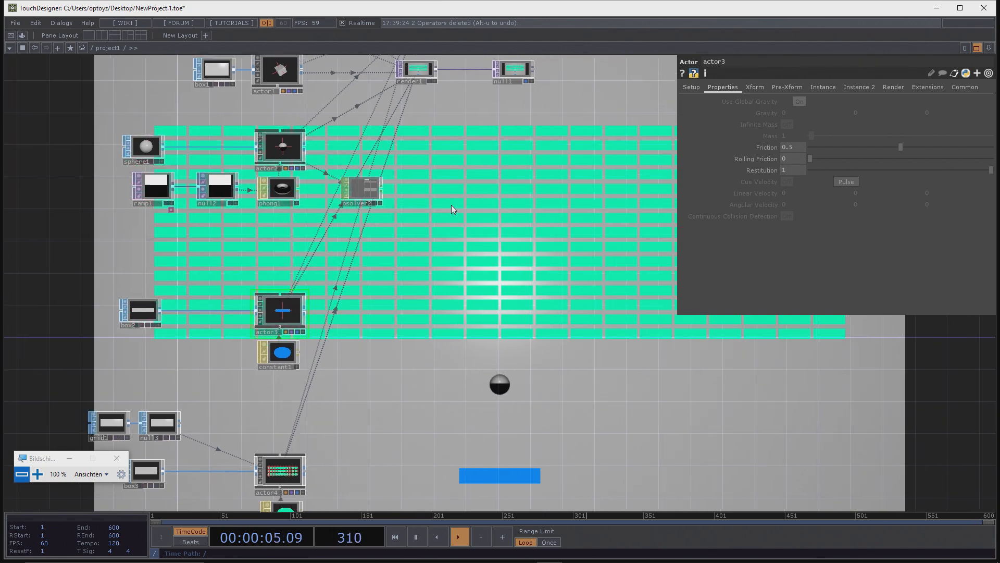
scroll(451, 208, down, 4)
drag(490, 285, 447, 242)
scroll(361, 284, up, 5)
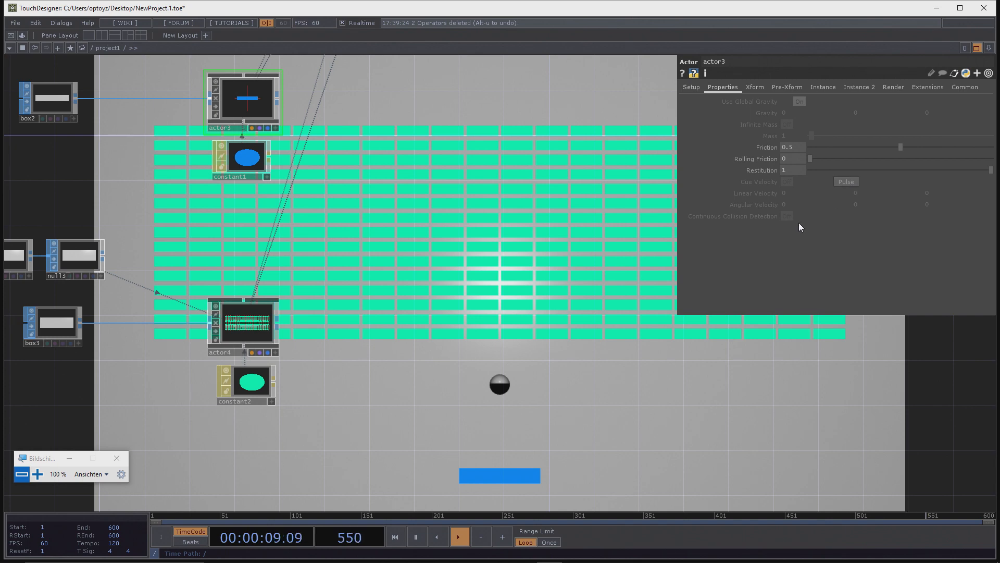
scroll(396, 286, down, 5)
drag(423, 256, 414, 277)
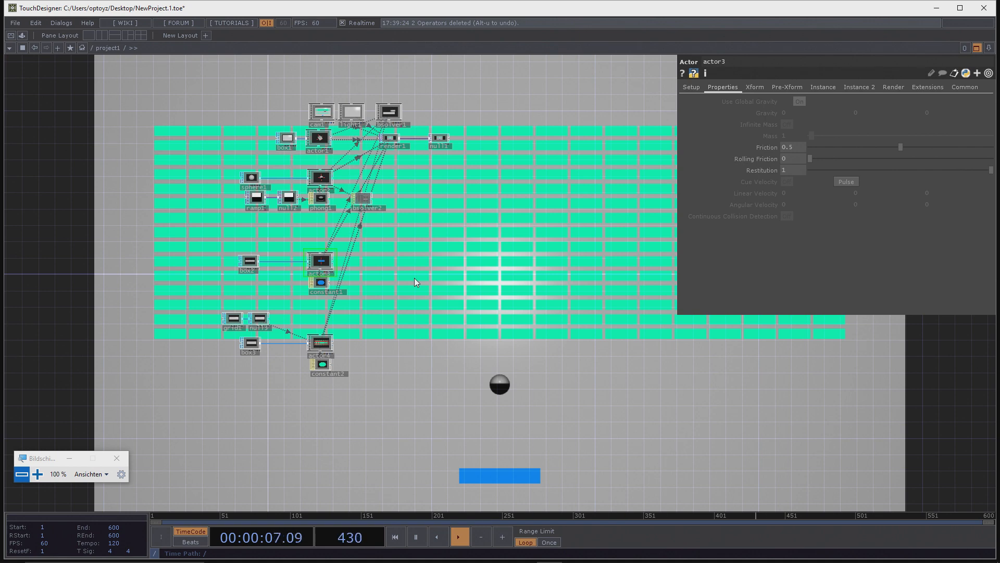
Step: Try moving the blue paddle sideways by changing the X translation of its actor
scroll(334, 254, up, 5)
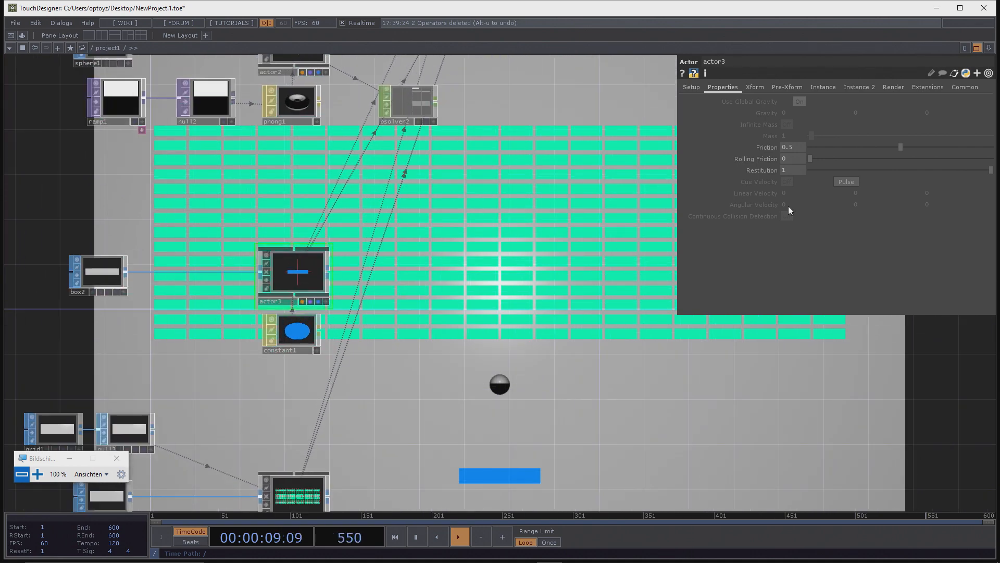
click(755, 88)
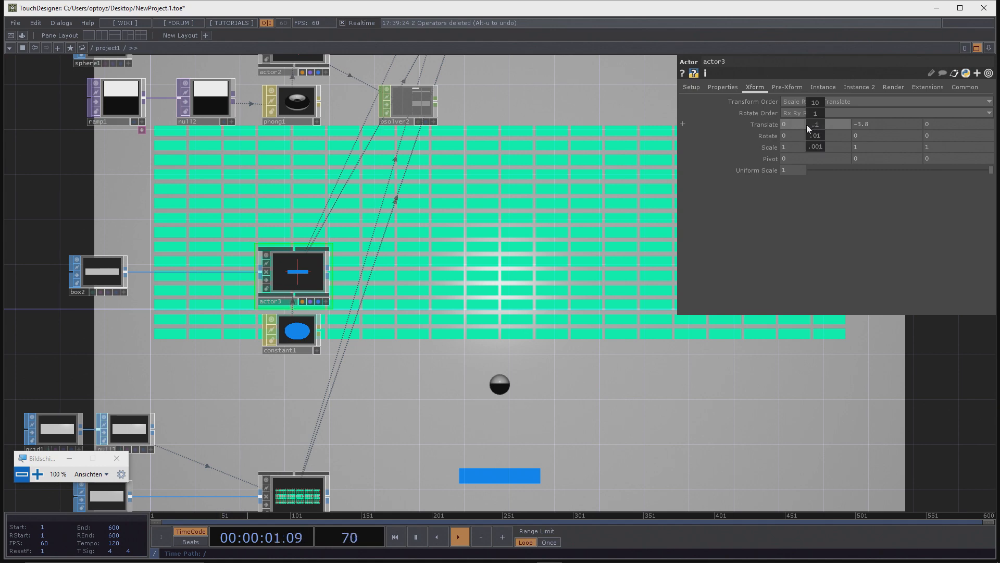
mouse_move(816, 109)
mouse_down()
mouse_move(781, 109)
mouse_move(878, 109)
mouse_move(781, 109)
mouse_move(815, 107)
mouse_up()
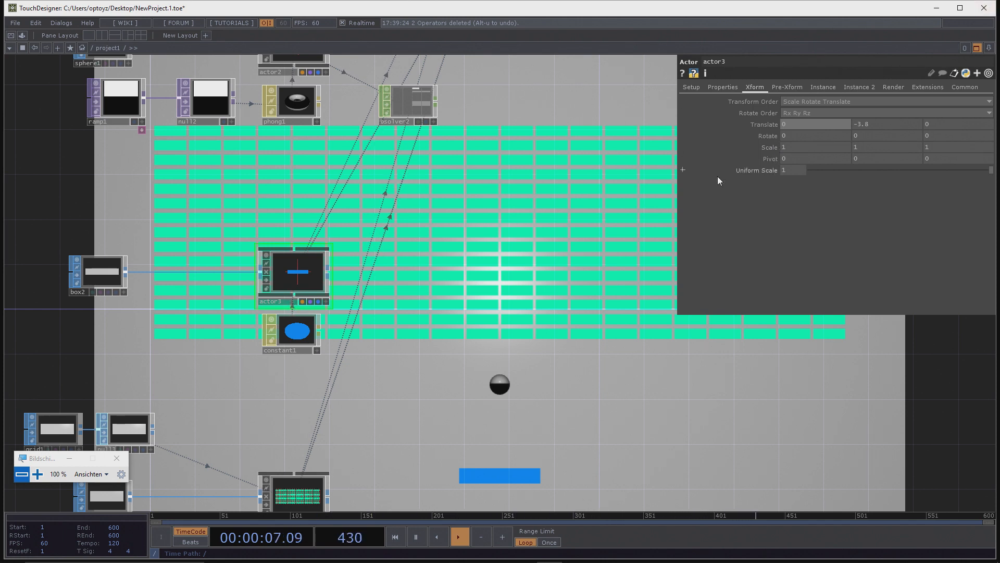
Step: Add a Bullet Solver CHOP beside the blue paddle actor
drag(480, 271, 475, 232)
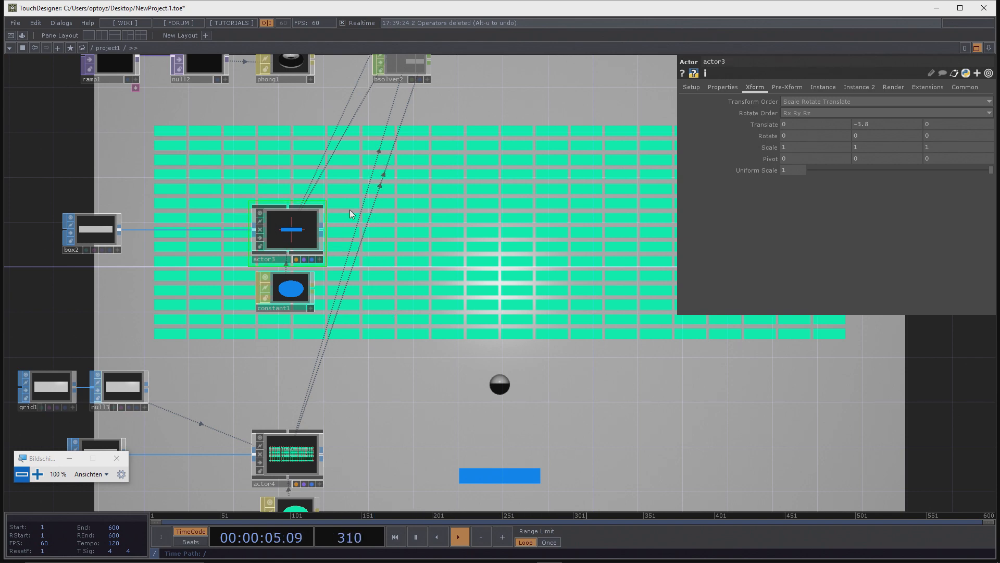
drag(432, 97, 428, 185)
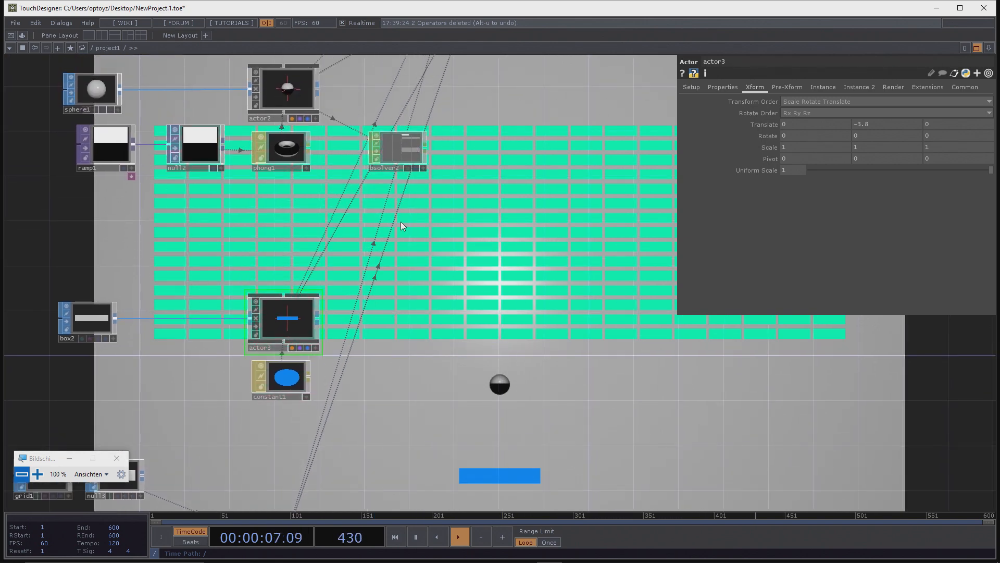
key(Tab)
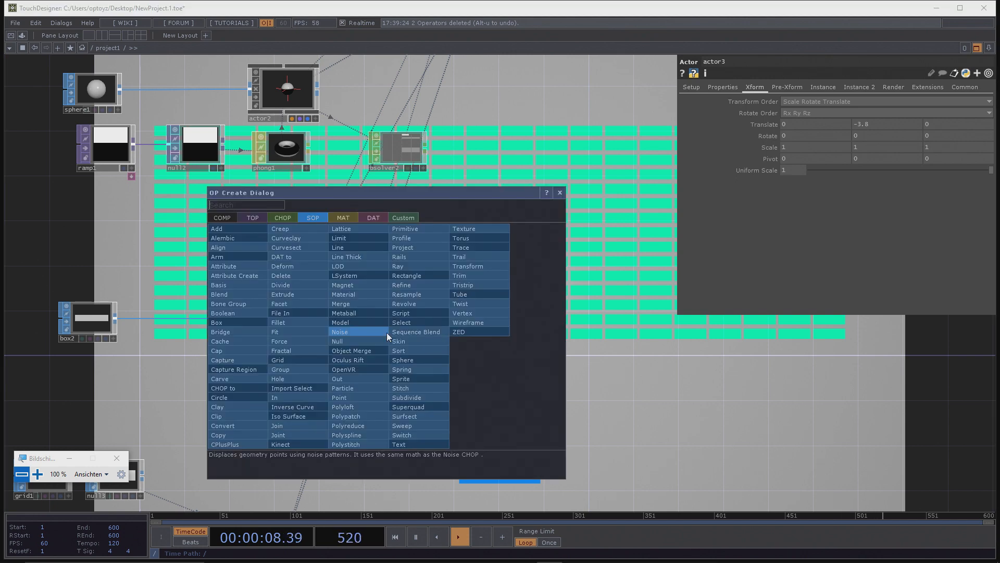
click(282, 218)
text(b)
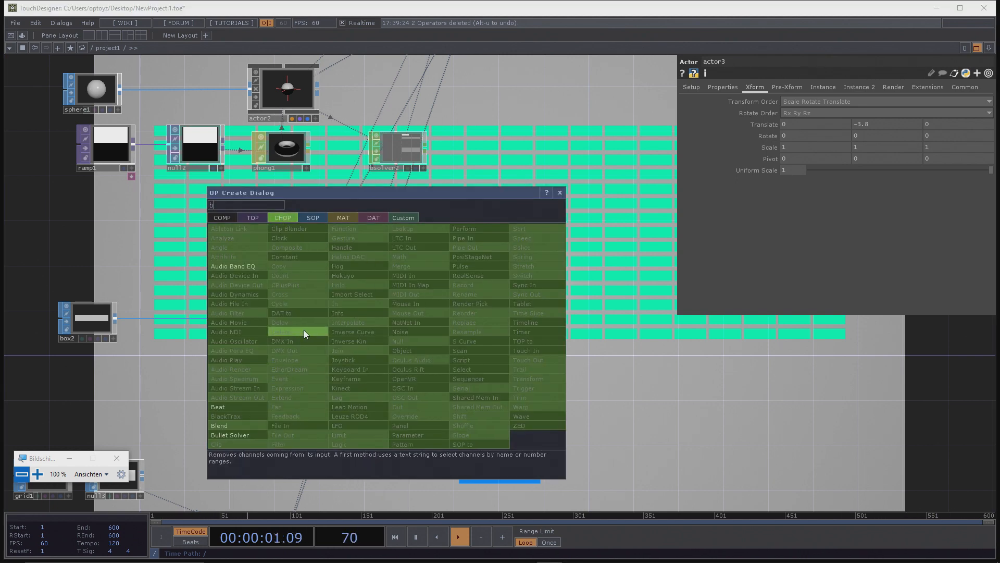
click(246, 434)
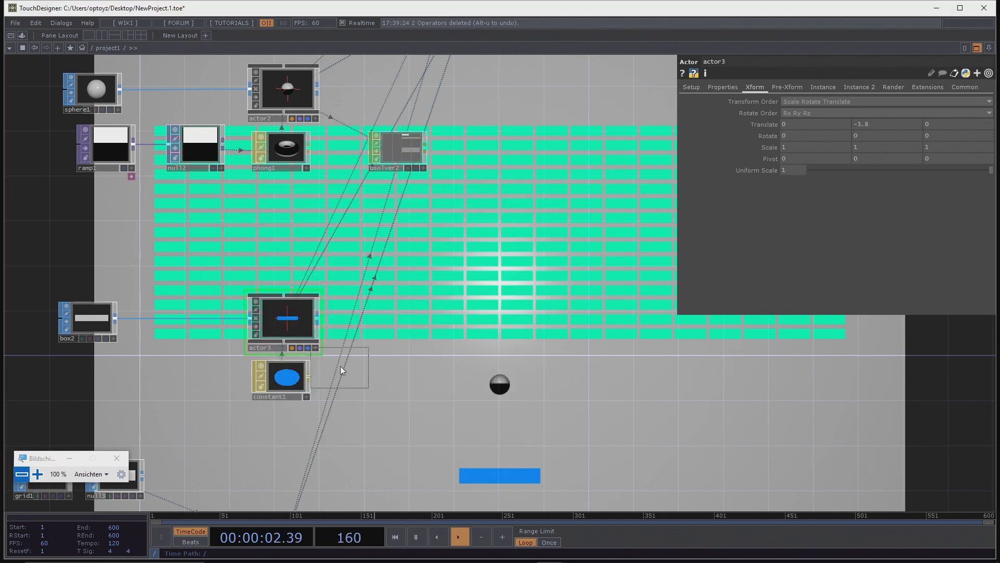
click(372, 329)
Step: Assign the paddle actor actor3 as the Solver or Actor COMP of the new Bullet Solver CHOP, keeping box2 wired into the actor
drag(250, 321, 284, 327)
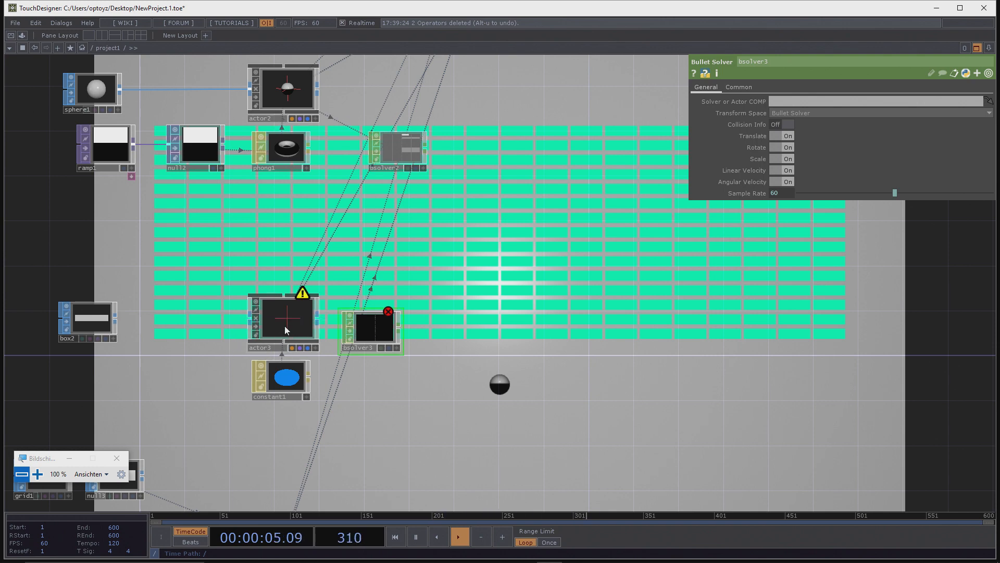
click(233, 323)
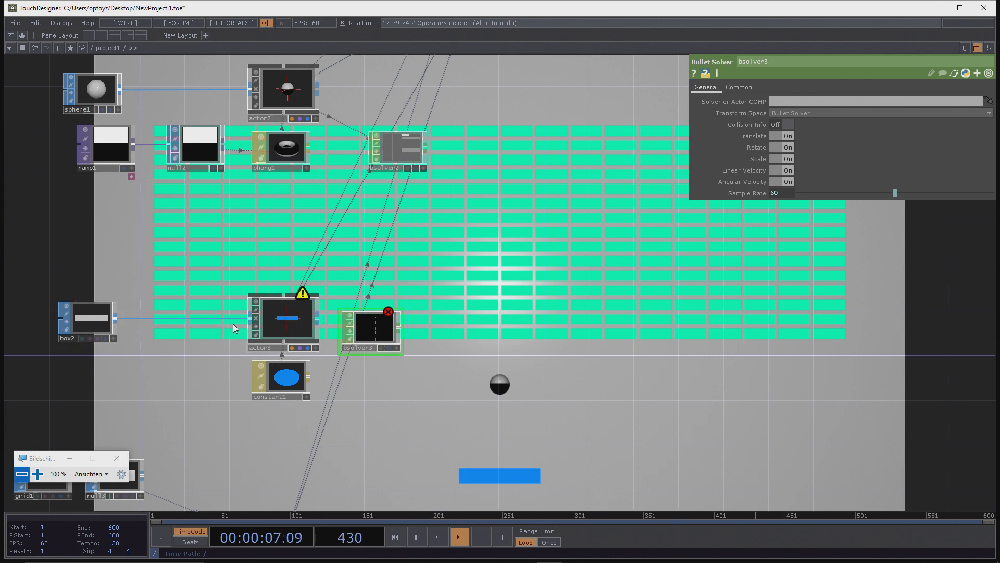
drag(294, 330, 372, 329)
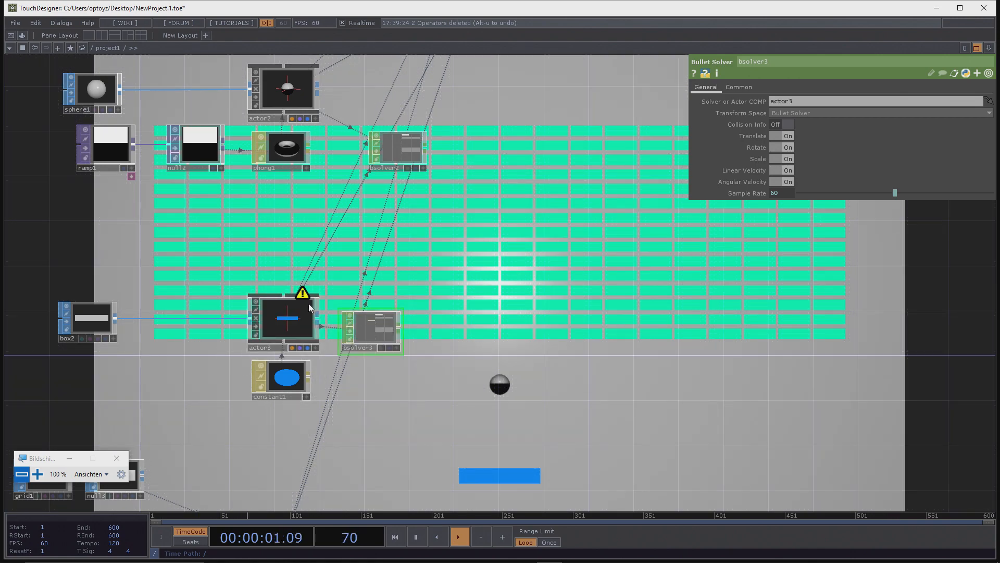
Step: Add a Mouse In CHOP below the paddle's Bullet Solver CHOP and clear its Position Y channel, leaving only tx
scroll(344, 307, up, 5)
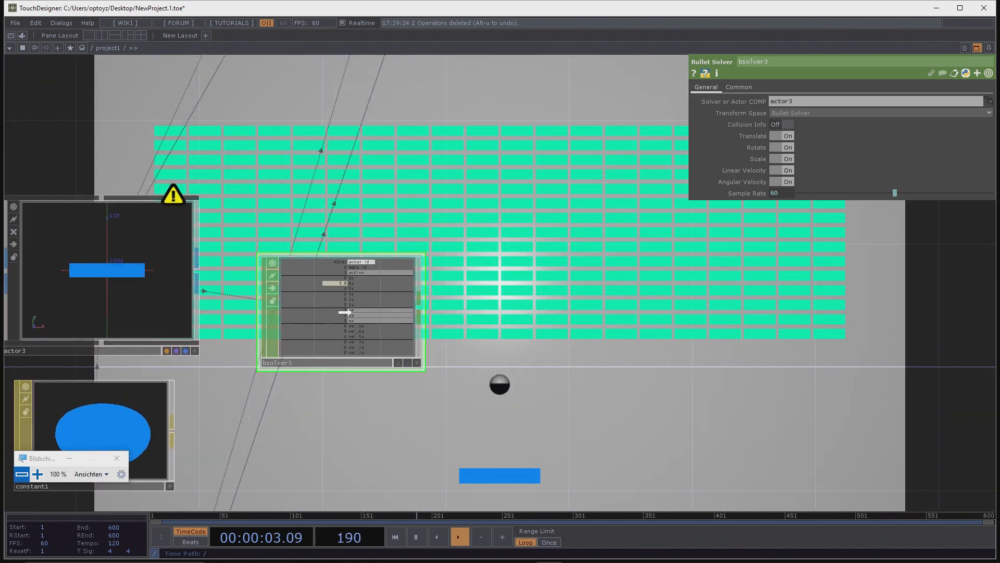
scroll(393, 331, up, 4)
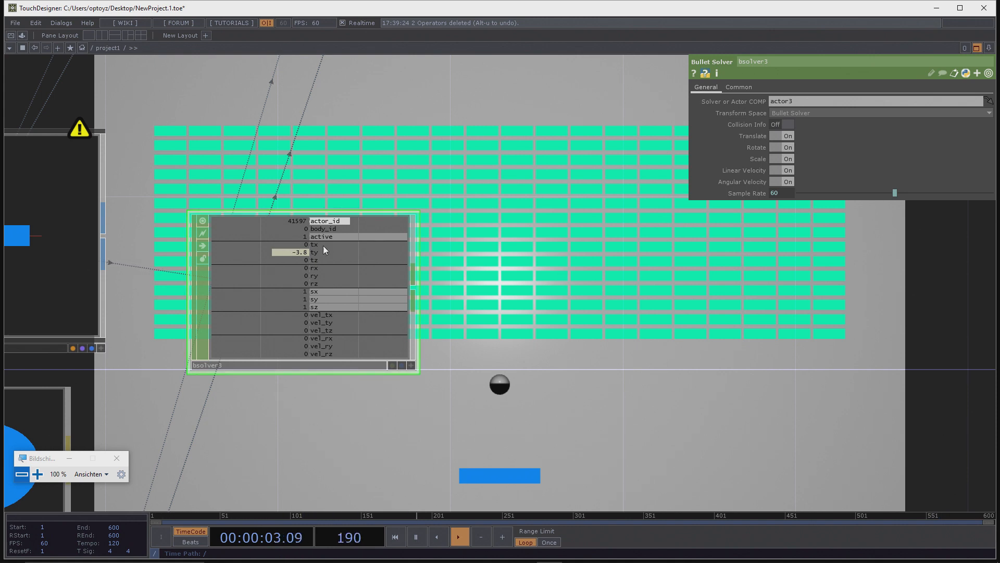
scroll(321, 194, down, 3)
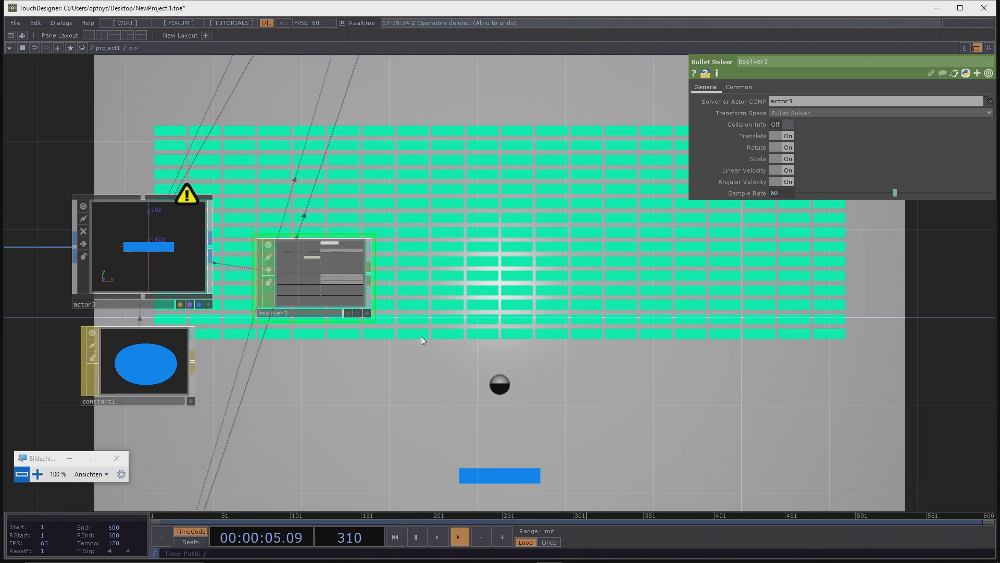
scroll(365, 289, up, 3)
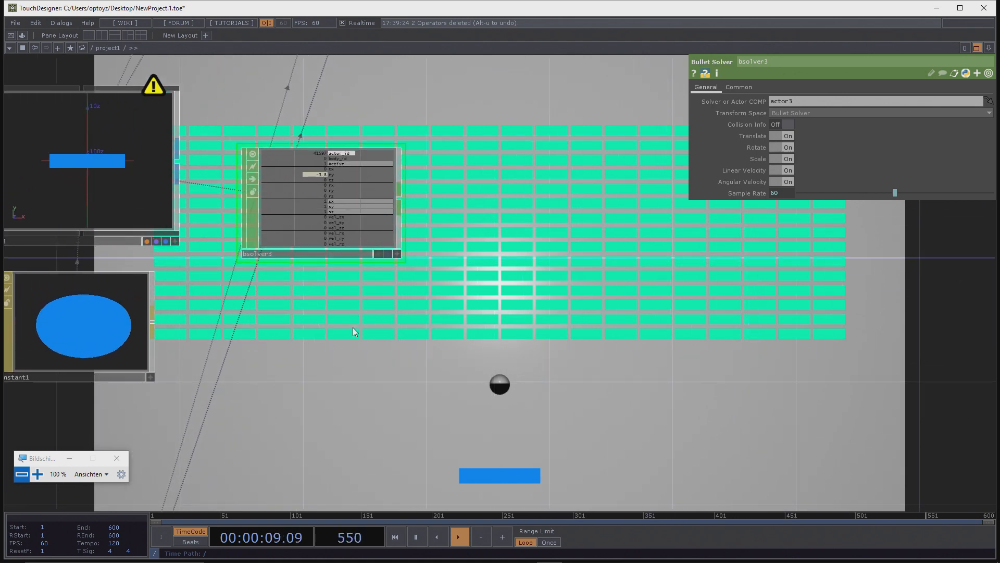
key(Tab)
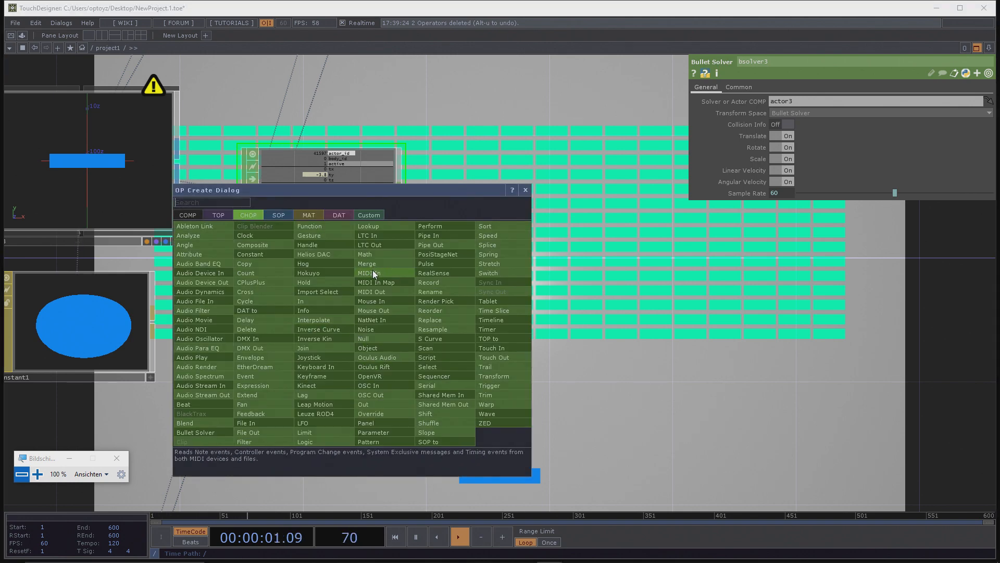
text(mous)
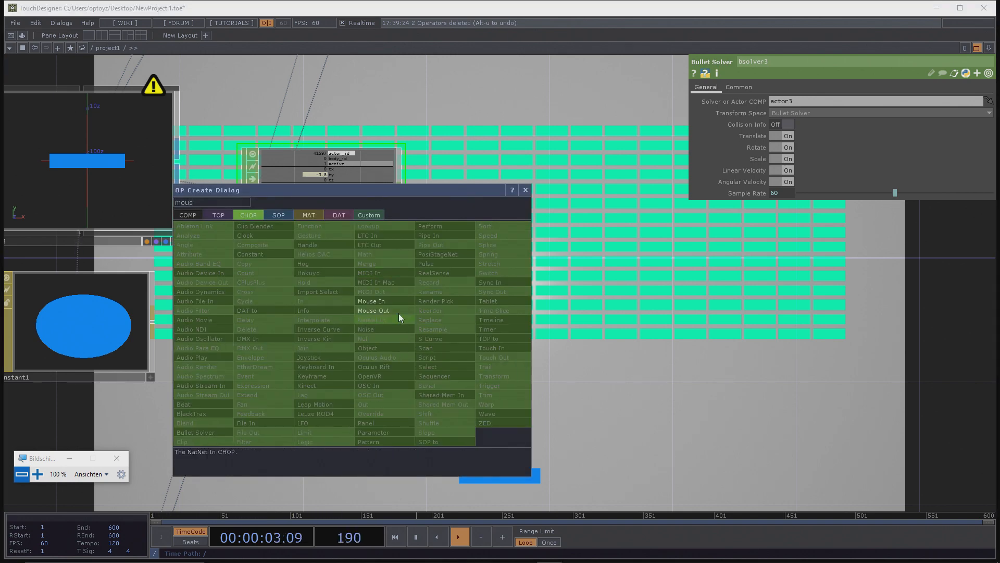
click(387, 303)
click(323, 362)
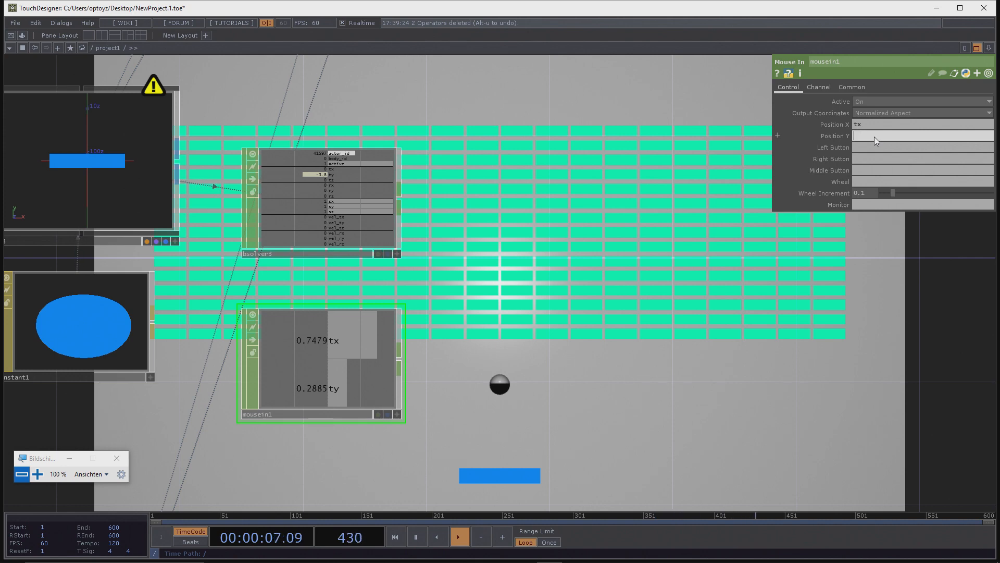
key(BackSpace)
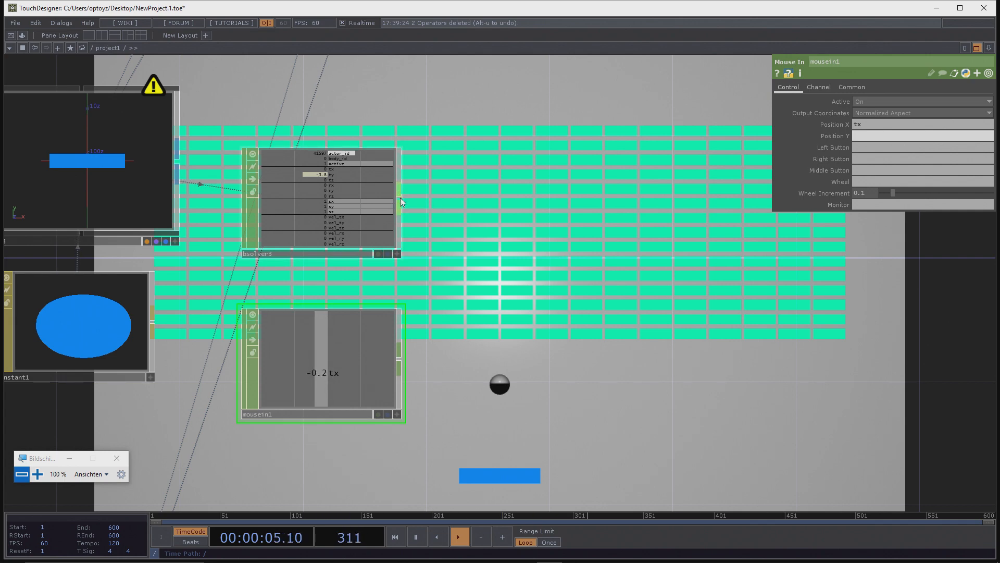
Step: Add a Replace CHOP fed by the paddle's Bullet Solver CHOP as its first input
key(Tab)
text(re)
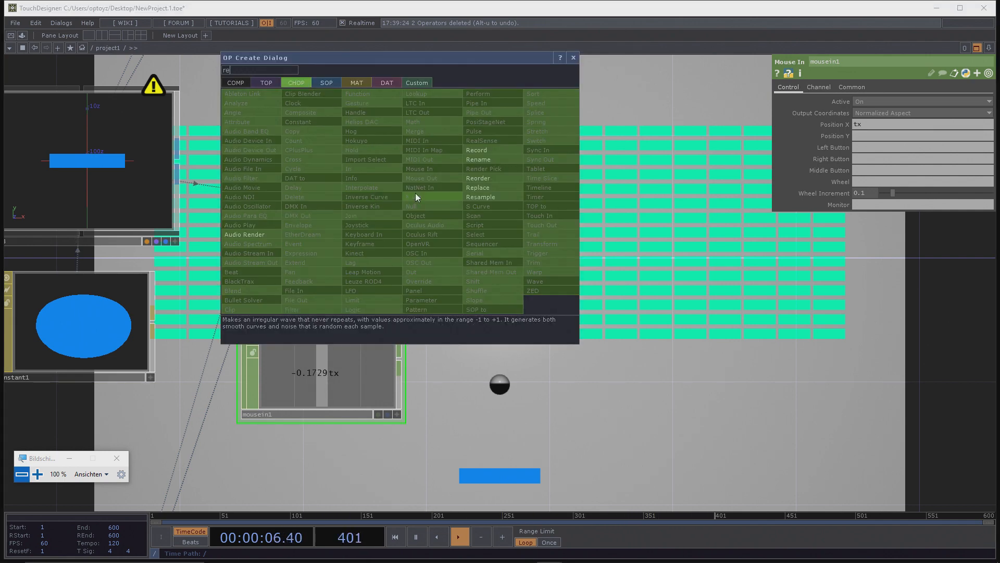
click(495, 191)
click(588, 292)
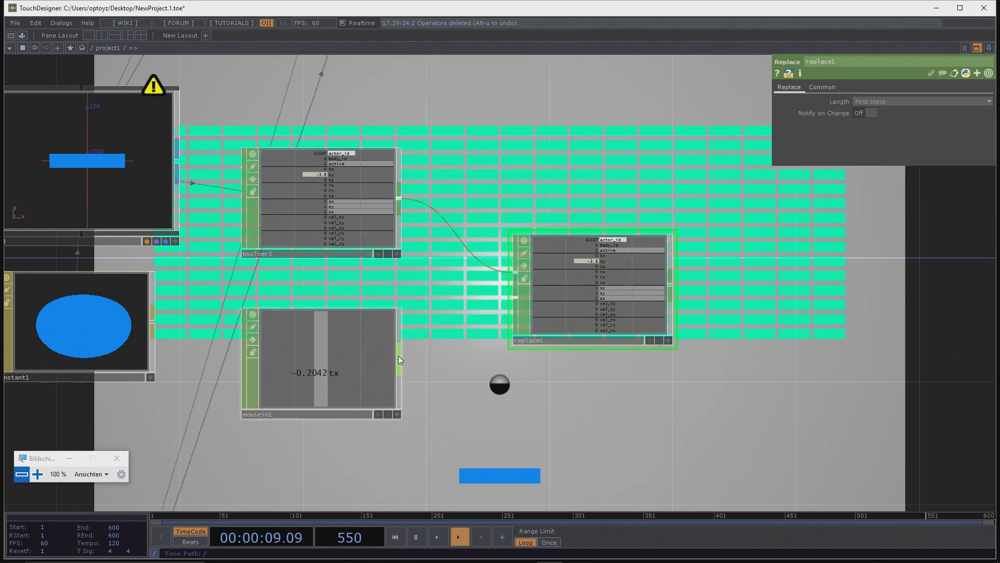
Step: Wire the Mouse In CHOP into the Replace CHOP's second input and append a Null CHOP to the Replace CHOP
click(512, 298)
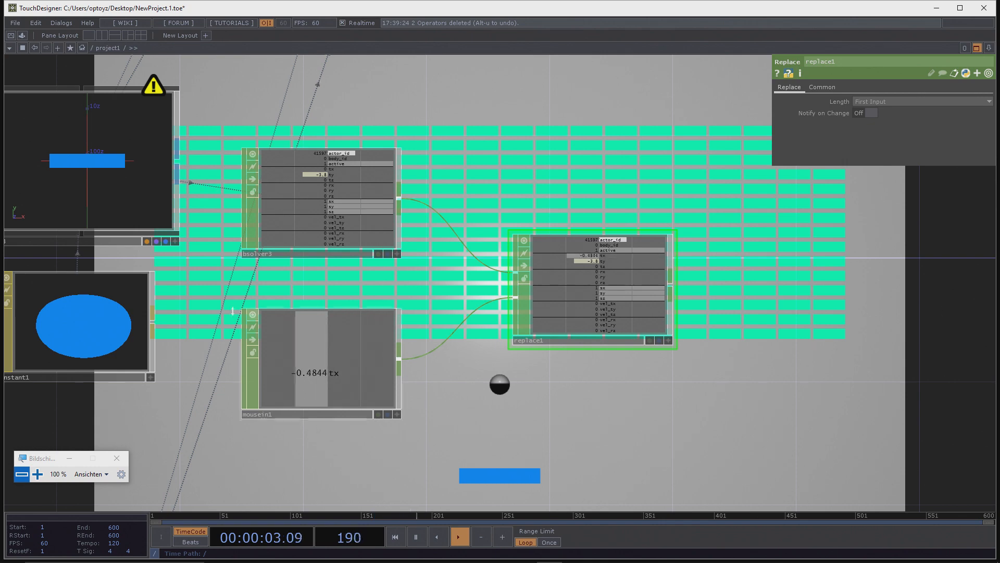
right_click(671, 285)
click(696, 292)
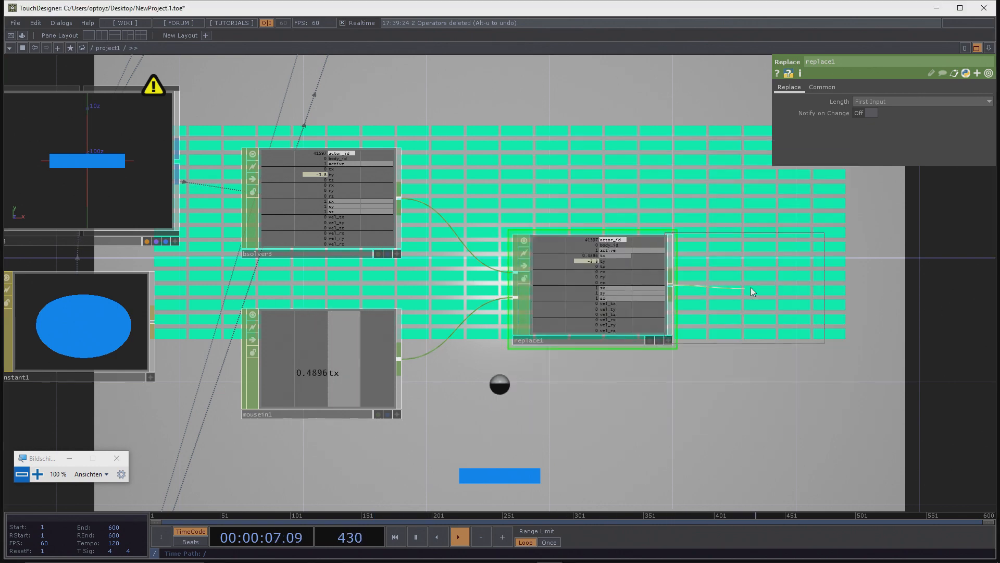
click(801, 286)
key(h)
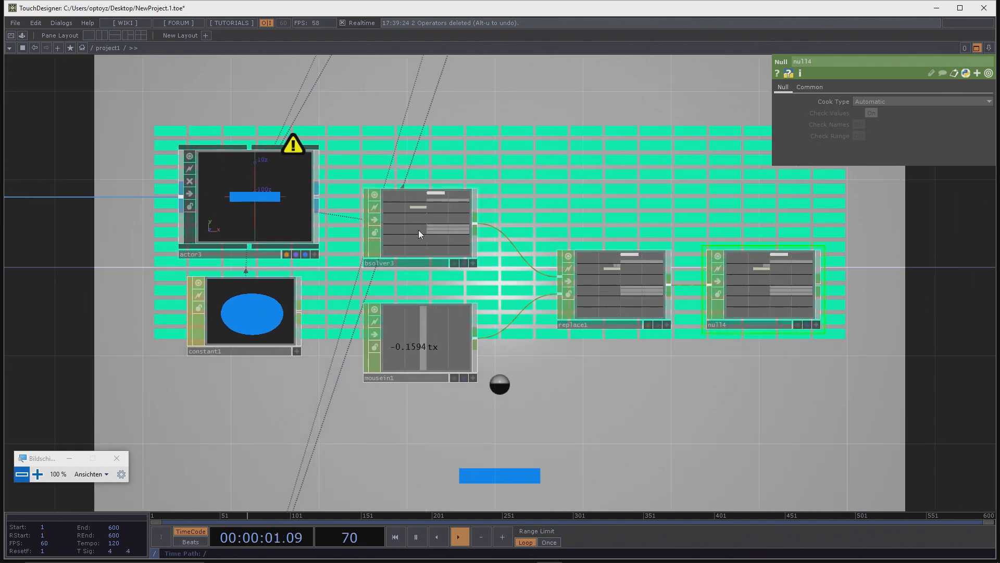
Step: Assign null4 as the Feedback CHOP of the paddle actor actor3
click(292, 219)
drag(677, 374, 556, 371)
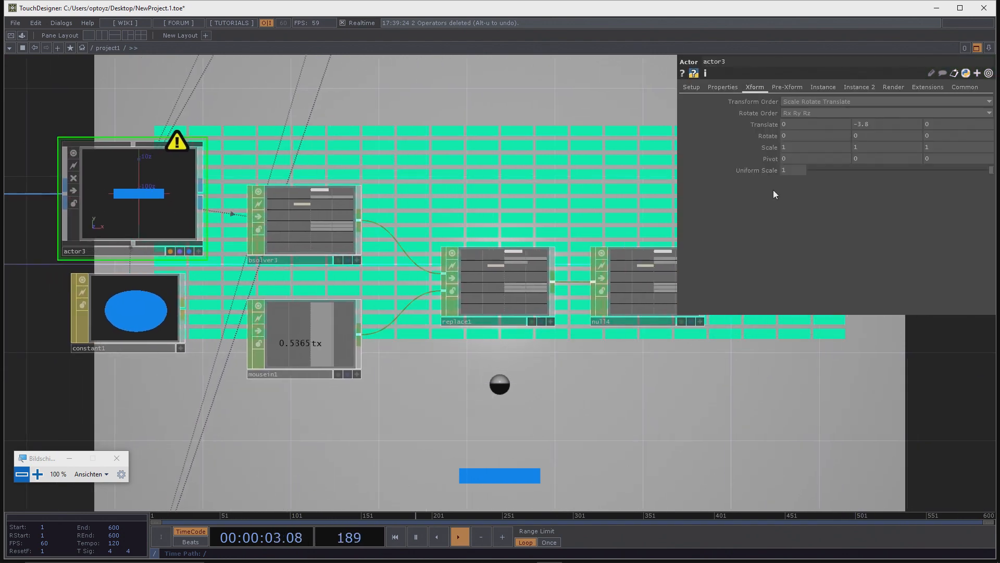
click(701, 87)
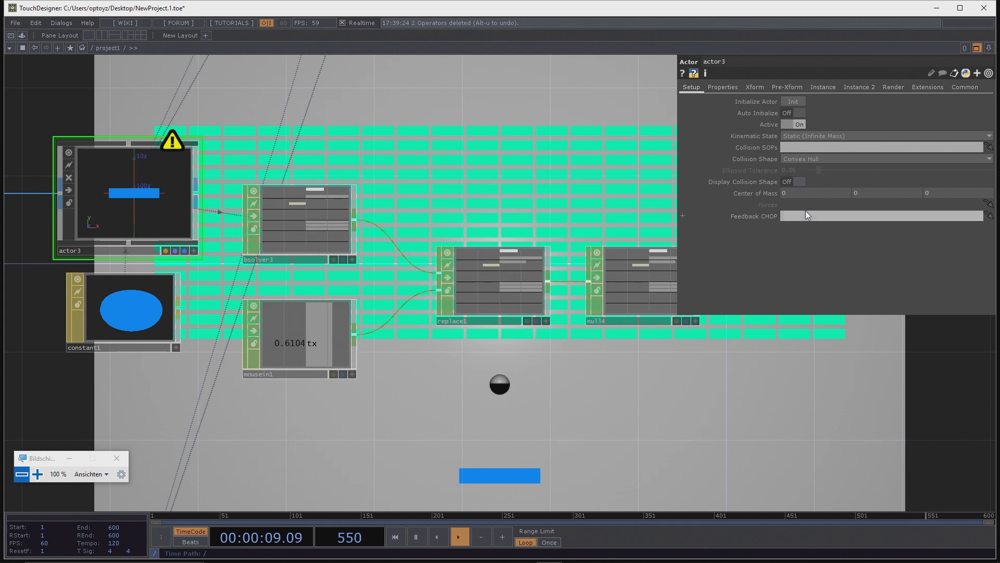
drag(648, 298, 809, 218)
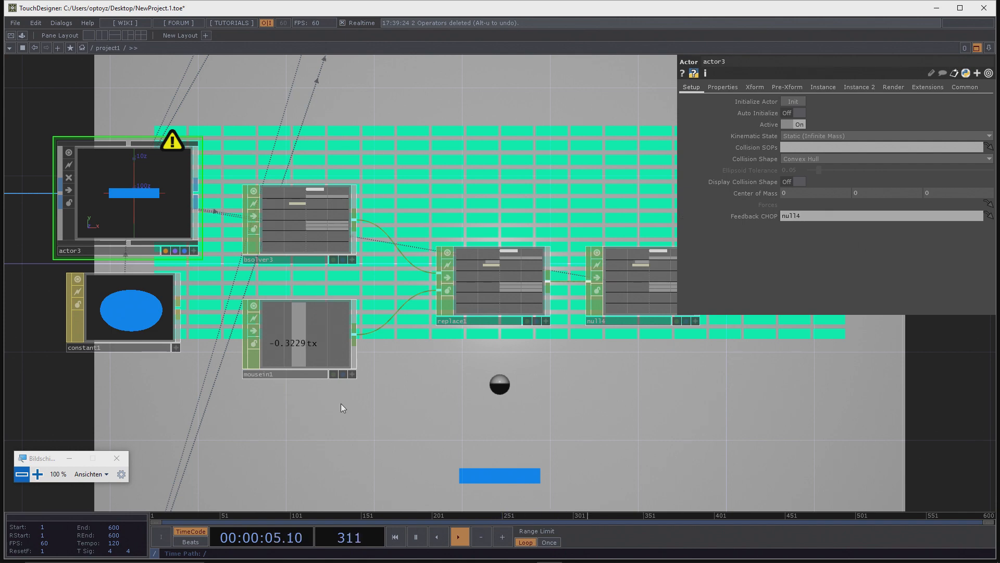
Step: Start the simulation on the main Bullet Solver bsolver1 to test the paddle's mouse control
scroll(343, 406, down, 3)
drag(404, 145, 388, 218)
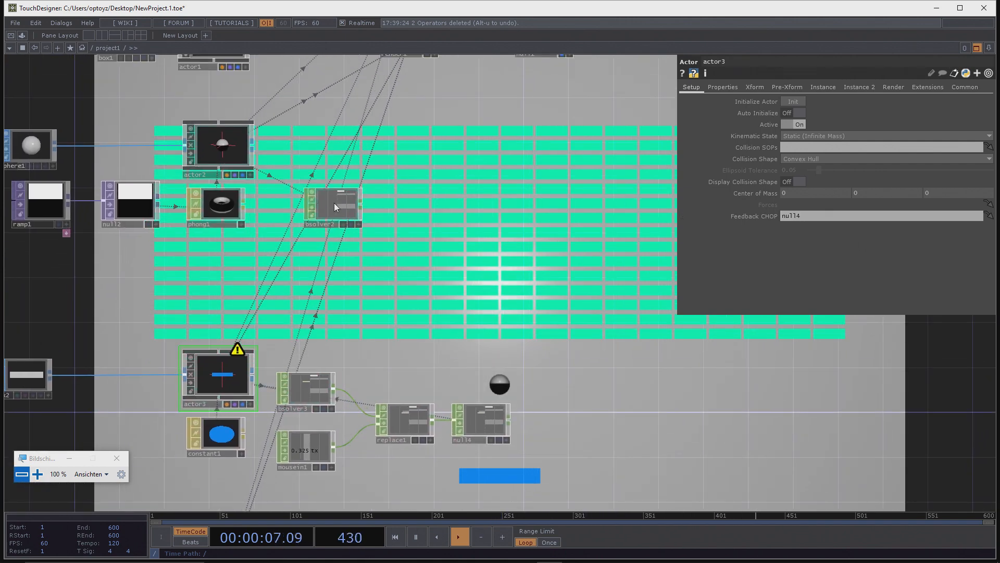
scroll(333, 202, down, 3)
drag(400, 70, 389, 107)
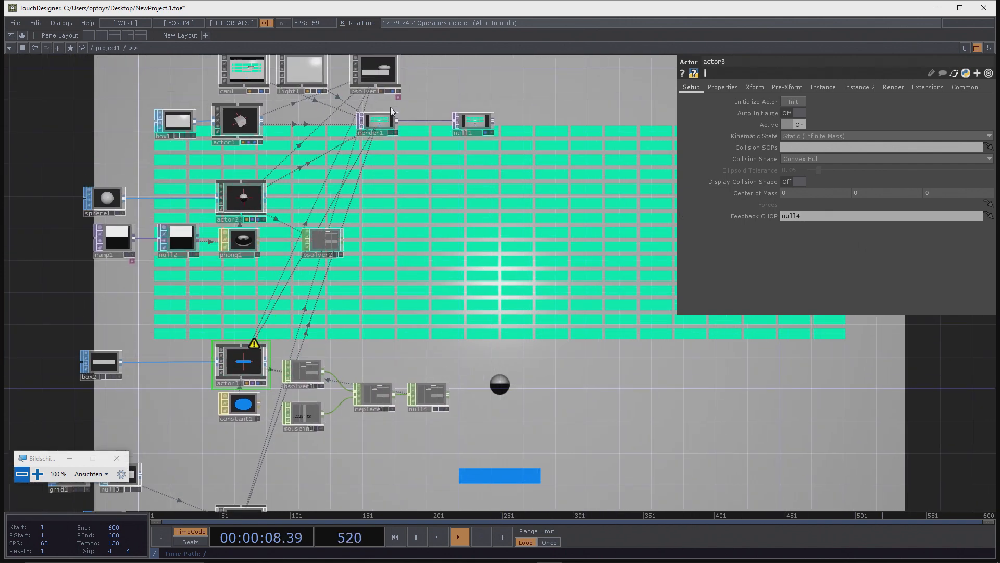
click(378, 70)
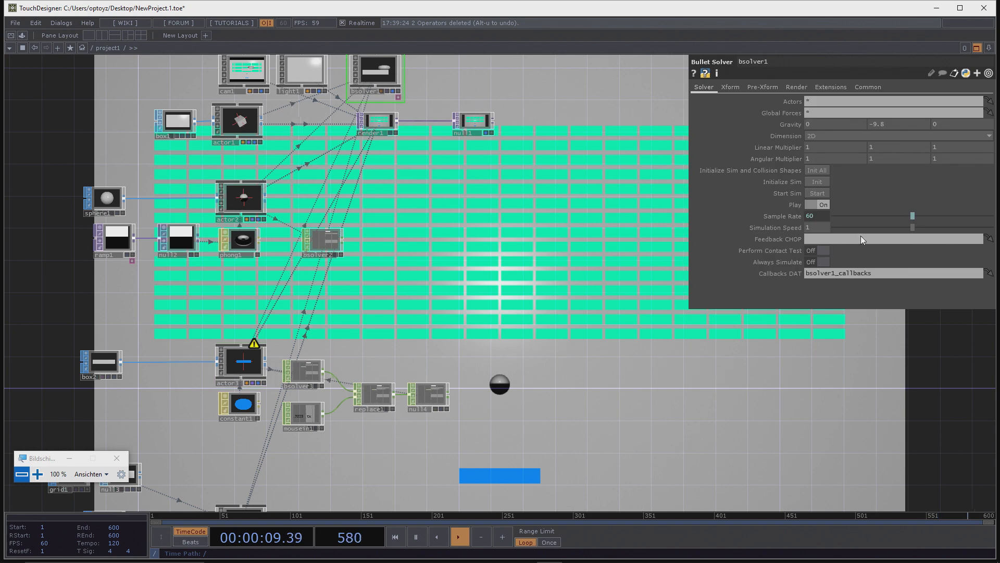
click(818, 193)
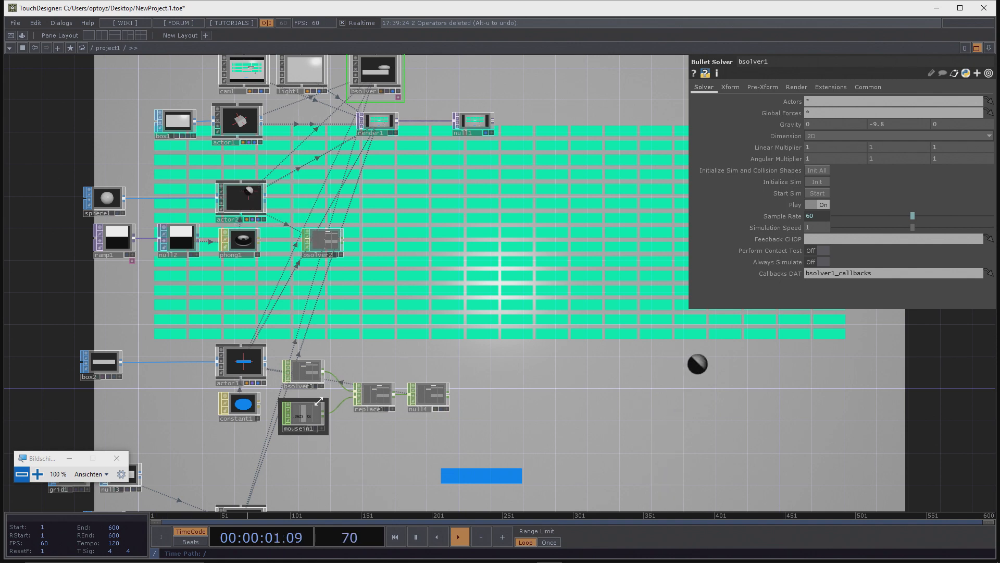
scroll(296, 433, up, 1)
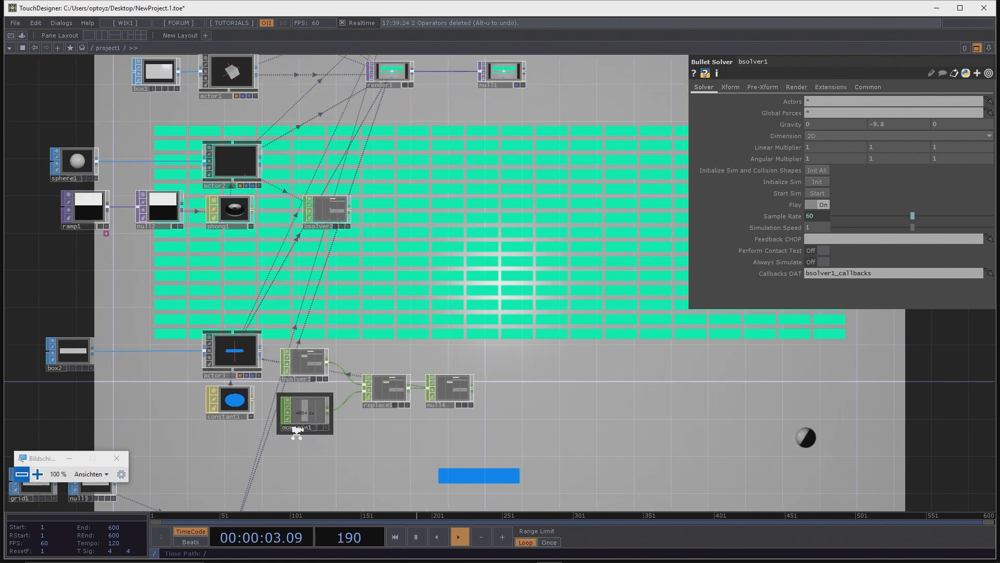
scroll(297, 432, up, 5)
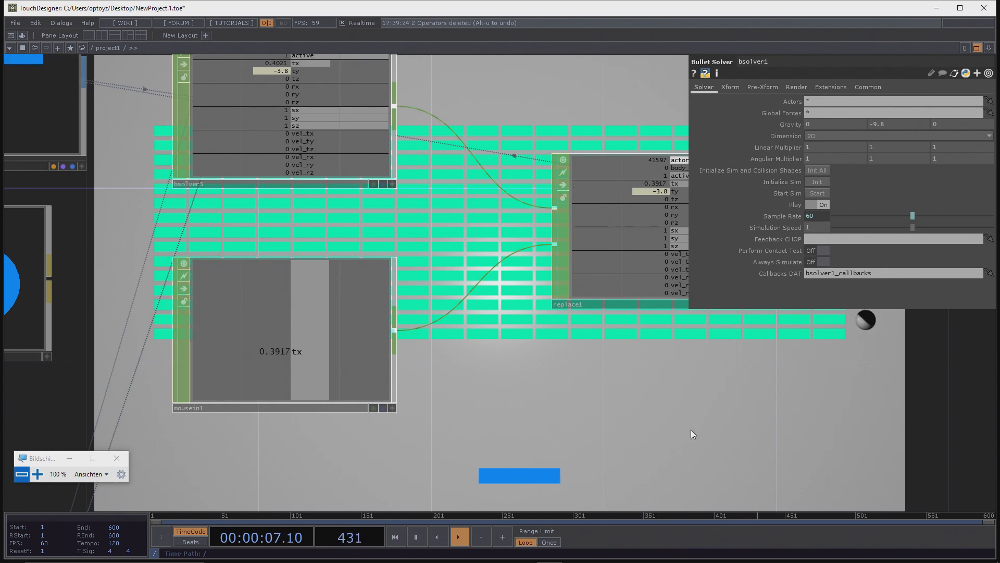
Step: Move the Replace and Null CHOPs farther from the Mouse In CHOP to make room for another operator
scroll(330, 364, down, 4)
drag(428, 367, 158, 258)
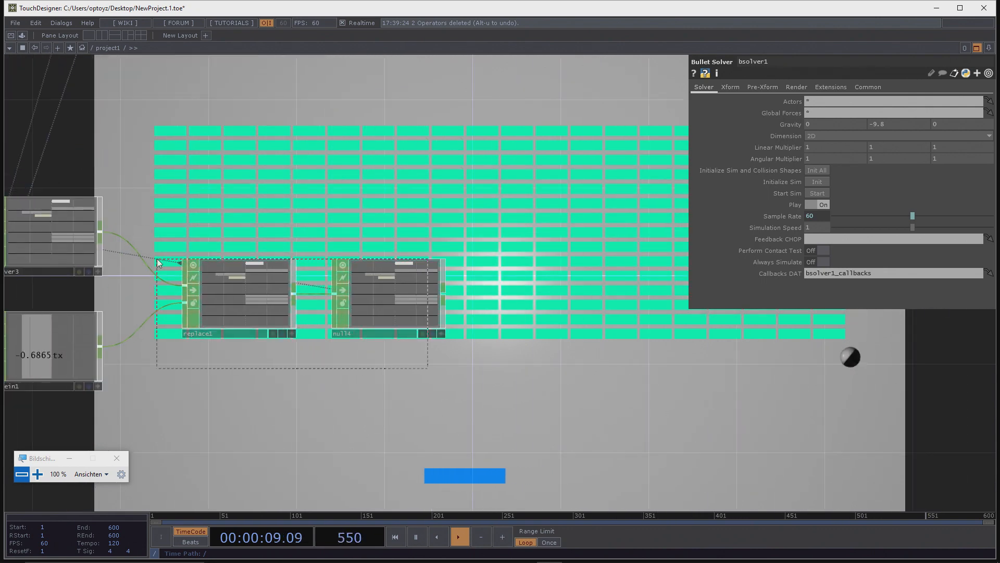
right_drag(157, 258, 156, 259)
drag(246, 314, 404, 305)
drag(364, 369, 400, 357)
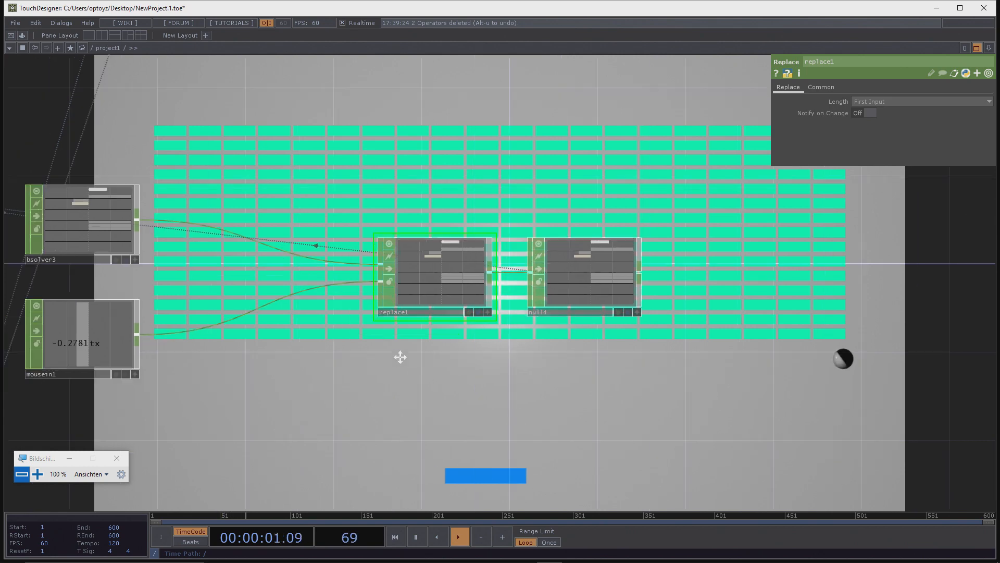
Step: Insert a Math CHOP between the Mouse In CHOP and the Replace CHOP
scroll(286, 295, up, 4)
right_click(228, 273)
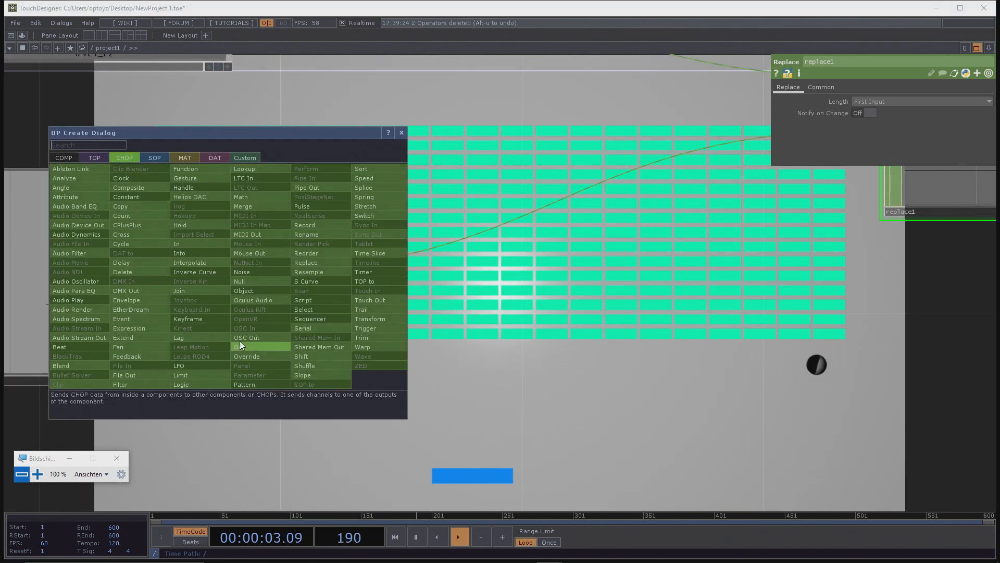
click(267, 197)
click(494, 273)
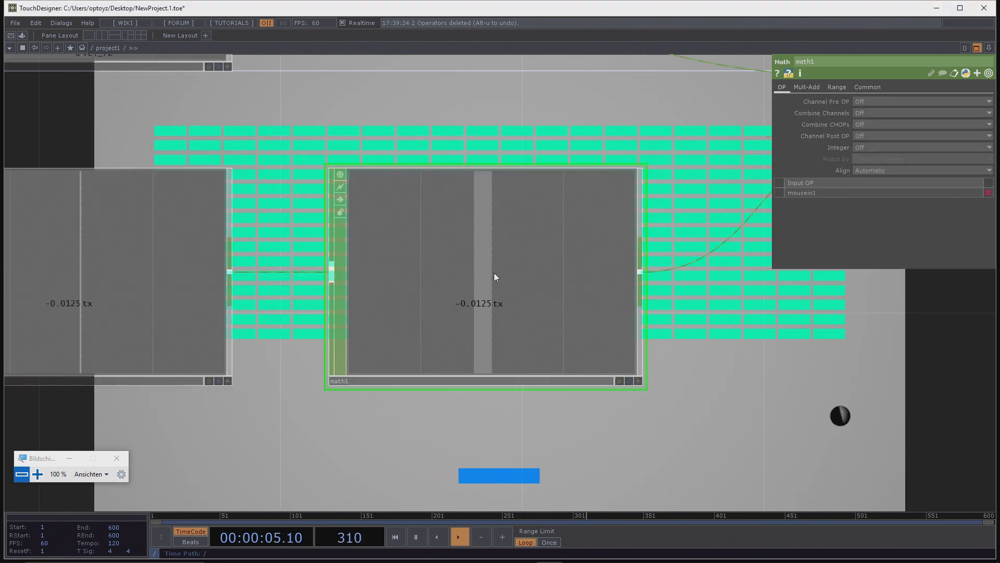
scroll(571, 297, down, 3)
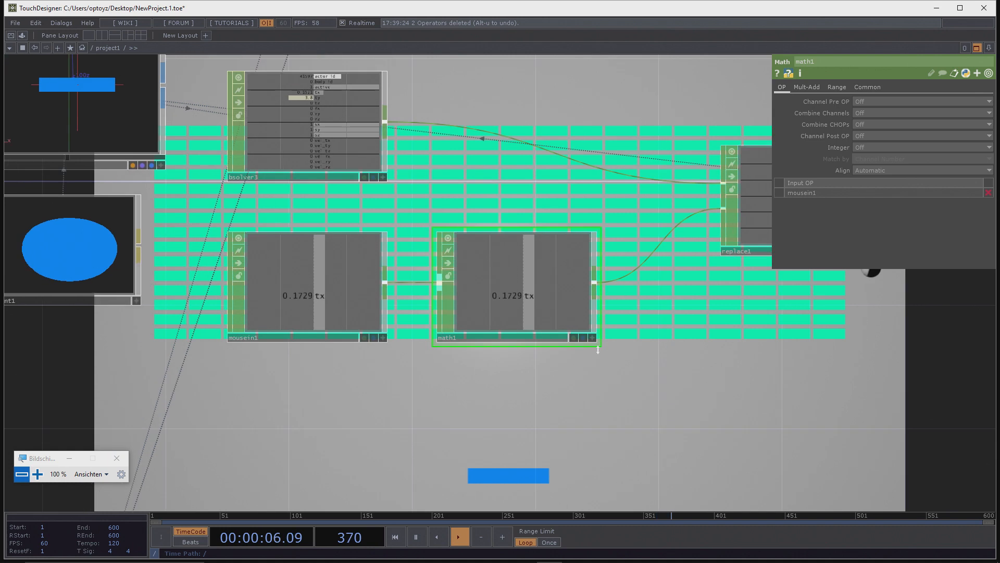
Step: Remap the Math CHOP from the range -1 to 1 to the range -8 to 8
click(837, 87)
middle_drag(879, 102, 658, 103)
middle_drag(935, 113, 999, 102)
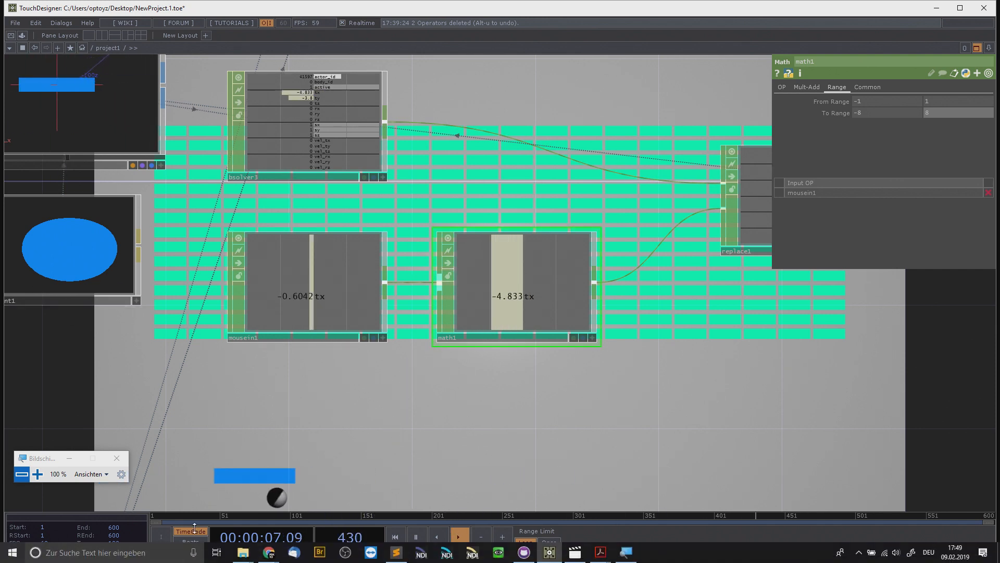
Step: Lower the paddle actor actor3 by setting its Y translation to -4.3
scroll(448, 307, down, 5)
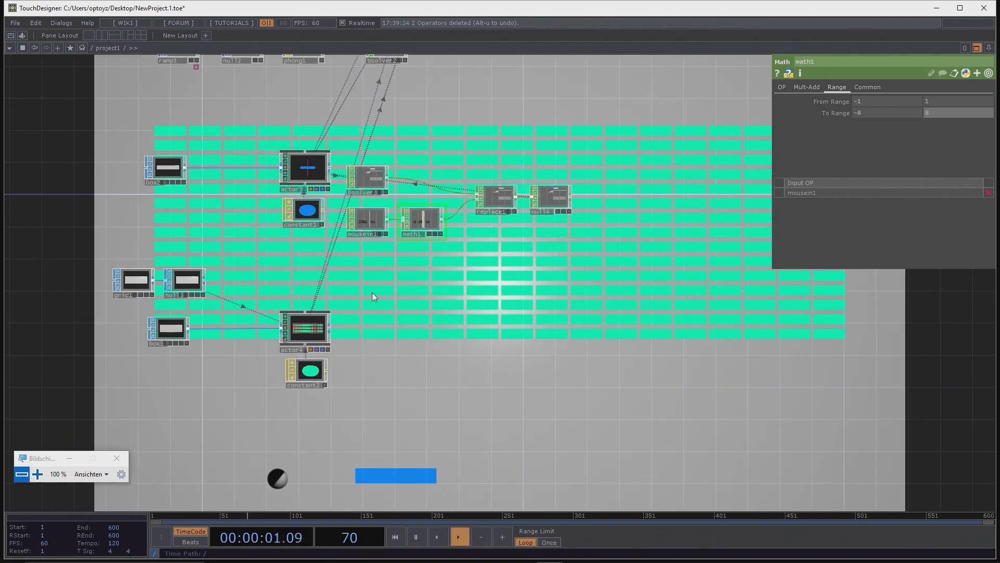
scroll(322, 194, up, 3)
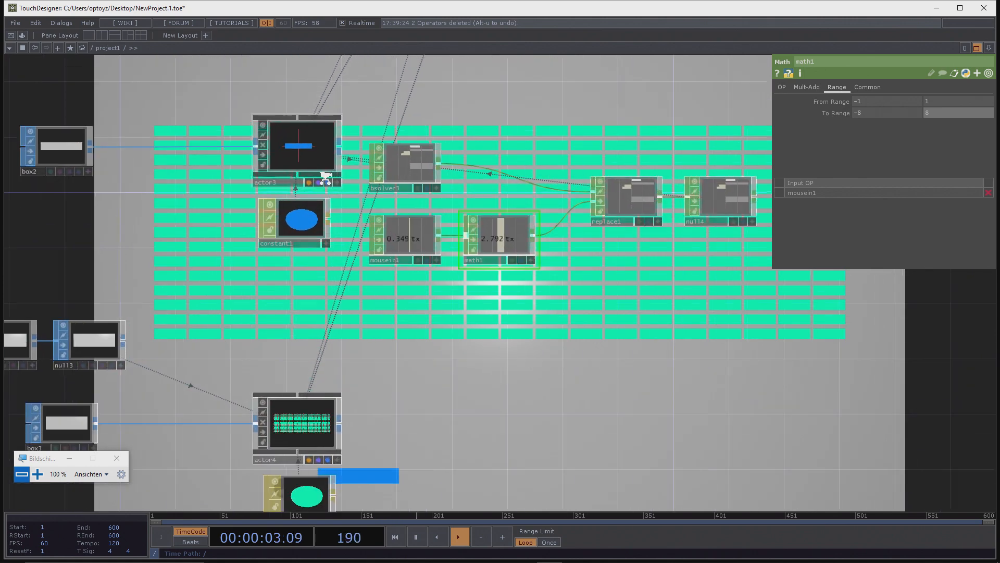
click(313, 149)
scroll(595, 345, down, 2)
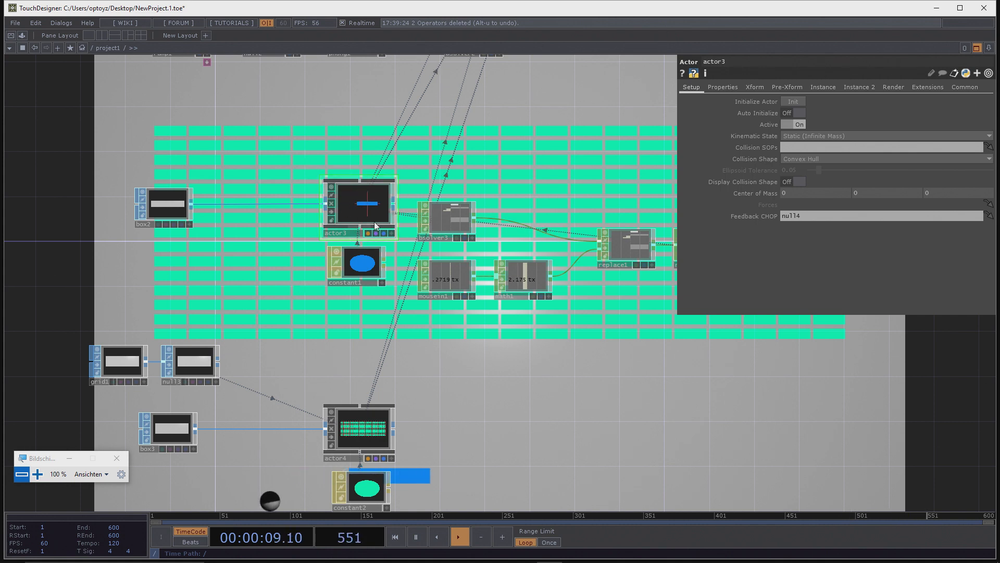
click(752, 85)
middle_drag(876, 124, 783, 125)
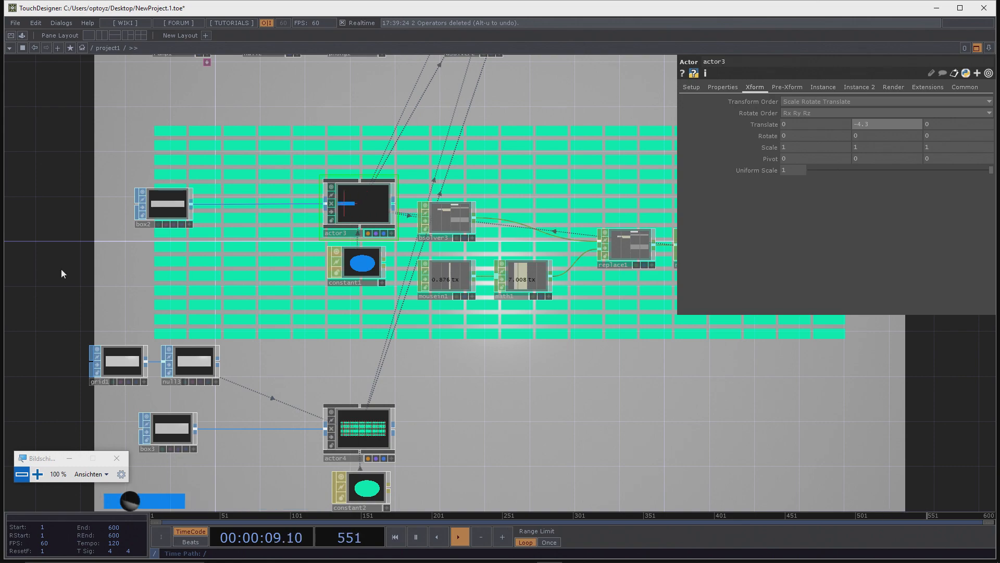
Step: Move the paddle's Bullet Solver, Mouse In, Math, Replace and Null CHOPs together slightly lower in the network
scroll(429, 370, down, 5)
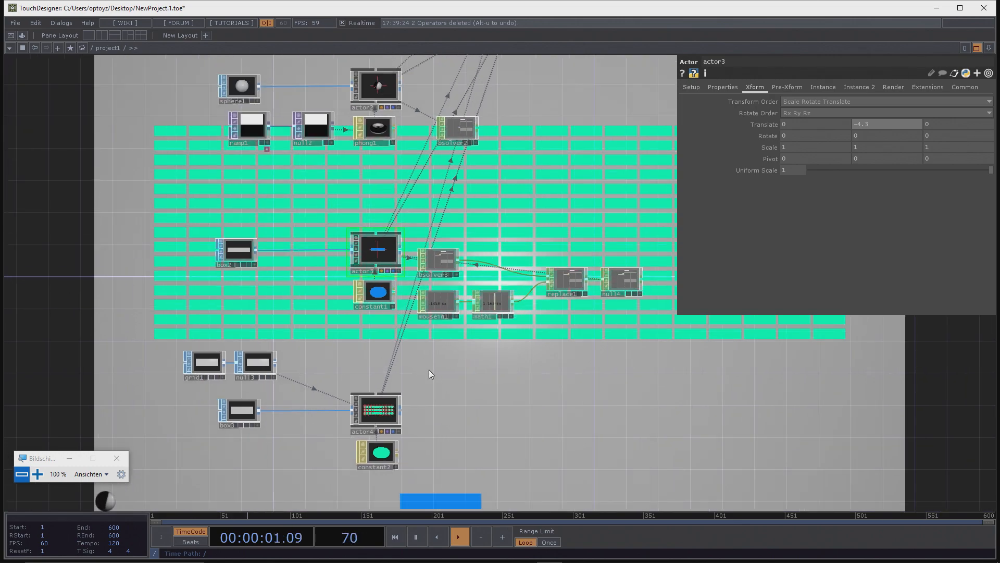
drag(486, 349, 431, 378)
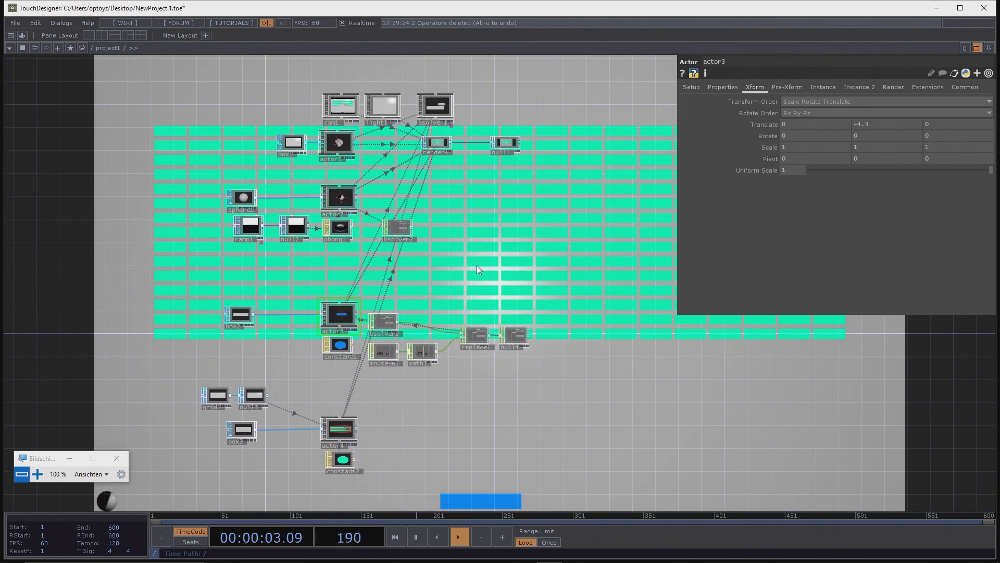
drag(498, 342, 503, 290)
scroll(502, 290, up, 3)
right_drag(535, 341, 342, 262)
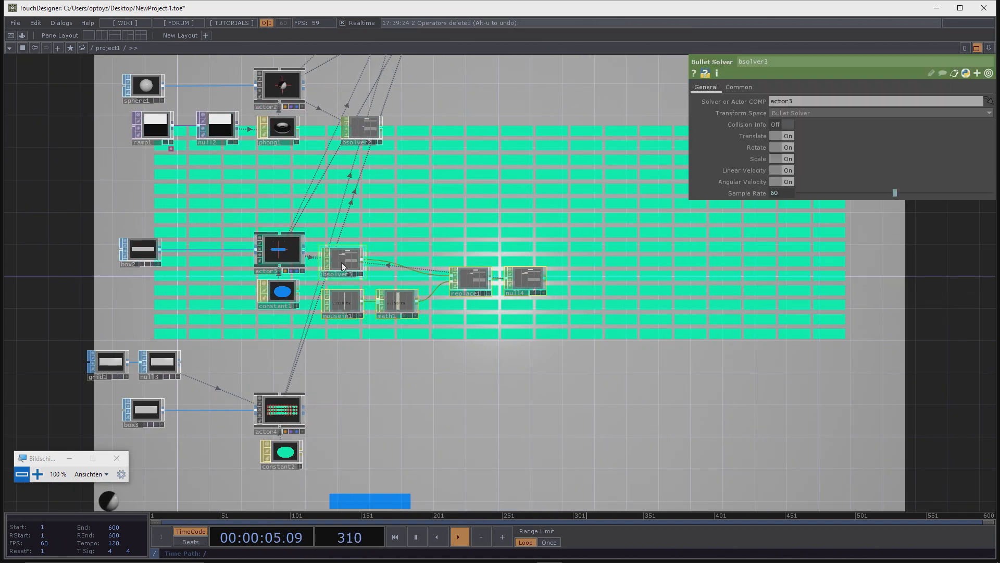
drag(341, 262, 353, 290)
click(401, 328)
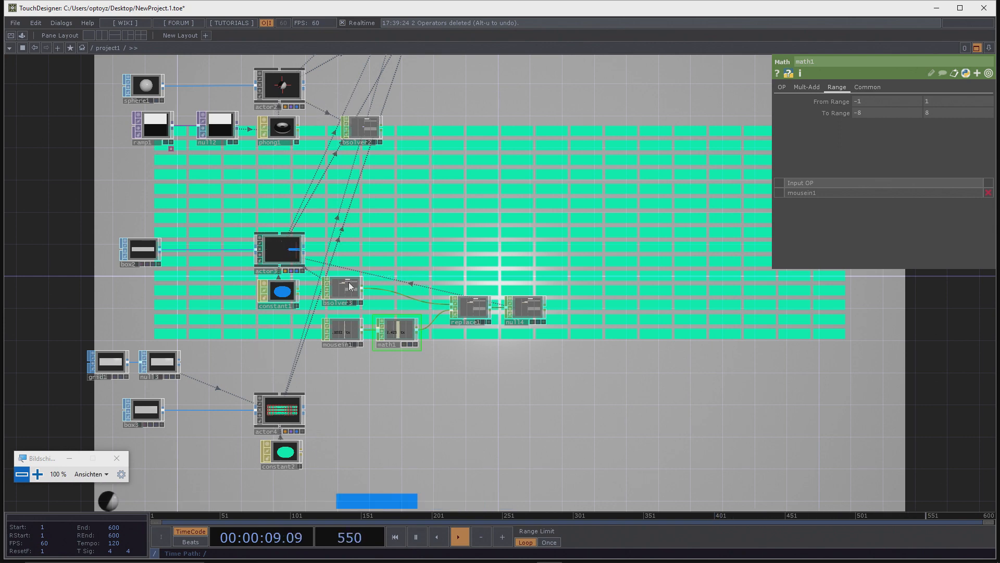
drag(338, 417, 361, 261)
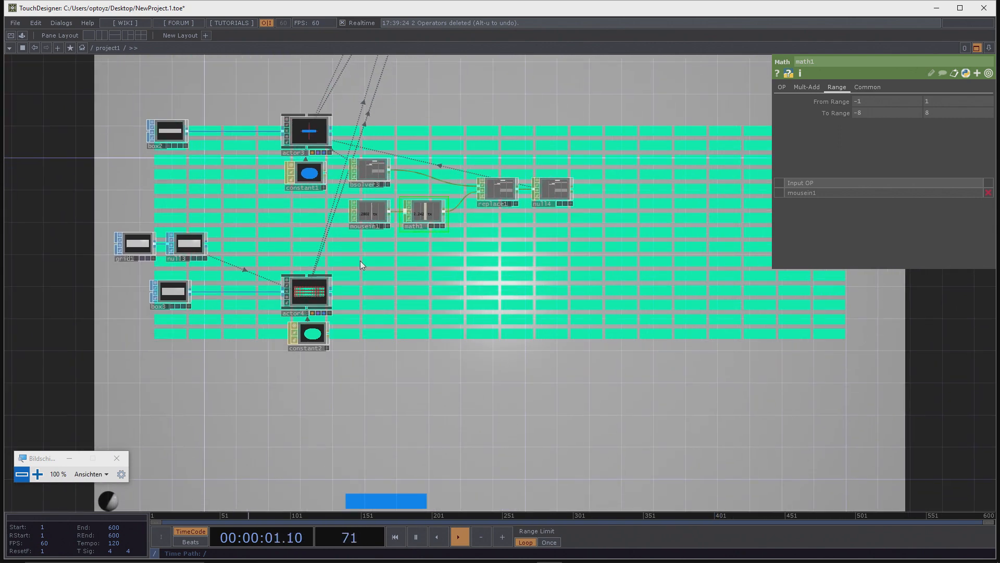
Step: Add a Bullet Solver CHOP beside the brick wall actor and assign actor4 as its Solver or Actor COMP
scroll(371, 159, up, 2)
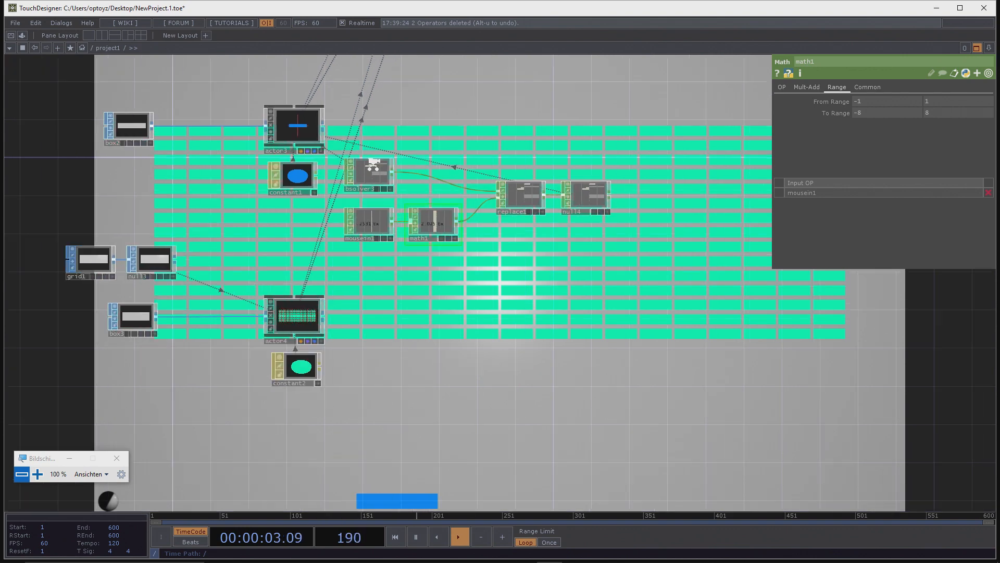
scroll(368, 186, up, 2)
click(370, 182)
drag(371, 405, 385, 274)
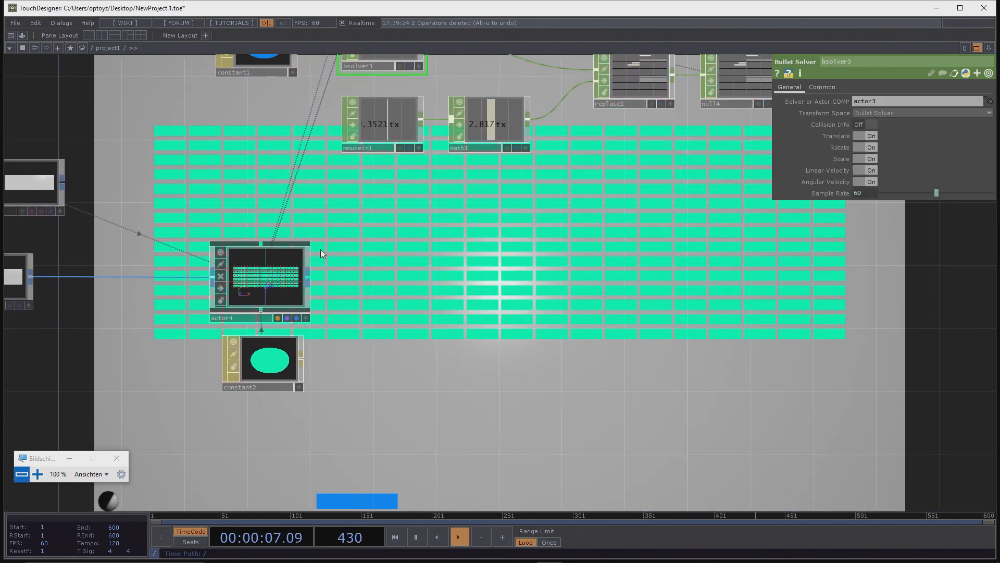
scroll(288, 286, up, 3)
scroll(229, 226, down, 4)
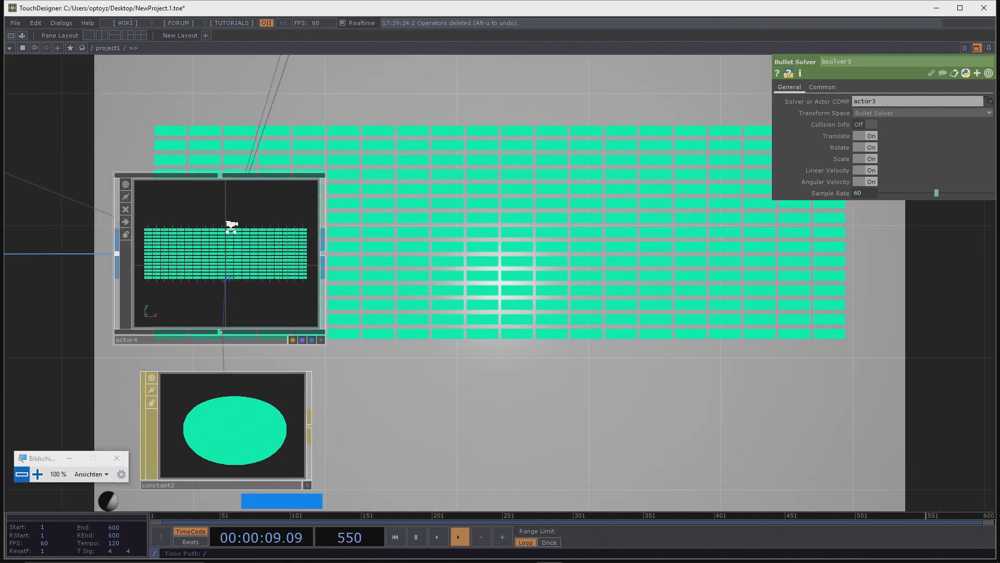
key(Tab)
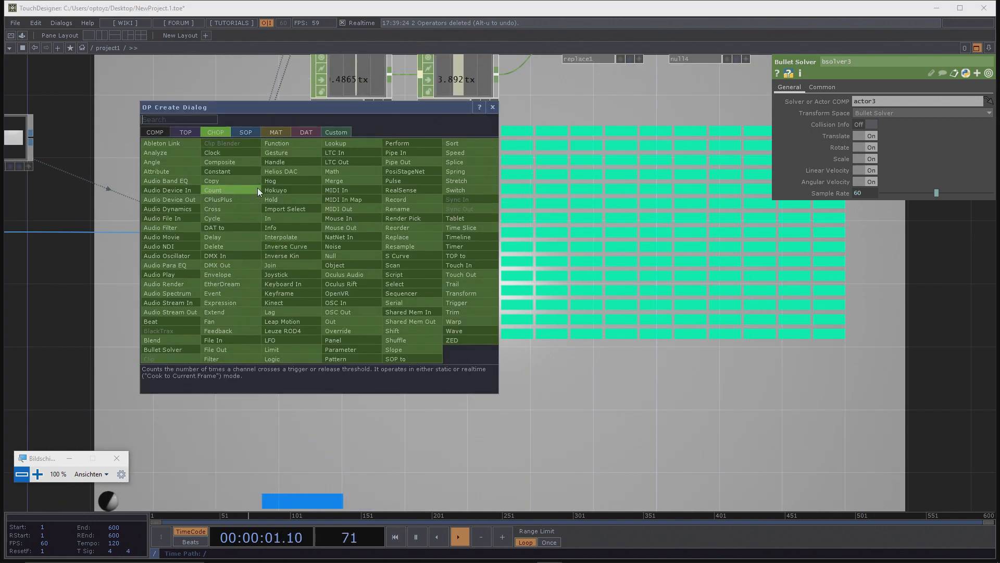
text(b)
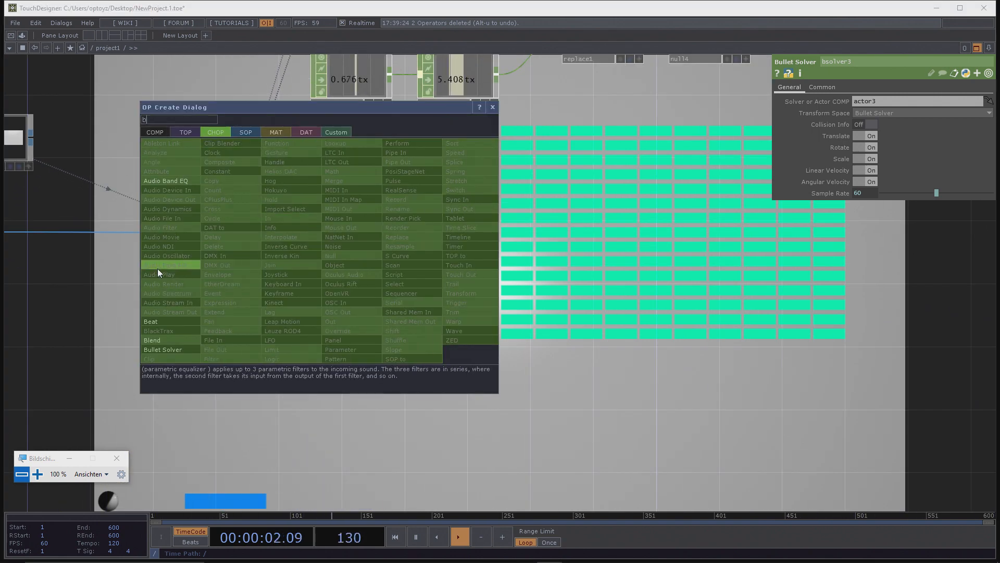
click(184, 349)
click(346, 244)
drag(230, 240, 326, 238)
Step: Compare the channels of the brick wall's Bullet Solver CHOP with those of the paddle's Bullet Solver CHOP
scroll(328, 246, up, 5)
scroll(330, 246, up, 5)
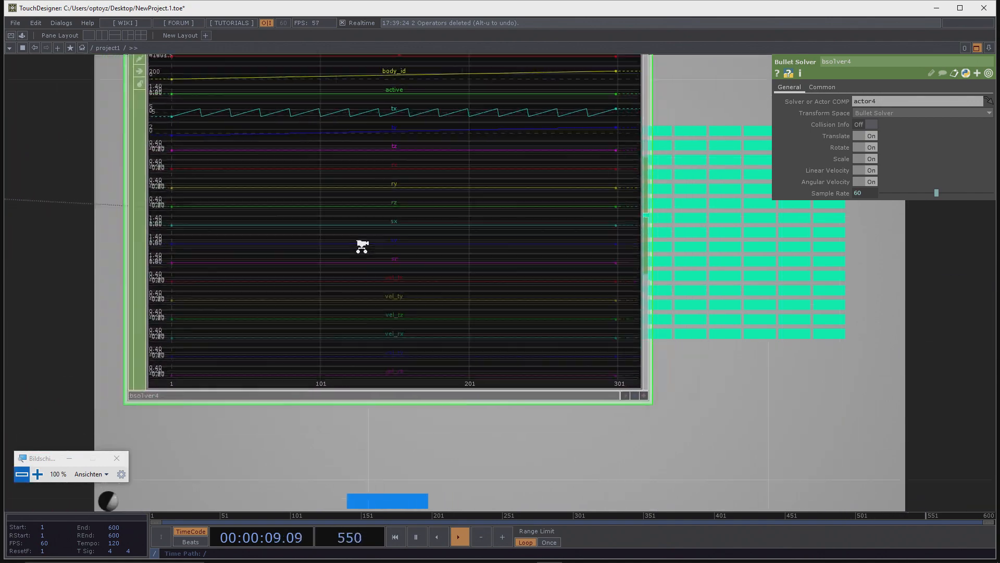
scroll(359, 246, down, 1)
scroll(377, 188, down, 8)
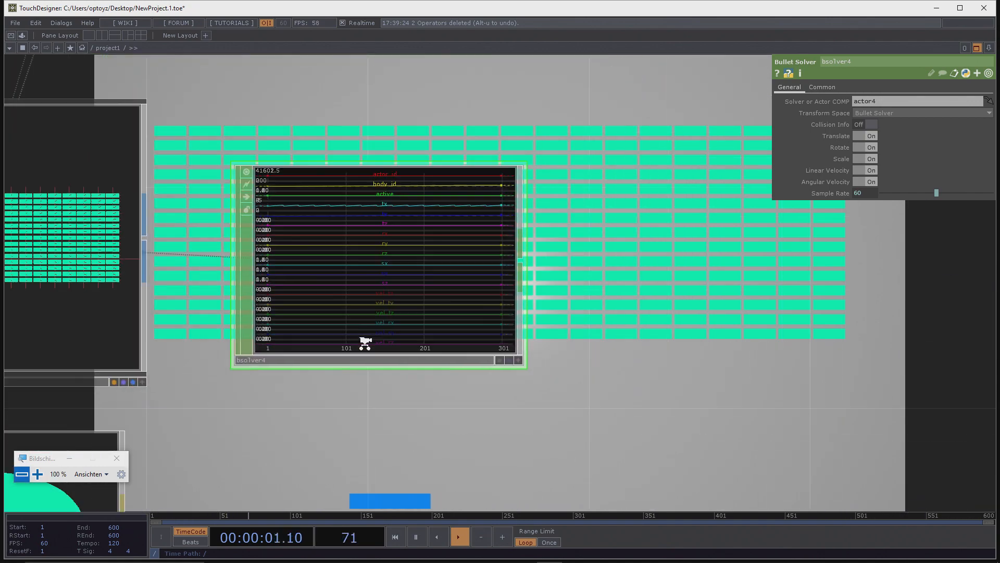
scroll(383, 218, up, 8)
scroll(385, 220, up, 1)
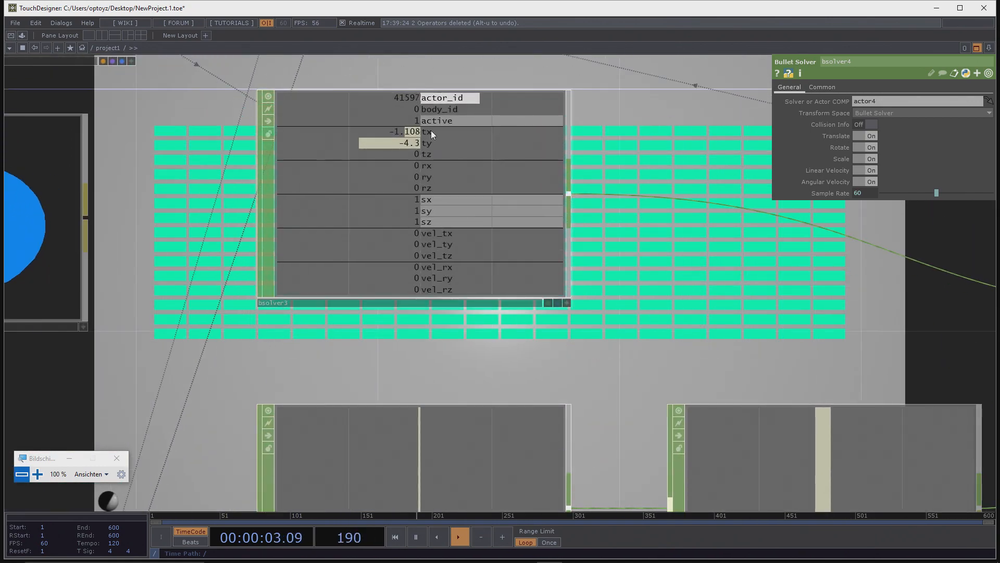
Step: Turn on Collision Info for the brick wall's Bullet Solver CHOP bsolver4
scroll(397, 242, down, 8)
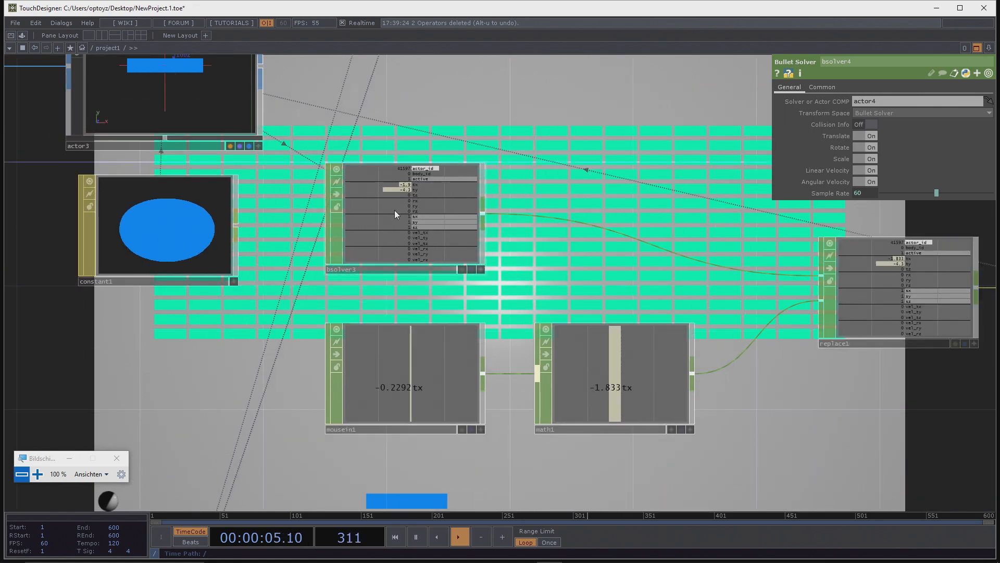
scroll(420, 308, down, 4)
scroll(420, 308, up, 10)
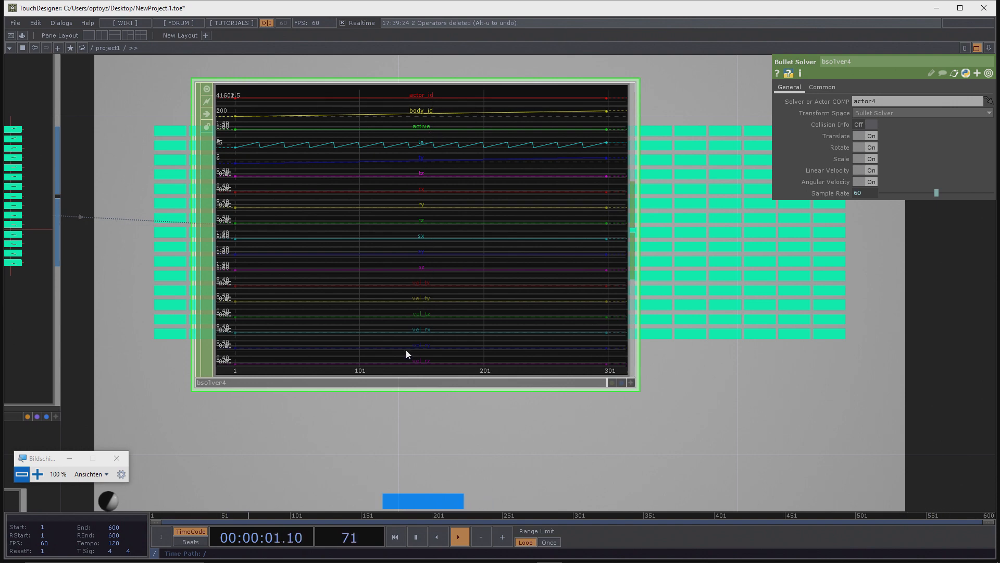
scroll(395, 194, down, 4)
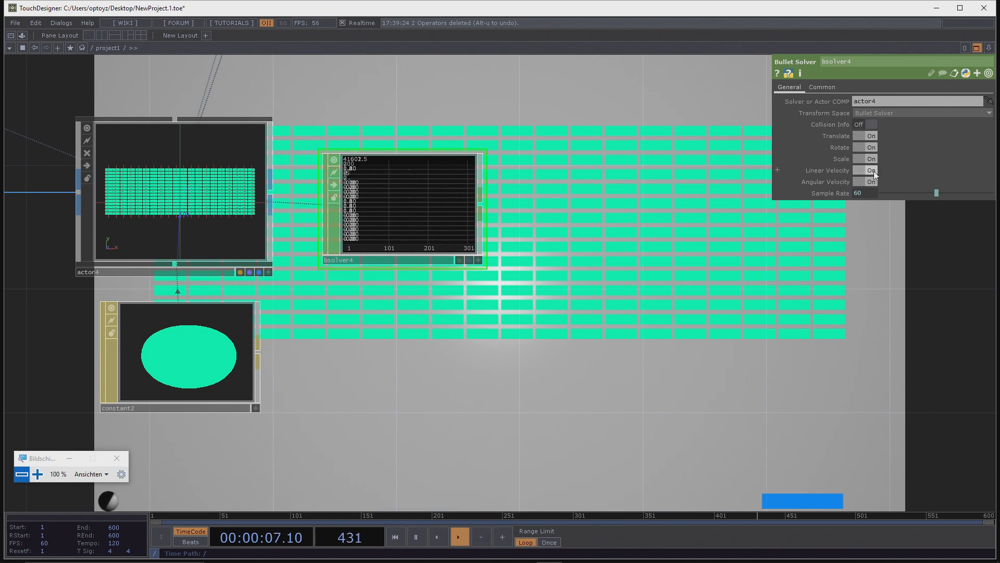
click(868, 126)
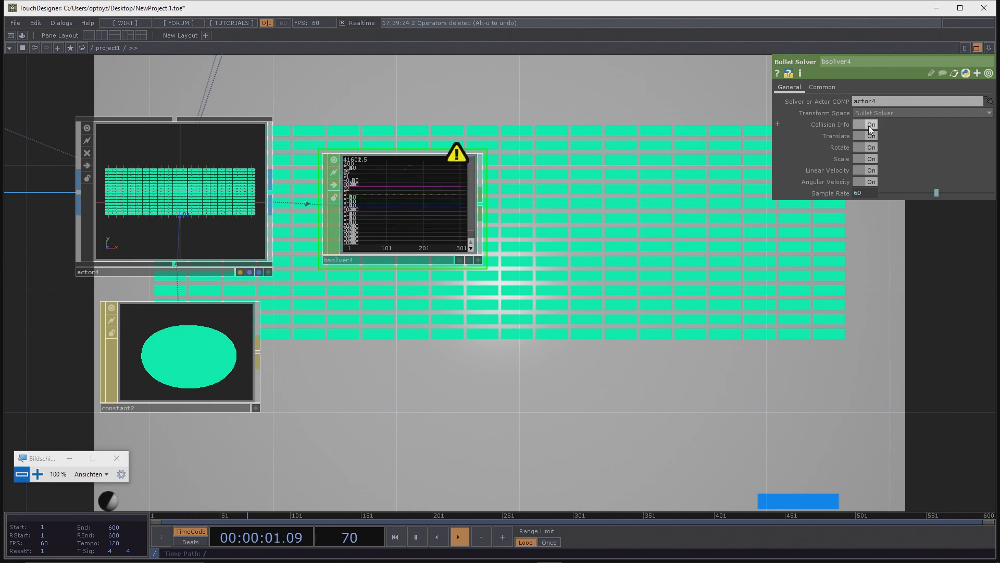
Step: Turn off the Rotate, Scale, Linear Velocity and Angular Velocity channels of the brick wall's Bullet Solver CHOP
scroll(411, 173, up, 5)
scroll(409, 176, up, 3)
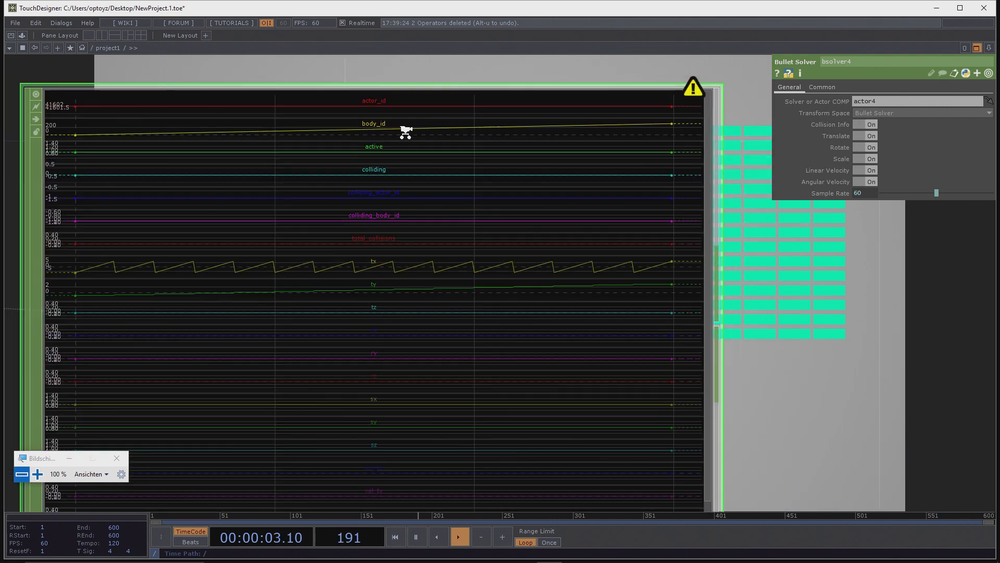
scroll(409, 230, down, 3)
scroll(409, 230, up, 3)
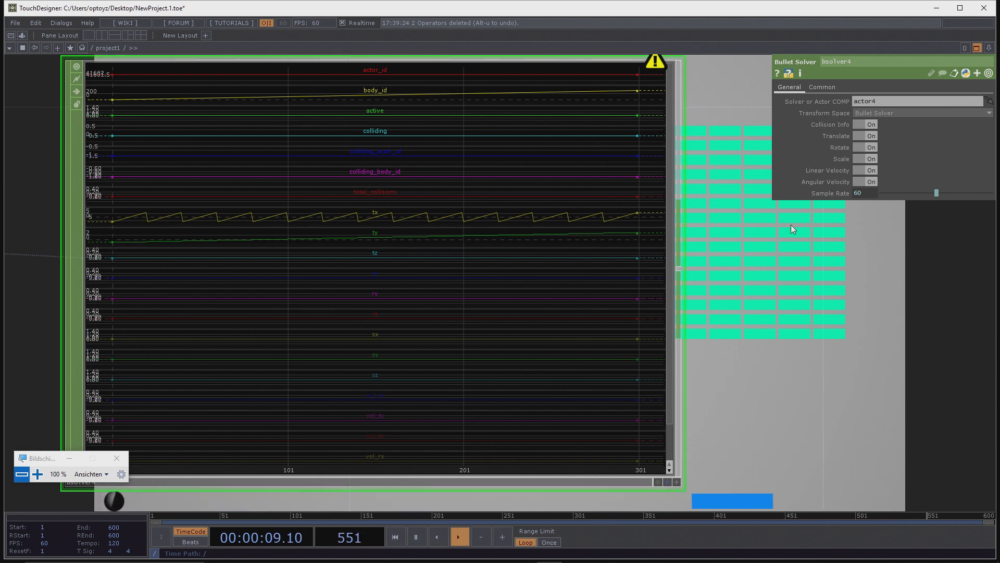
click(871, 148)
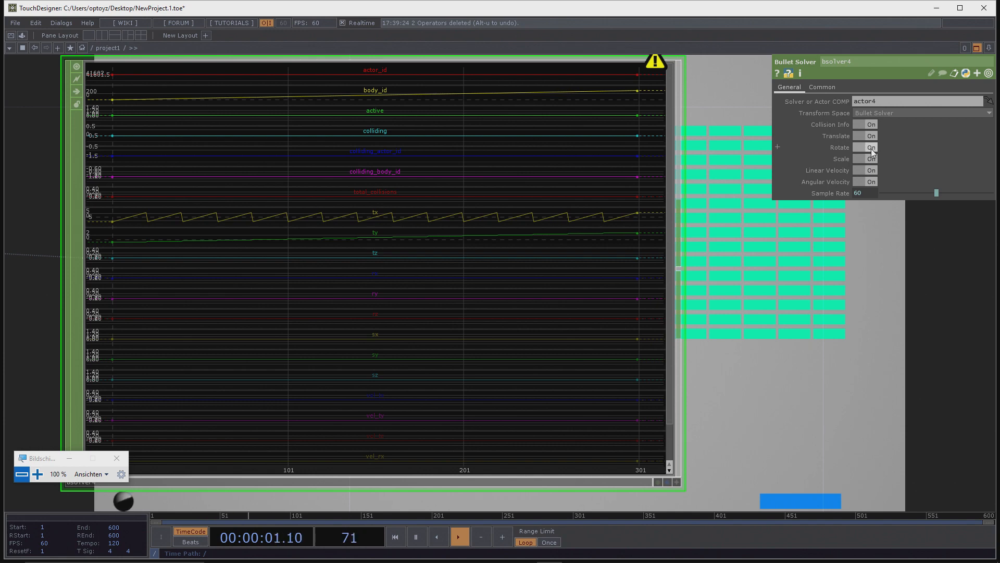
click(871, 159)
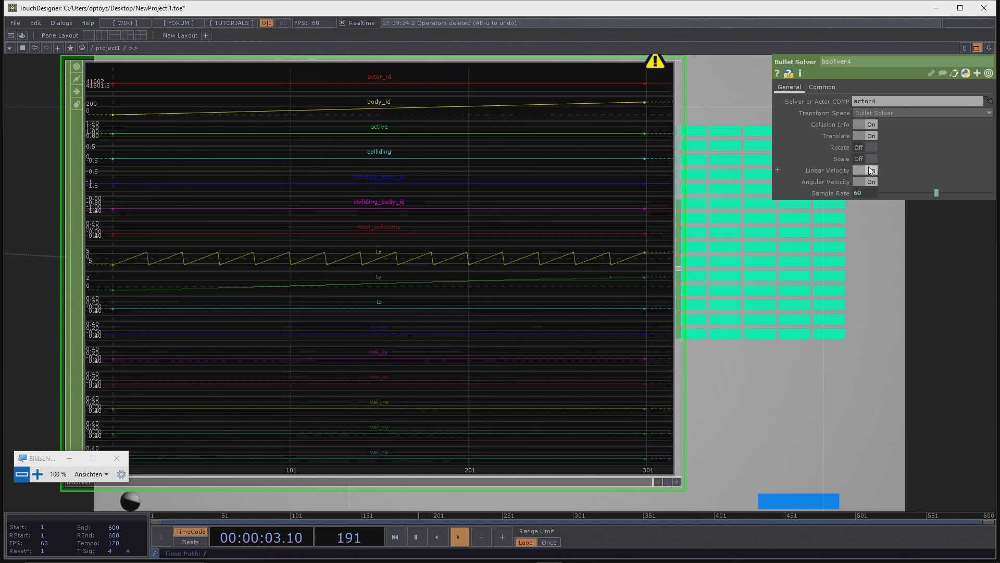
click(871, 170)
click(872, 181)
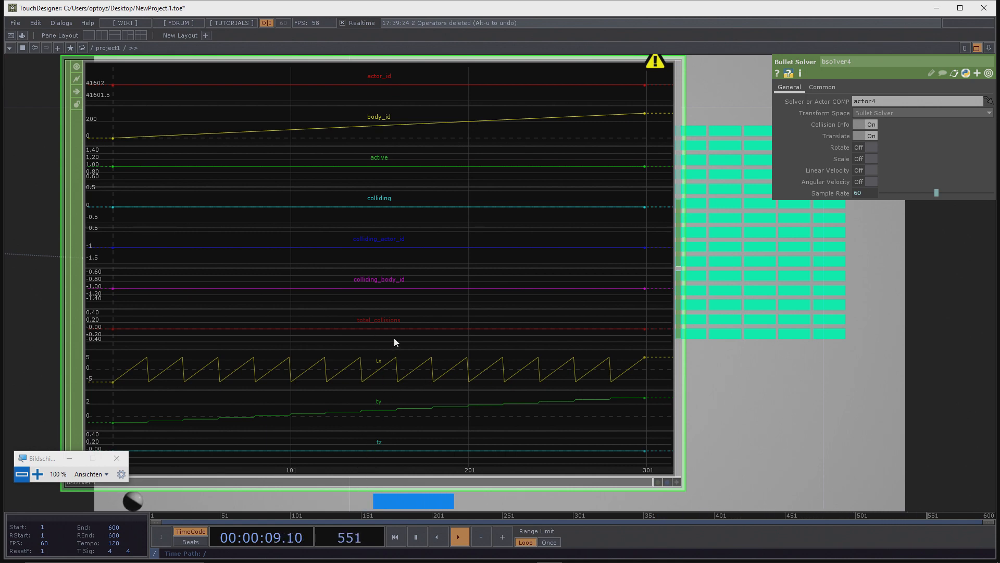
Step: Examine the remaining body, collision and translation channels of the brick wall's Bullet Solver CHOP against the bricks of actor4
scroll(494, 232, down, 5)
scroll(424, 276, up, 3)
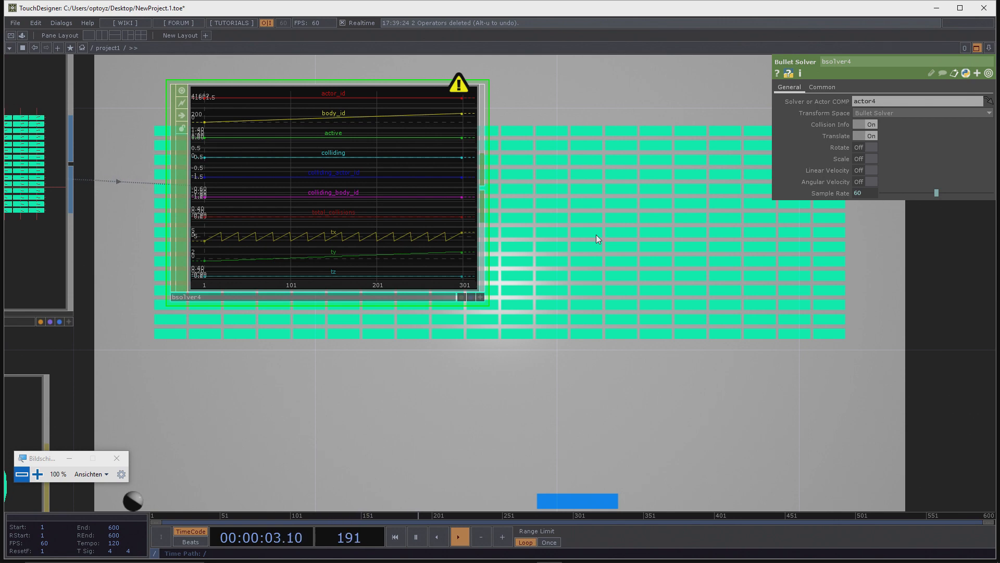
scroll(752, 275, down, 5)
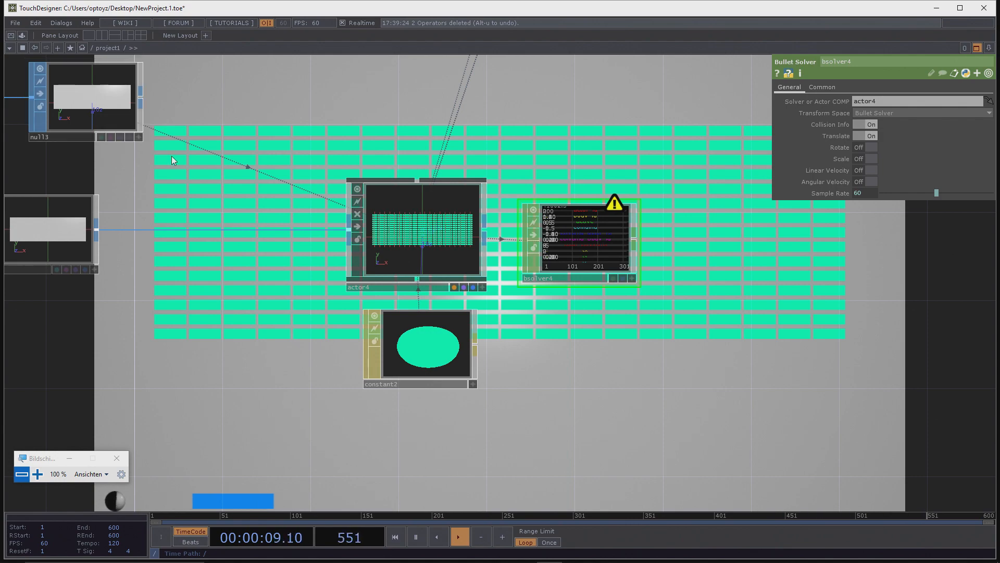
scroll(601, 253, up, 5)
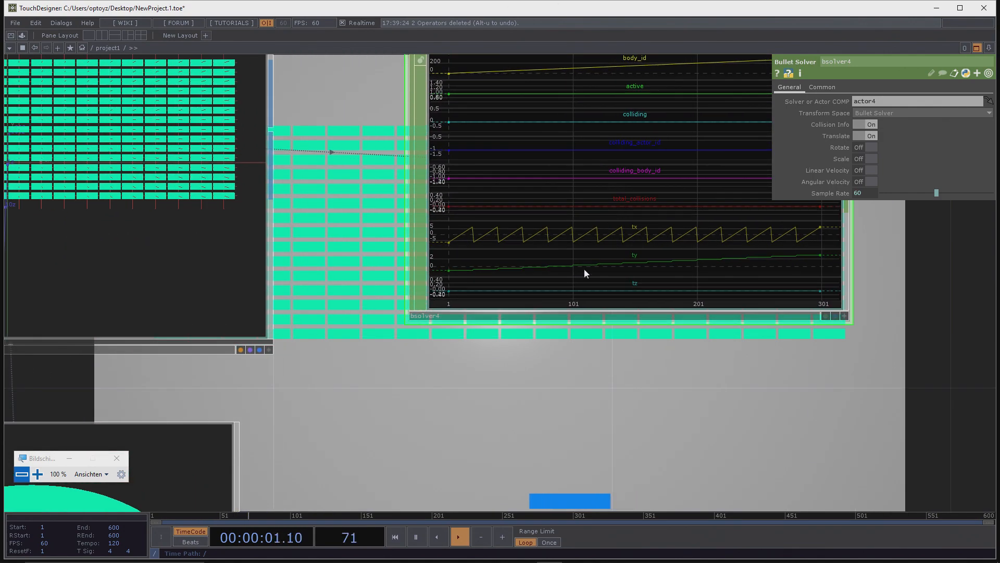
scroll(581, 270, down, 2)
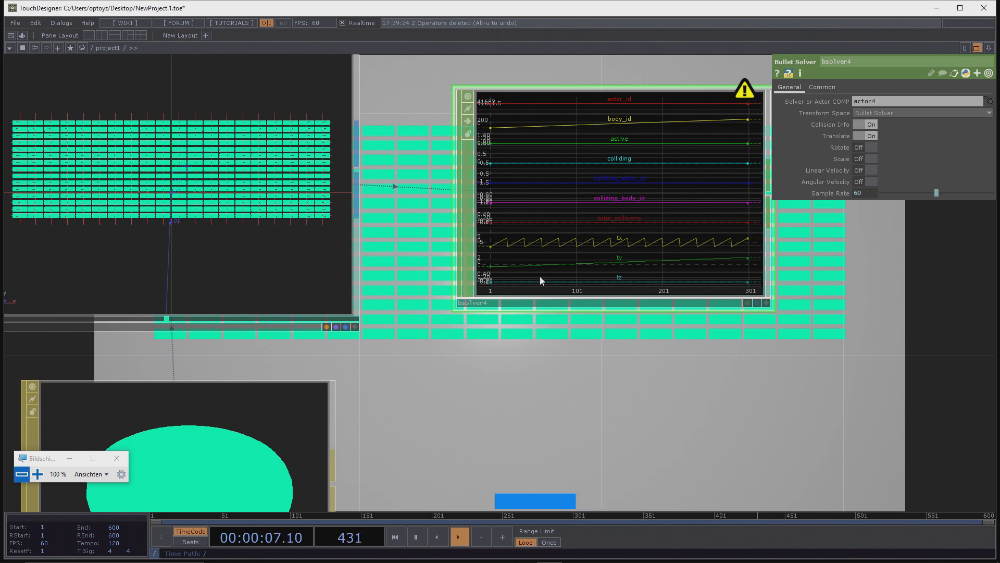
scroll(540, 276, down, 3)
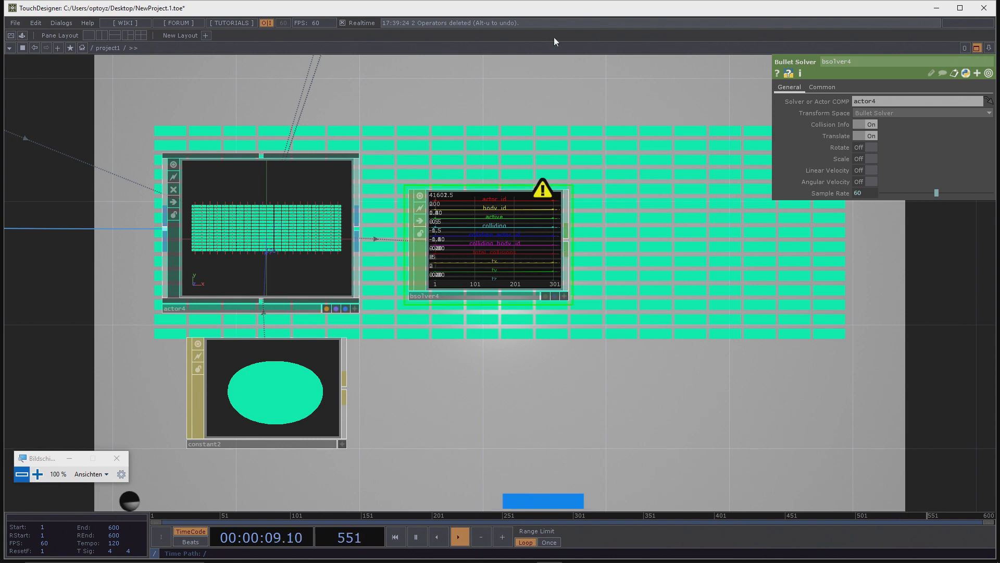
scroll(483, 272, up, 5)
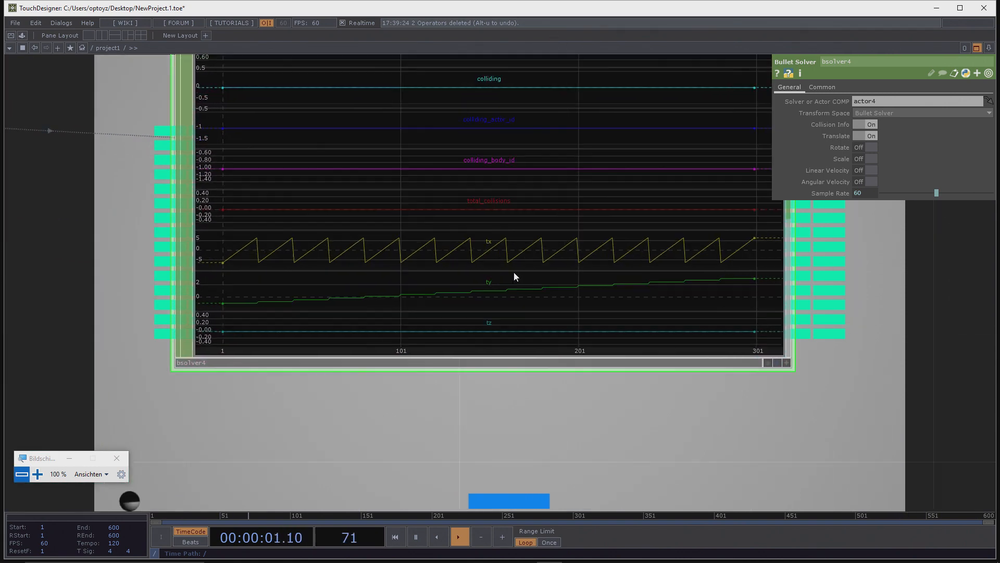
scroll(513, 271, down, 2)
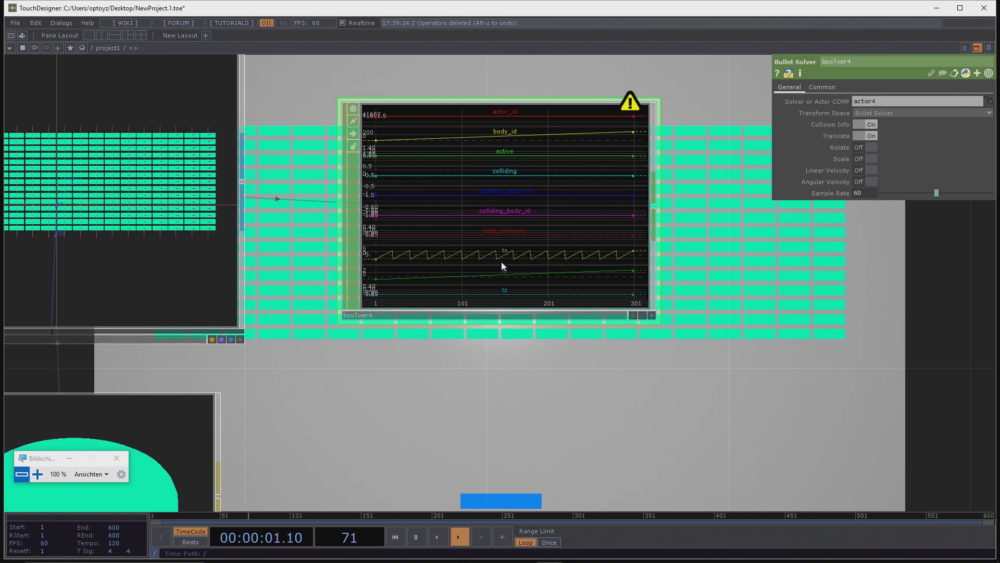
scroll(561, 241, down, 2)
scroll(652, 270, down, 3)
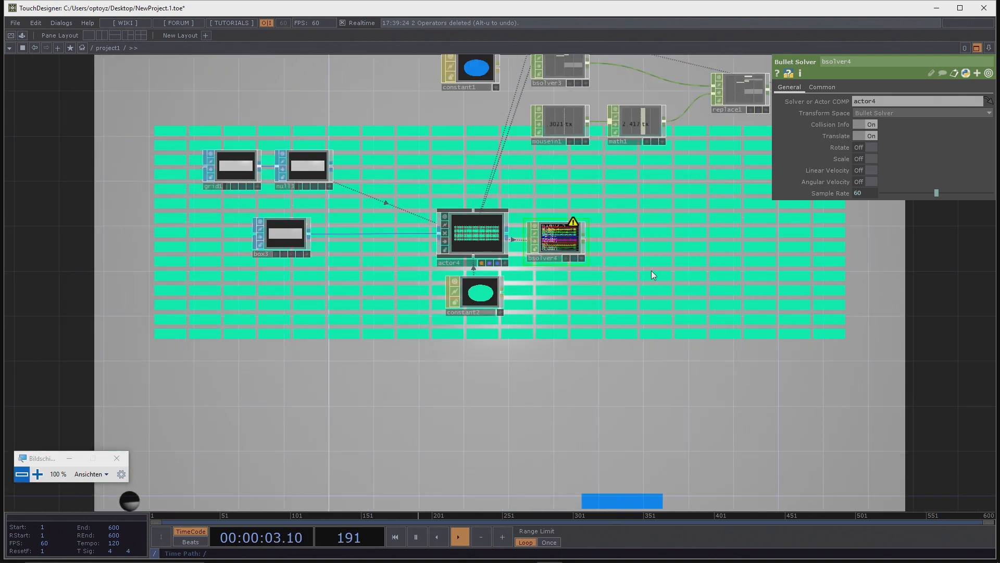
scroll(551, 315, up, 3)
scroll(387, 305, up, 2)
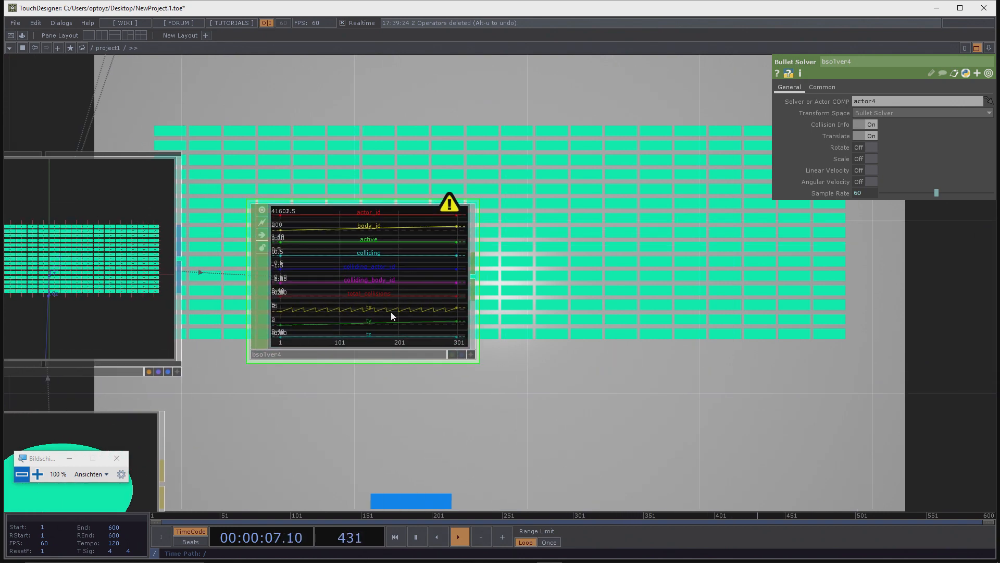
scroll(392, 271, up, 3)
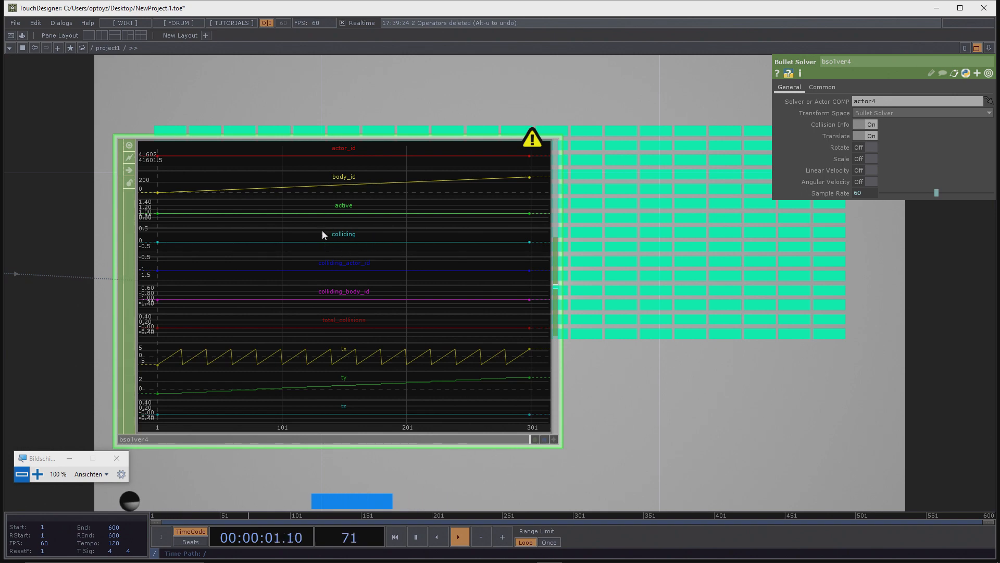
scroll(349, 252, down, 5)
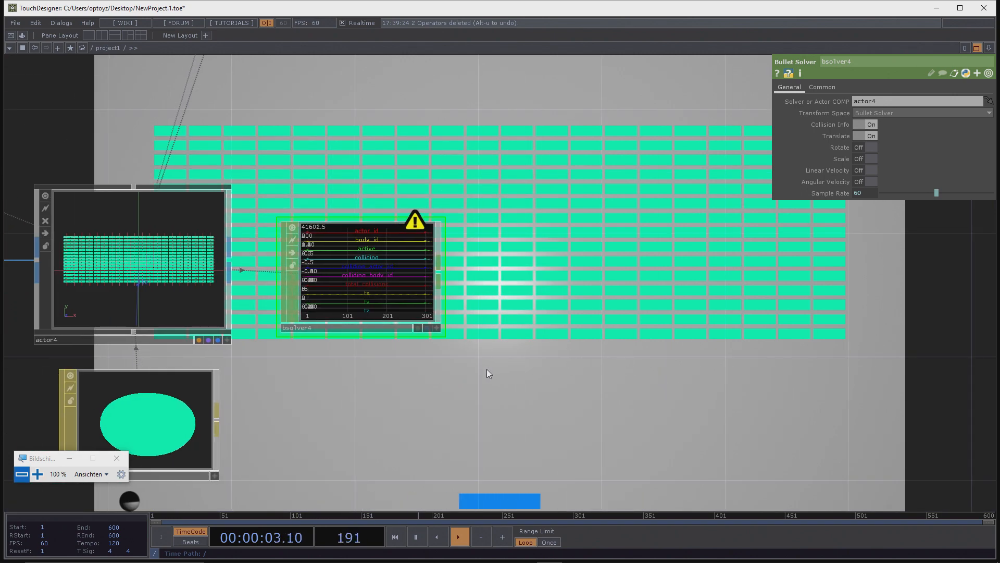
scroll(405, 390, down, 2)
scroll(396, 328, up, 3)
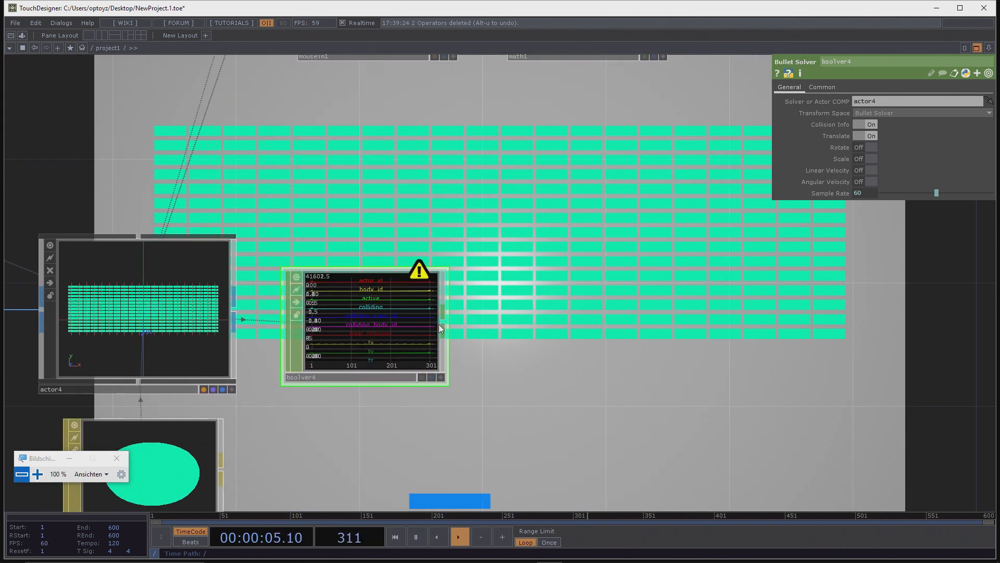
Step: Add a Select CHOP after bsolver4 and set its channel names to colliding
right_click(444, 323)
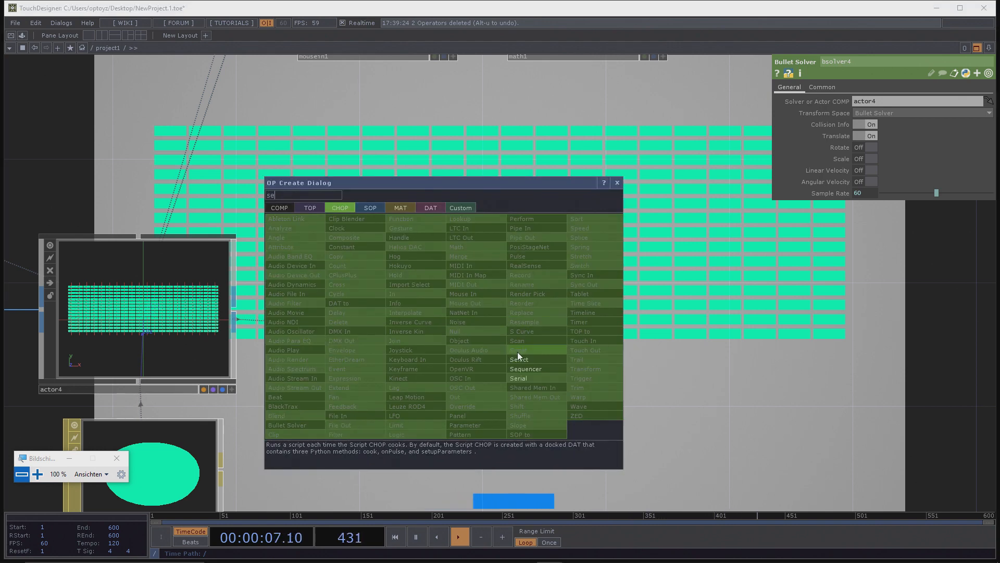
click(521, 364)
click(552, 415)
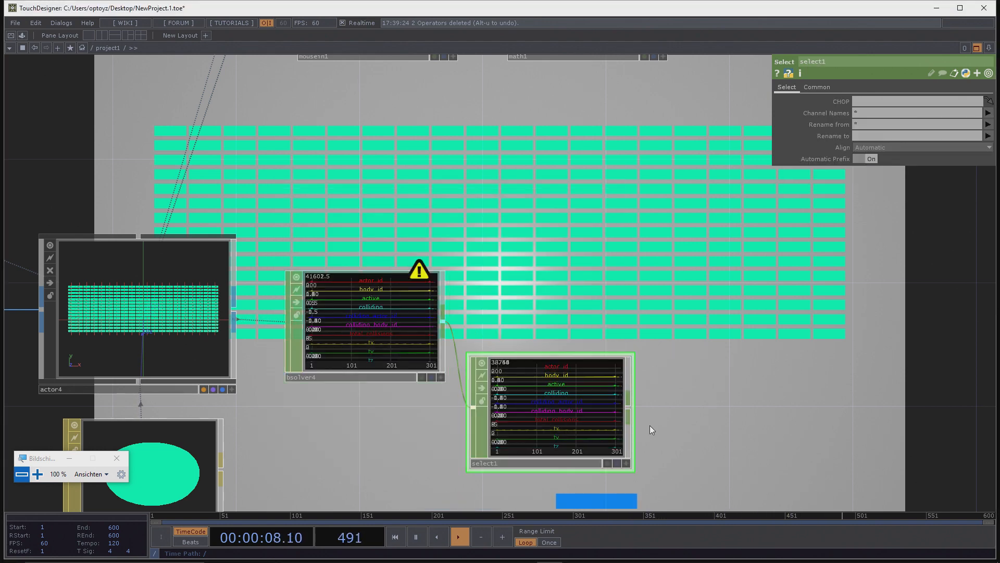
click(988, 113)
click(972, 158)
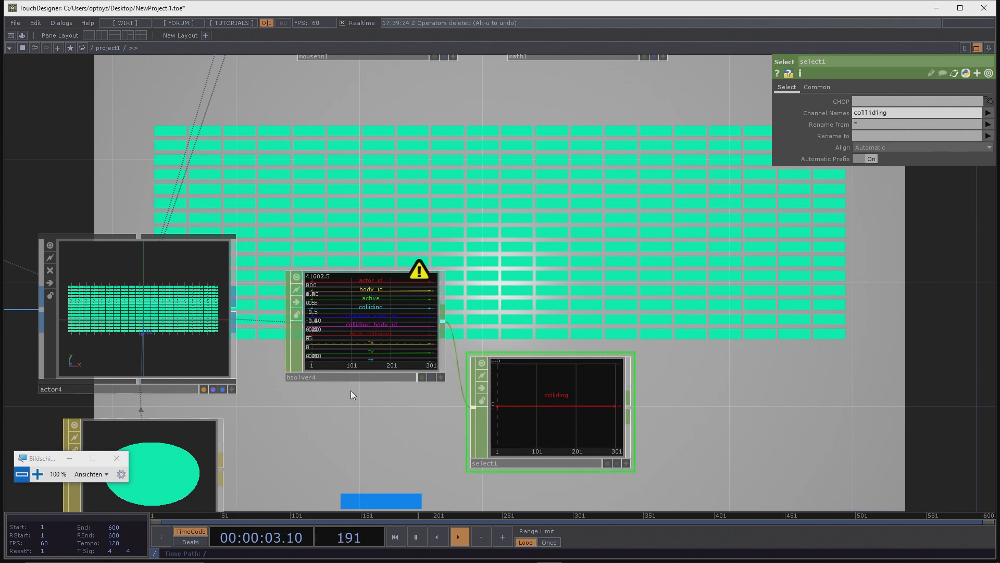
Step: Display the graph of the select1 CHOP in the network background
scroll(349, 388, down, 3)
drag(609, 448, 541, 453)
click(465, 444)
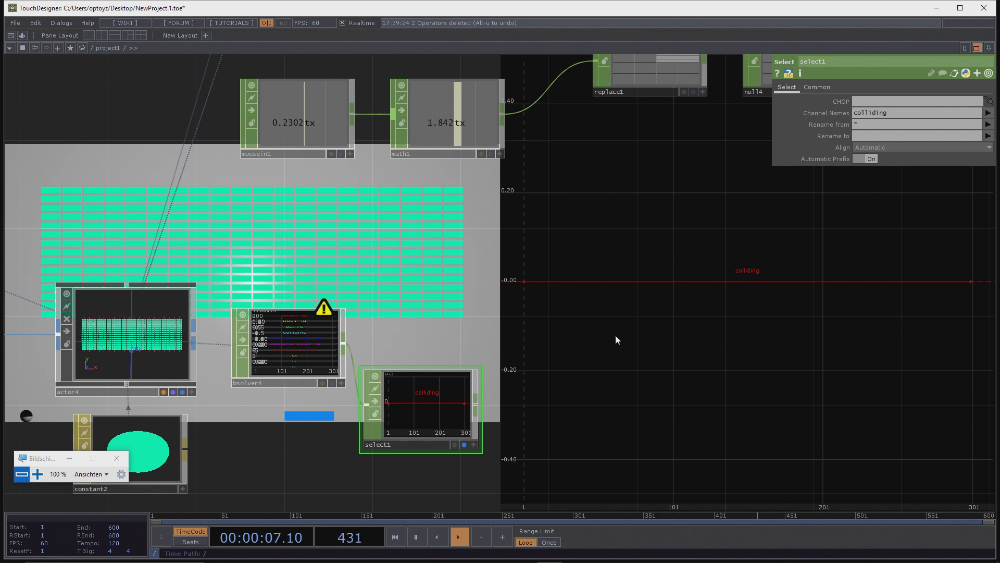
click(301, 355)
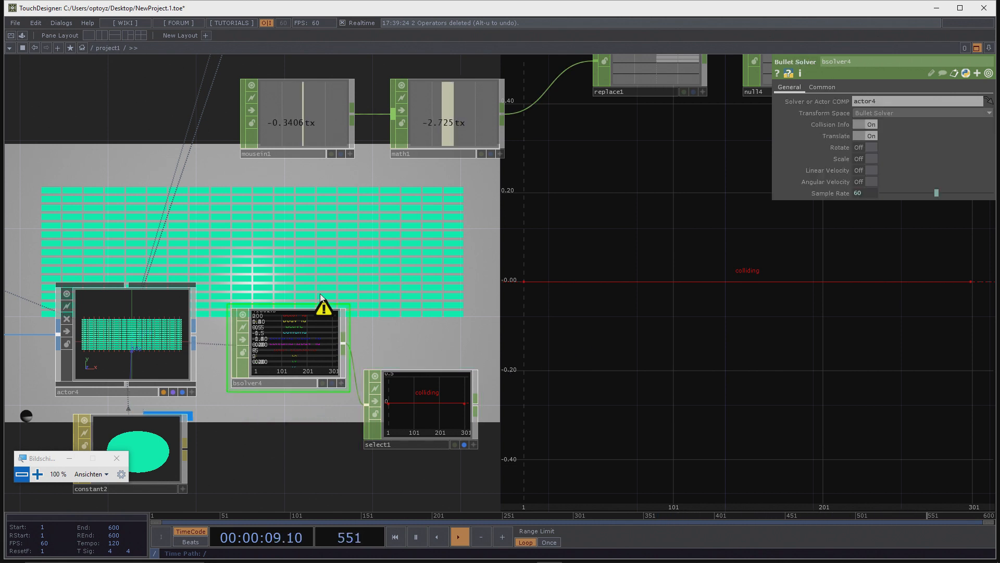
click(433, 412)
Step: Initialize the simulation and all collision shapes in bsolver1 and start the simulation
scroll(354, 448, down, 4)
scroll(496, 379, down, 8)
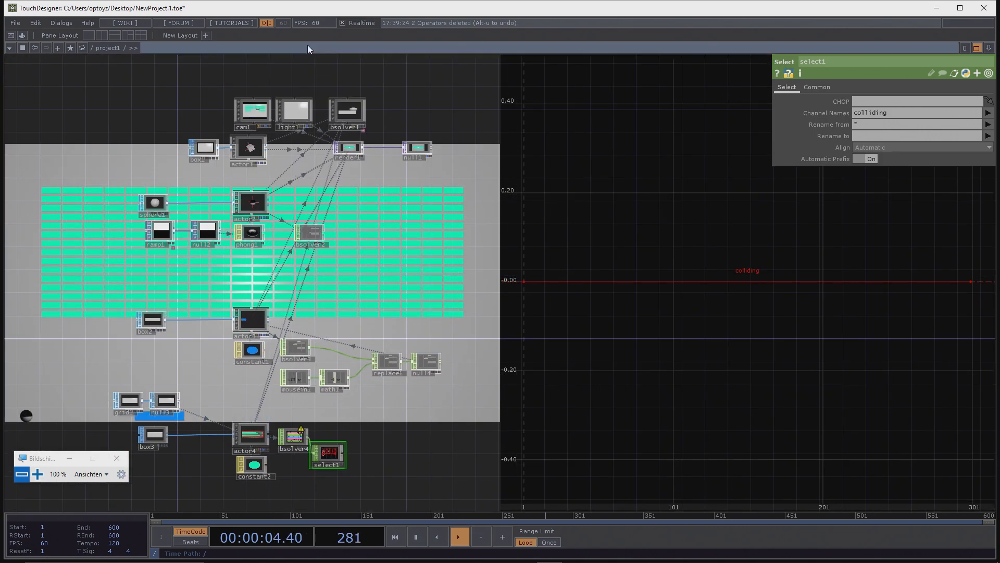
click(355, 112)
click(881, 171)
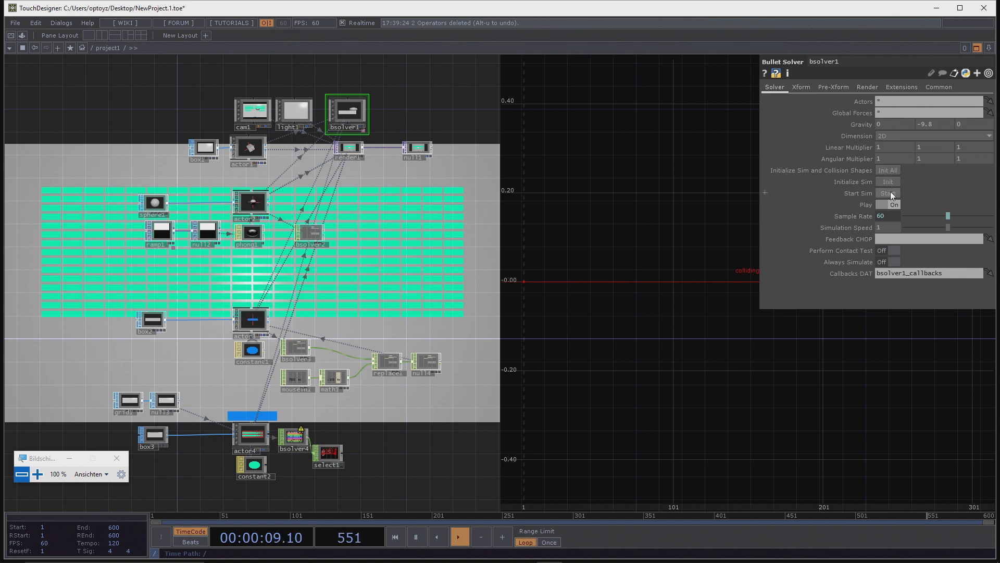
click(889, 193)
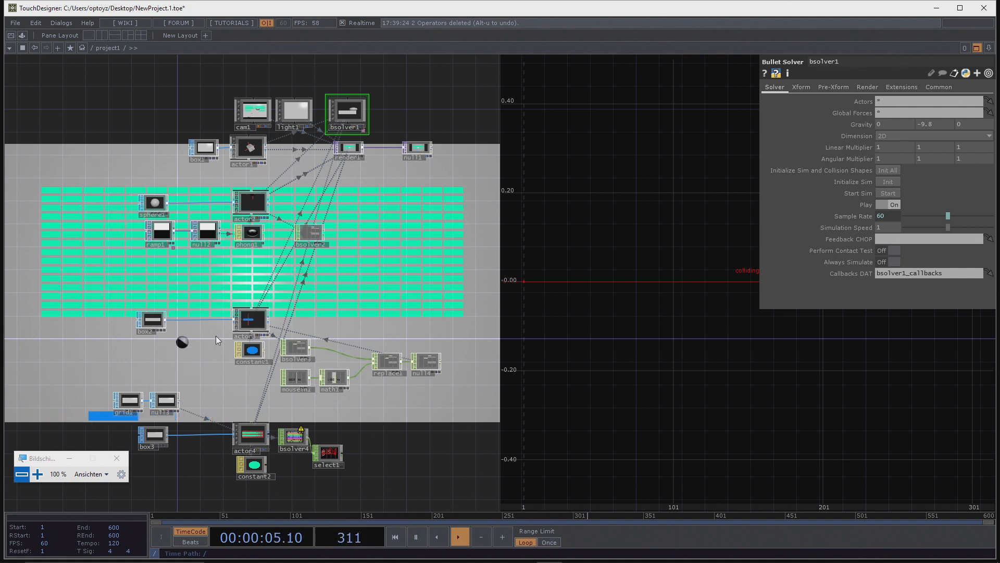
Step: Set the linear velocity of the sphere's actor2 to 0.8 in X and 1.5 in Y
click(157, 325)
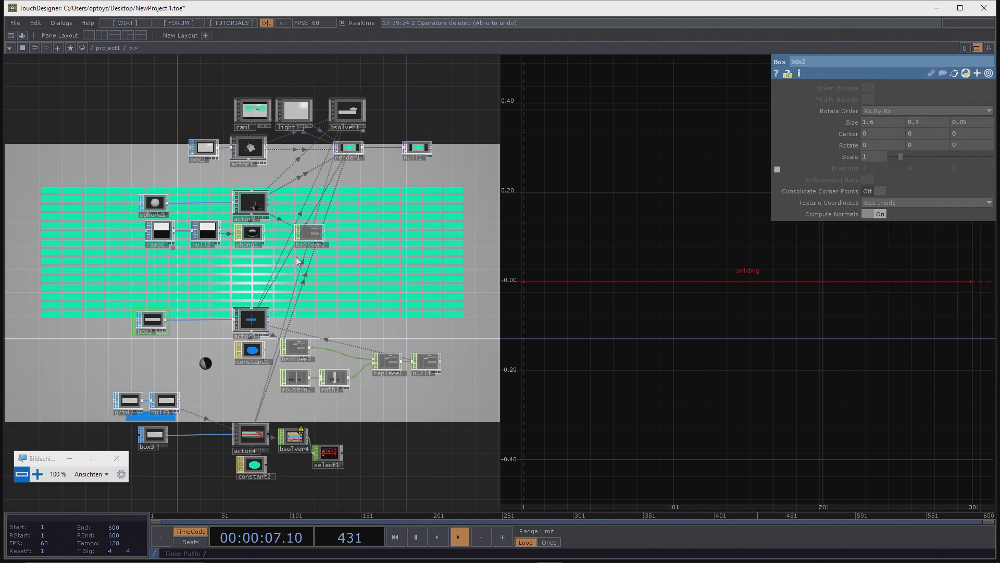
click(248, 202)
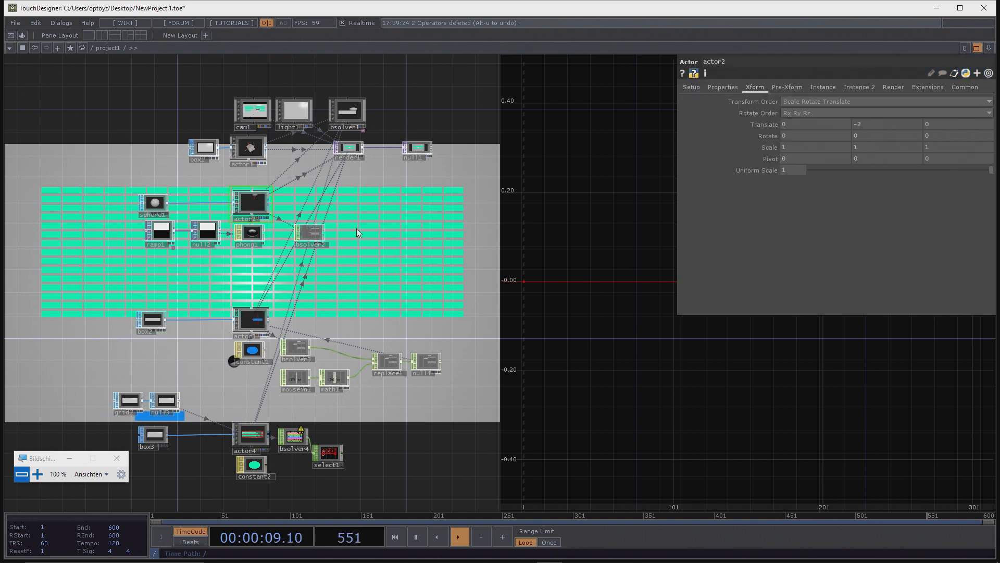
click(723, 88)
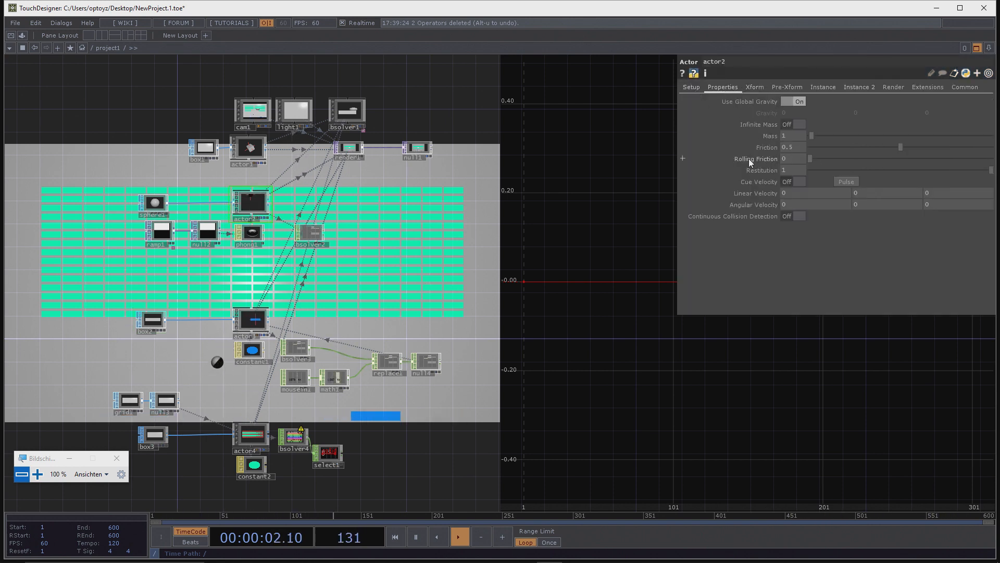
click(693, 87)
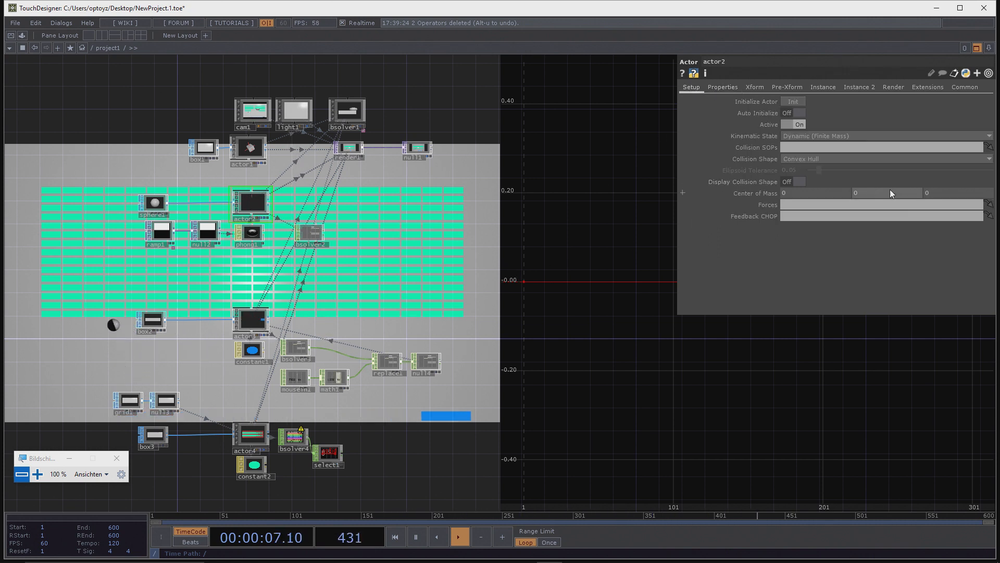
click(713, 87)
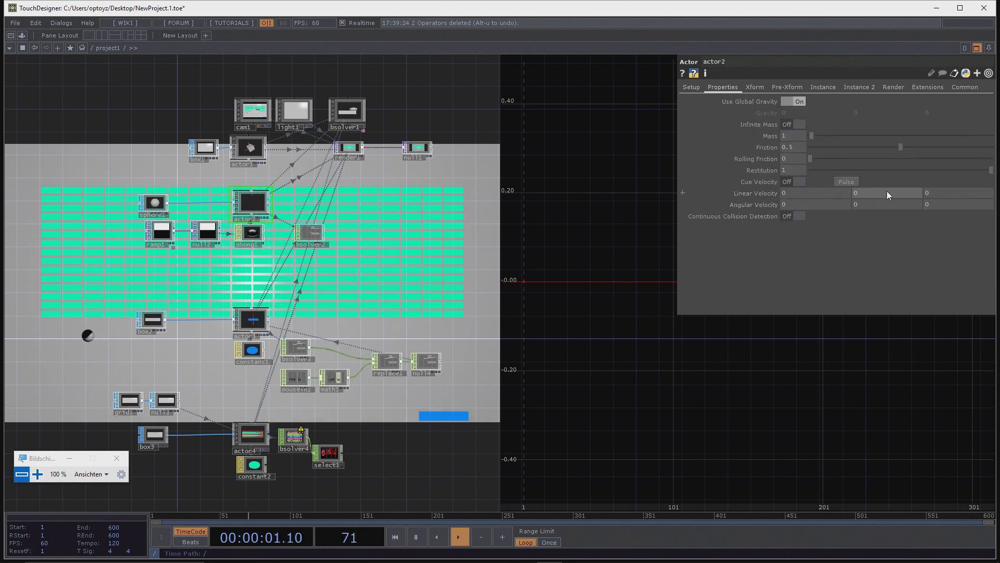
mouse_move(887, 190)
middle_down()
mouse_move(896, 183)
mouse_move(889, 193)
mouse_move(829, 192)
mouse_move(834, 181)
mouse_move(842, 181)
mouse_move(828, 194)
mouse_move(867, 194)
mouse_move(868, 174)
middle_up()
Step: Start the simulation again from the bsolver1 solver to test the sphere's launch velocity
scroll(831, 194, down, 2)
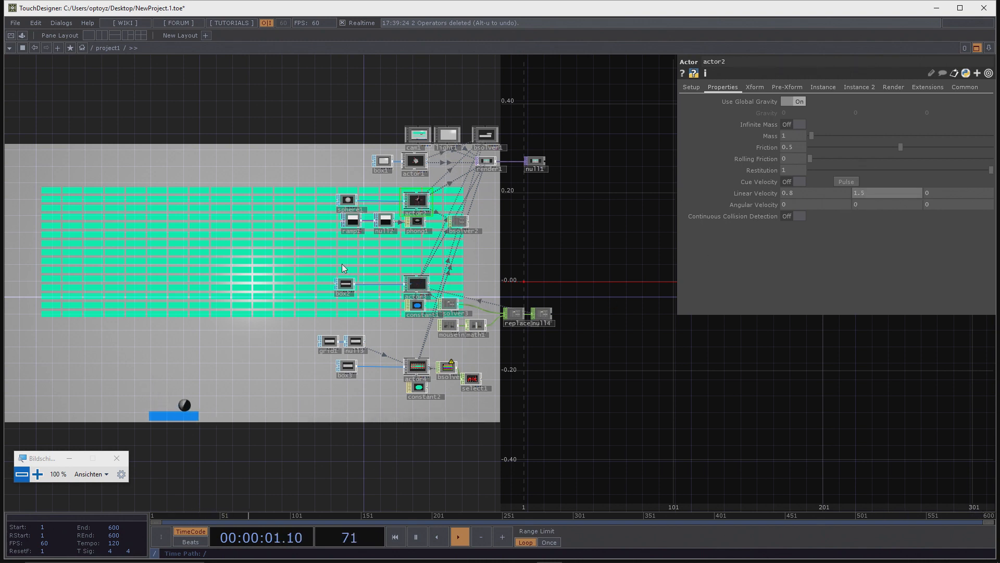
click(492, 133)
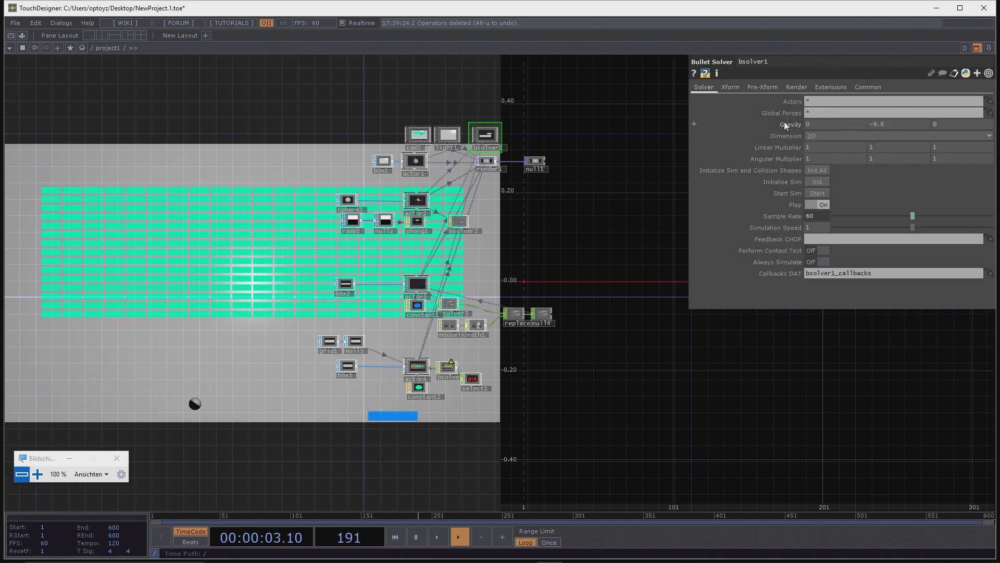
click(816, 194)
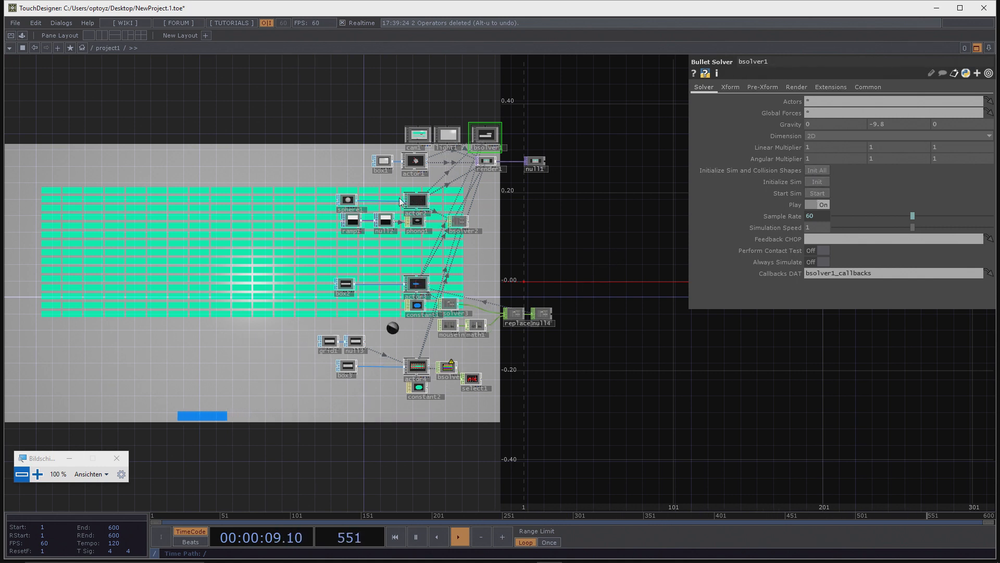
Step: Set the Y linear velocity of actor2 to 2 and reinitialize the simulation in bsolver1
click(418, 208)
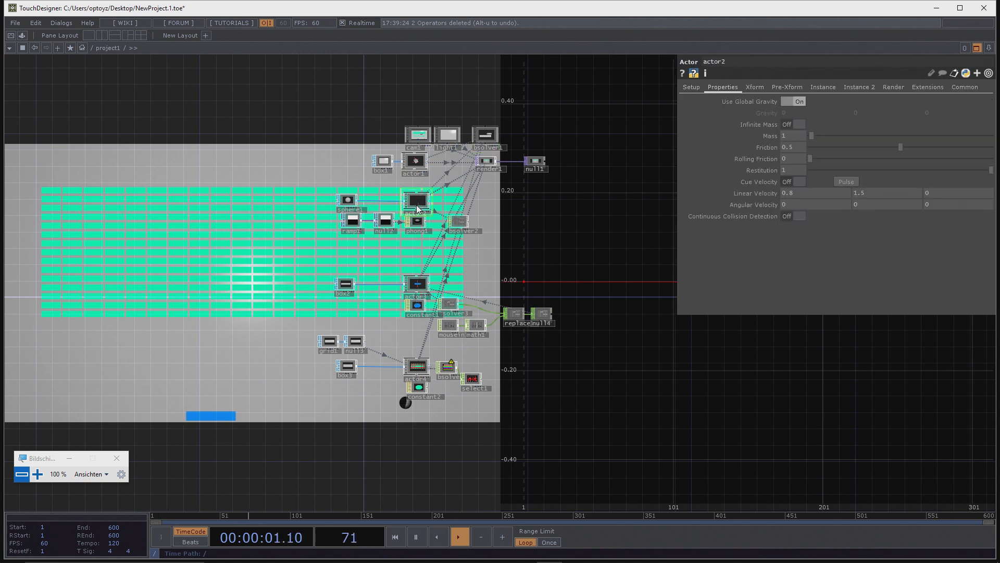
middle_drag(868, 193, 869, 195)
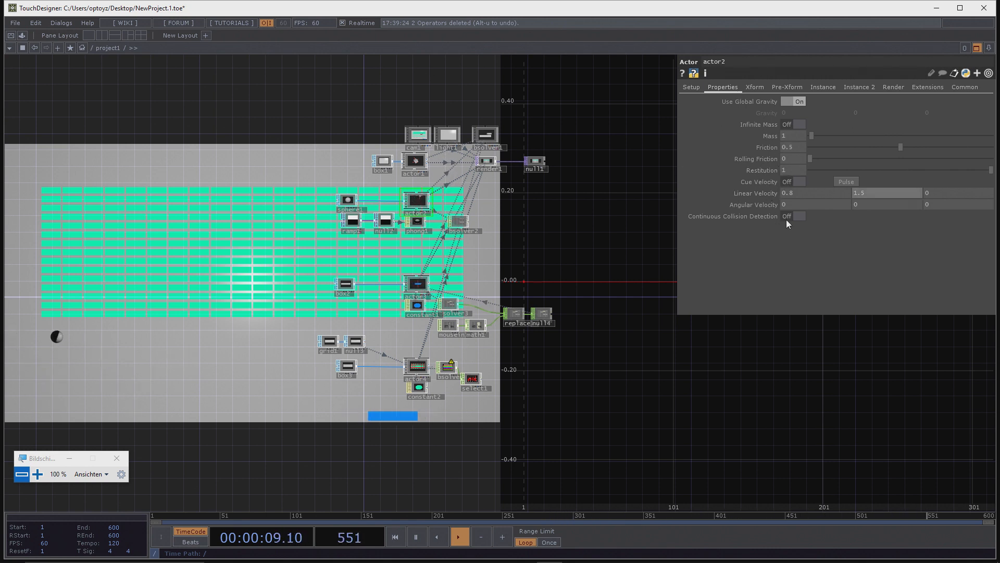
mouse_move(871, 192)
middle_down()
mouse_move(885, 192)
mouse_move(876, 174)
middle_up()
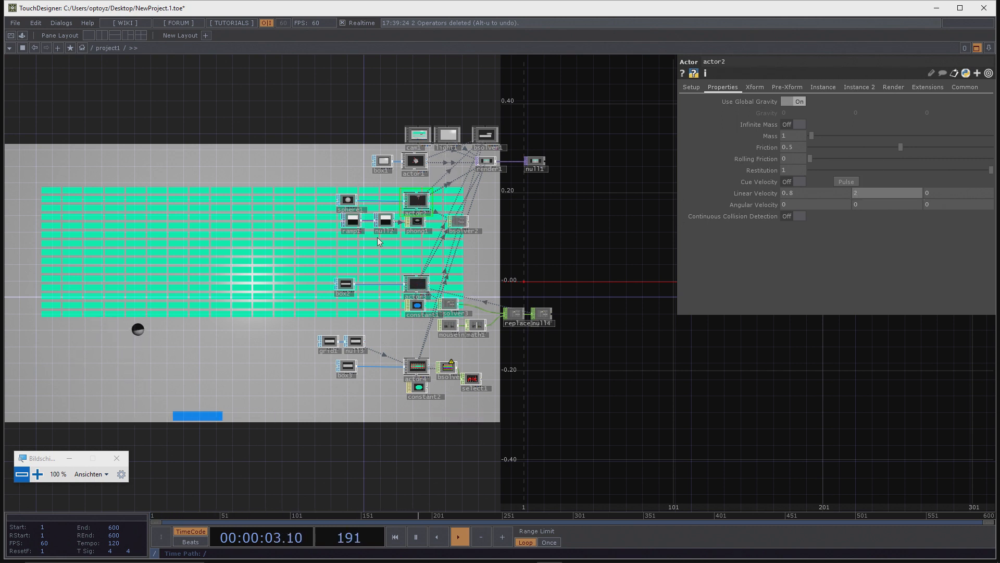
click(482, 133)
click(817, 170)
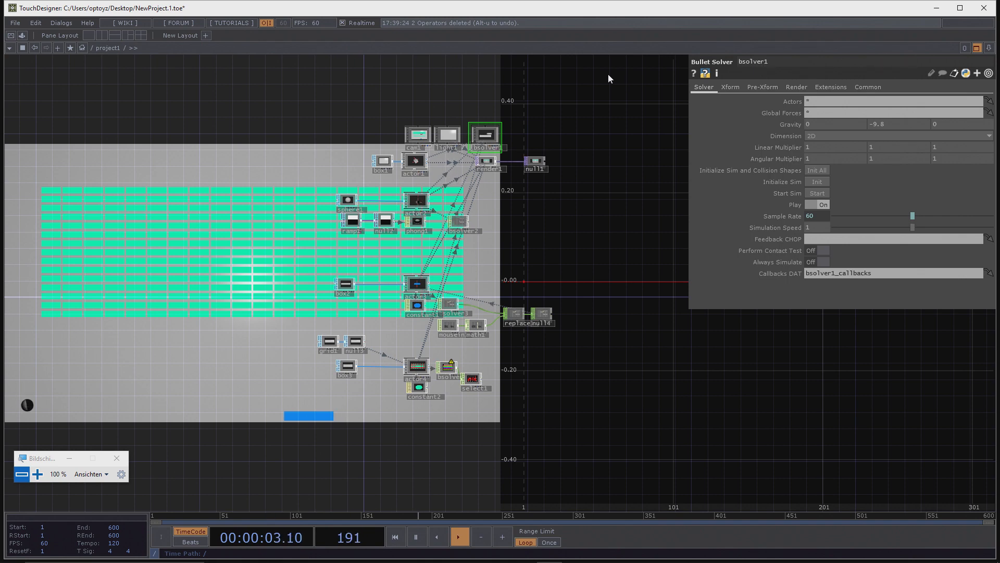
Step: Set the Y linear velocity of actor2 to 6
scroll(445, 205, up, 5)
click(342, 206)
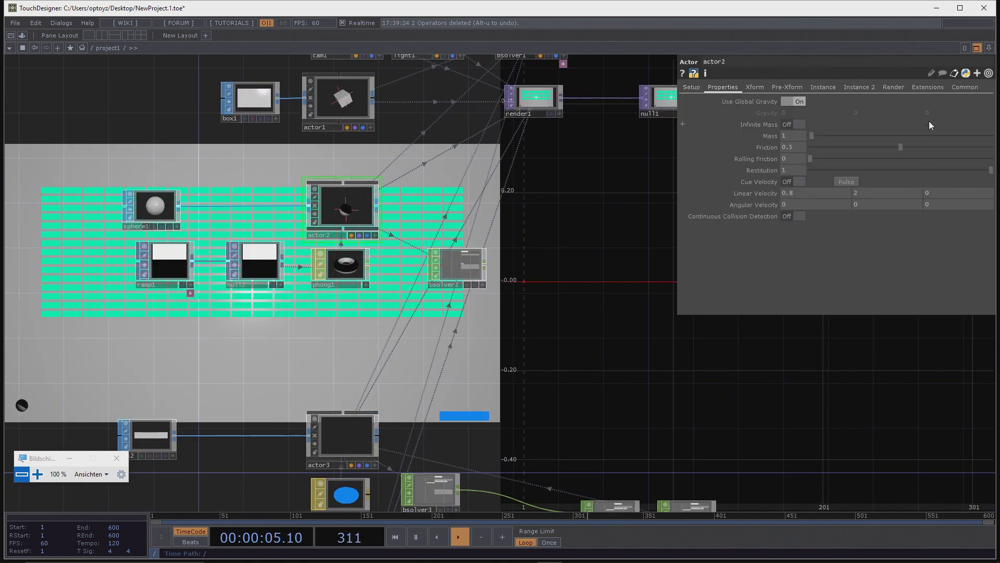
mouse_move(870, 193)
middle_down()
mouse_move(874, 171)
mouse_move(870, 193)
middle_up()
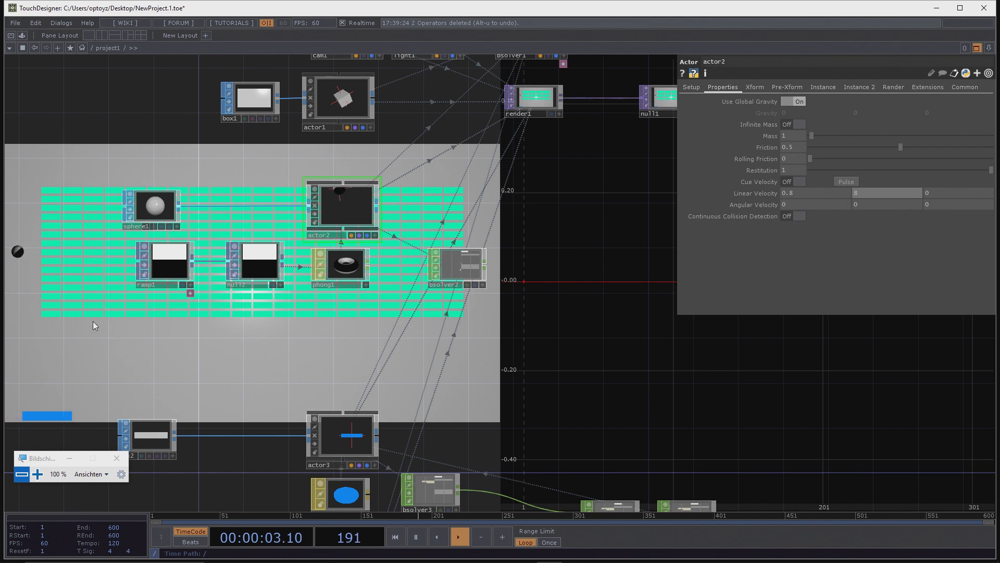
Step: Watch the running simulation with the parameters hidden, and bring up the parameters of bsolver1
scroll(270, 363, down, 4)
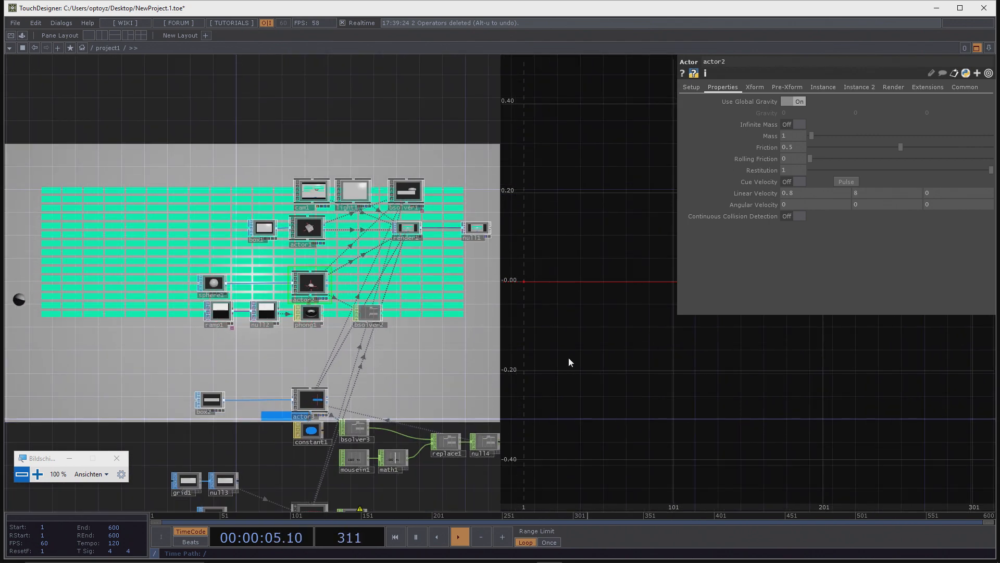
key(p)
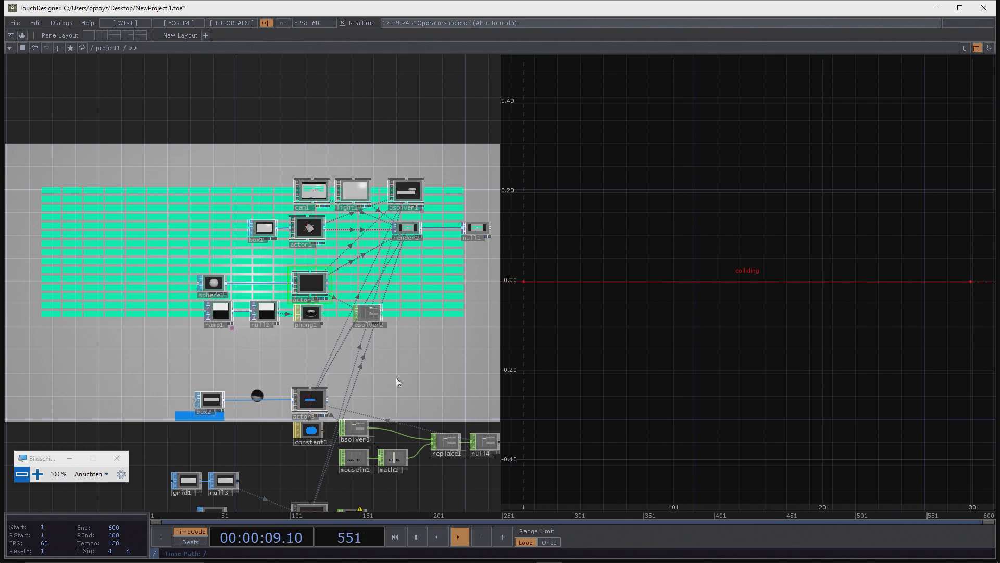
scroll(408, 196, up, 4)
click(399, 182)
key(p)
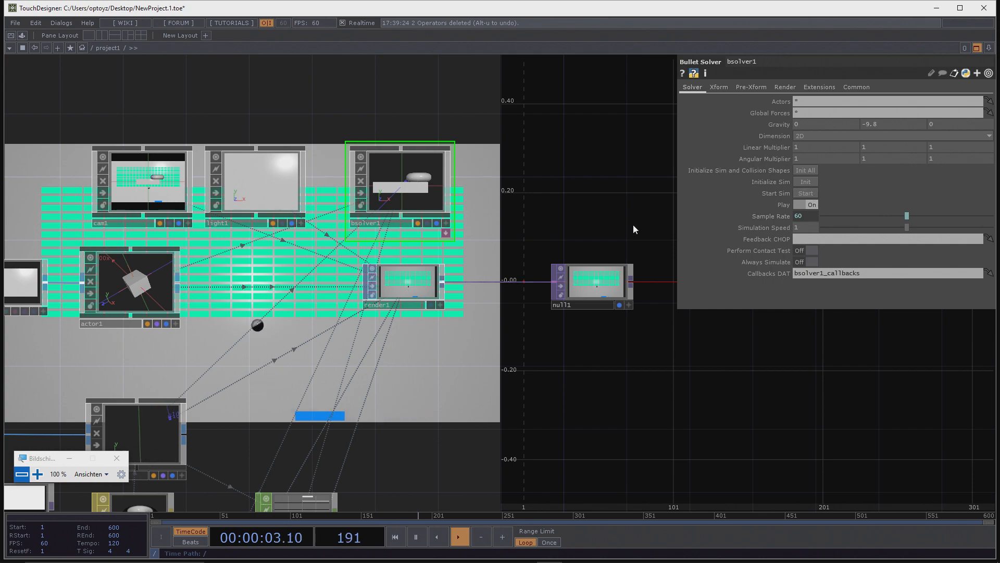
Step: Open the info of the bsolver4 CHOP and read its warning about collision information
scroll(410, 258, down, 4)
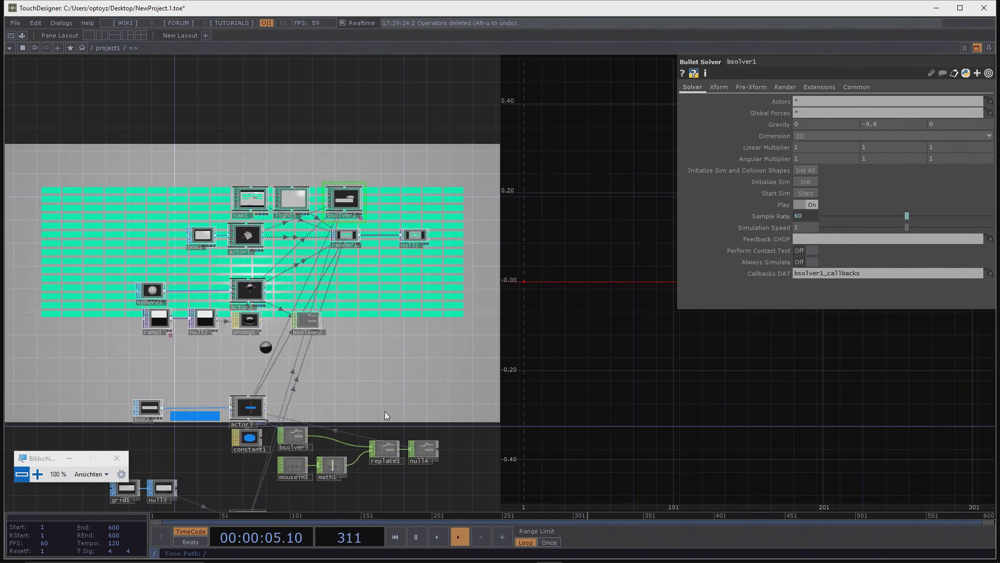
drag(439, 395, 417, 279)
scroll(270, 423, up, 3)
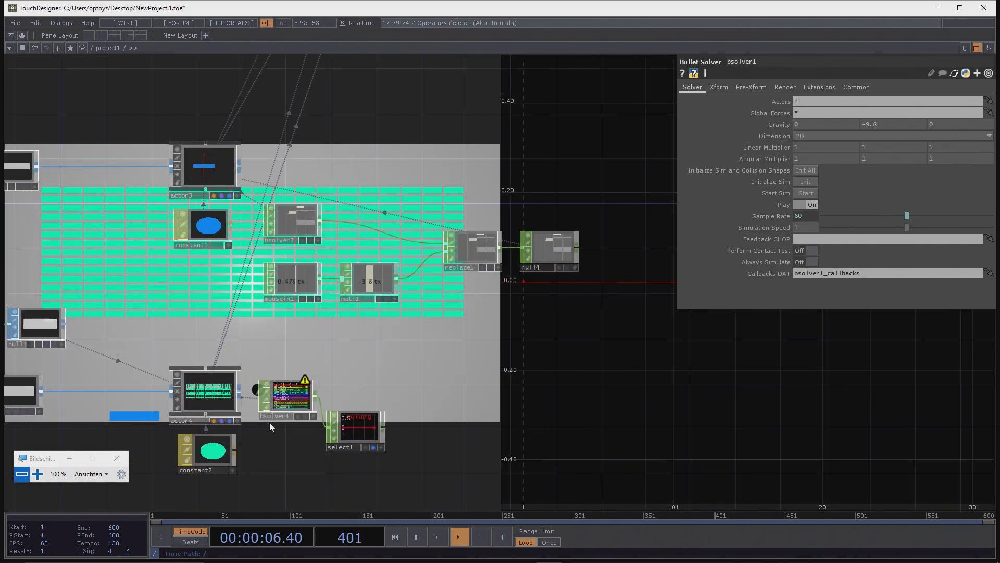
click(289, 398)
middle_click(292, 399)
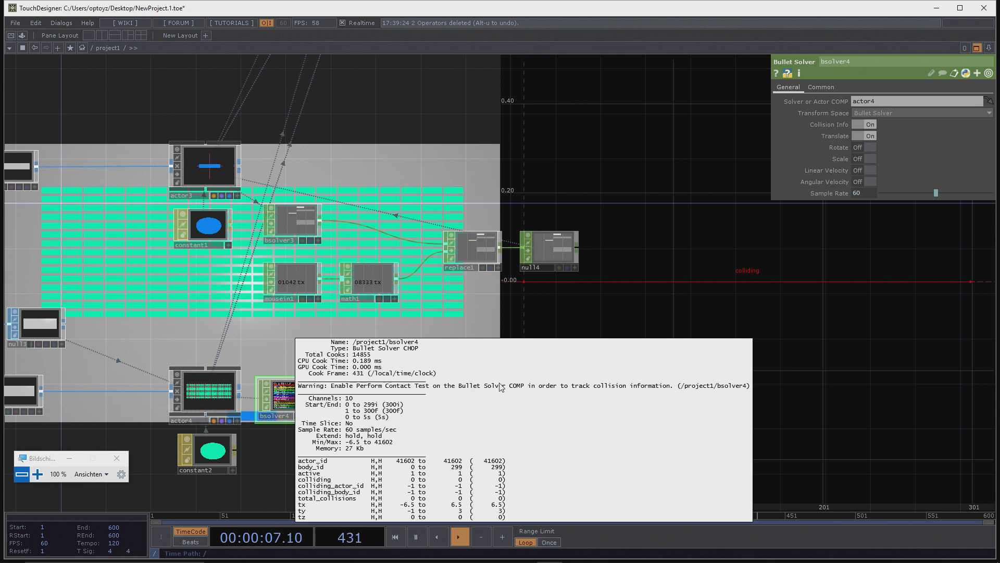
click(444, 306)
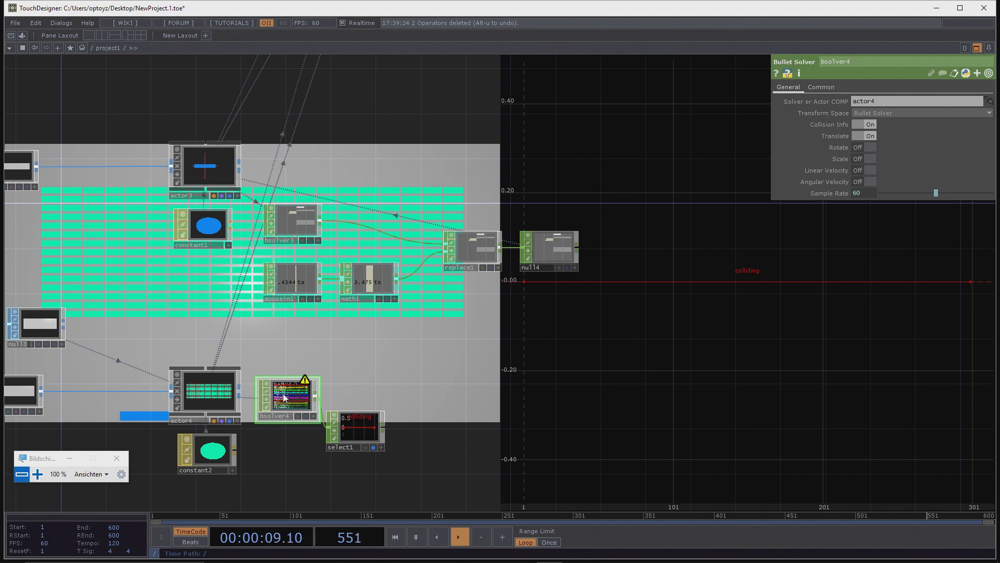
middle_click(284, 398)
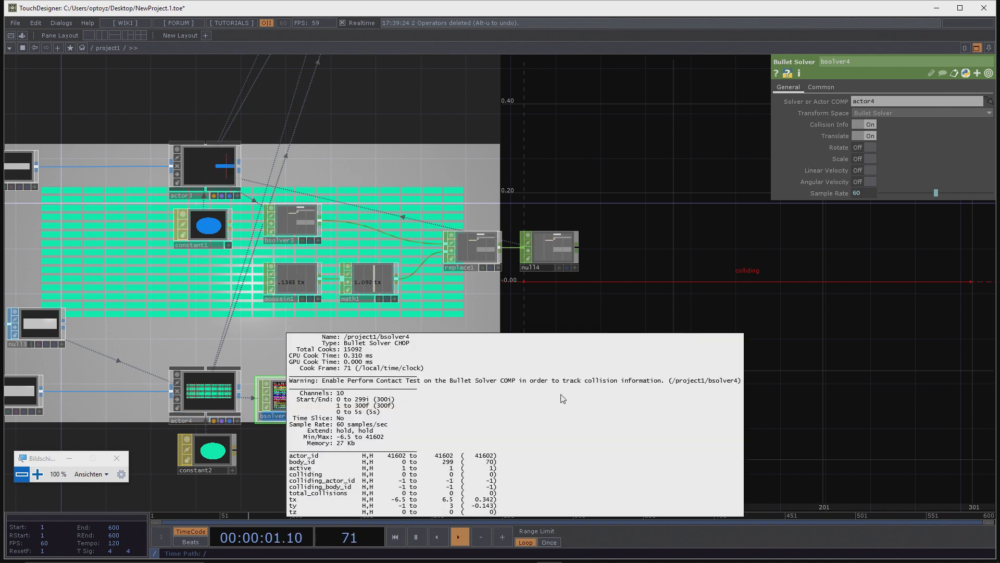
Step: Turn on Perform Contact Test for the bsolver1 solver
drag(644, 239, 598, 434)
drag(592, 214, 586, 437)
click(357, 192)
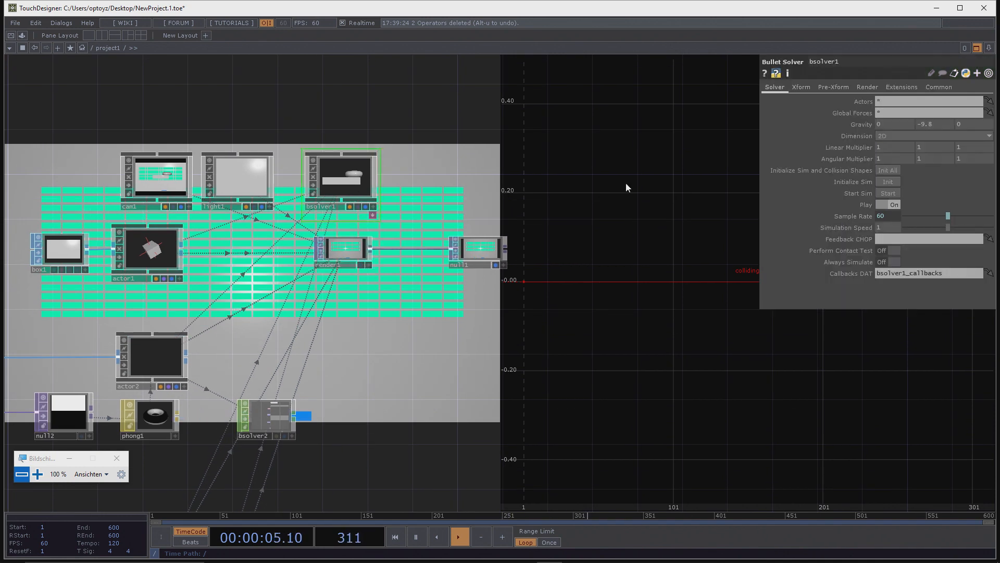
click(890, 250)
Step: Reinitialize the simulation and collision shapes in bsolver1 and start it with contact testing on
drag(504, 391, 432, 302)
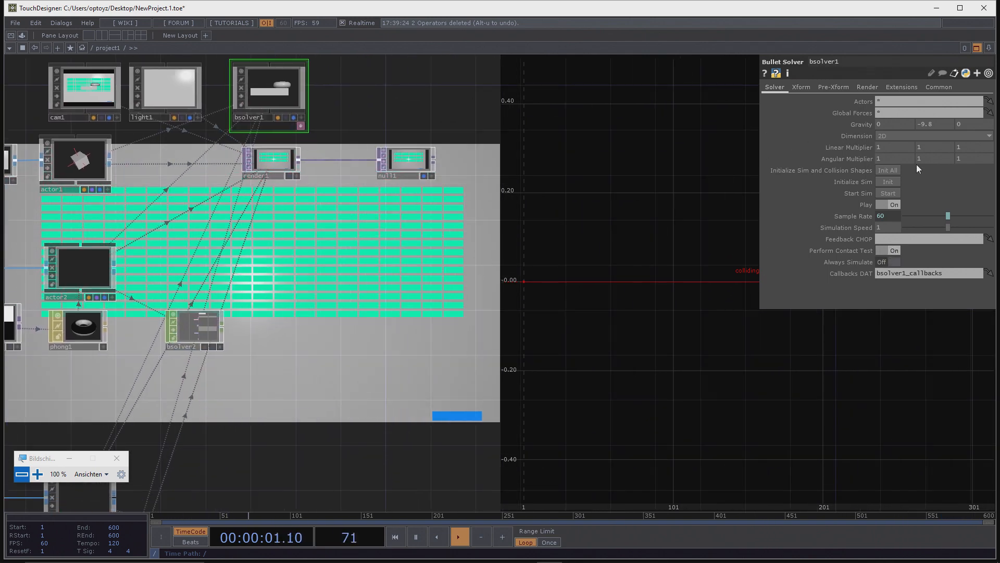
click(895, 171)
click(887, 193)
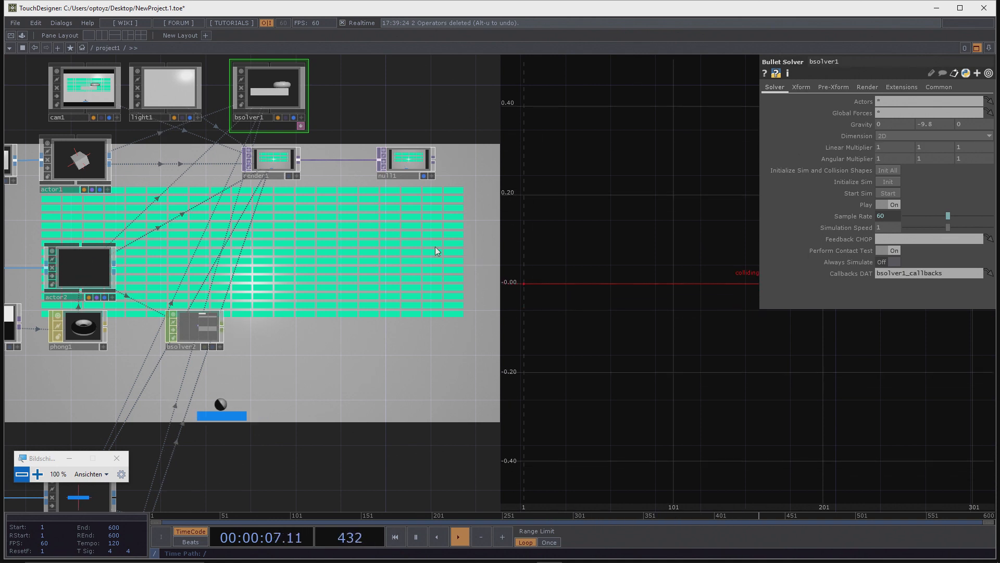
Step: Hide the parameters to watch the colliding channel and the whole network while the simulation runs
key(p)
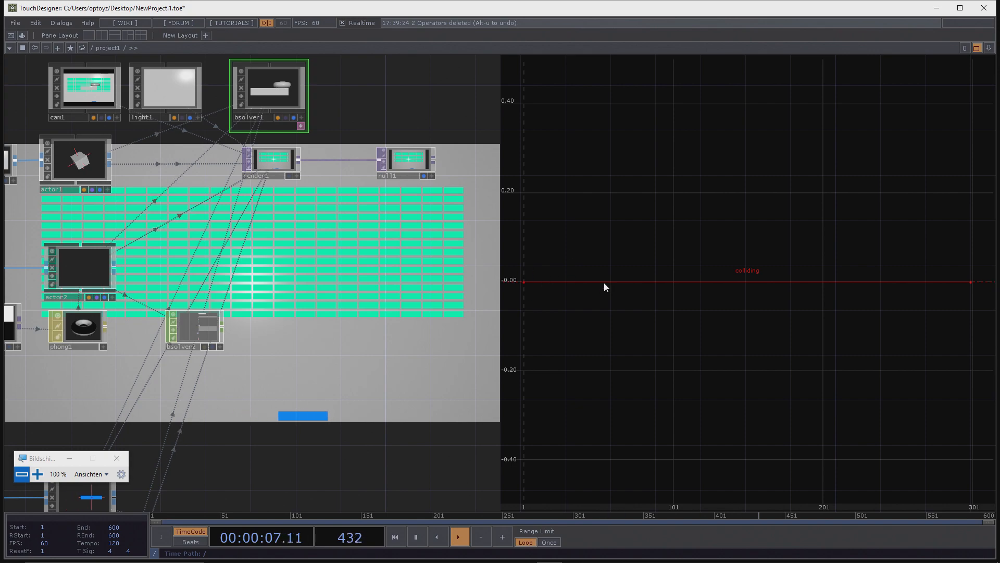
drag(281, 336, 296, 224)
scroll(297, 268, down, 7)
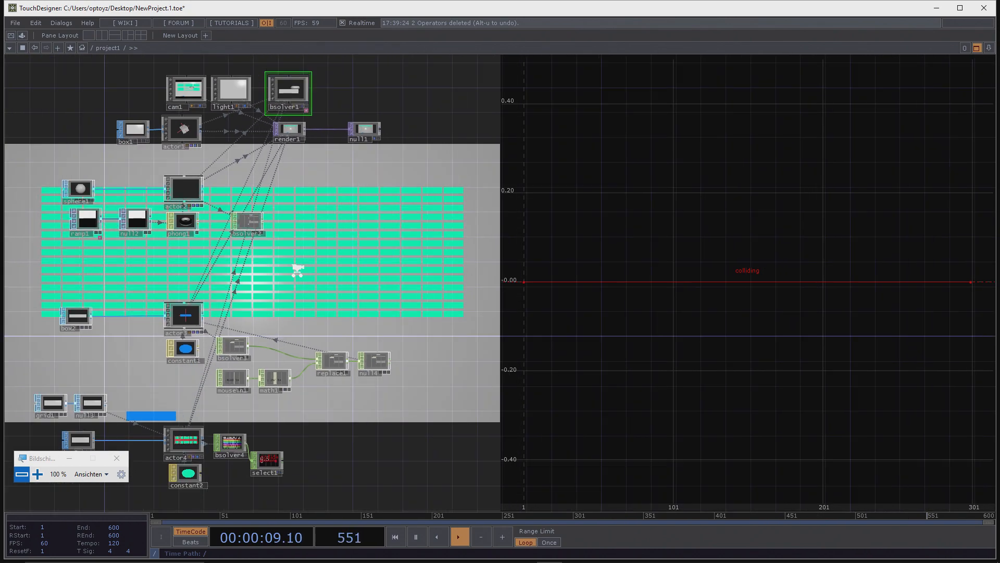
Step: Add a Math CHOP after select1, which carries the colliding channel
drag(335, 450, 357, 326)
scroll(364, 327, up, 5)
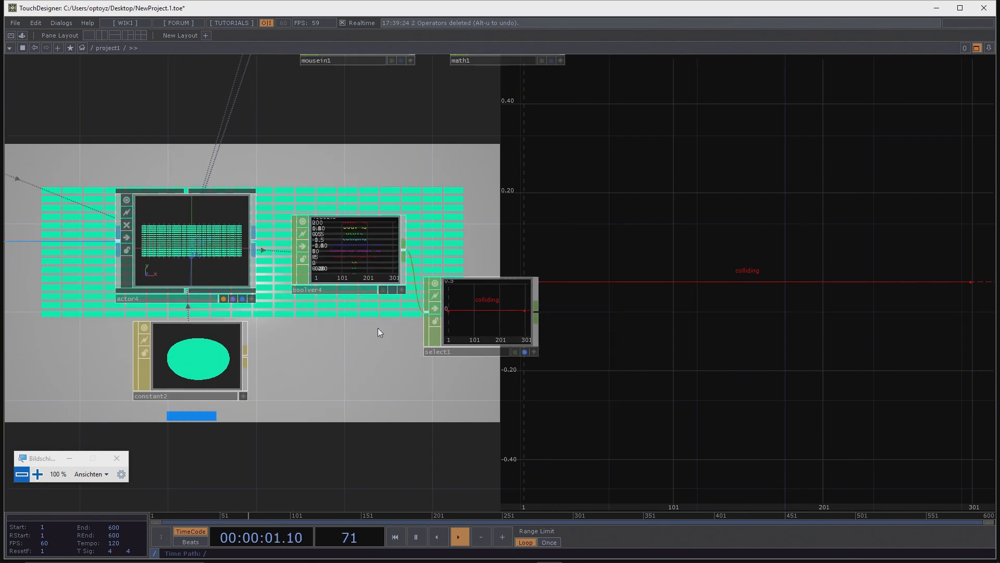
drag(535, 394, 278, 374)
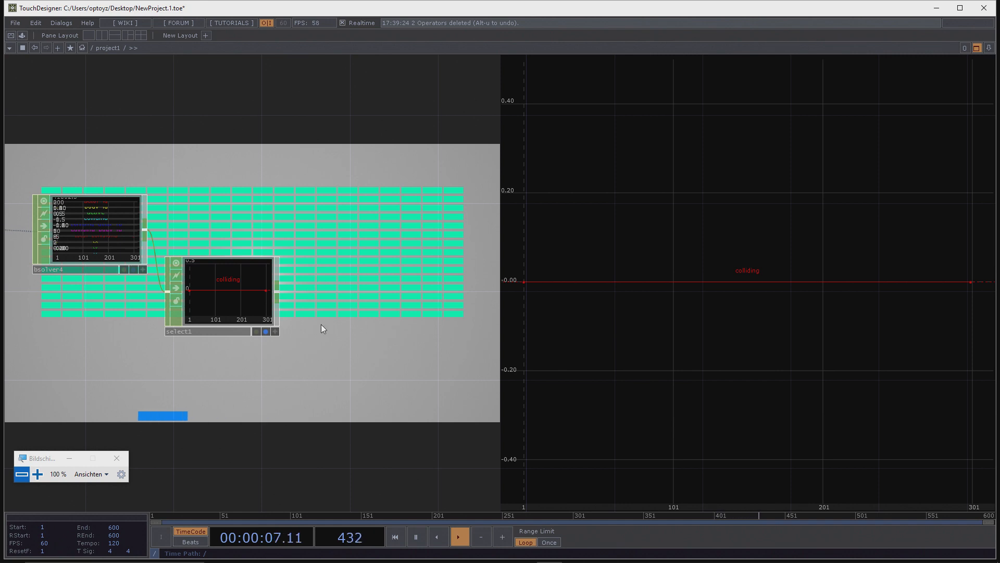
drag(312, 341, 233, 349)
drag(154, 309, 155, 354)
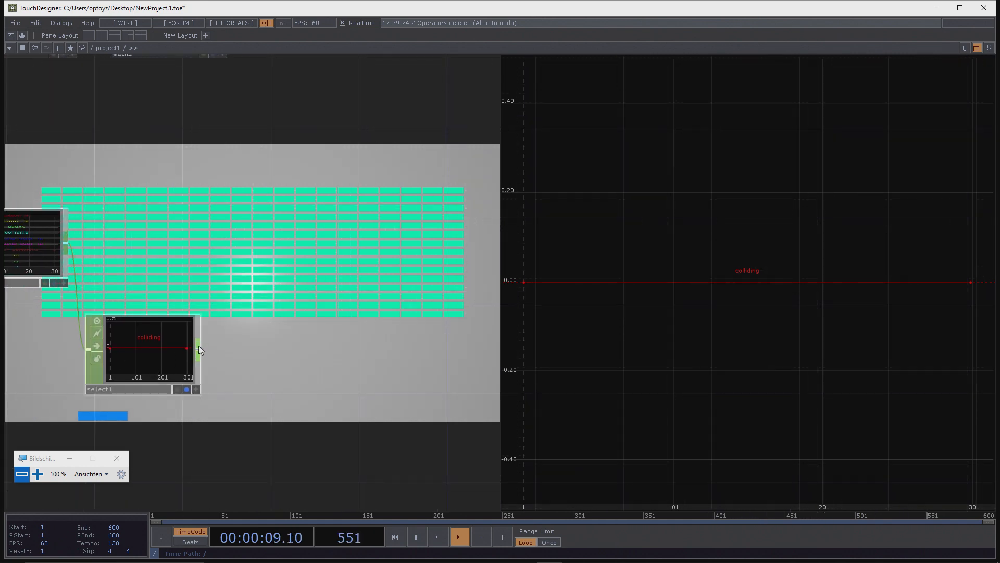
right_click(199, 345)
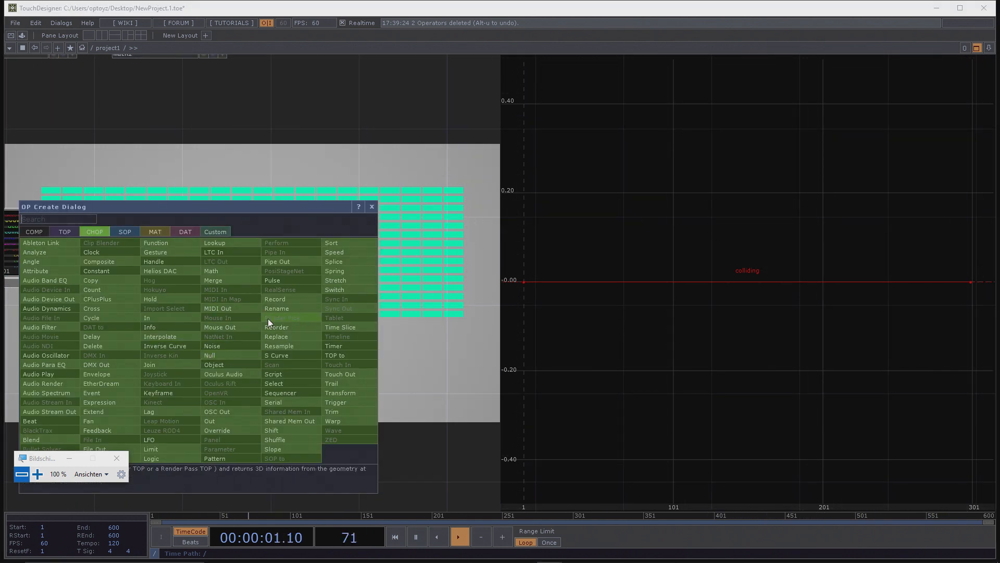
click(231, 271)
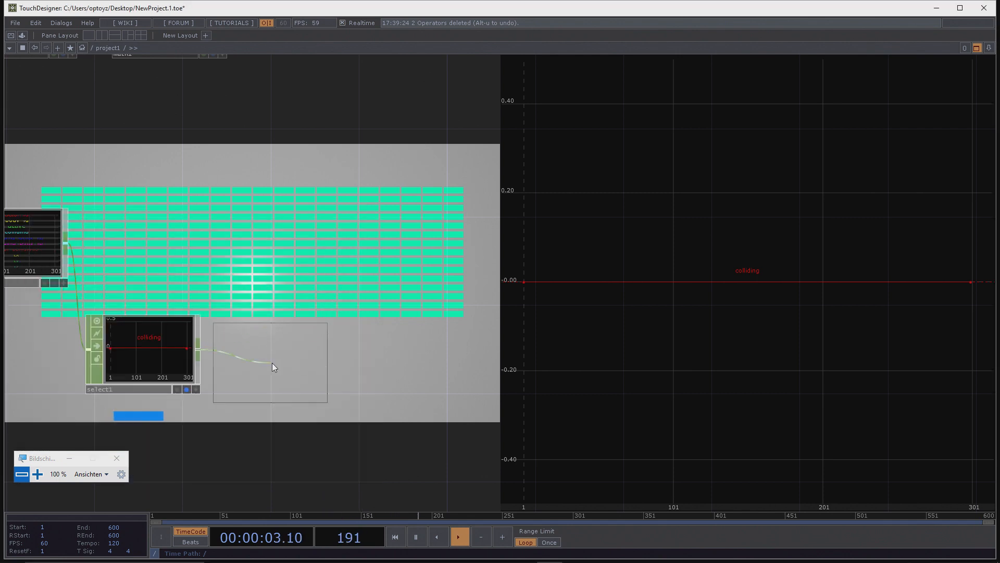
click(289, 352)
drag(369, 446, 332, 450)
Step: Set the Multiply value of the new math2 CHOP to 8000
key(p)
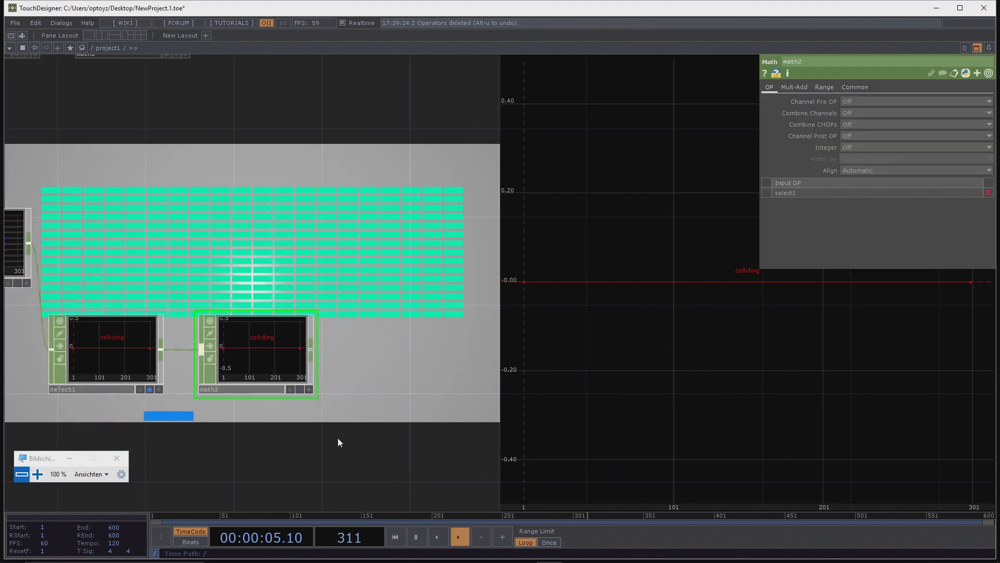
click(825, 86)
click(797, 86)
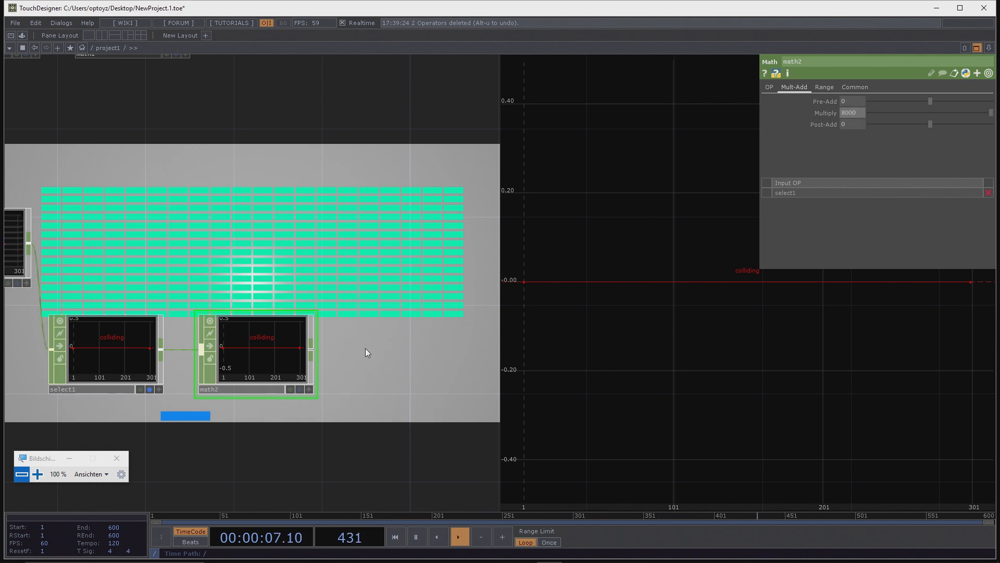
Step: Add a Rename CHOP after math2 and rename its channel to tx
right_click(312, 352)
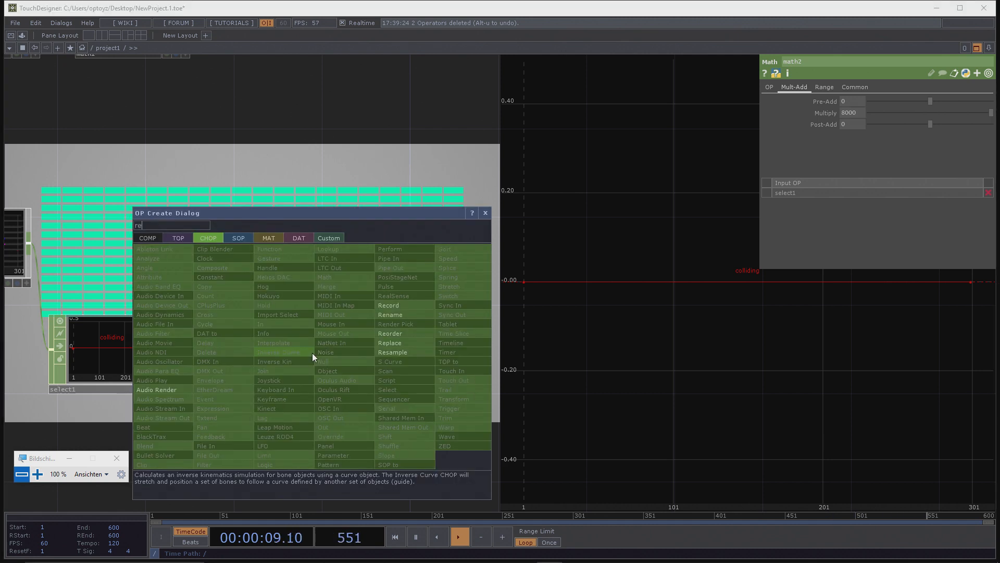
text(re)
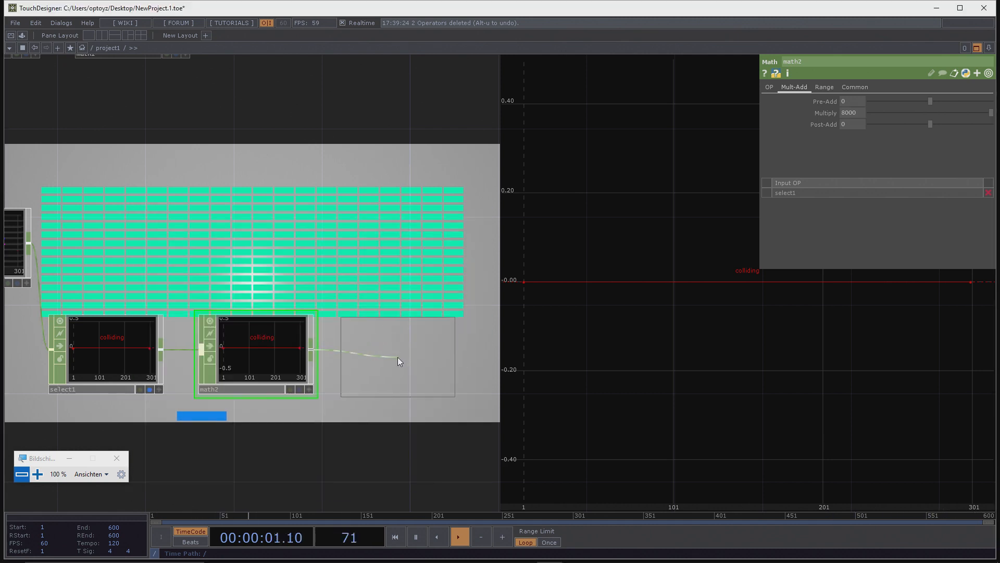
click(398, 357)
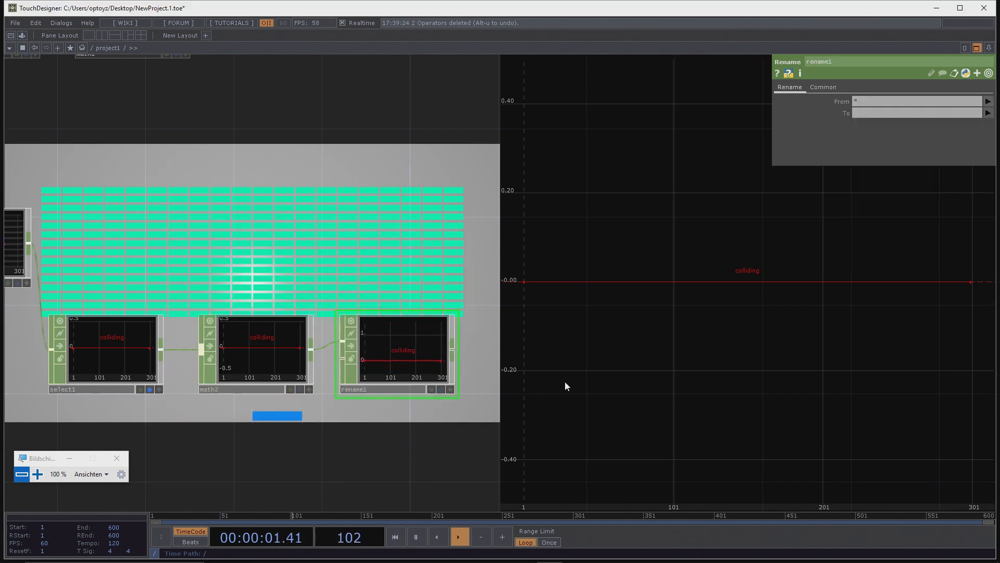
click(988, 113)
click(908, 113)
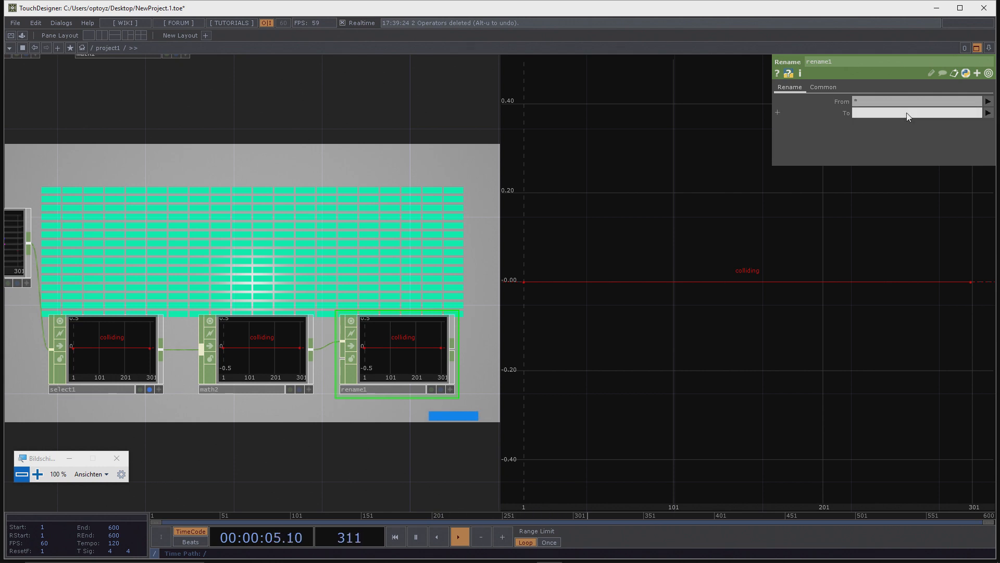
text(tx)
key(Return)
Step: Branch a second Select CHOP off bsolver4, place it above rename1 and restrict it to the tx channel
drag(121, 243, 213, 235)
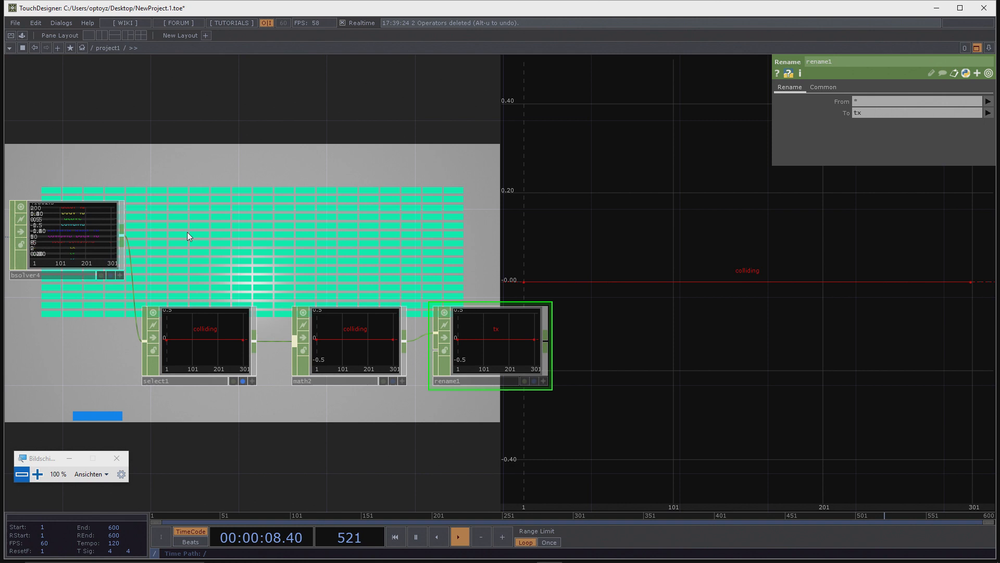
right_click(127, 236)
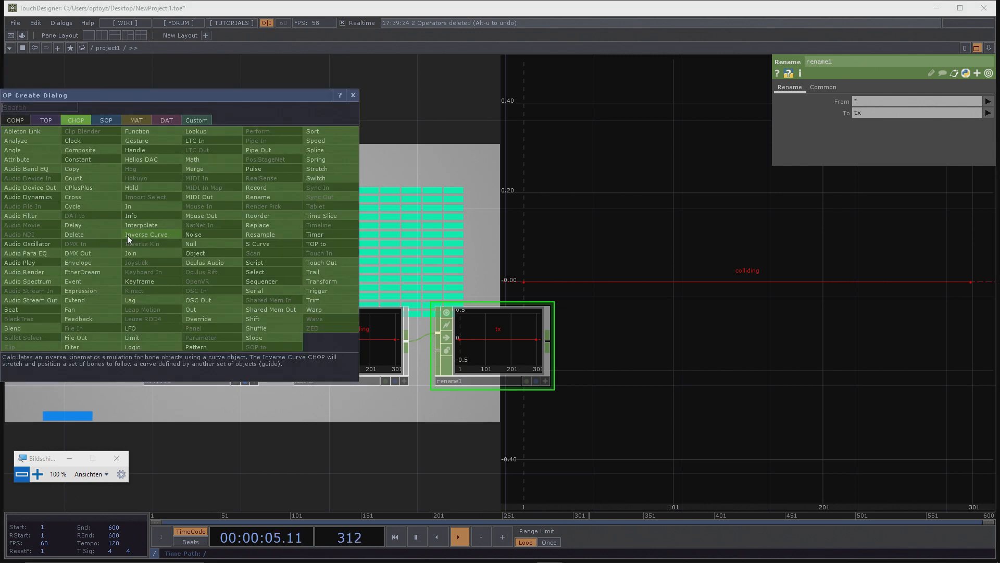
click(258, 262)
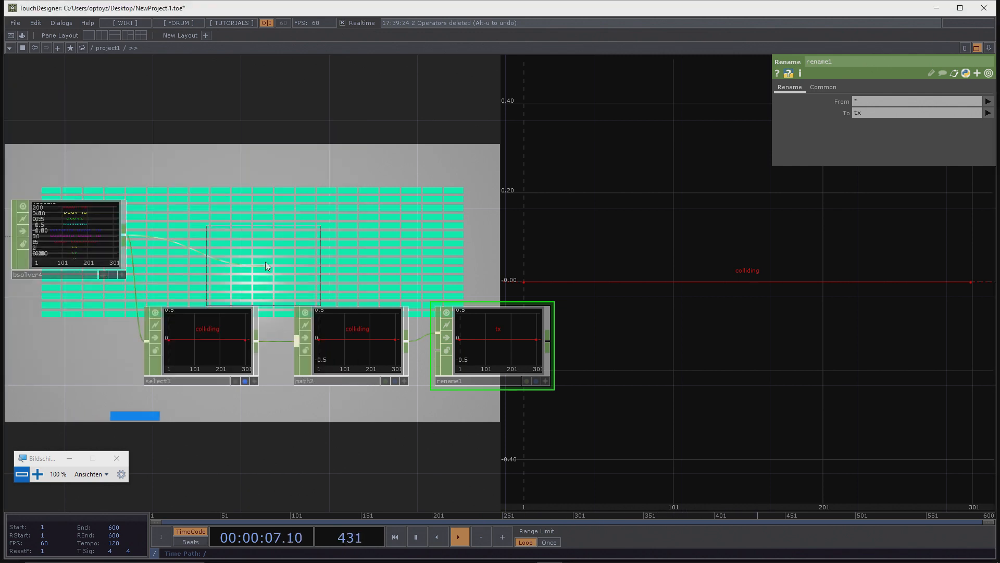
click(387, 231)
drag(498, 259, 472, 260)
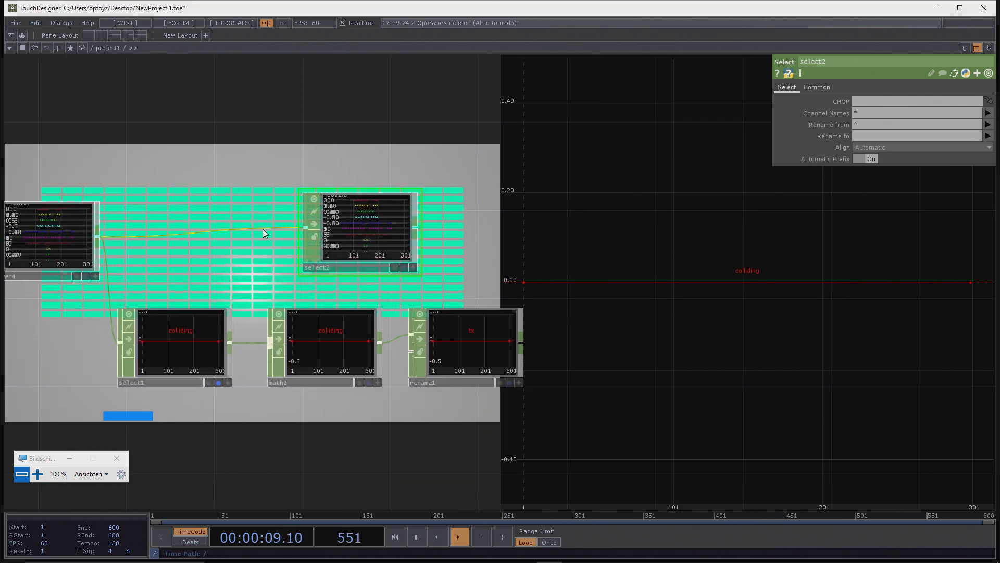
drag(154, 215, 183, 220)
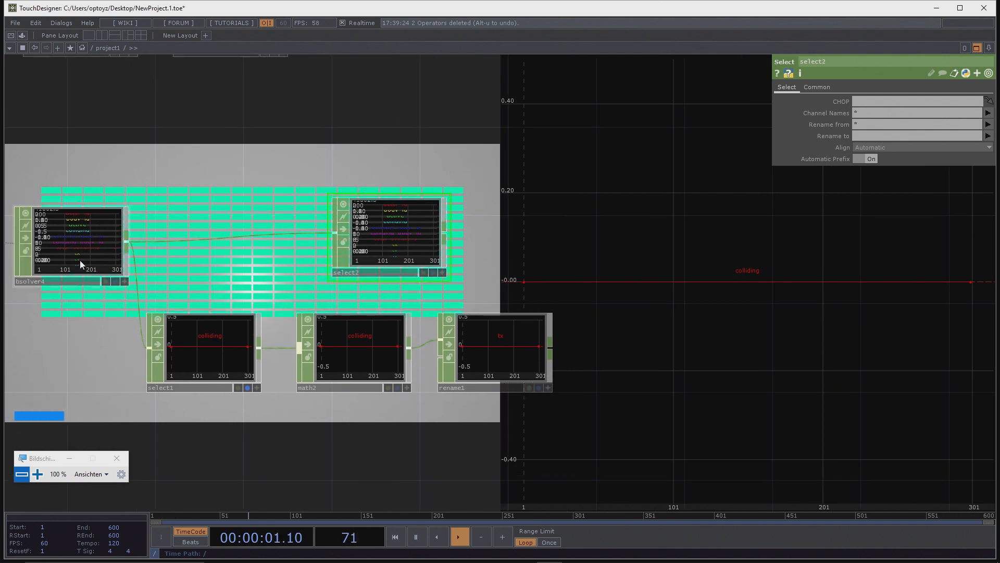
drag(402, 246, 503, 264)
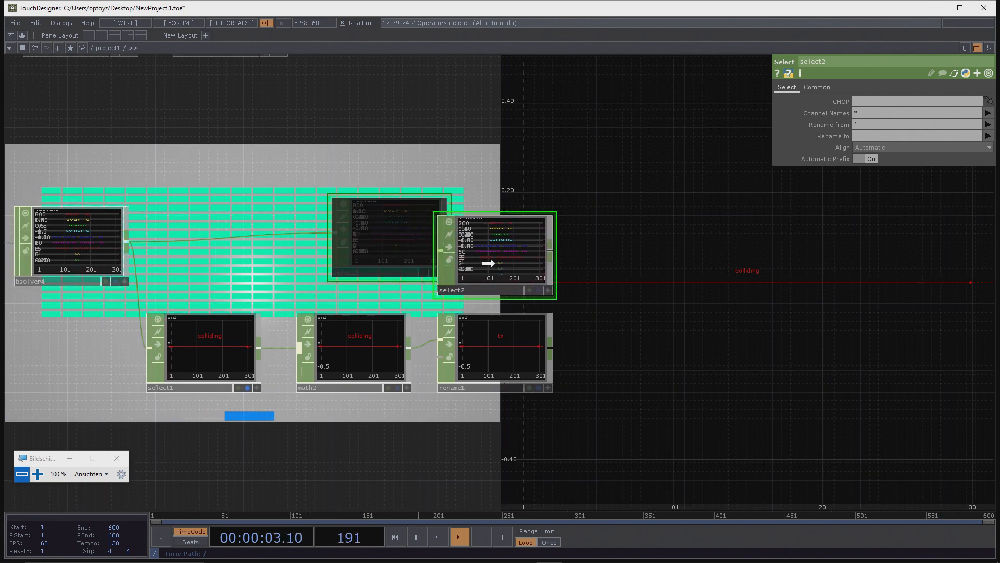
click(885, 111)
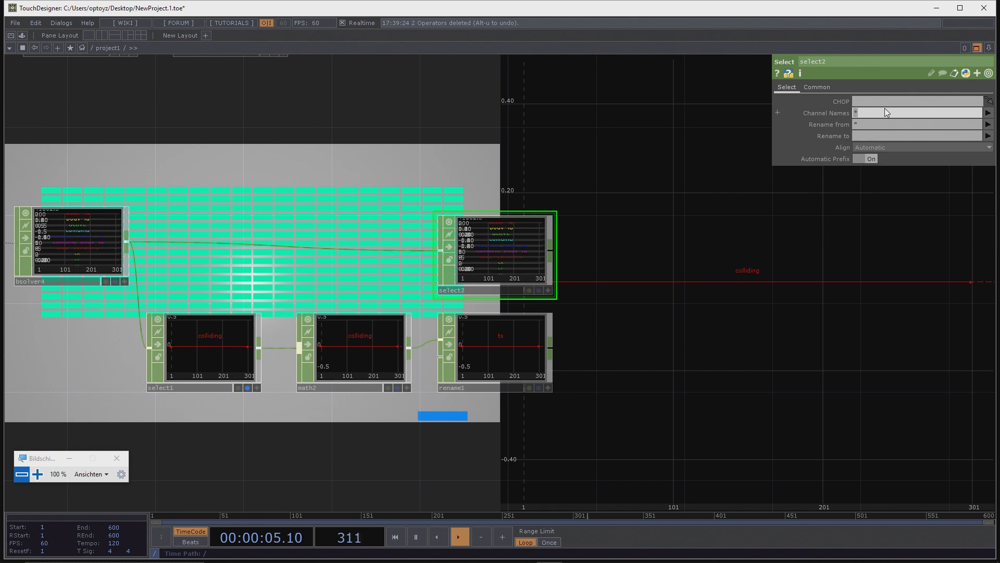
key(Return)
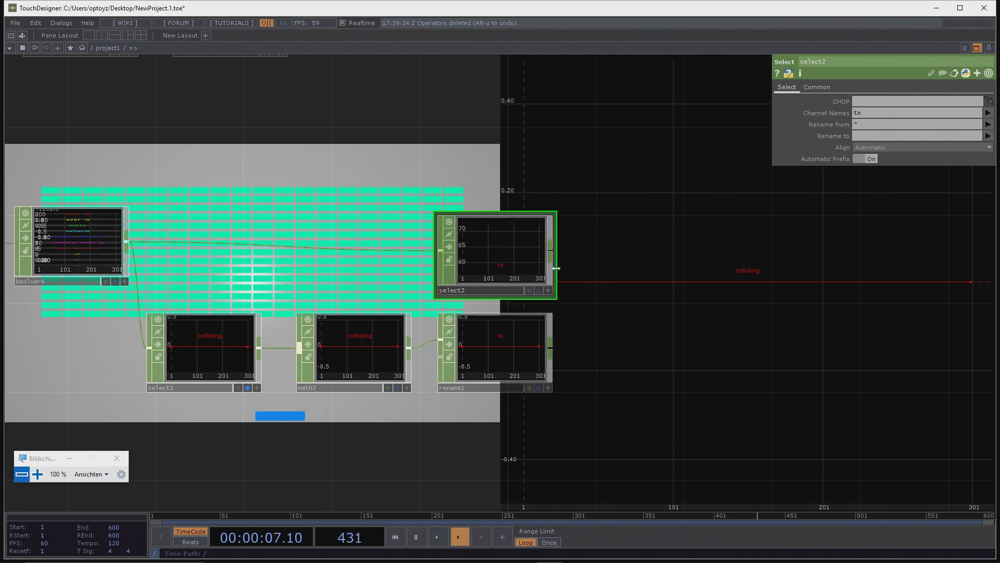
Step: Add a Math CHOP fed by select2 and rename1, and set its Combine CHOPs operation to Add
click(551, 251)
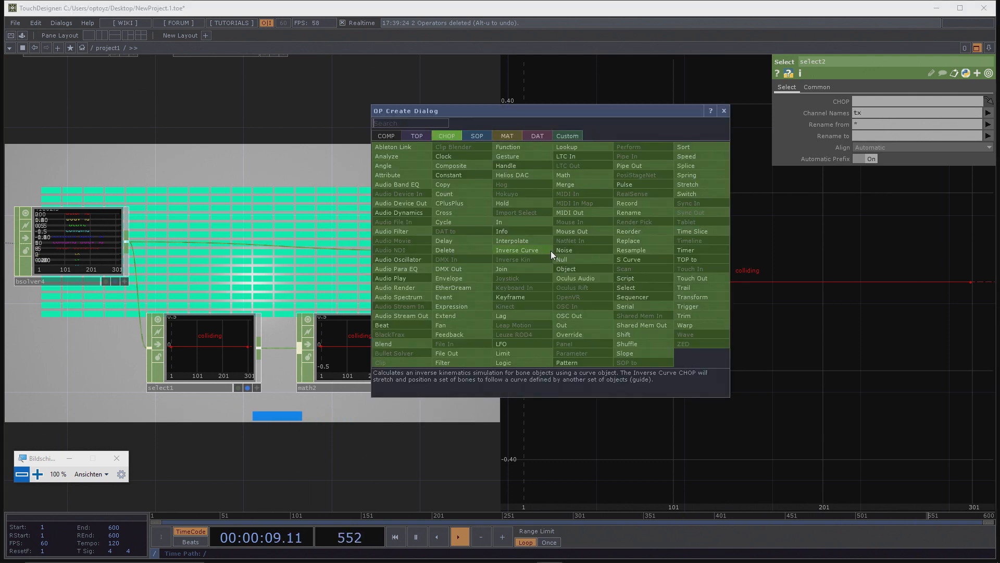
text(m)
click(589, 176)
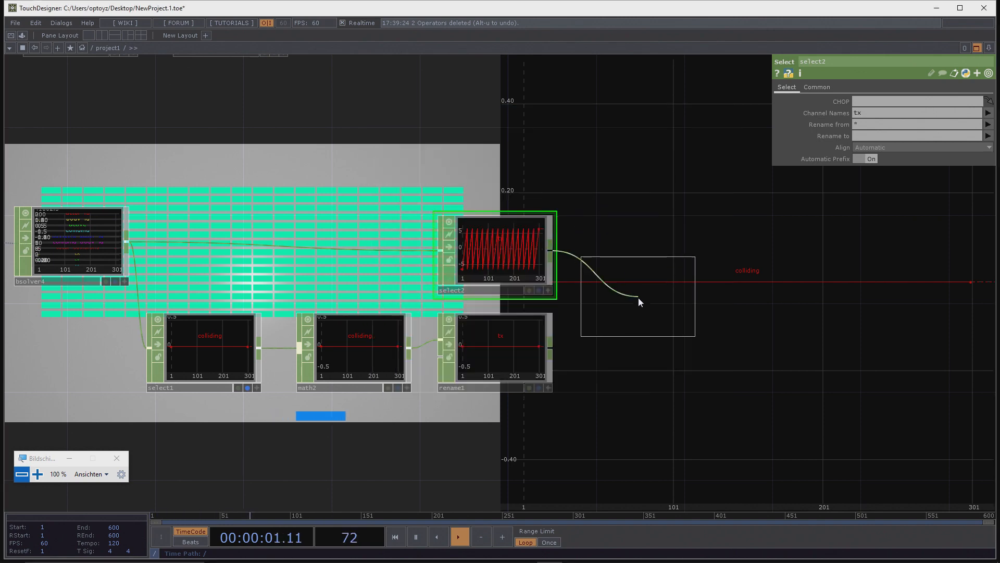
click(638, 307)
drag(552, 350, 625, 308)
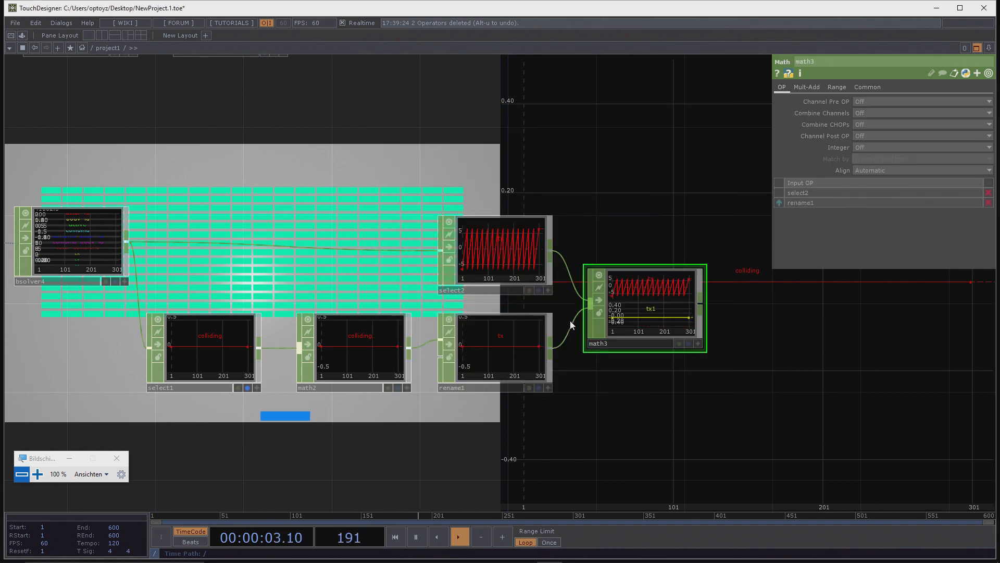
click(874, 124)
click(870, 143)
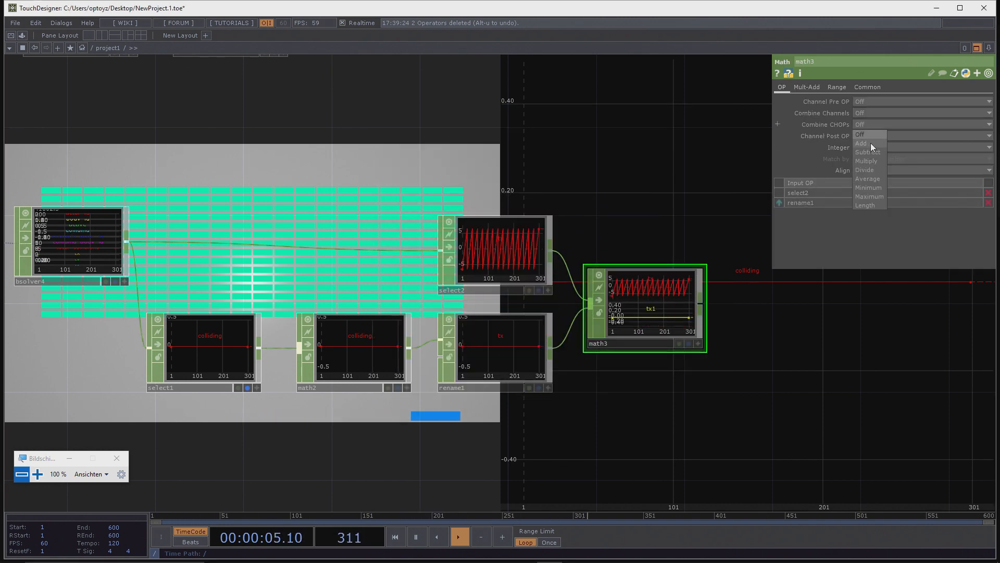
Step: Examine the tx channel of select2 up close and how it feeds the math3 CHOP
drag(776, 373, 693, 364)
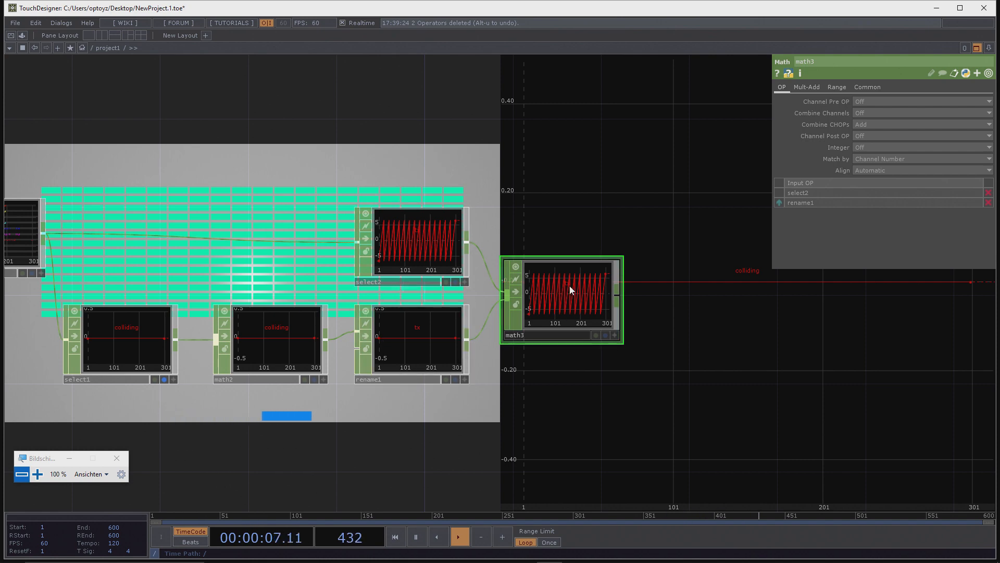
scroll(586, 365, down, 3)
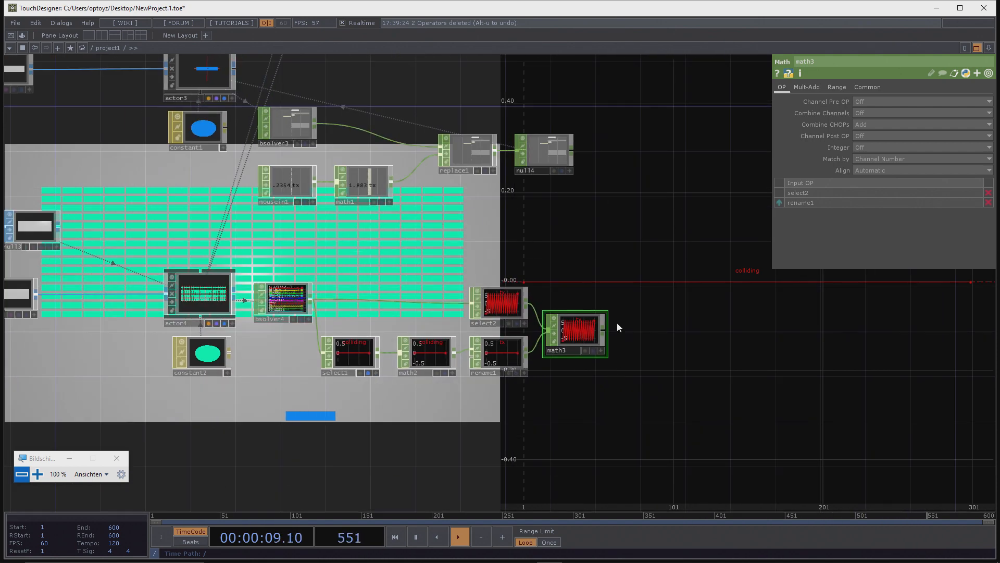
scroll(617, 322, up, 2)
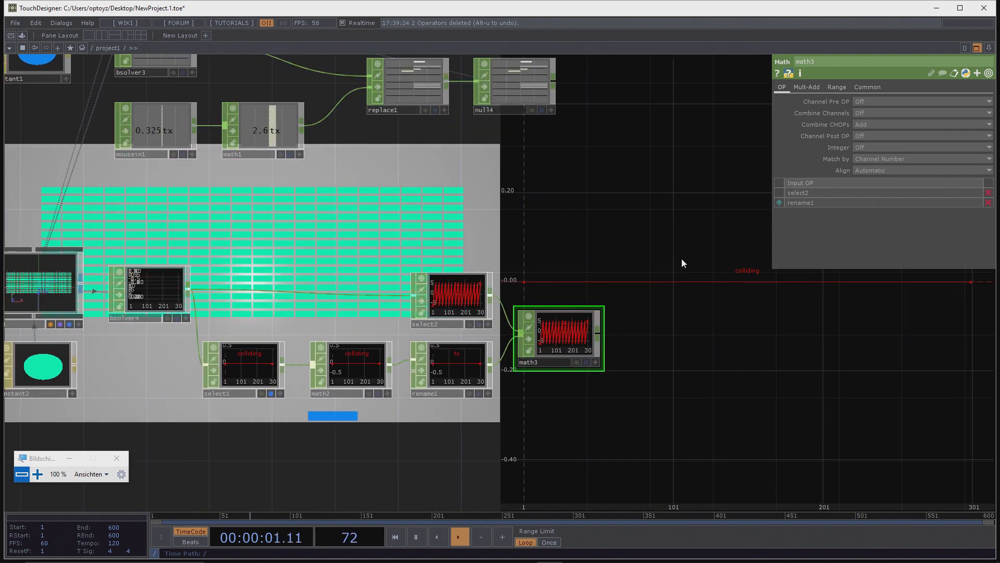
click(451, 297)
scroll(451, 296, up, 4)
scroll(478, 267, down, 3)
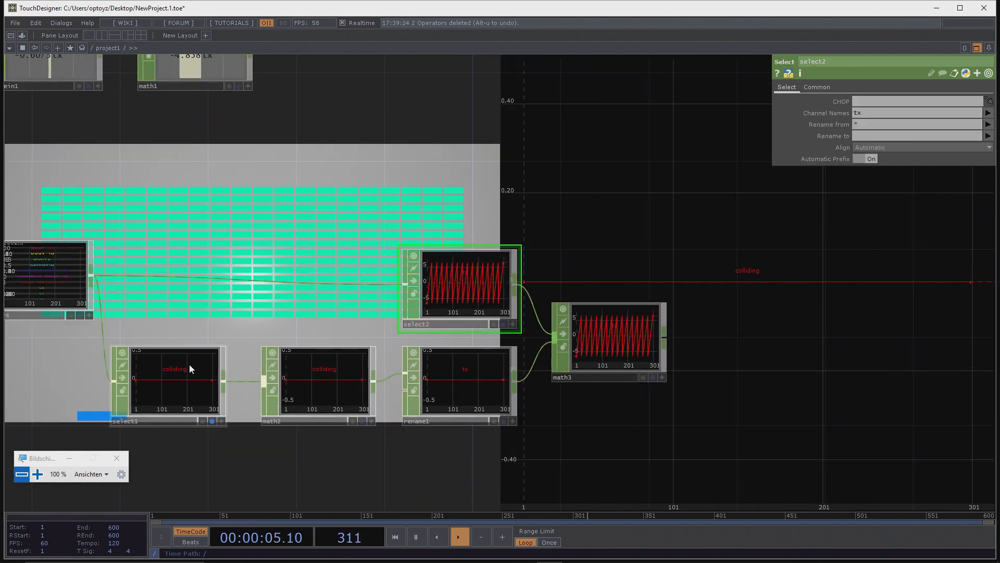
drag(464, 279, 463, 272)
scroll(469, 270, up, 6)
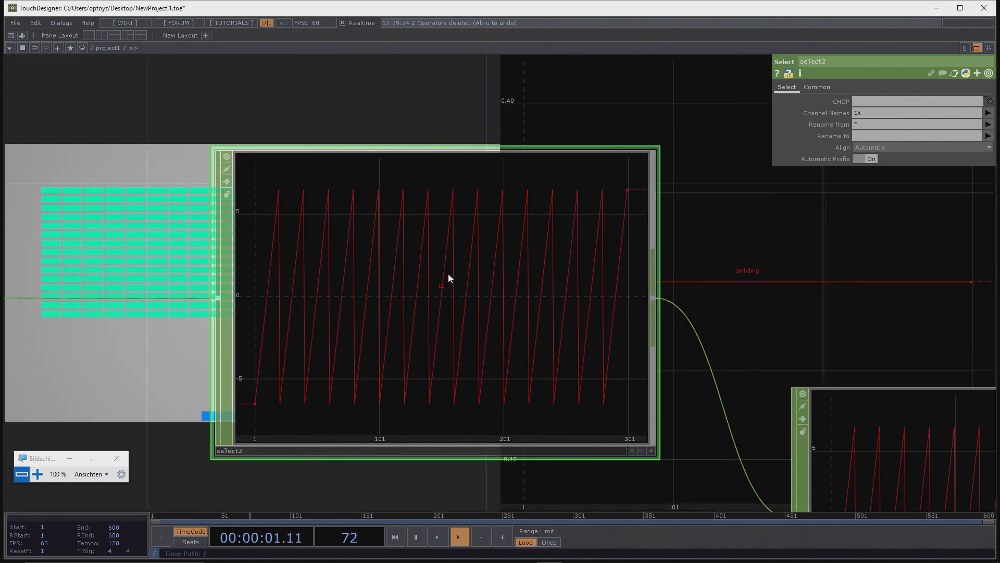
scroll(469, 284, down, 6)
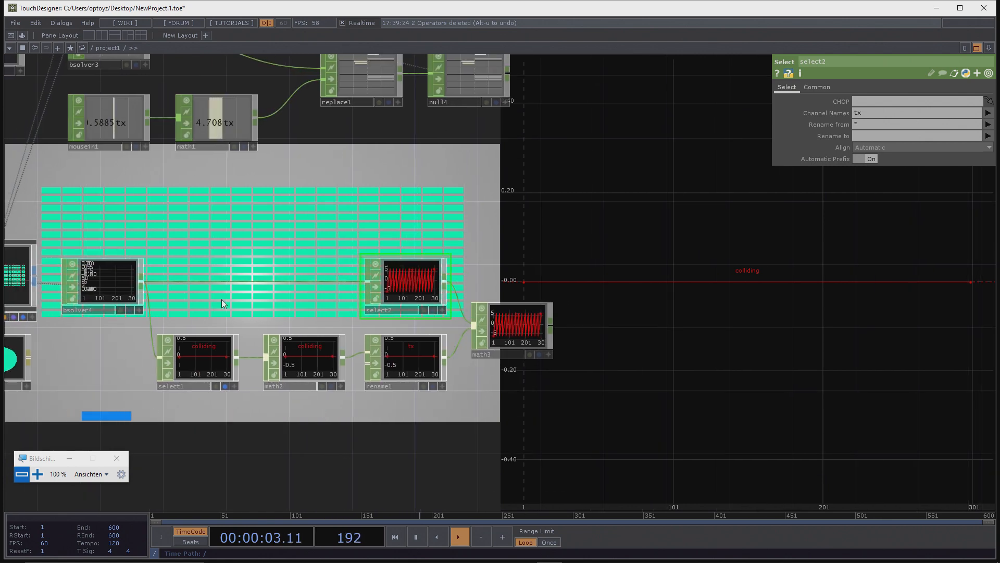
Step: Move the select1, math2, rename1, select2 and math3 nodes together further down to free space beside bsolver4
drag(207, 252, 545, 364)
drag(514, 325, 521, 370)
click(283, 267)
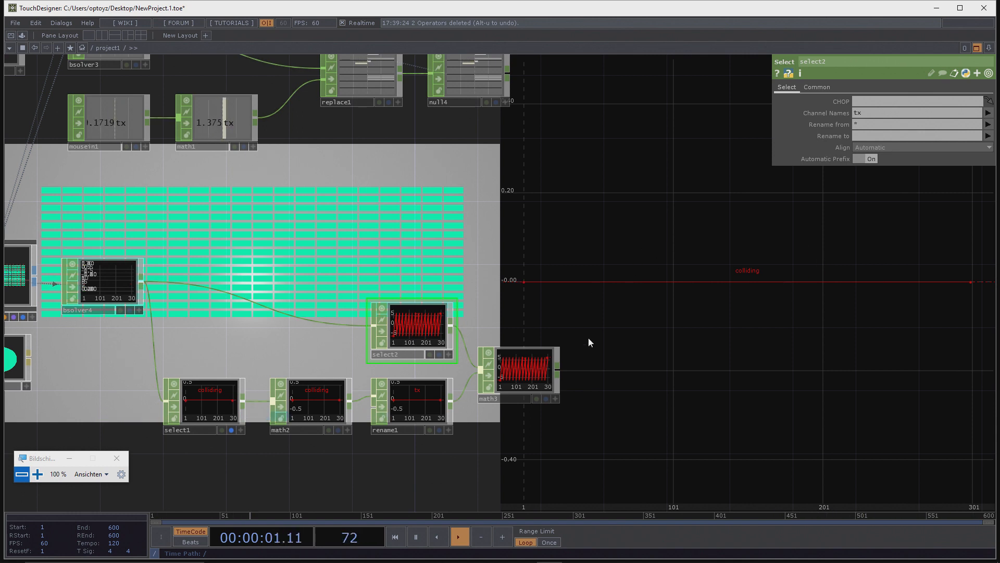
right_click(142, 280)
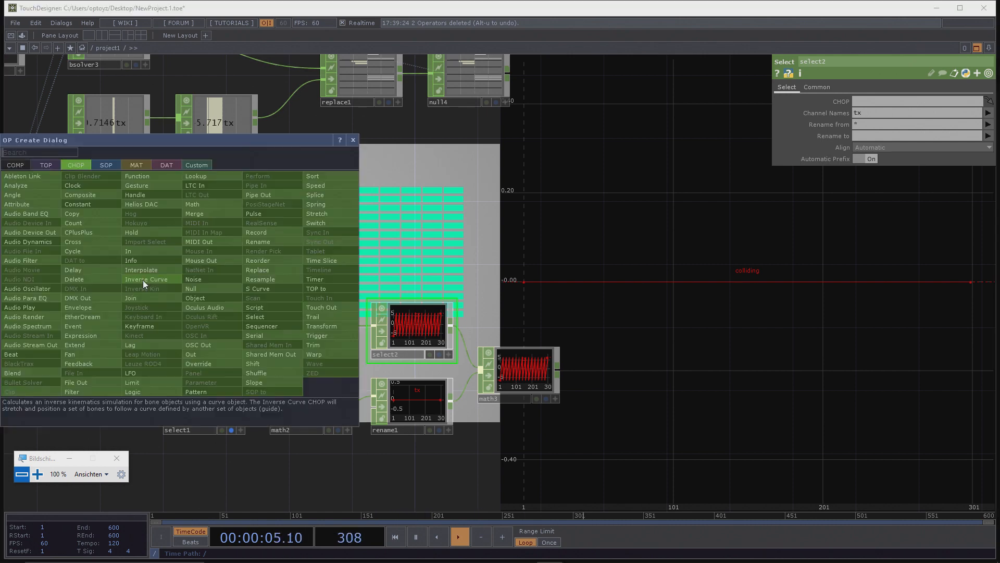
click(459, 218)
click(448, 224)
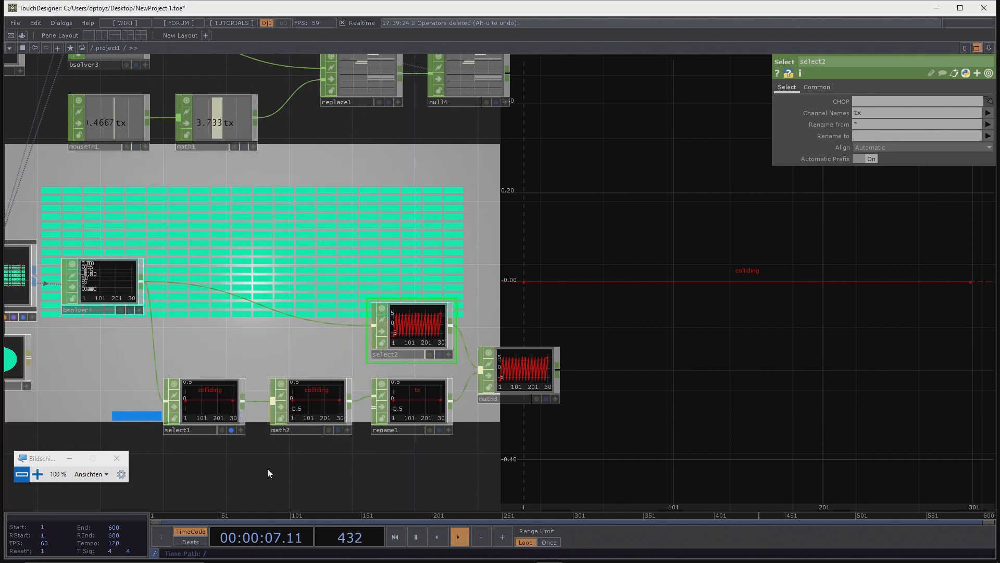
Step: Check the output of math3 up close and keep its Combine CHOPs operation on Add
scroll(548, 384, up, 5)
click(525, 338)
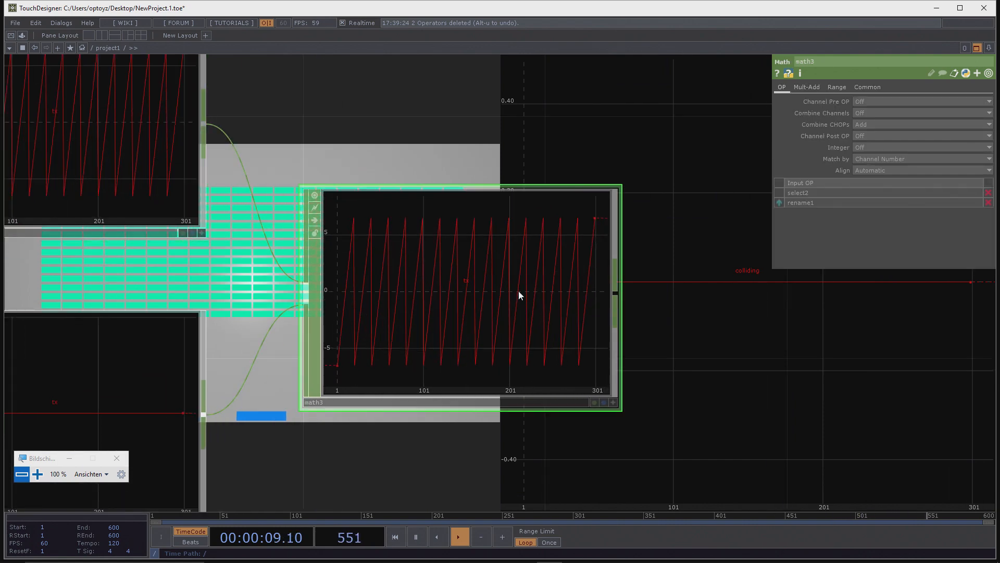
scroll(518, 290, down, 4)
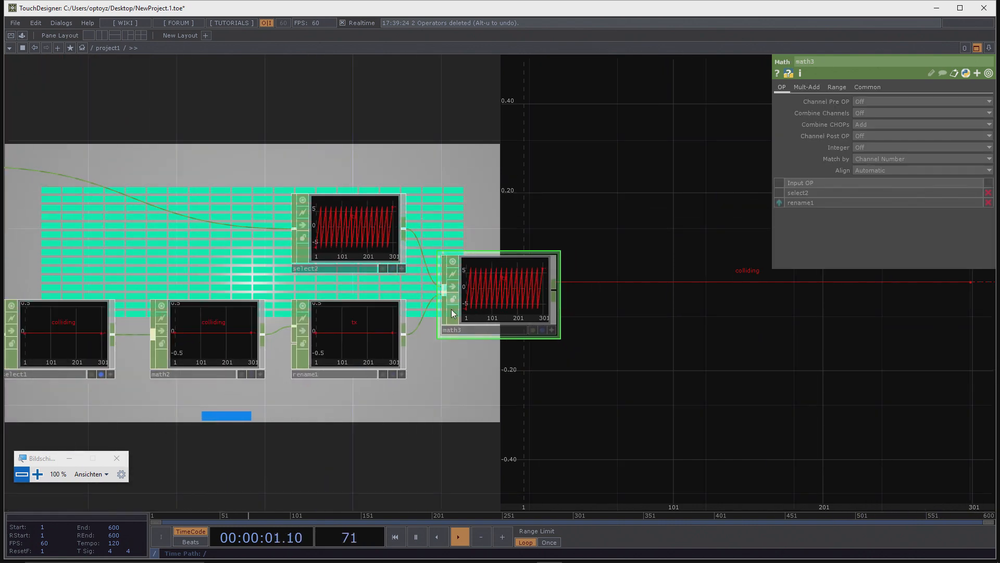
click(863, 126)
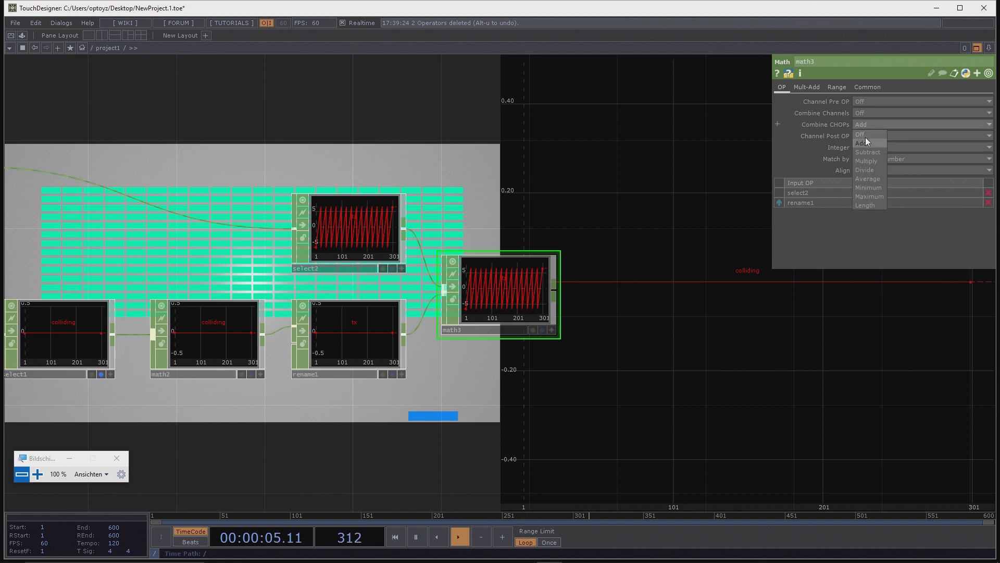
click(866, 143)
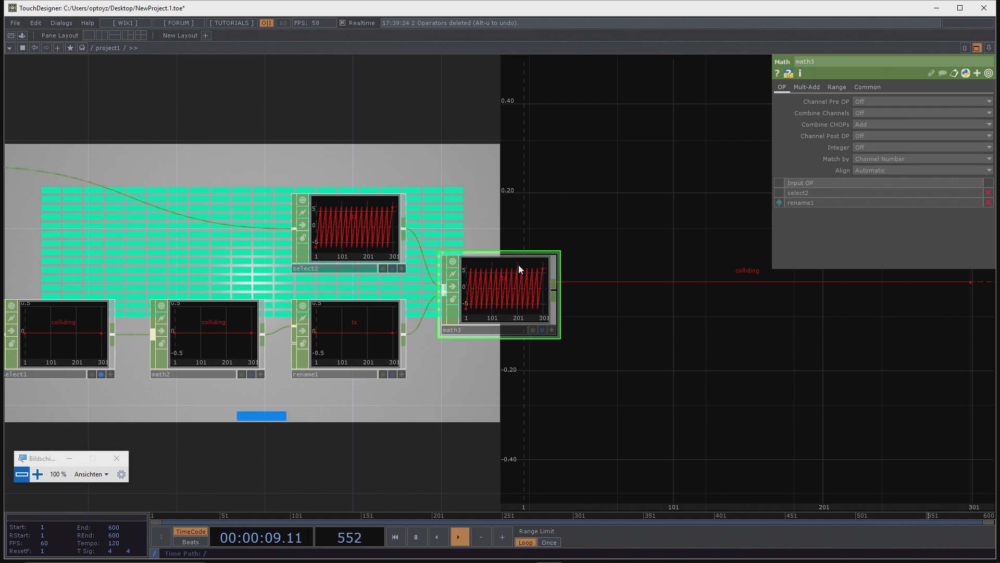
scroll(518, 265, down, 2)
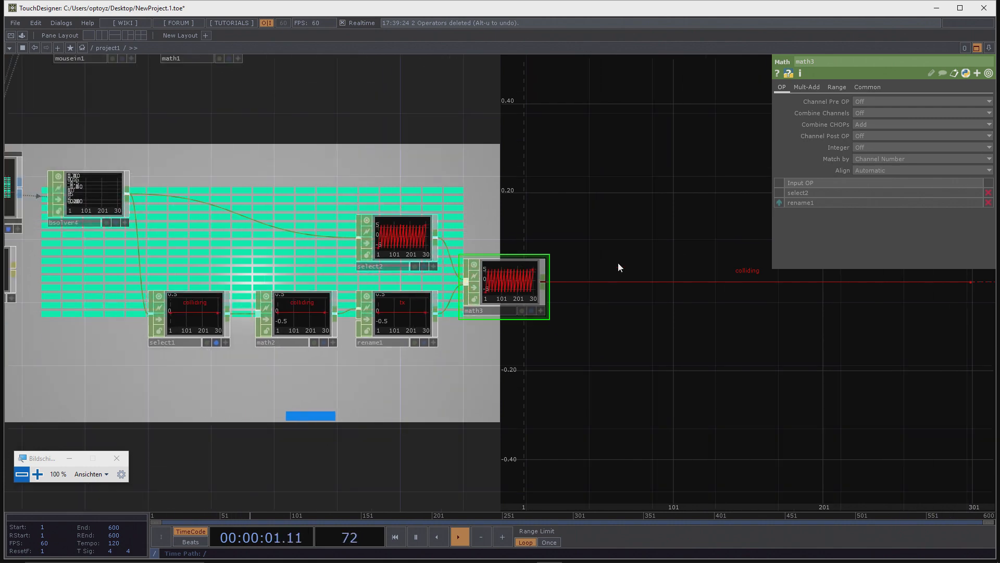
Step: Examine the channels and parameters of bsolver4 and compare its branch with the replace1 and null4 setup of the paddle
drag(520, 364, 688, 344)
scroll(287, 173, up, 3)
scroll(263, 174, up, 3)
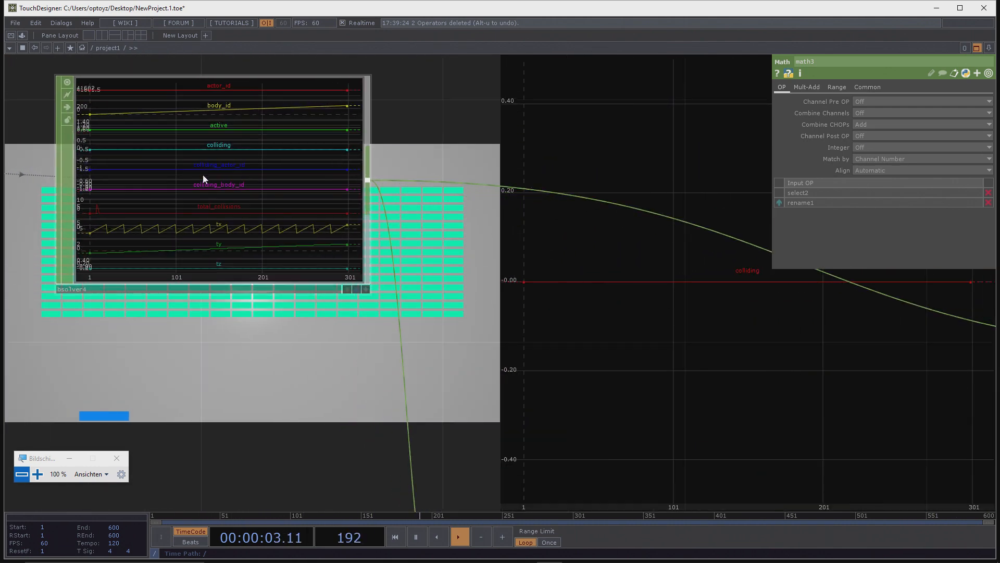
click(231, 177)
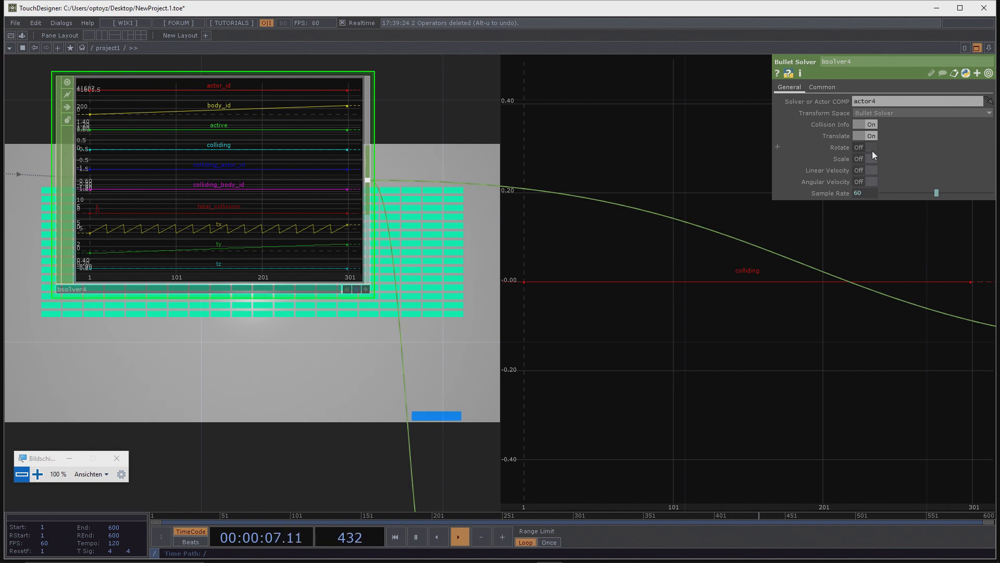
scroll(298, 229, down, 5)
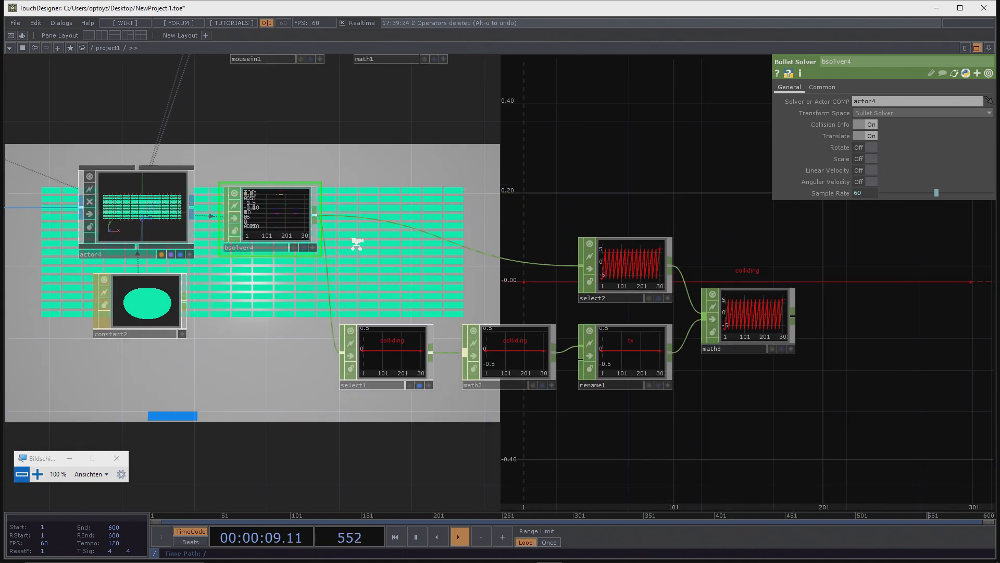
middle_drag(356, 244, 389, 241)
drag(534, 204, 471, 204)
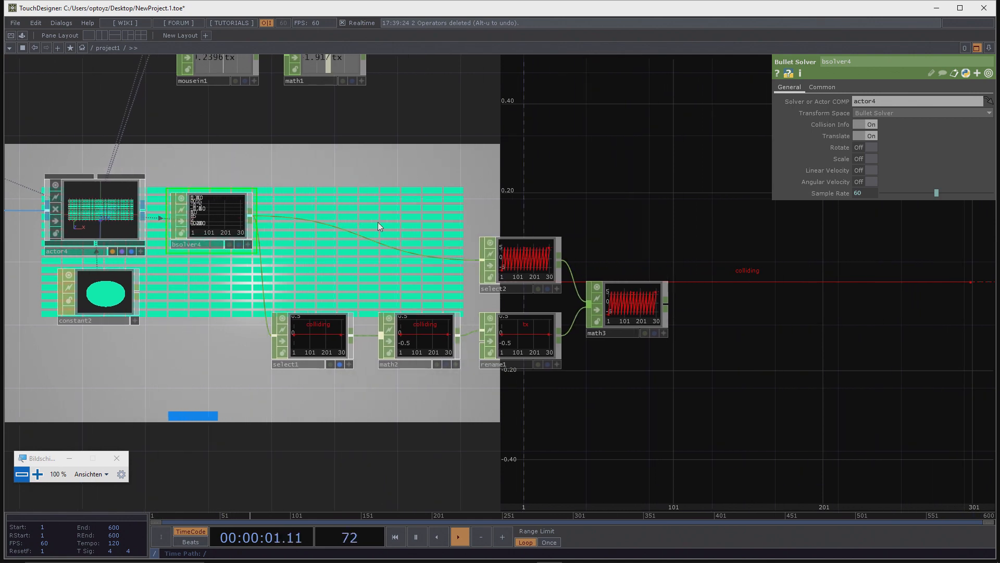
drag(304, 263, 297, 166)
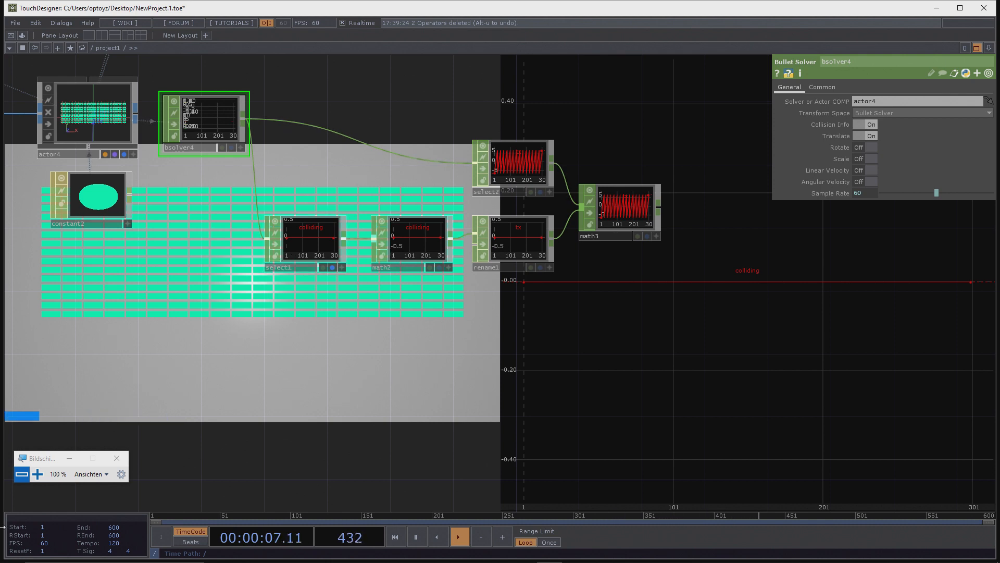
drag(697, 368, 684, 434)
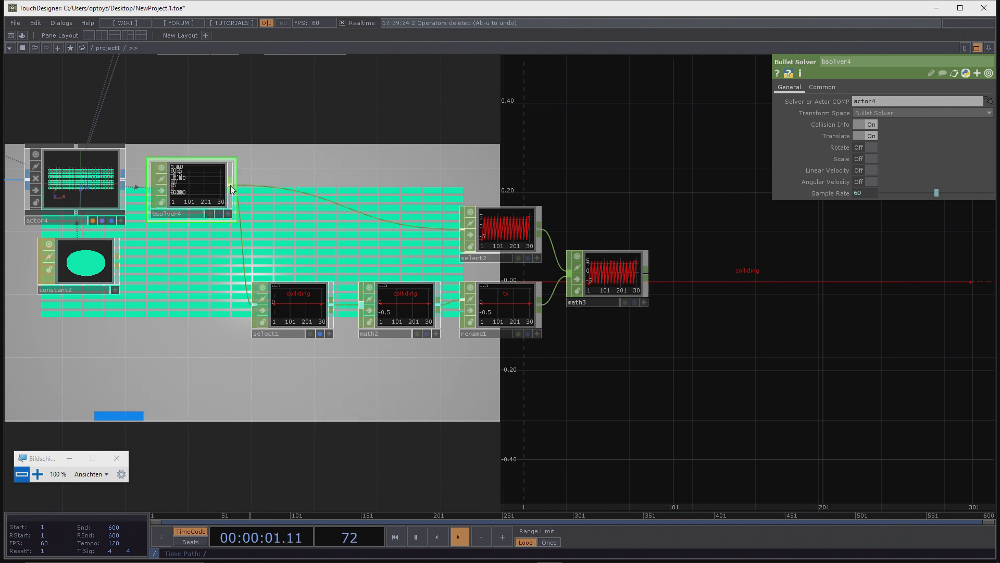
drag(656, 224, 615, 286)
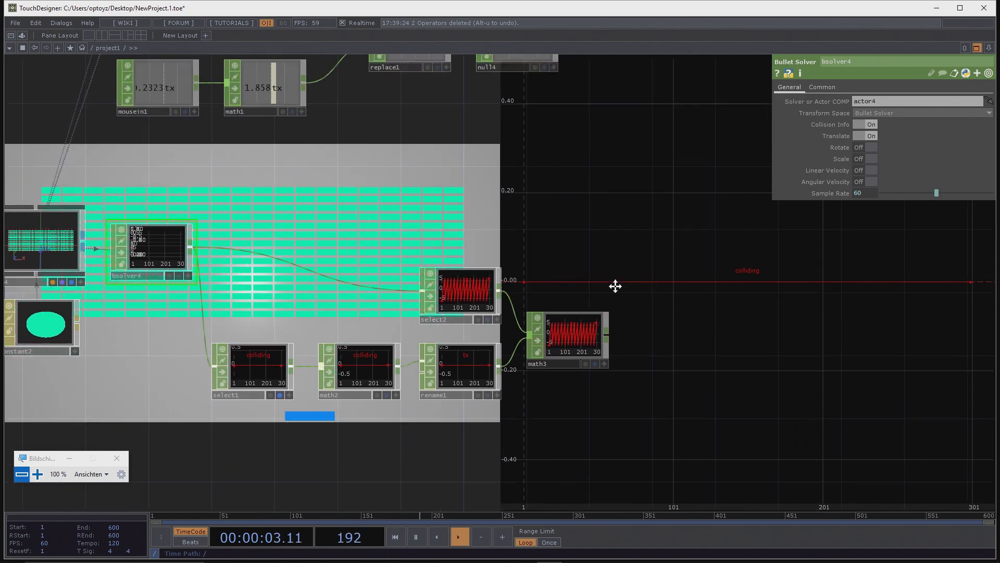
scroll(615, 286, down, 5)
scroll(605, 271, up, 5)
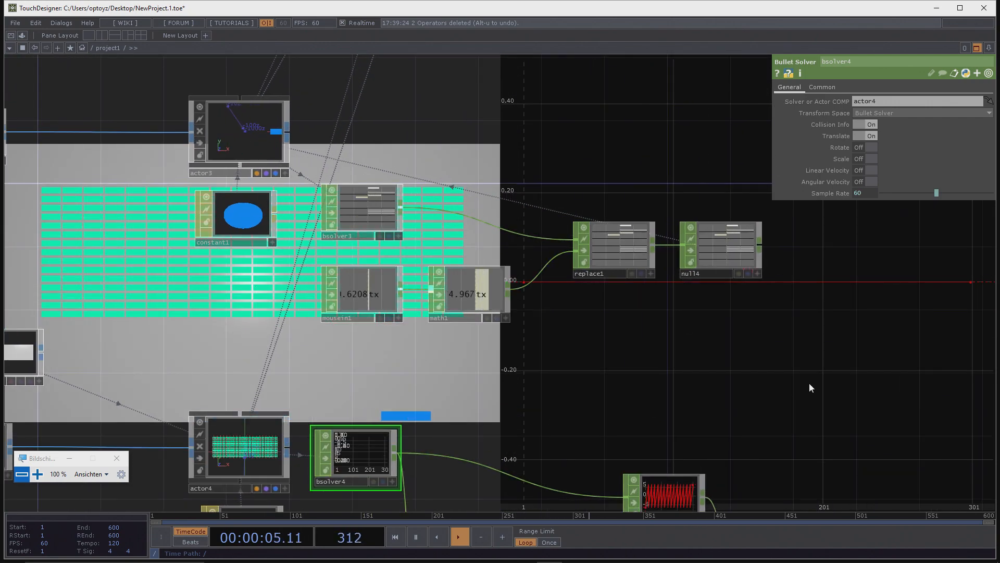
Step: Add a Replace CHOP fed by bsolver4 and connect math3 to its second input
drag(808, 382, 538, 162)
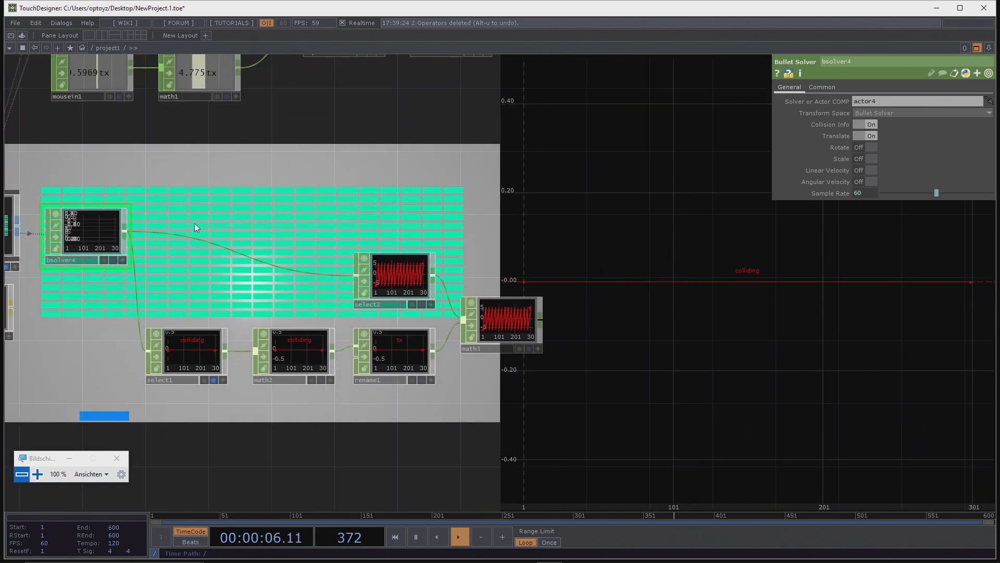
right_click(126, 233)
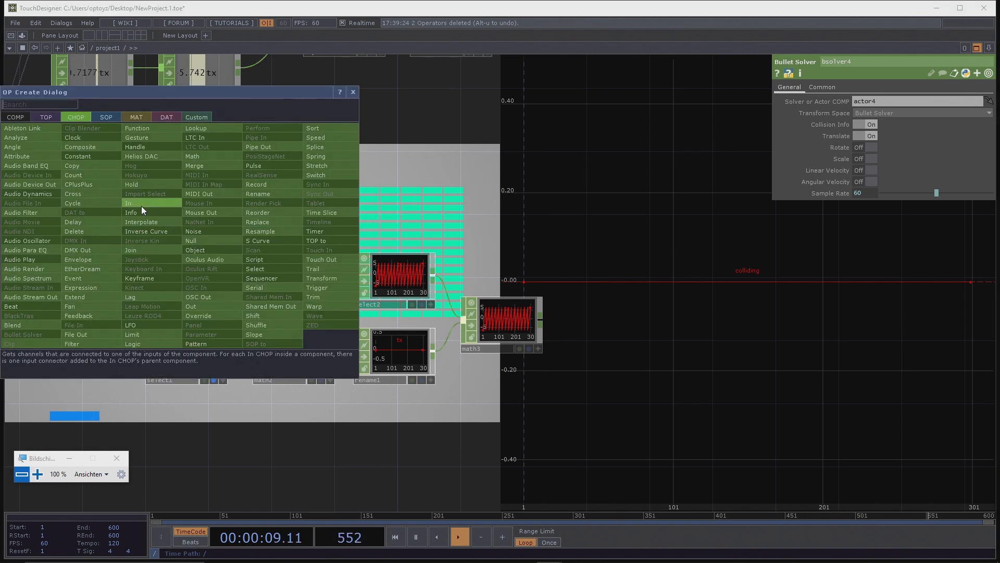
text(repla)
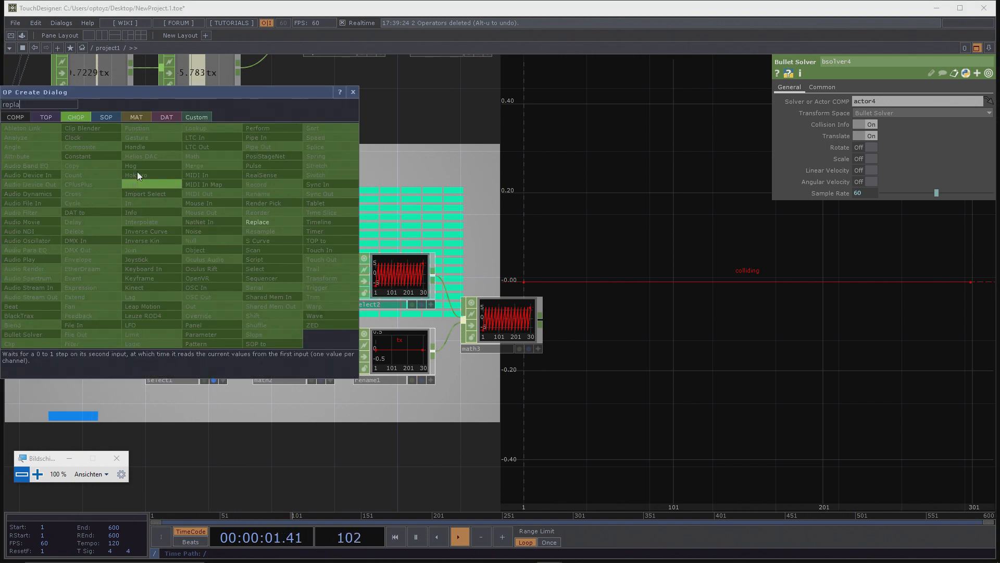
click(264, 221)
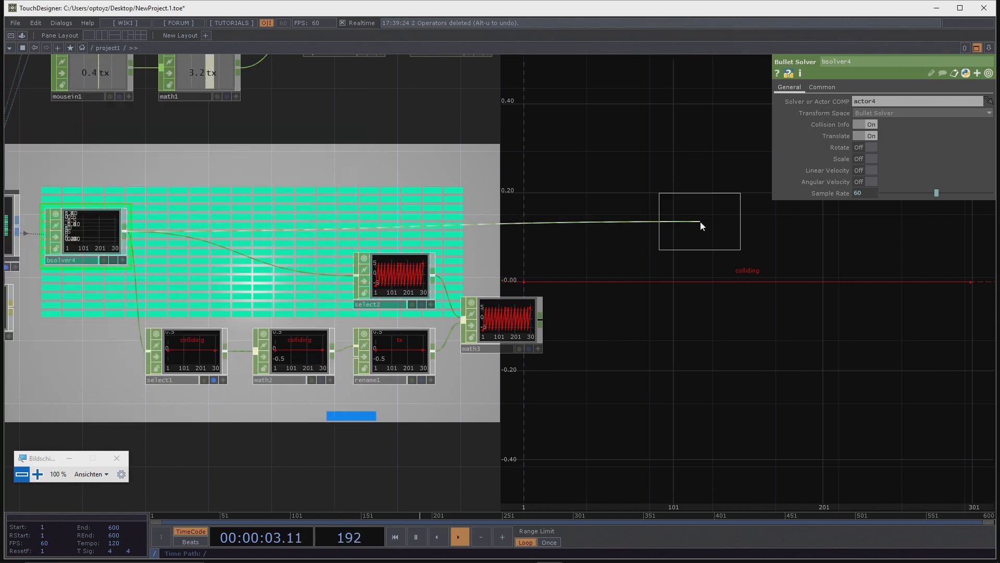
click(680, 239)
scroll(680, 239, up, 3)
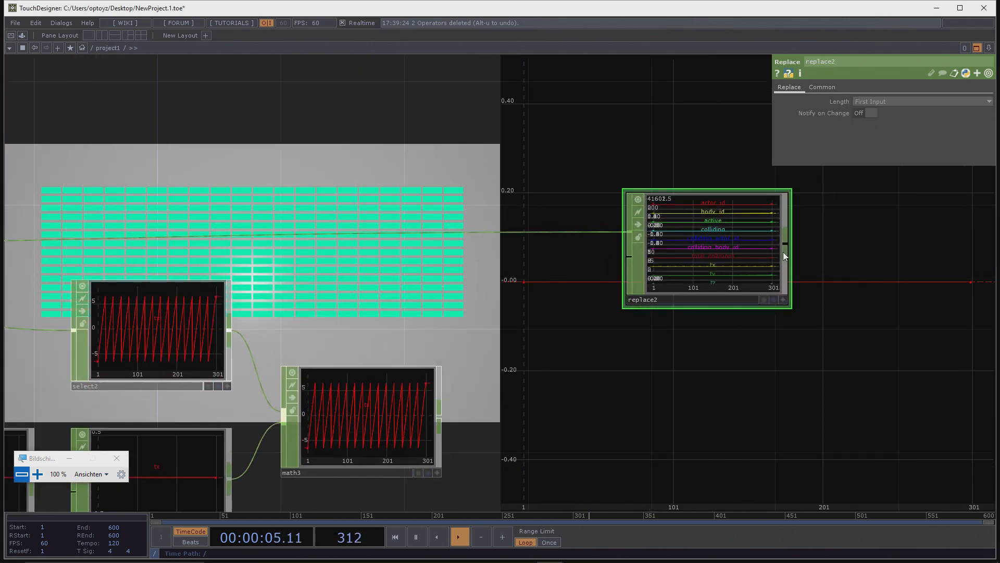
click(438, 417)
click(628, 257)
drag(700, 383, 524, 379)
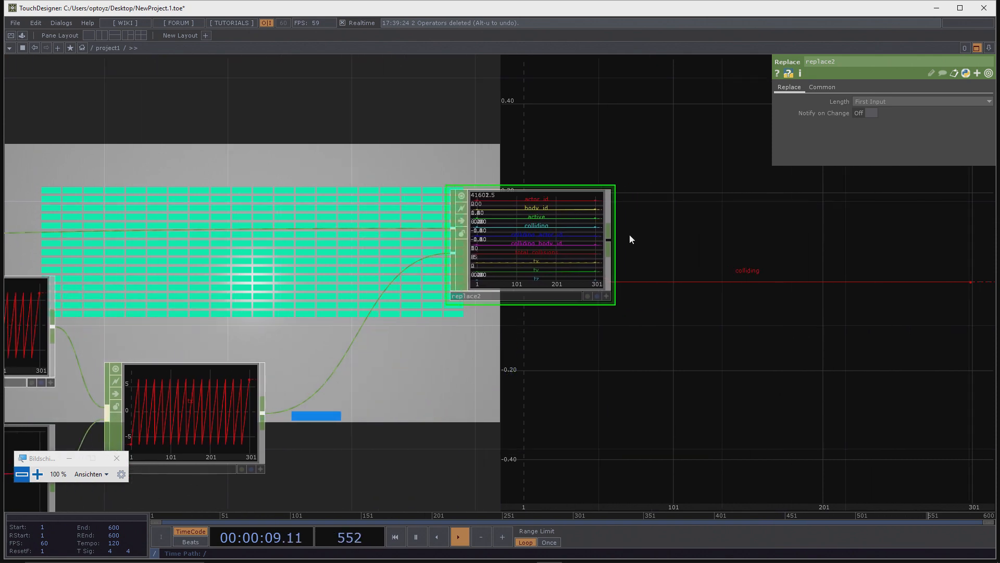
Step: Append a Null CHOP to the output of replace2
right_click(611, 240)
click(630, 269)
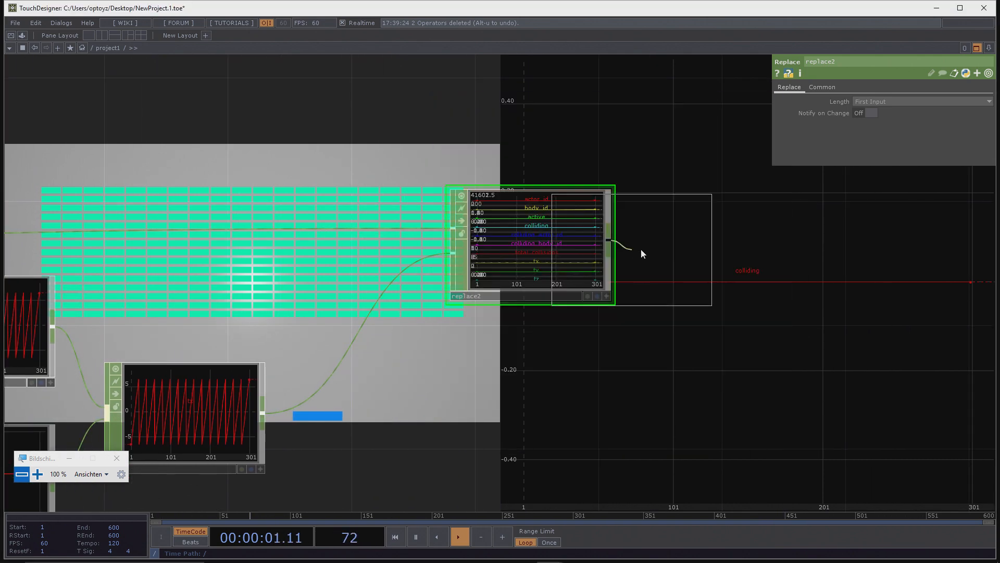
click(764, 242)
scroll(765, 242, down, 8)
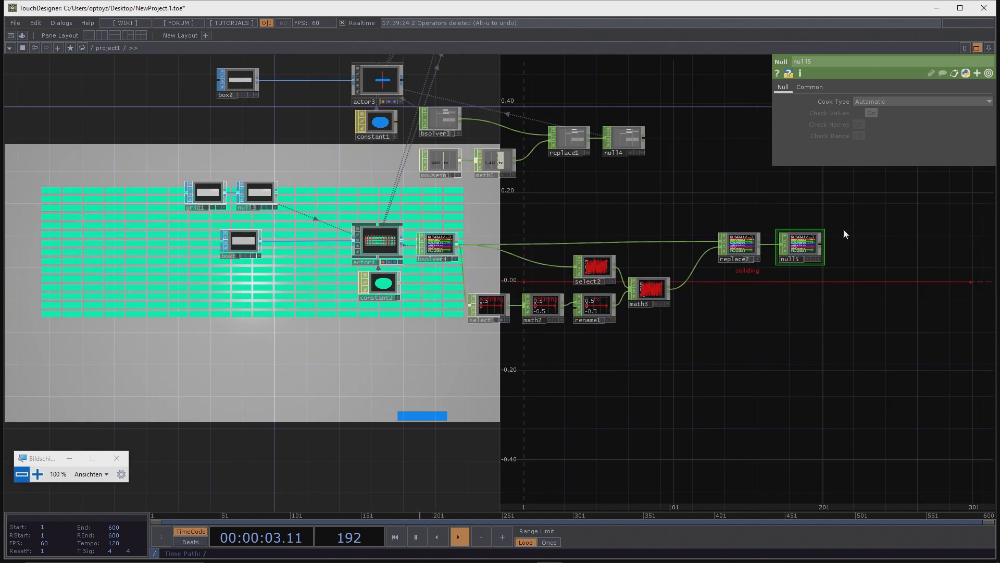
scroll(843, 229, up, 2)
drag(850, 267, 827, 266)
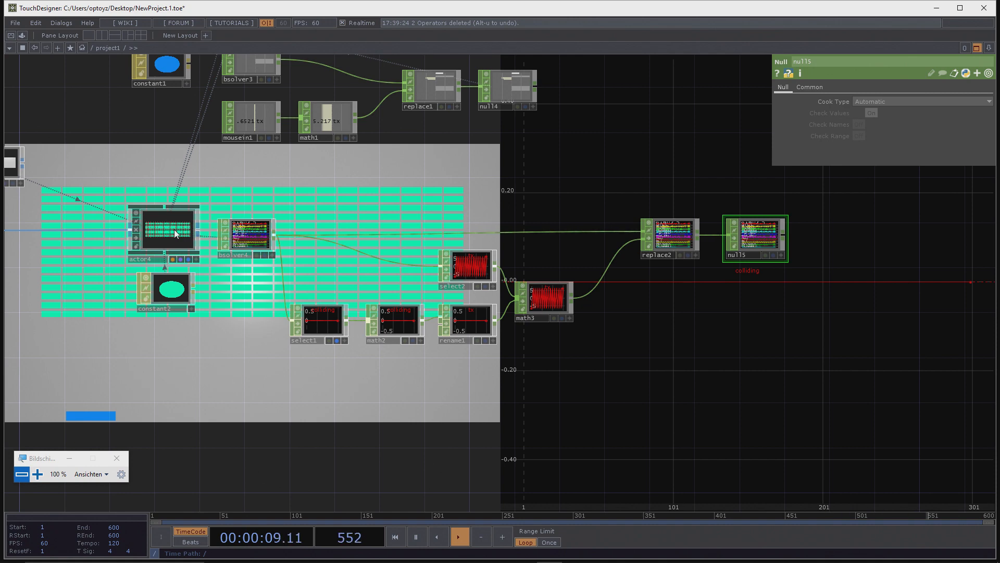
Step: Set the Feedback CHOP of actor4 to null5
click(174, 229)
drag(760, 373, 620, 392)
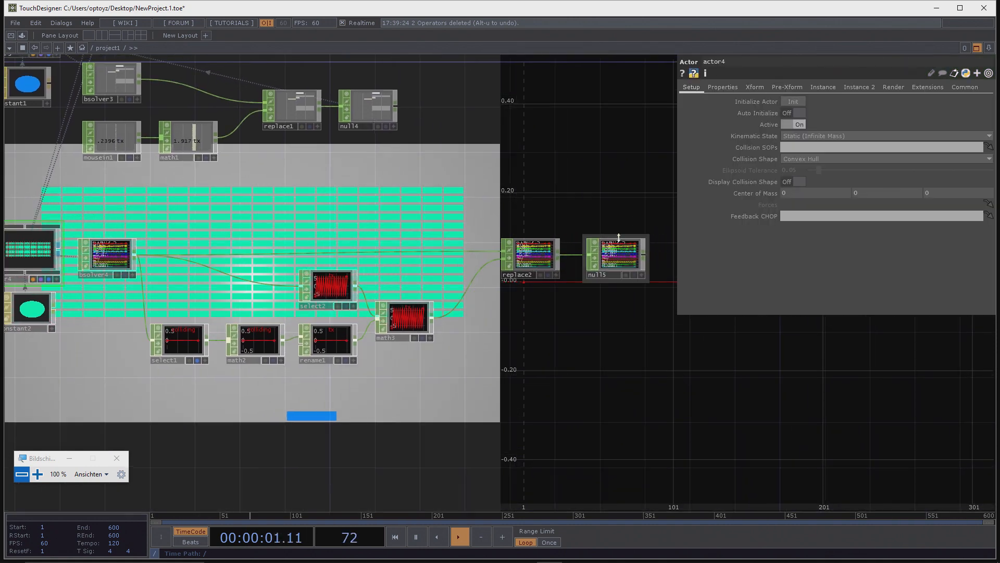
drag(620, 253, 802, 219)
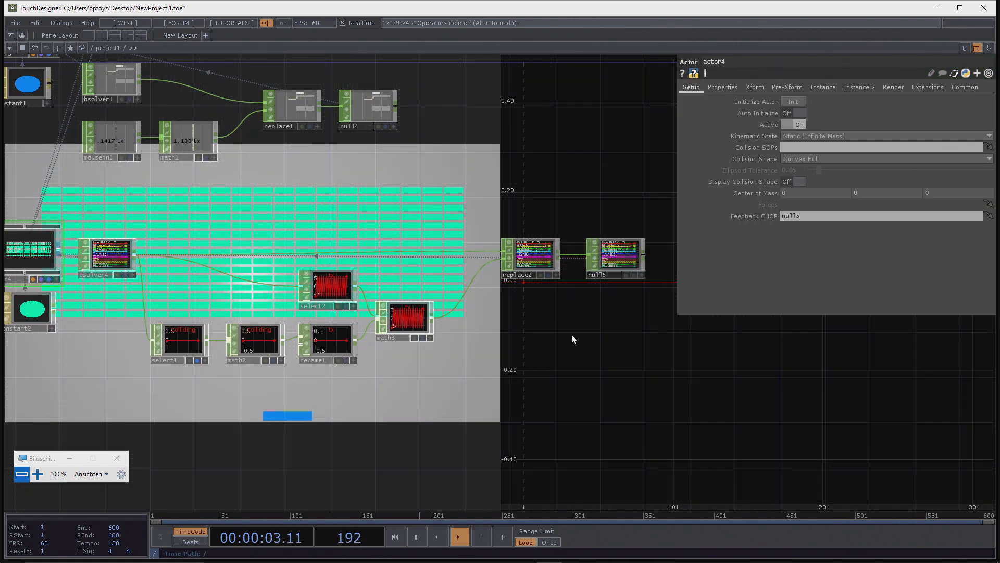
scroll(550, 327, down, 3)
drag(574, 398, 548, 360)
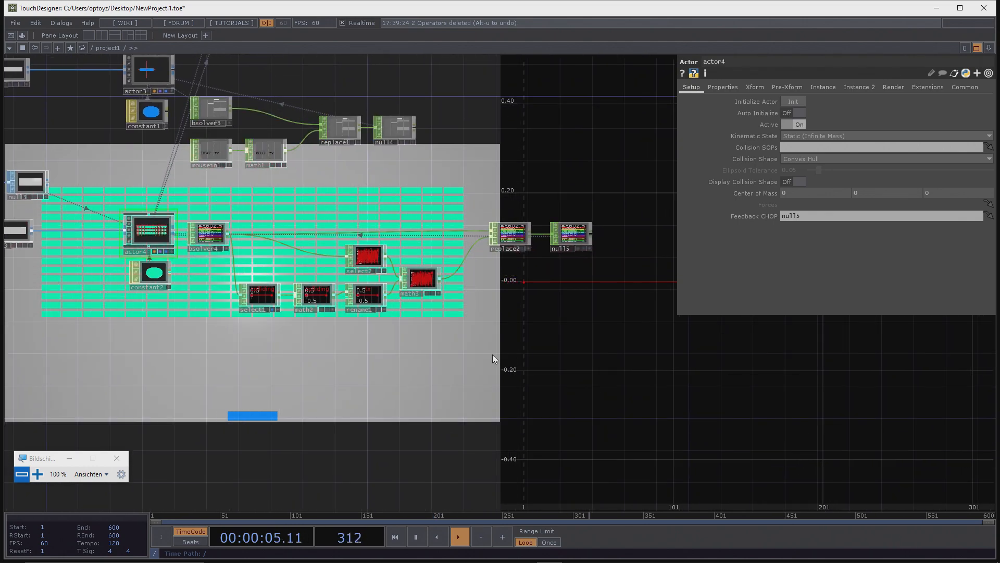
Step: Start the bsolver1 simulation to test the game, reinitialize the simulation and collision shapes, and start it again
scroll(457, 327, down, 4)
drag(510, 294, 505, 327)
drag(379, 89, 368, 118)
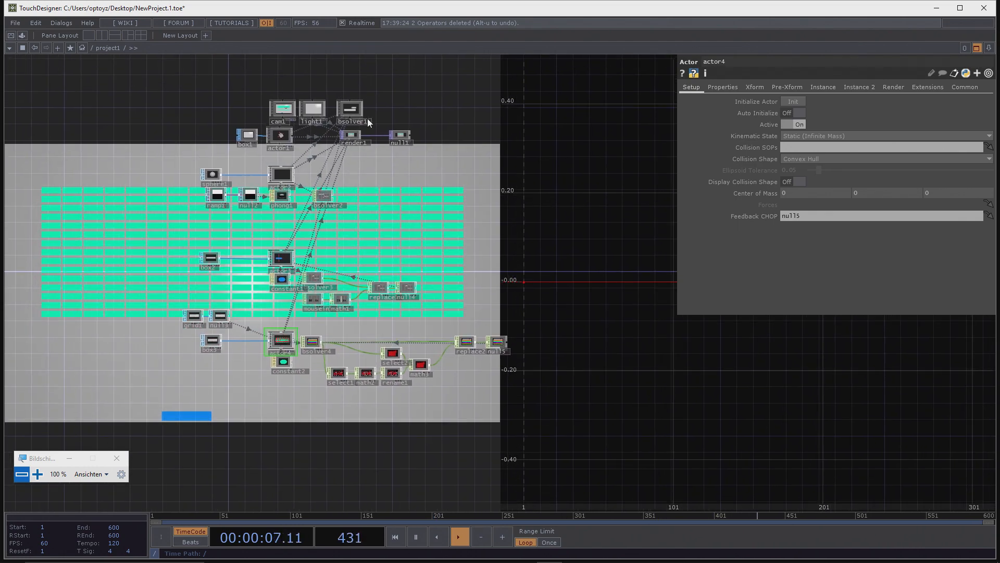
click(355, 111)
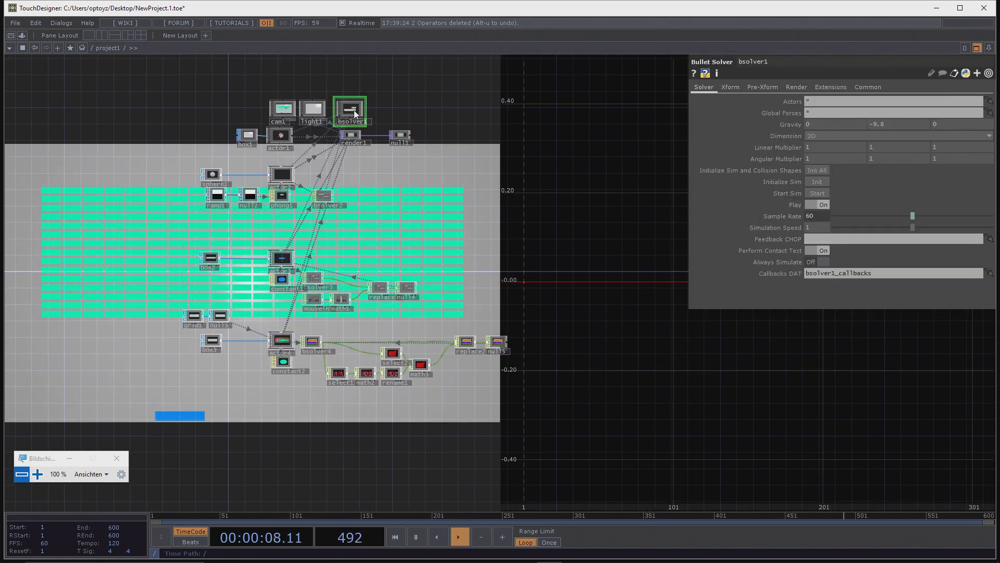
click(817, 195)
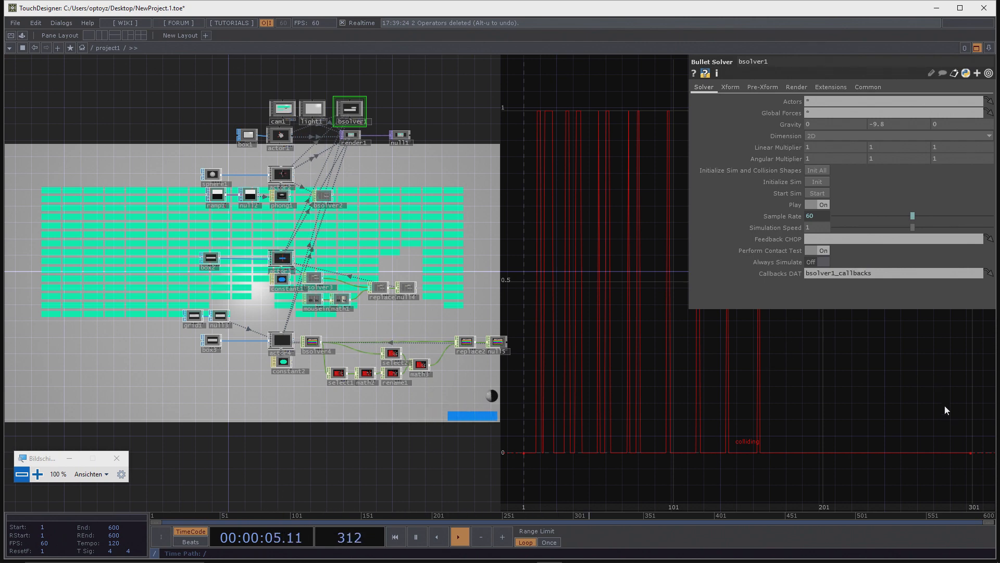
click(822, 170)
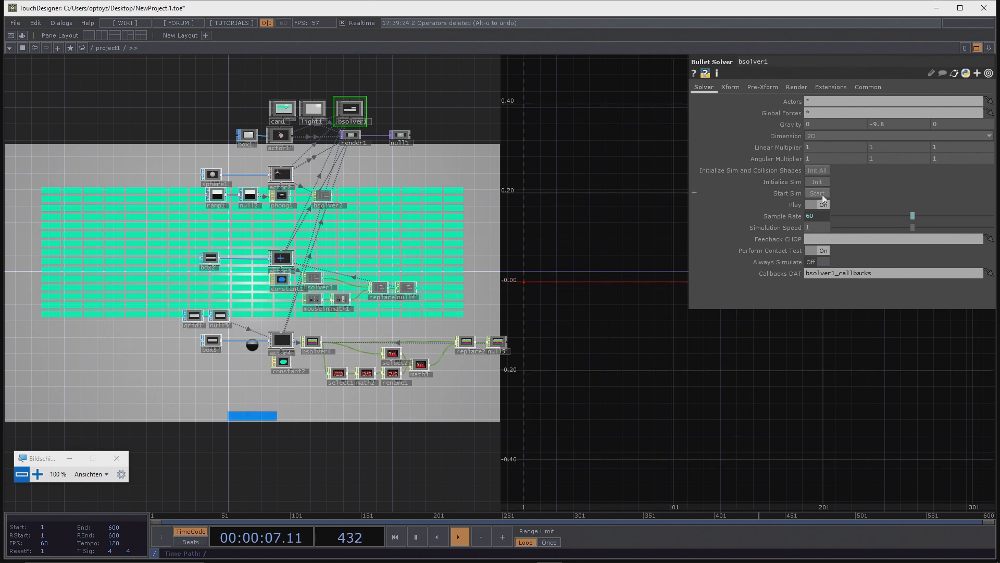
click(821, 194)
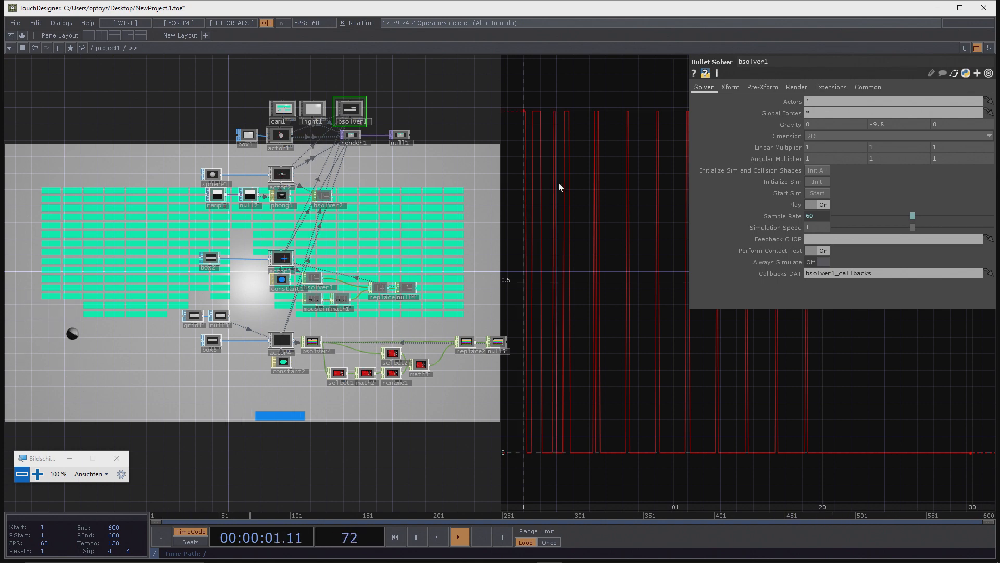
Step: Examine the channels and parameters of the ball's bsolver2, and the paddle's bsolver3, mousein1 and replace1 chain
scroll(368, 254, up, 8)
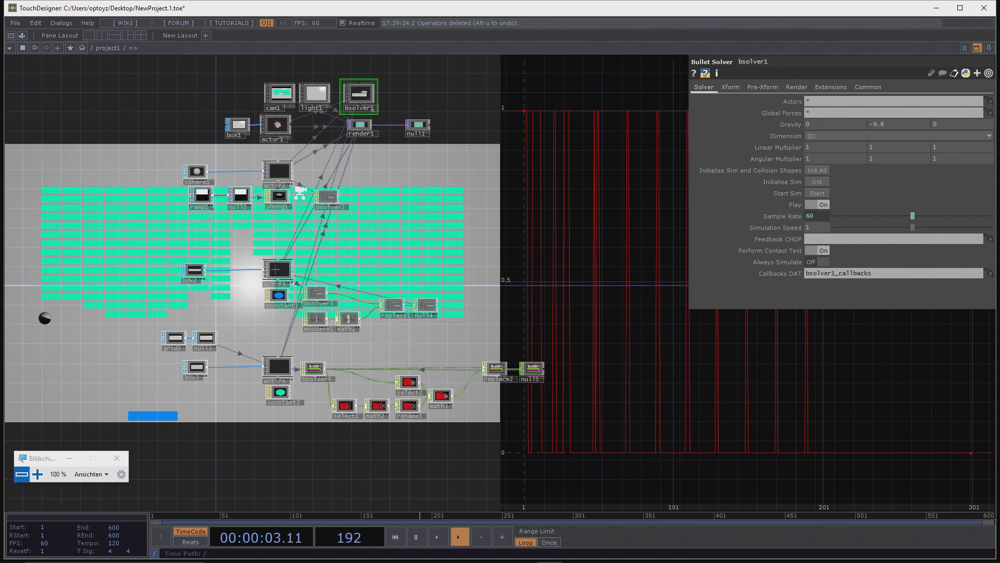
scroll(368, 254, down, 8)
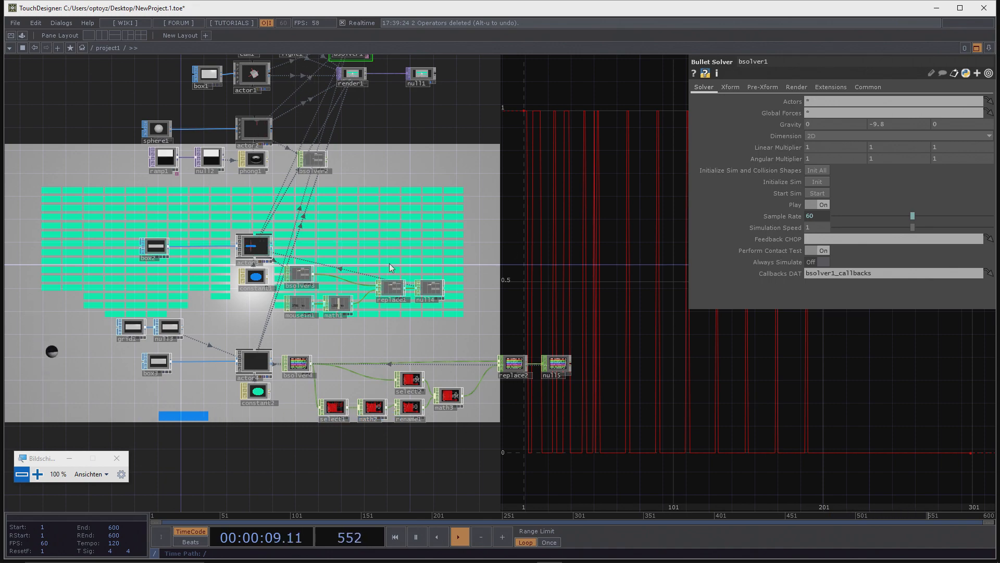
drag(496, 212, 511, 336)
scroll(331, 295, up, 8)
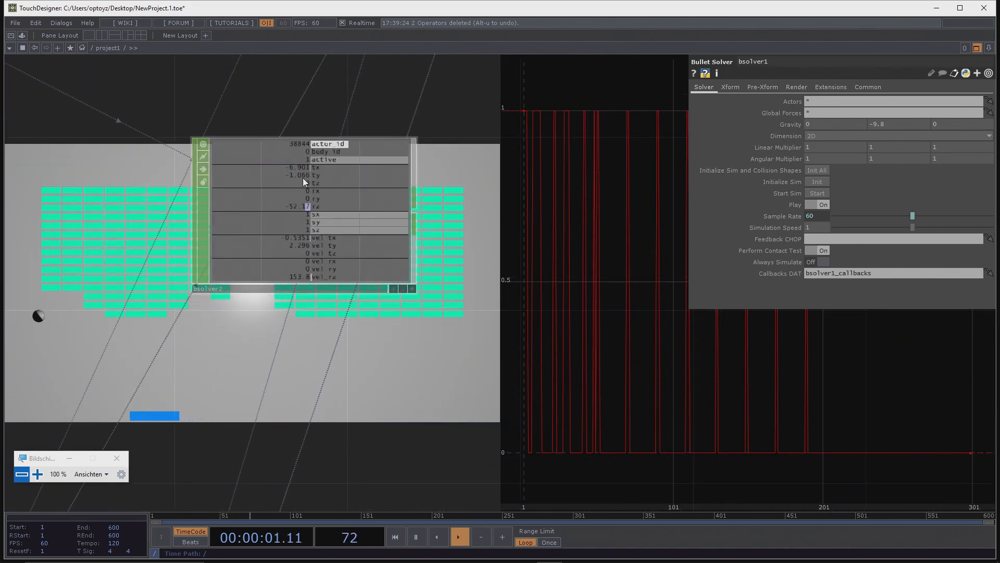
click(324, 252)
scroll(324, 253, down, 10)
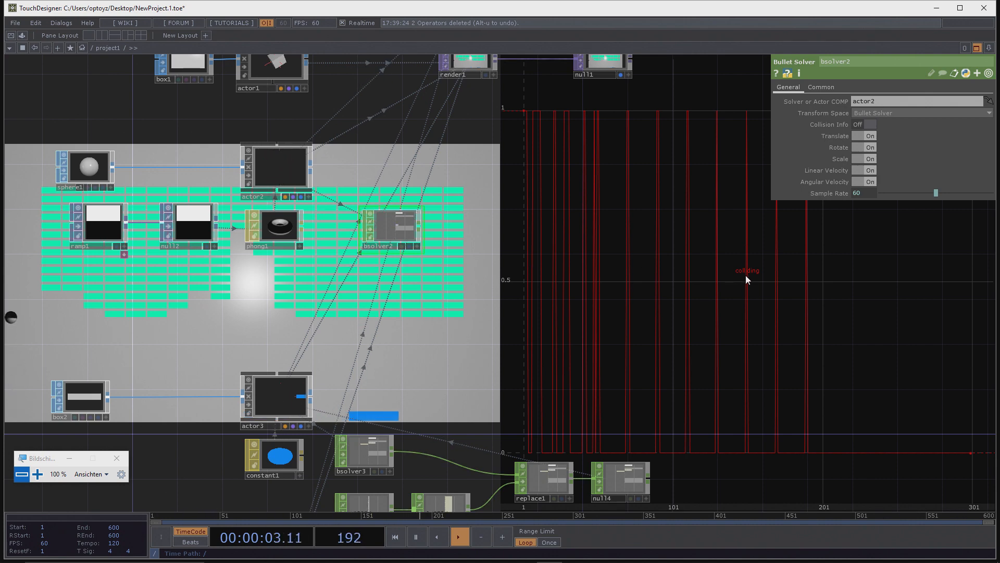
drag(675, 264, 705, 153)
scroll(582, 417, up, 4)
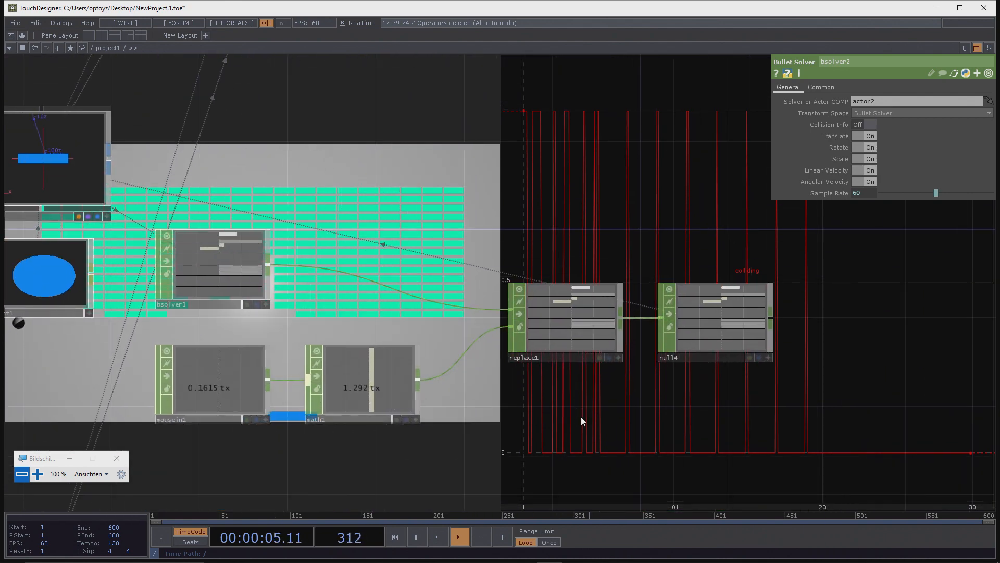
Step: Check the setup and transform parameters of the paddle's actor3 and set its Rolling Friction to 0.0733
scroll(582, 420, down, 5)
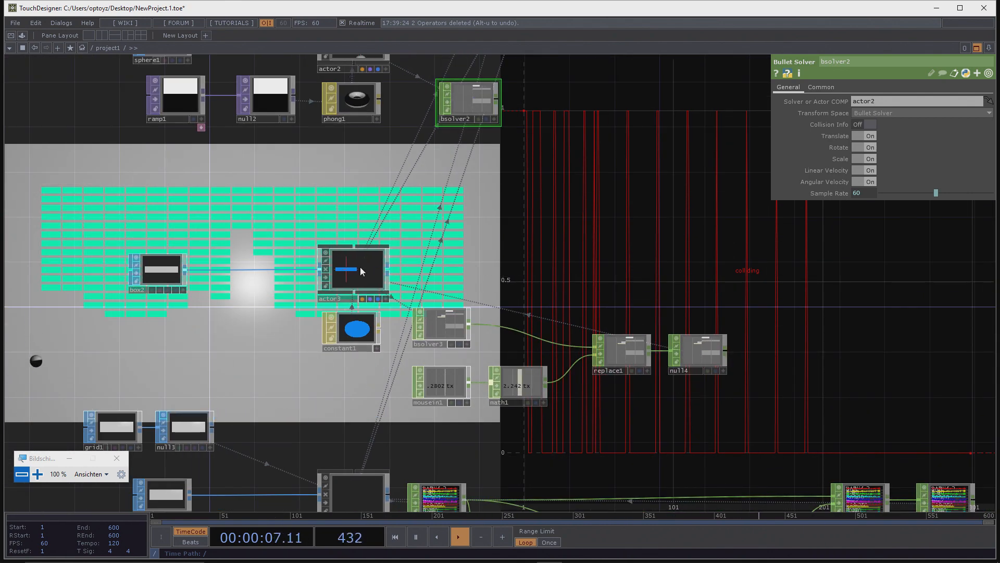
click(360, 266)
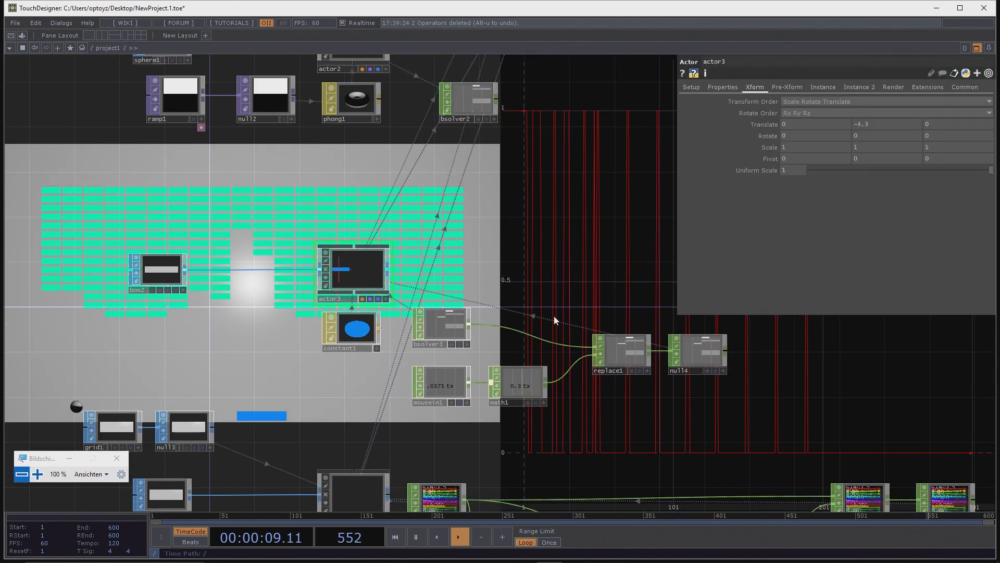
click(691, 87)
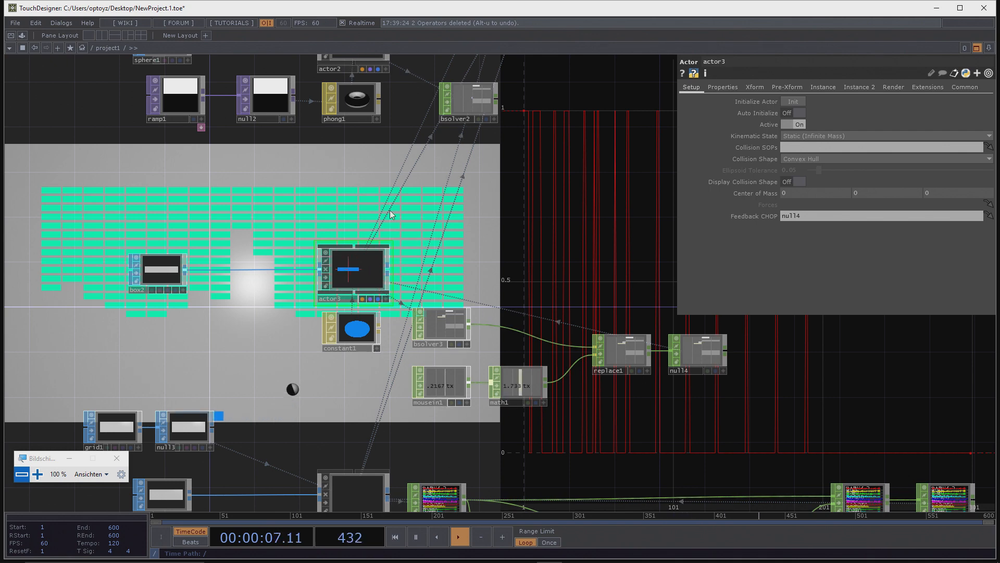
scroll(342, 276, down, 3)
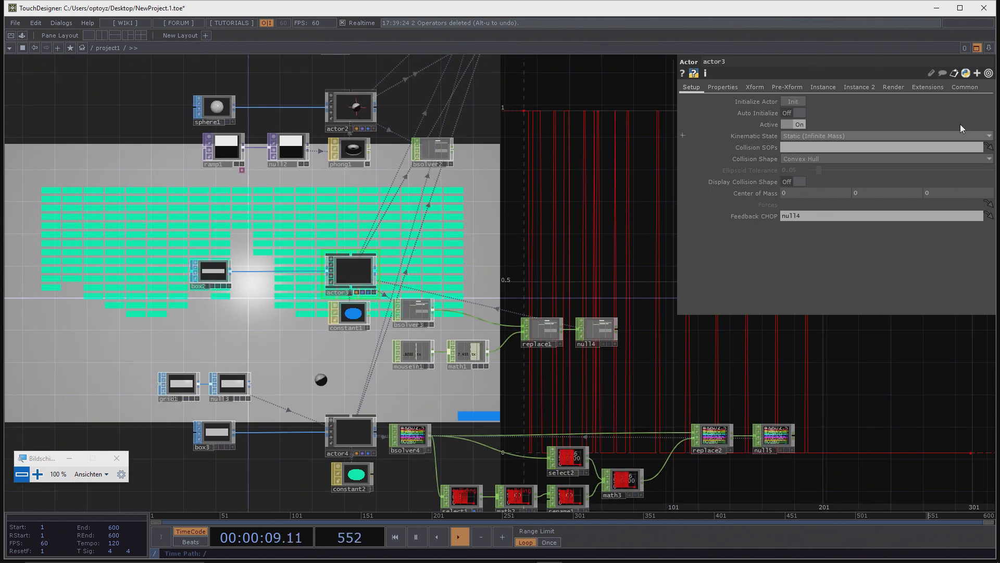
click(758, 84)
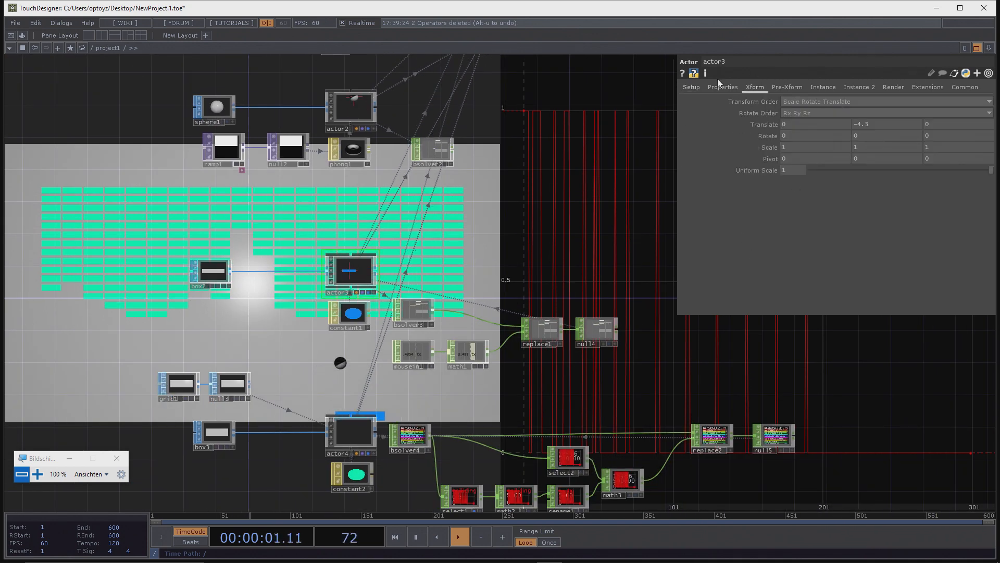
click(693, 87)
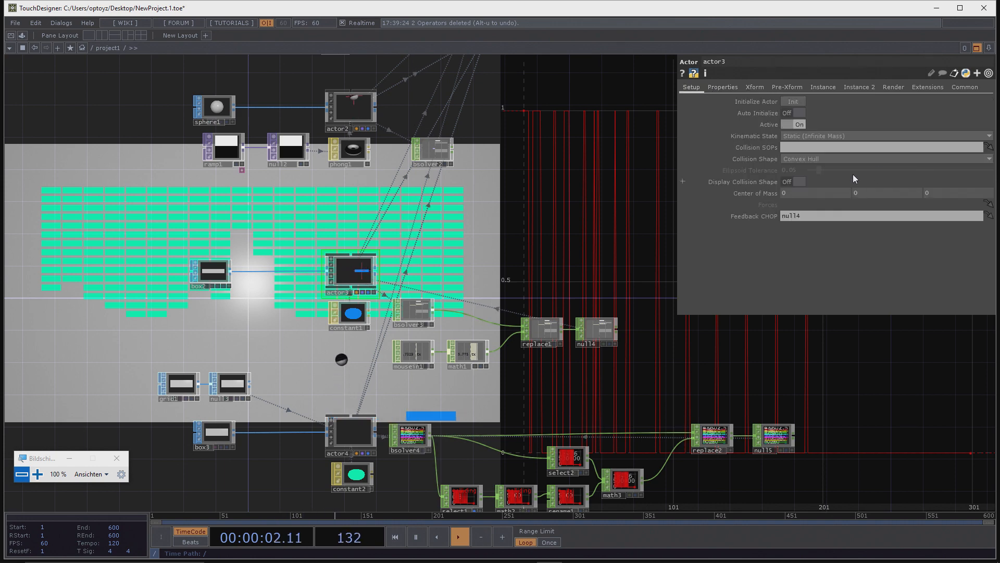
click(724, 87)
drag(814, 158, 861, 159)
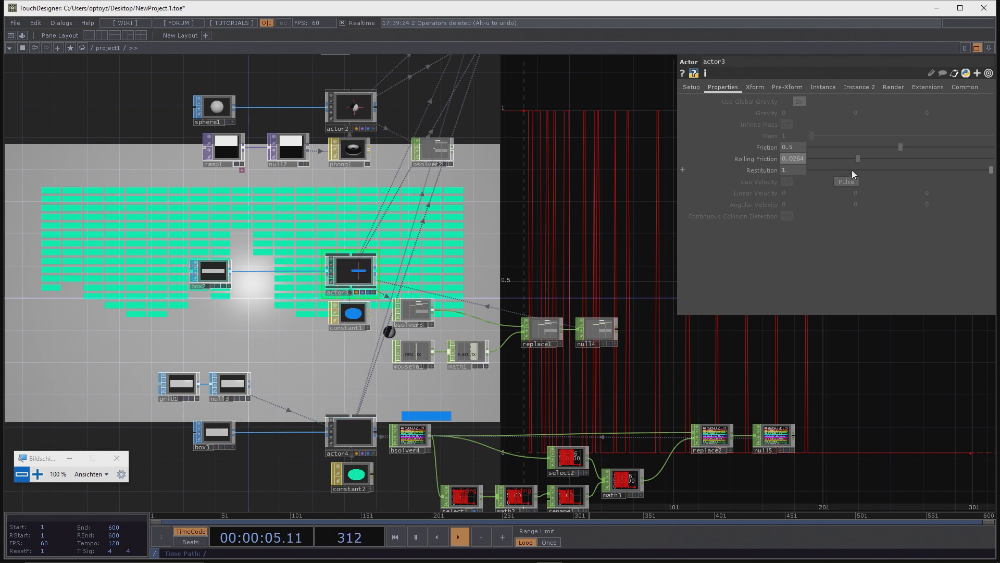
drag(856, 158, 944, 161)
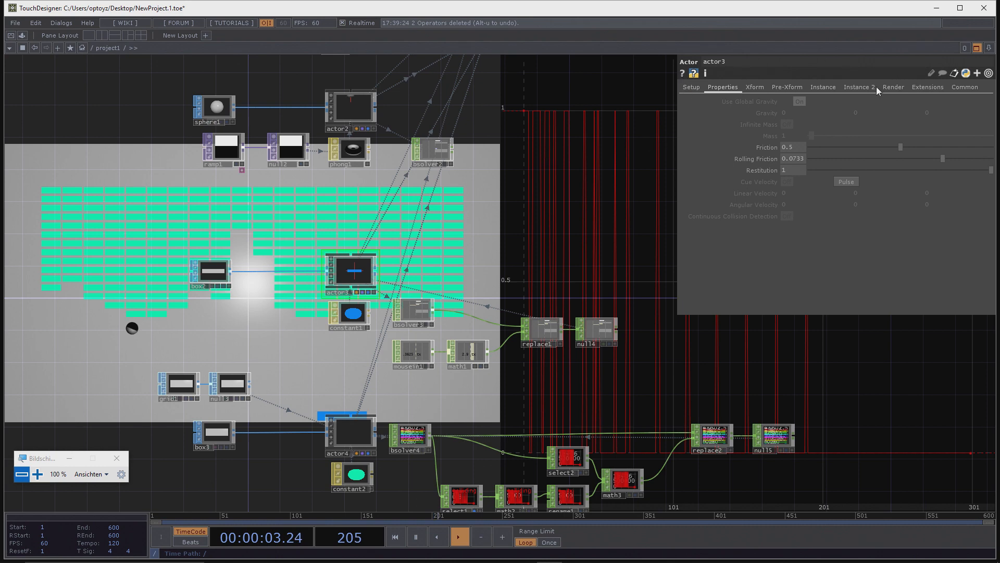
Step: Open the Actor COMP documentation in the browser and read the Rolling Friction and Restitution descriptions of the Properties page
key(F1)
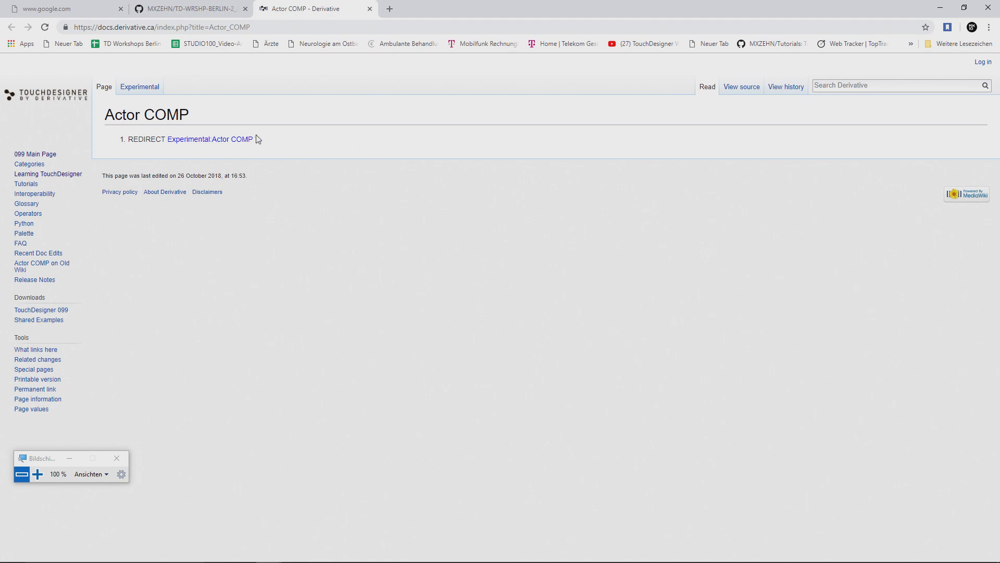
click(240, 141)
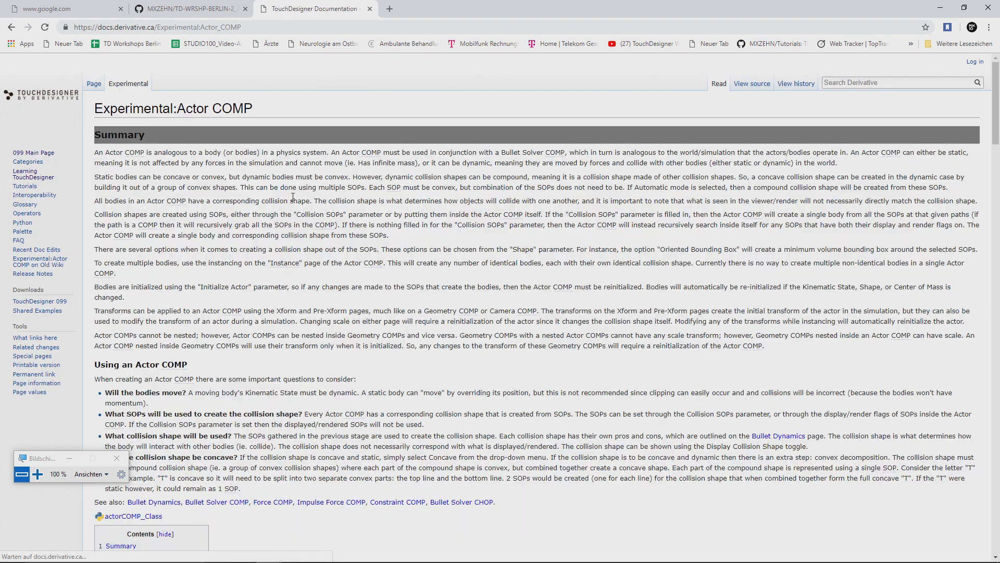
scroll(294, 234, down, 12)
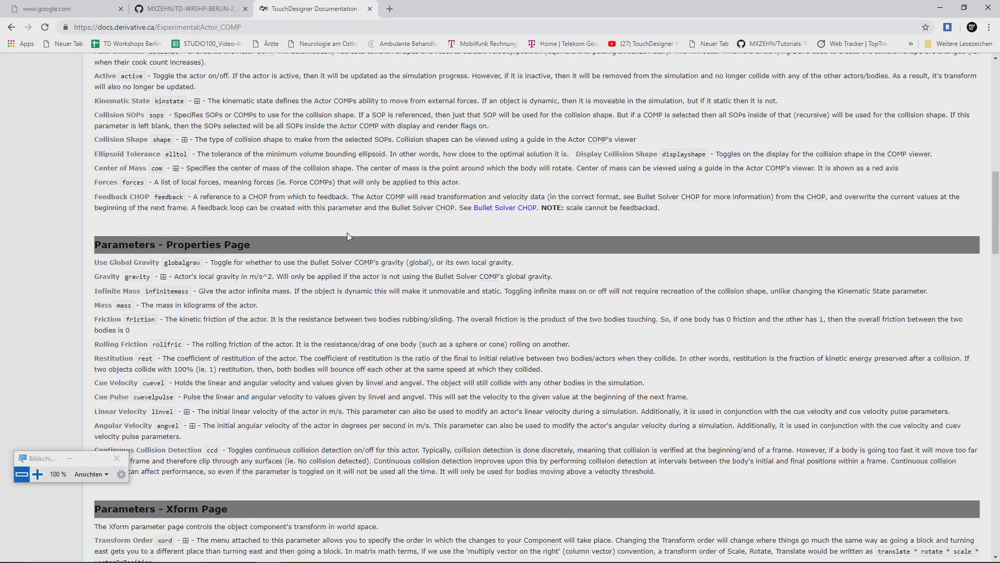
scroll(348, 233, down, 4)
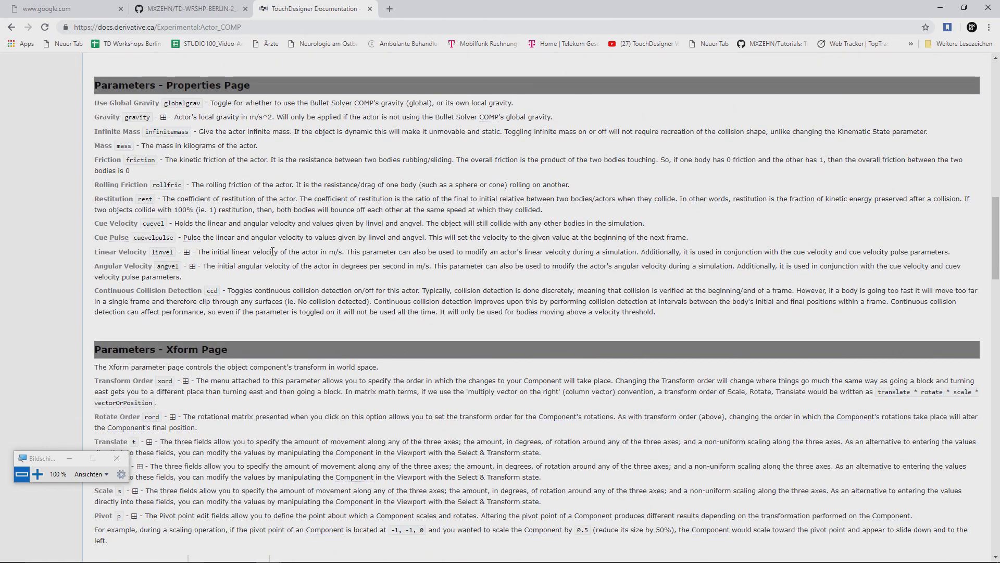
scroll(272, 252, down, 2)
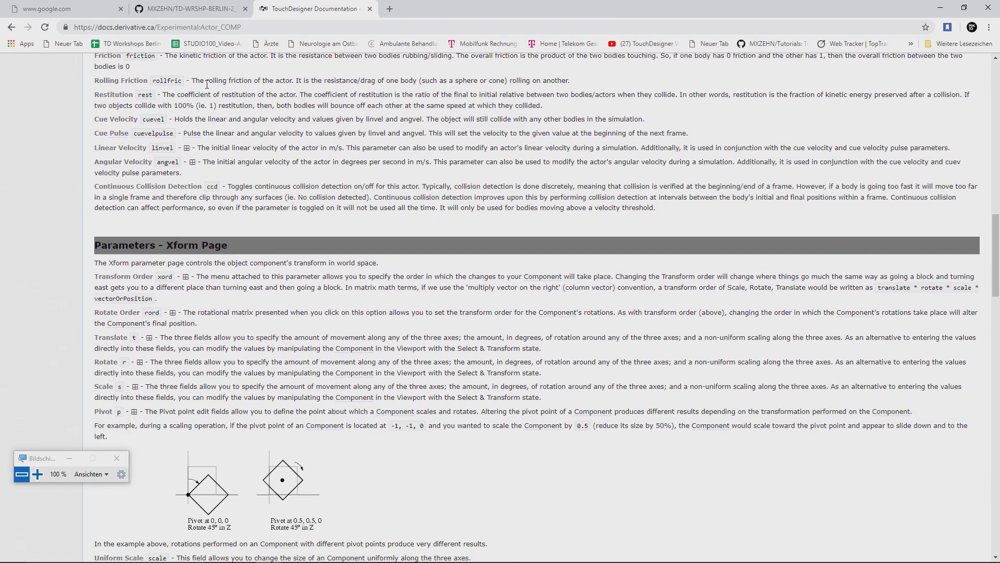
mouse_move(206, 82)
mouse_down()
mouse_move(294, 81)
mouse_move(203, 79)
mouse_up()
click(294, 81)
click(394, 92)
drag(296, 80, 346, 92)
click(374, 81)
Step: Return to TouchDesigner and set the Rolling Friction of the ball's actor2 to 0.033
click(941, 9)
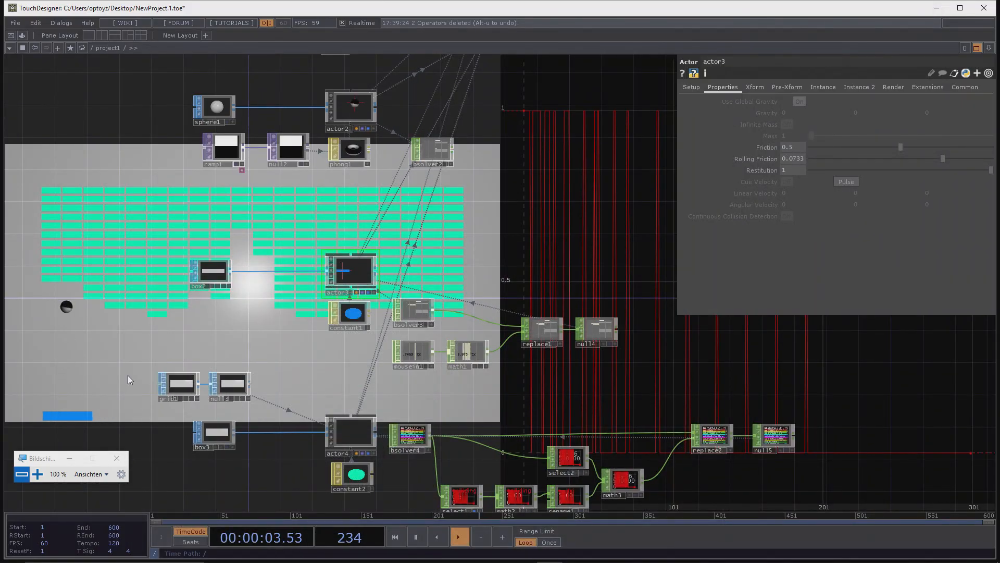
click(350, 110)
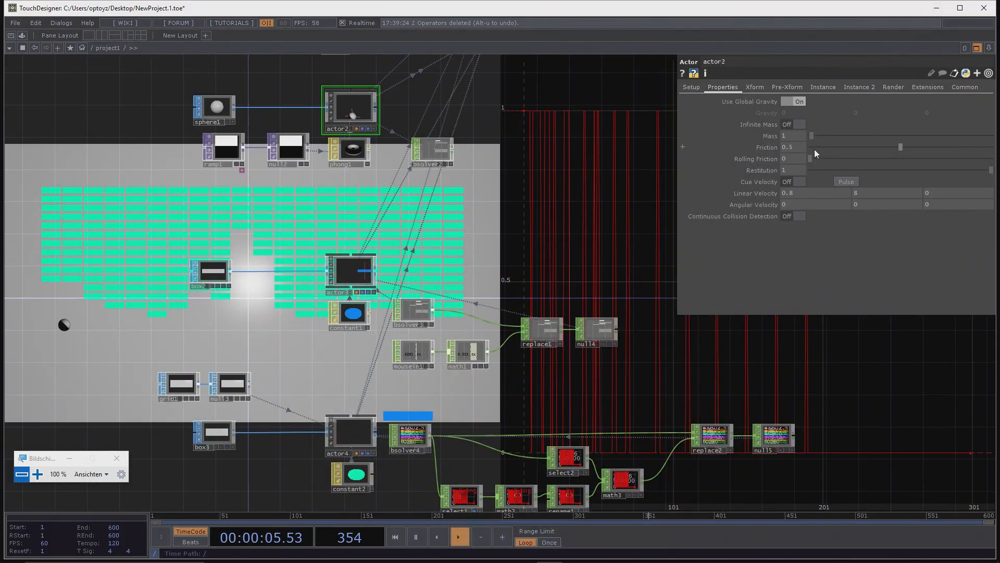
drag(811, 160, 870, 162)
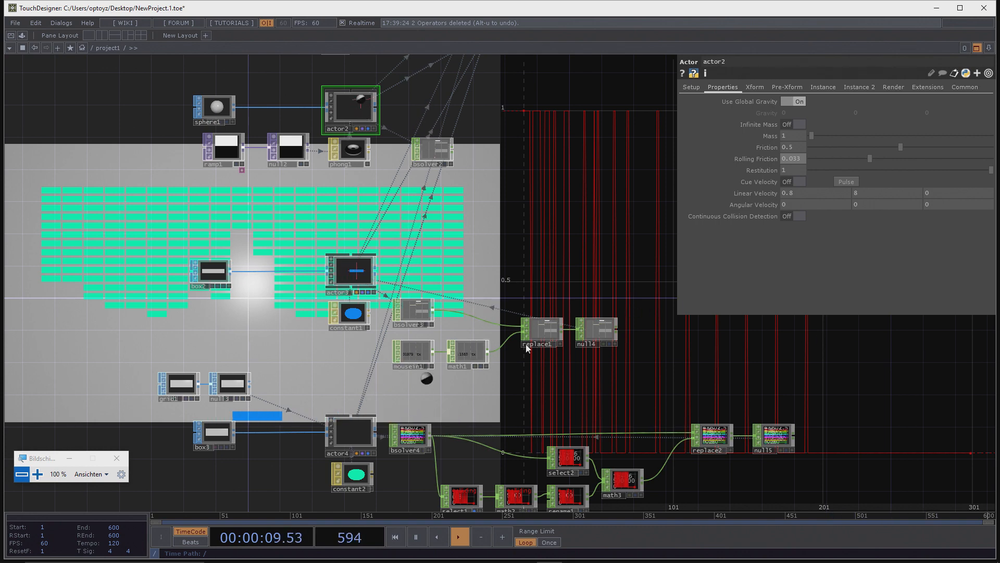
Step: Examine the network around the ball and paddle, and read the position, rotation and velocity channels of bsolver2
drag(522, 243, 456, 275)
right_drag(568, 417, 344, 314)
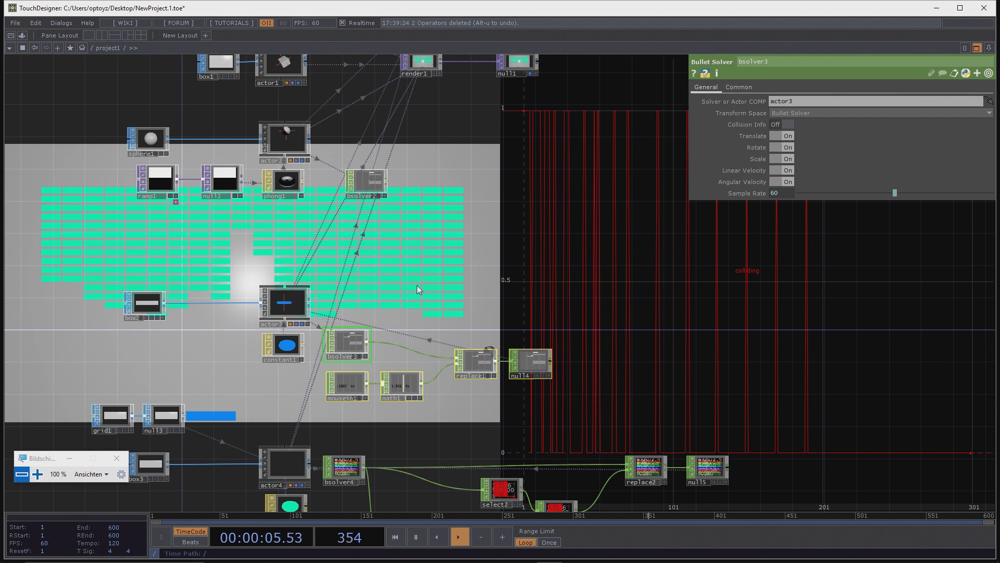
drag(471, 291, 437, 280)
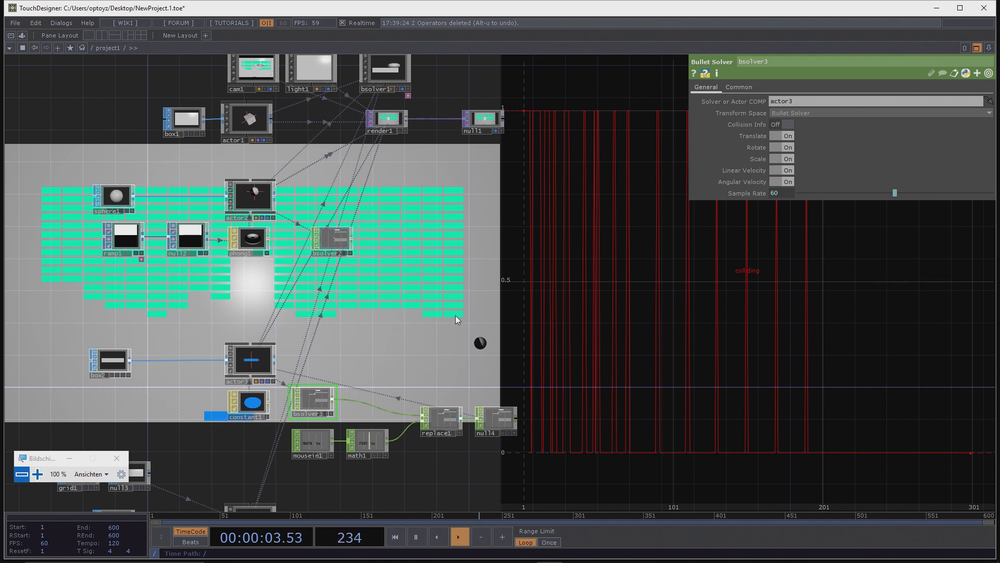
scroll(320, 468, down, 5)
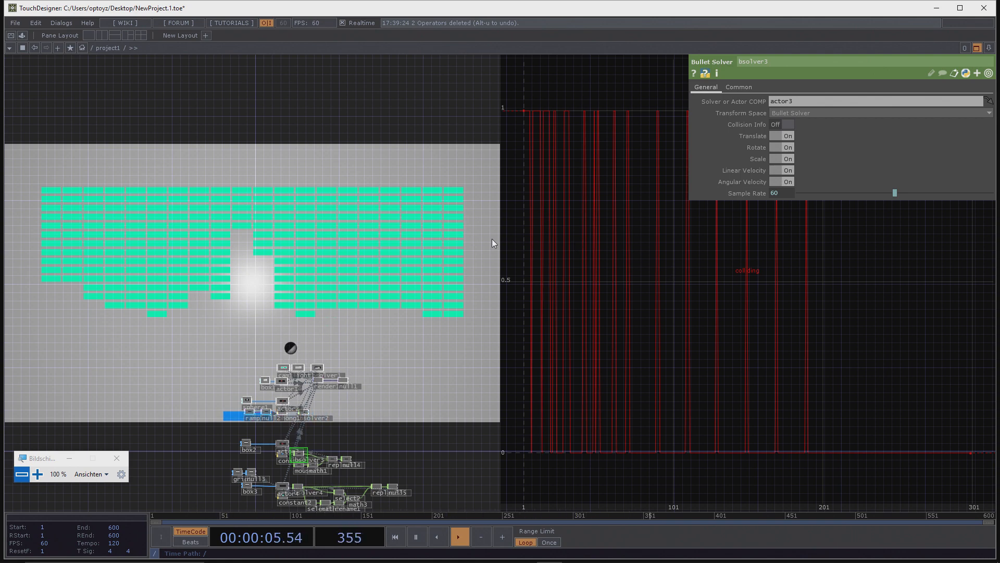
drag(397, 409, 400, 275)
scroll(336, 337, up, 5)
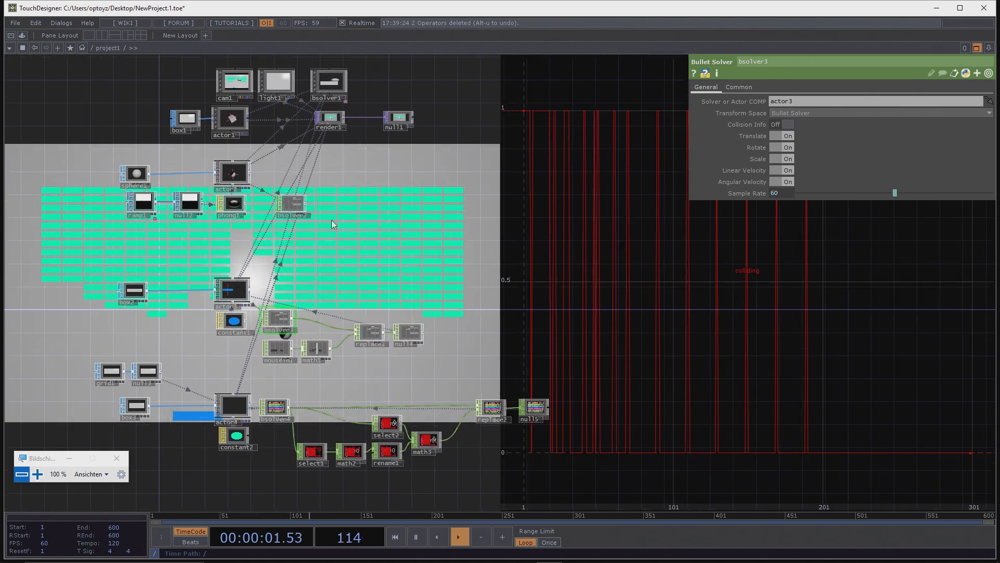
scroll(335, 216, up, 3)
drag(352, 228, 347, 205)
scroll(359, 214, up, 5)
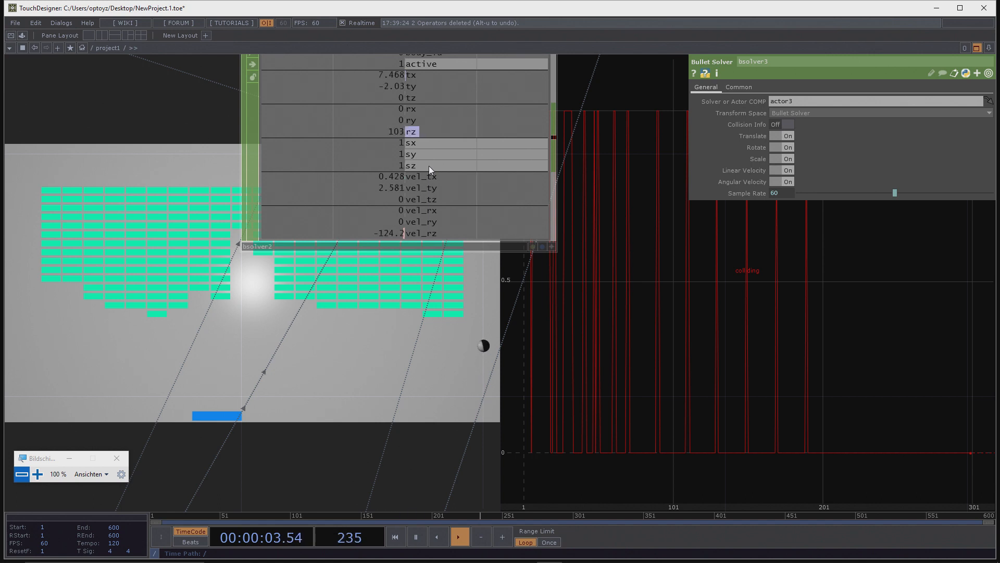
scroll(419, 252, down, 5)
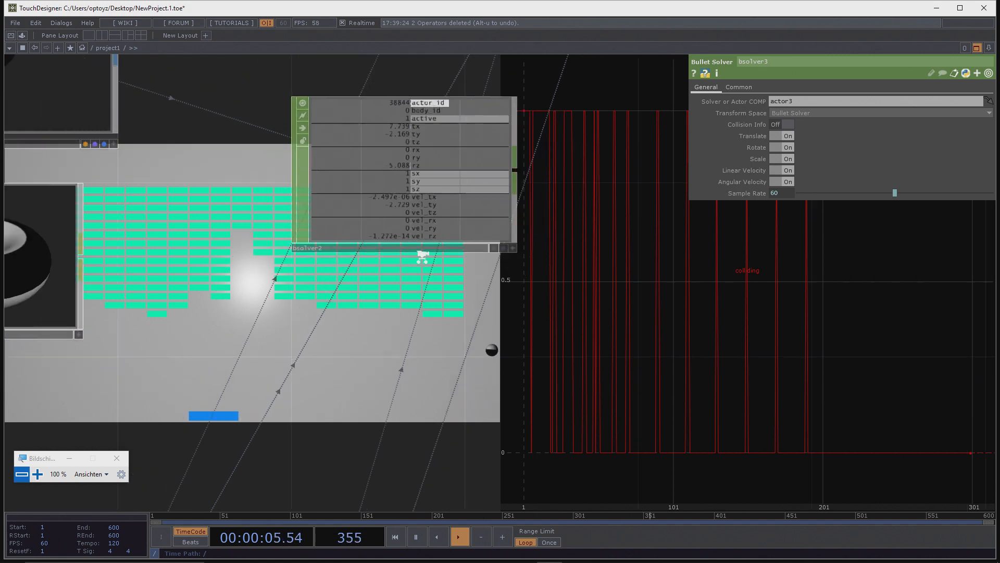
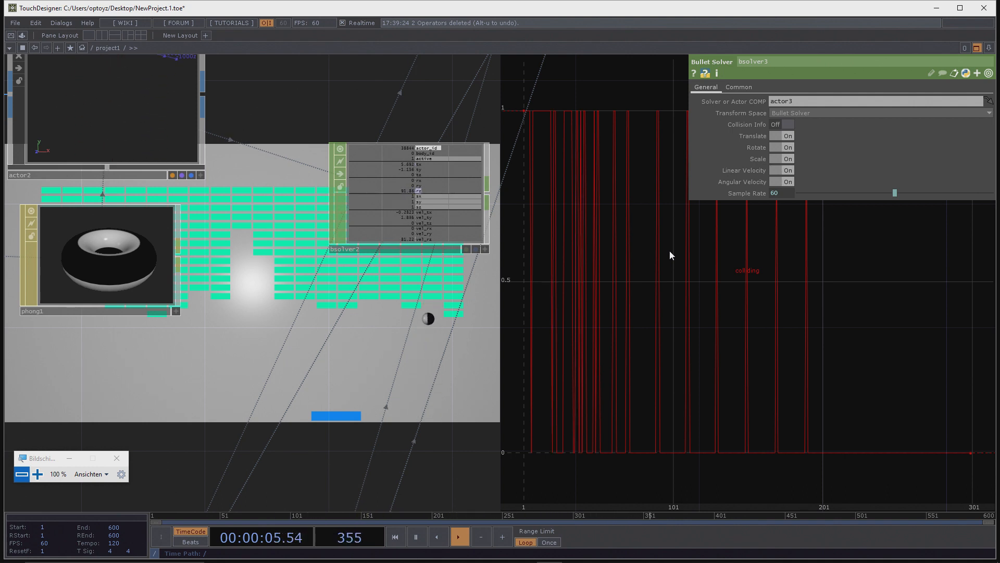
scroll(429, 380, down, 5)
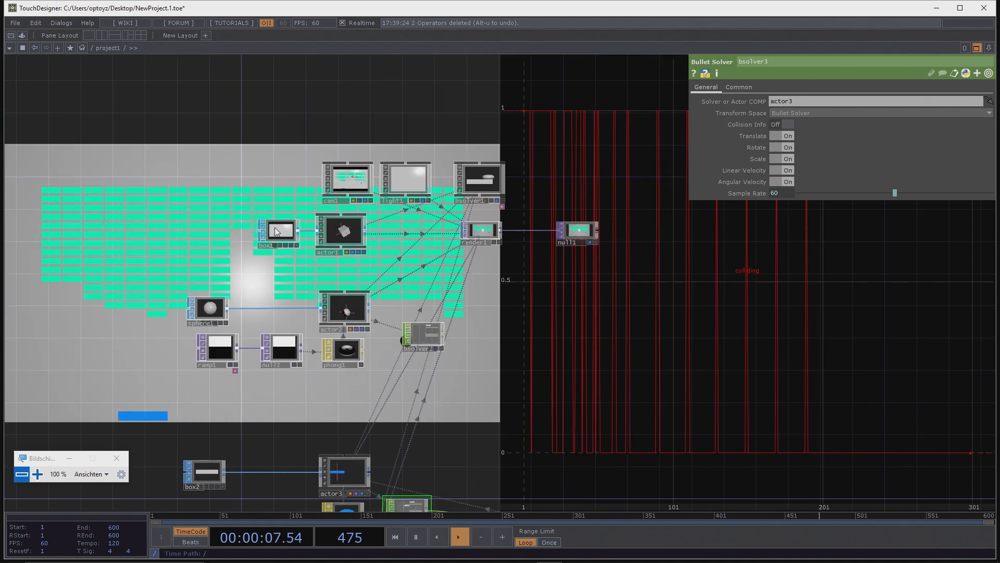
Step: Check the gravity of bsolver1 and turn off Use Global Gravity for the ball's actor2
click(350, 306)
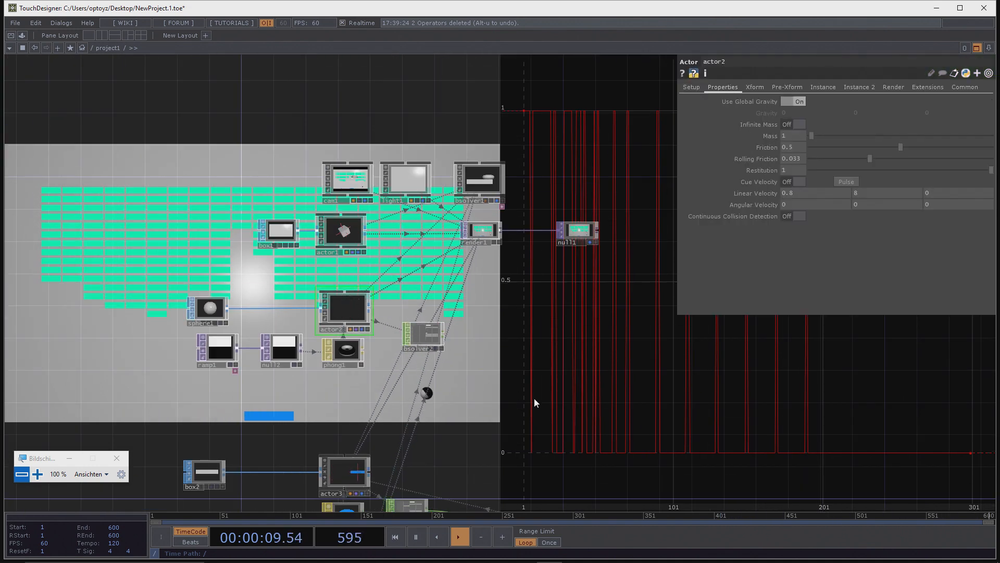
drag(533, 398, 482, 292)
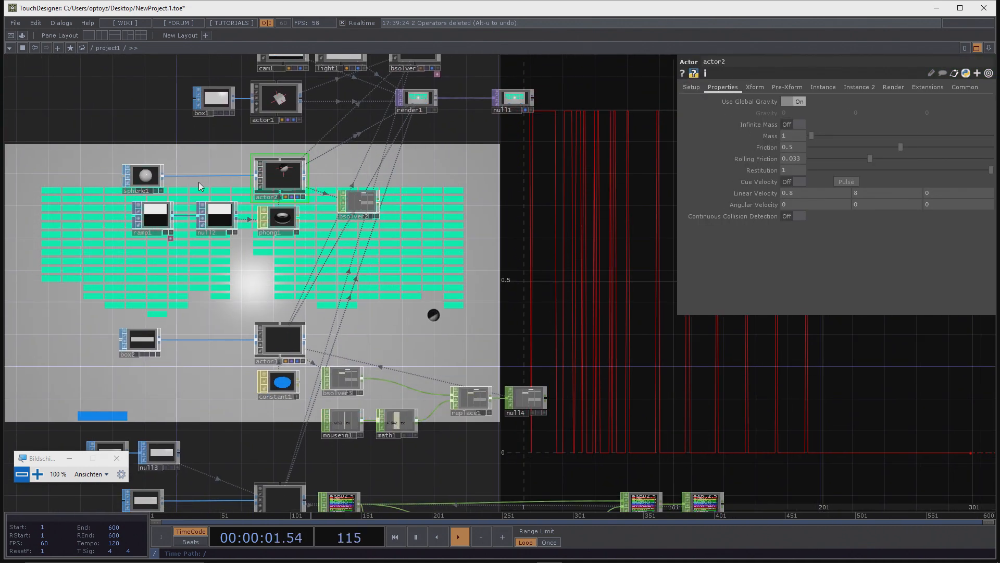
drag(332, 142, 262, 220)
click(367, 134)
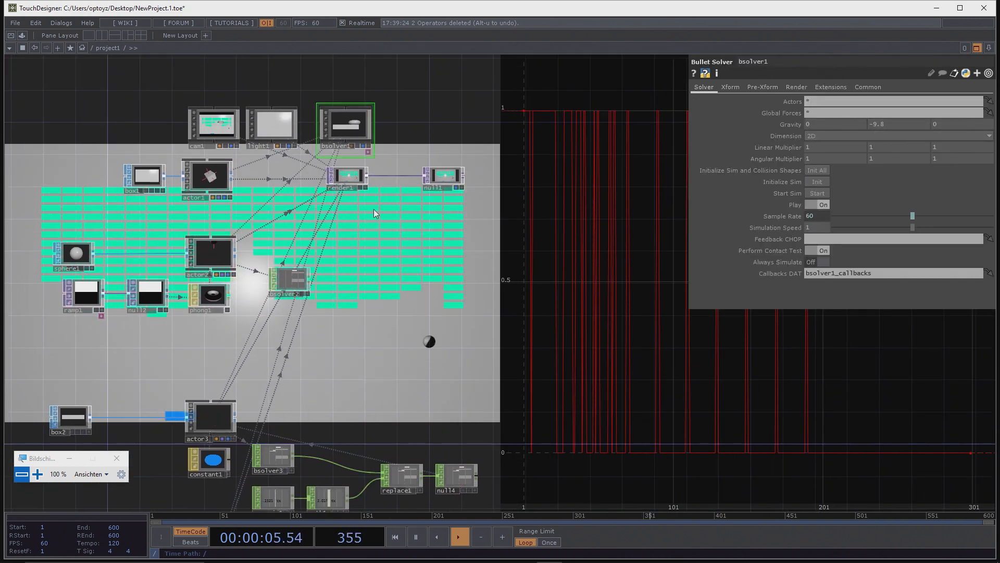
click(211, 253)
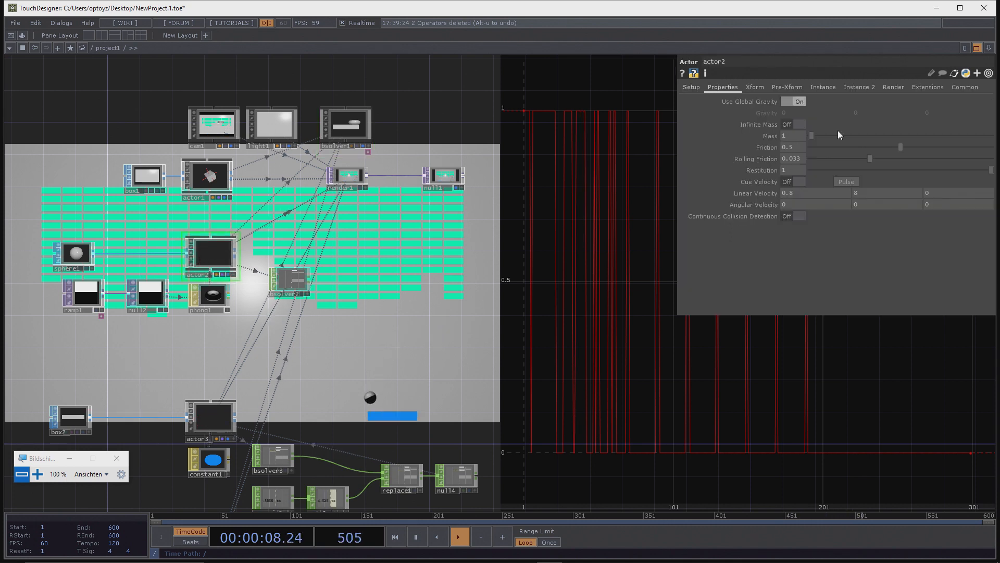
click(797, 102)
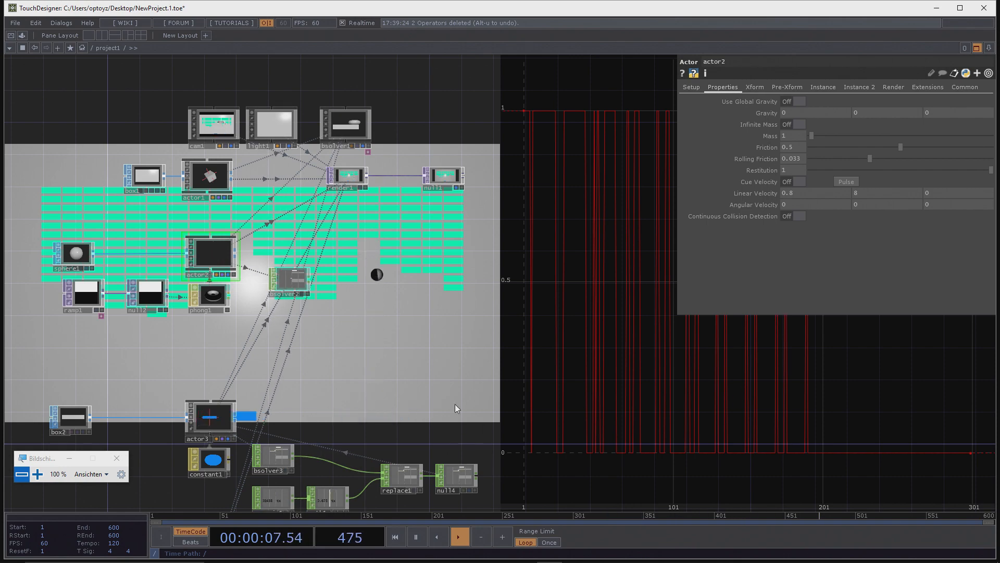
Step: Append a Select CHOP to the output of the ball's bsolver2
drag(455, 404, 380, 216)
scroll(219, 83, up, 5)
drag(267, 130, 326, 235)
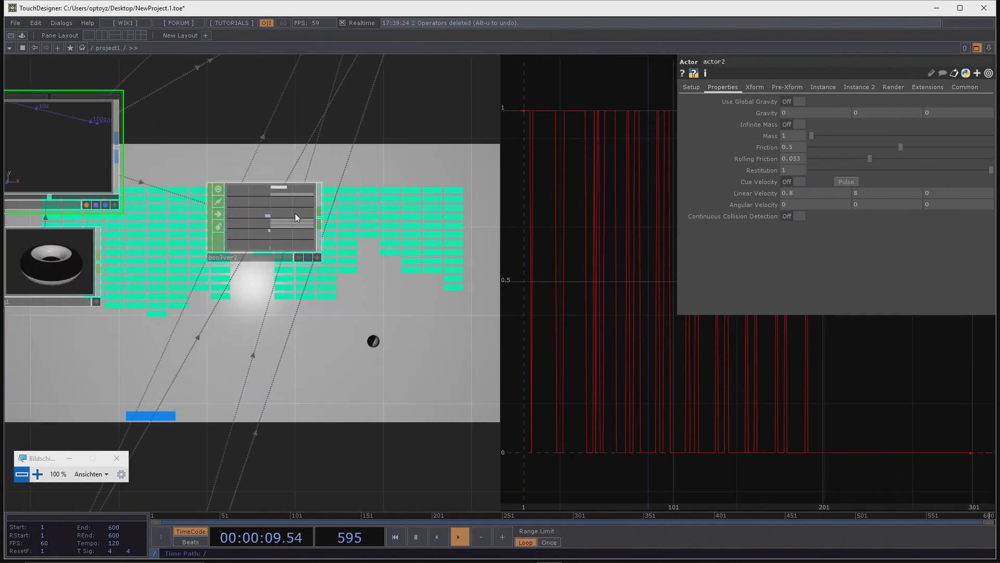
scroll(300, 220, up, 5)
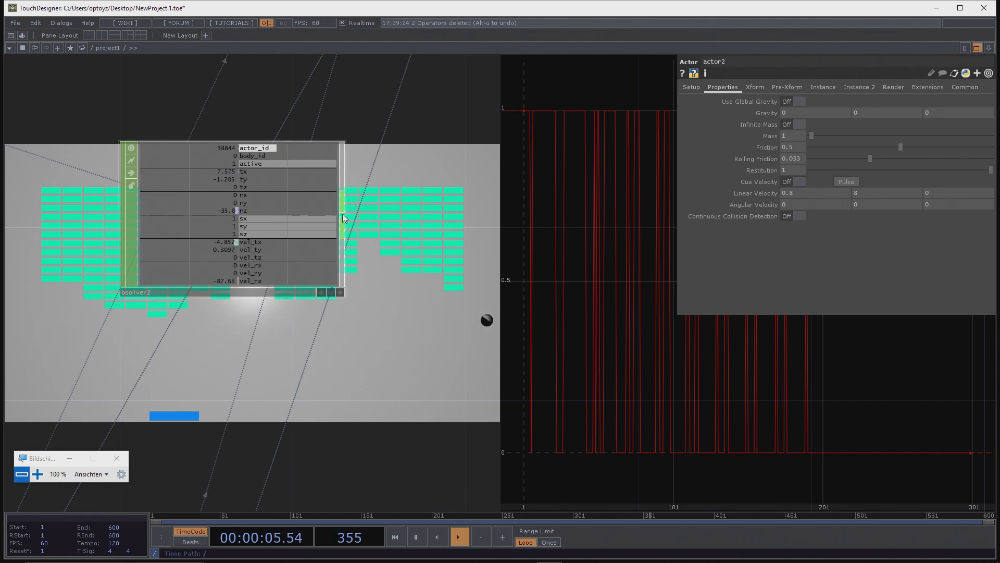
key(Tab)
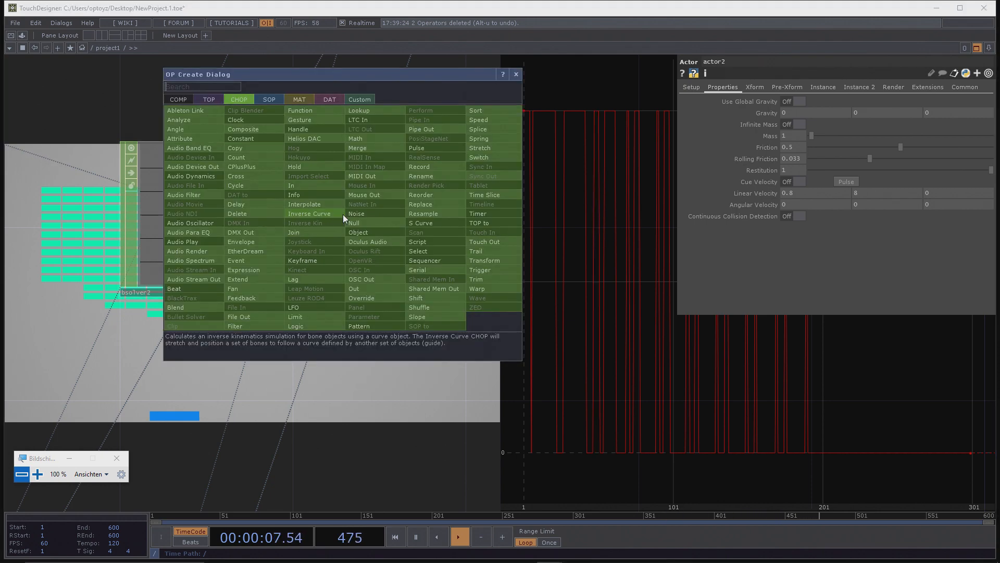
text(se)
click(418, 251)
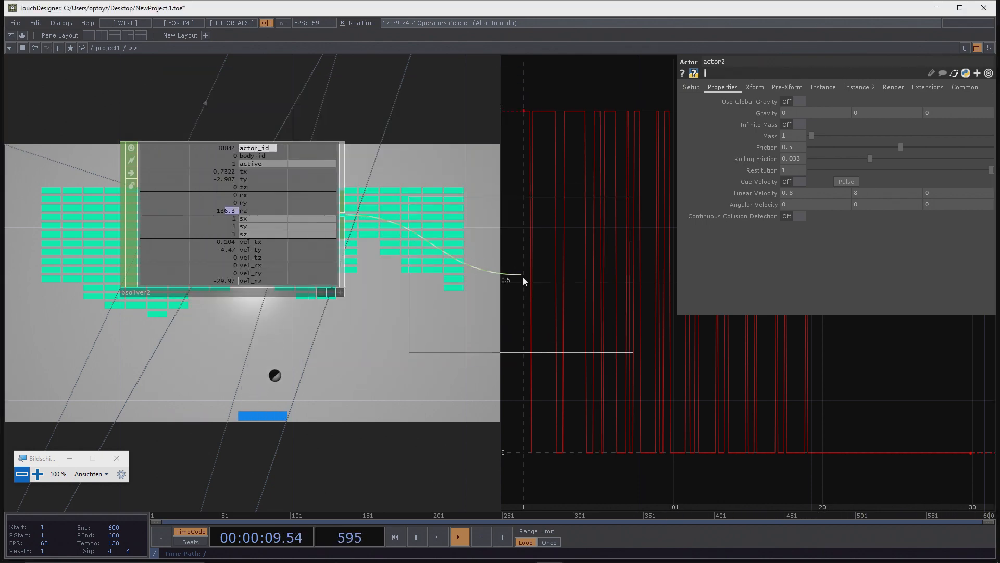
click(526, 286)
scroll(521, 245, down, 5)
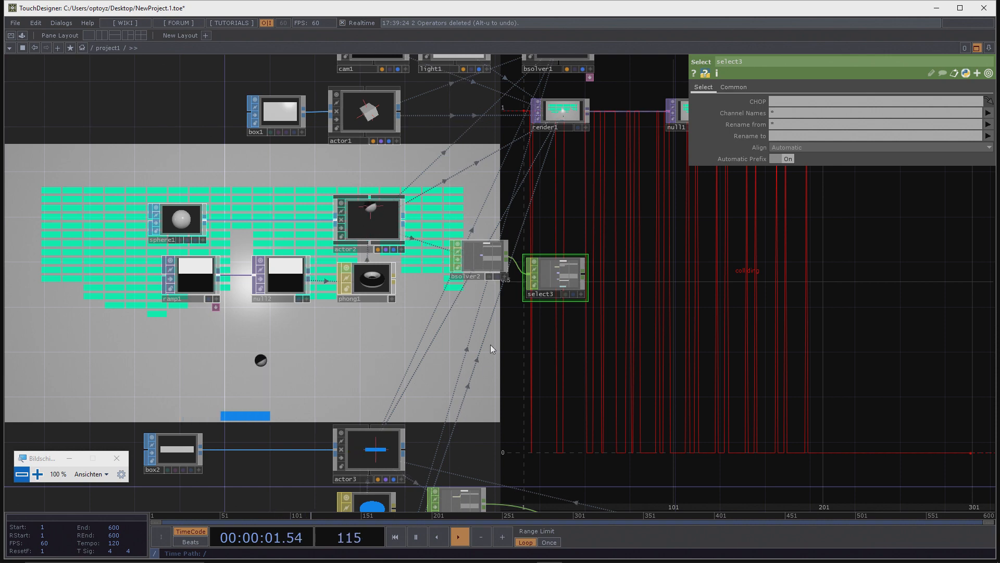
scroll(450, 223, up, 5)
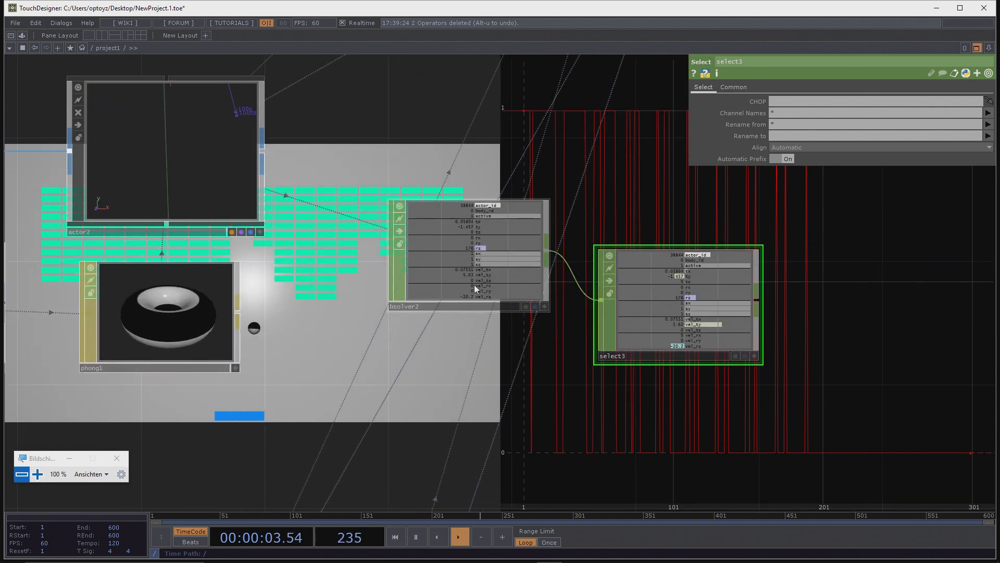
Step: Limit the channels of select3, fed by the ball's bsolver2, to vel_tx, vel_ty and vel_tz
drag(444, 223, 419, 186)
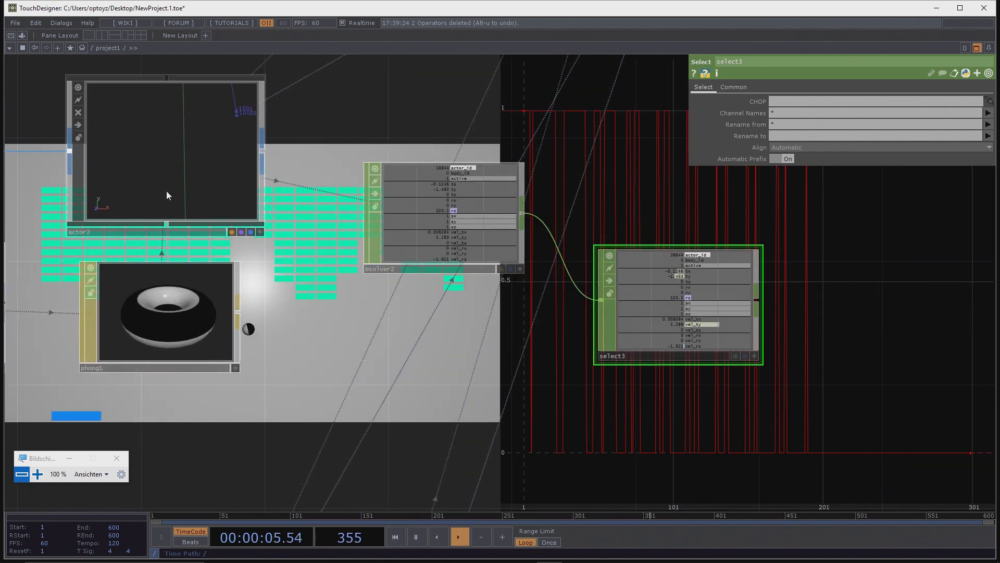
scroll(376, 319, down, 4)
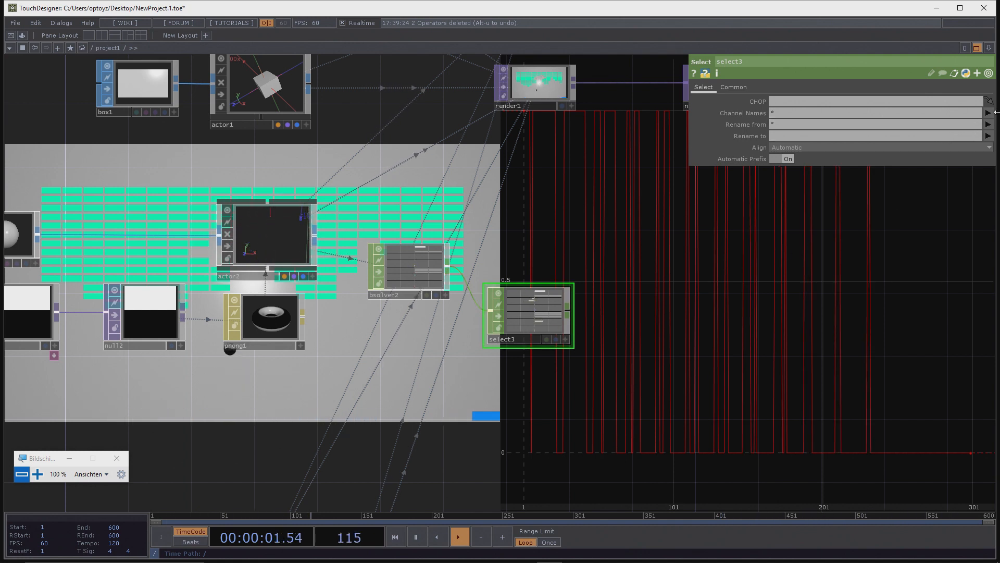
click(989, 112)
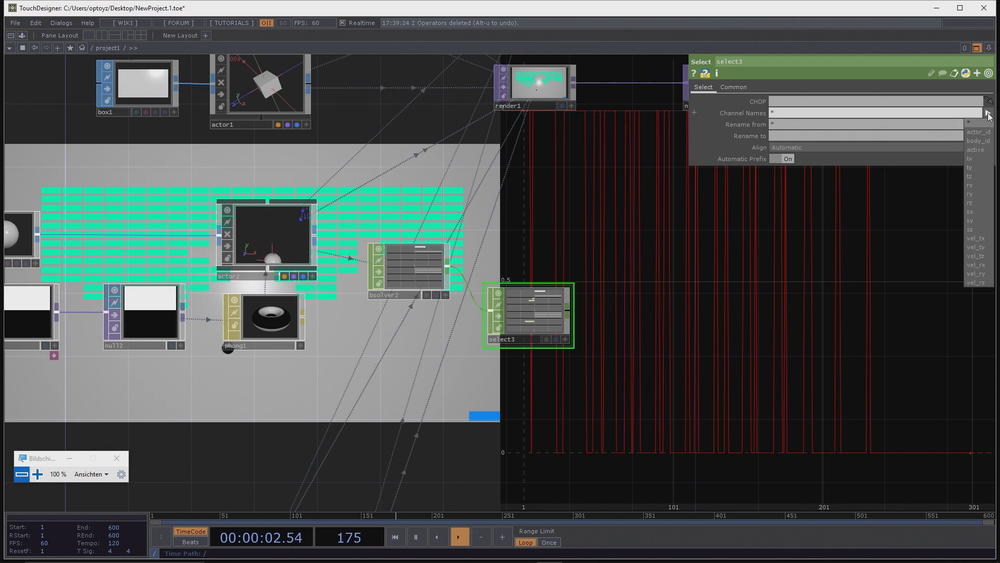
click(976, 238)
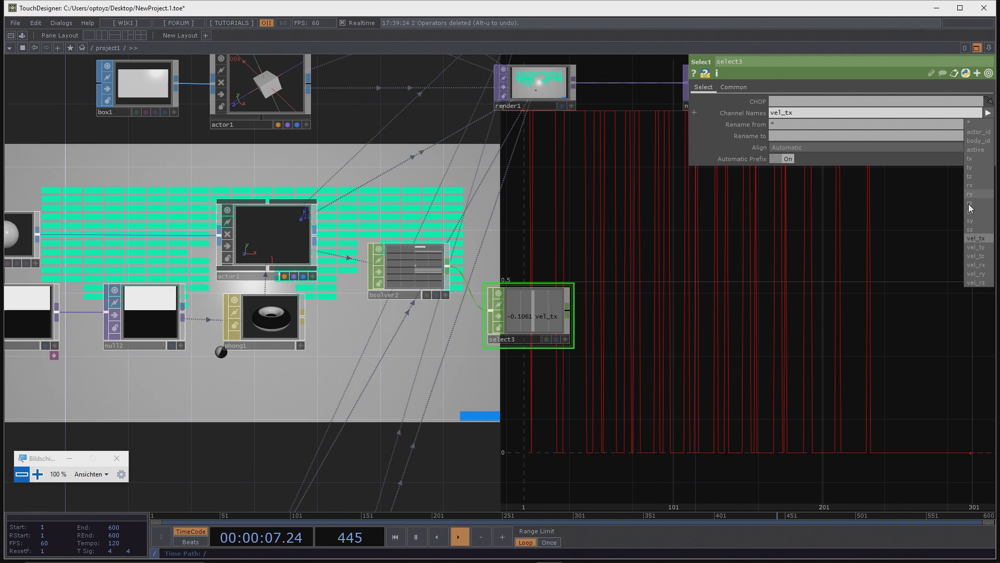
click(976, 247)
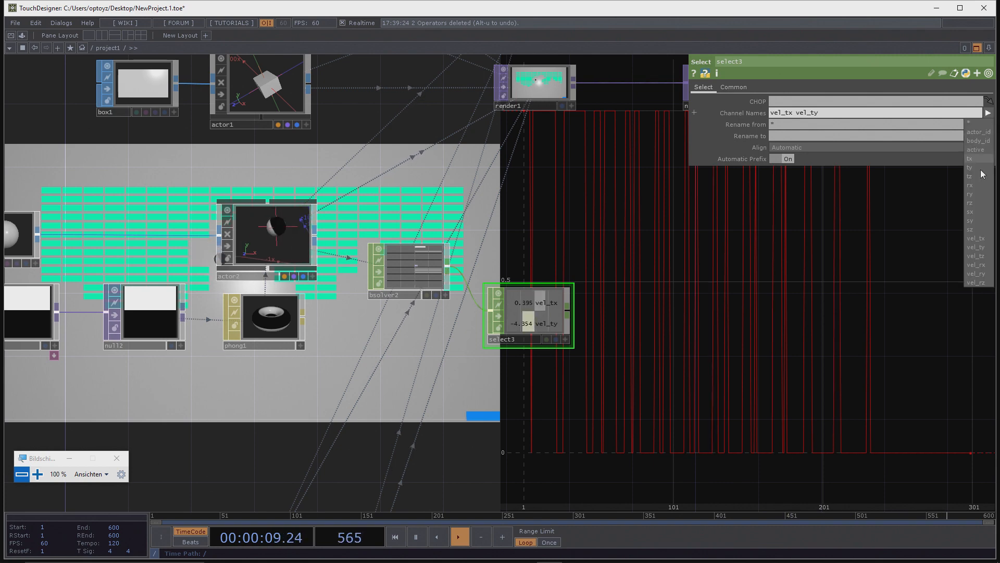
click(976, 256)
Step: Append a Math CHOP to select3 and set its Combine Channels to Length
scroll(607, 337, up, 3)
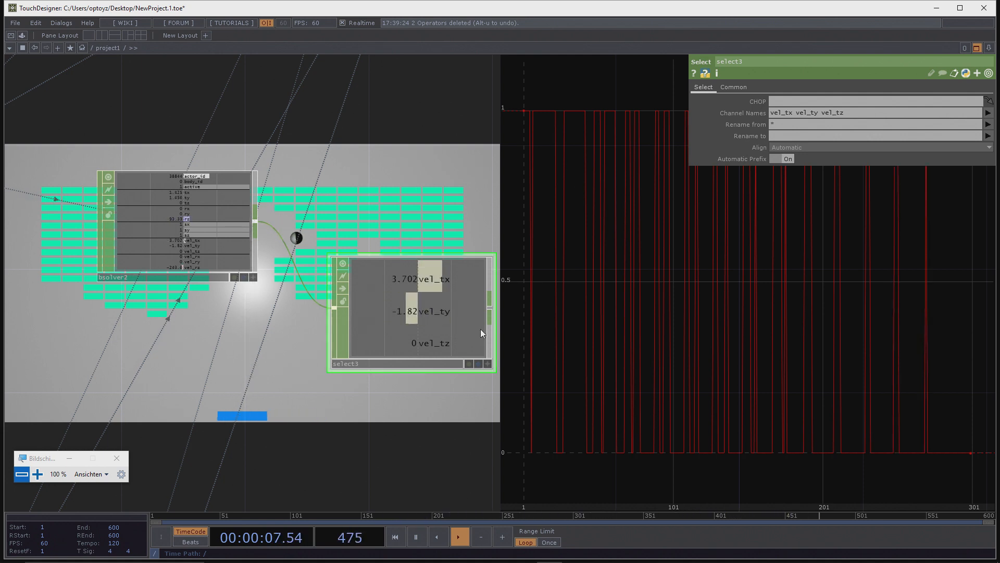
key(Tab)
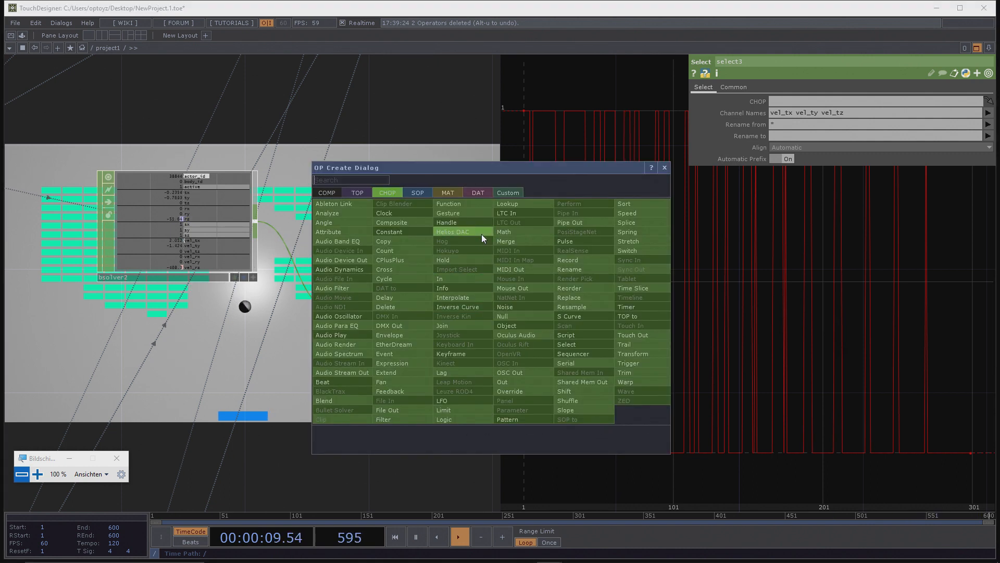
text(m)
click(519, 232)
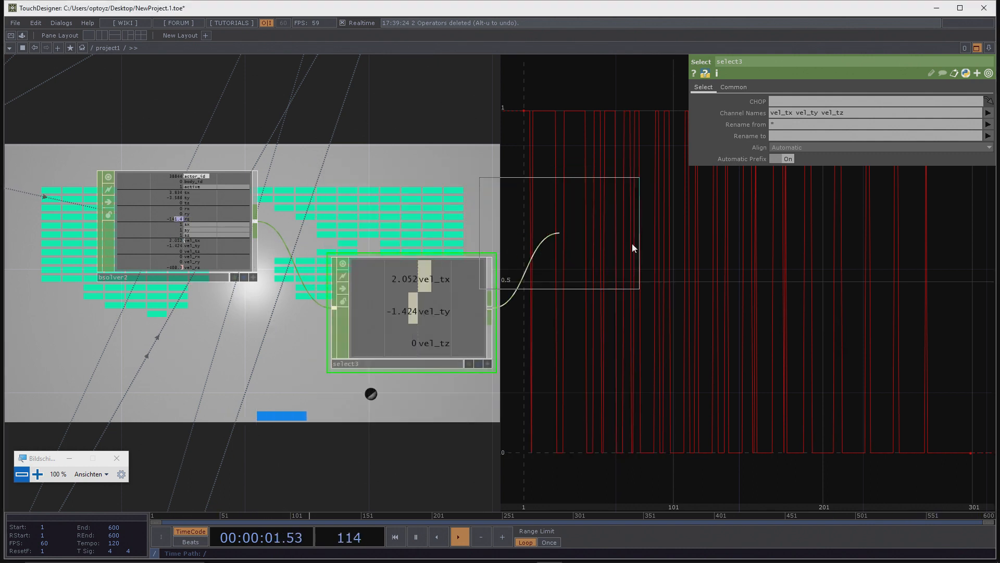
click(632, 315)
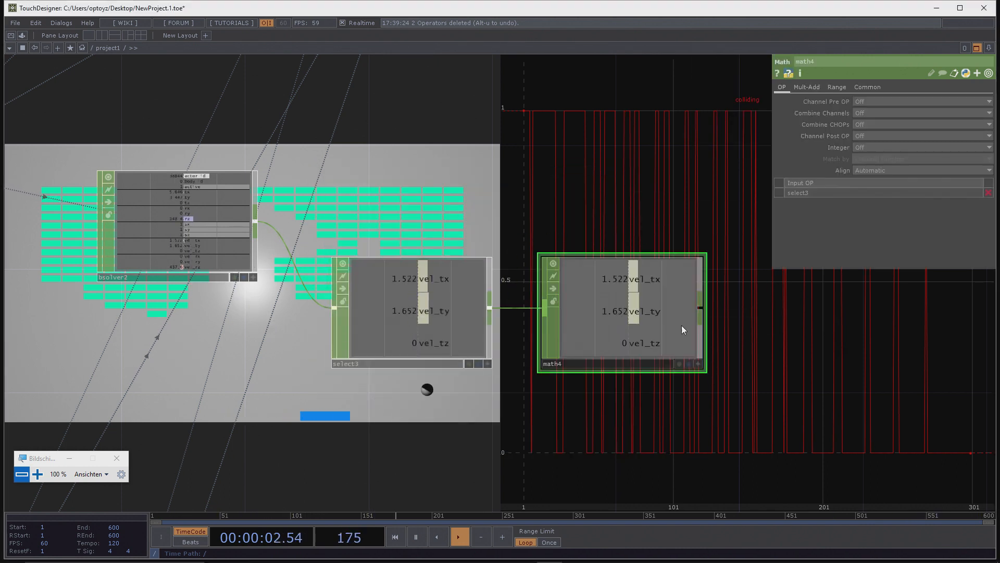
click(868, 114)
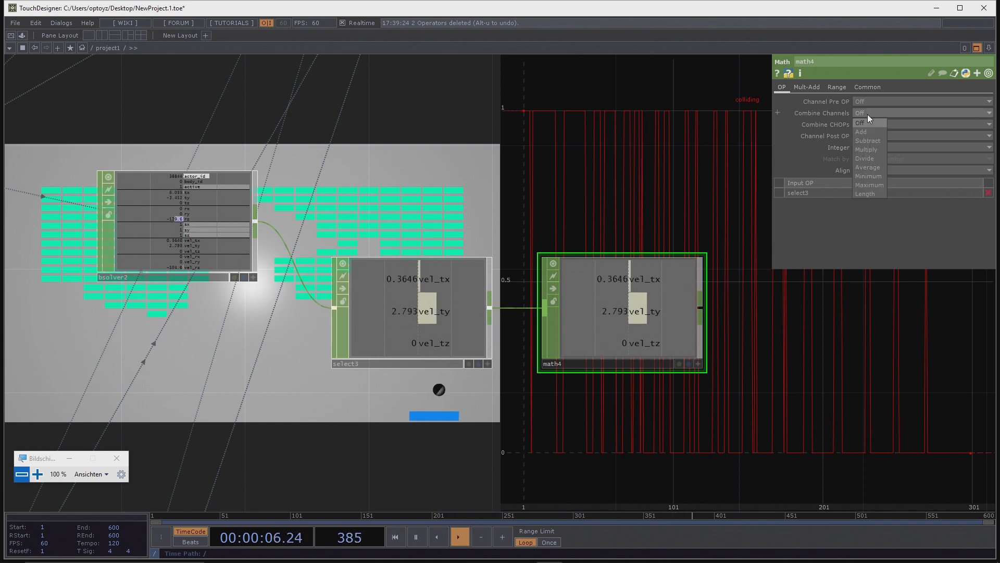
click(872, 194)
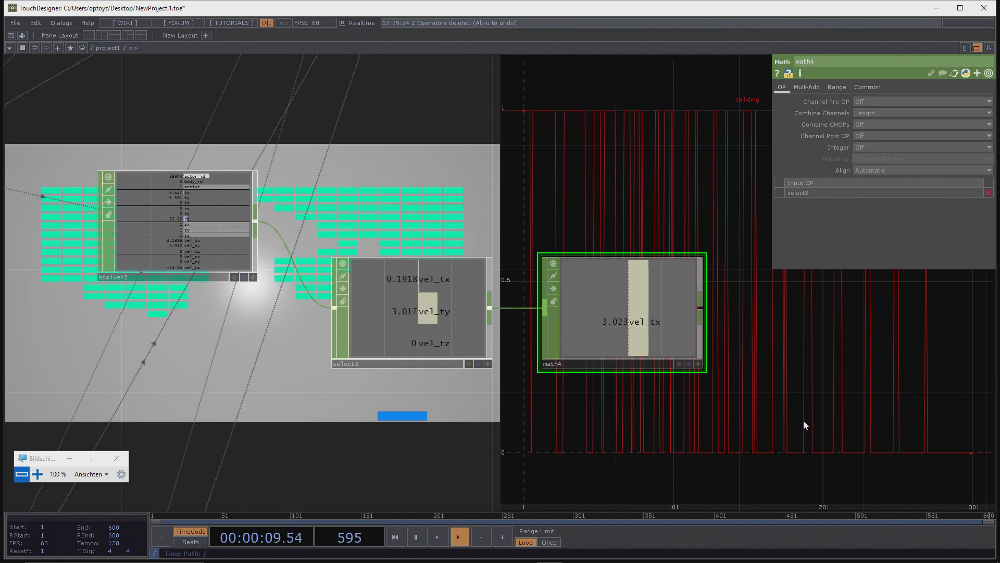
Step: Check the Linear Velocity set on the ball's actor2 and append a Limit CHOP to math4
drag(763, 425, 433, 429)
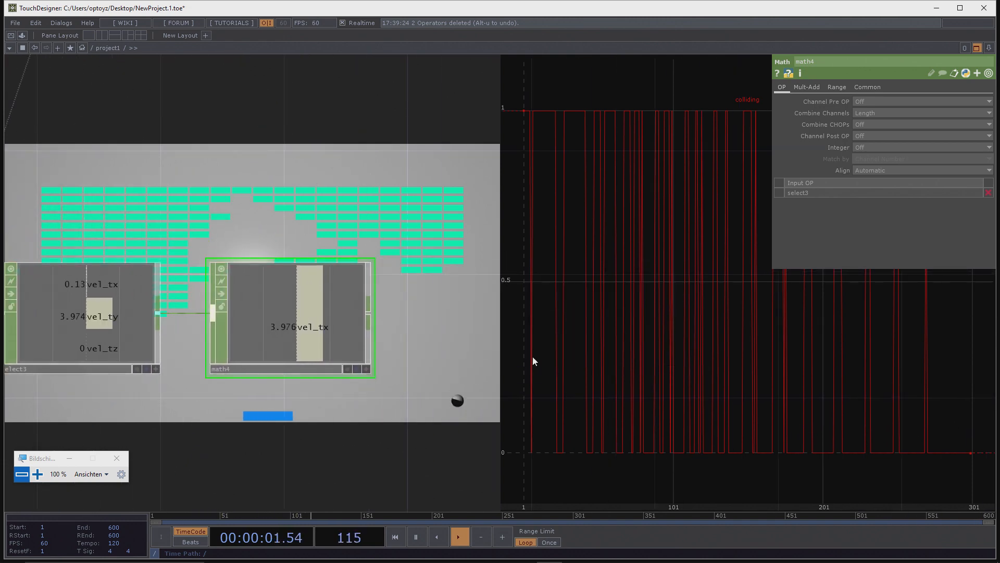
scroll(533, 358, down, 3)
scroll(448, 361, up, 3)
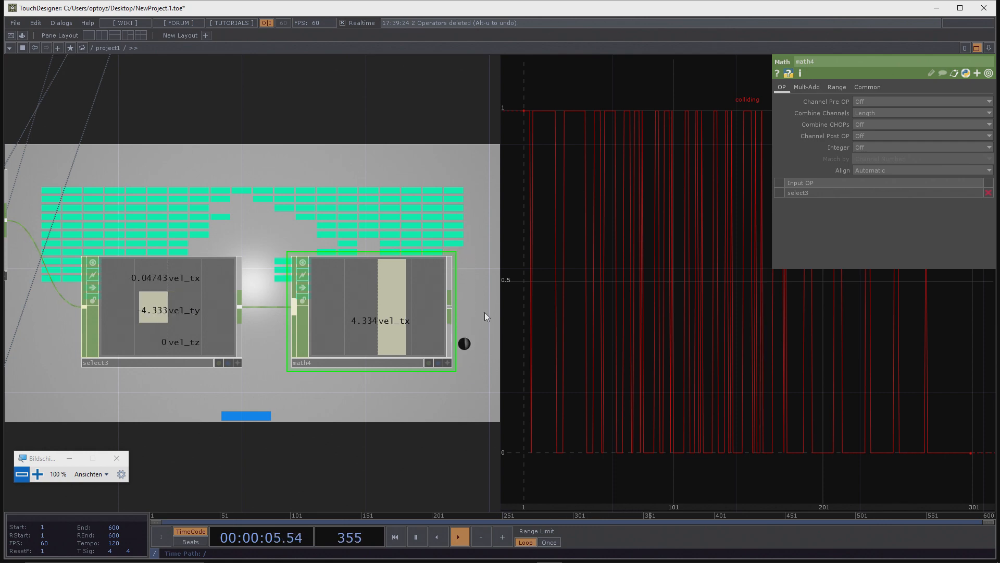
scroll(492, 305, down, 1)
scroll(501, 304, down, 3)
click(186, 244)
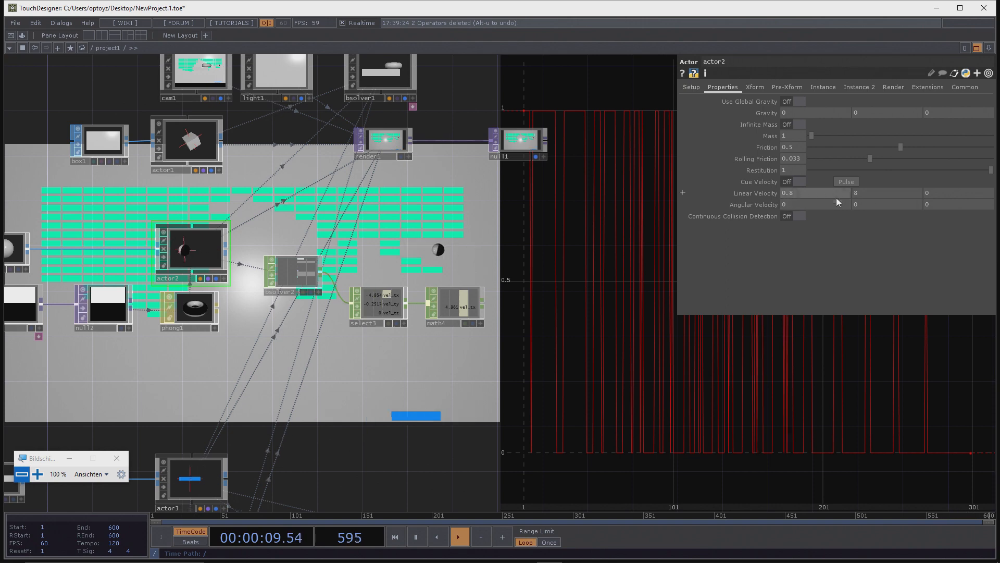
scroll(519, 323, up, 5)
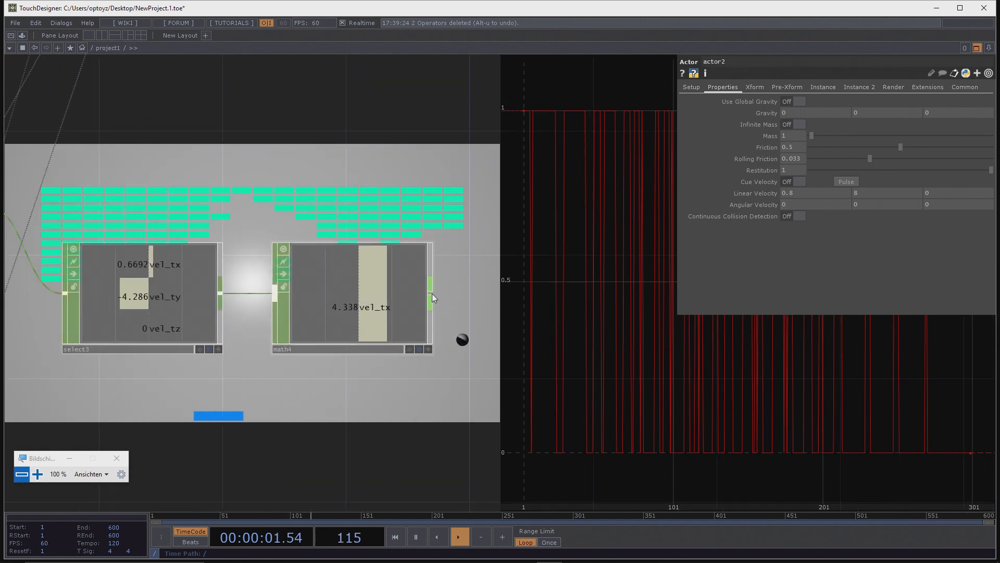
right_click(430, 293)
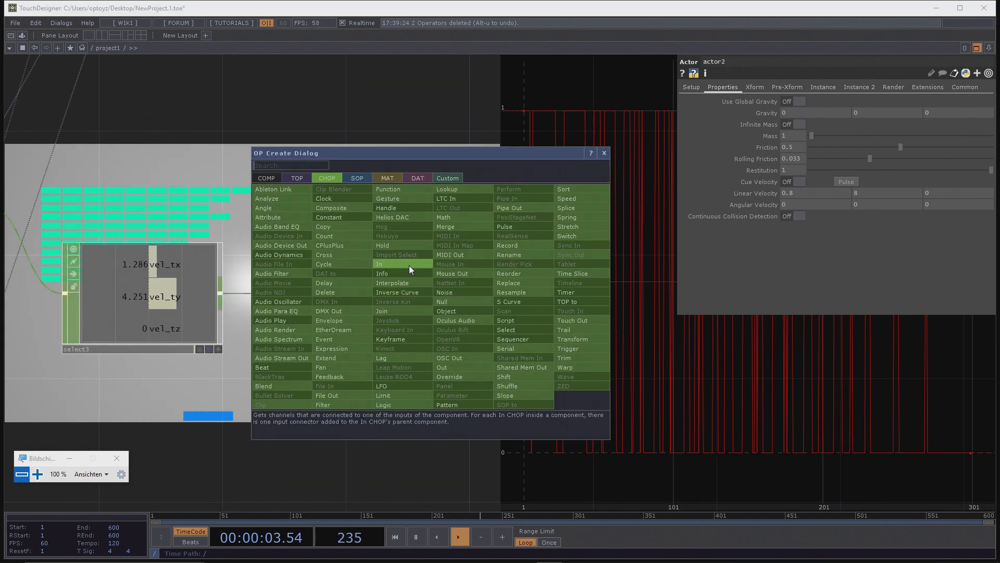
click(409, 396)
click(535, 293)
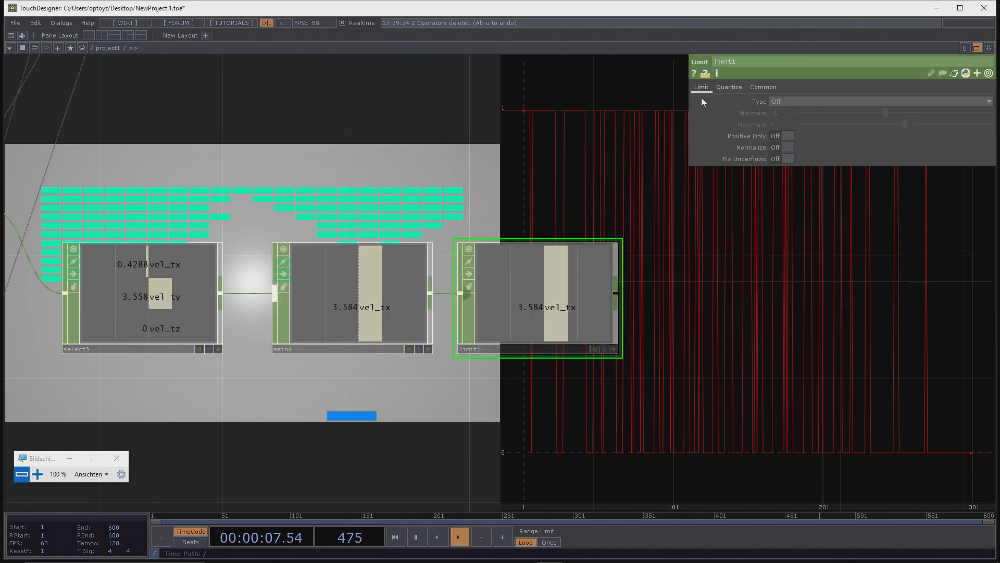
Step: Set limit1 to the Clamp type with a minimum of 8 and a maximum of 20
click(799, 101)
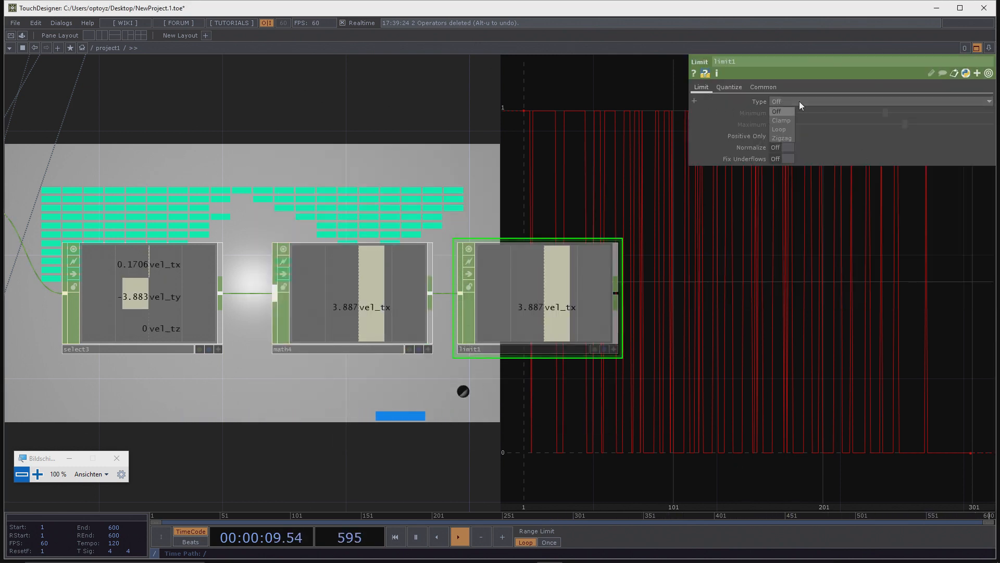
click(782, 120)
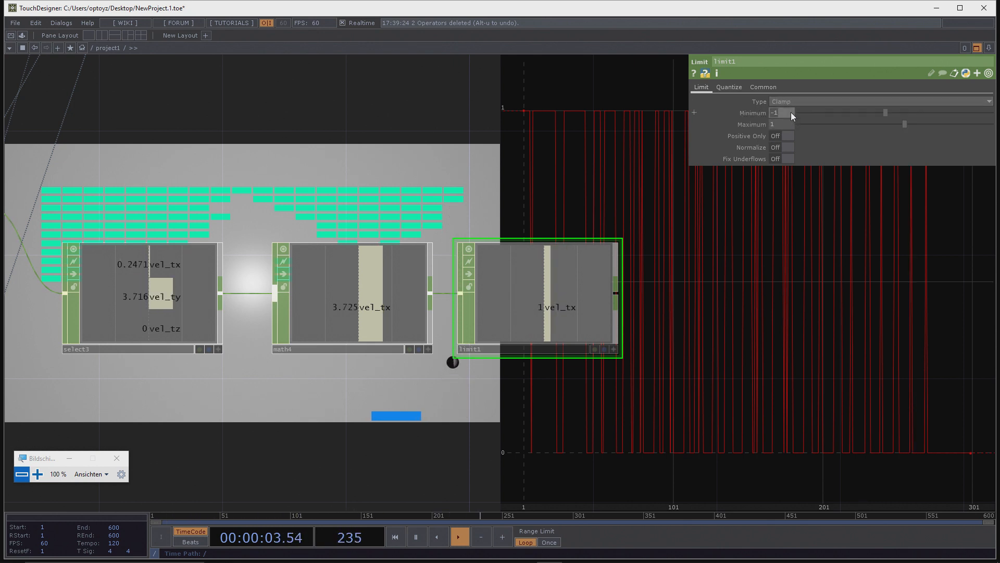
click(791, 112)
text(8)
key(Tab)
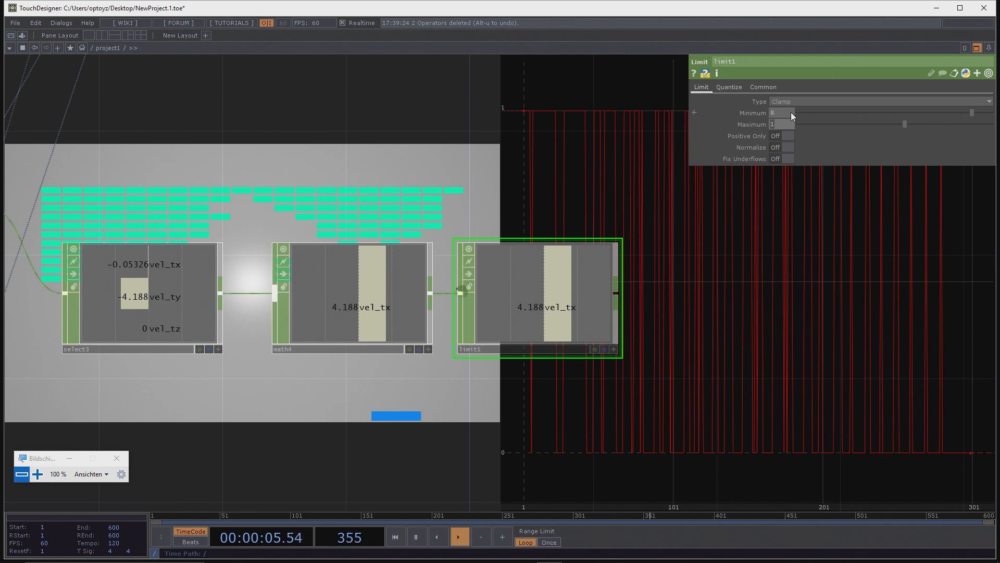
text(20)
key(Return)
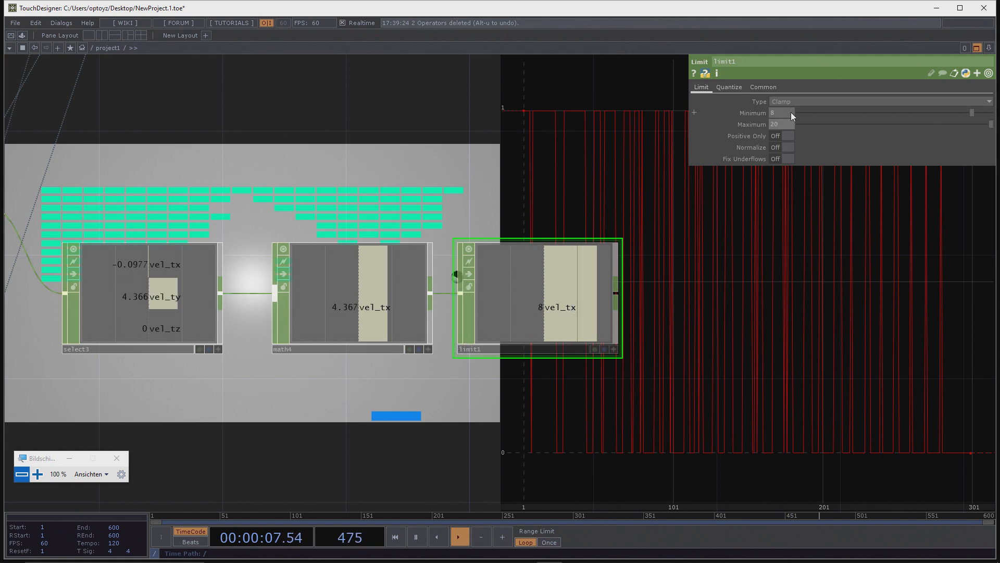
Step: Move limit1 up and farther right of math4 in the velocity chain
scroll(598, 298, down, 8)
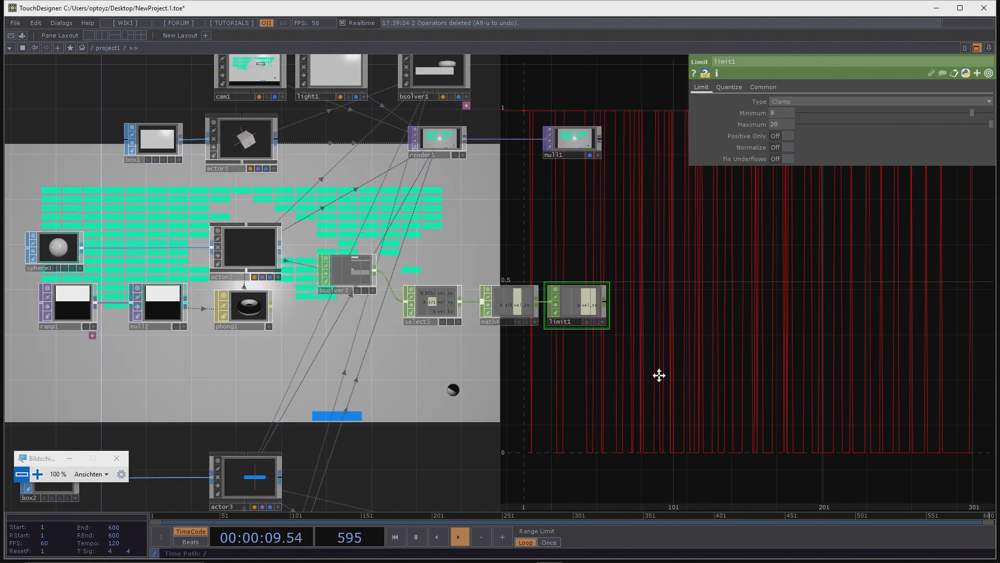
middle_drag(374, 331, 475, 353)
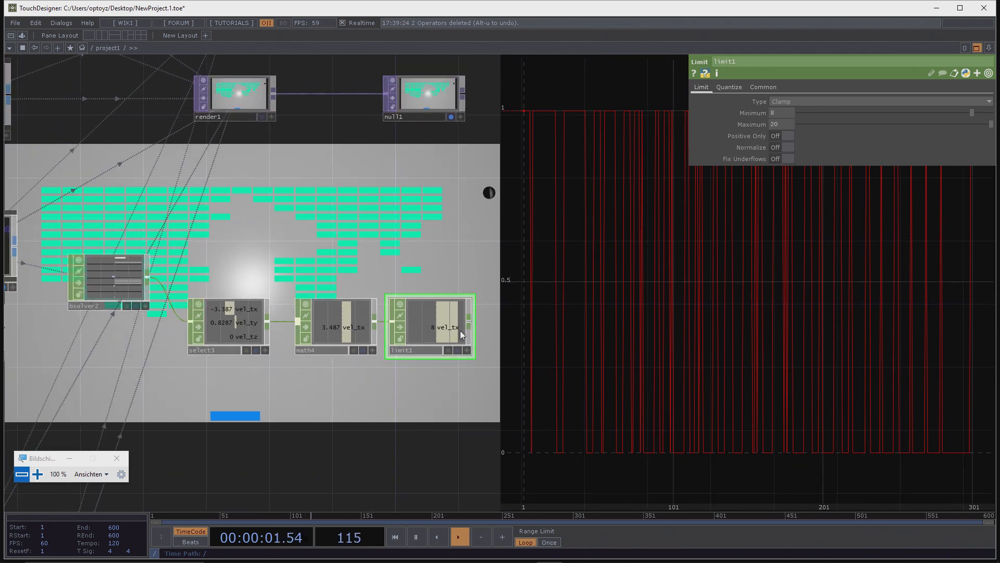
drag(438, 334, 503, 295)
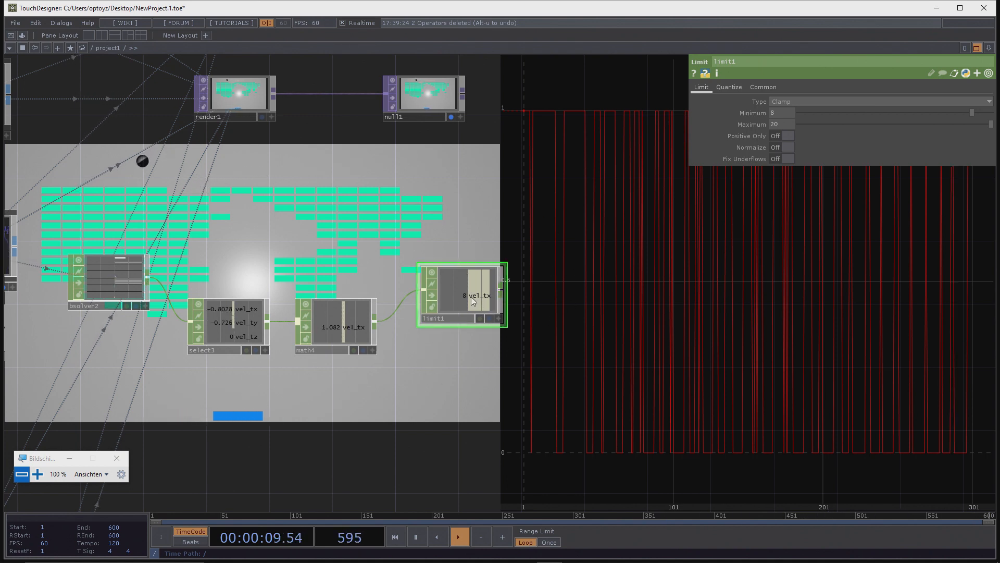
drag(471, 296, 477, 284)
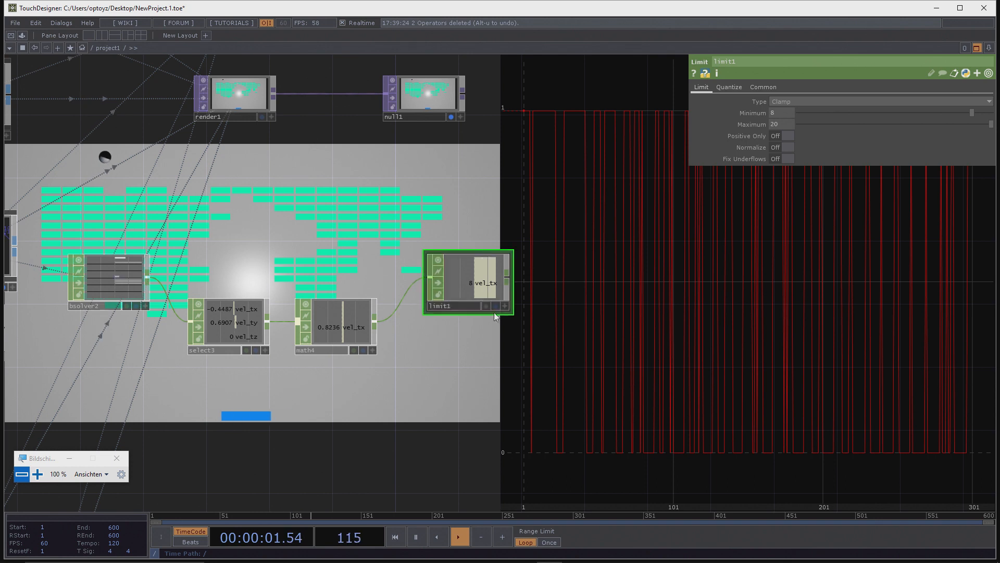
Step: Divide limit1 by math4 in a new Math CHOP, using Combine CHOPs set to Divide
right_click(510, 279)
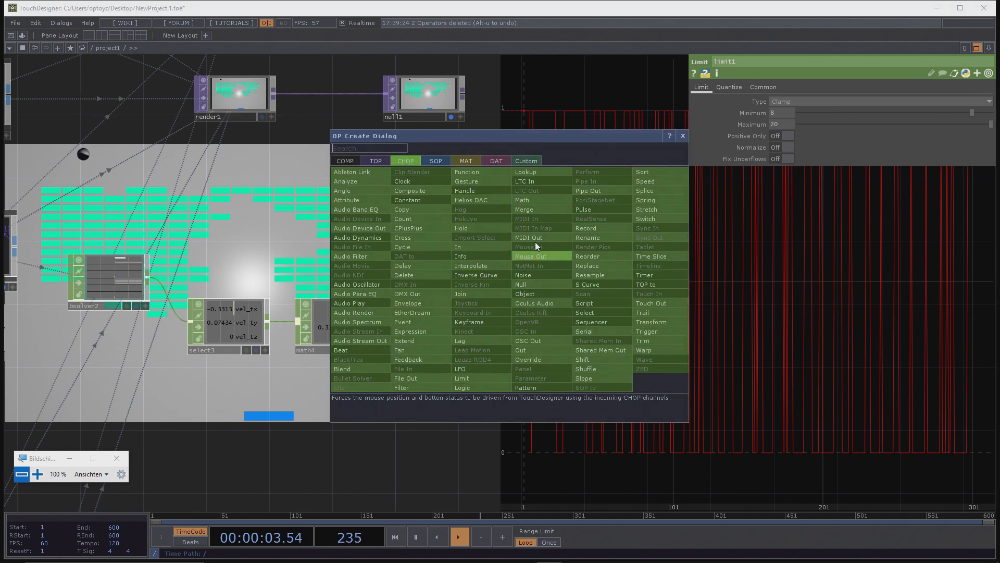
click(539, 200)
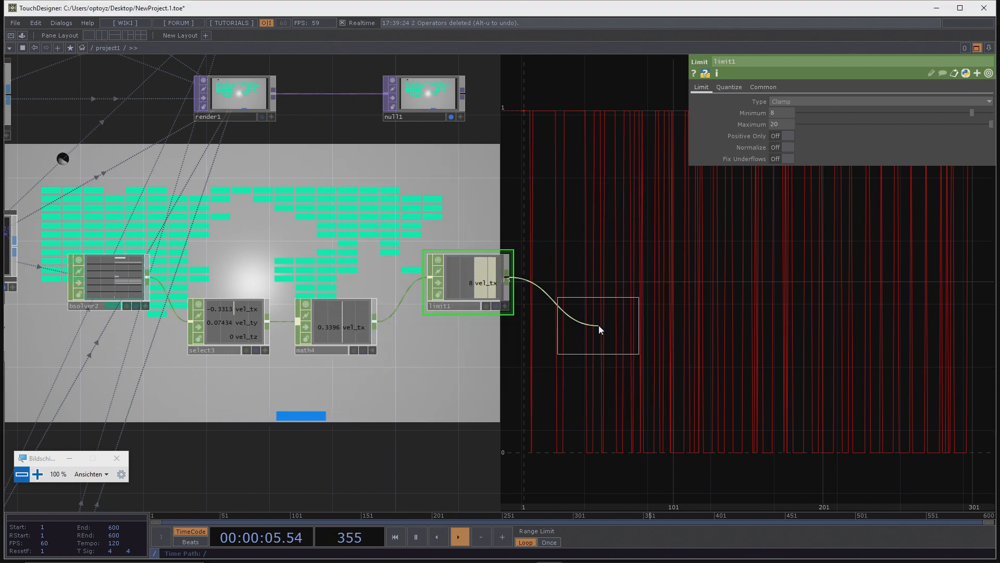
click(598, 324)
drag(376, 319, 541, 327)
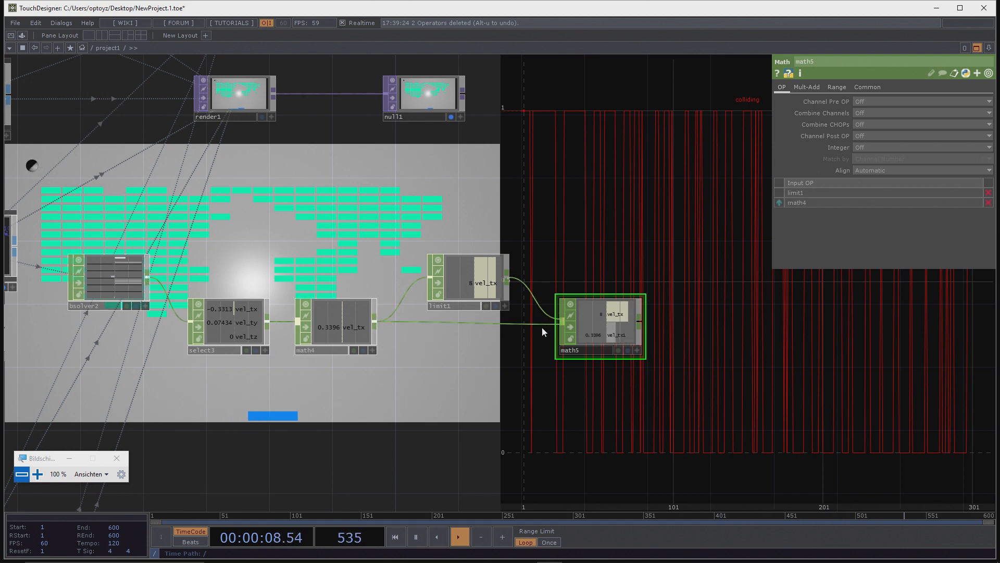
click(863, 125)
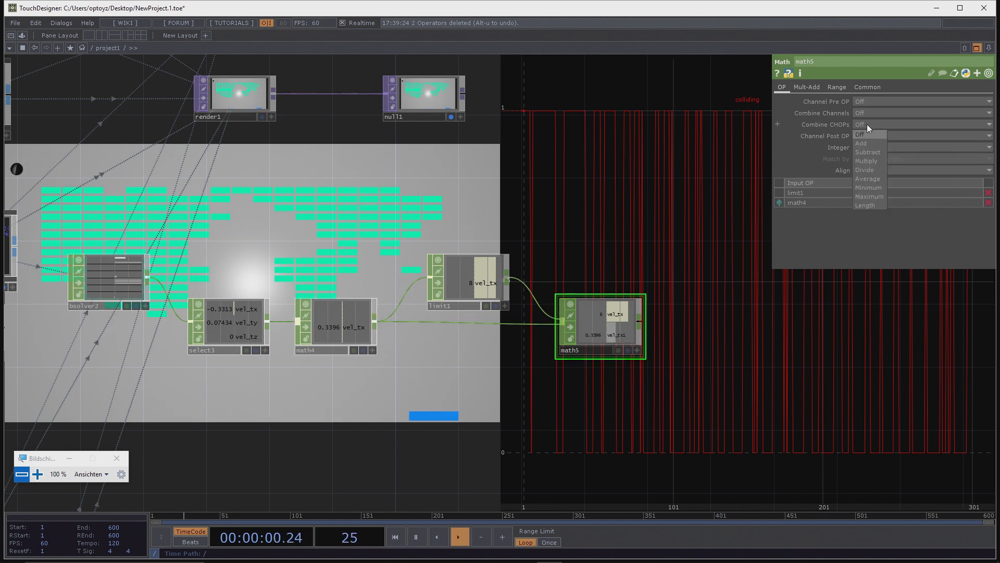
click(874, 170)
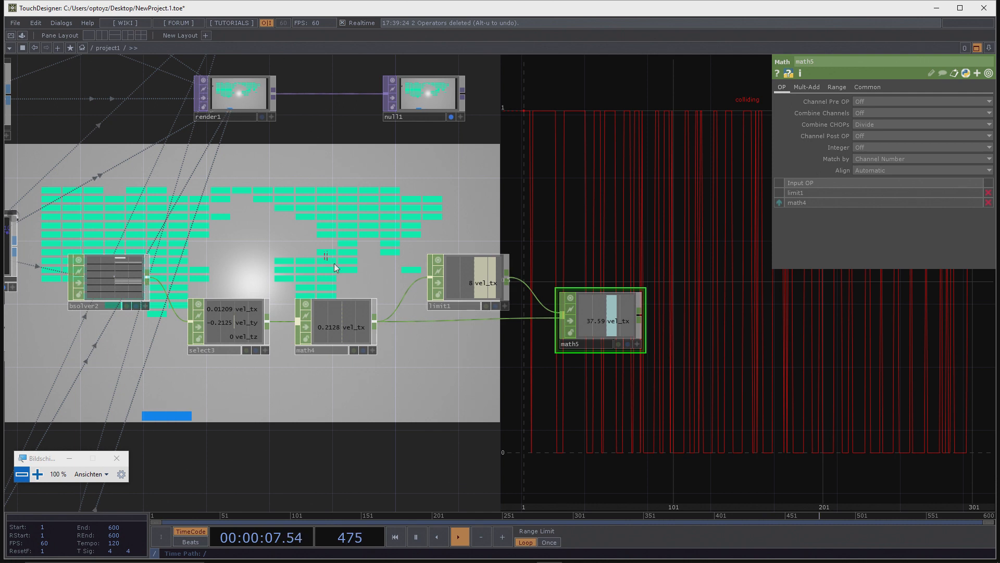
Step: Shift math4, limit1 and math5 lower, and feed select3 and math5 into a new Math CHOP
drag(324, 251, 701, 386)
drag(592, 302, 592, 396)
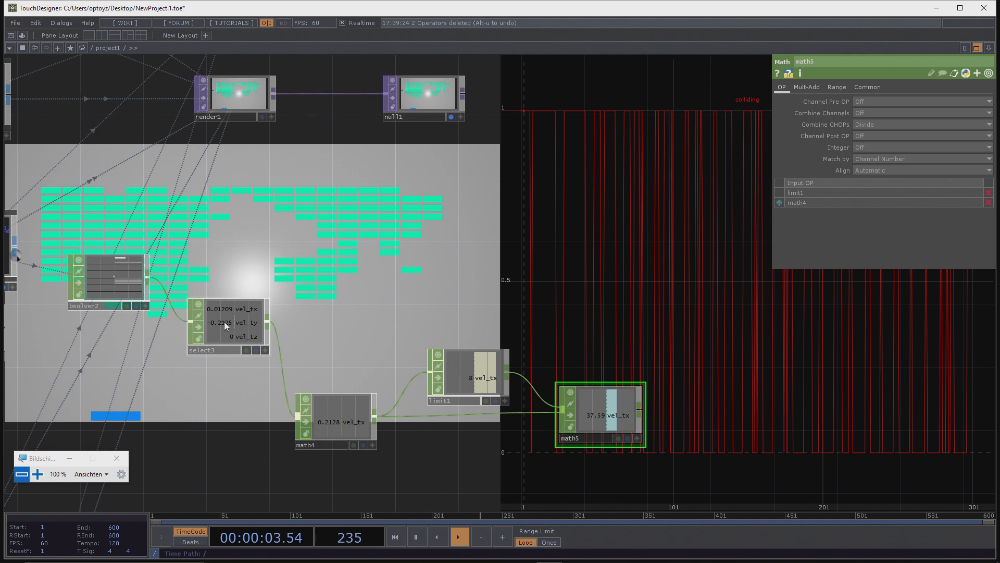
right_click(266, 322)
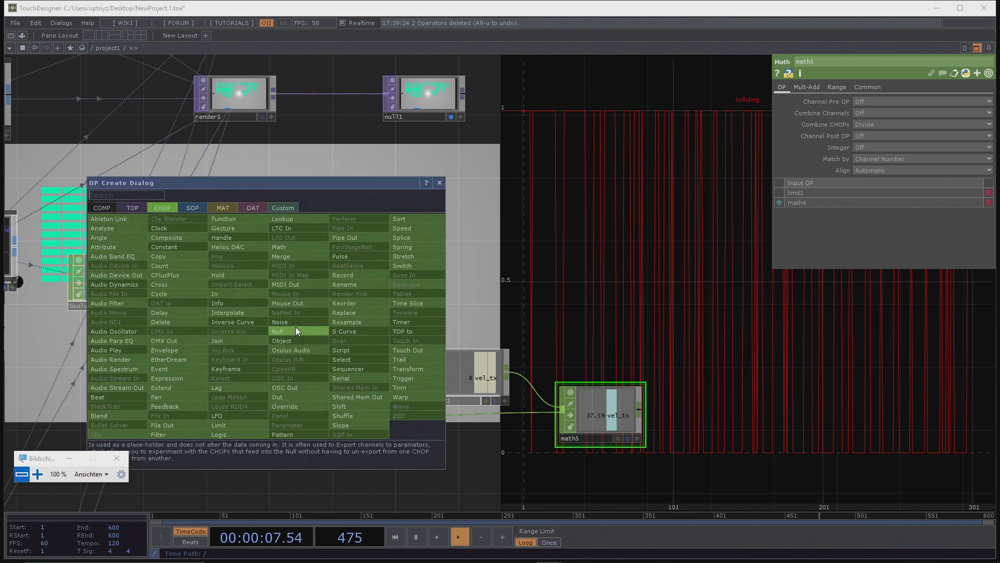
click(304, 242)
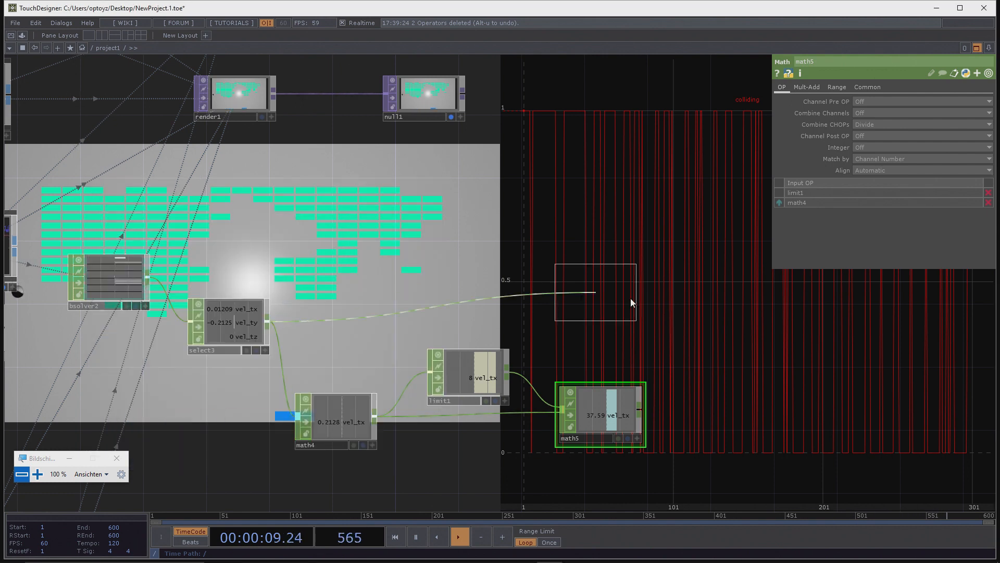
click(755, 328)
click(639, 409)
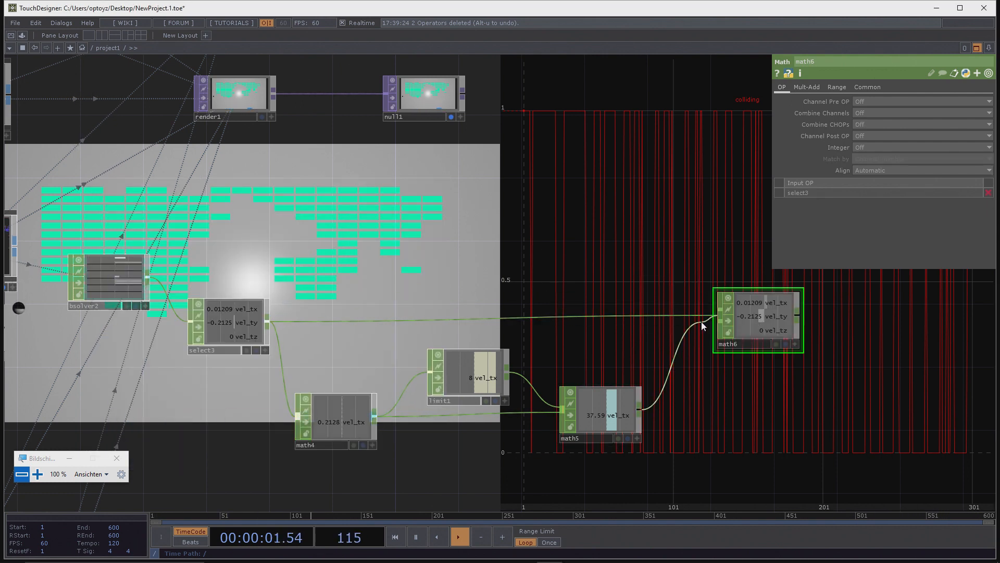
click(752, 323)
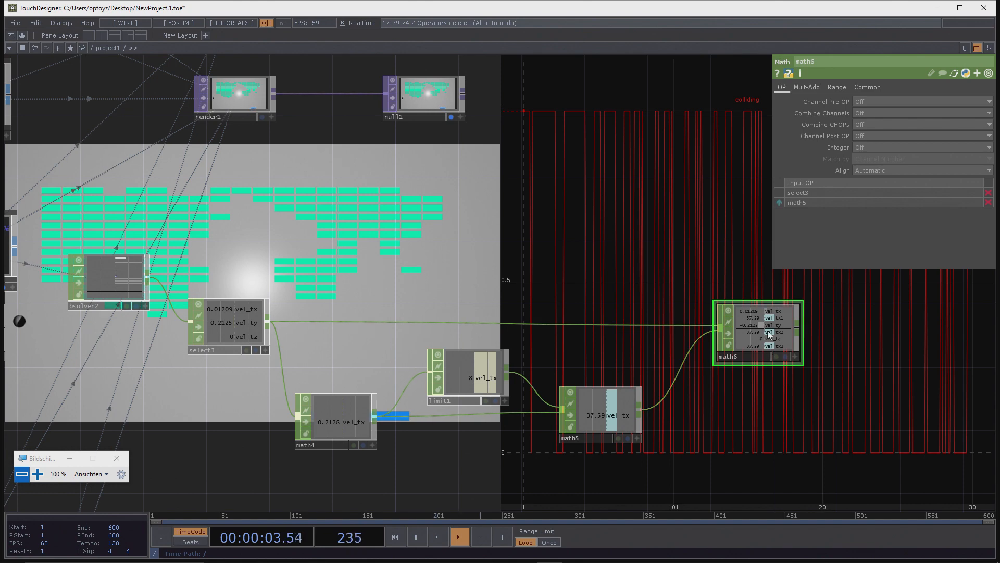
Step: Delete math6 and add a fresh Math CHOP fed only by select3, placed above and beyond math5
key(Delete)
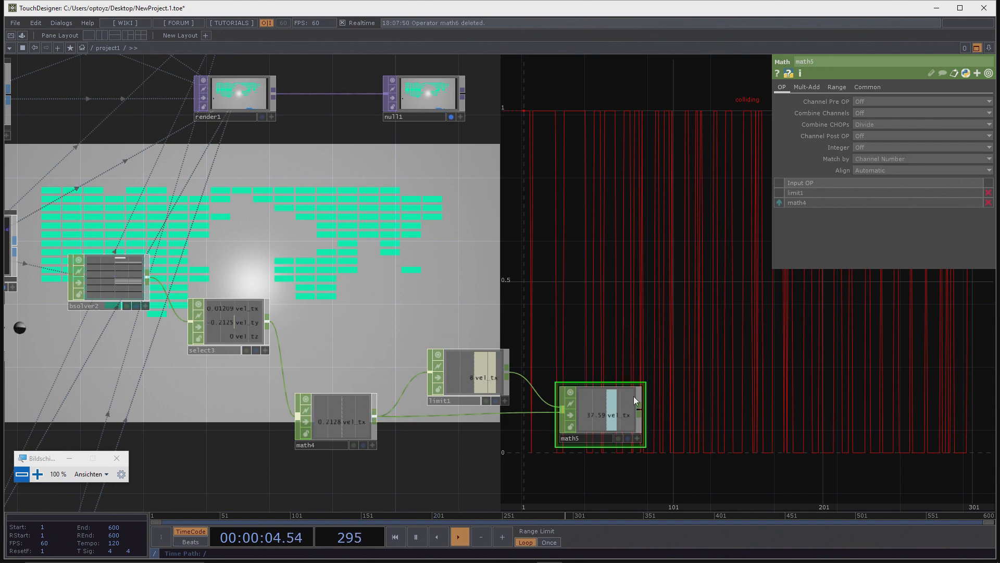
click(331, 415)
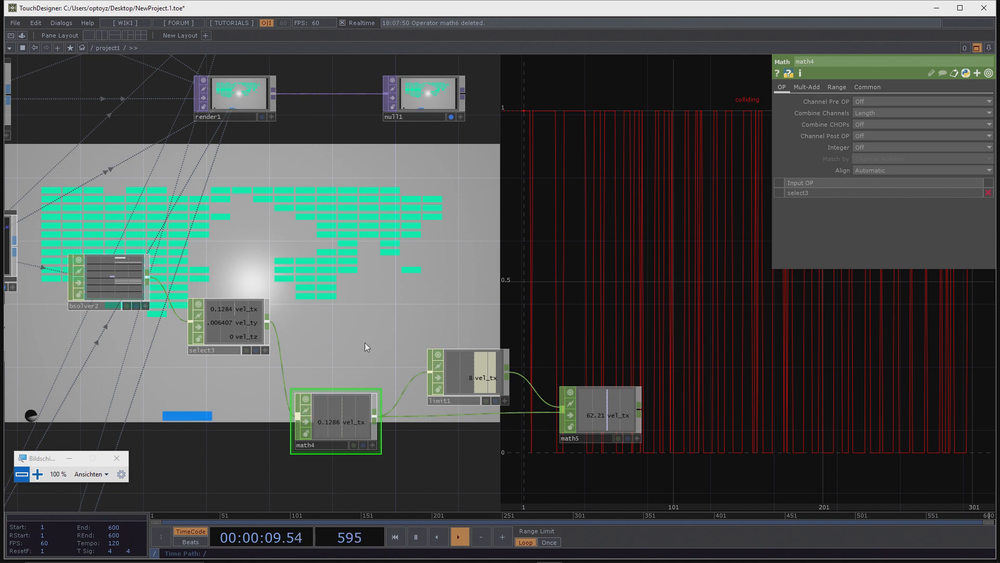
right_click(267, 323)
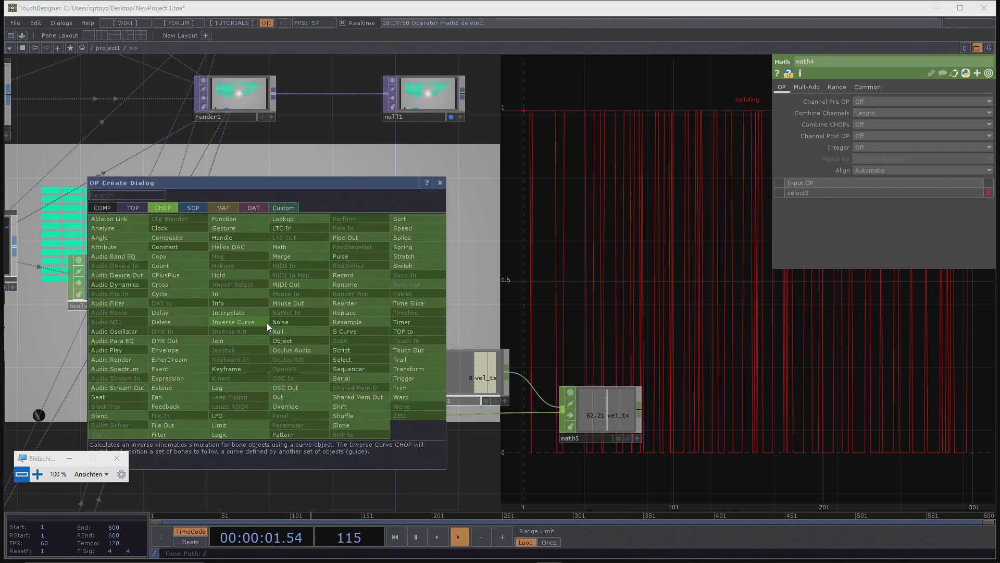
click(296, 246)
click(777, 326)
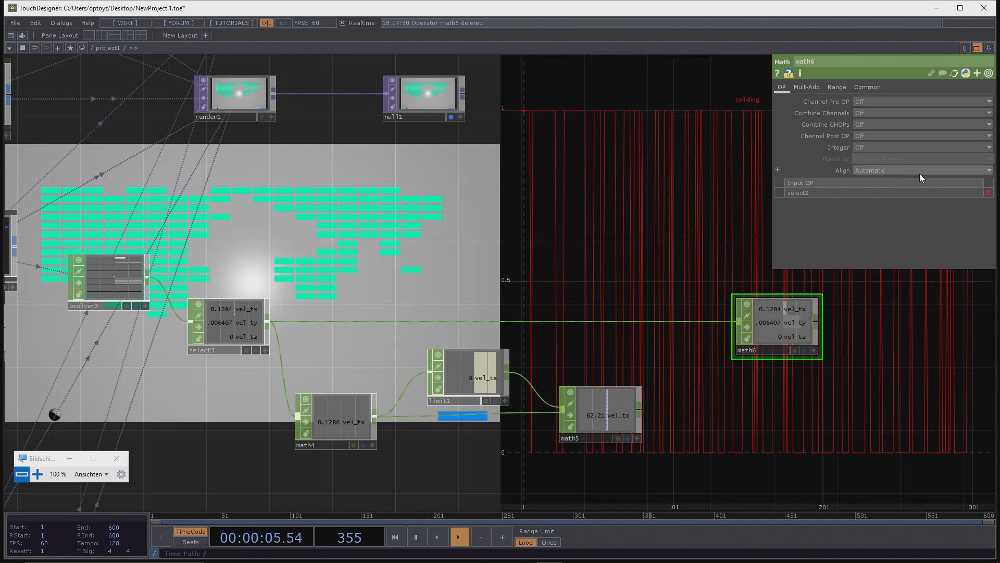
Step: Set the new Math CHOP's Combine CHOPs to Multiply and wire math5 in as its second input
click(870, 127)
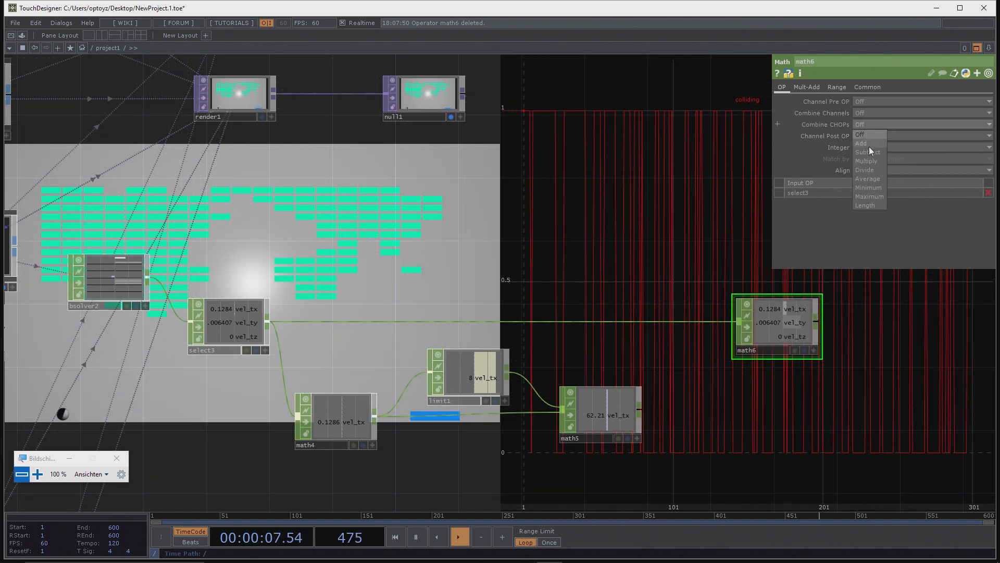
click(870, 159)
drag(640, 408, 739, 323)
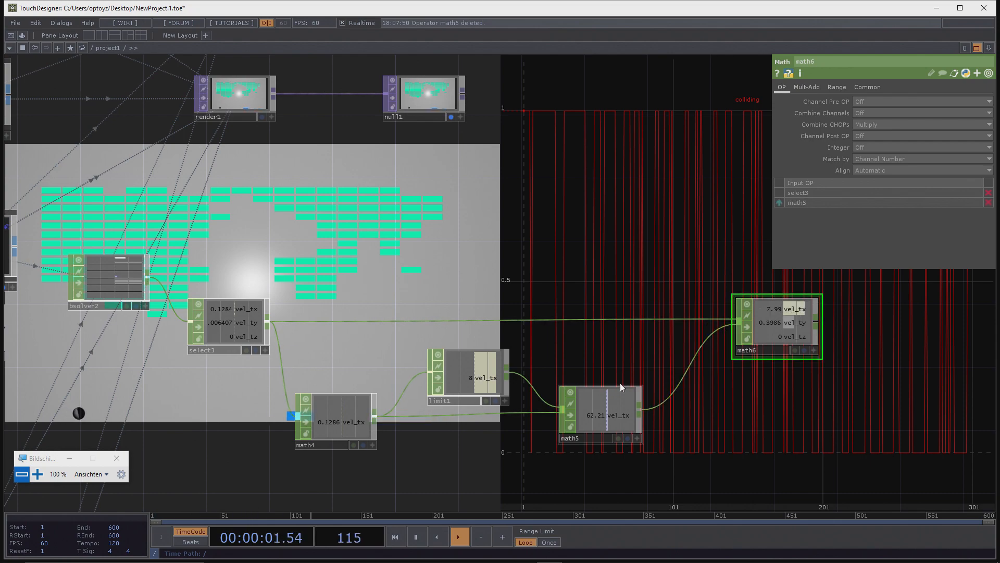
Step: Add a Null CHOP after math6 at the end of the velocity chain
scroll(729, 360, down, 5)
scroll(769, 339, up, 5)
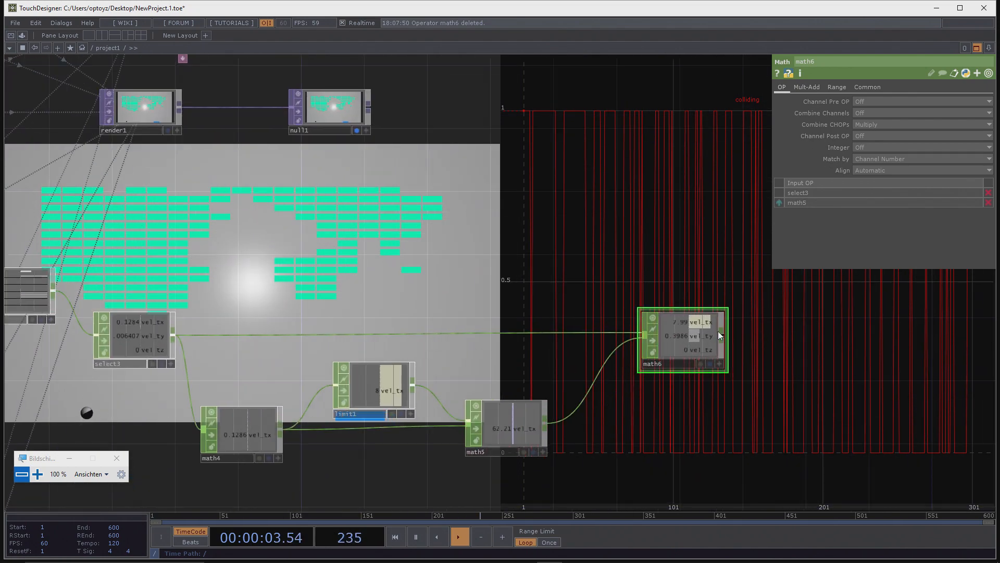
right_click(722, 336)
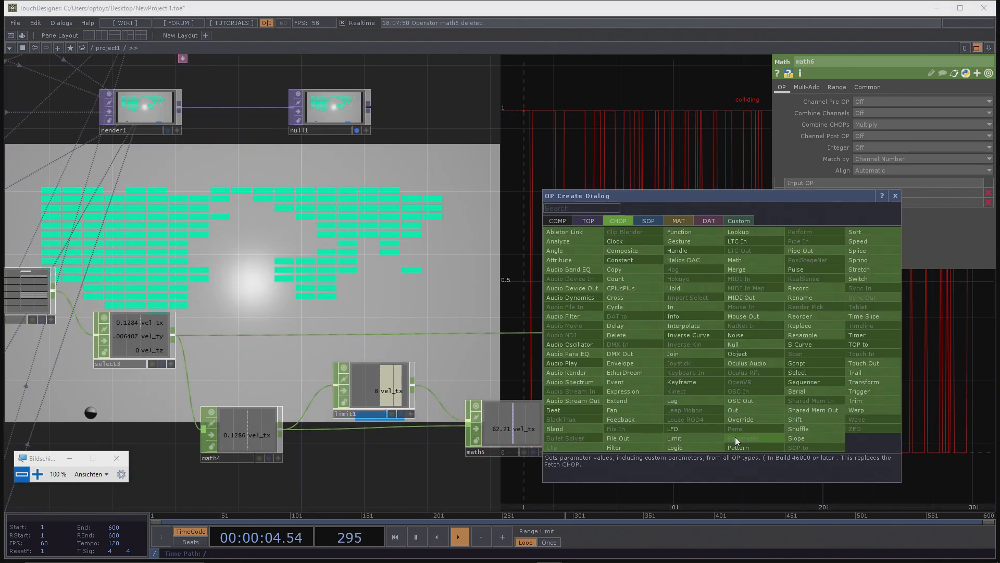
click(752, 344)
click(808, 340)
Step: Assign null6 as the Feedback CHOP of the ball's actor2
scroll(884, 286, down, 6)
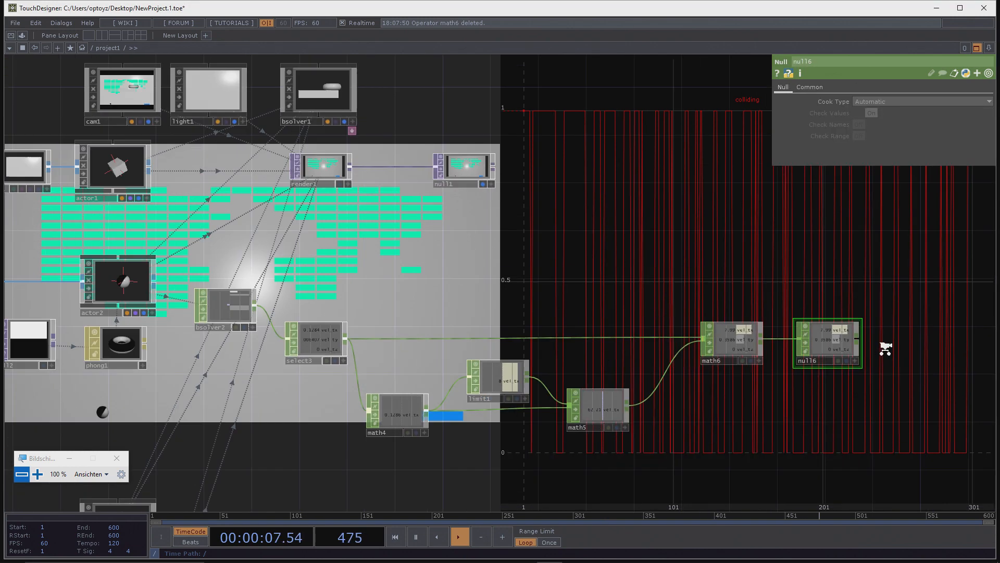
click(368, 309)
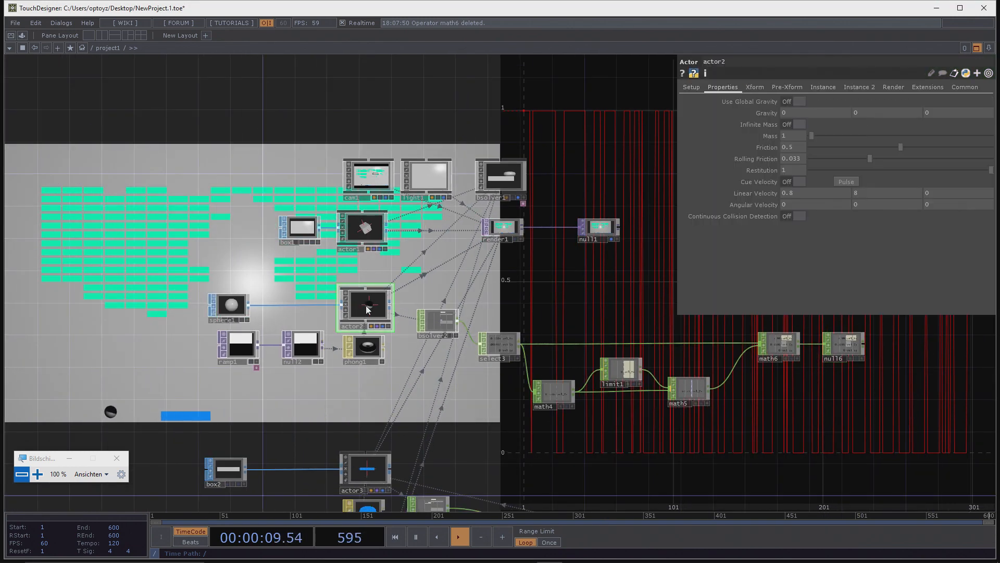
click(688, 87)
drag(820, 254, 828, 216)
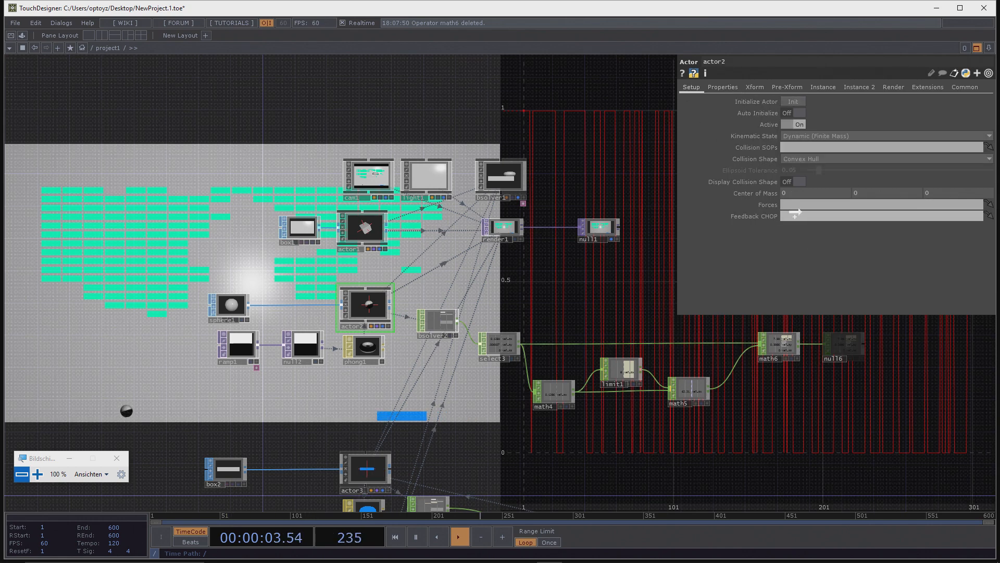
Step: Initialize the simulation and collision shapes of bsolver1
drag(750, 404, 604, 414)
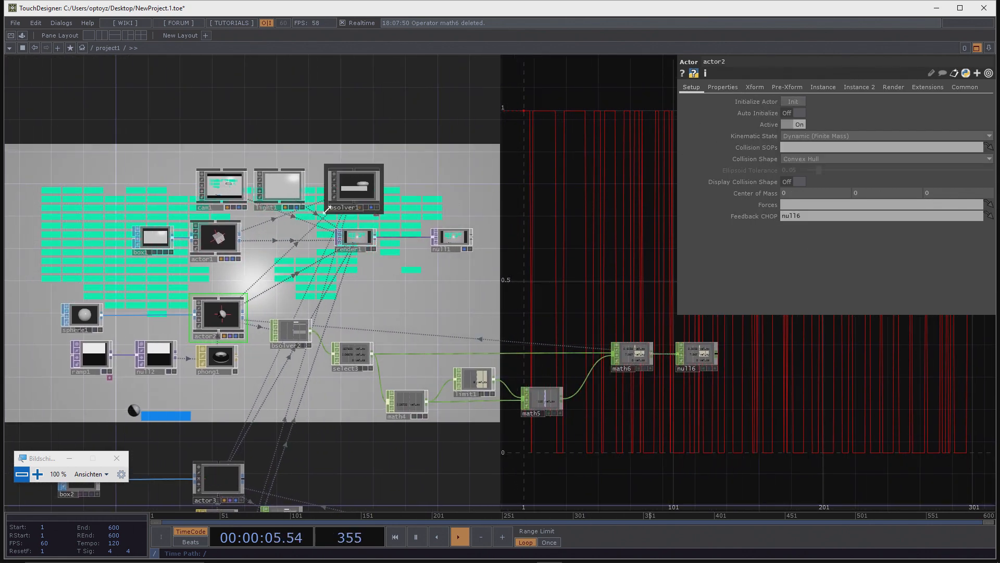
click(355, 211)
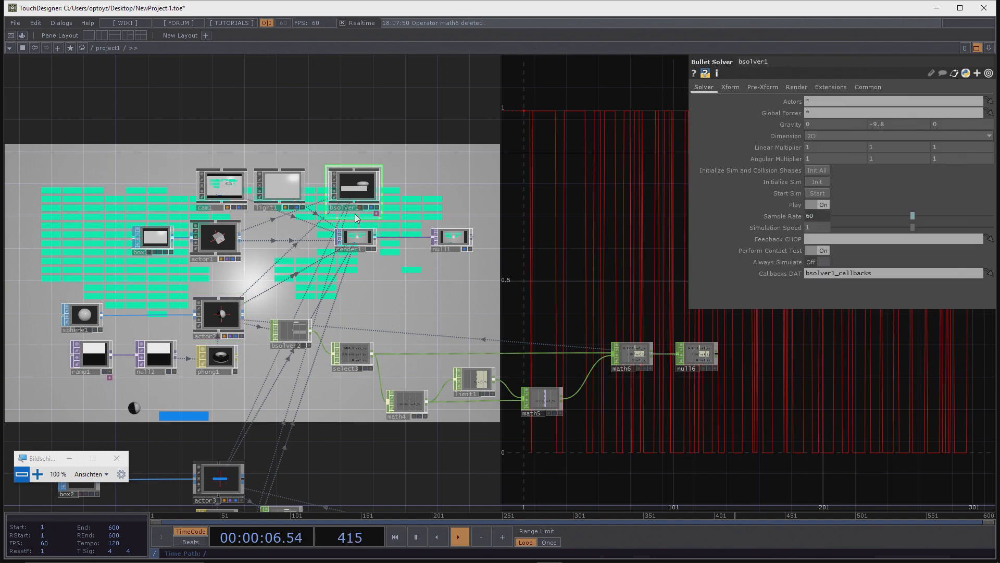
click(815, 173)
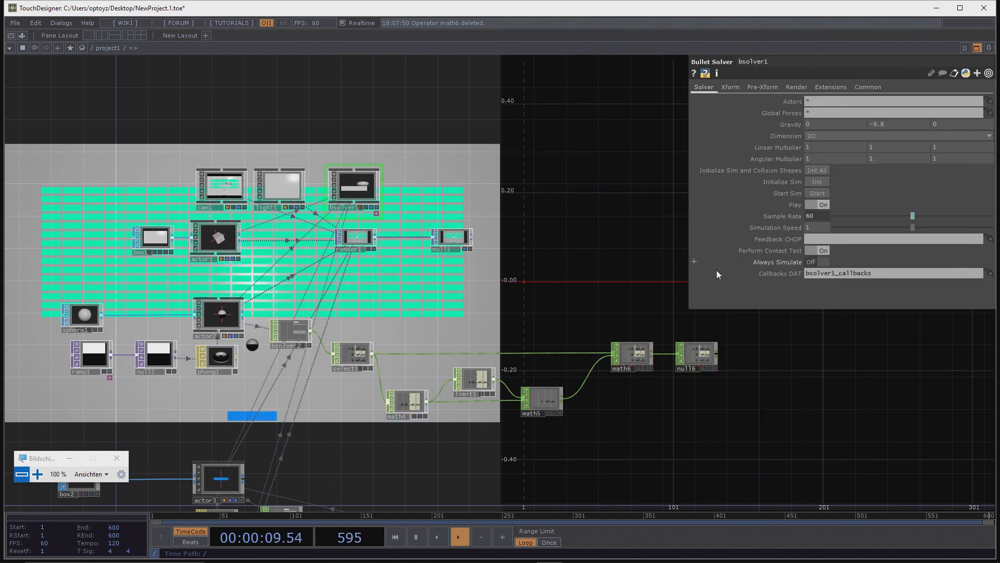
Step: Move null6 up and farther right of math6
click(632, 355)
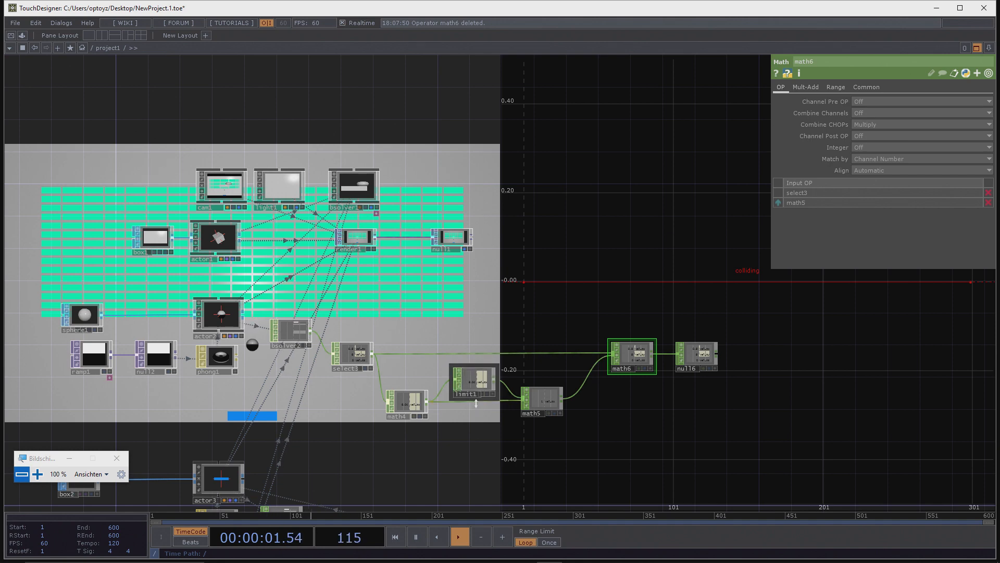
scroll(463, 430, up, 3)
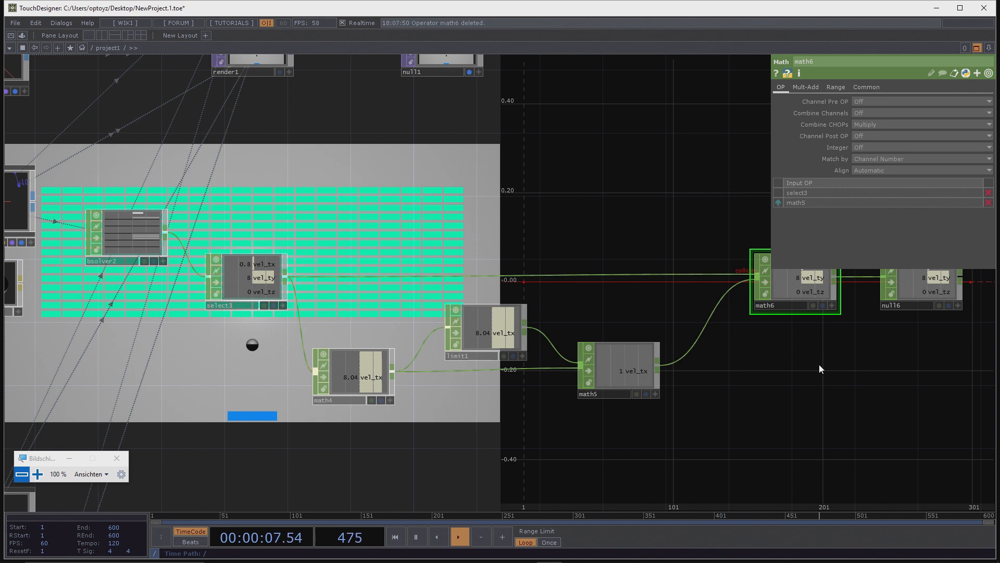
drag(820, 365, 760, 367)
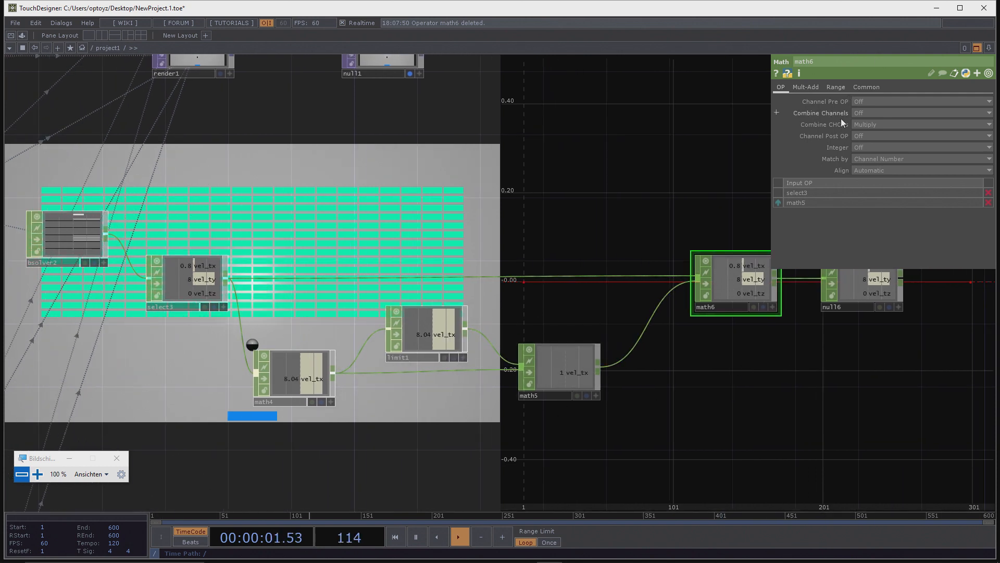
drag(872, 393, 677, 441)
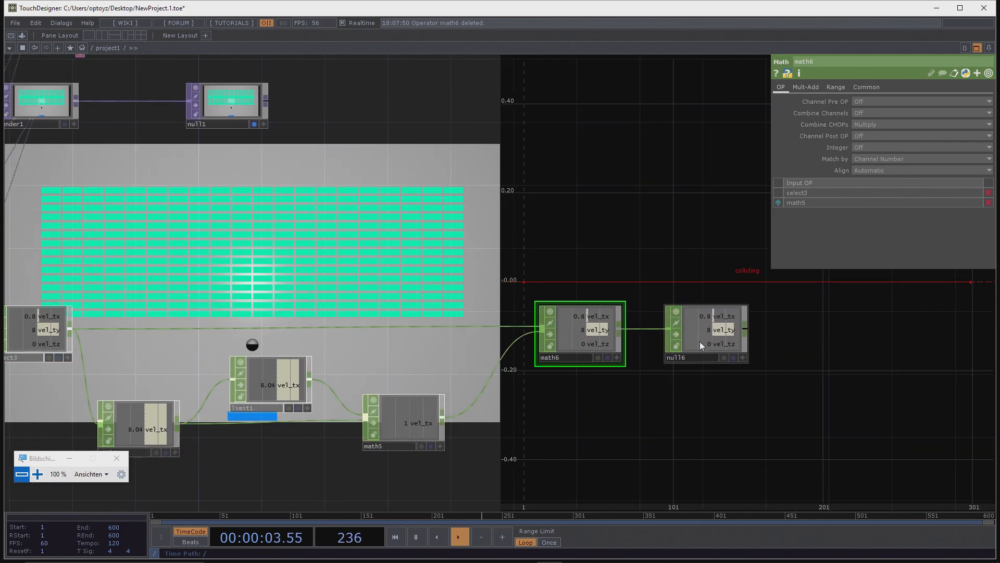
drag(699, 342, 752, 298)
Step: Compare the channels in null6 with the full channel set that bsolver2 provides for the ball
scroll(893, 340, down, 5)
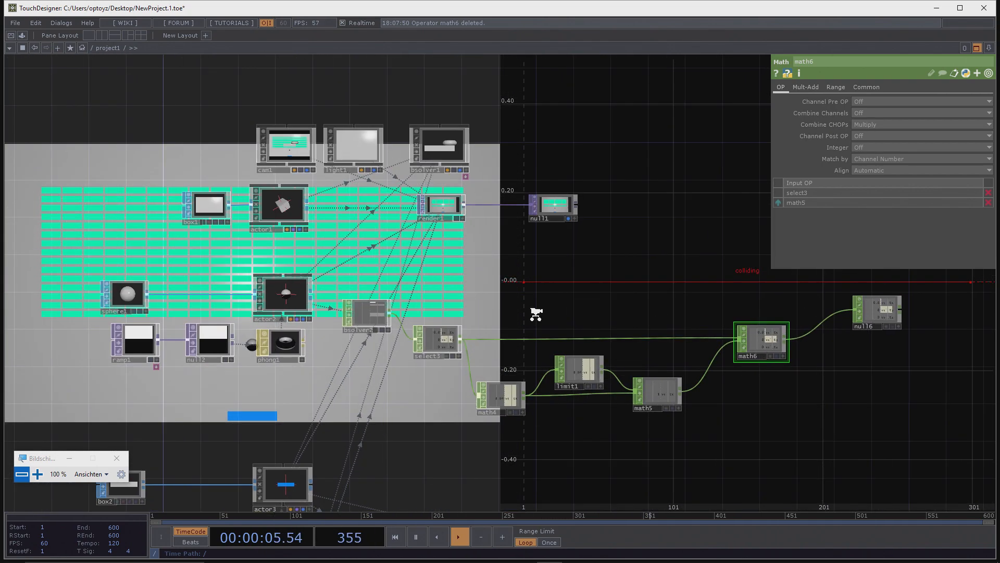
middle_drag(536, 314, 601, 307)
drag(602, 307, 559, 320)
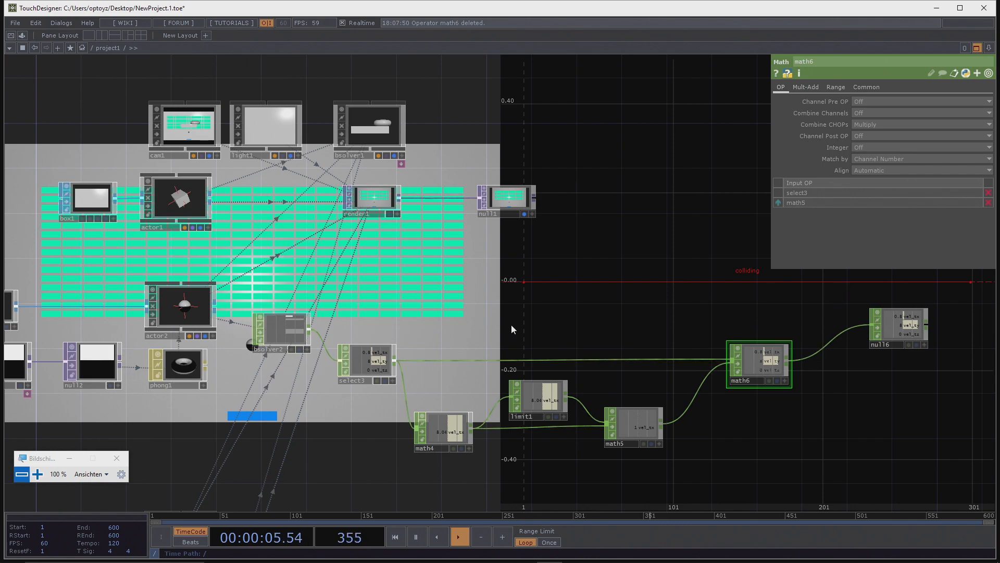
scroll(324, 333, up, 6)
scroll(252, 293, down, 6)
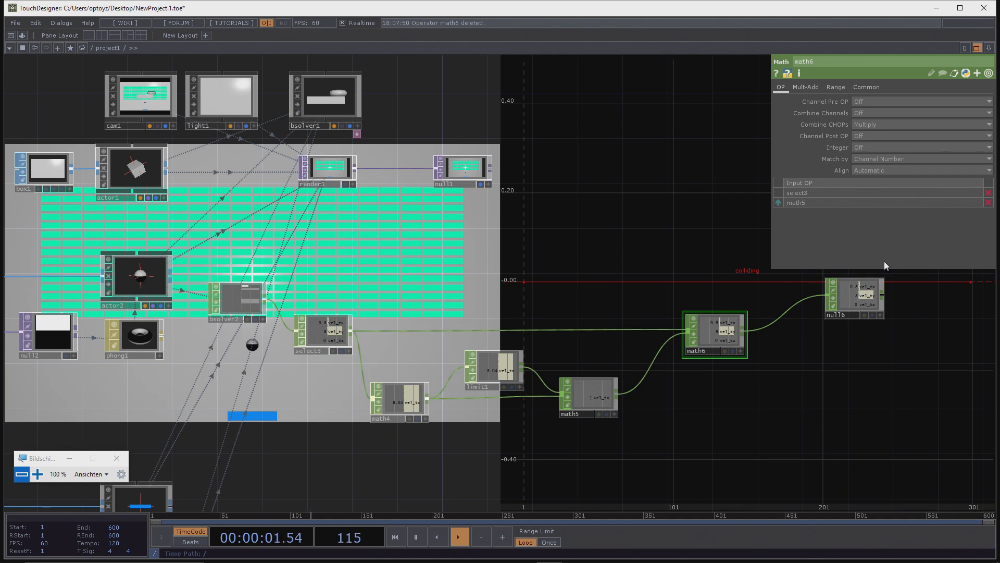
scroll(861, 327, up, 5)
scroll(689, 324, down, 3)
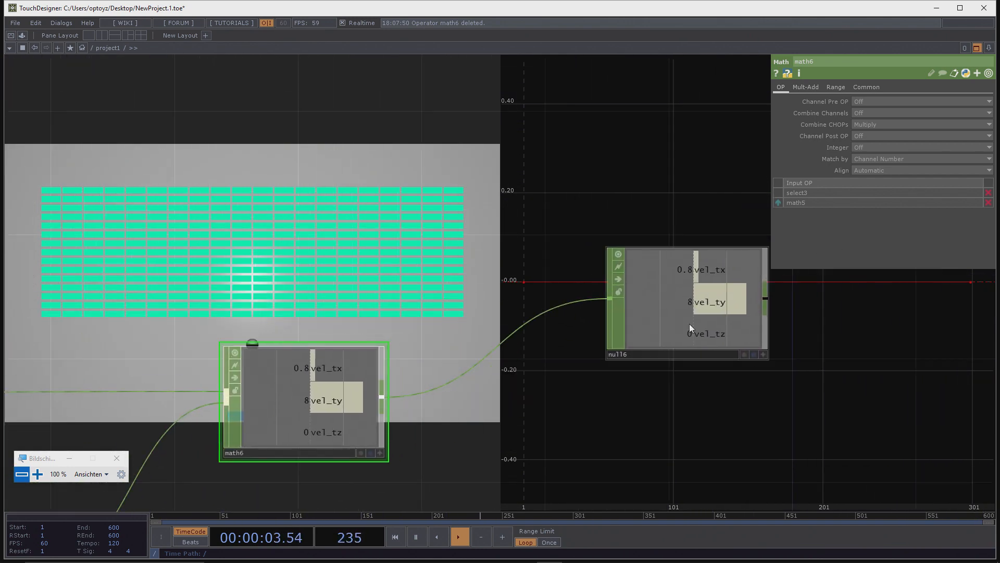
scroll(781, 327, down, 3)
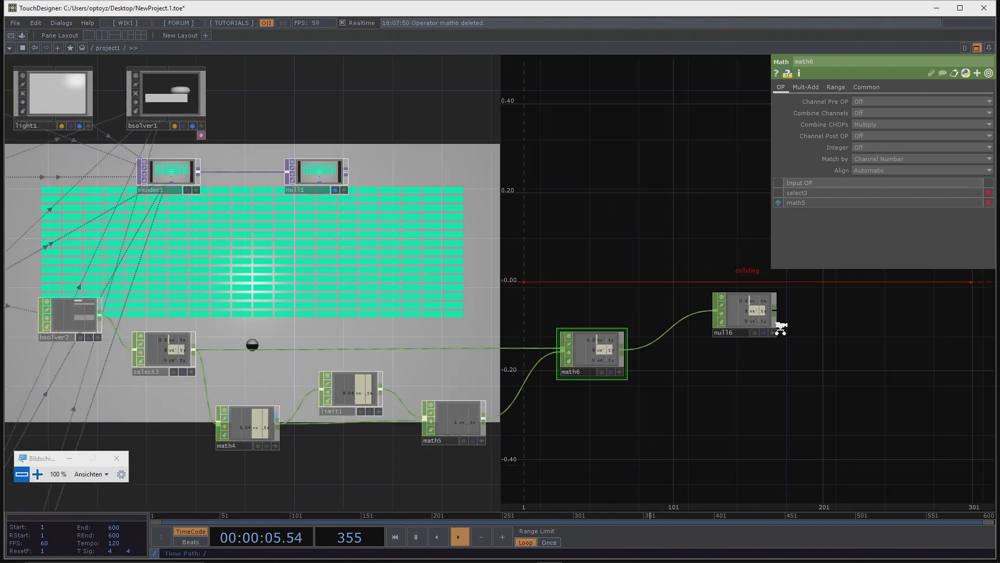
drag(560, 286, 680, 281)
scroll(292, 311, up, 8)
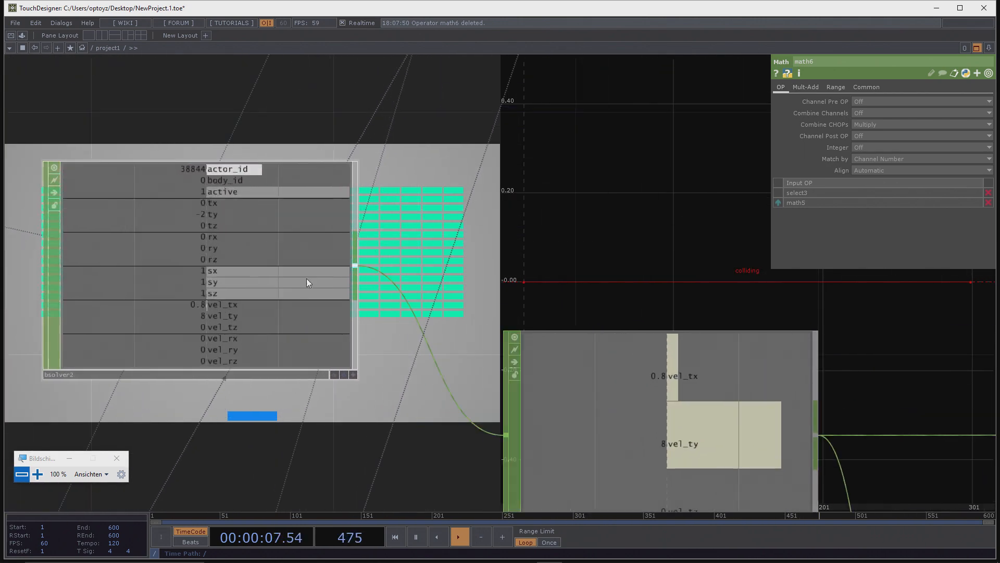
scroll(235, 253, down, 6)
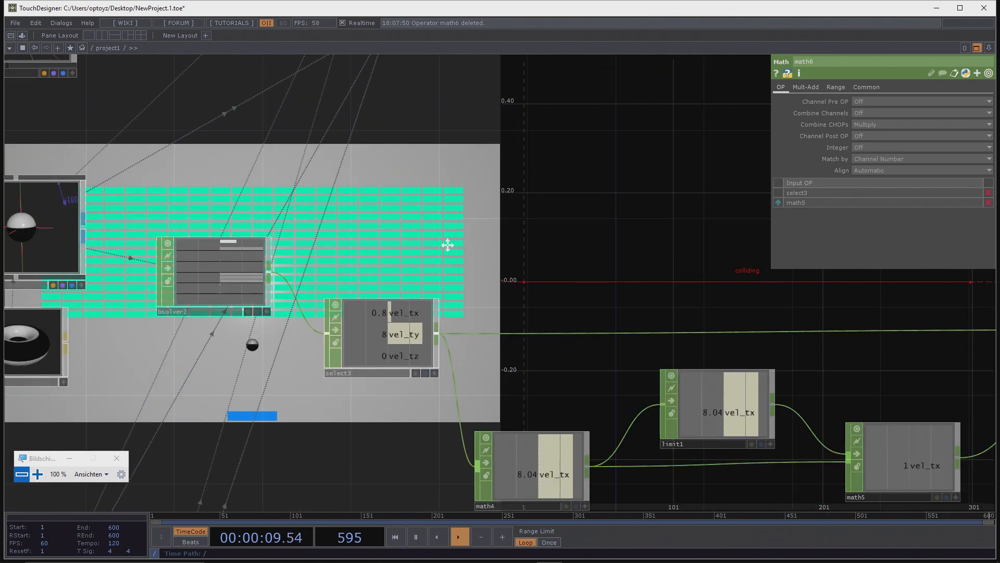
scroll(275, 273, down, 6)
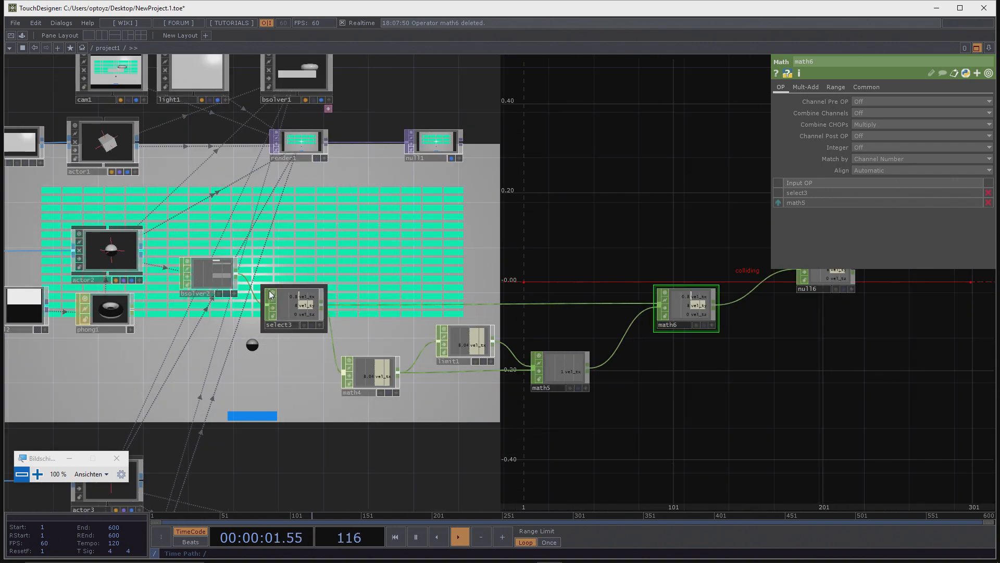
Step: Examine how replace1 and null4 pass the complete set of solver channels back to the paddle
drag(616, 282, 601, 9)
drag(537, 299, 569, 215)
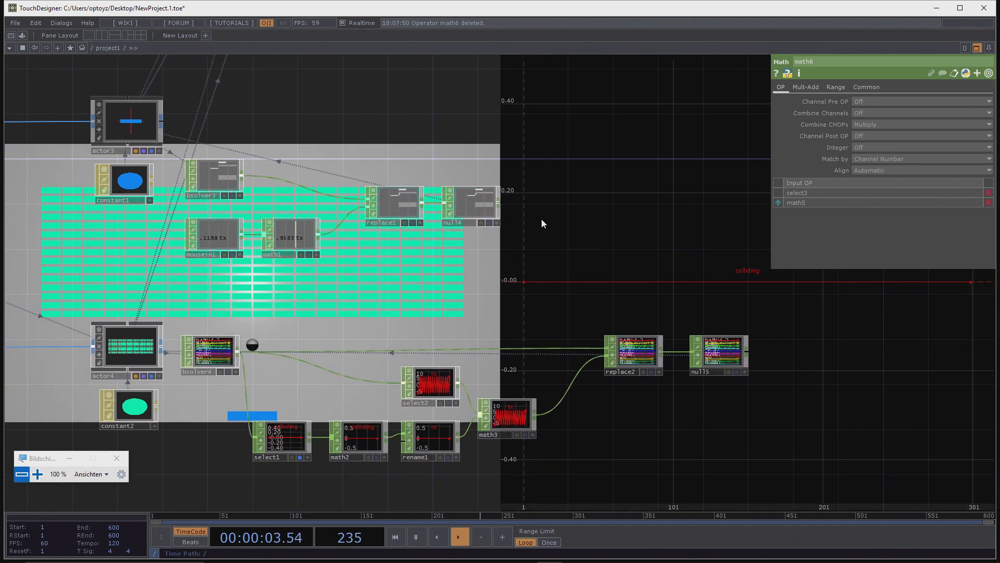
scroll(401, 240, up, 6)
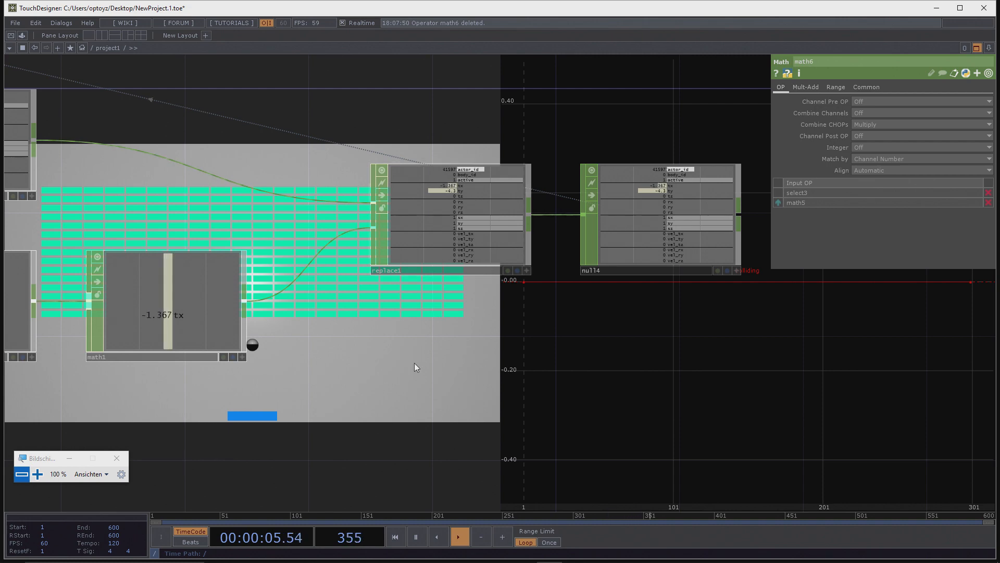
scroll(414, 363, down, 6)
drag(662, 236, 611, 346)
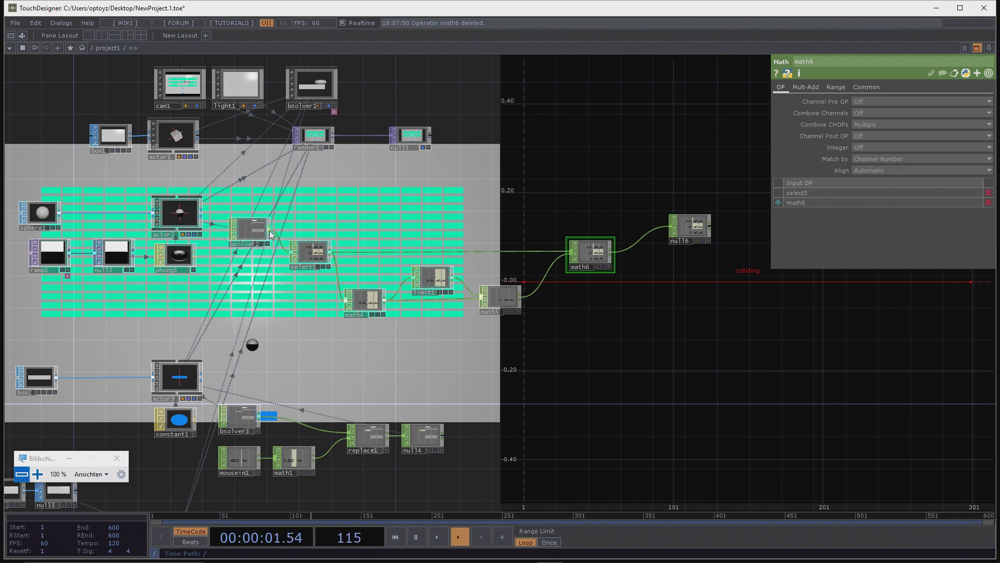
Step: Add a Replace CHOP with bsolver2 as its first input and math6 as its second
key(Tab)
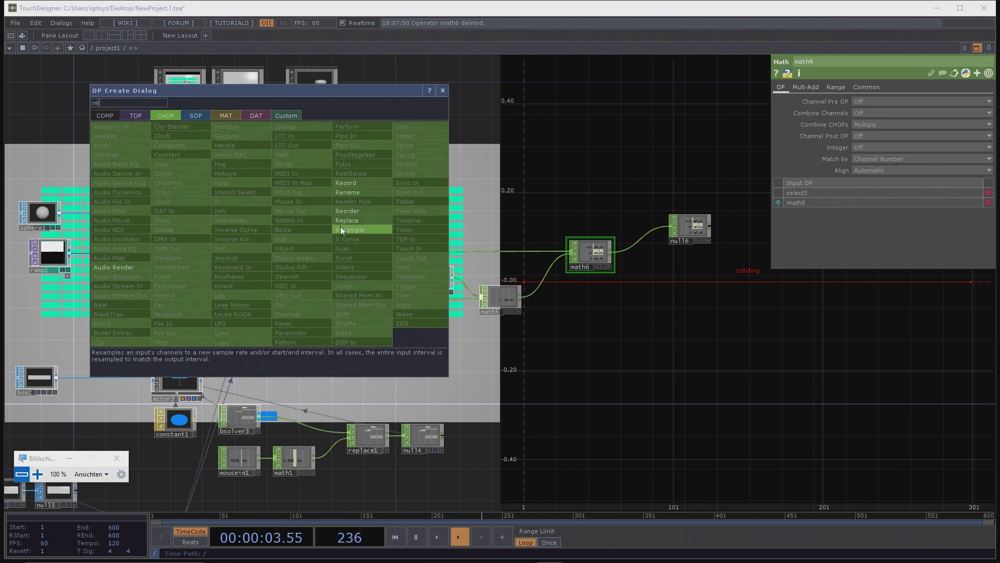
click(359, 213)
click(626, 201)
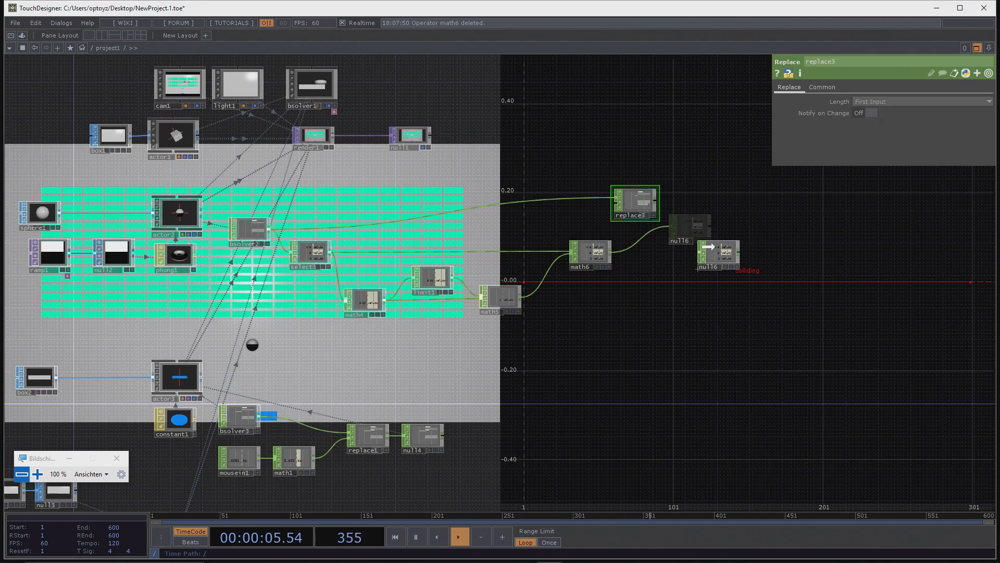
drag(626, 201, 651, 218)
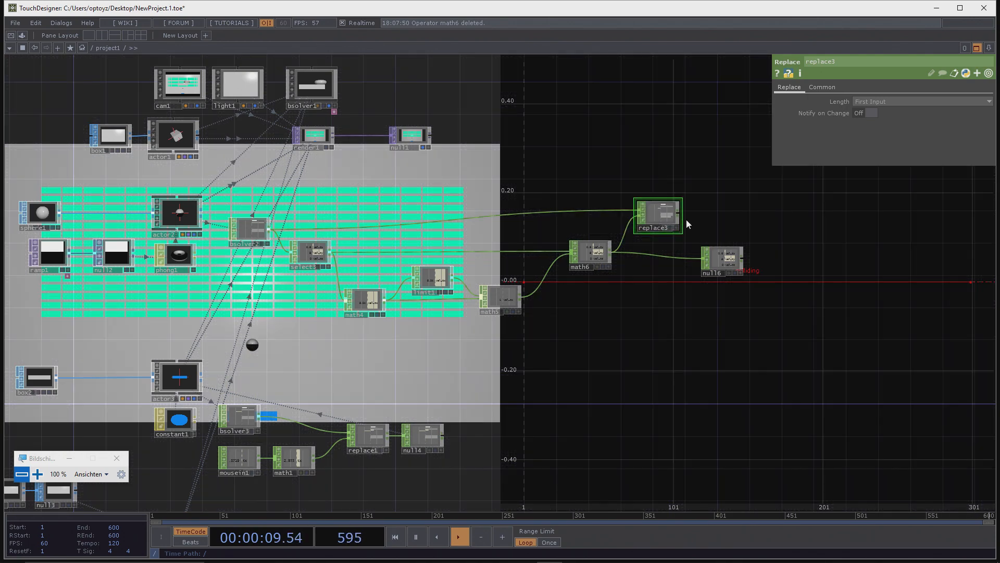
Step: Feed replace3 into null6 and place null6 directly beside it
scroll(690, 245, up, 5)
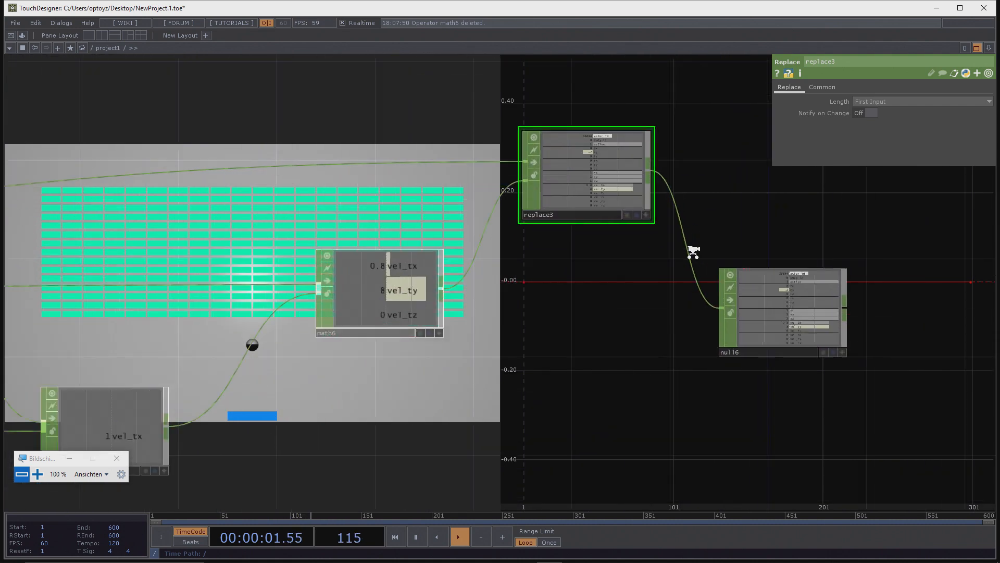
drag(566, 194, 566, 231)
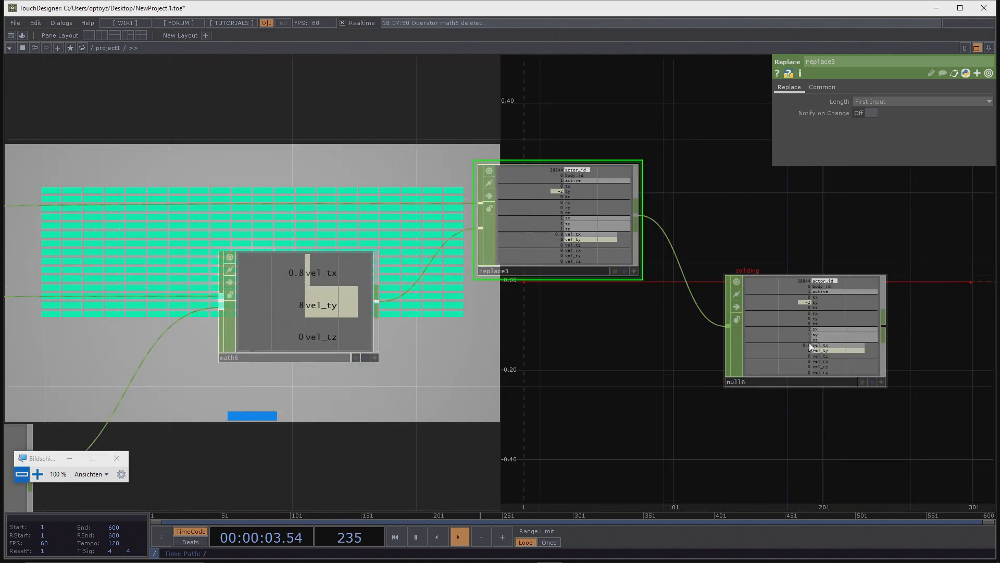
drag(809, 342, 751, 234)
scroll(812, 272, down, 5)
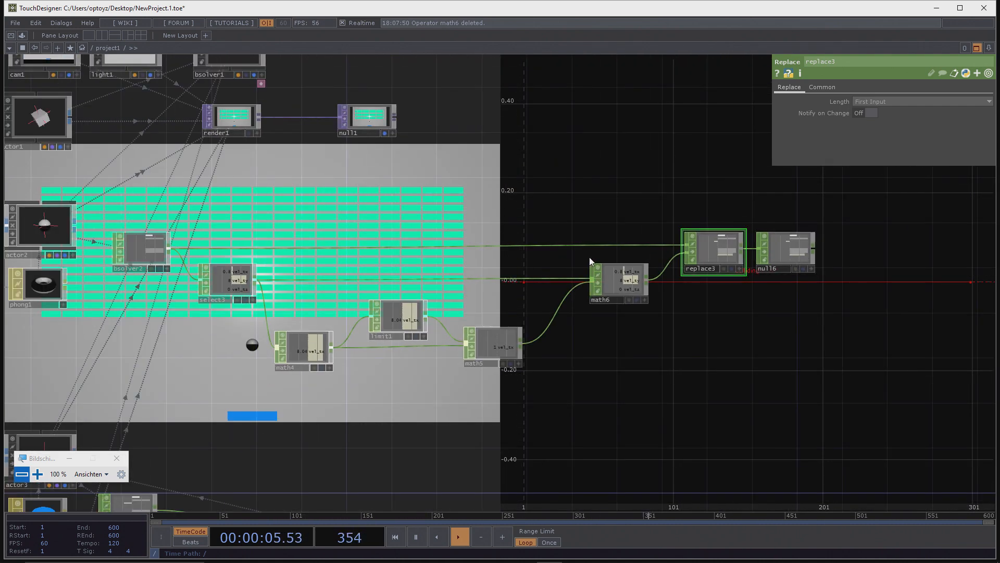
Step: Check the Feedback CHOP assigned to the ball's actor2 component
click(48, 234)
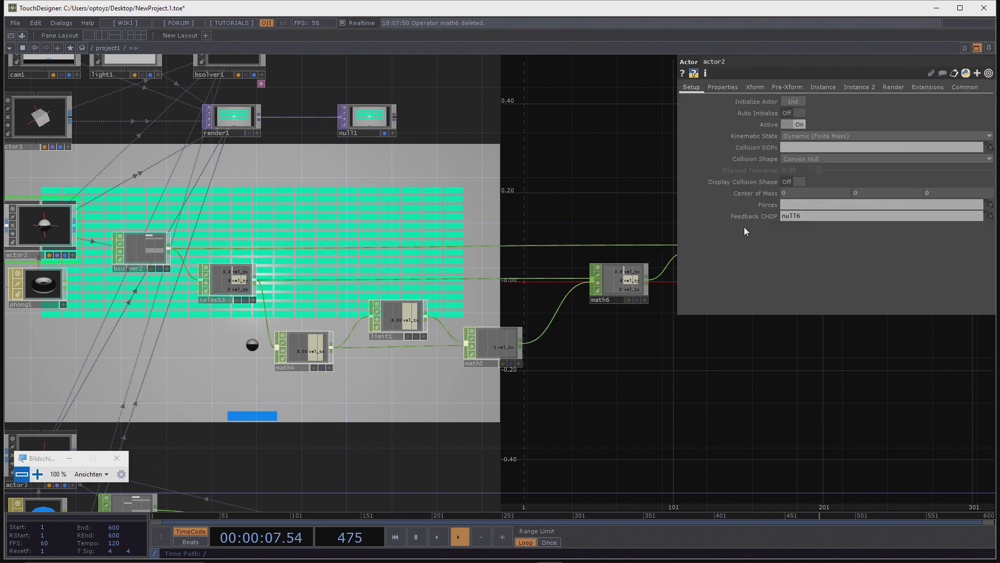
drag(759, 380, 672, 409)
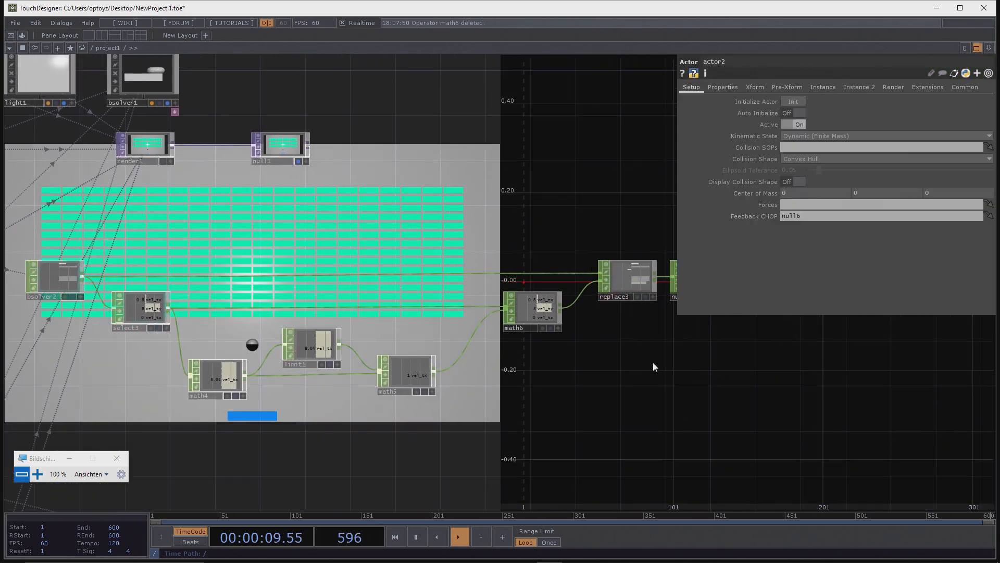
scroll(628, 365, down, 3)
drag(645, 363, 643, 346)
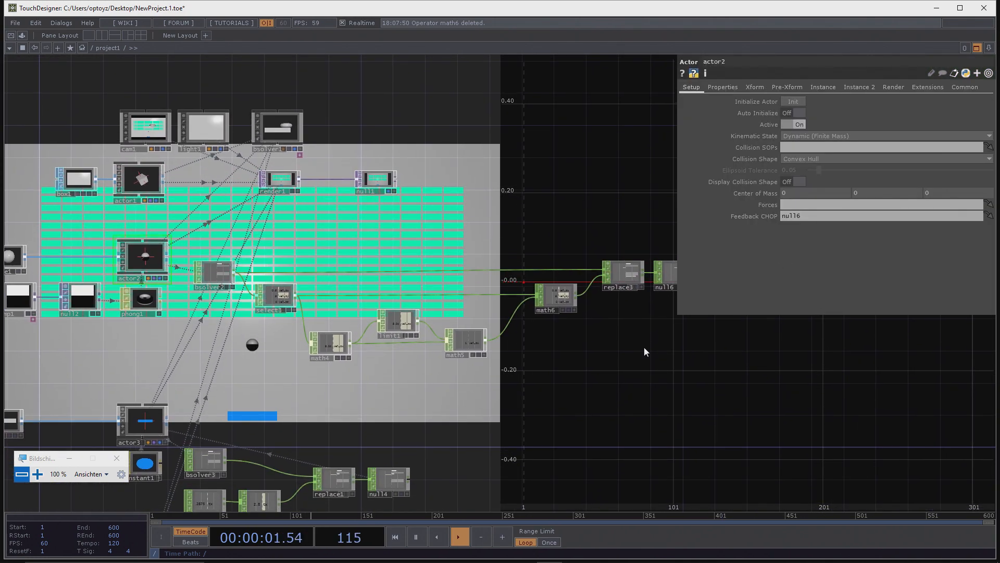
Step: Rename the math4 node that computes the velocity length as mathVectorLength
scroll(355, 386, up, 5)
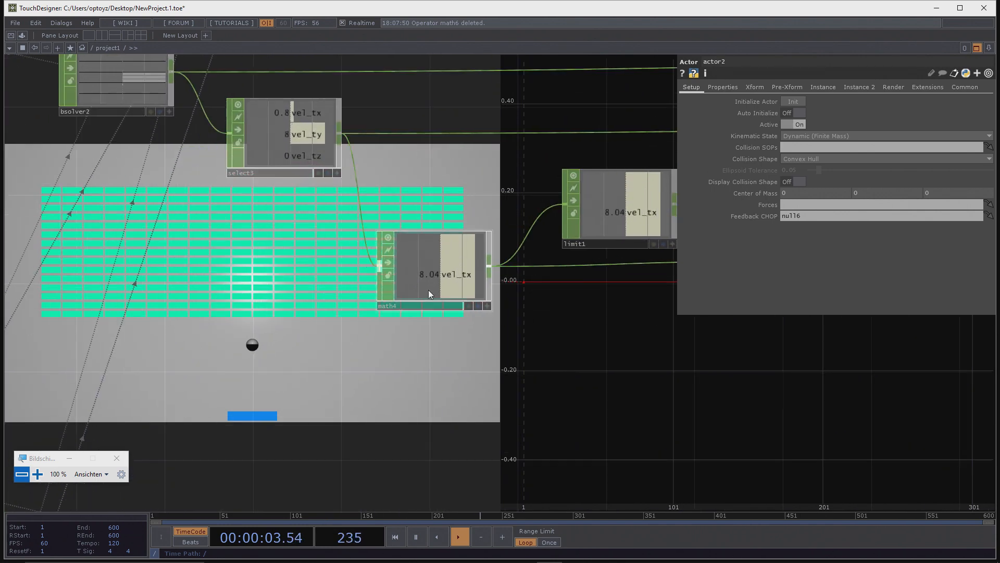
click(416, 304)
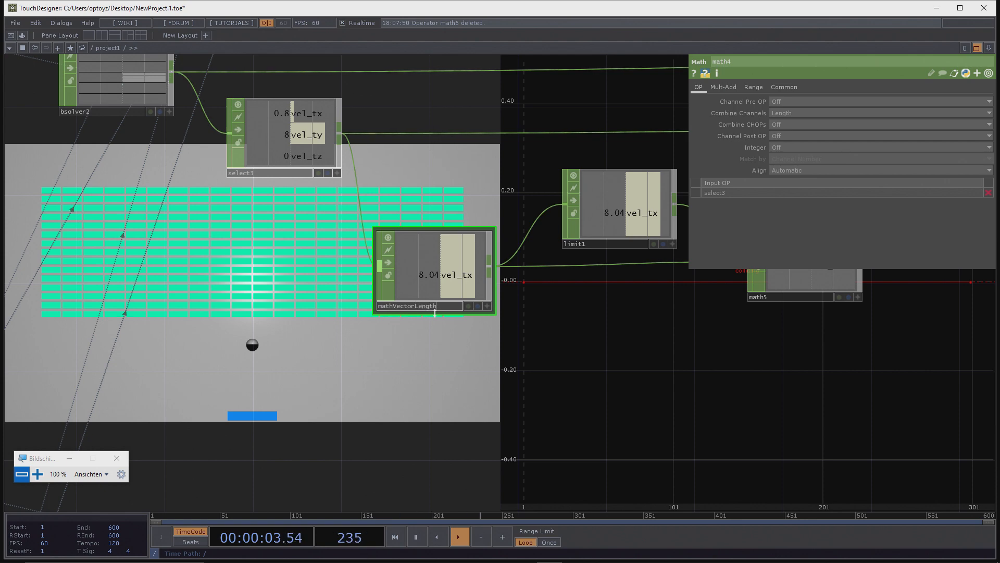
click(558, 312)
Step: Rename the limit1 node as limitMinimumVelocity
drag(657, 339, 484, 364)
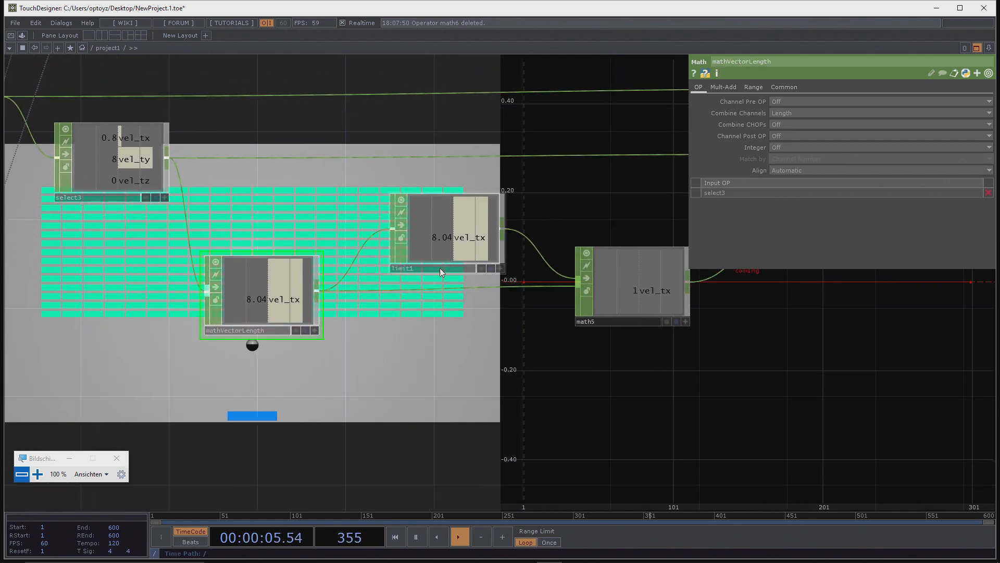
click(451, 270)
key(BackSpace)
text(Mi)
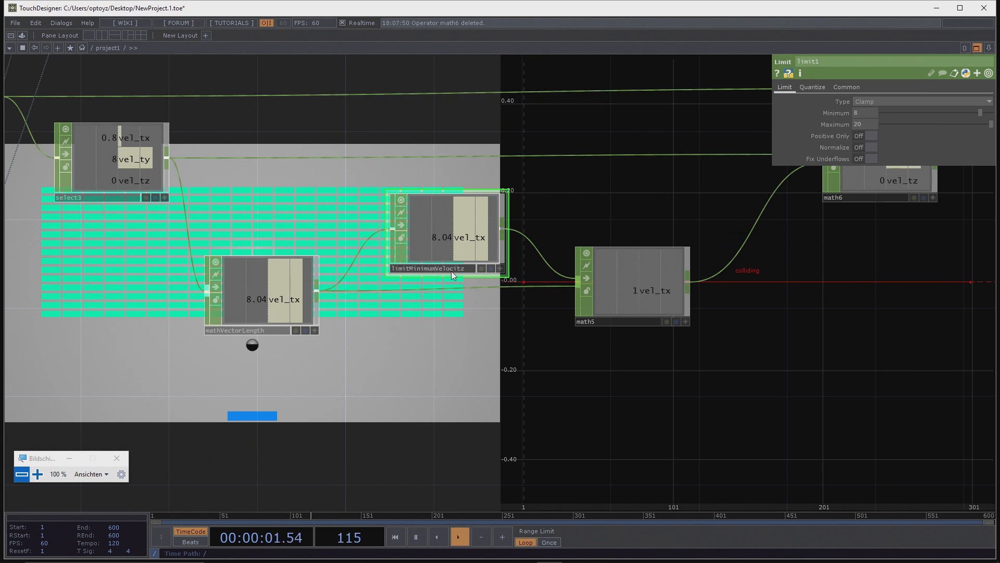
text(nimumVelocitz)
key(BackSpace)
text(y)
key(Return)
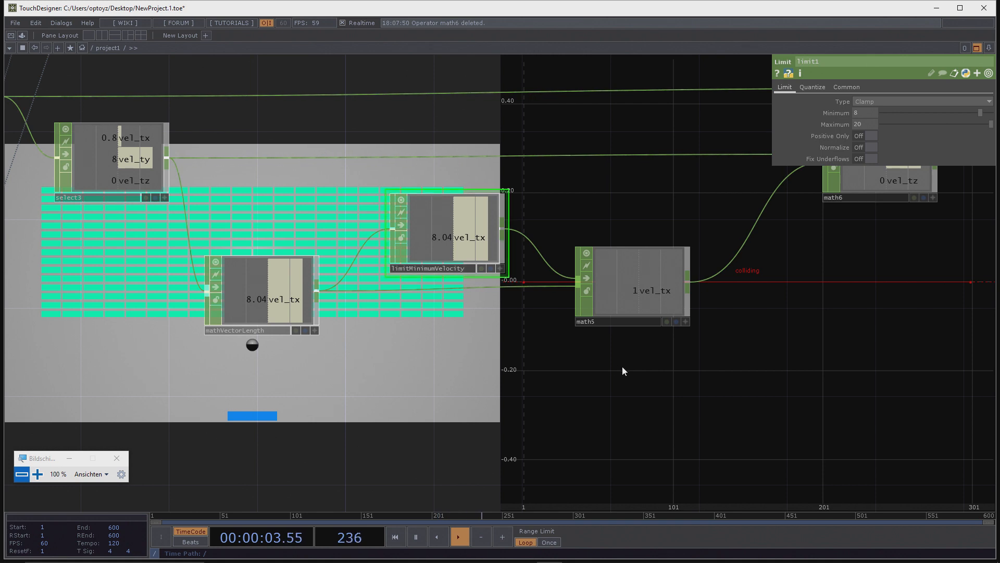
Step: Rename math5 as mathVelocityMultiplier and math6 as mathScaleVelocity
click(629, 320)
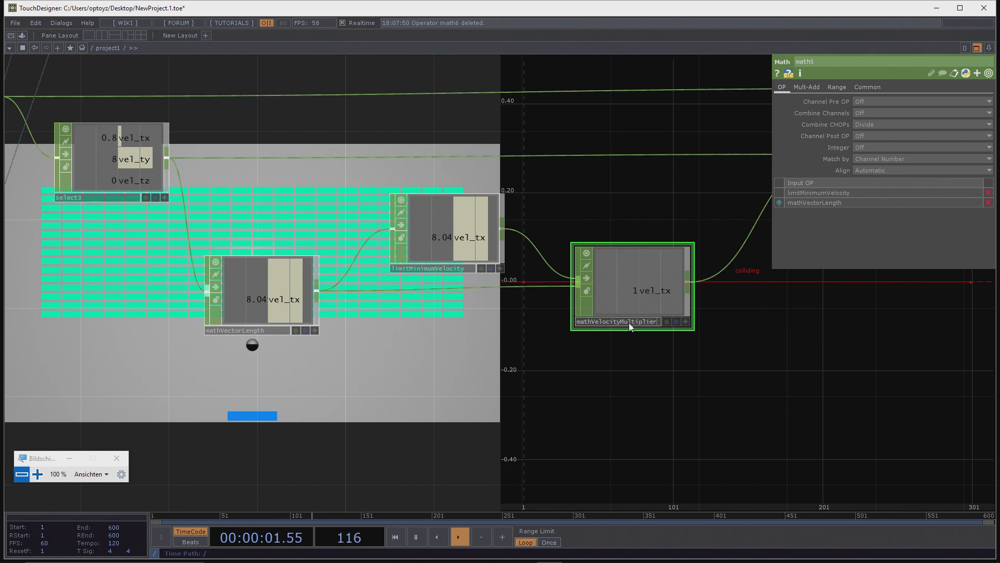
key(Return)
drag(728, 351, 494, 418)
click(648, 256)
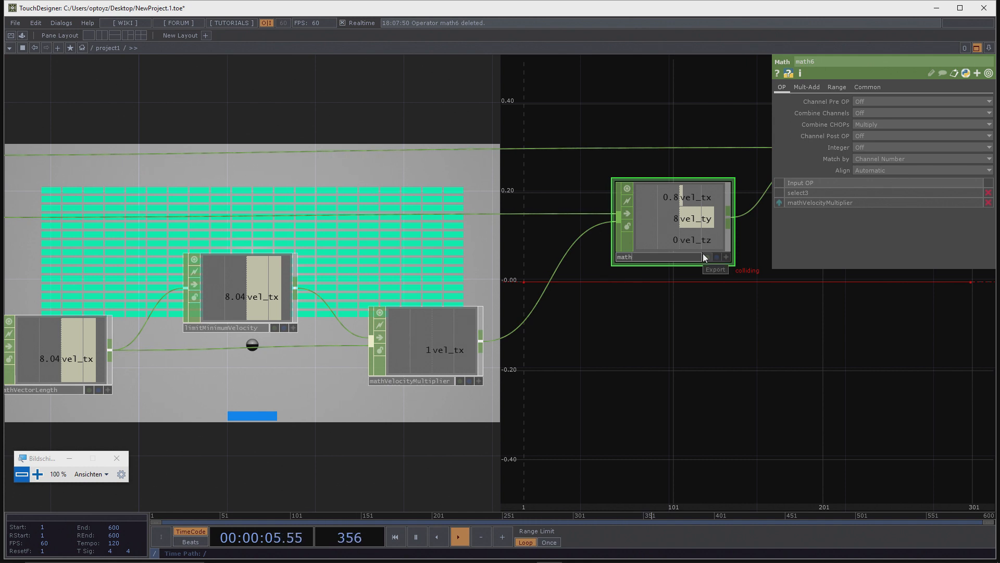
text(mathScaleVelocity)
key(Return)
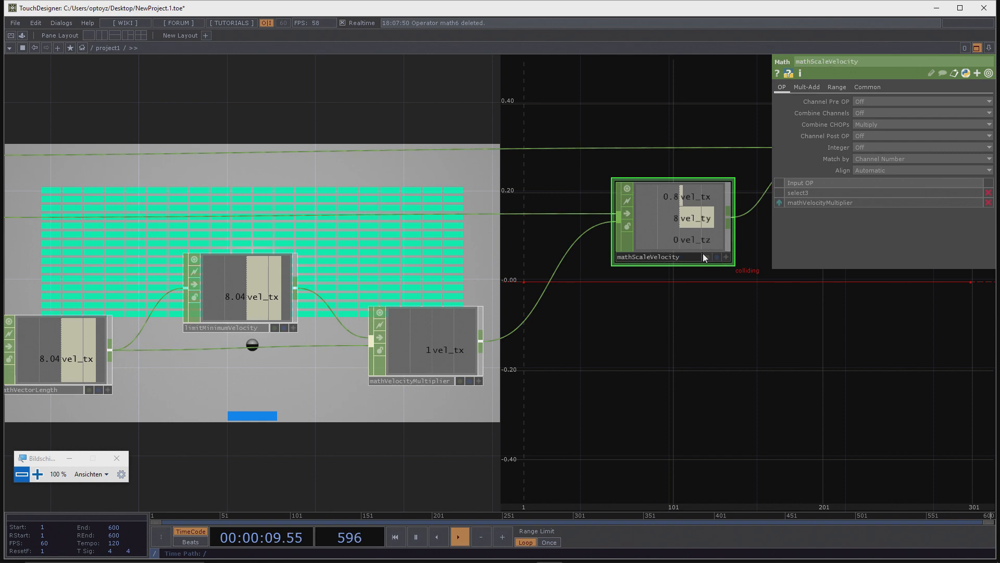
Step: Initialize the bsolver1 simulation and start it to play the game with the limited ball velocity
scroll(671, 280, down, 5)
click(378, 90)
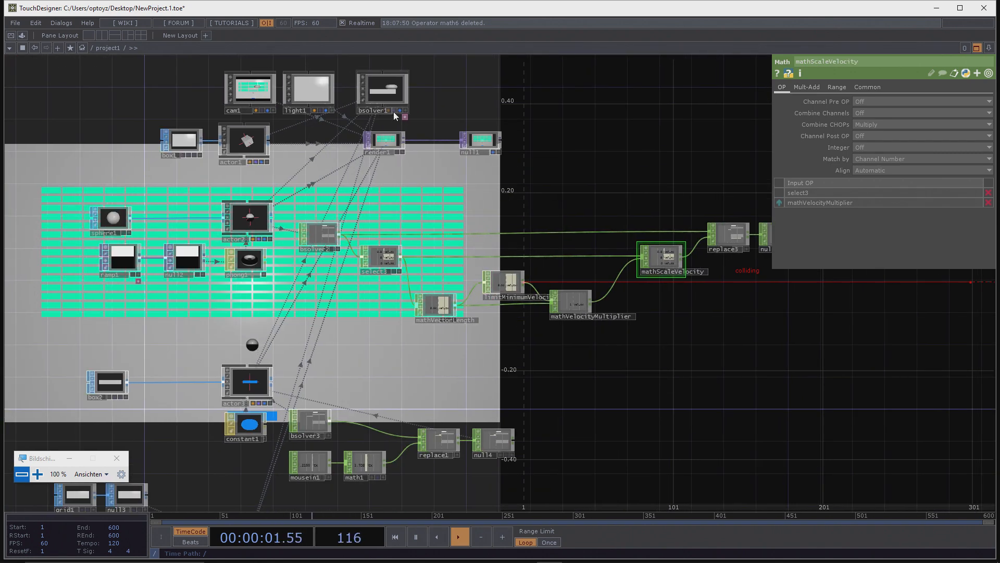
click(891, 184)
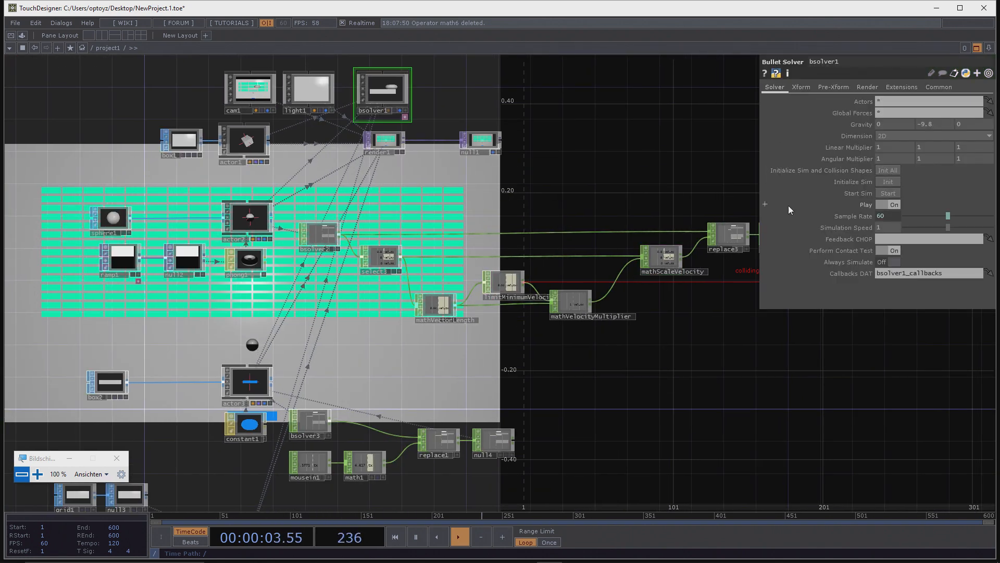
click(893, 196)
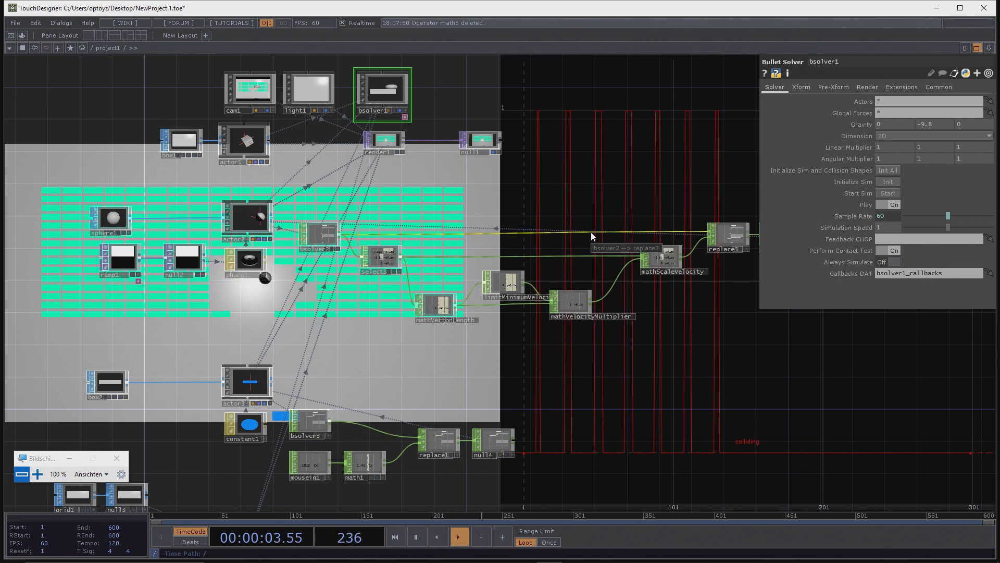
Step: Examine the velocity length, limit, multiplier and scaled velocity channels while the ball bounces through the bricks
scroll(614, 308, up, 5)
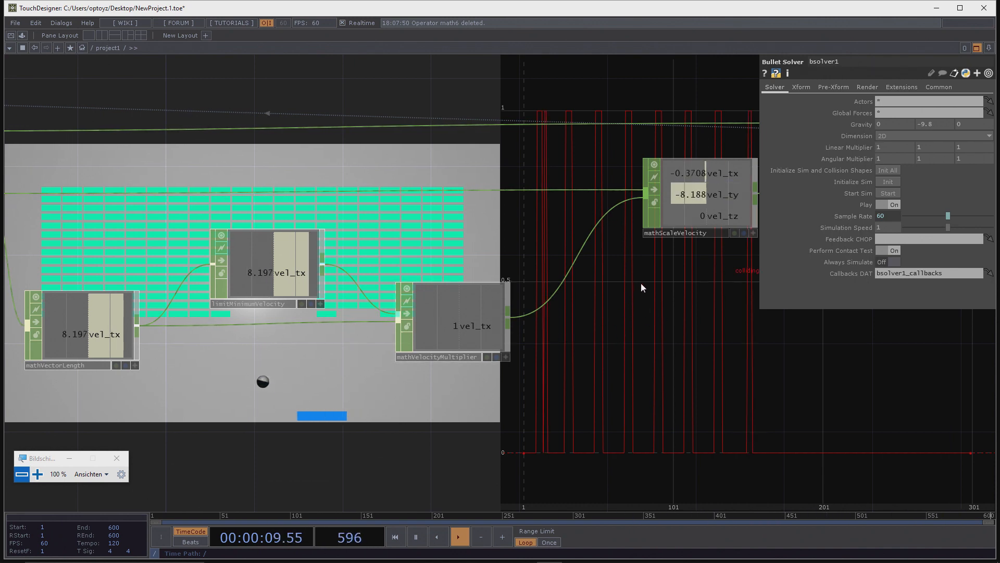
scroll(333, 341, down, 2)
middle_drag(333, 342, 423, 395)
mouse_move(423, 394)
mouse_down()
mouse_move(415, 414)
mouse_move(278, 433)
mouse_up()
drag(359, 426, 217, 464)
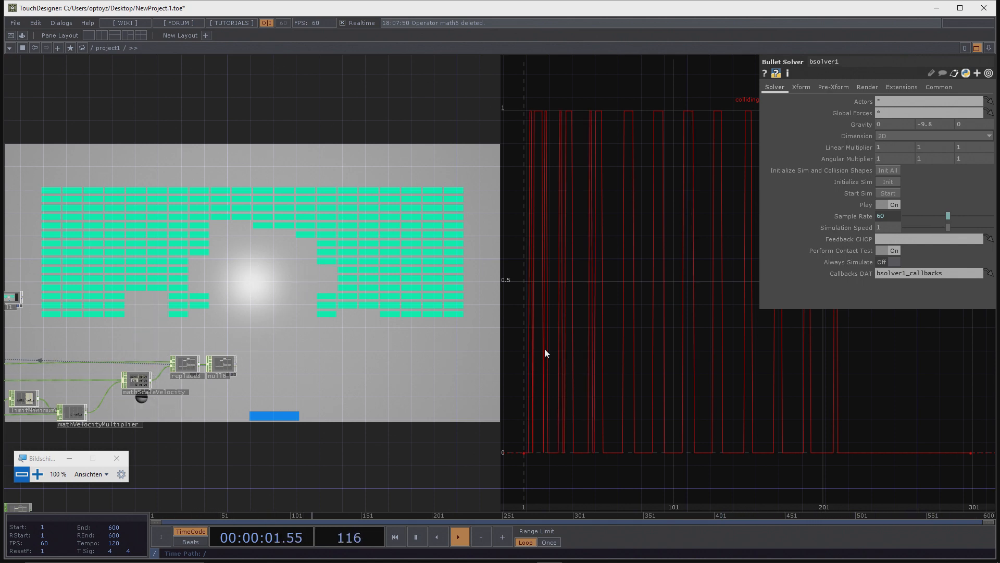
drag(478, 347, 546, 260)
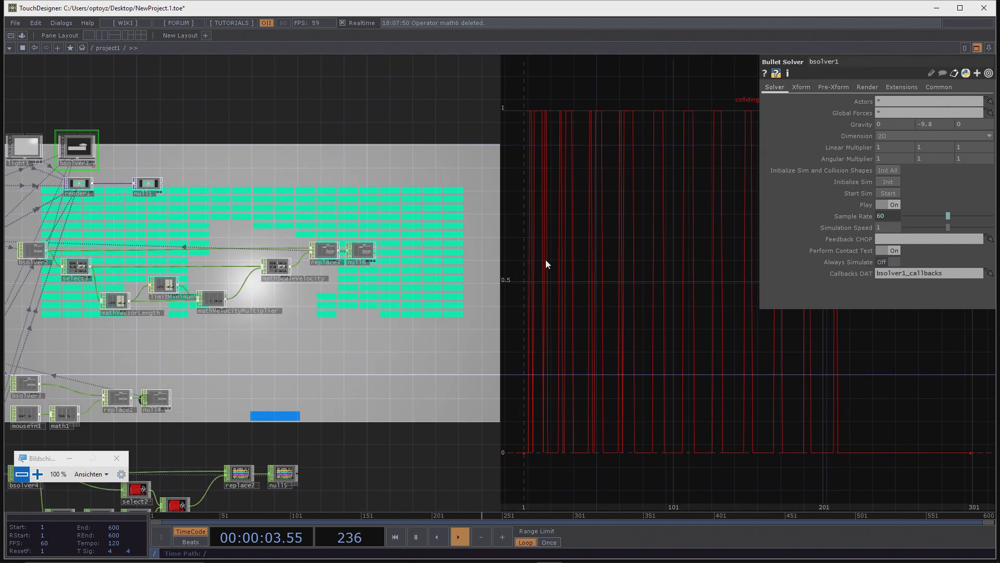
Step: Check which of the Dynamics components in the operator list offer snippets, including Constraint, Force and Impulse Force
key(Tab)
click(380, 138)
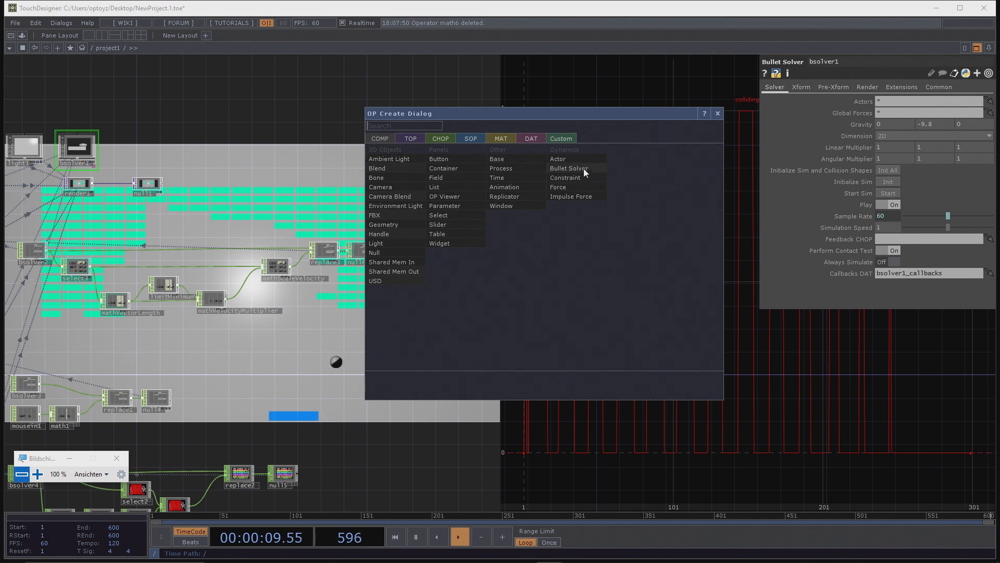
drag(593, 116, 588, 103)
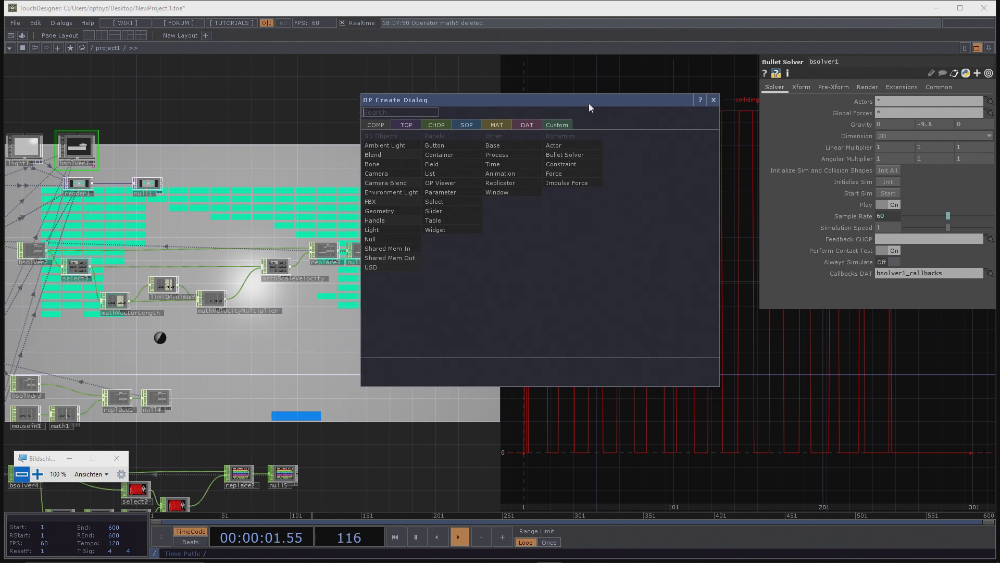
right_click(570, 165)
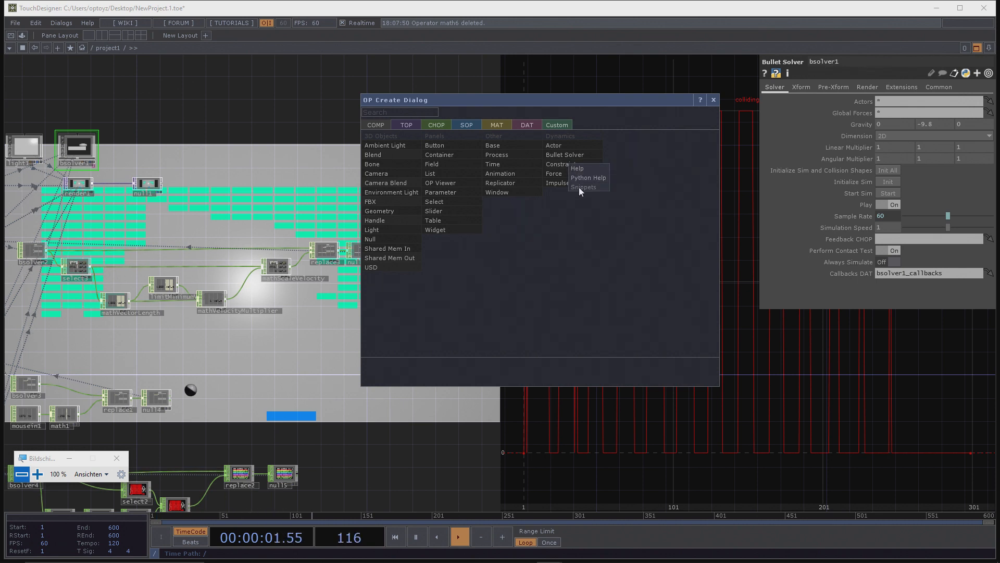
right_click(559, 173)
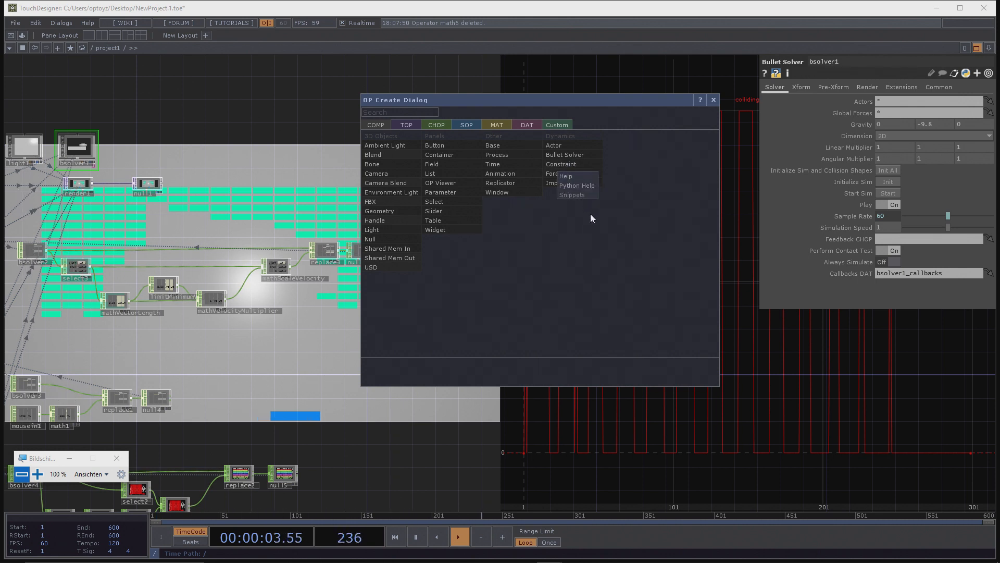
right_click(601, 180)
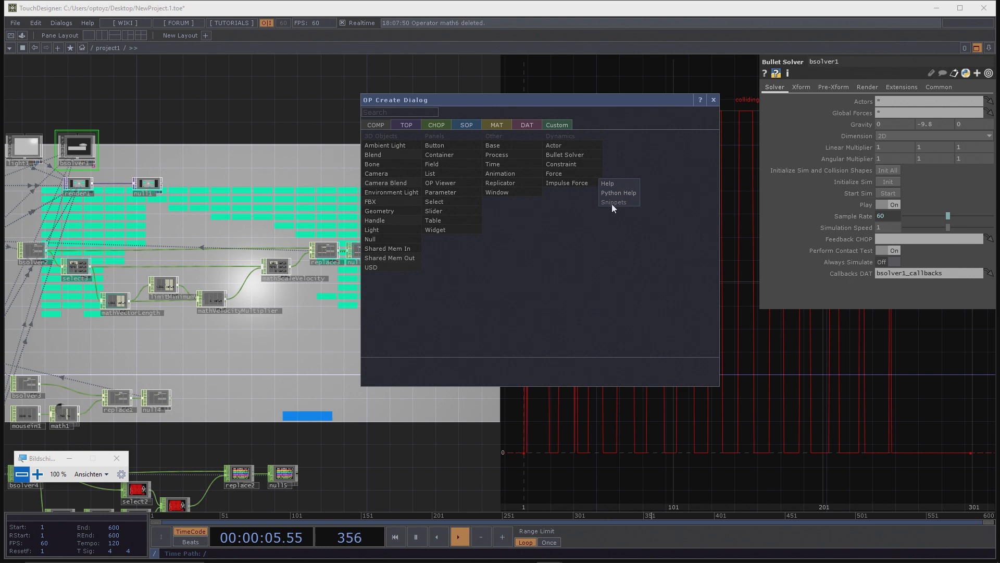
click(599, 223)
Step: Open the operator snippets for the Bullet Solver, closing and reopening the Snippets window from the component's entry
click(86, 23)
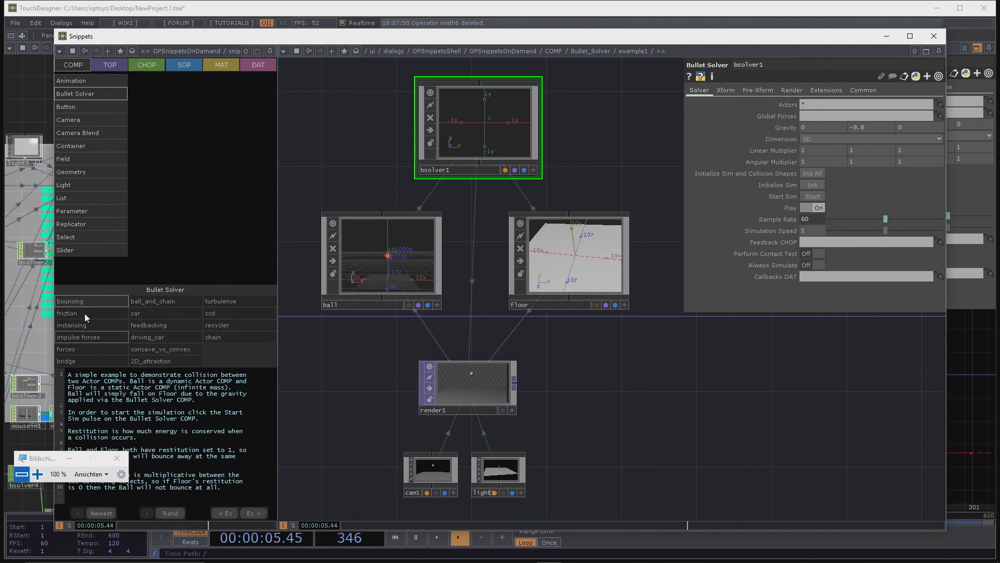
click(934, 36)
key(Tab)
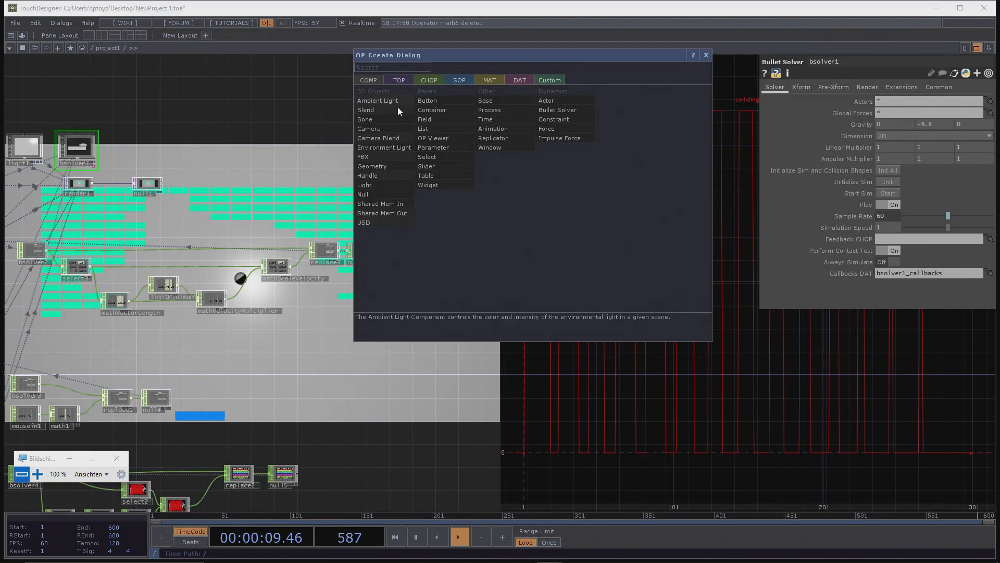
right_click(563, 109)
click(577, 131)
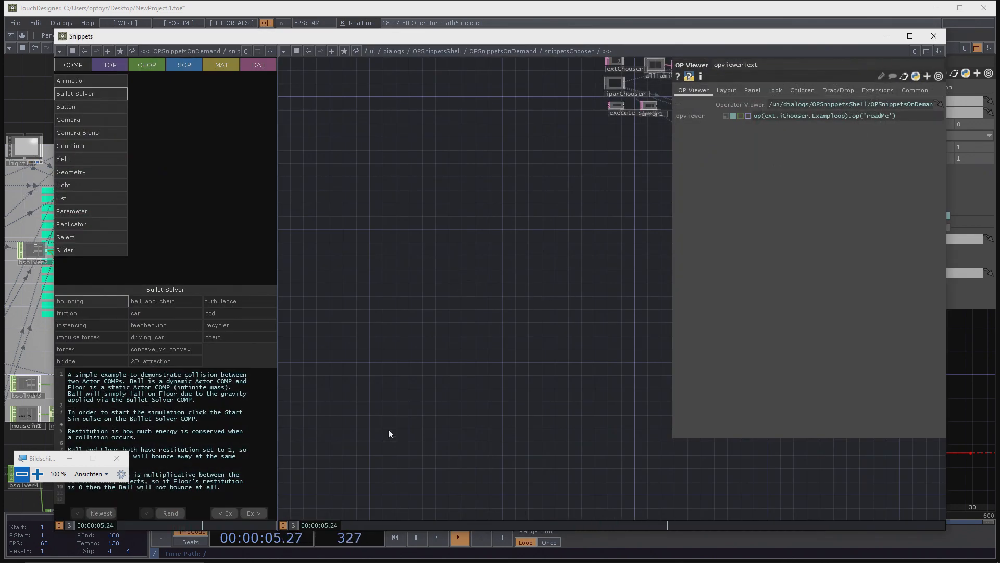
Step: Load the bouncing example of the Bullet Solver snippets, start its simulation and view its render
drag(597, 254, 398, 430)
scroll(544, 286, up, 5)
scroll(557, 294, down, 4)
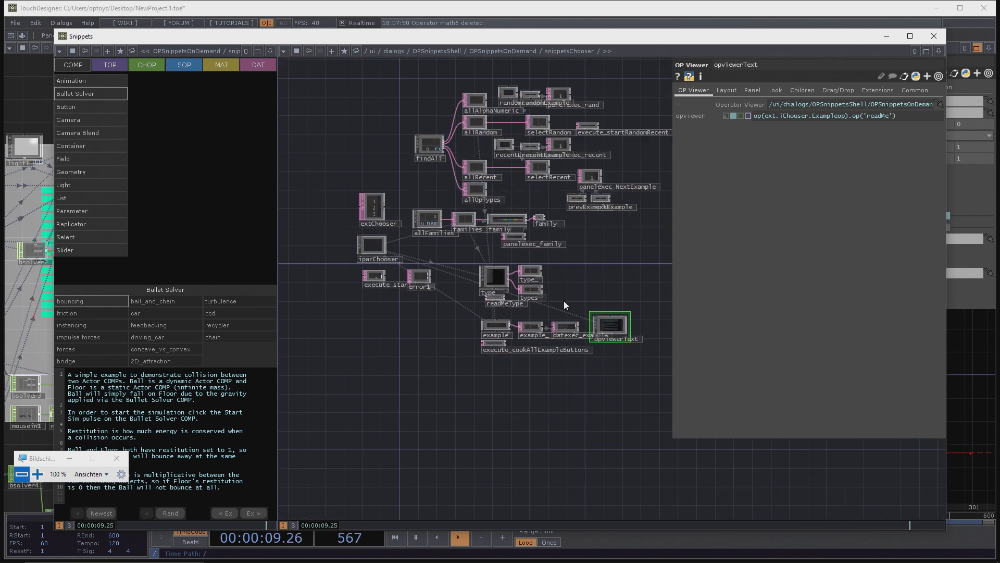
click(105, 314)
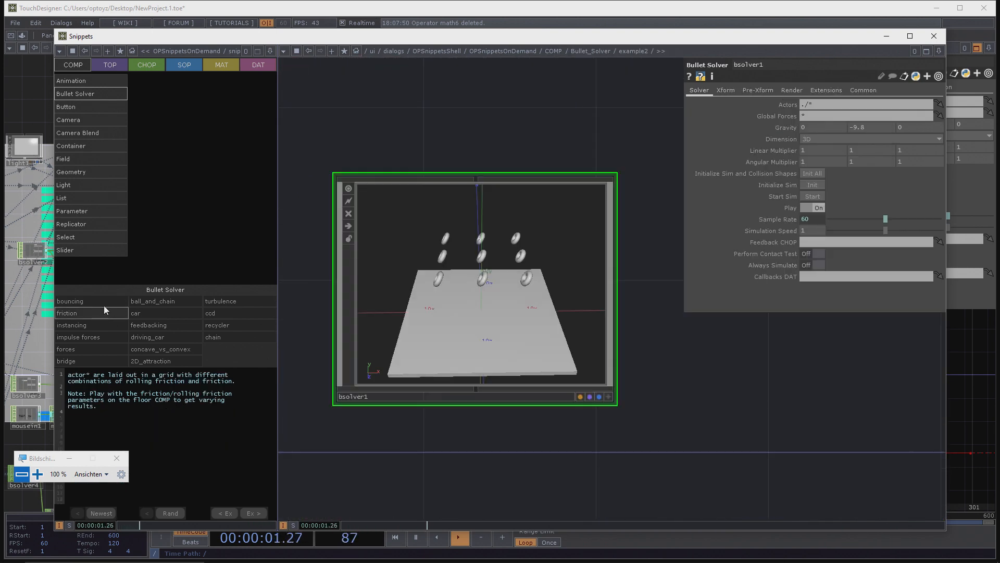
click(104, 303)
drag(582, 399, 615, 336)
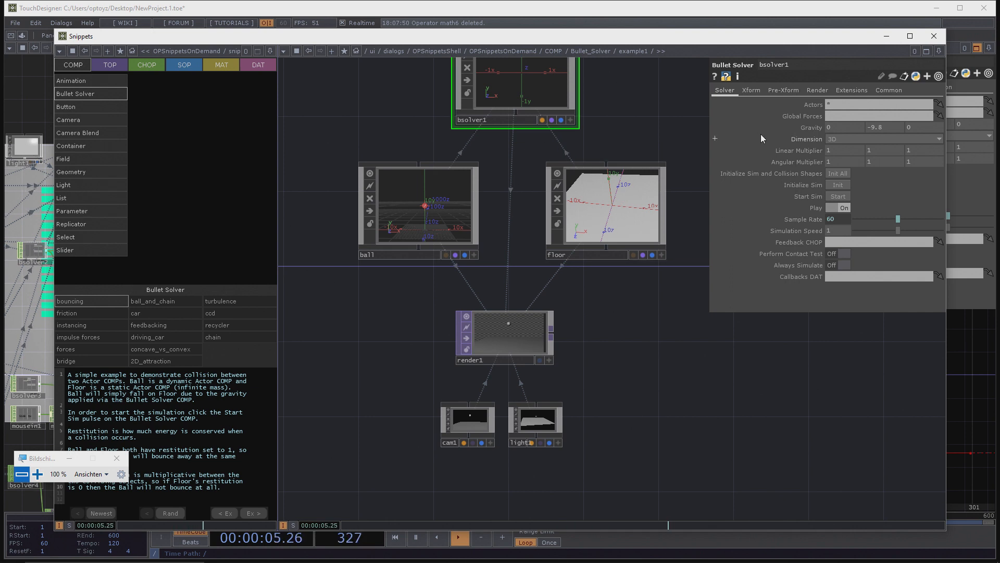
click(838, 196)
scroll(509, 411, up, 5)
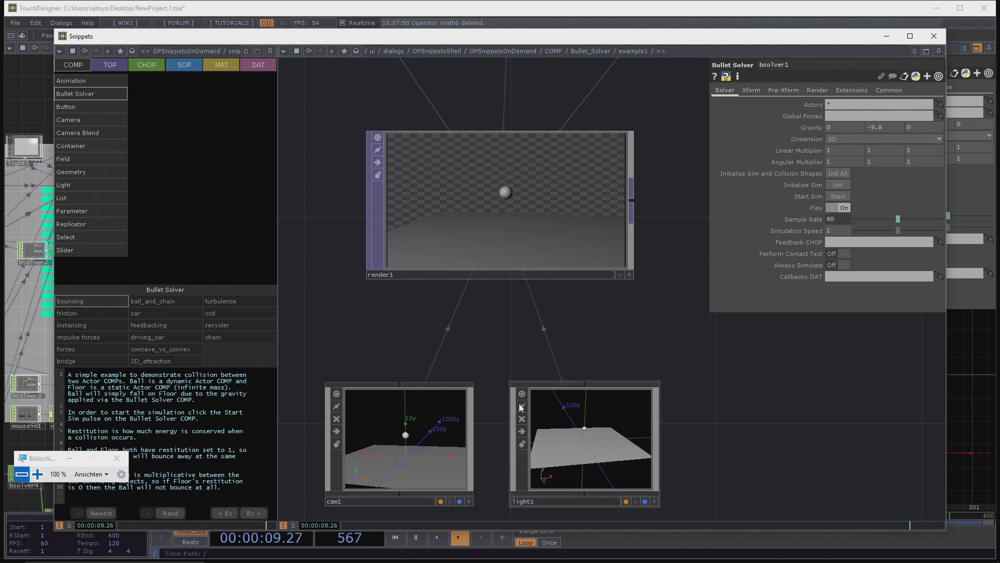
Step: Run the simulation of the friction example and view the instancing example
click(104, 312)
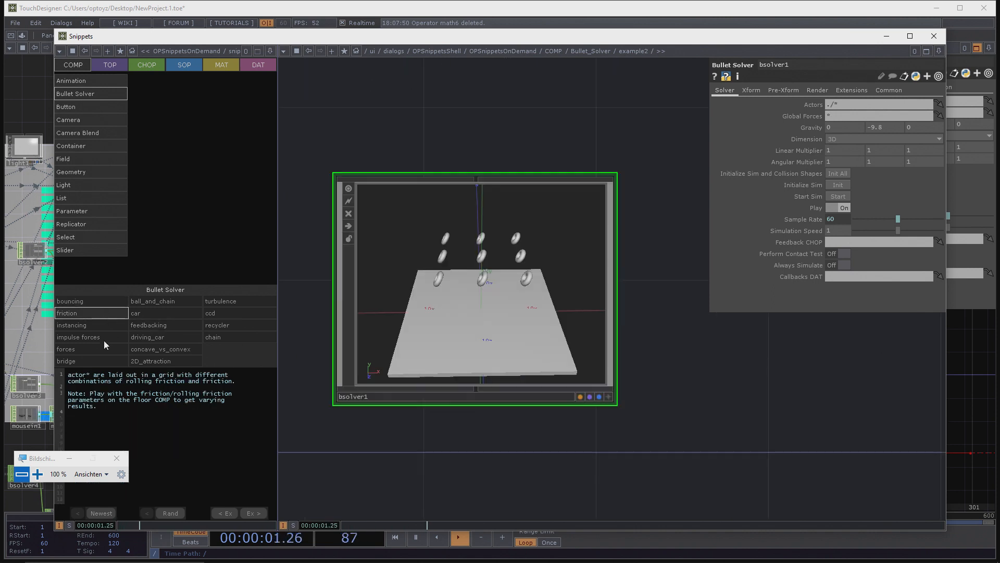
click(839, 197)
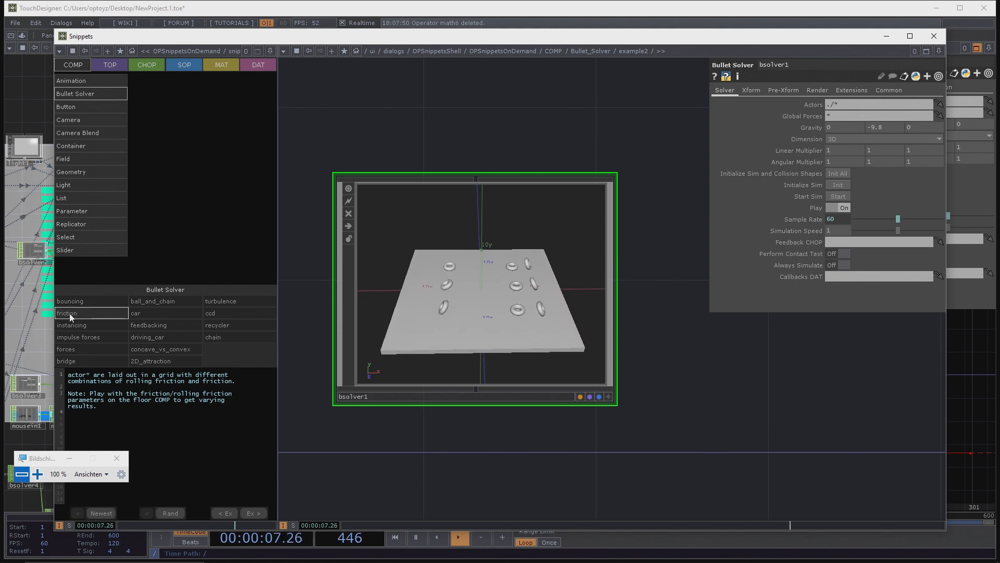
click(83, 325)
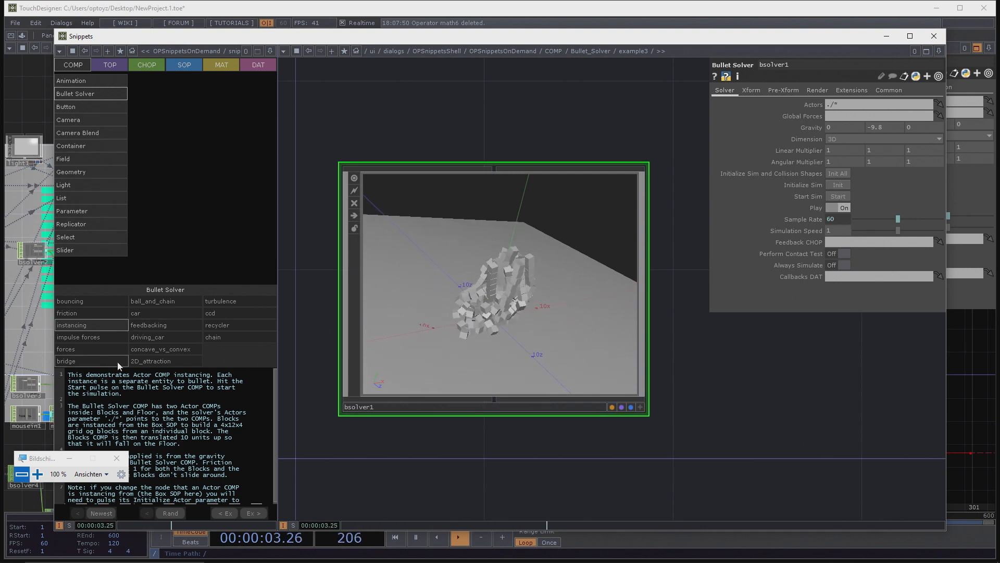
Step: Load the impulse forces example and trigger its Pulse Force button on the stack of blocks
click(91, 337)
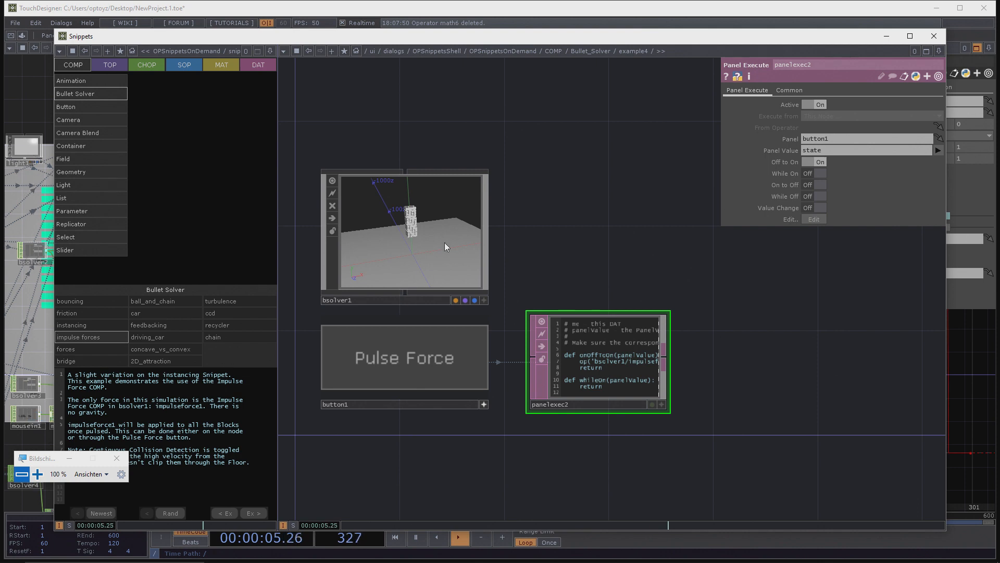
scroll(445, 244, up, 3)
drag(652, 286, 721, 305)
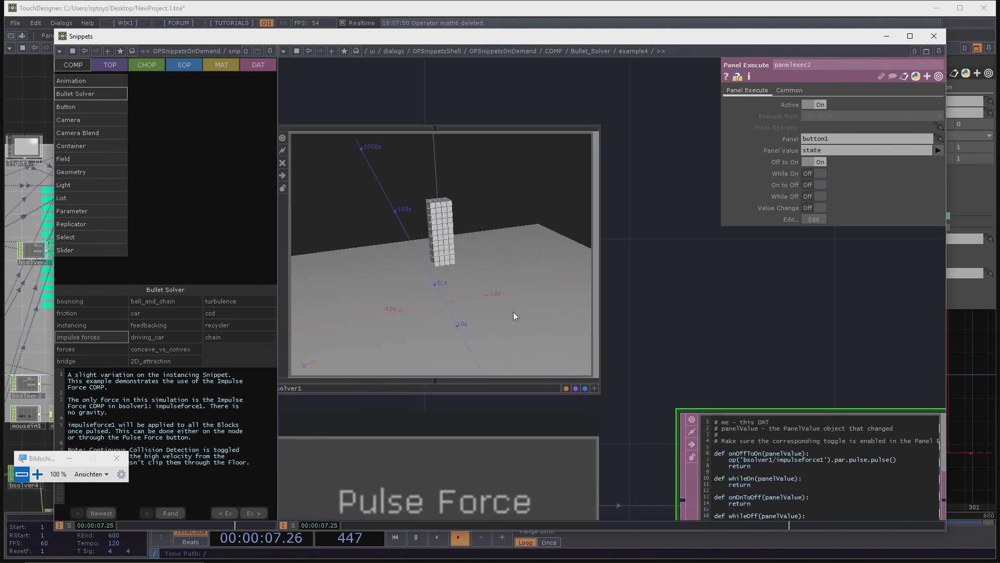
scroll(514, 311, down, 3)
click(499, 298)
click(486, 389)
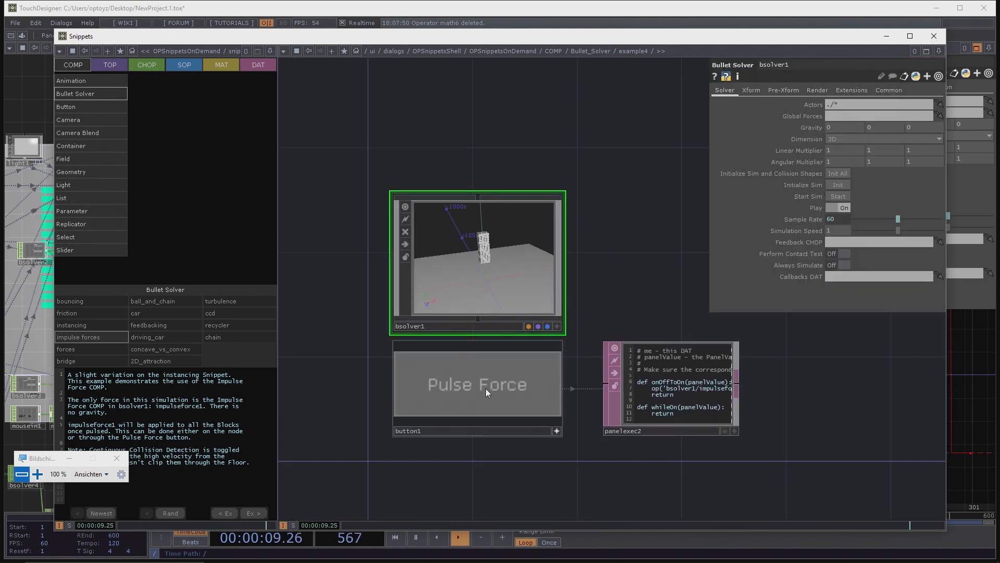
Step: Reinitialize and restart the impulse forces example's simulation and apply its pulse force to the stack of blocks again
scroll(486, 282, up, 4)
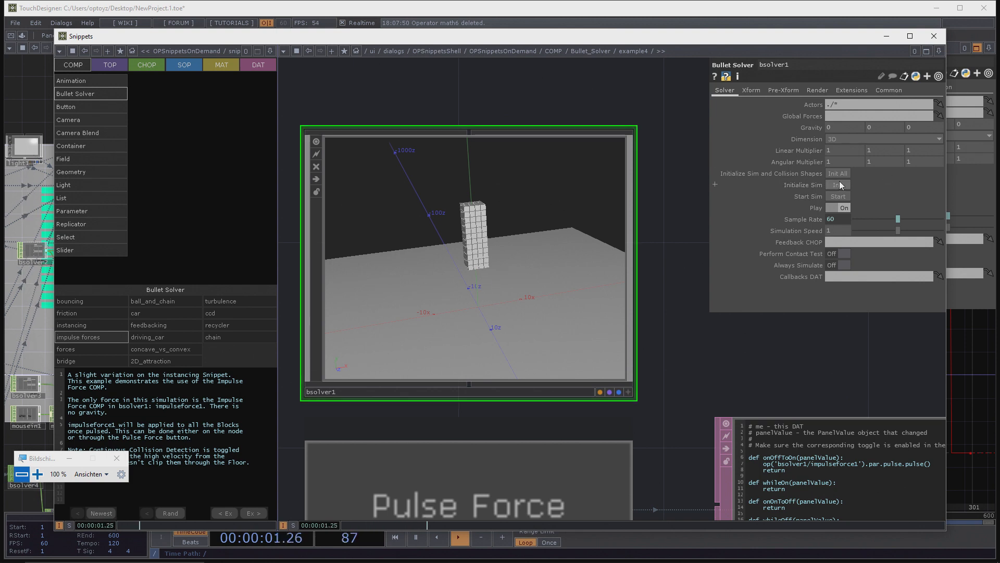
scroll(503, 198, down, 4)
click(499, 354)
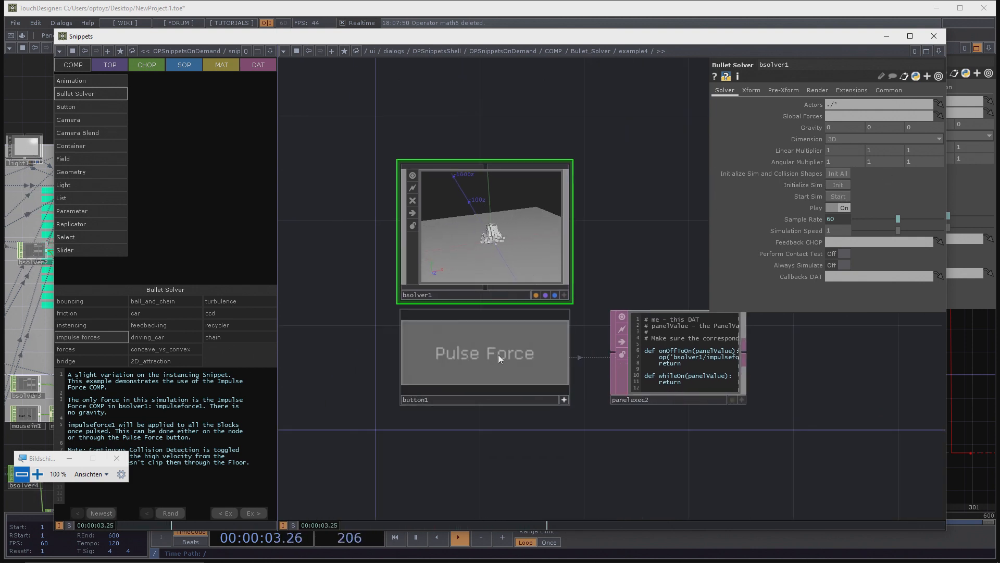
click(839, 173)
click(838, 197)
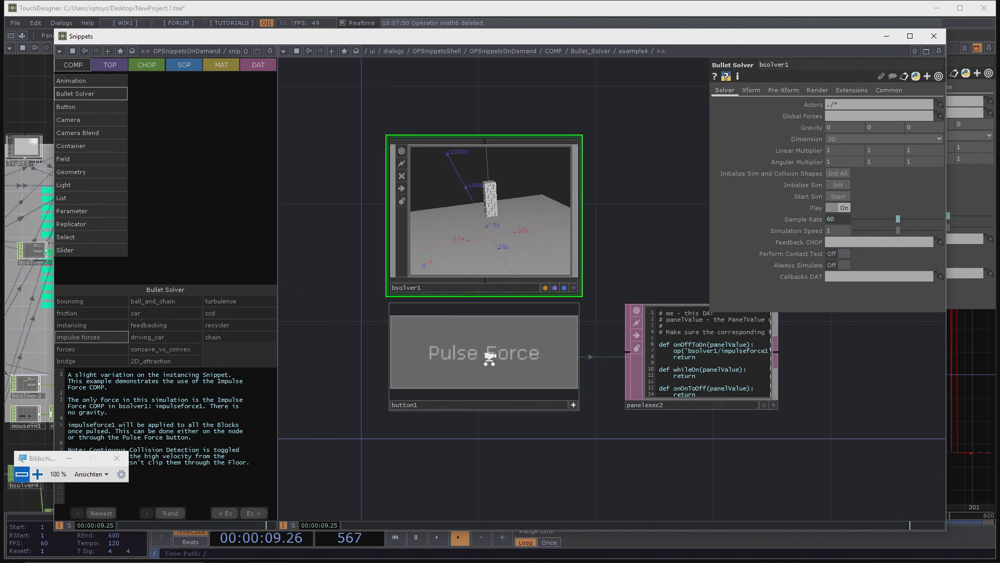
scroll(488, 357, up, 4)
drag(664, 341, 671, 384)
click(489, 399)
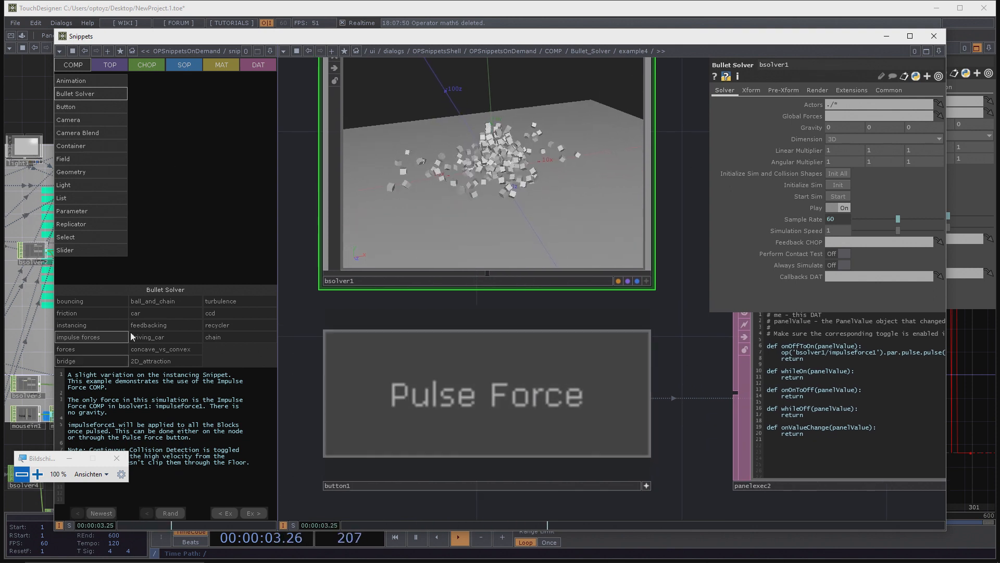
Step: Load the forces example, start its simulation and view the bridge example
click(98, 349)
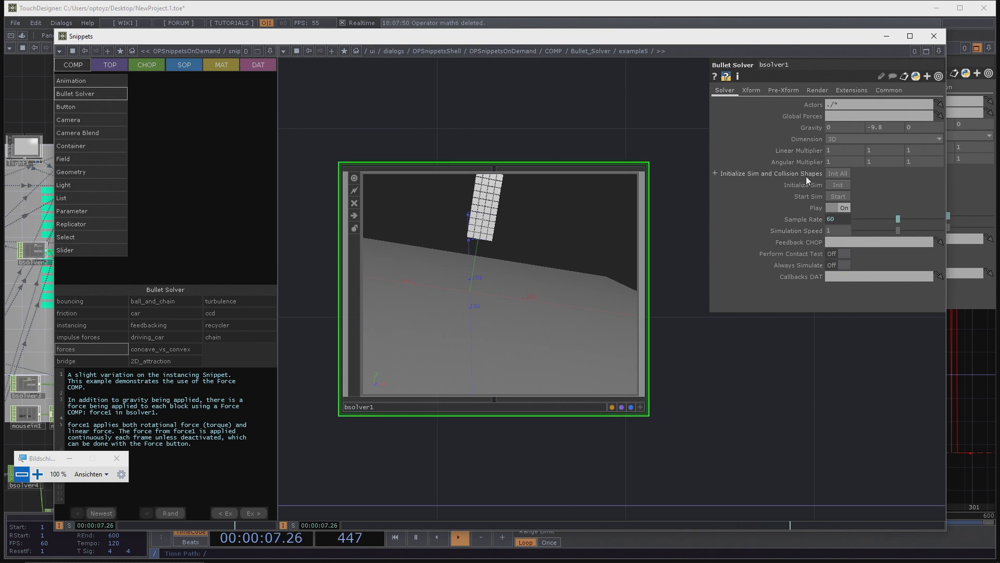
click(839, 194)
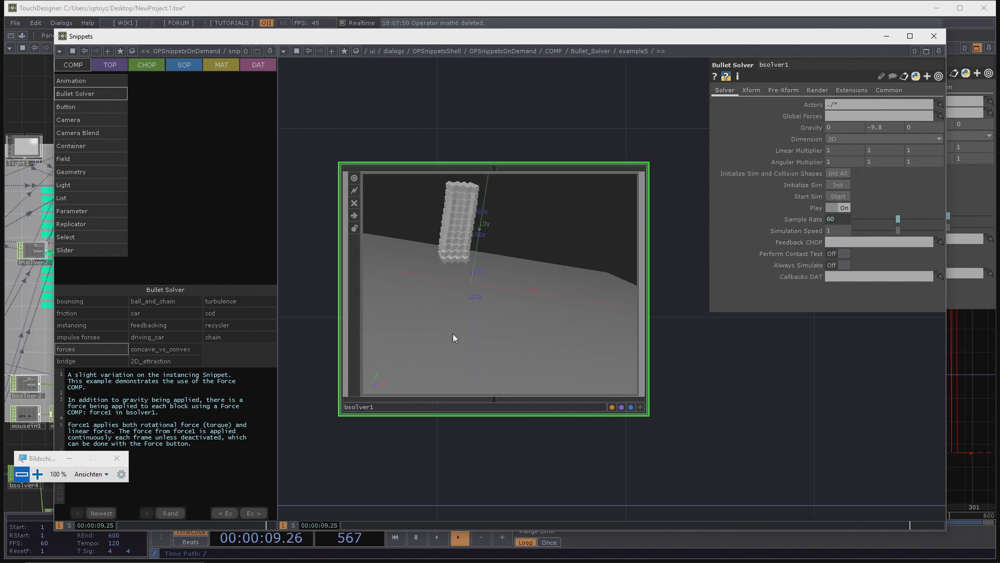
click(79, 360)
scroll(609, 292, up, 2)
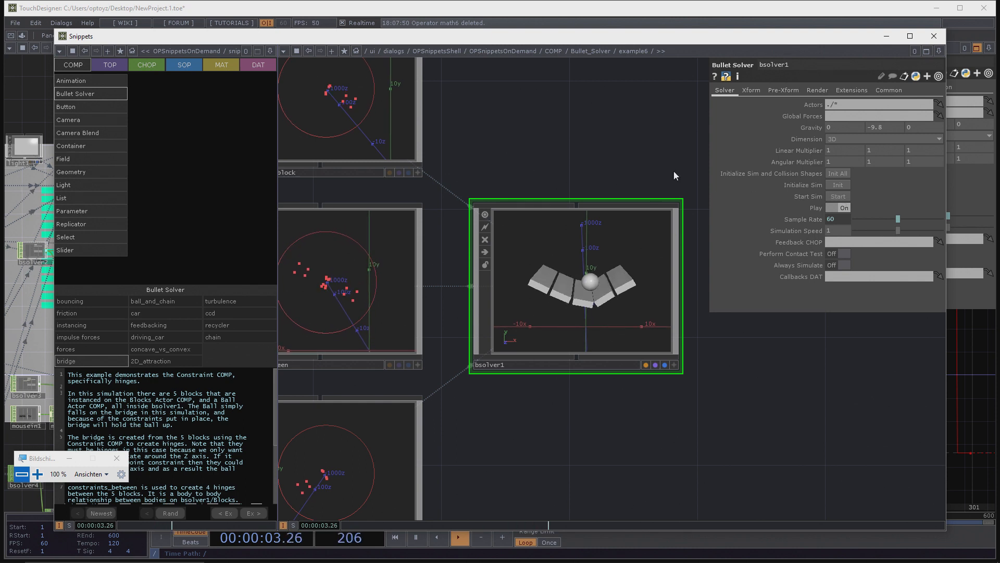
Step: Load the ball_and_chain example and start its simulation
click(161, 301)
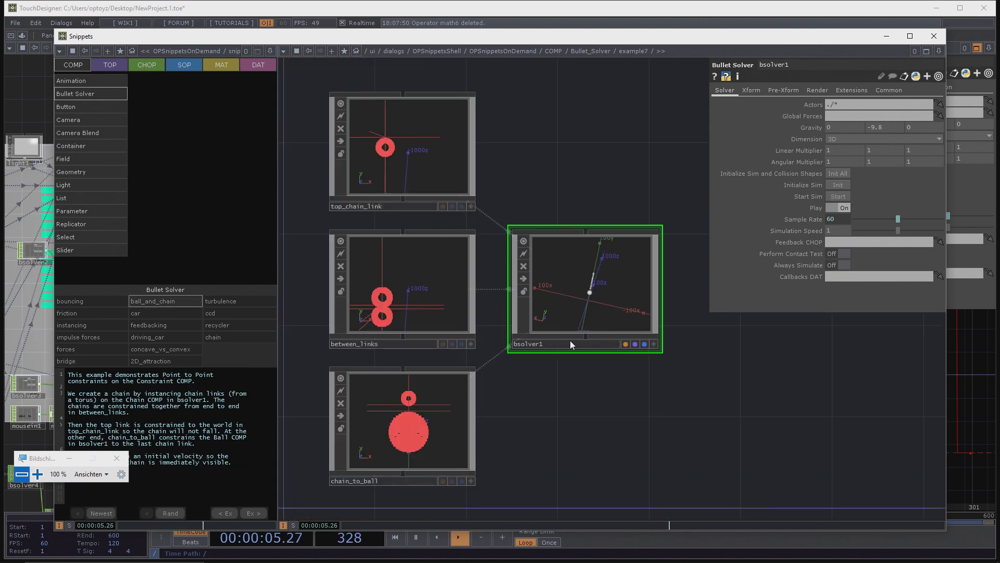
scroll(661, 299, up, 3)
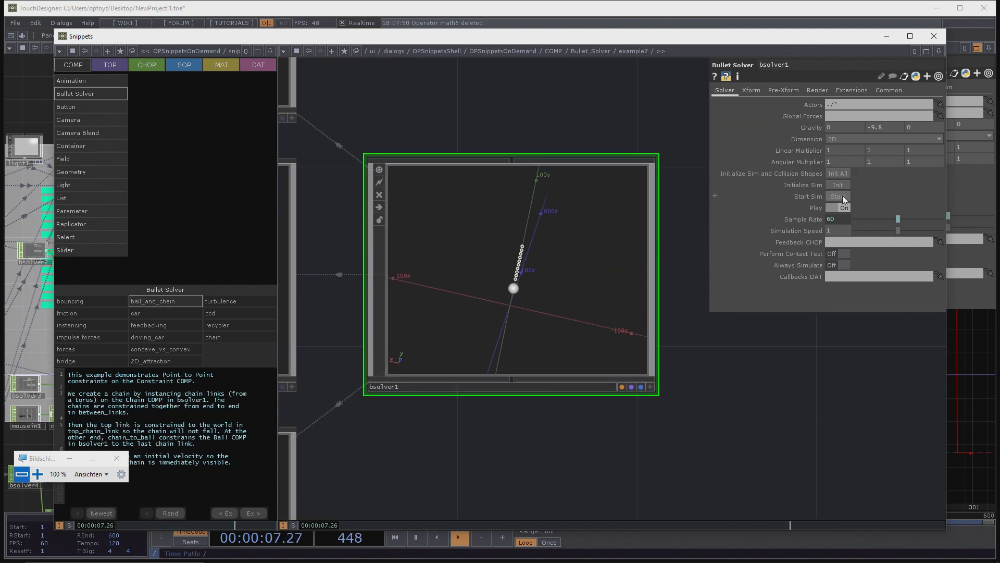
click(844, 198)
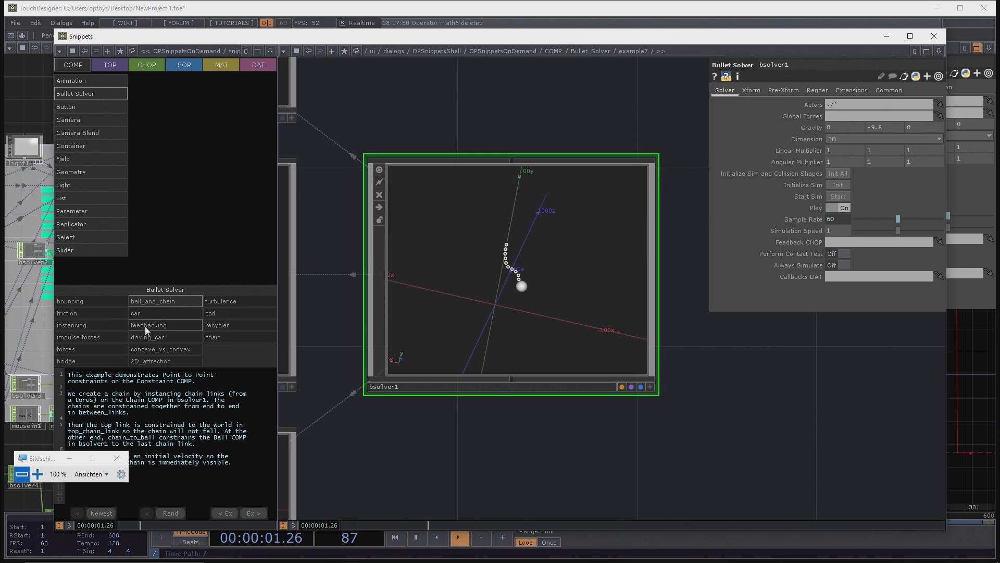
Step: Load the car example and view its solver up close
click(159, 314)
scroll(578, 295, up, 4)
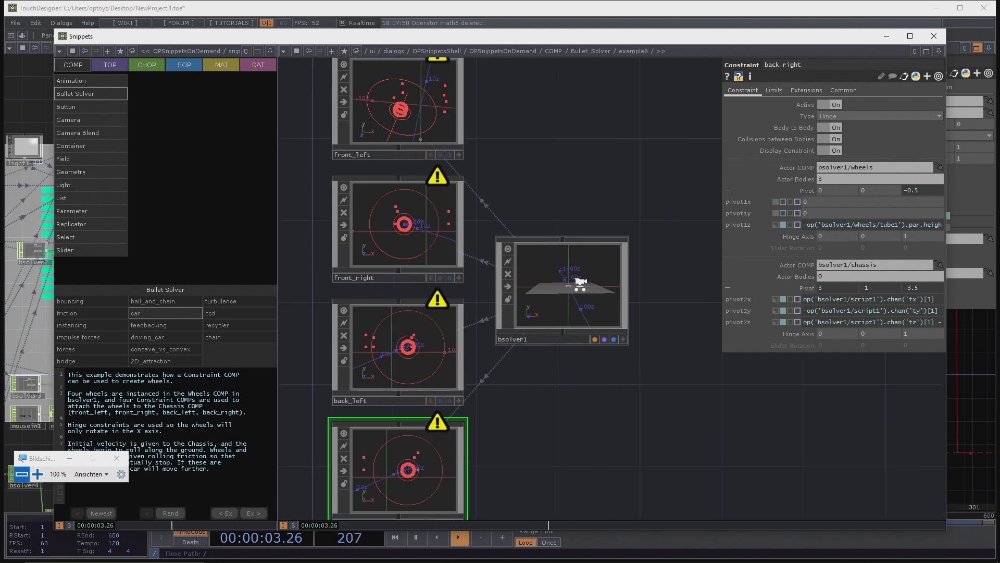
scroll(573, 298, up, 3)
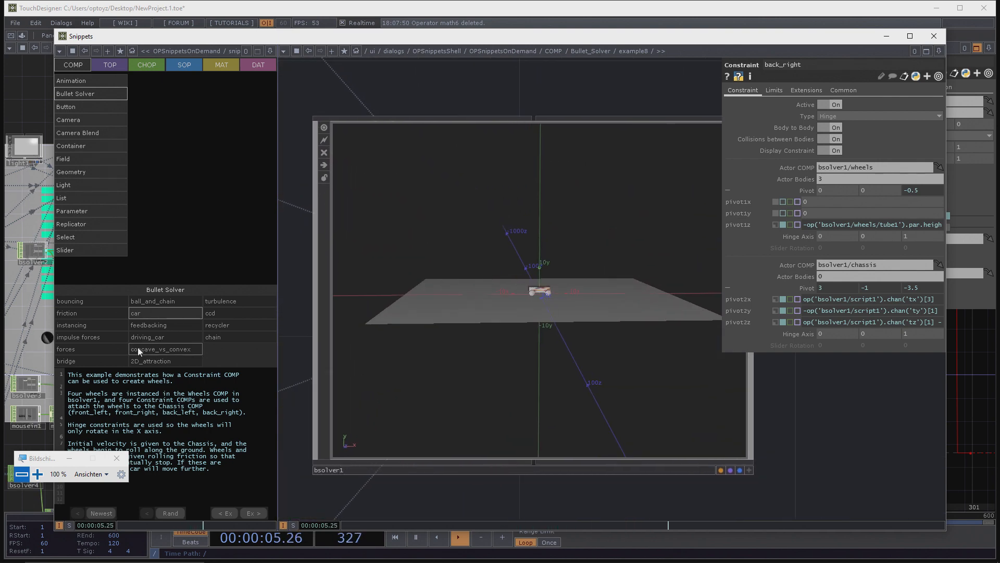
Step: View the feedbacking example and run the simulation of the turbulence example
click(161, 324)
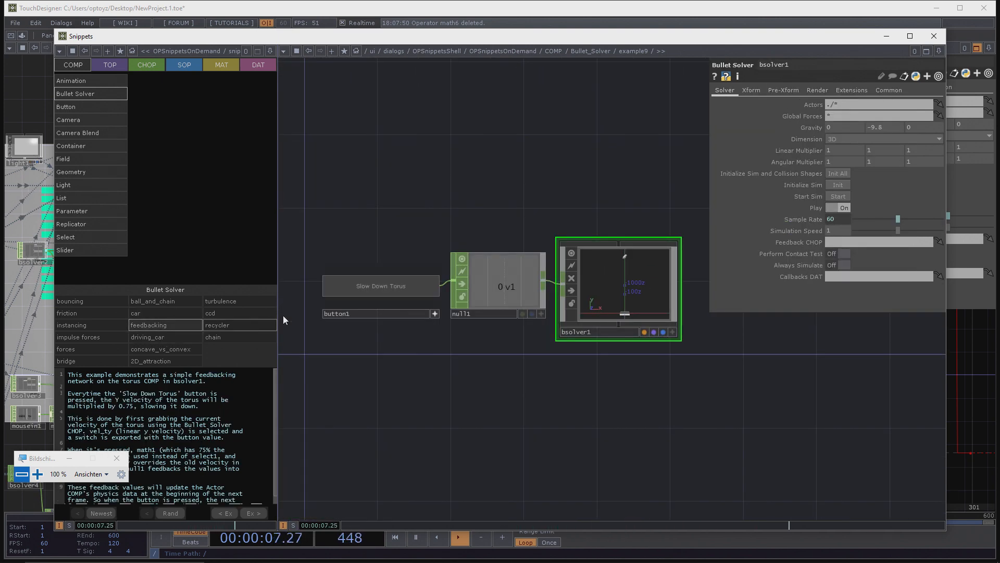
click(231, 304)
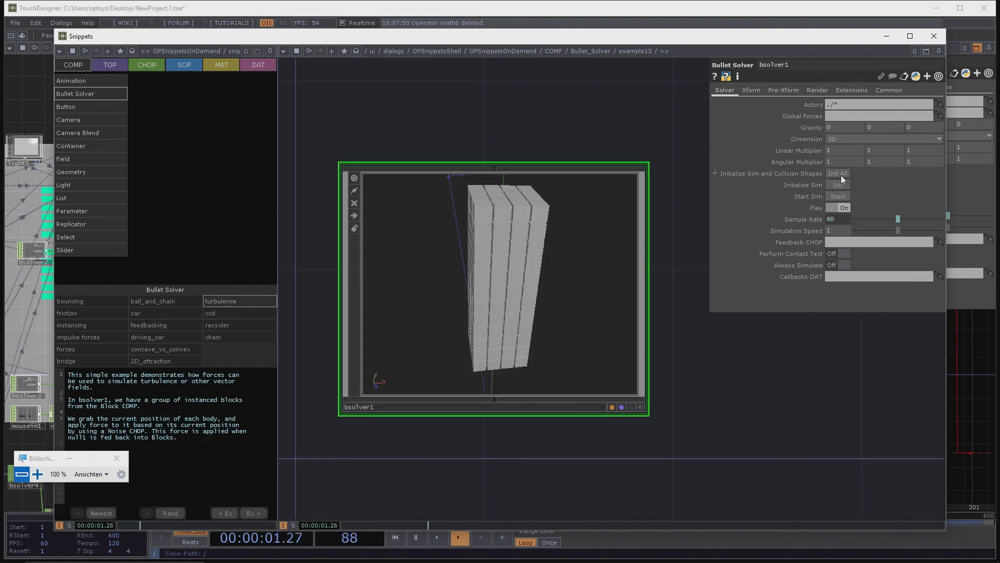
click(839, 197)
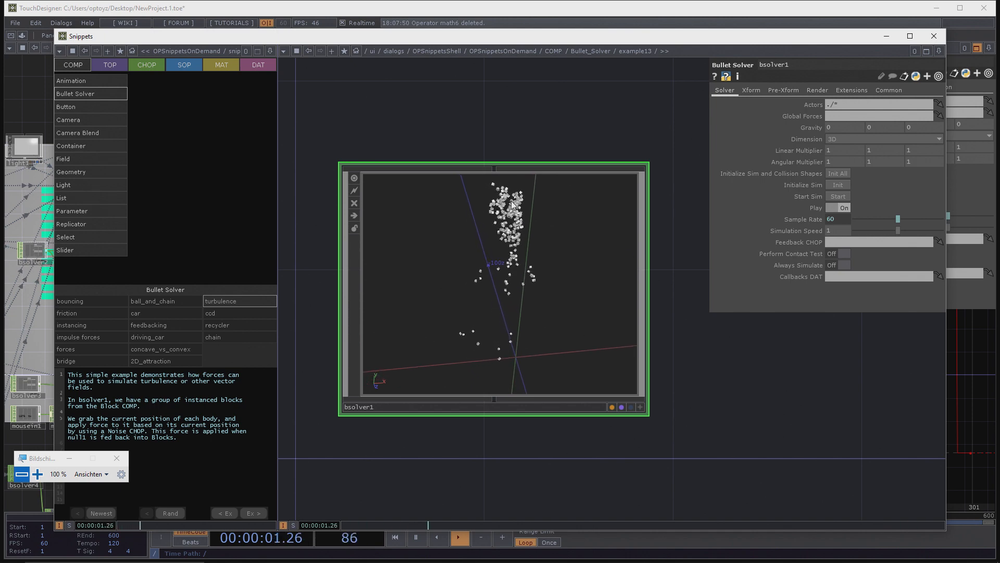
scroll(510, 186, down, 6)
scroll(437, 415, down, 3)
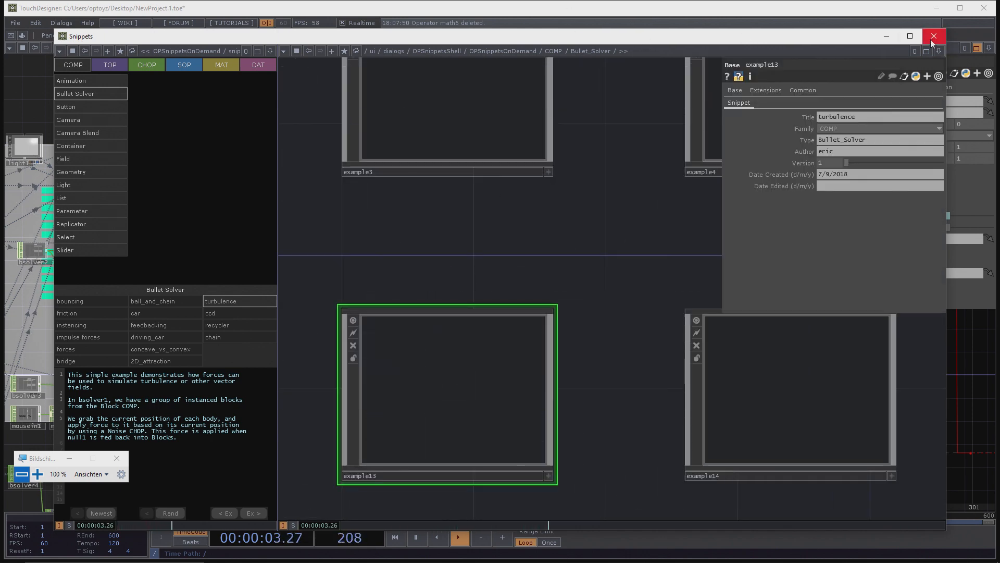
Step: Close the Snippets window and look over the project network up to the camera, light and solver components
click(933, 44)
scroll(397, 241, down, 6)
scroll(336, 310, up, 6)
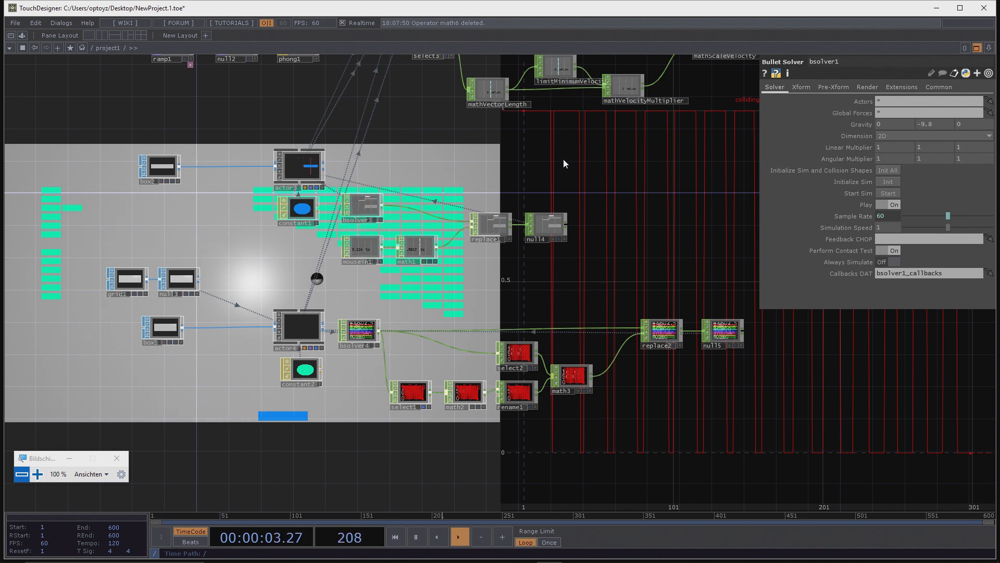
drag(637, 185, 568, 331)
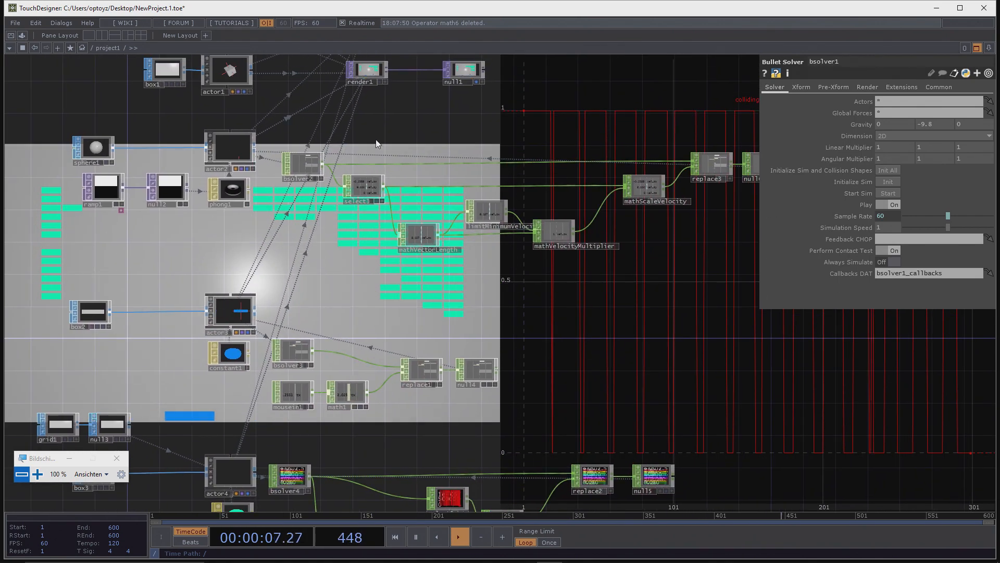
drag(441, 137, 454, 206)
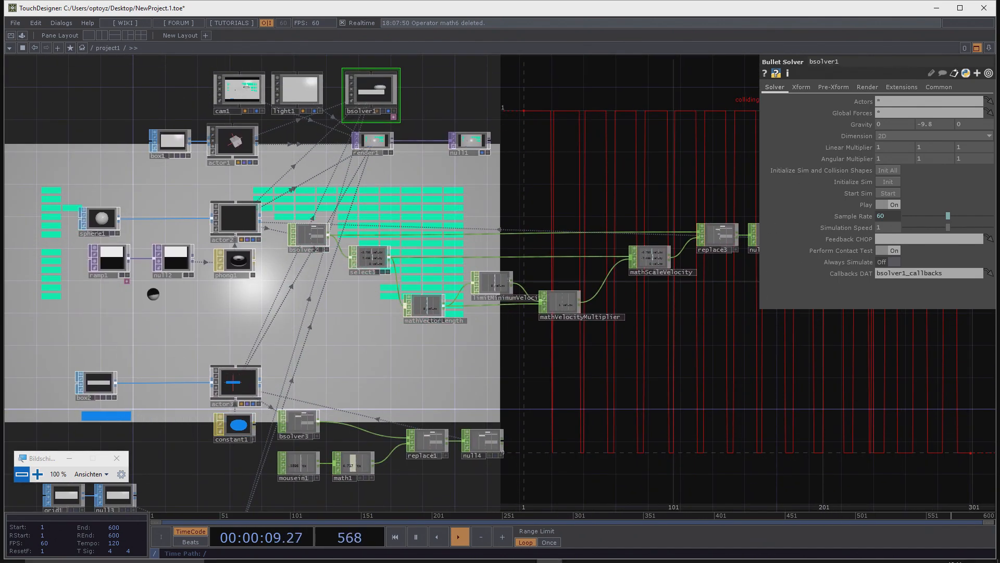
Step: Reopen the operator snippets for the project's Bullet Solver and view the recycler and ccd examples
mouse_move(445, 562)
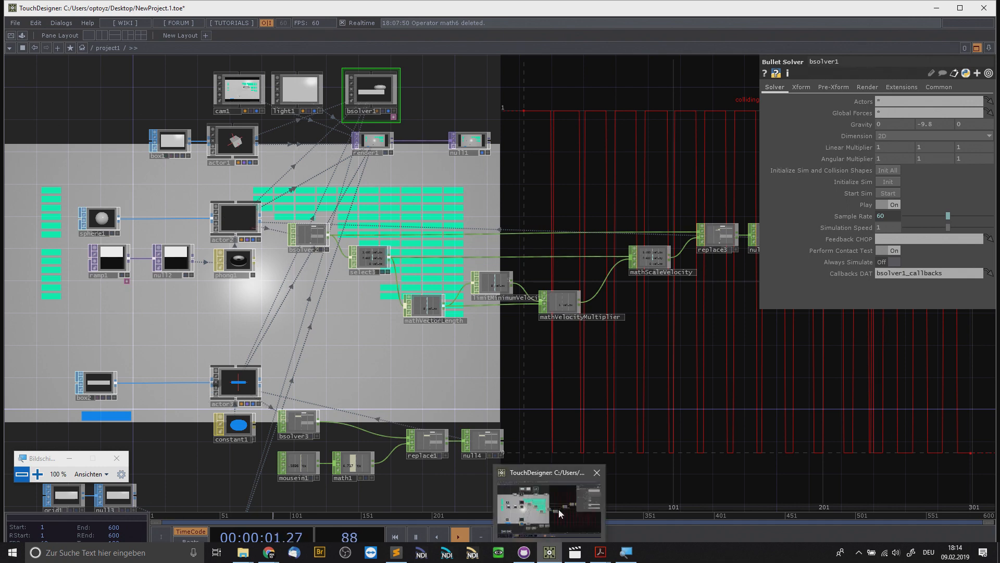
right_click(362, 92)
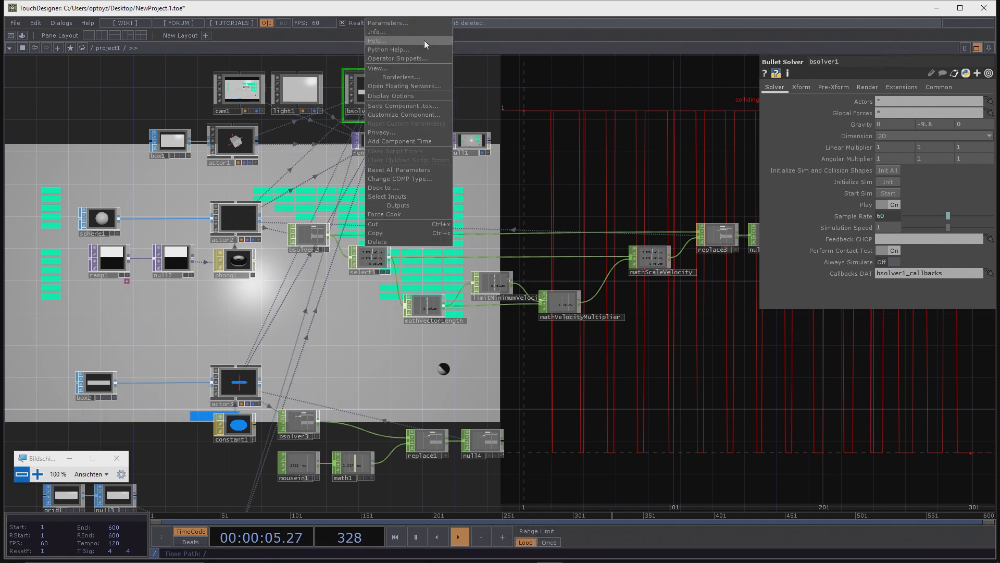
click(419, 58)
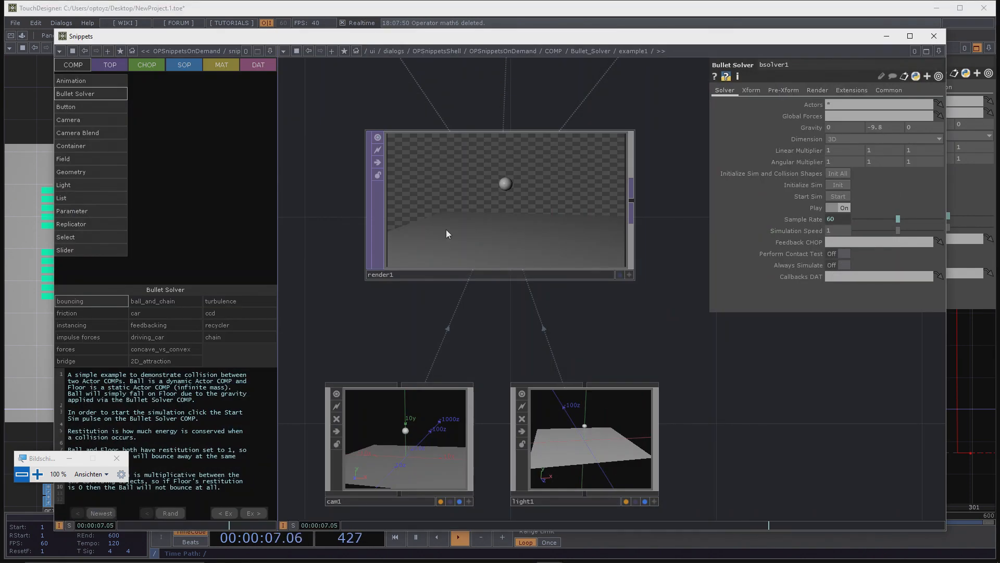
click(234, 324)
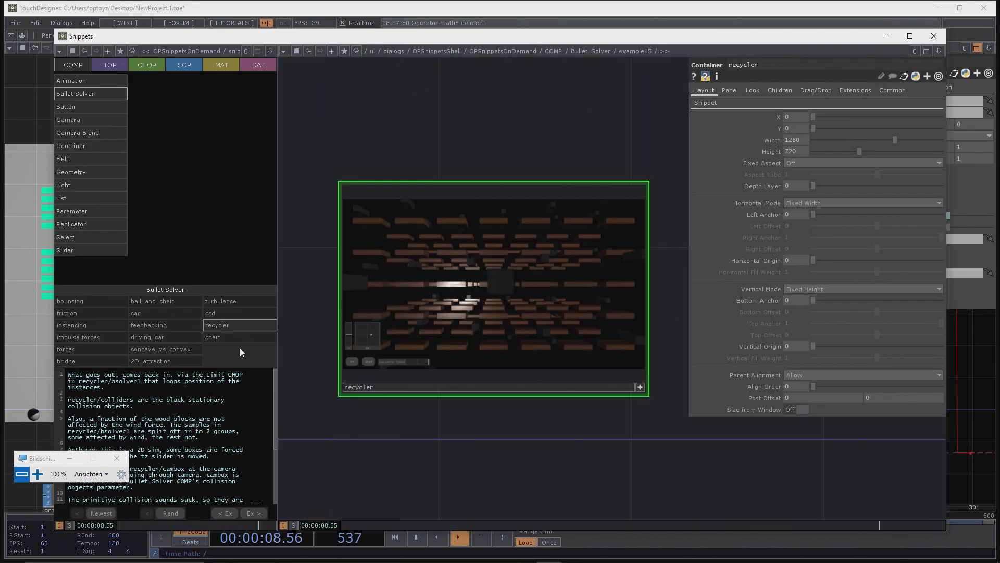
click(216, 314)
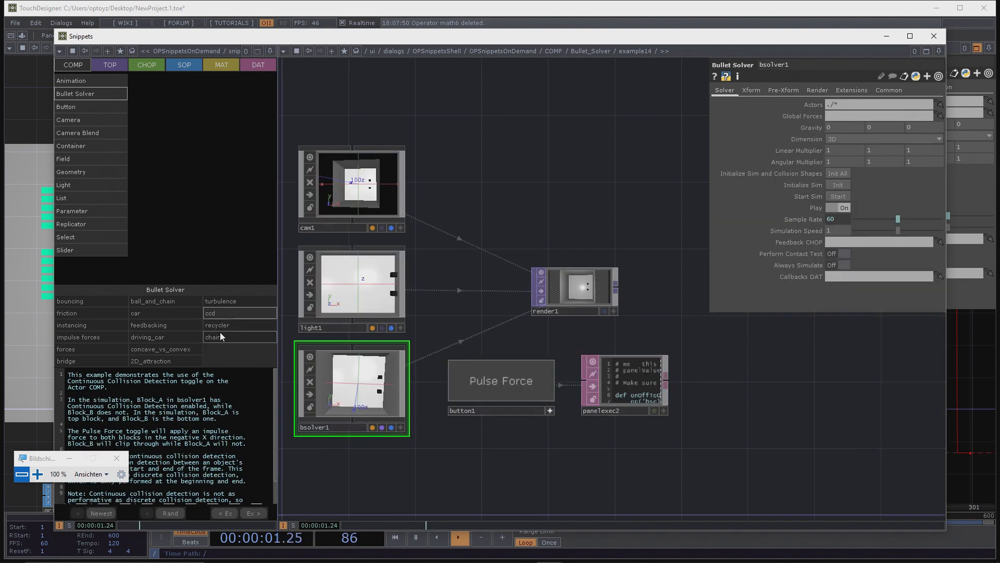
Step: Load the turbulence example and examine the noise feedback network inside its solver
click(217, 302)
scroll(499, 208, up, 5)
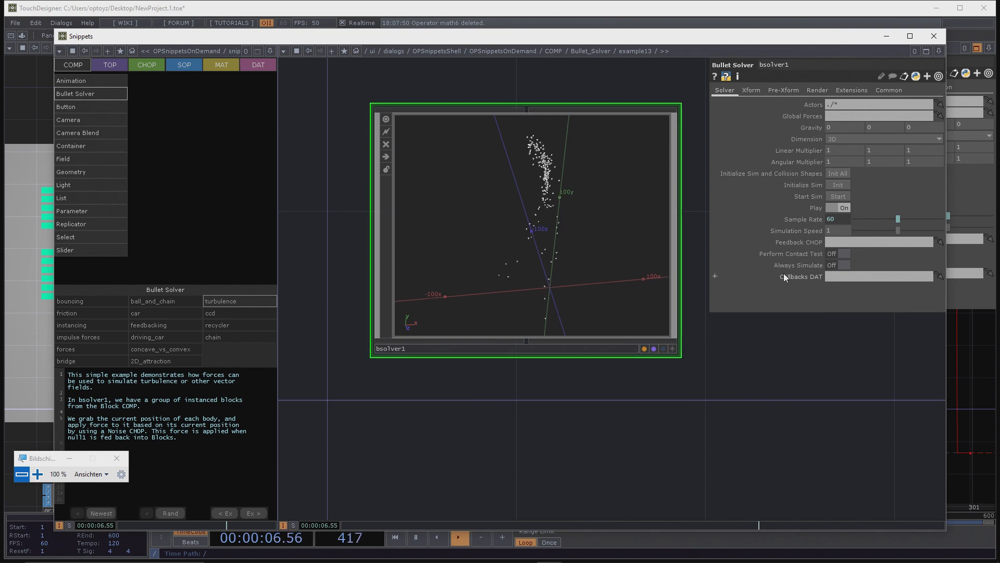
scroll(585, 250, up, 3)
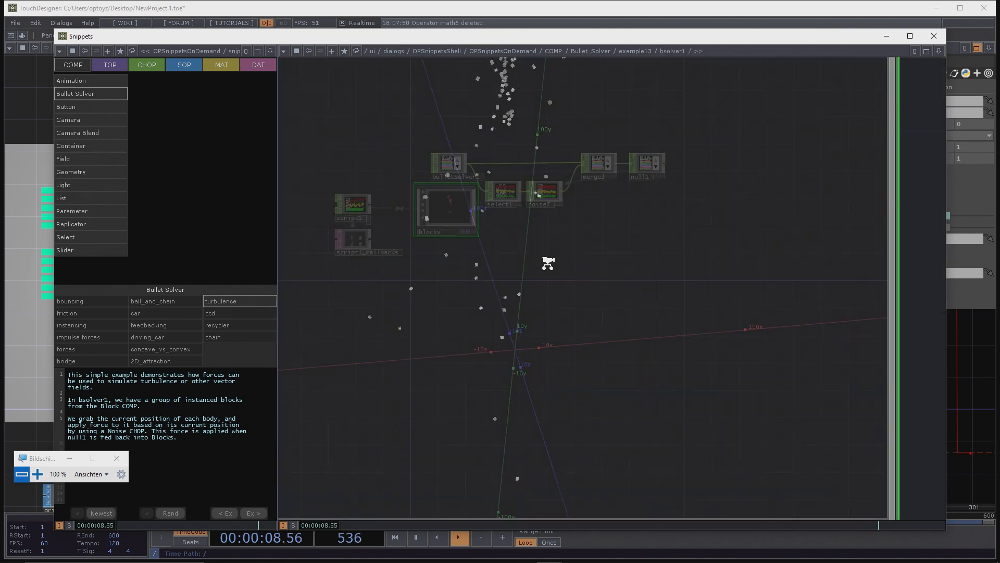
scroll(363, 337, up, 4)
scroll(625, 295, down, 5)
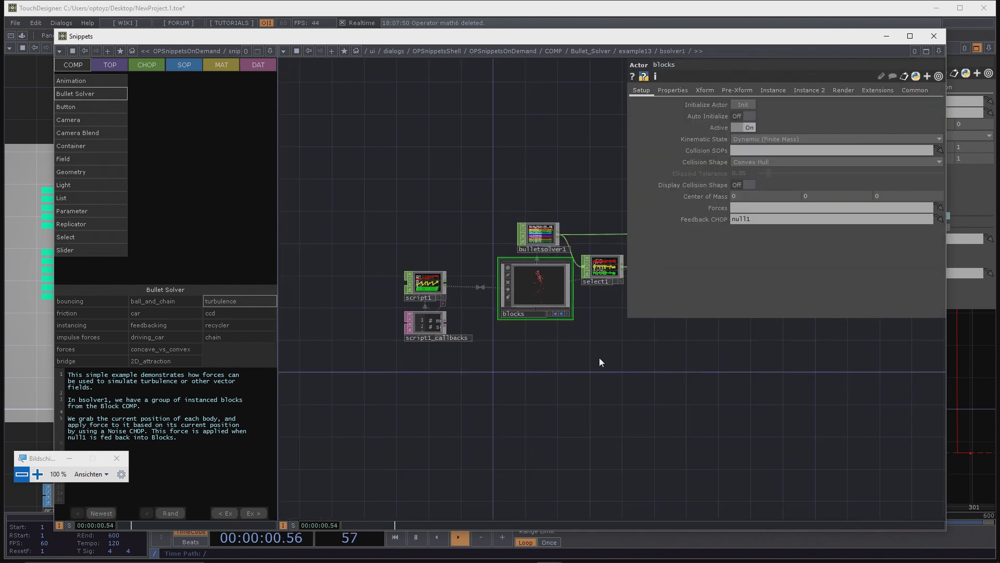
drag(574, 358, 446, 364)
scroll(593, 241, up, 4)
scroll(567, 257, down, 3)
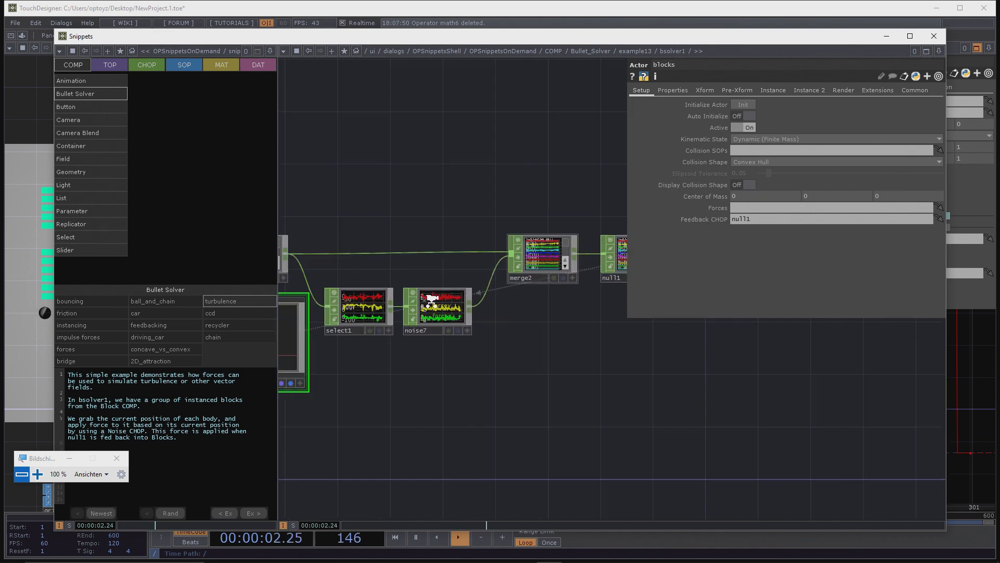
Step: Load the 2D_attraction example, examine its network and activate the viewer of the home slider
click(158, 360)
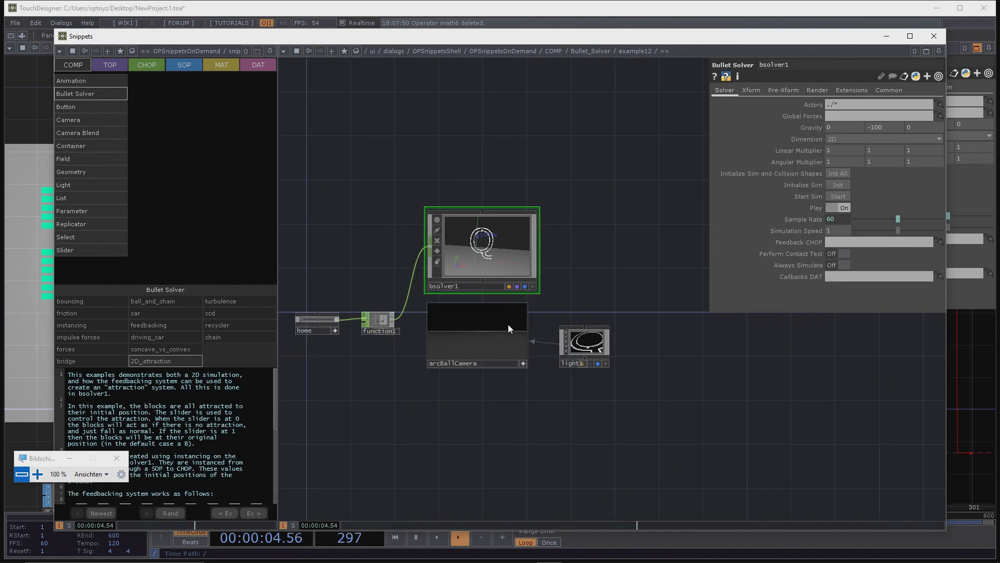
drag(434, 378, 514, 333)
drag(481, 217, 428, 285)
scroll(395, 332, up, 3)
drag(395, 334, 424, 337)
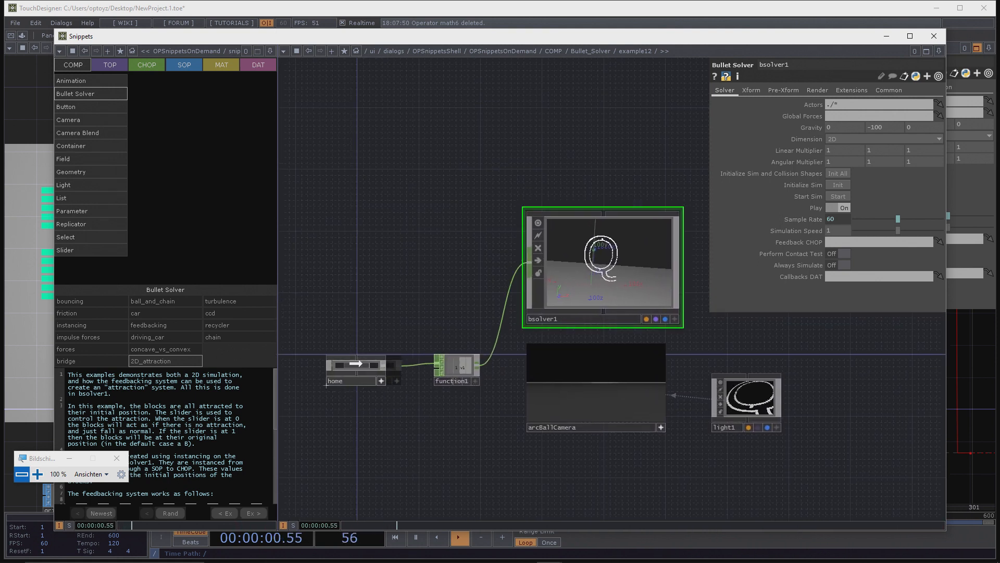
click(345, 364)
scroll(361, 367, up, 8)
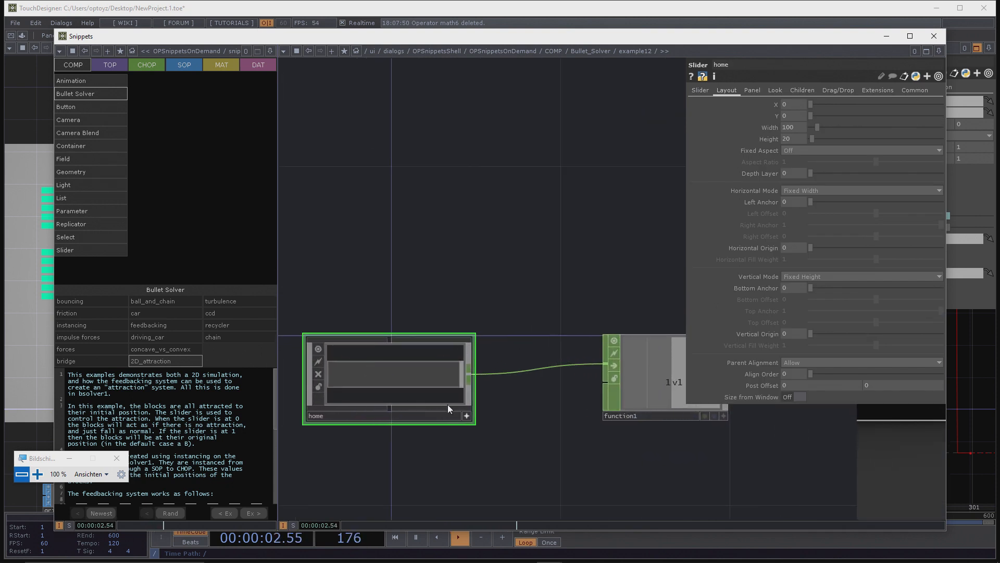
click(467, 416)
scroll(383, 358, down, 5)
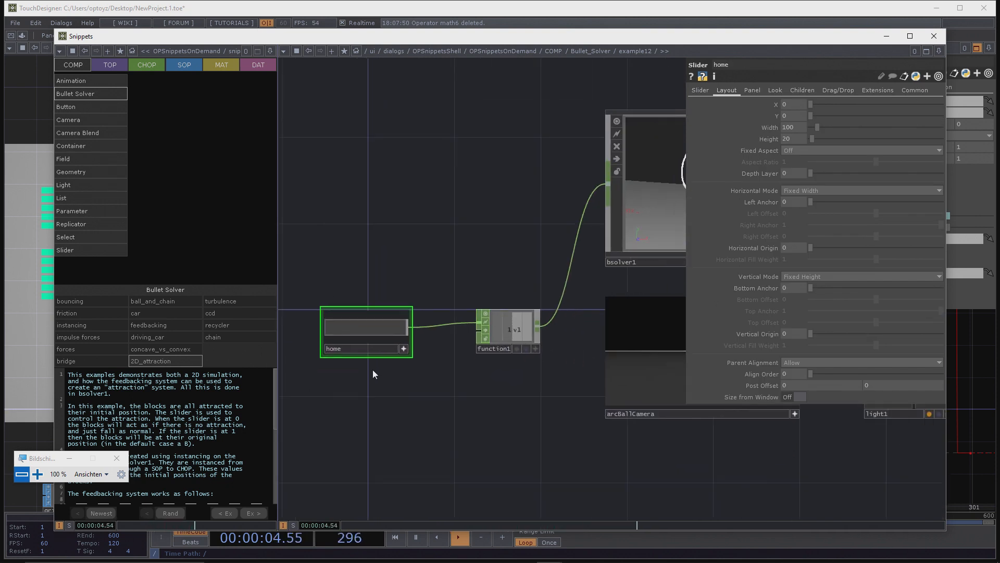
Step: Open the operator snippets for the home slider and return to the snippets browser after leaving its pane
right_click(370, 350)
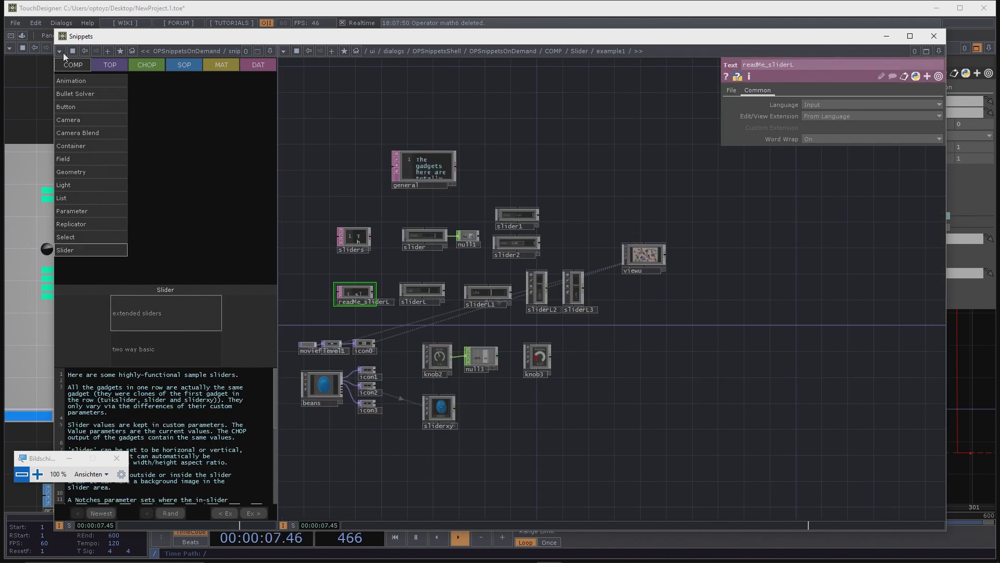
click(82, 52)
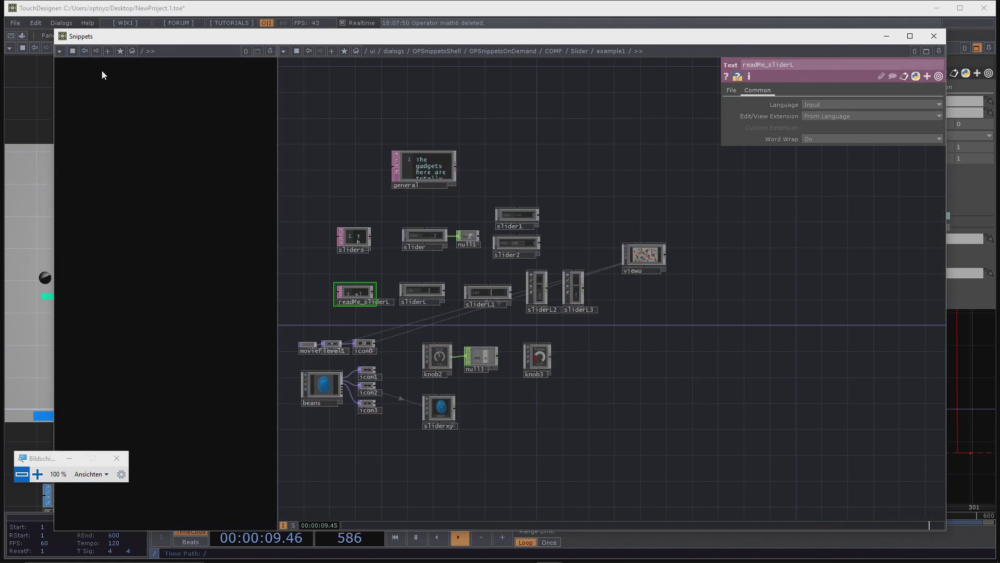
click(96, 51)
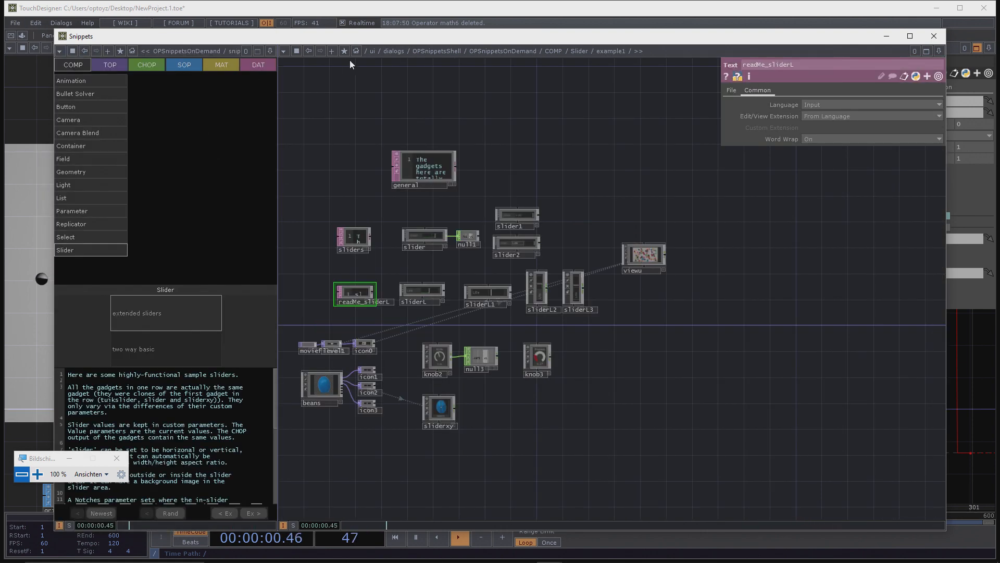
Step: Return to the 2D_attraction example, maximize the snippets browser and start the simulation of bsolver1
click(308, 51)
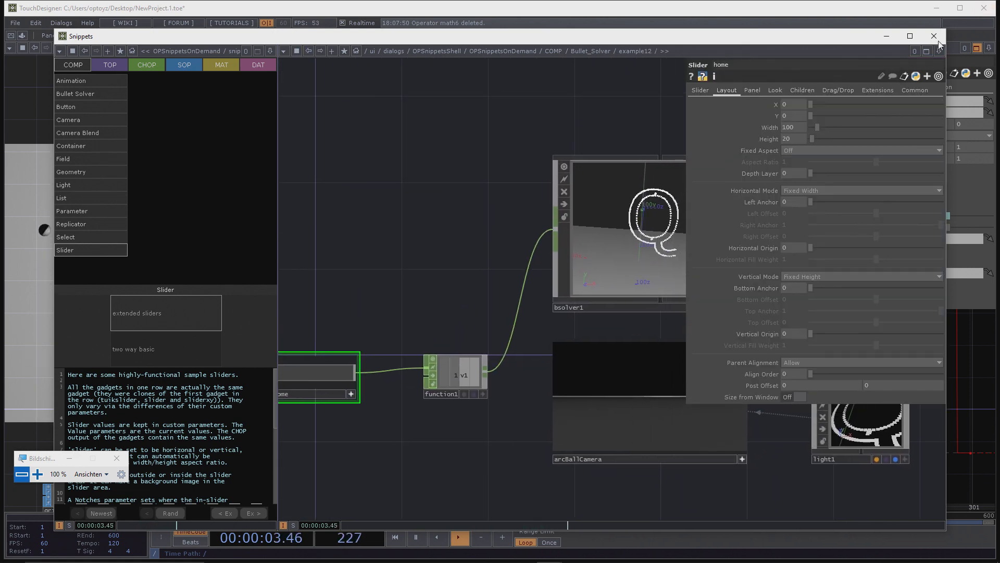
click(910, 36)
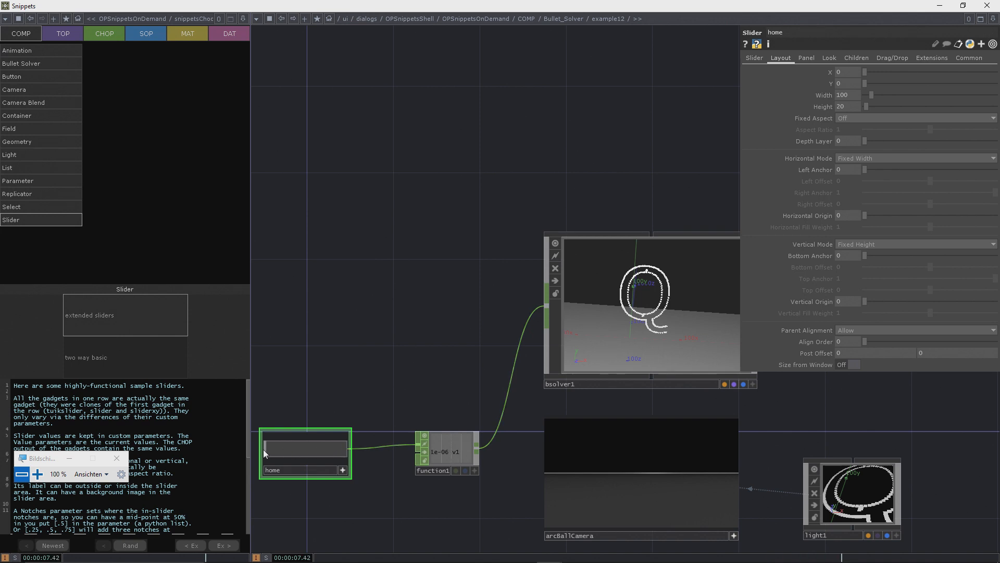
click(700, 298)
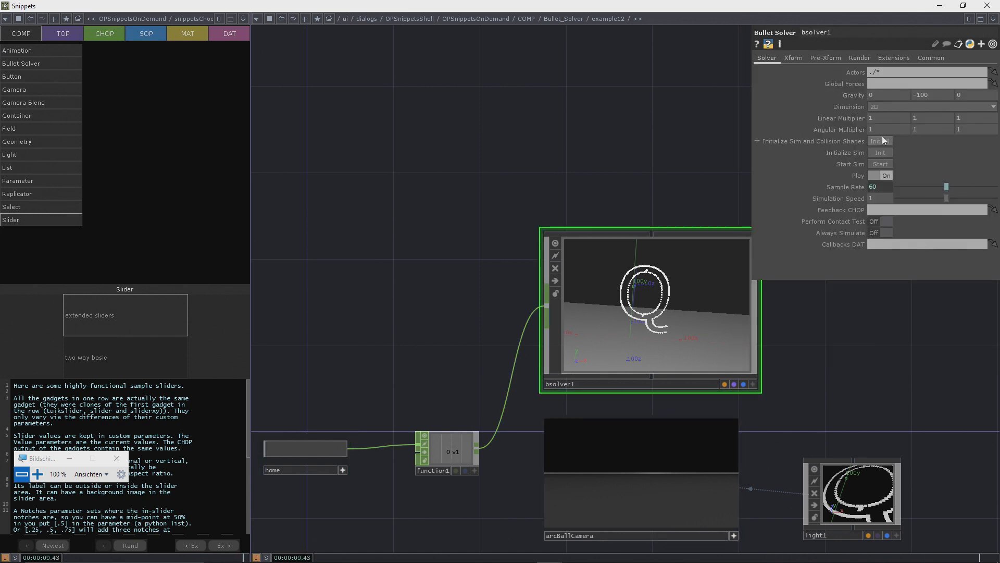
click(881, 165)
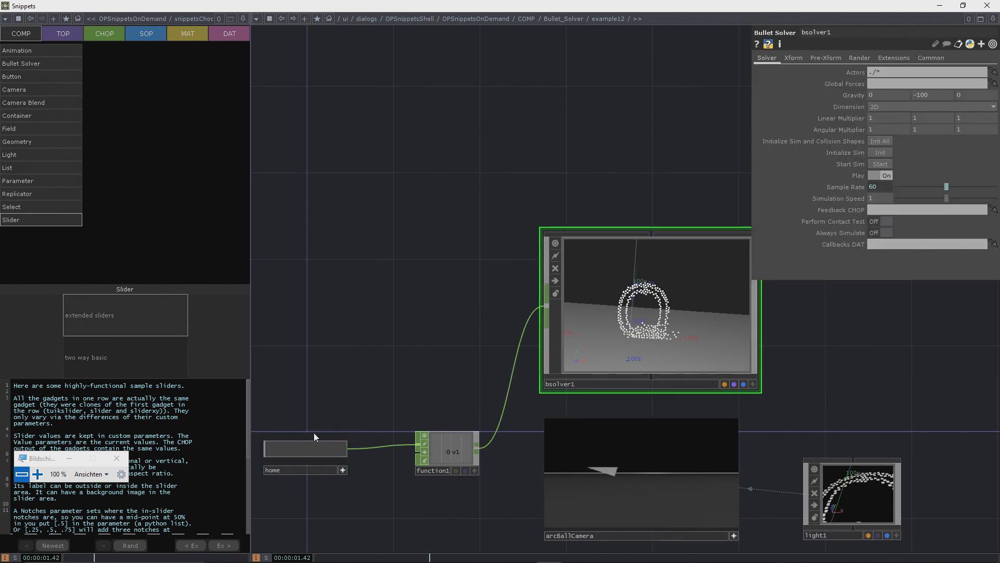
Step: Test the attraction by moving the home slider between its ends, finishing at 1
drag(266, 450, 483, 449)
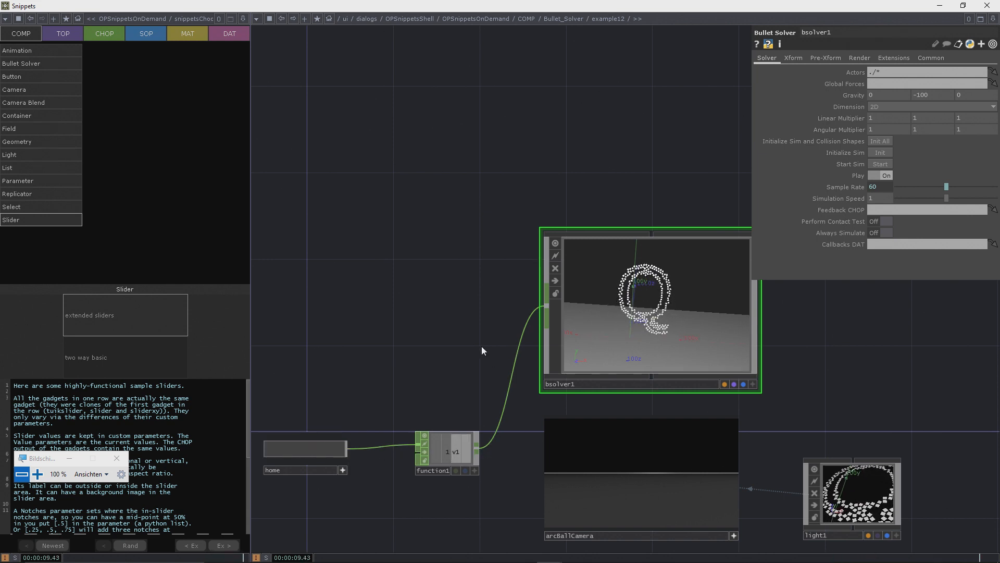
drag(470, 313, 489, 152)
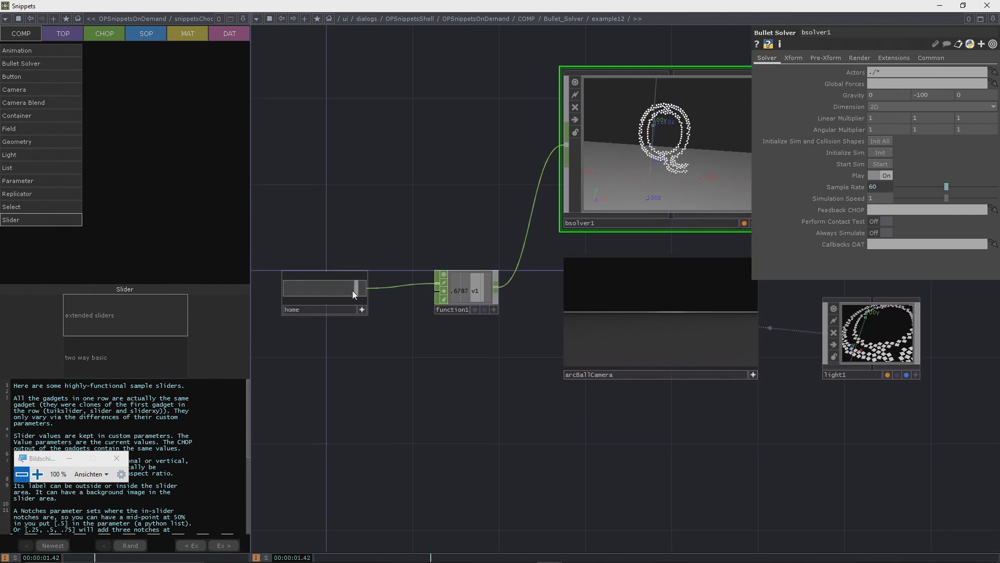
drag(352, 290, 406, 291)
Step: Examine the attraction feedback network inside the example's bsolver1 and return to the level above
middle_drag(688, 130, 626, 277)
drag(415, 438, 391, 476)
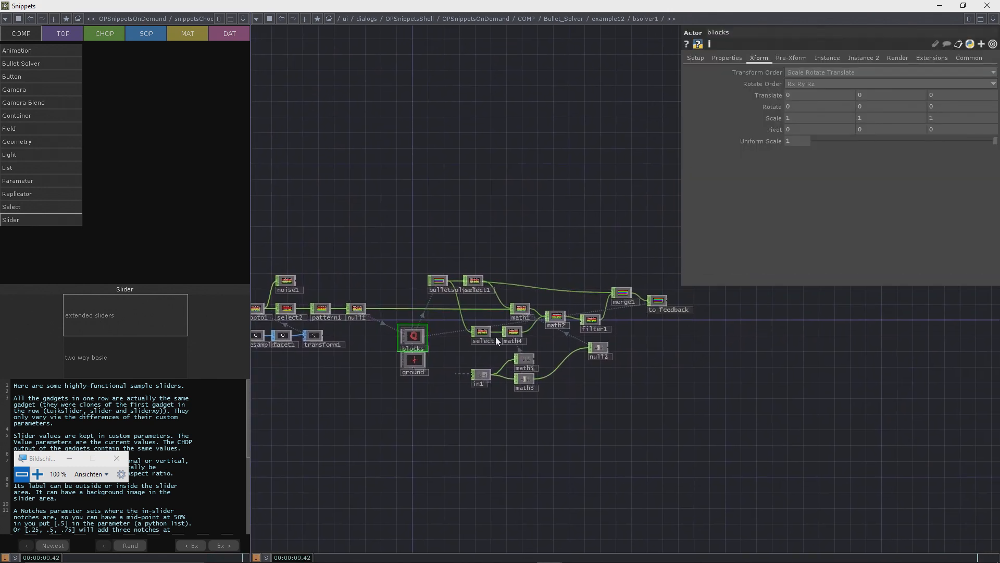
scroll(509, 322, up, 6)
scroll(359, 372, up, 4)
scroll(782, 322, down, 4)
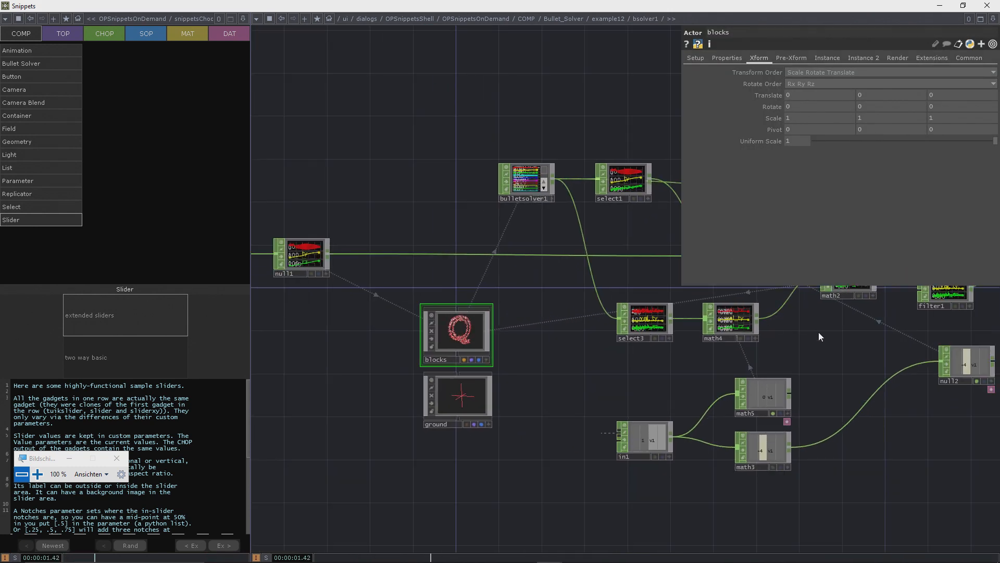
drag(818, 332, 466, 402)
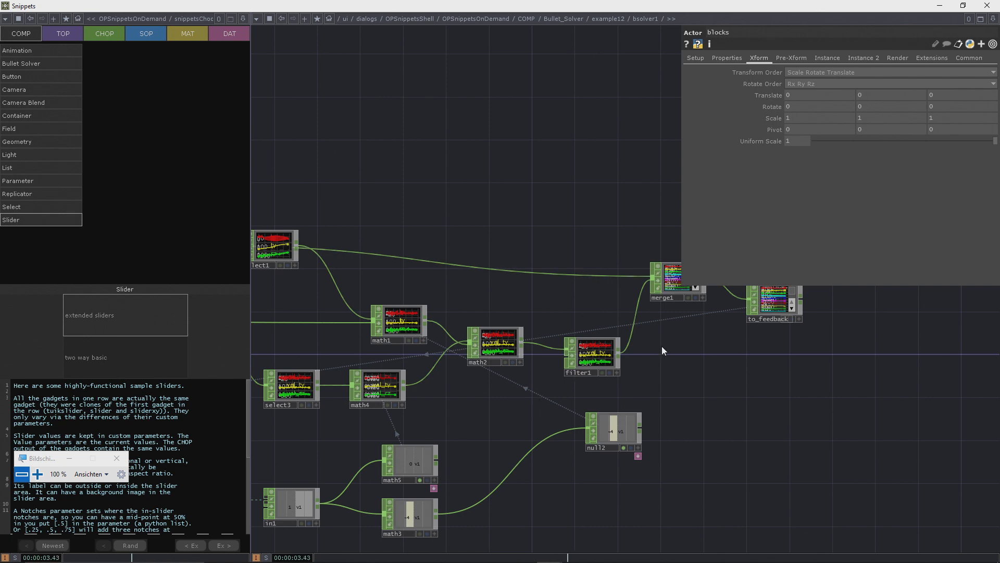
drag(688, 379, 914, 349)
scroll(742, 320, down, 1)
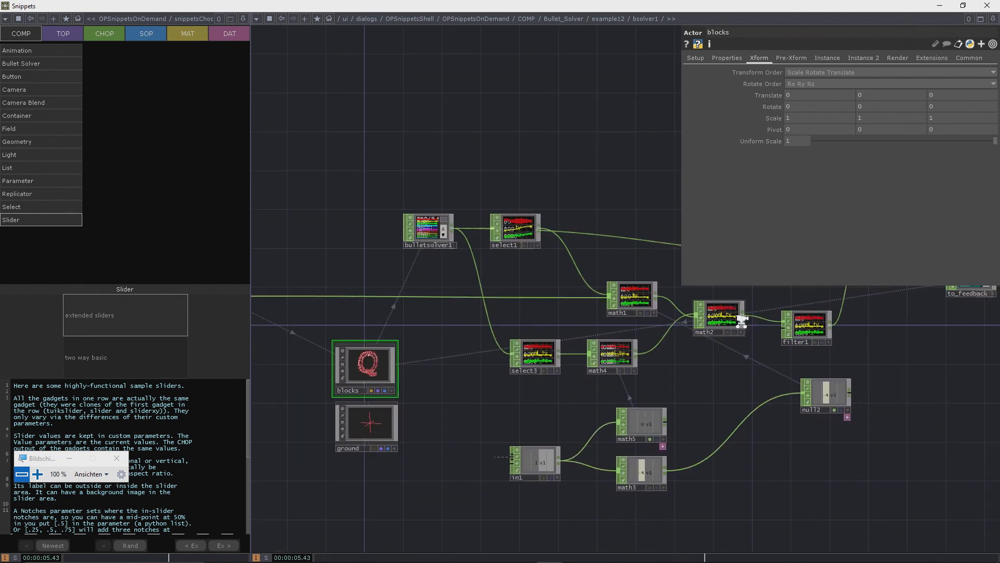
scroll(592, 262, down, 5)
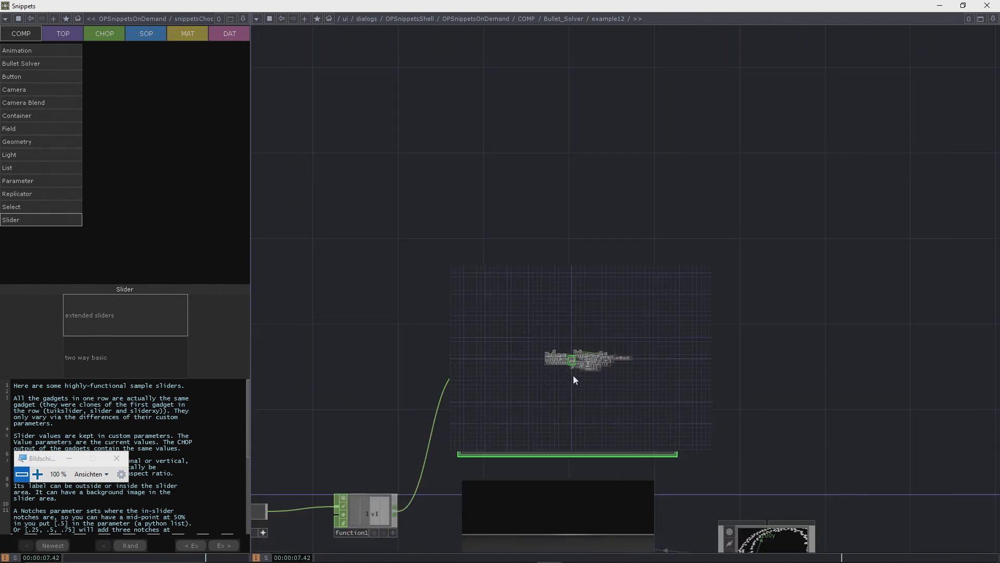
scroll(604, 241, down, 3)
scroll(471, 386, up, 5)
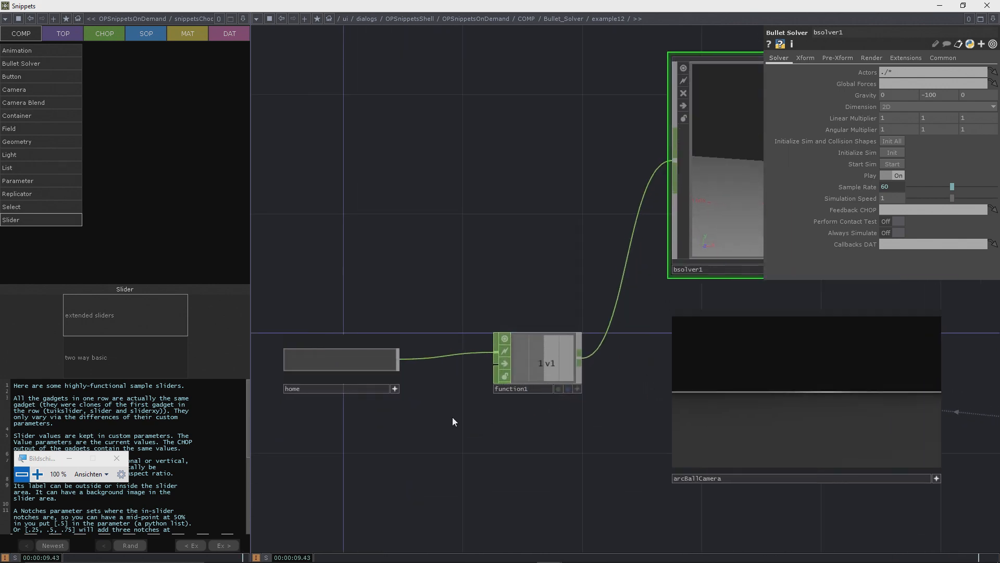
drag(455, 297, 455, 413)
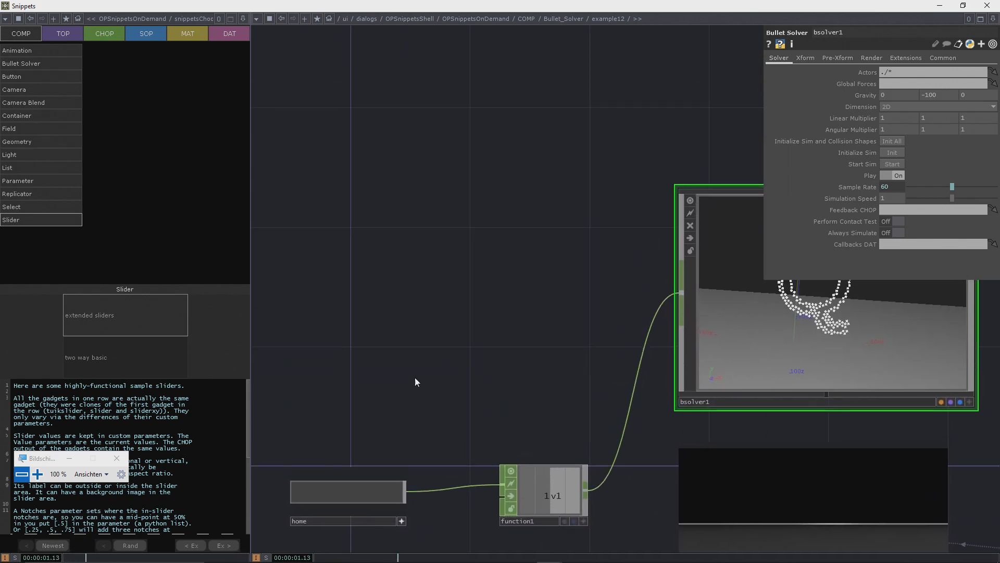
Step: Reopen the Bullet Solver's 2D_attraction example after viewing the two way basic slider, and leave the snippets browser
click(98, 371)
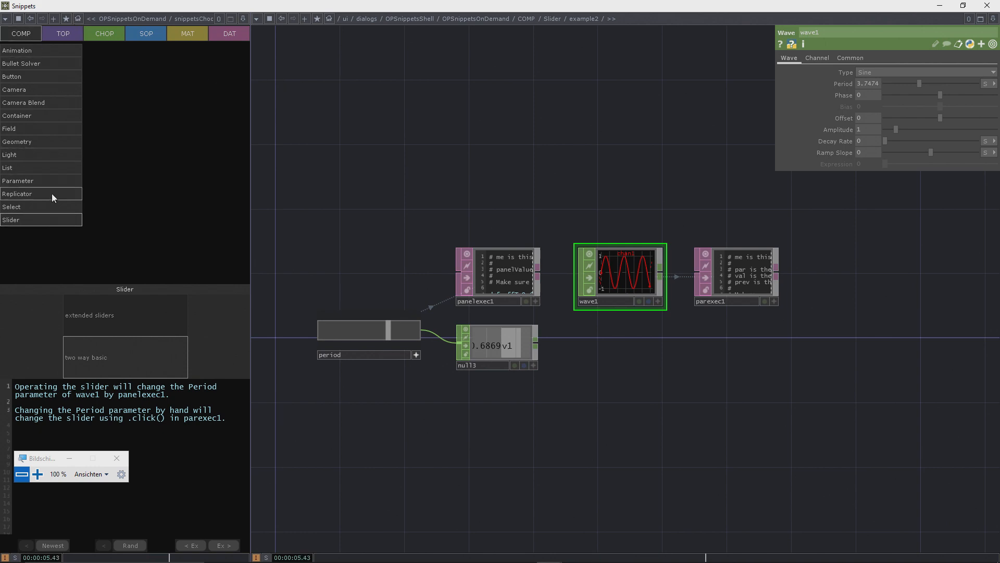
click(63, 101)
click(51, 63)
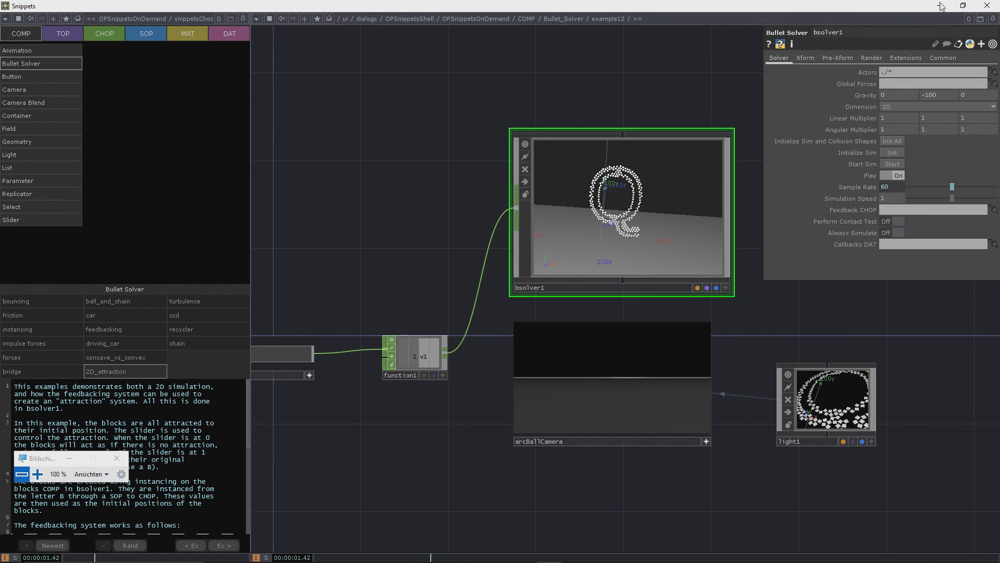
click(990, 6)
Step: Reinitialize the project's bsolver1 simulation with its collision shapes and start it
scroll(583, 264, down, 5)
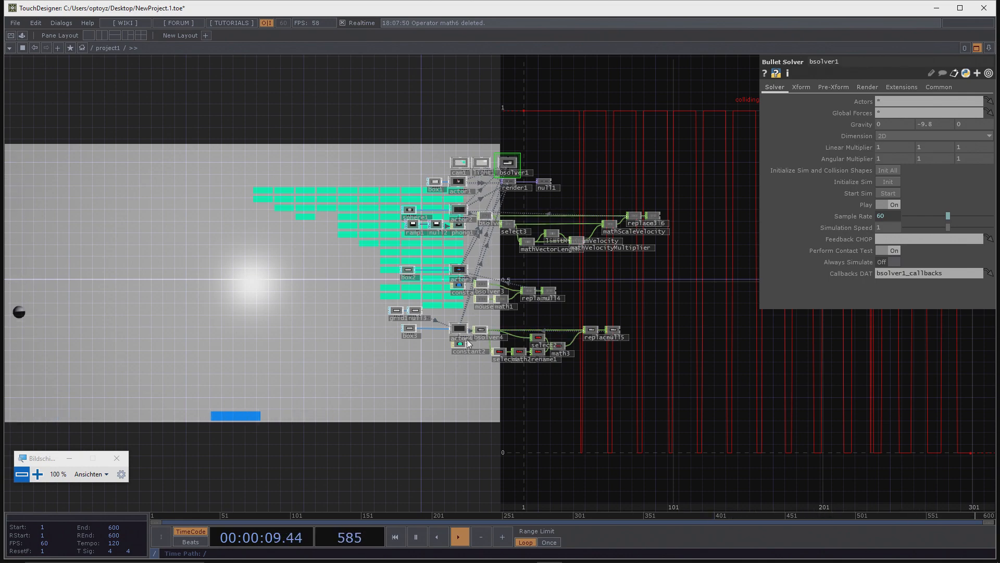
scroll(467, 339, up, 6)
scroll(432, 326, down, 4)
scroll(423, 325, up, 1)
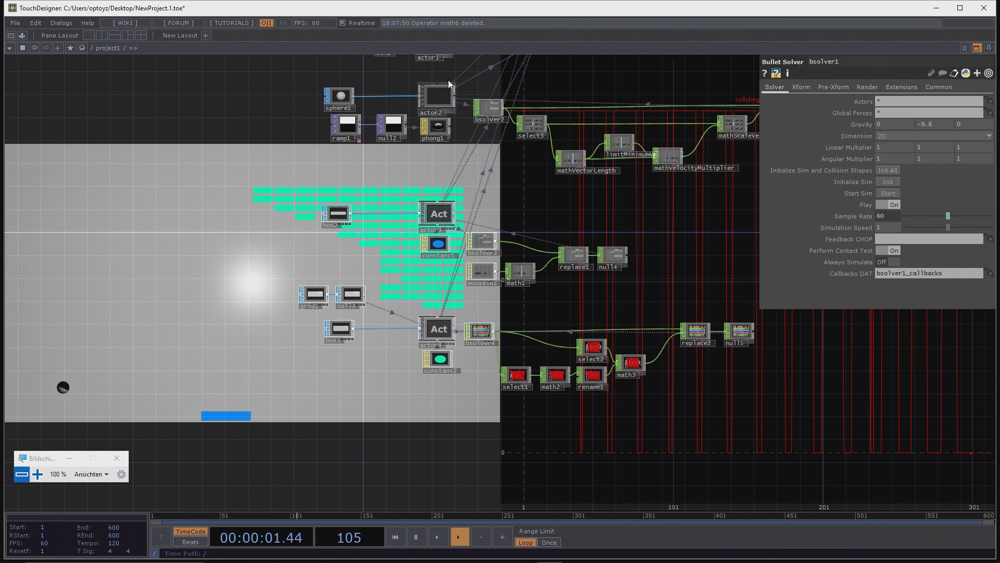
drag(489, 157, 487, 331)
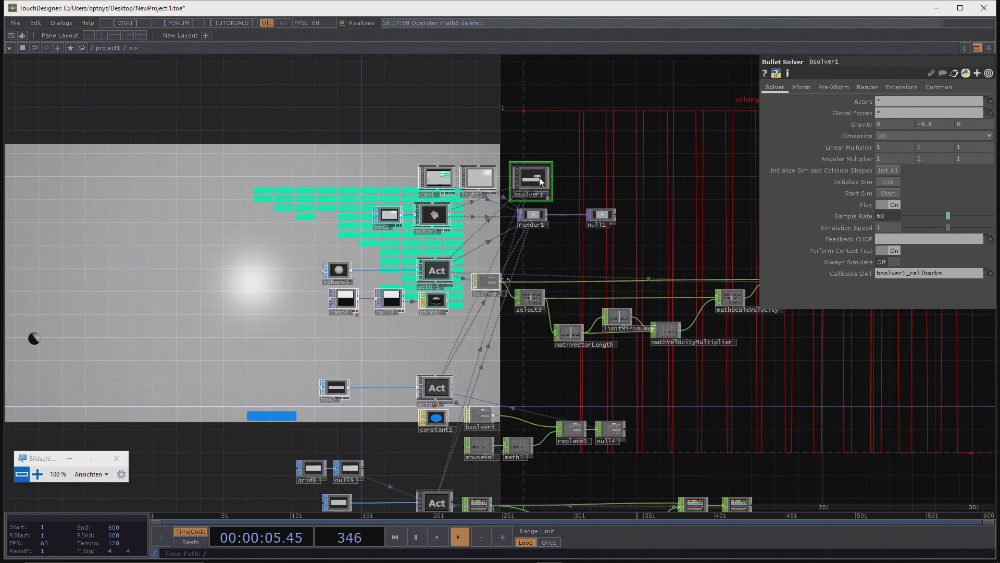
click(888, 170)
click(889, 193)
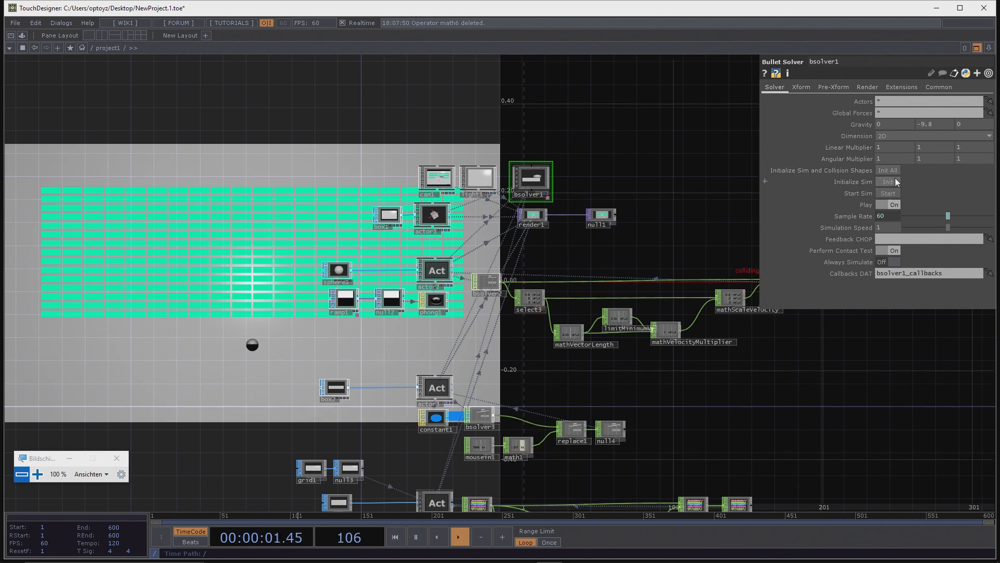
click(889, 194)
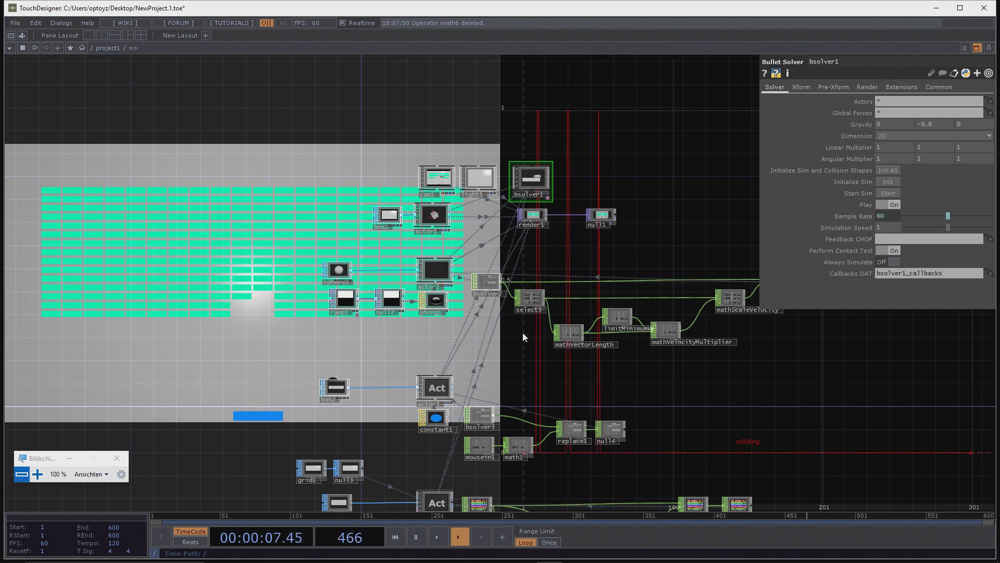
Step: Examine the complete brick-breaker network while the simulation runs
click(421, 262)
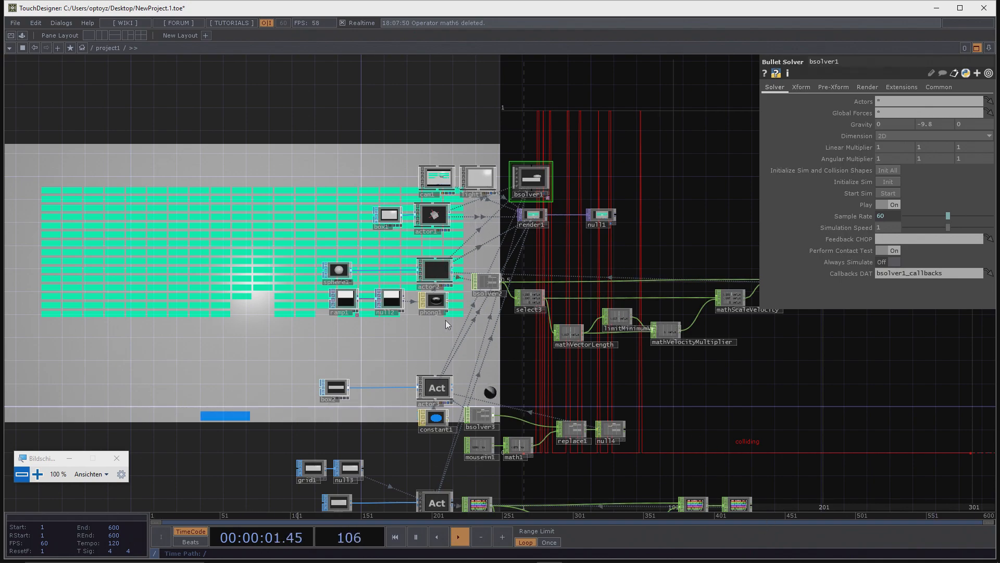
scroll(451, 294, up, 7)
scroll(452, 215, down, 7)
scroll(509, 236, up, 2)
scroll(630, 200, down, 8)
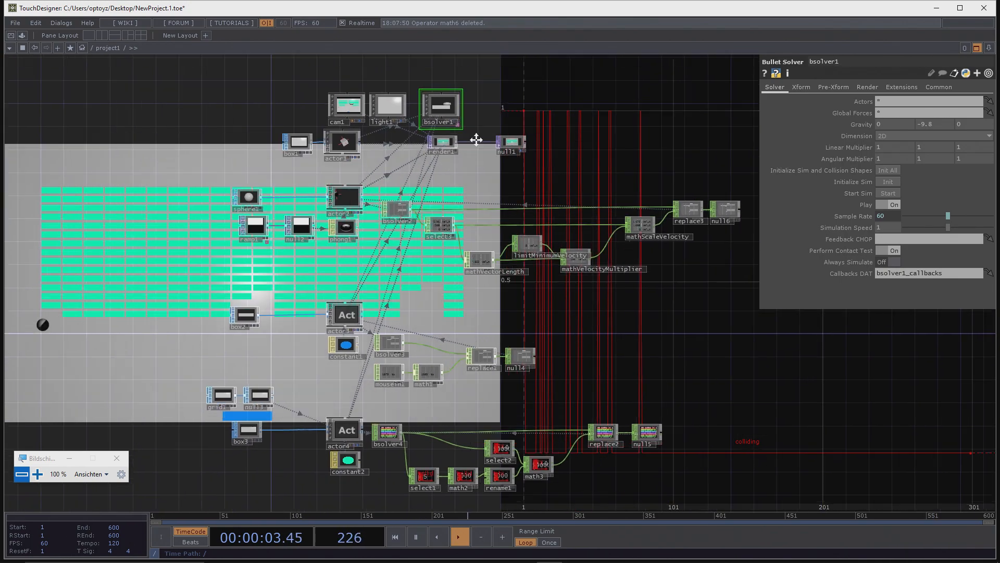
scroll(587, 281, up, 2)
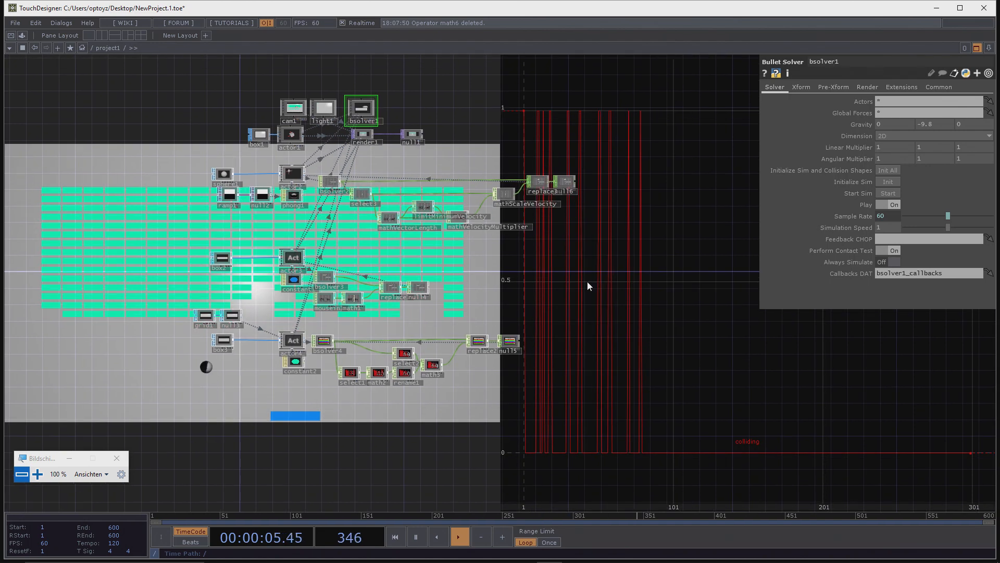